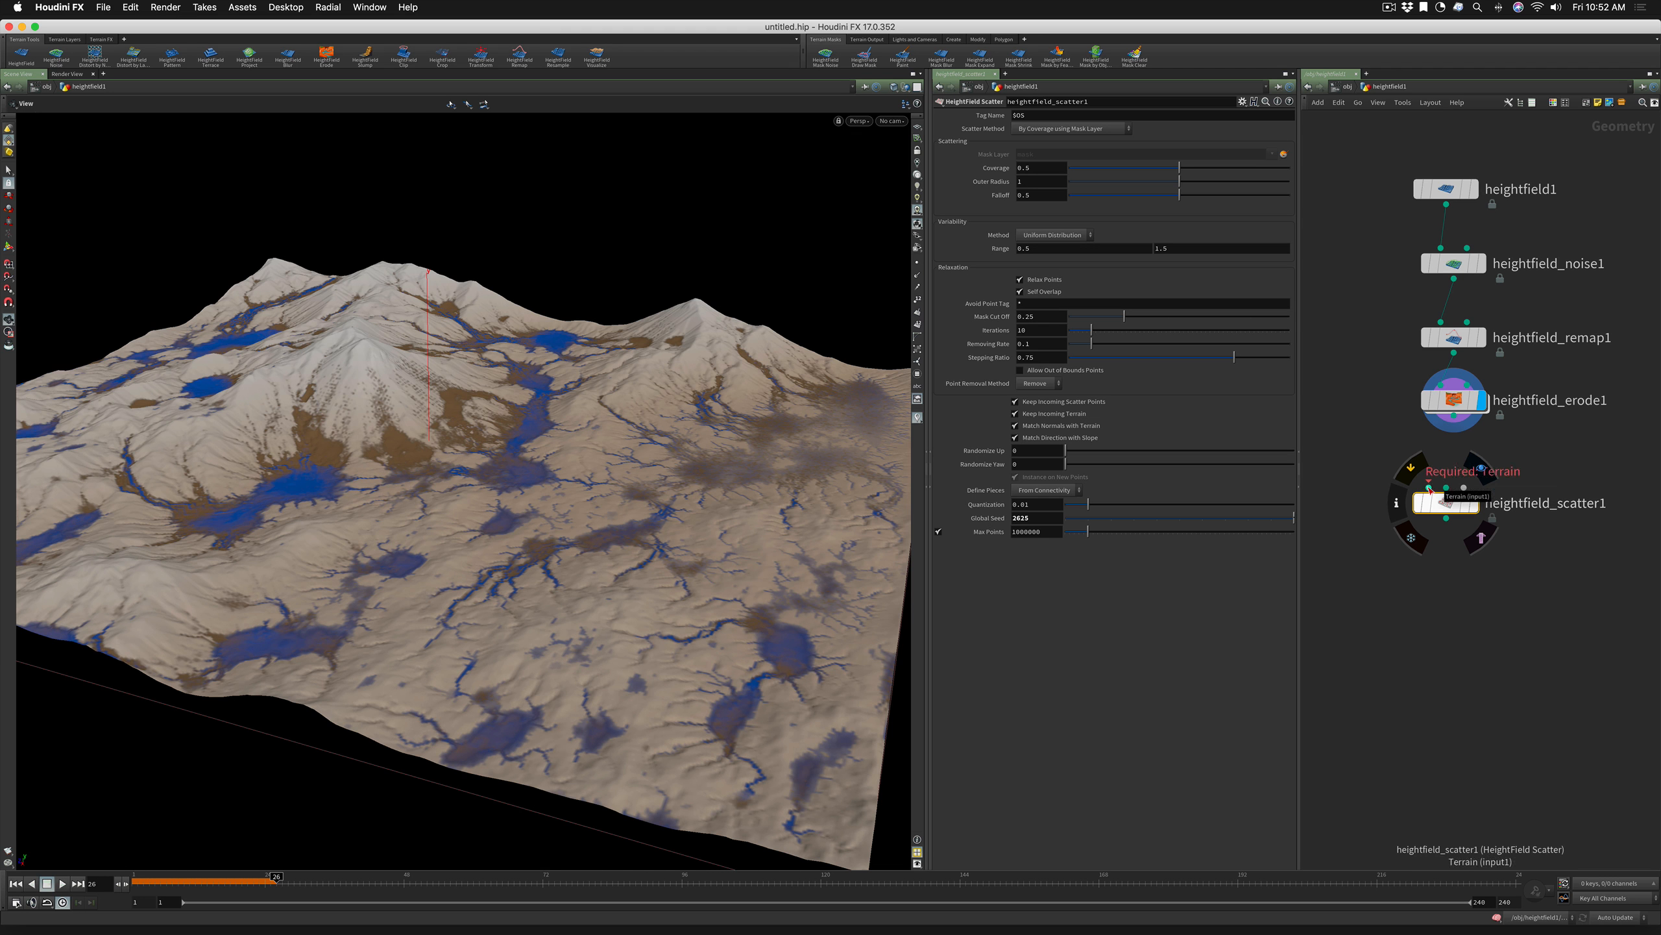
Connect heightfield_erode1 to the terrain input of heightfield_scatter1 and display the scatter node's result
left_click_drag(1429, 488, 1453, 418)
left_click_drag(1473, 505, 1476, 494)
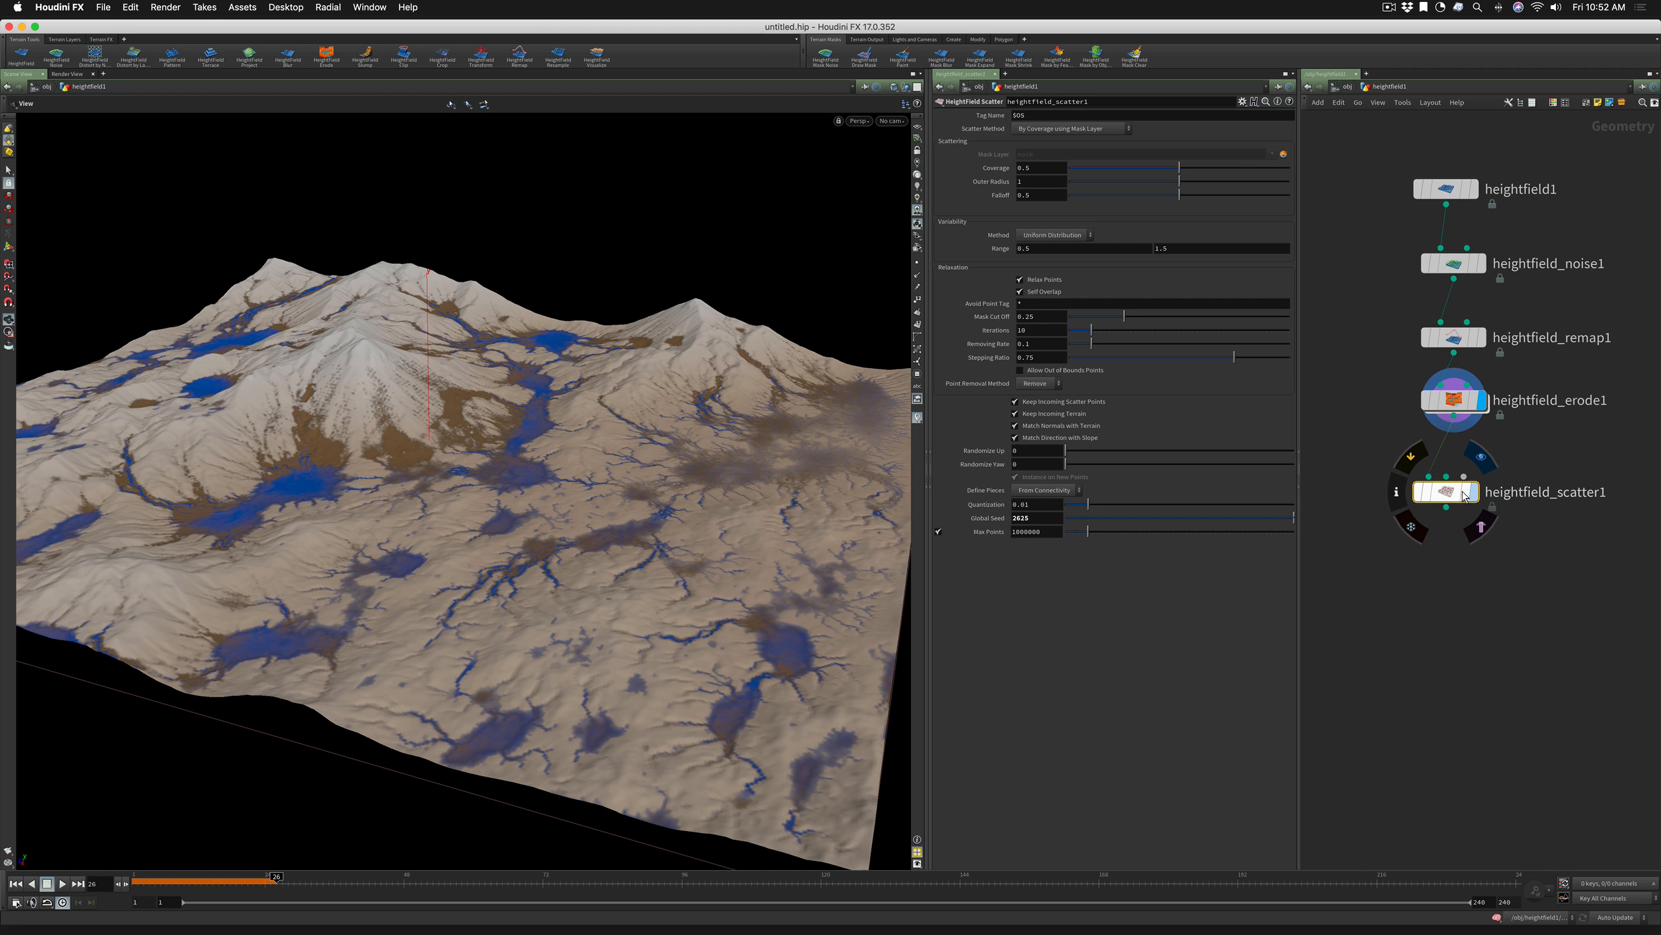
left_click(1476, 494)
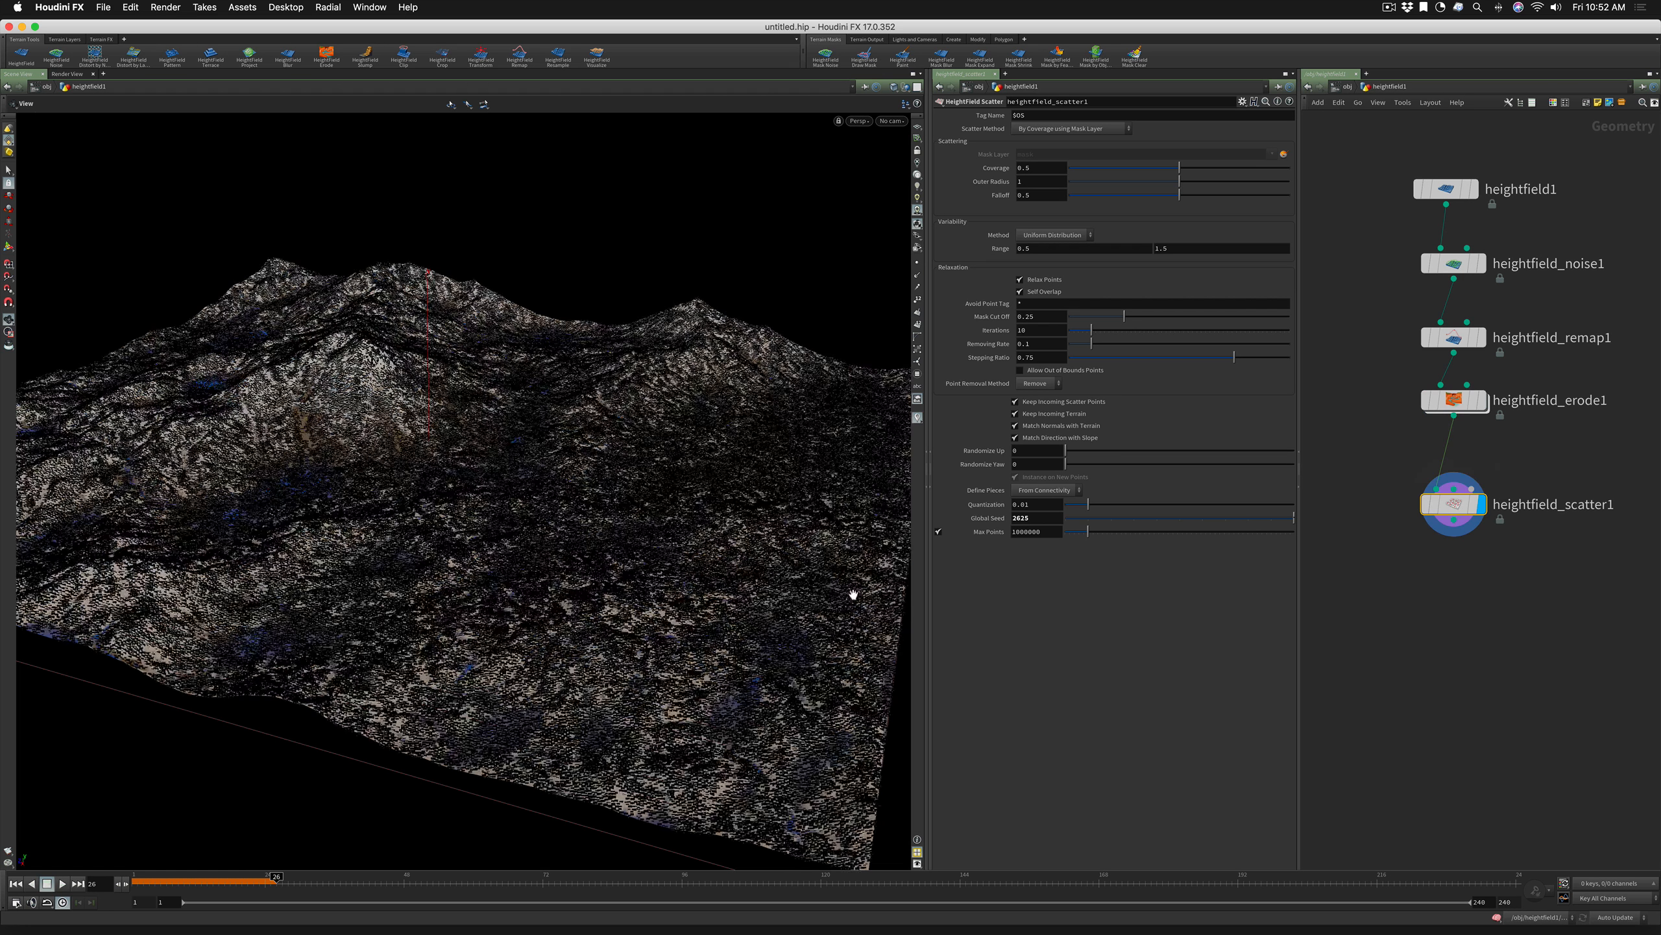
left_click_drag(707, 521, 646, 560)
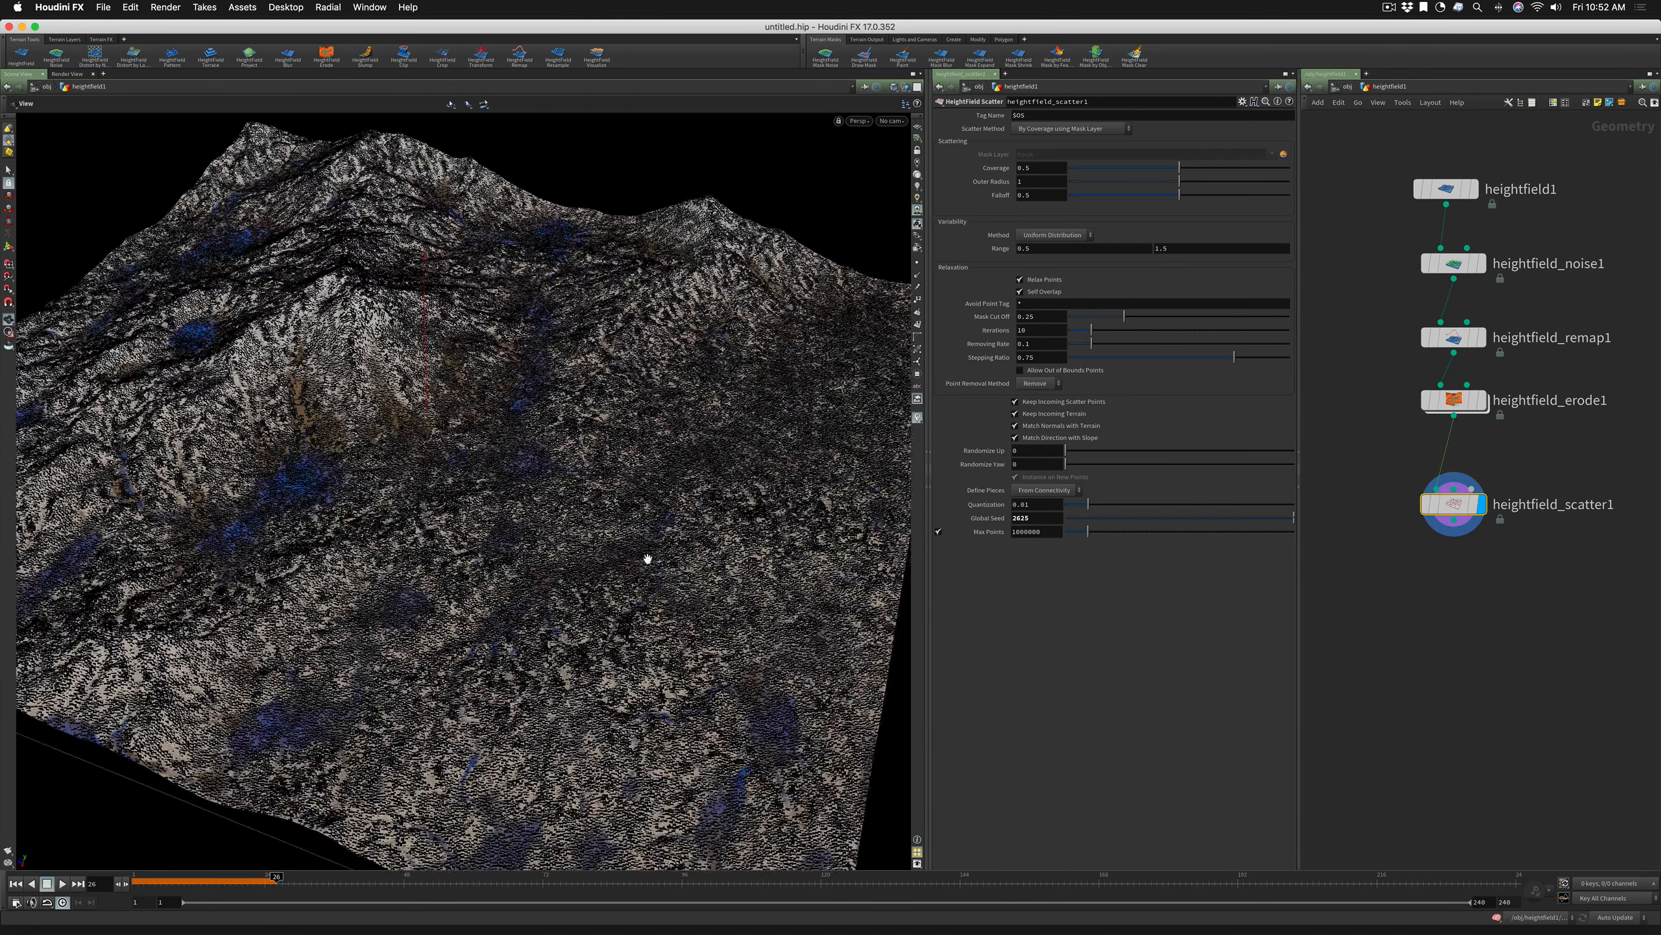
right_click_drag(646, 560, 737, 522)
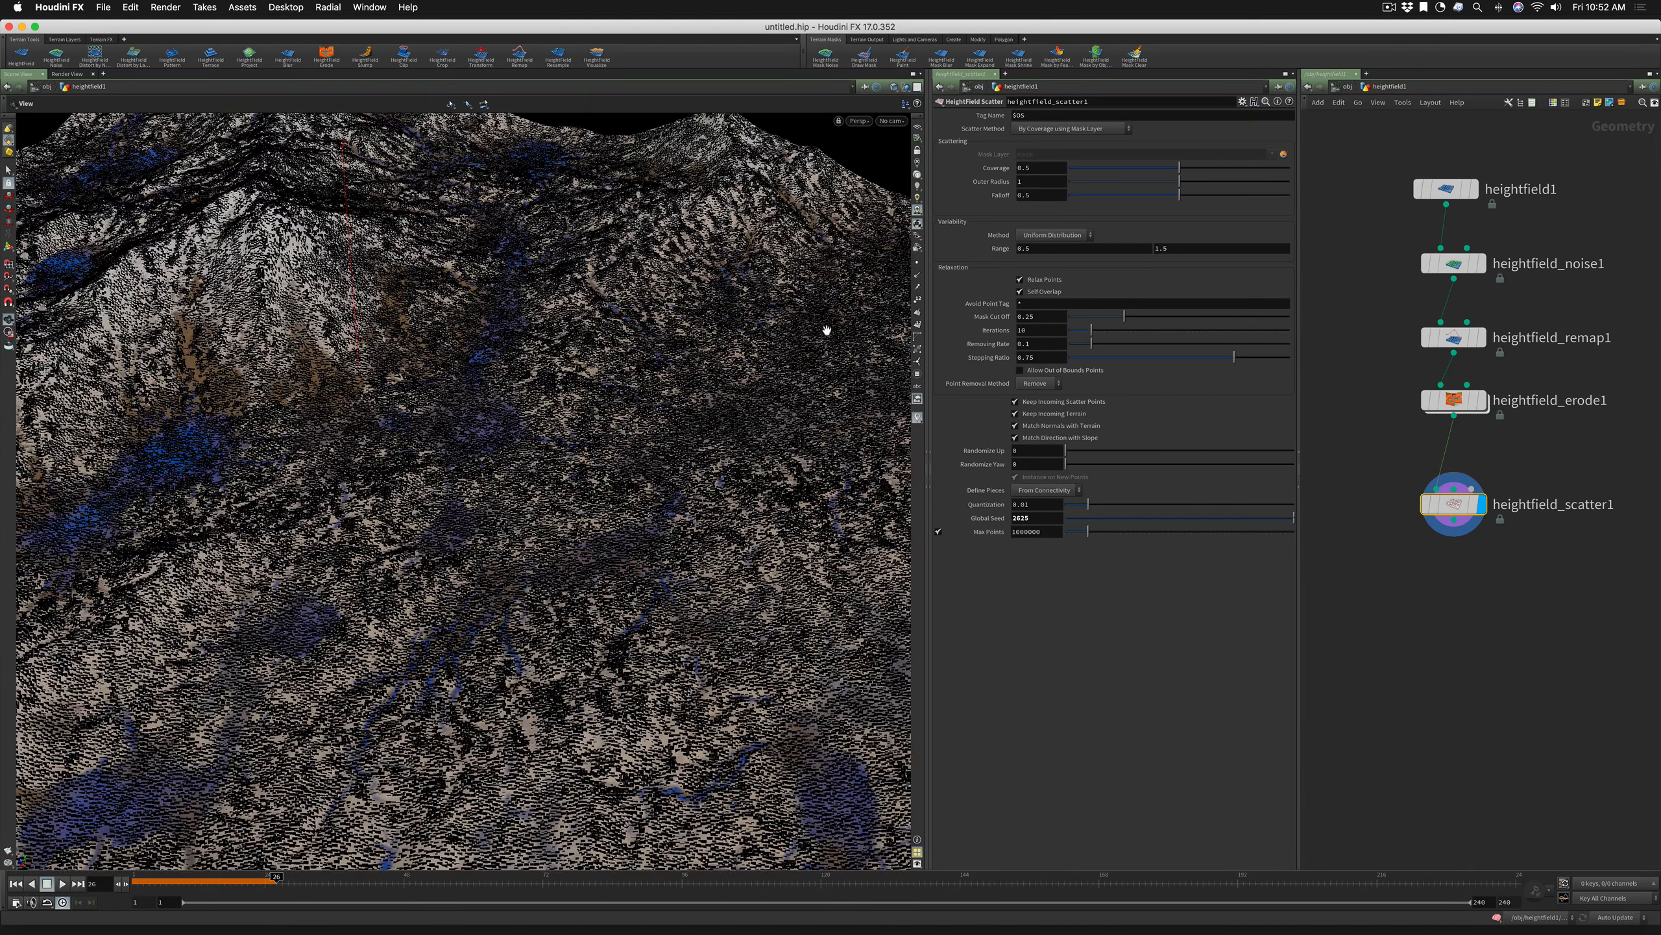
right_click_drag(768, 385, 738, 453)
left_click_drag(1457, 498, 1458, 520)
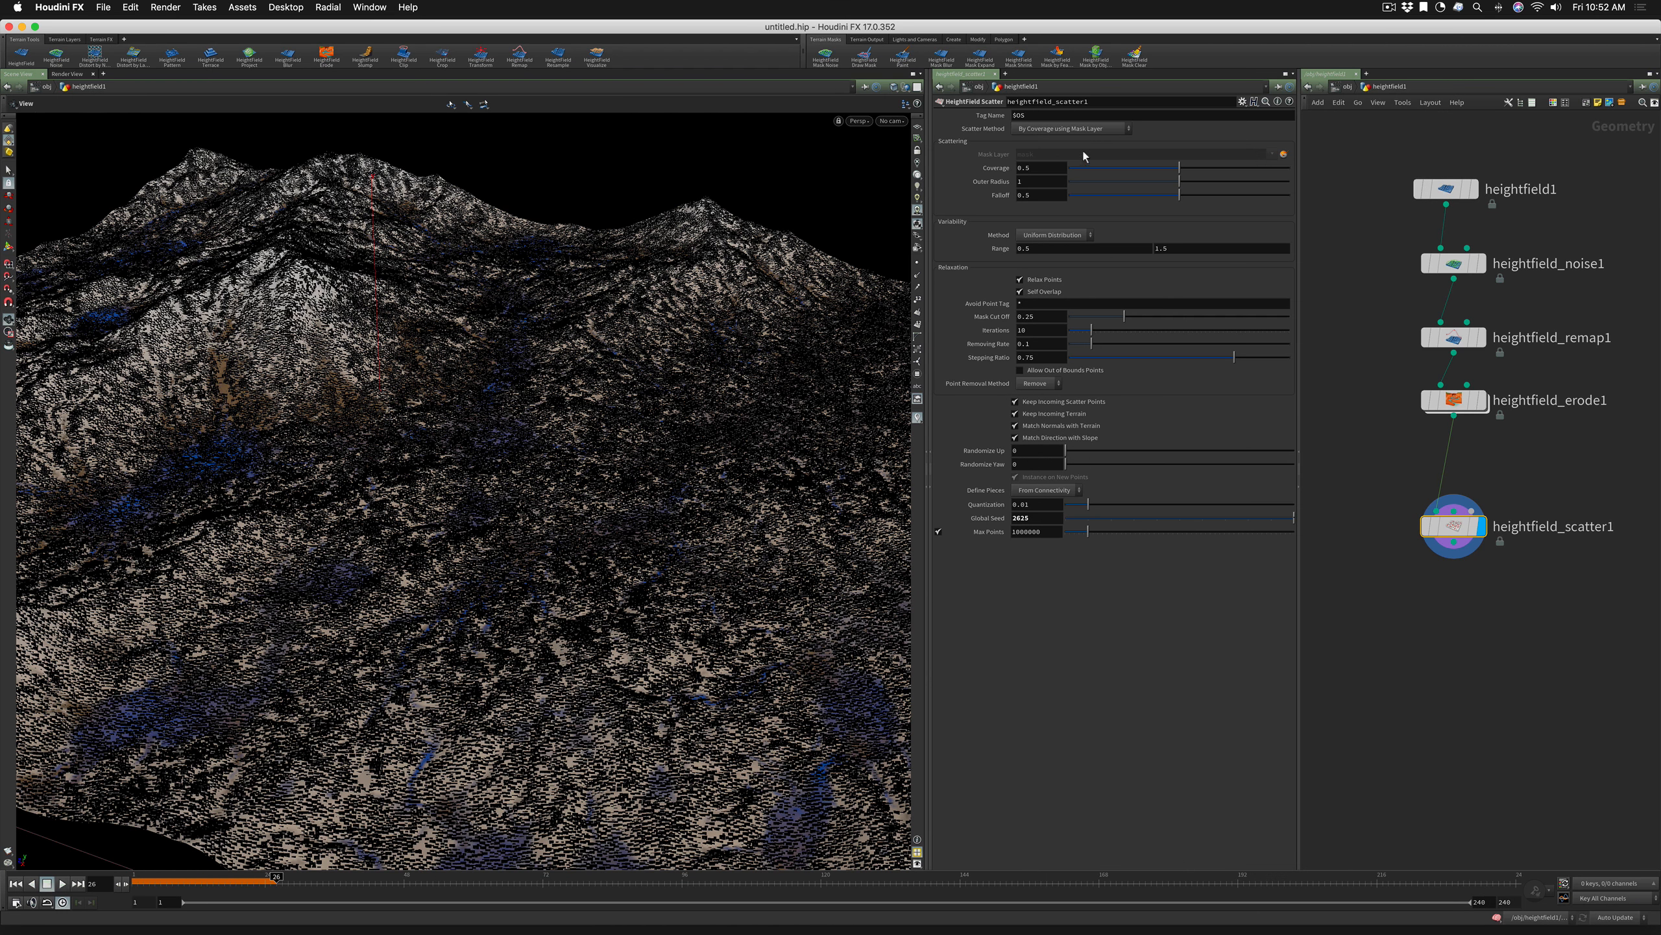
Create a HeightField Paint mask for heightfield_scatter1 and paint several scatter strokes across the terrain below the peaks
left_click(1284, 155)
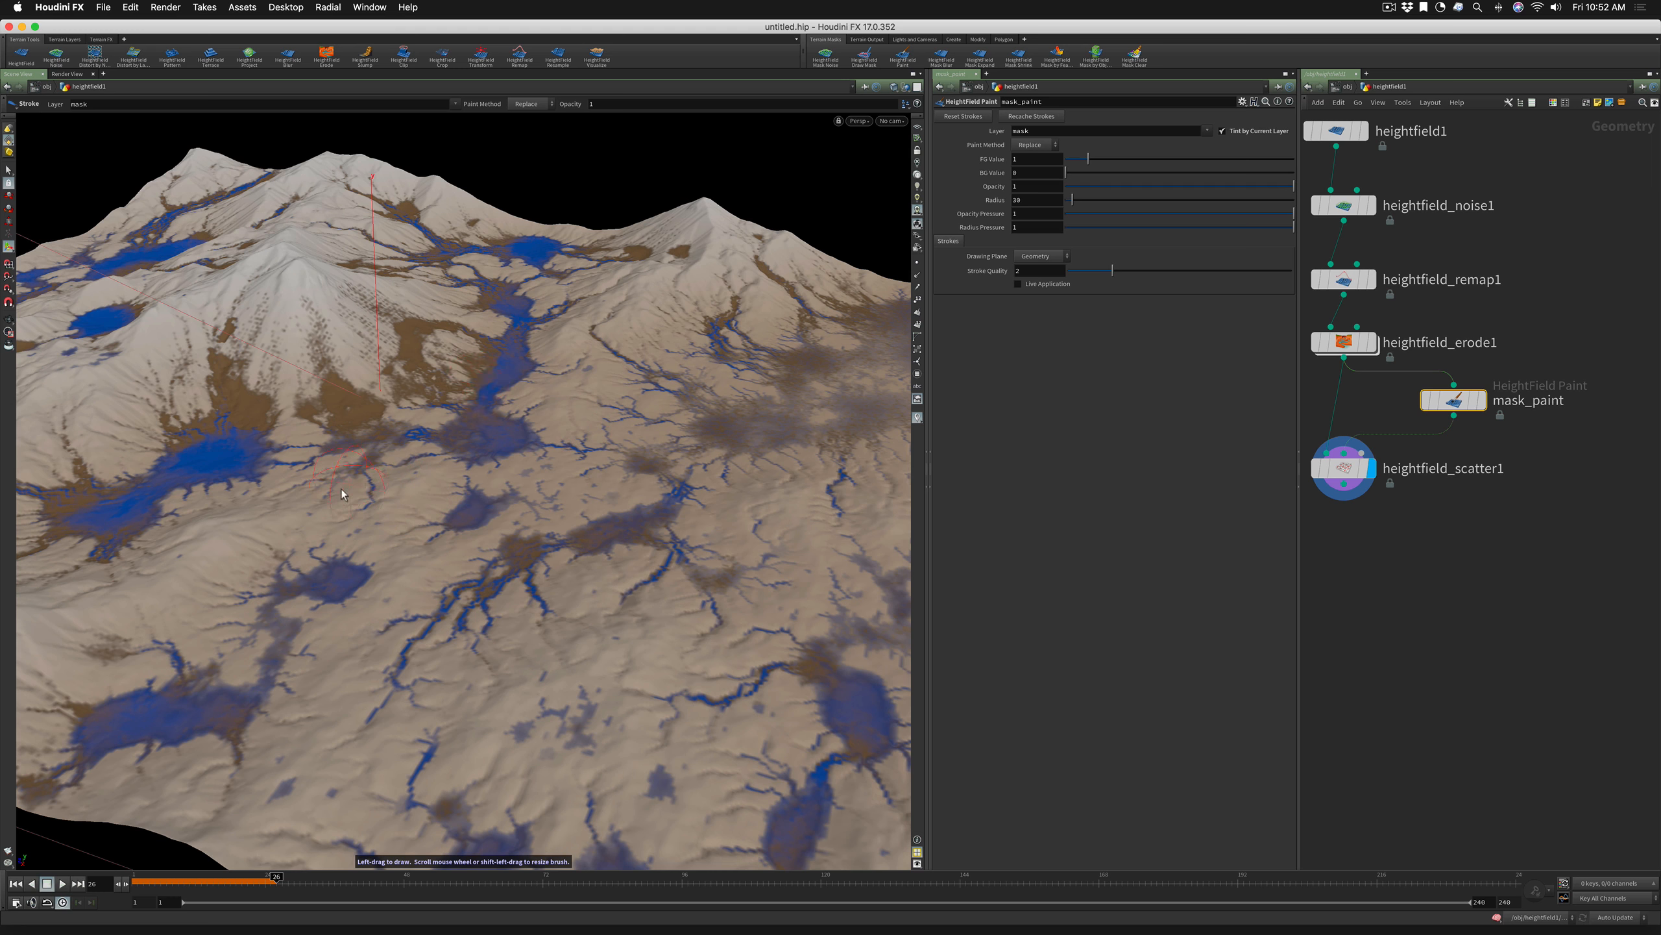
mouse_move(286, 319)
left_mouse_down()
mouse_move(314, 486)
mouse_move(457, 559)
mouse_move(461, 674)
mouse_move(558, 729)
mouse_move(687, 628)
mouse_move(709, 525)
mouse_move(636, 416)
mouse_move(666, 348)
left_mouse_up()
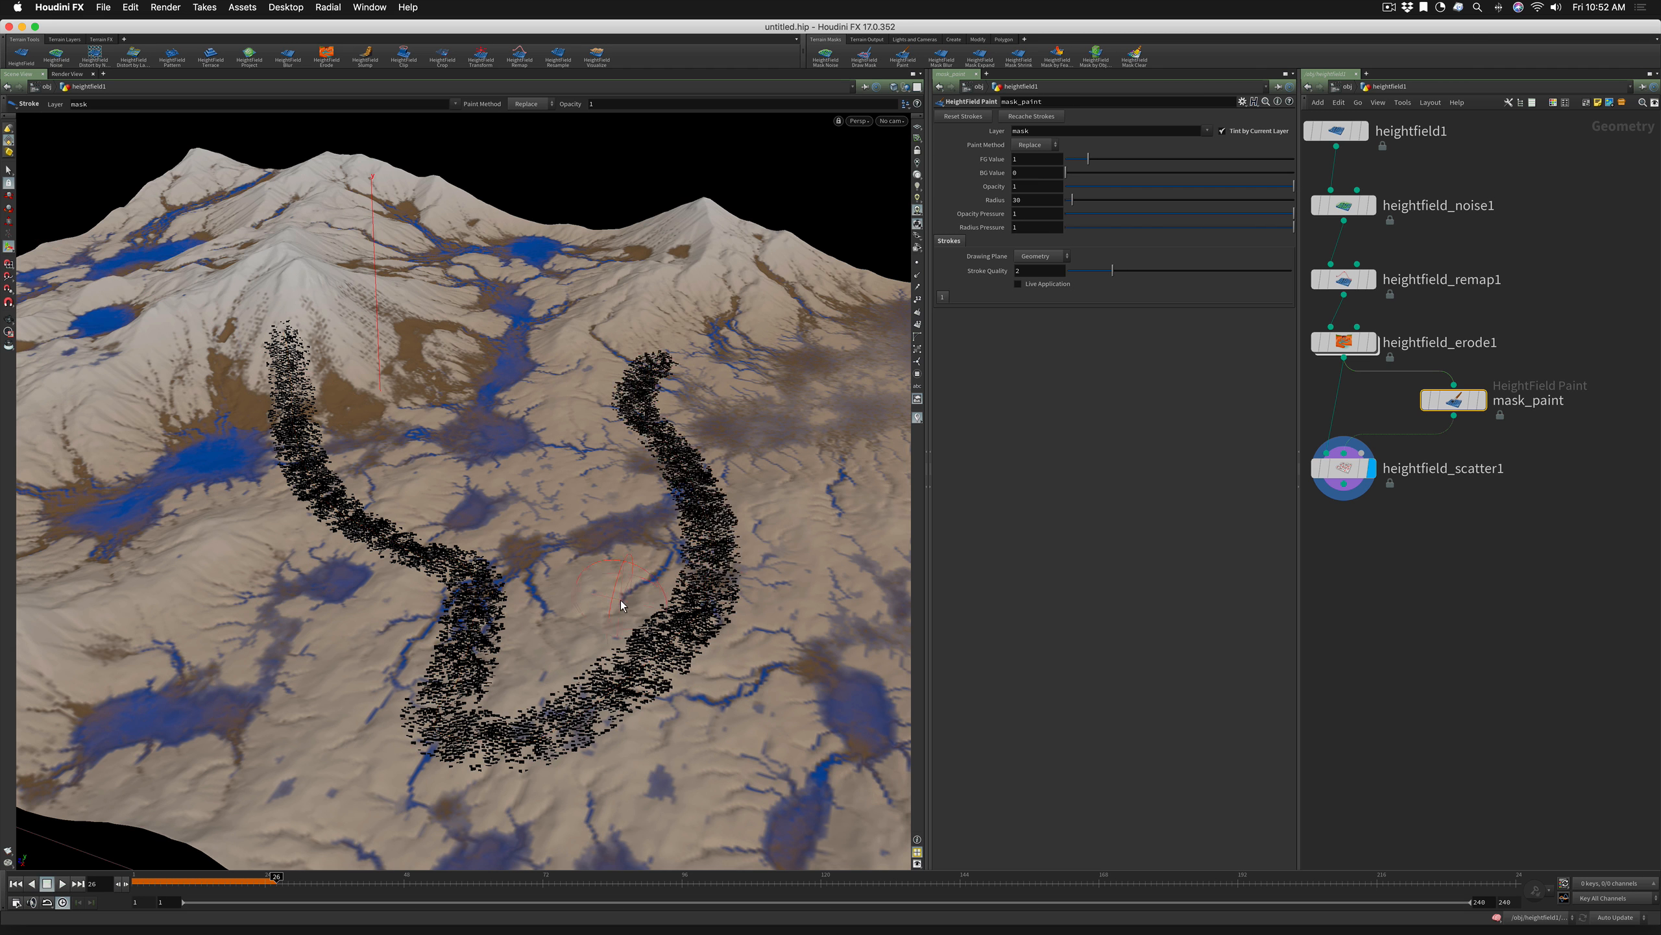
mouse_move(510, 442)
left_mouse_down()
mouse_move(790, 644)
mouse_move(839, 638)
left_mouse_up()
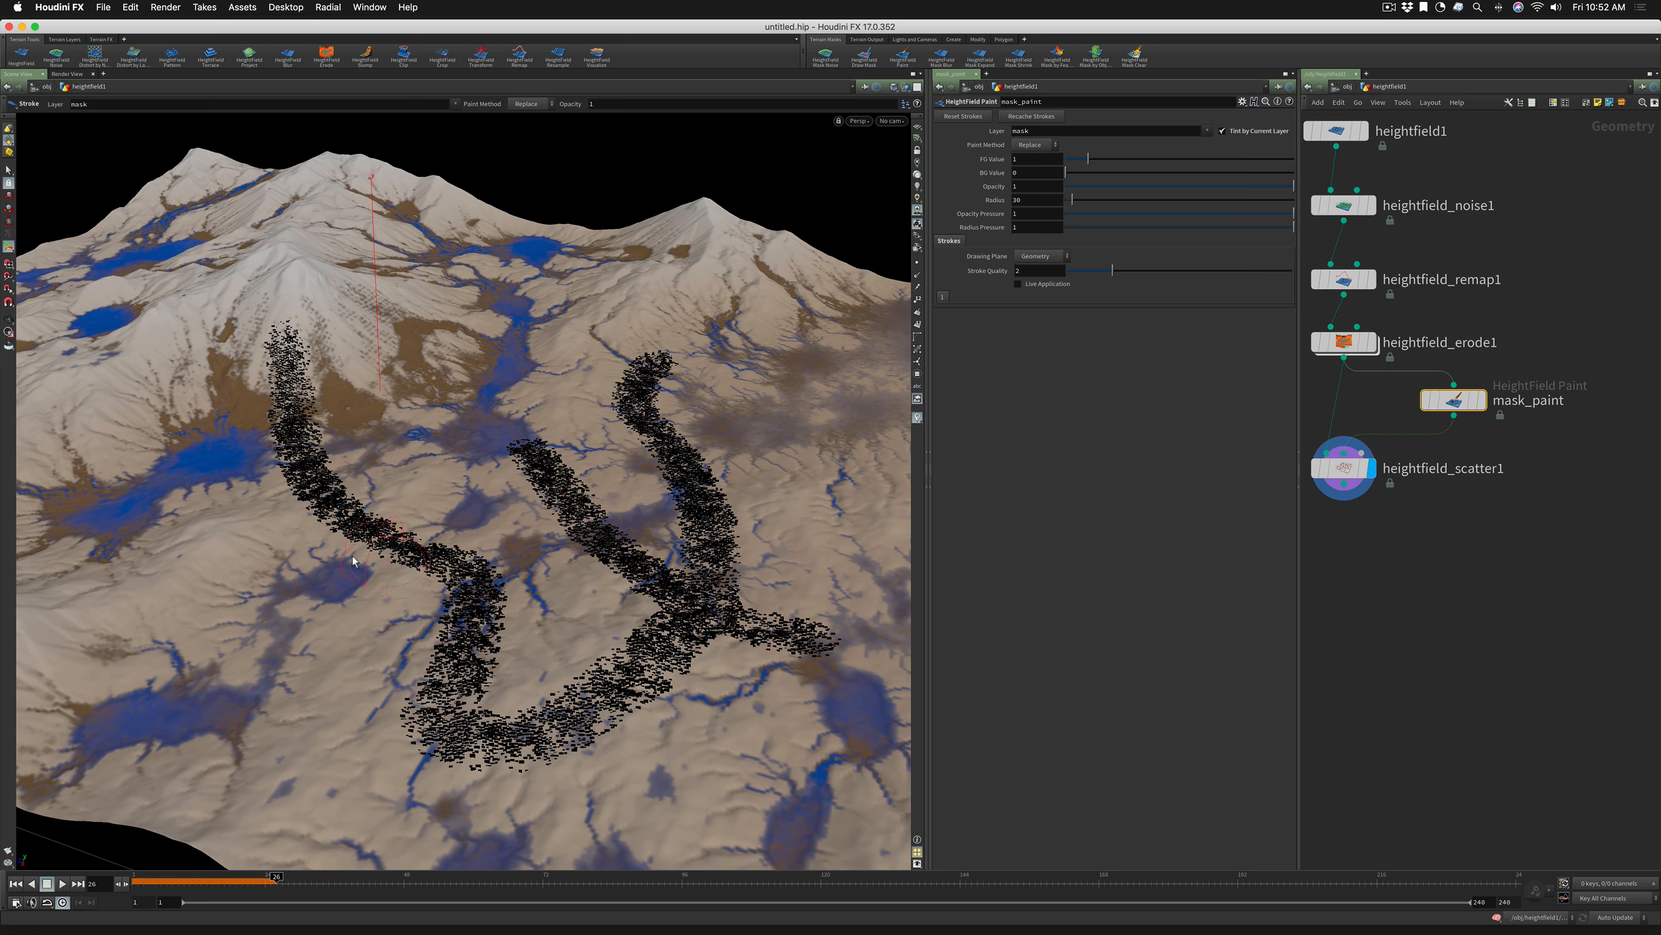
scroll(353, 561, "up", 5)
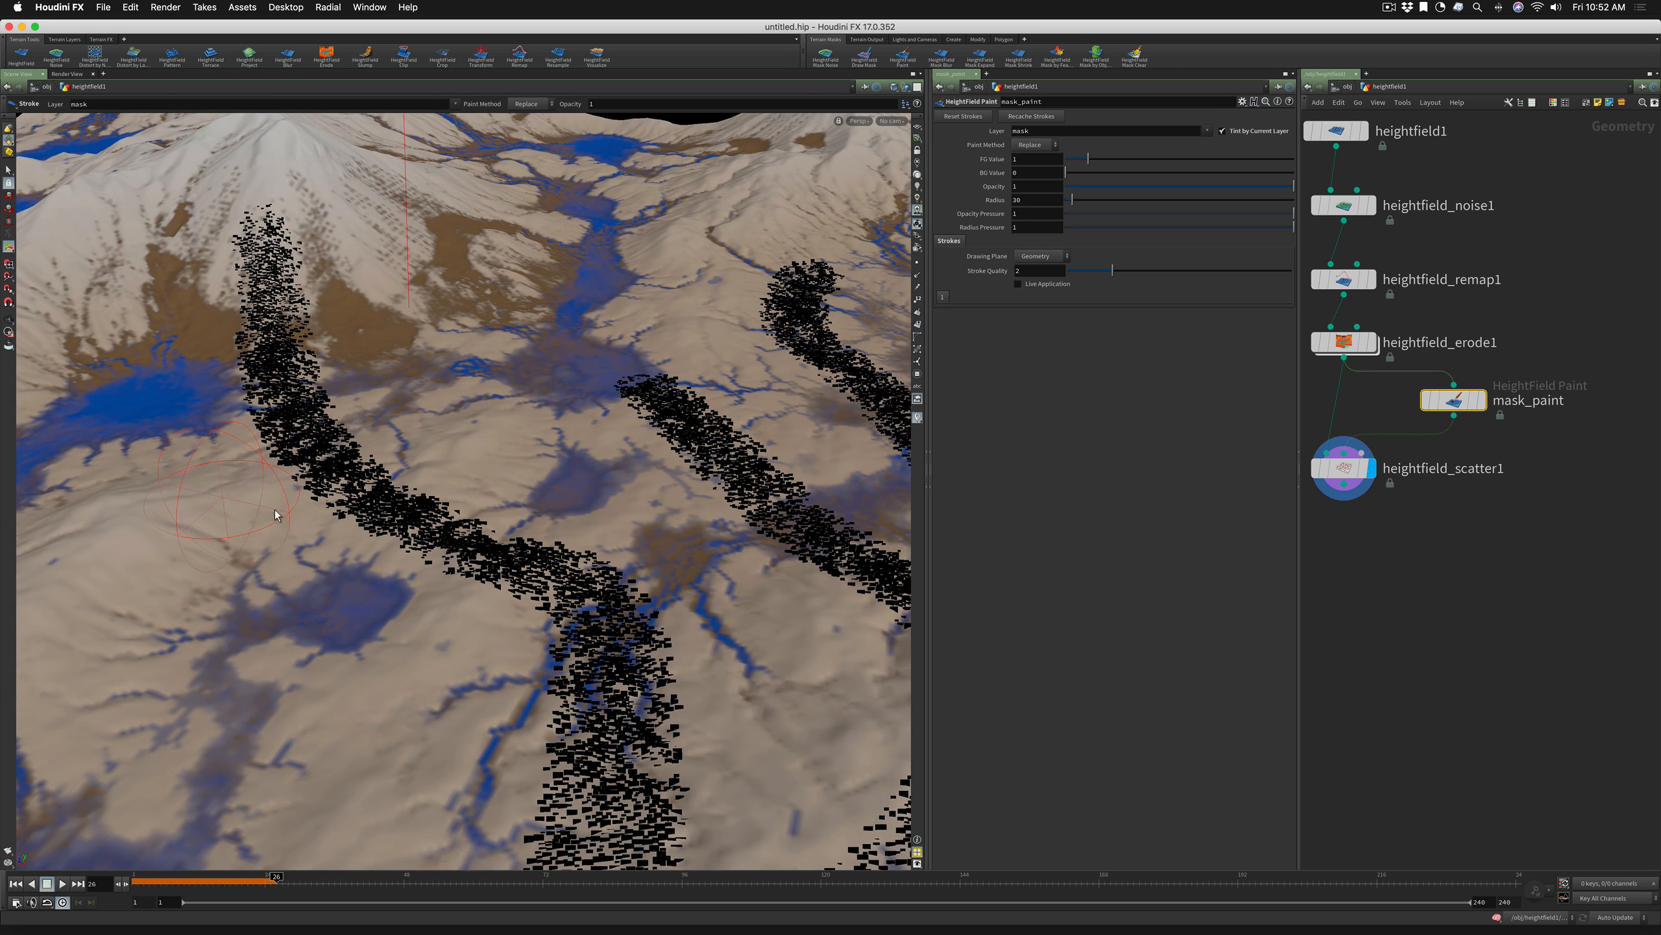
left_click_drag(229, 498, 486, 499)
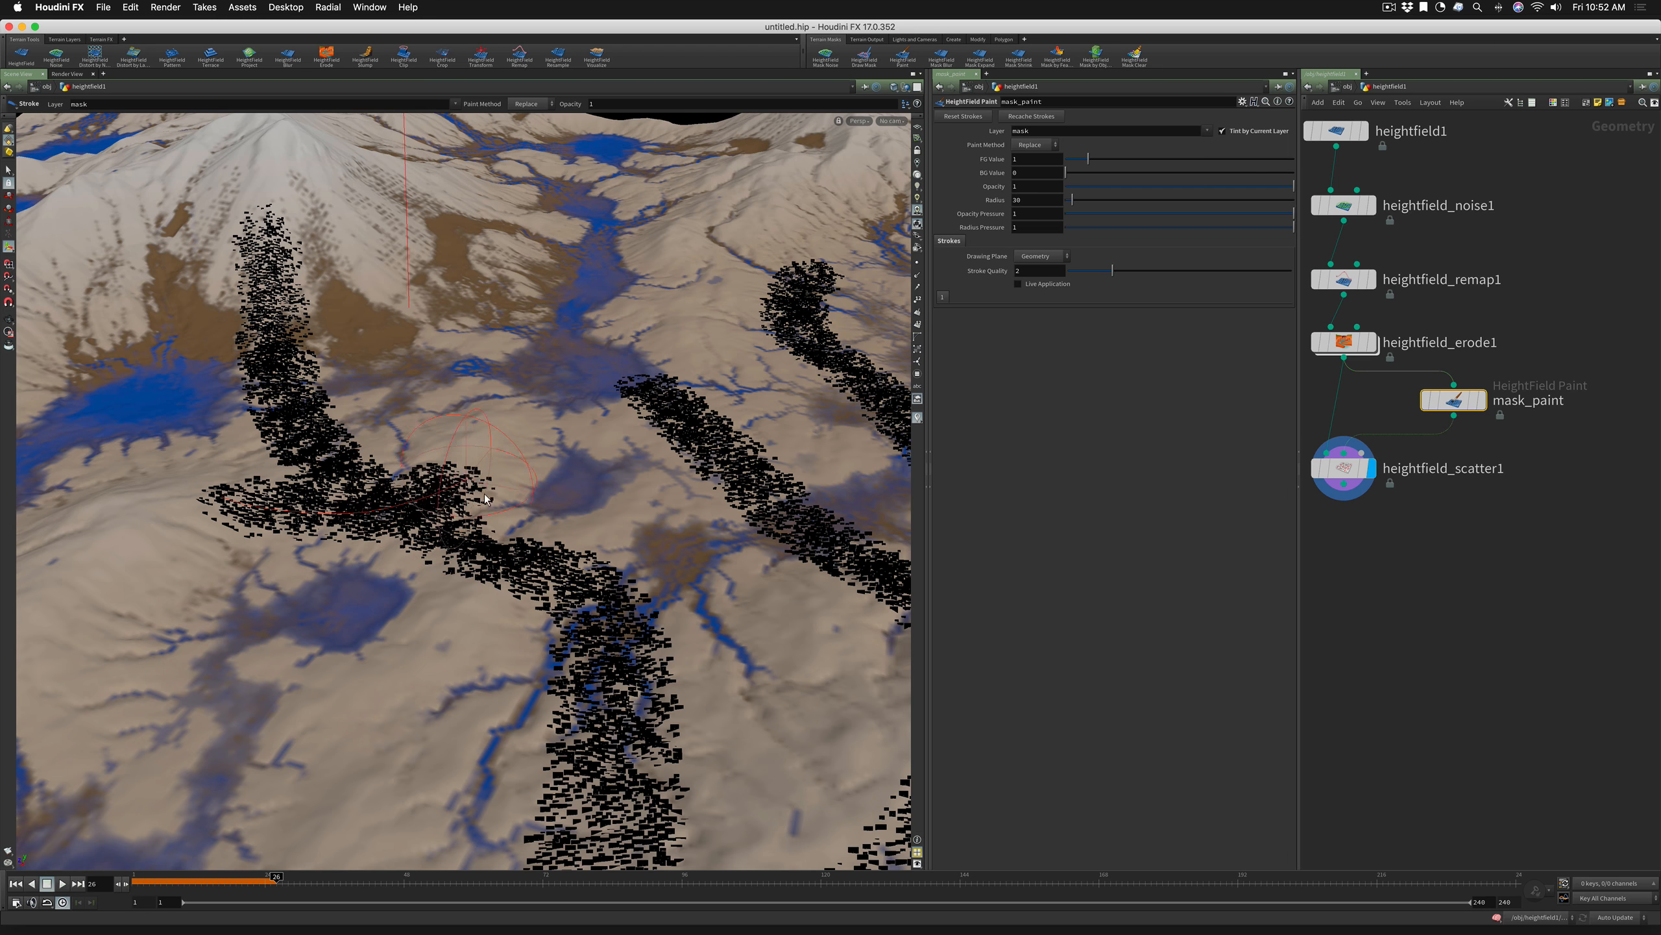
scroll(386, 560, "up", 5)
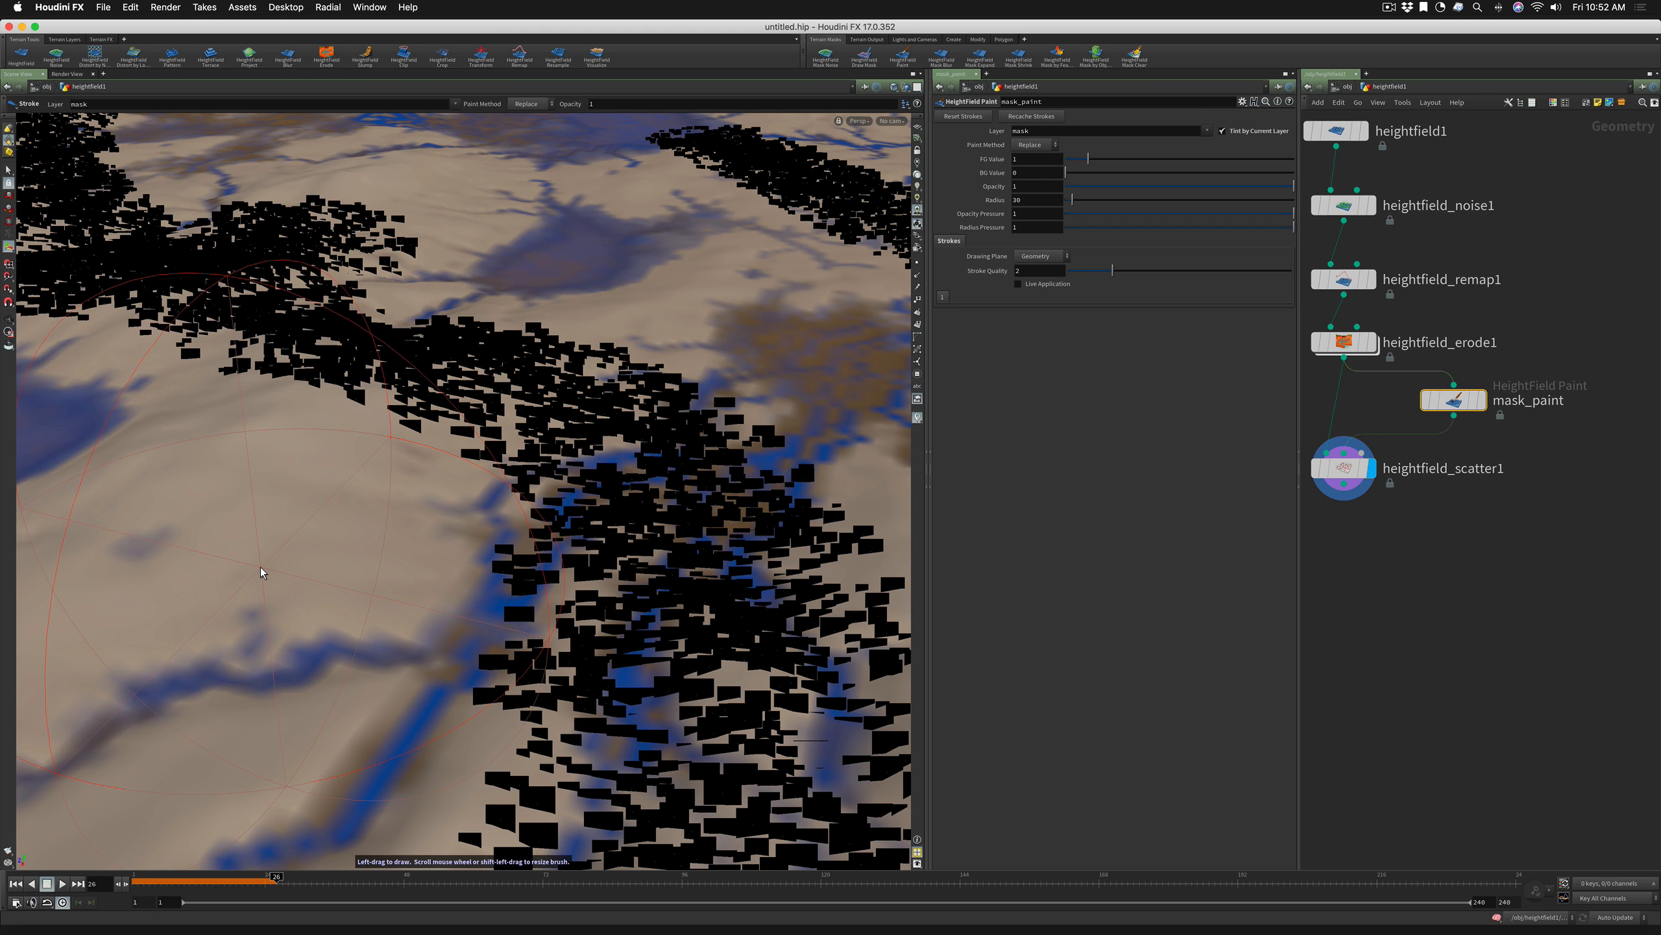
mouse_move(262, 573)
left_mouse_down()
mouse_move(569, 314)
mouse_move(622, 286)
mouse_move(712, 282)
left_mouse_up()
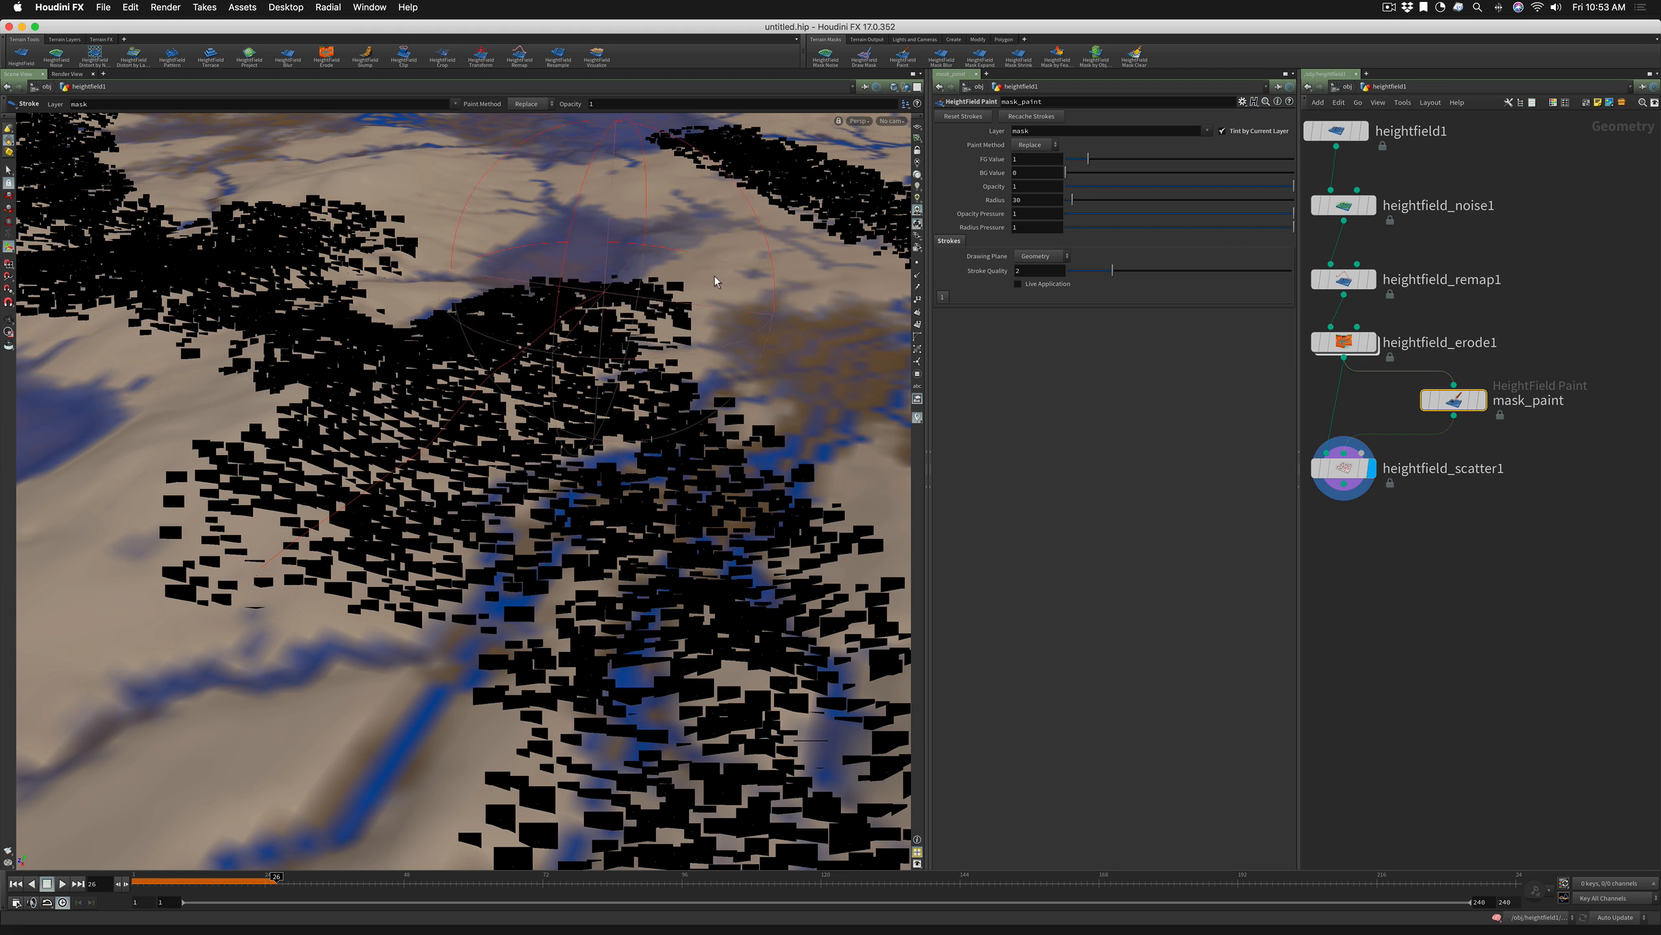
Delete the mask_paint node and cut the remaining wire to heightfield_scatter1's mask input
right_click_drag(576, 395, 412, 517, "alt")
left_click_drag(465, 422, 456, 451, "alt")
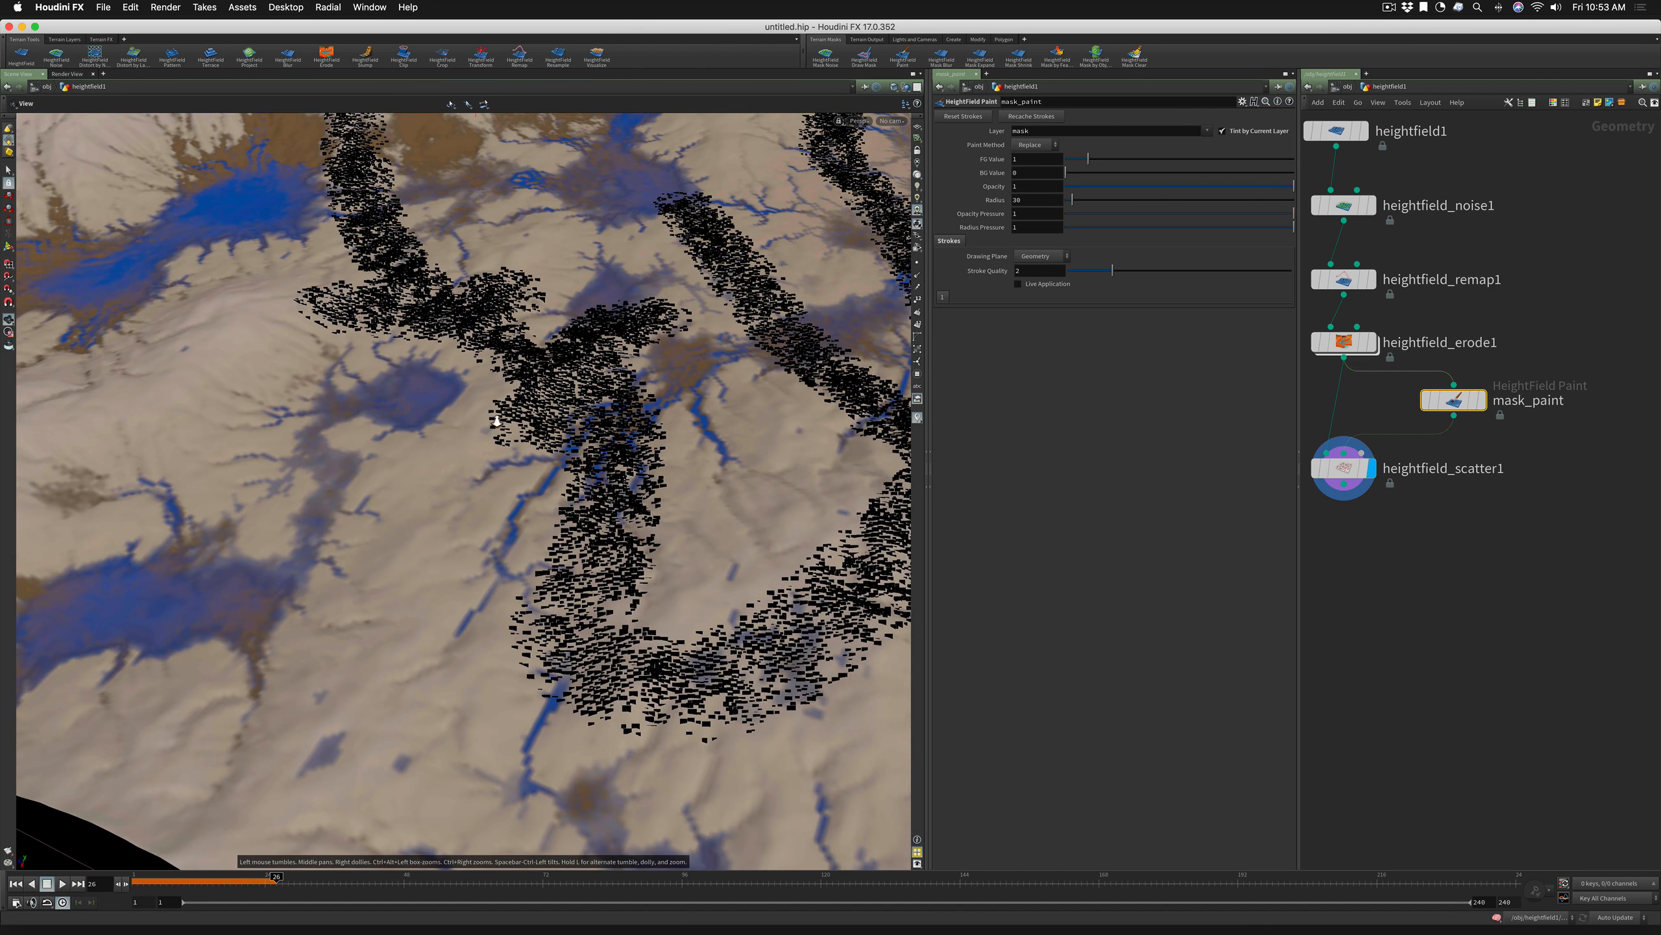
right_click_drag(498, 421, 363, 482, "alt")
middle_click_drag(430, 375, 321, 524, "alt")
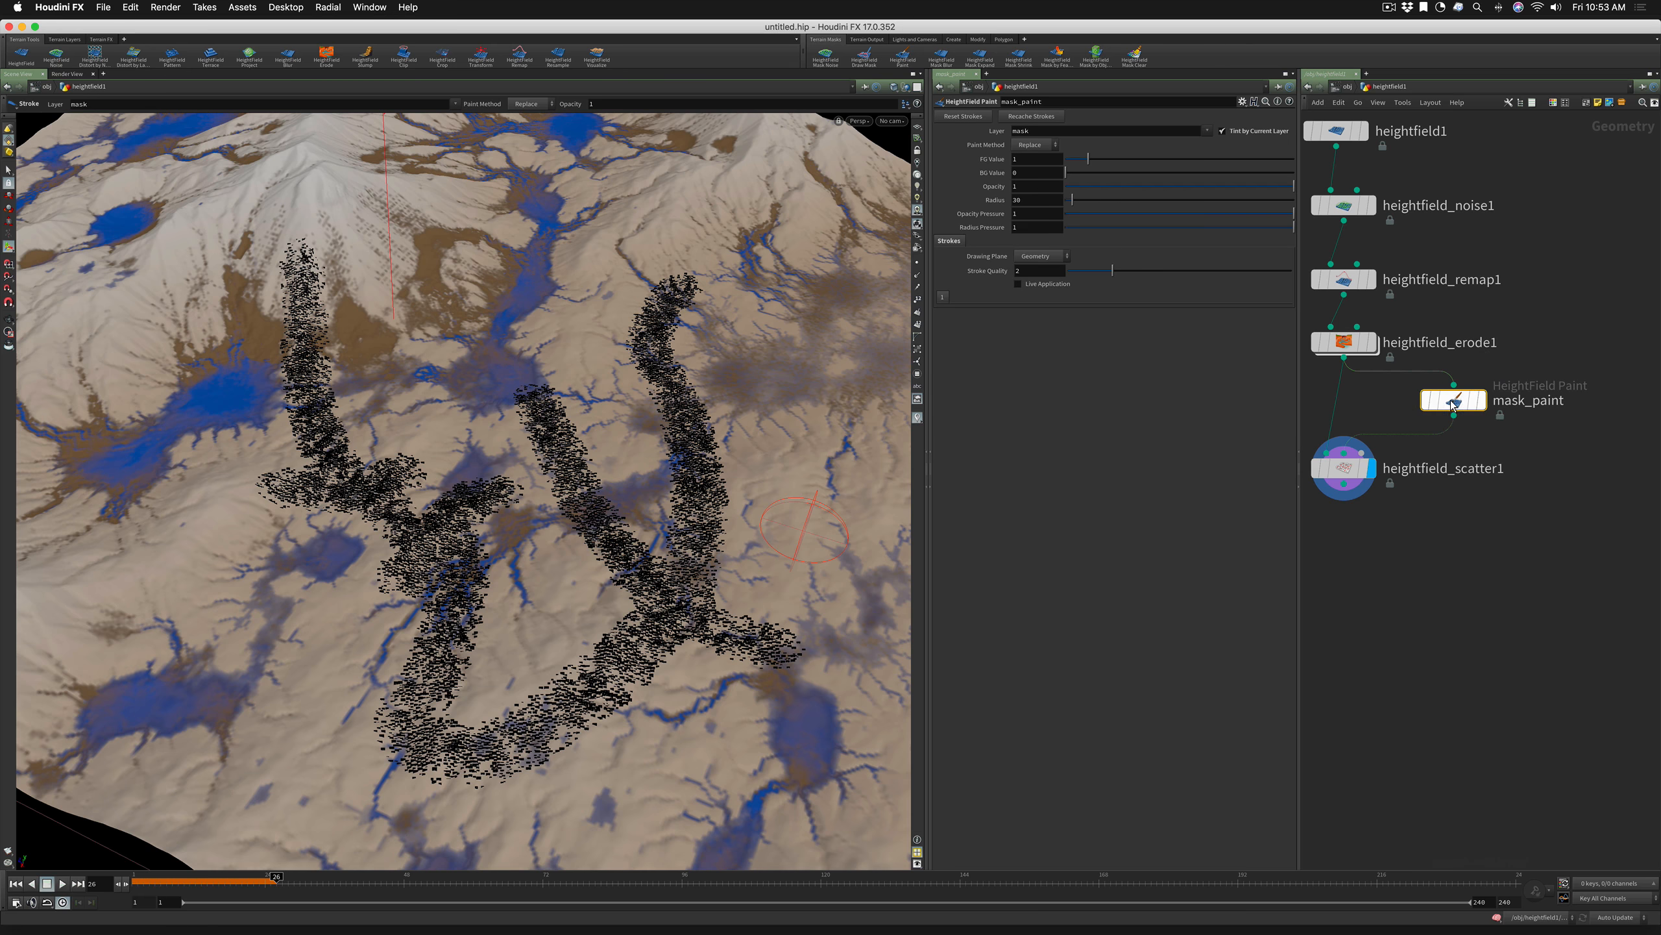
mouse_move(1453, 402)
key("Delete")
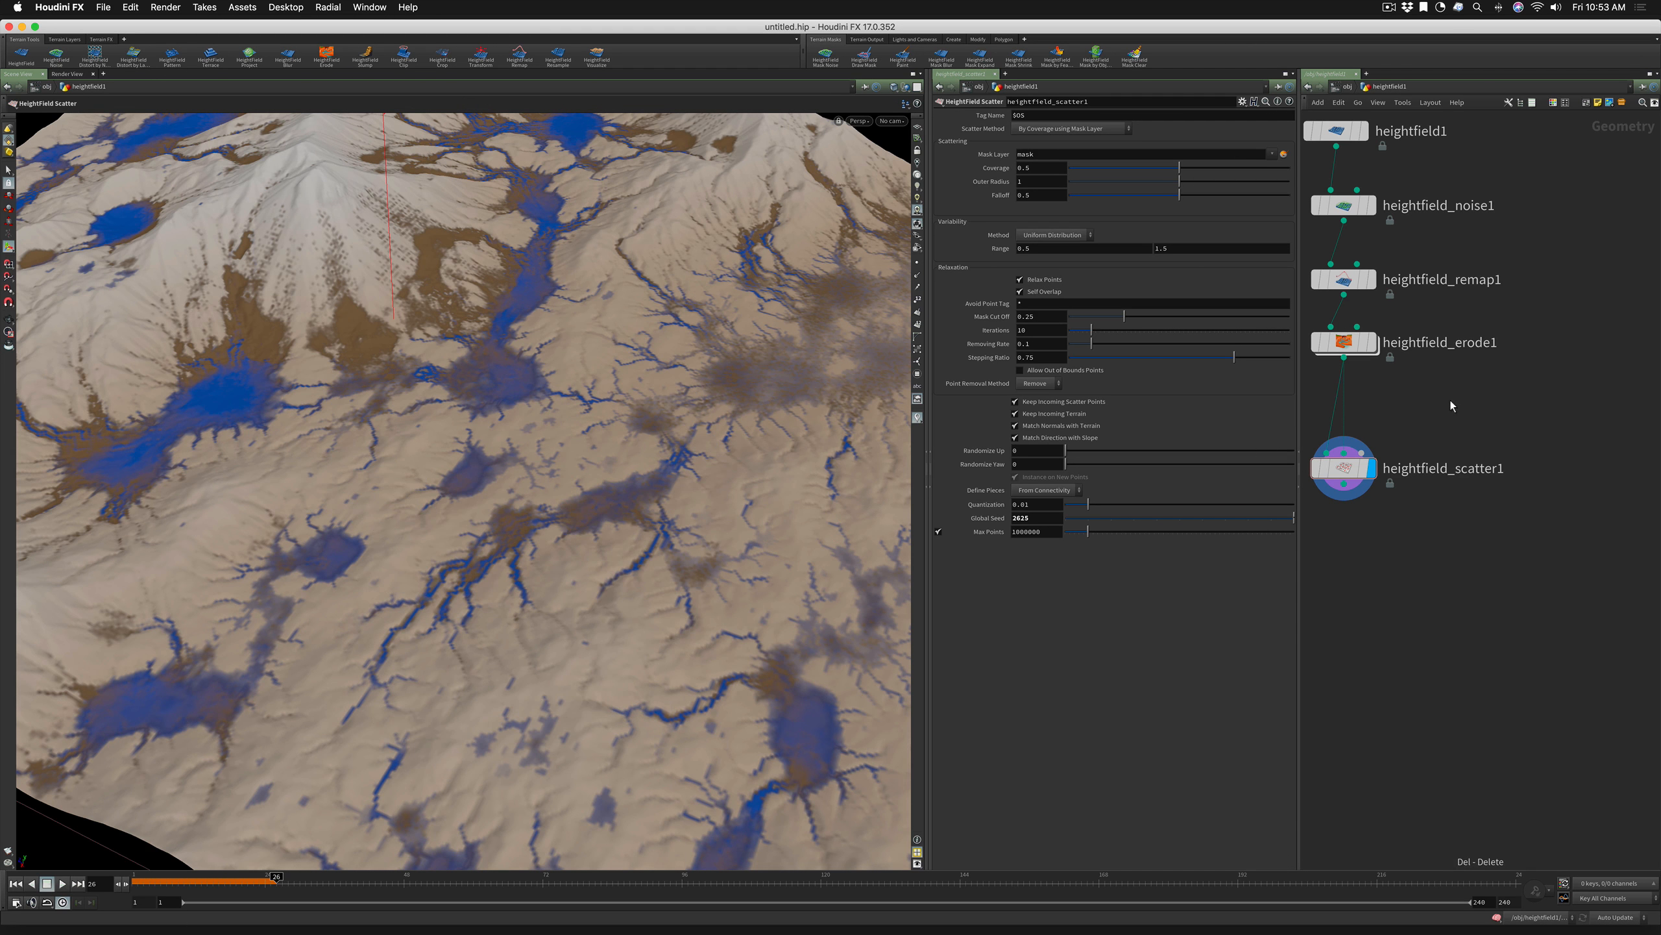
key("y")
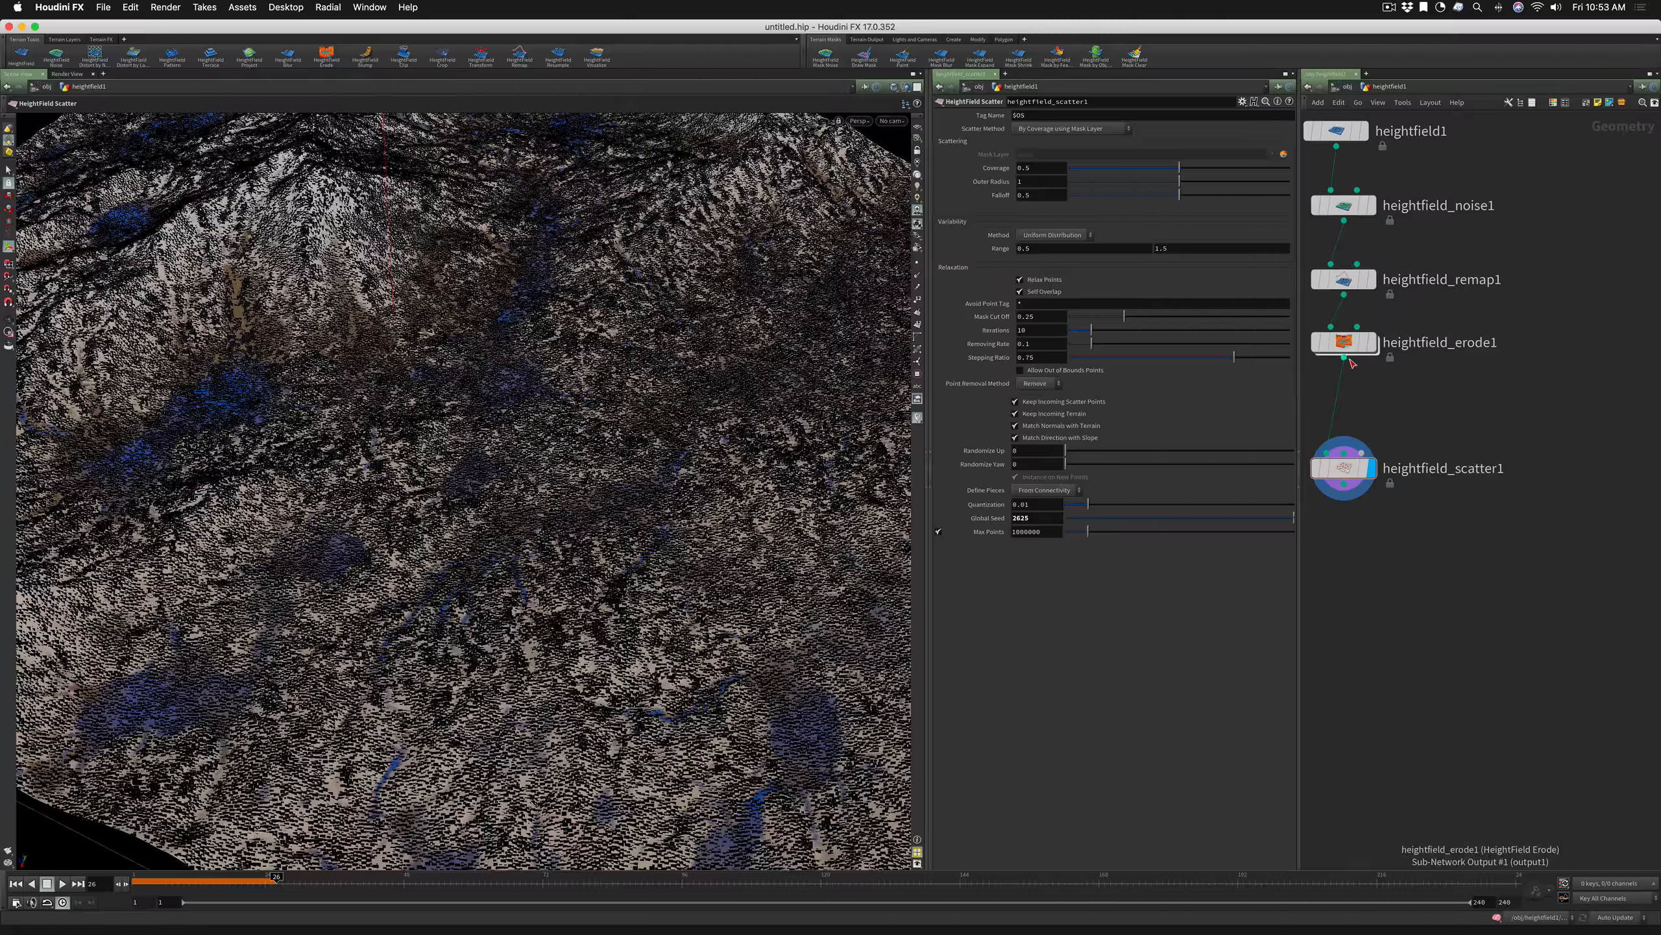
Insert a HeightField Mask by Feature node between heightfield_erode1 and heightfield_scatter1, with slope angles from 5.8 to 16.2
left_click(1346, 360)
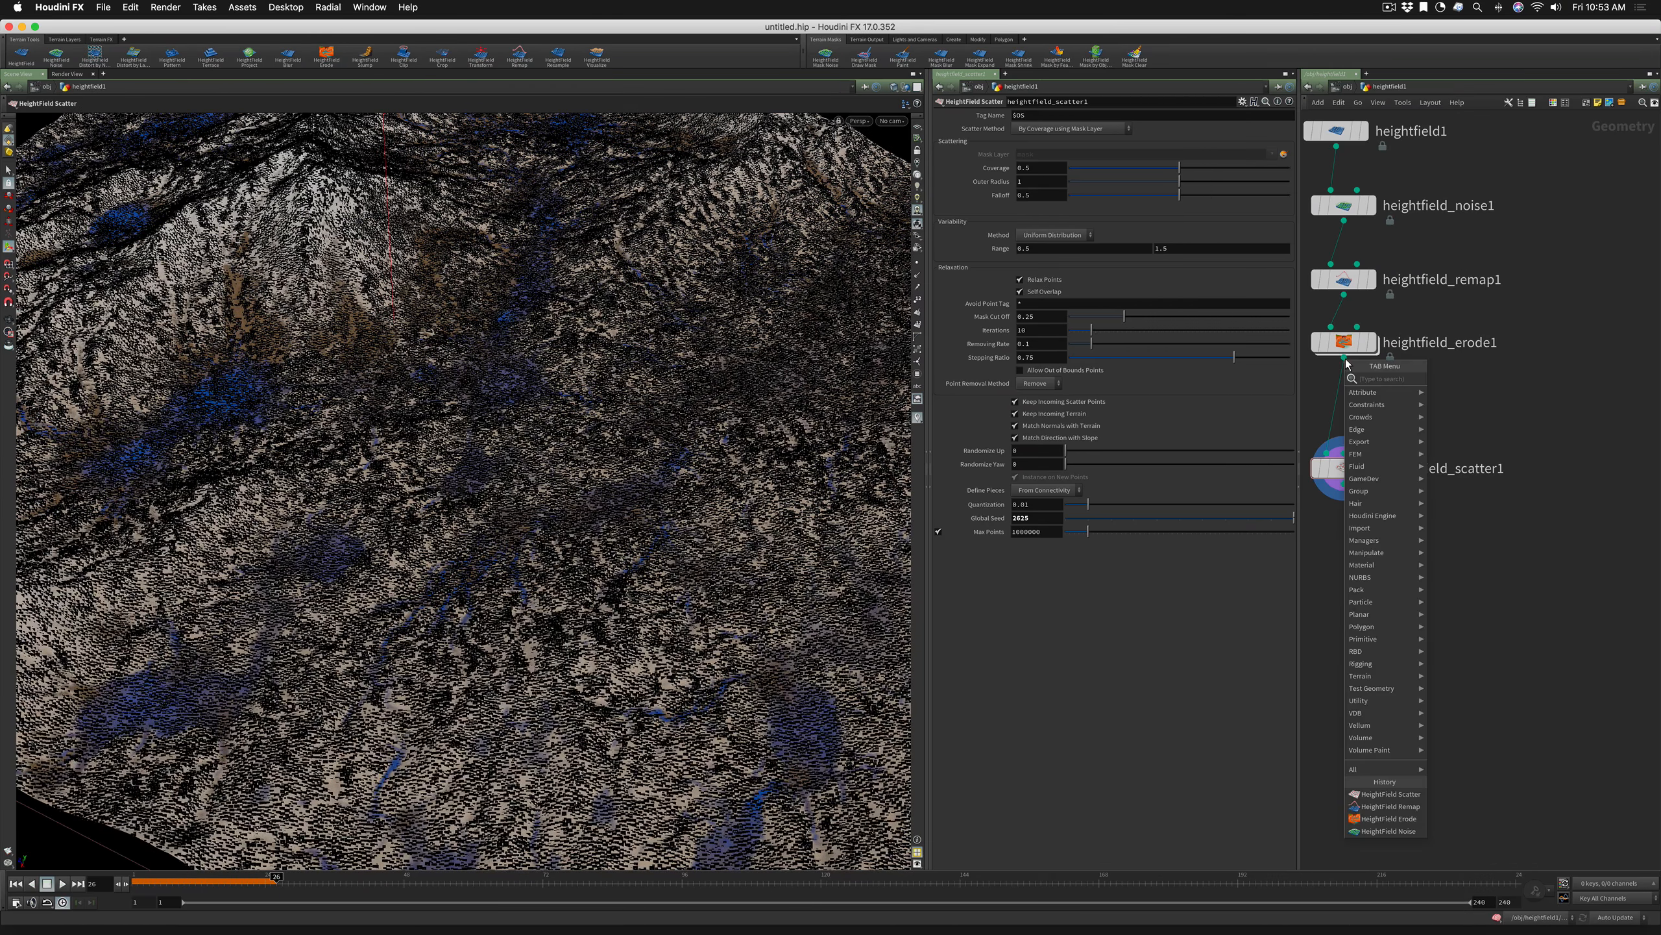
type("maskby featur")
key("Return")
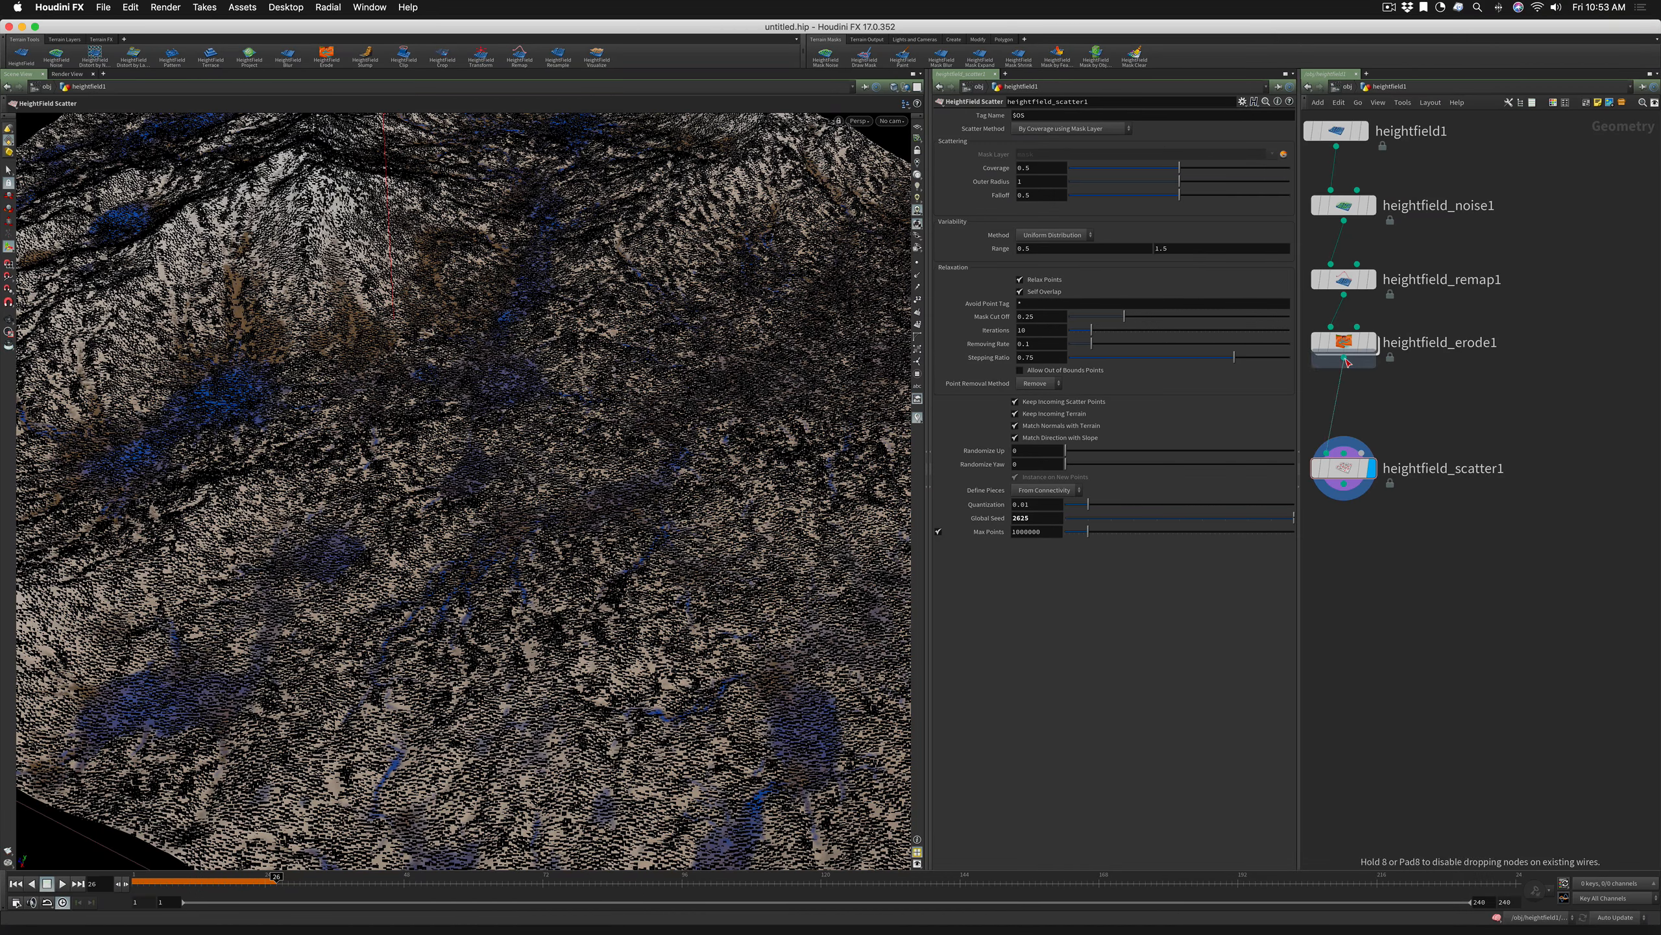
left_click(1339, 399)
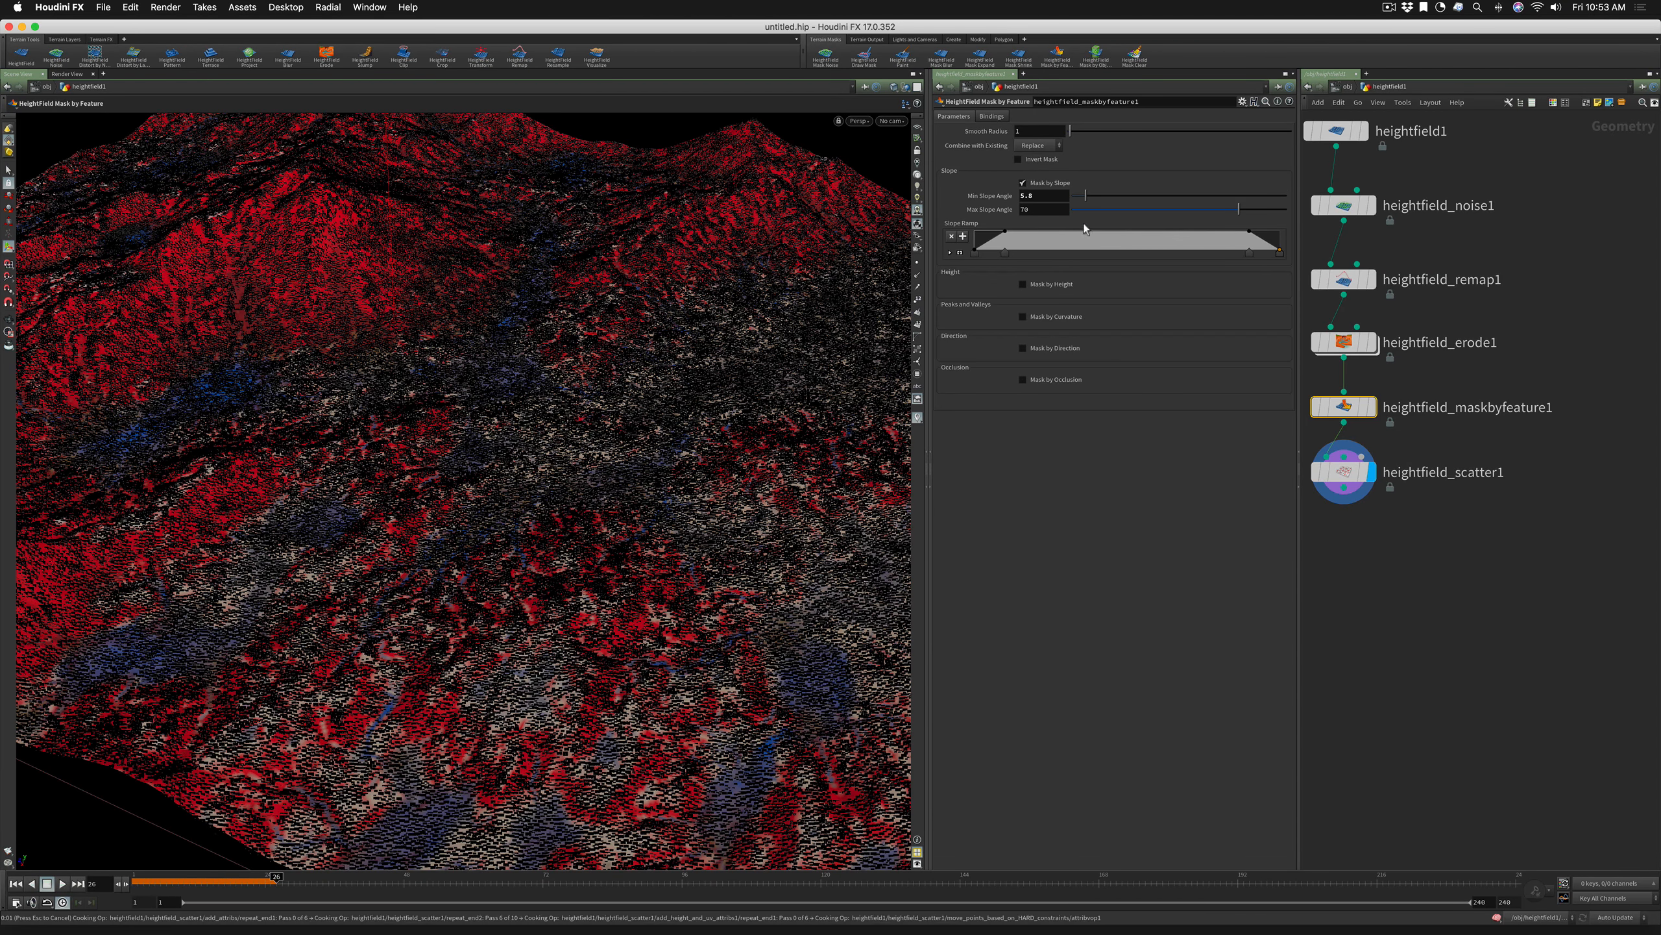
left_click(1109, 208)
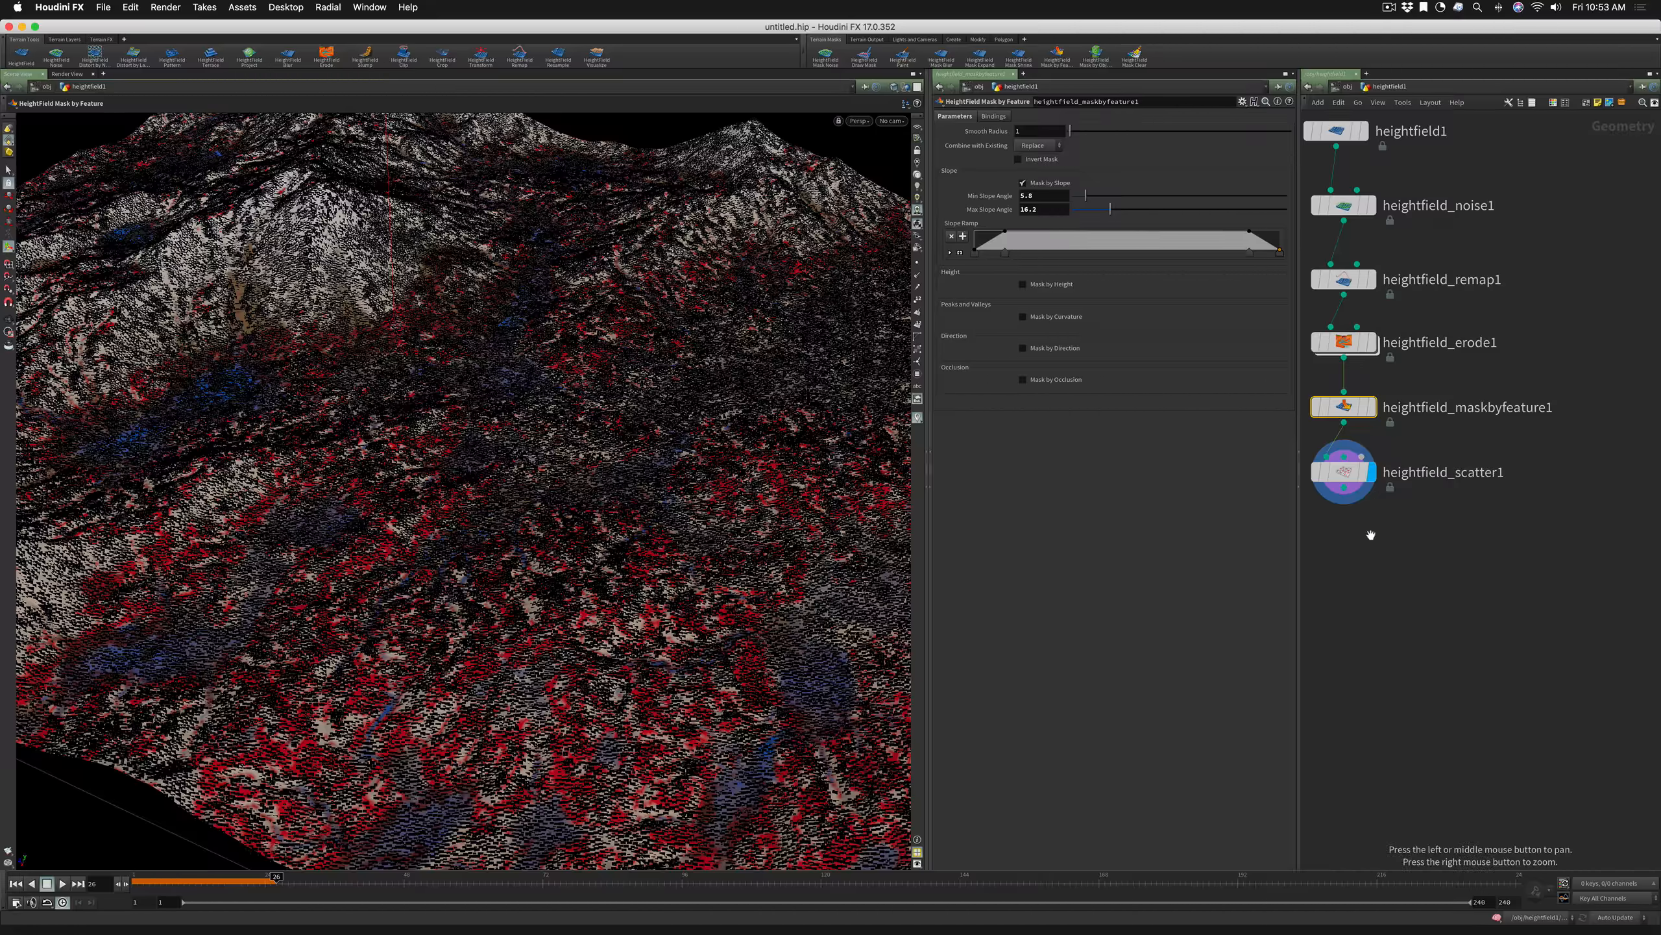
Wire heightfield_maskbyfeature1 into heightfield_scatter1's mask input and move the scatter node further below it
middle_click_drag(1368, 533, 1422, 545, "alt")
mouse_move(1399, 478)
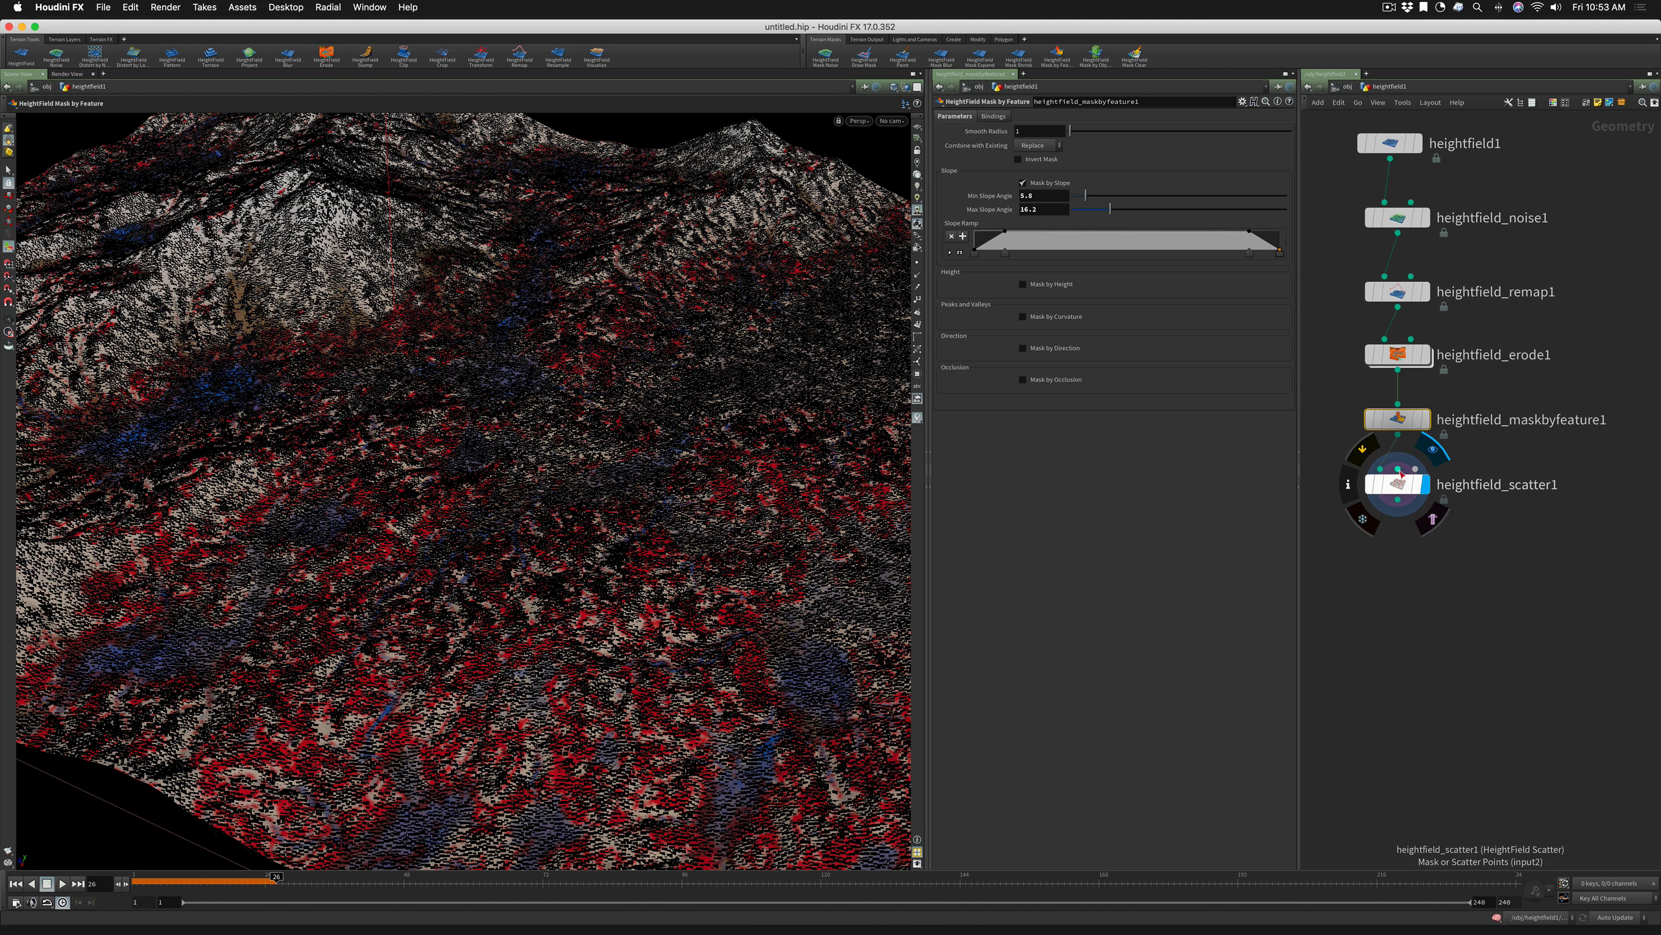
left_click_drag(1398, 471, 1400, 443)
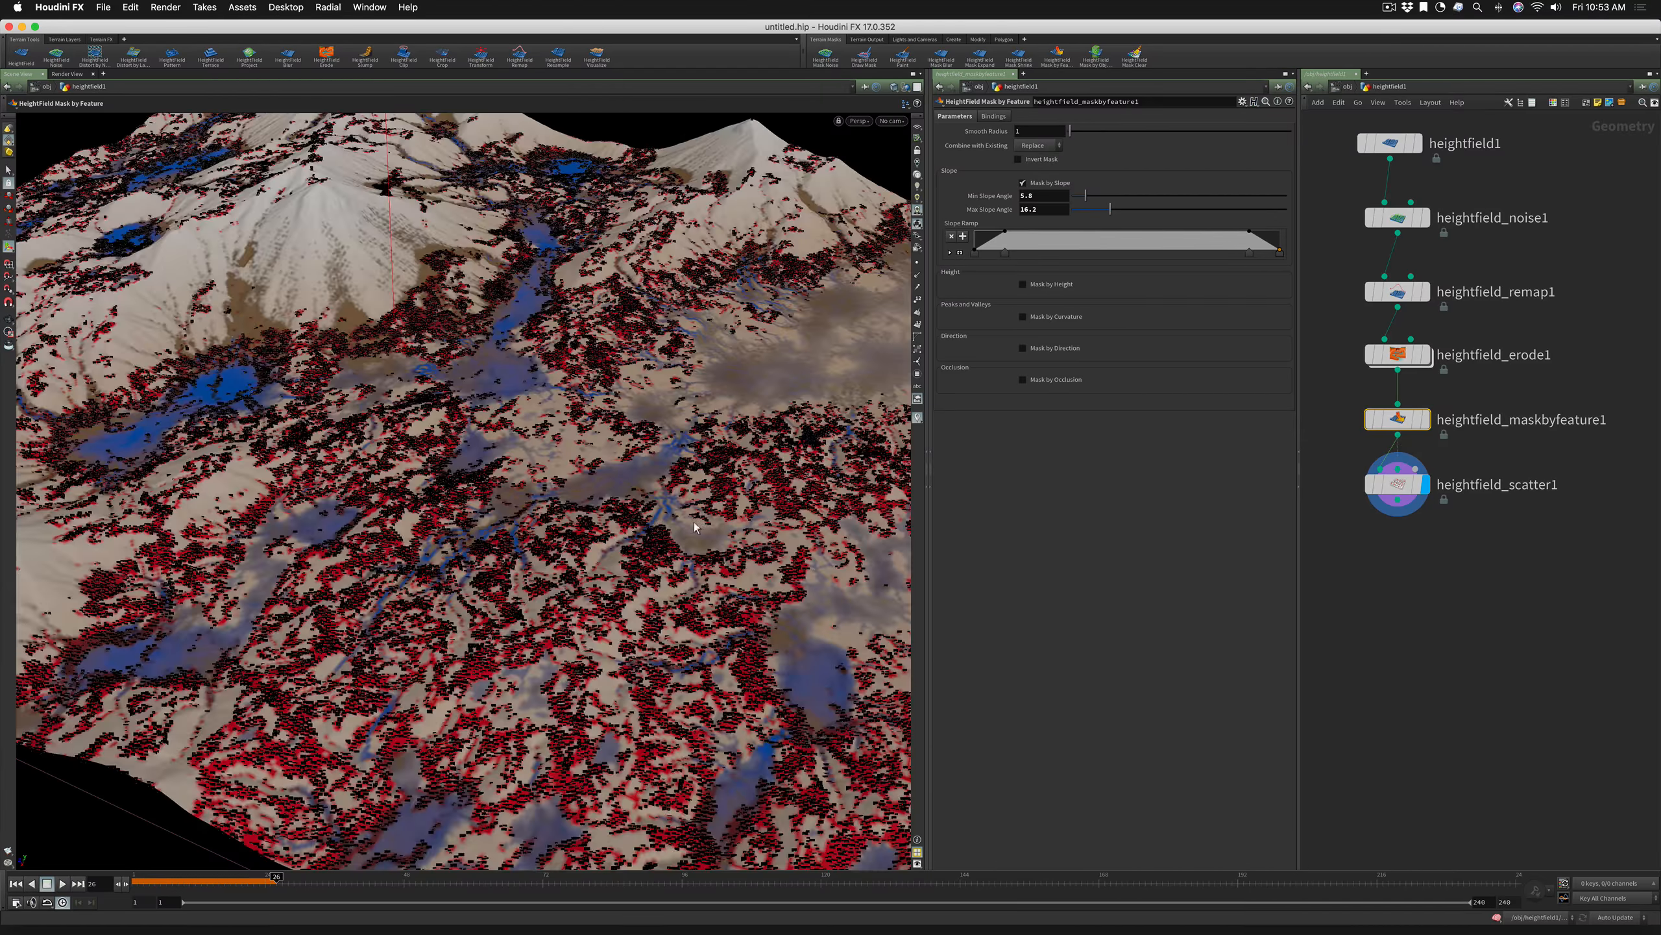
right_click_drag(550, 422, 824, 389, "alt")
left_click_drag(562, 409, 561, 466, "alt")
right_click_drag(579, 443, 253, 676, "alt")
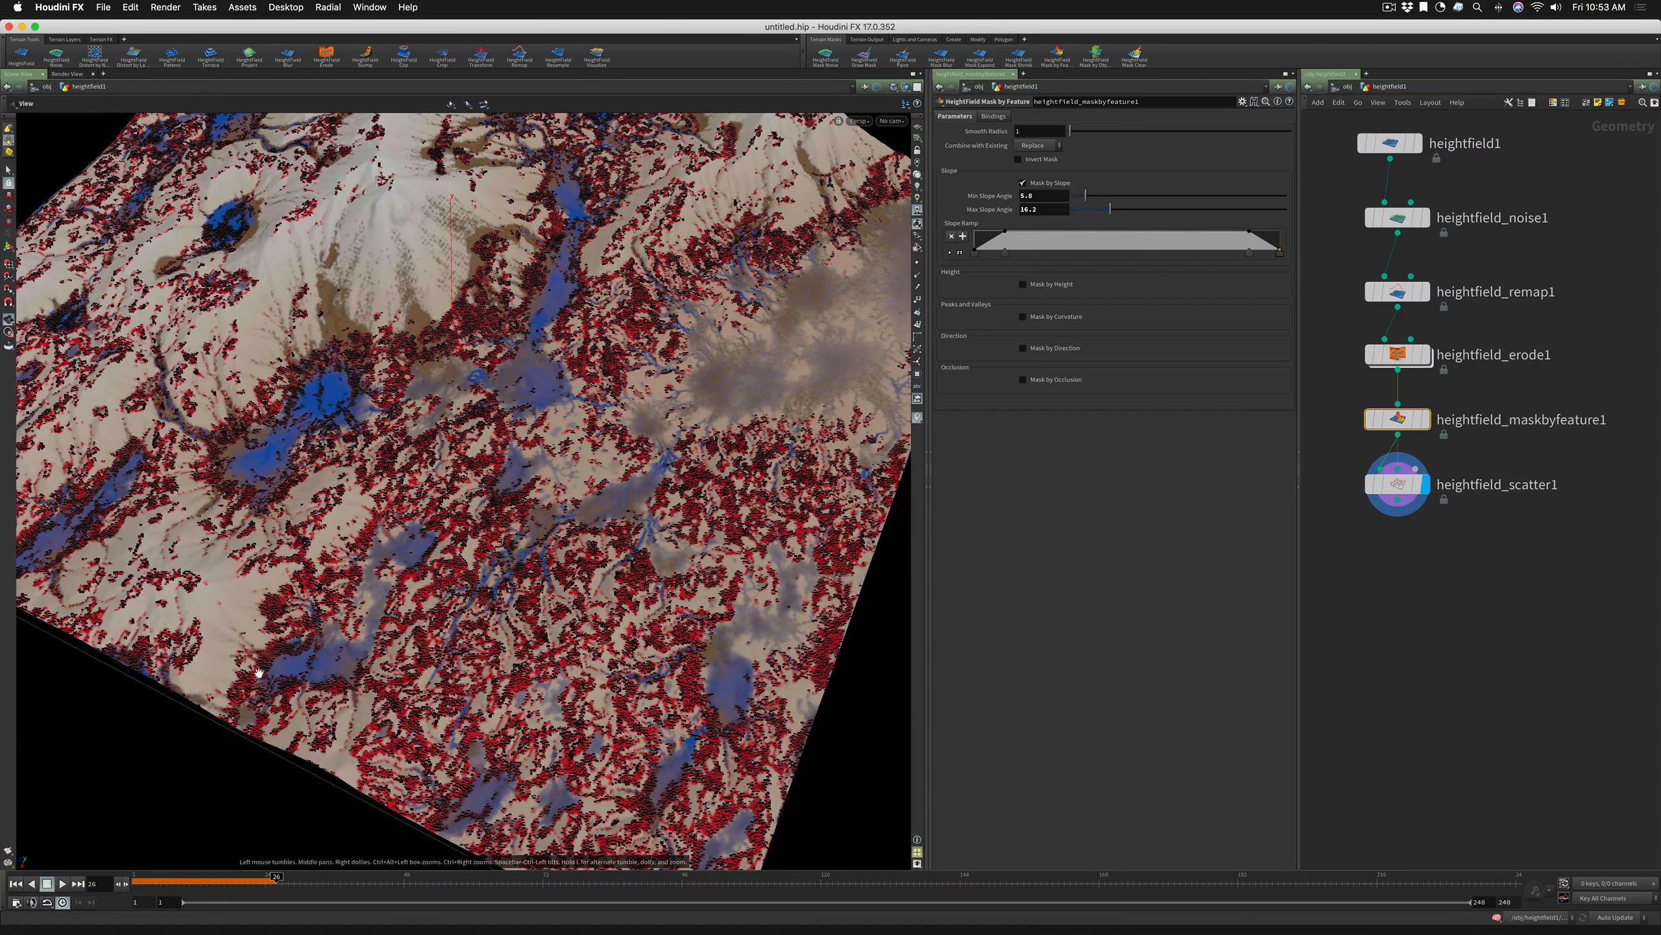
mouse_move(1387, 489)
left_click_drag(1387, 489, 1394, 548)
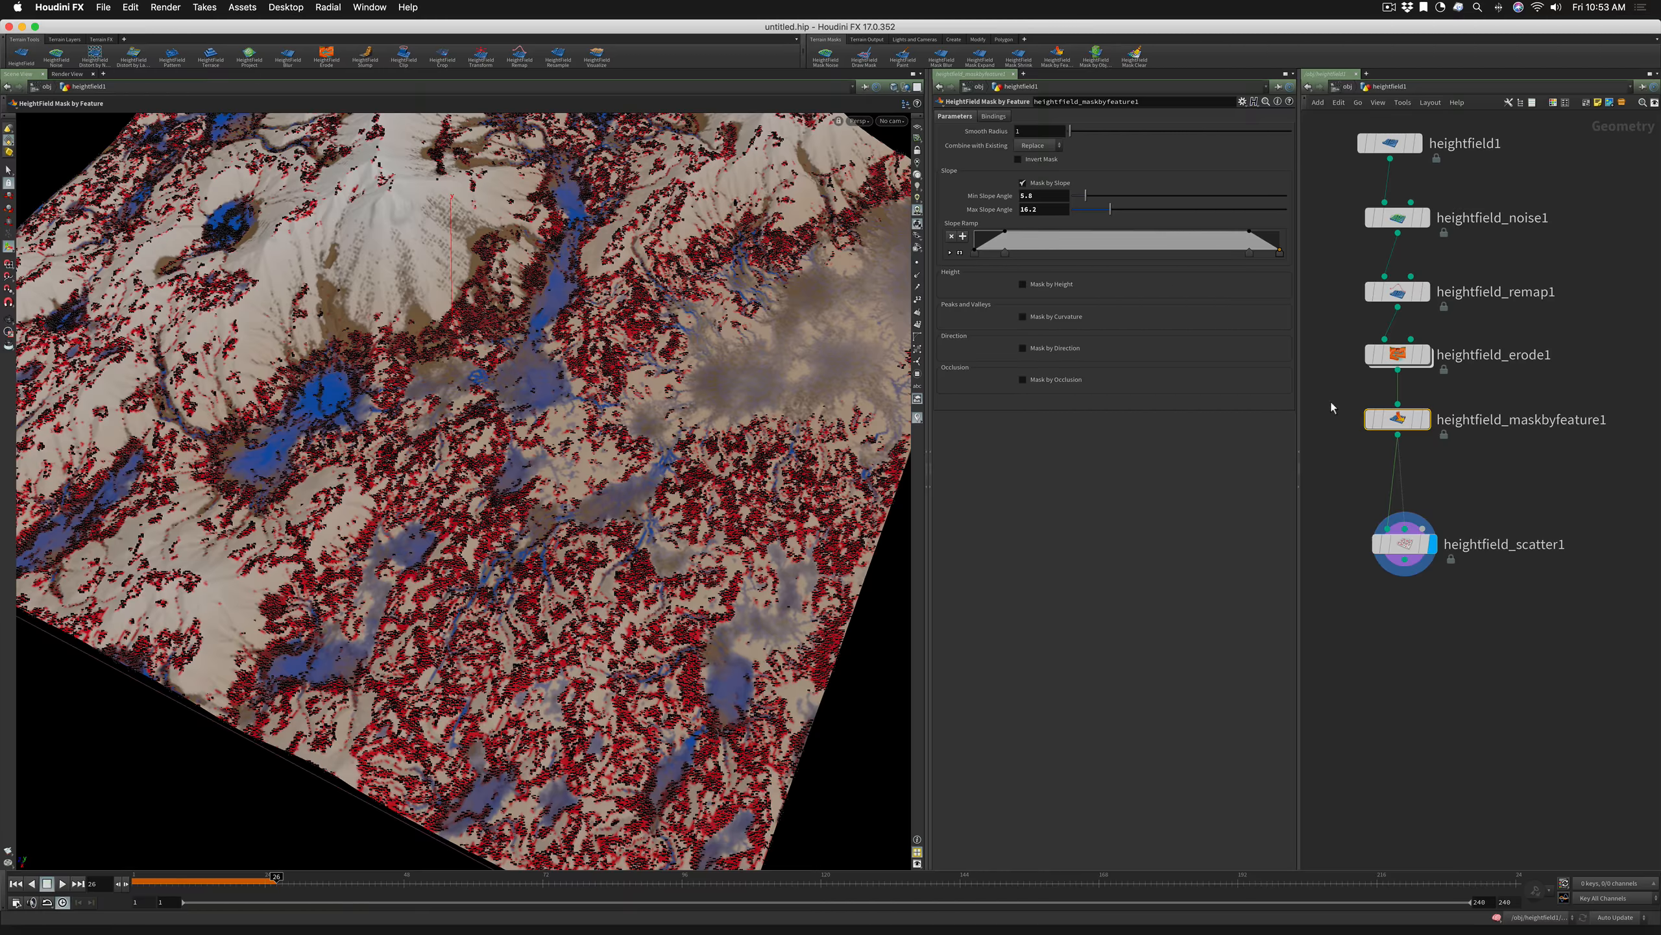
Cut the wires around heightfield_maskbyfeature1 and delete that node
mouse_move(1330, 402)
left_mouse_down()
mouse_move(1396, 456)
mouse_move(1463, 432)
mouse_move(1352, 402)
left_mouse_up()
left_click(1376, 474)
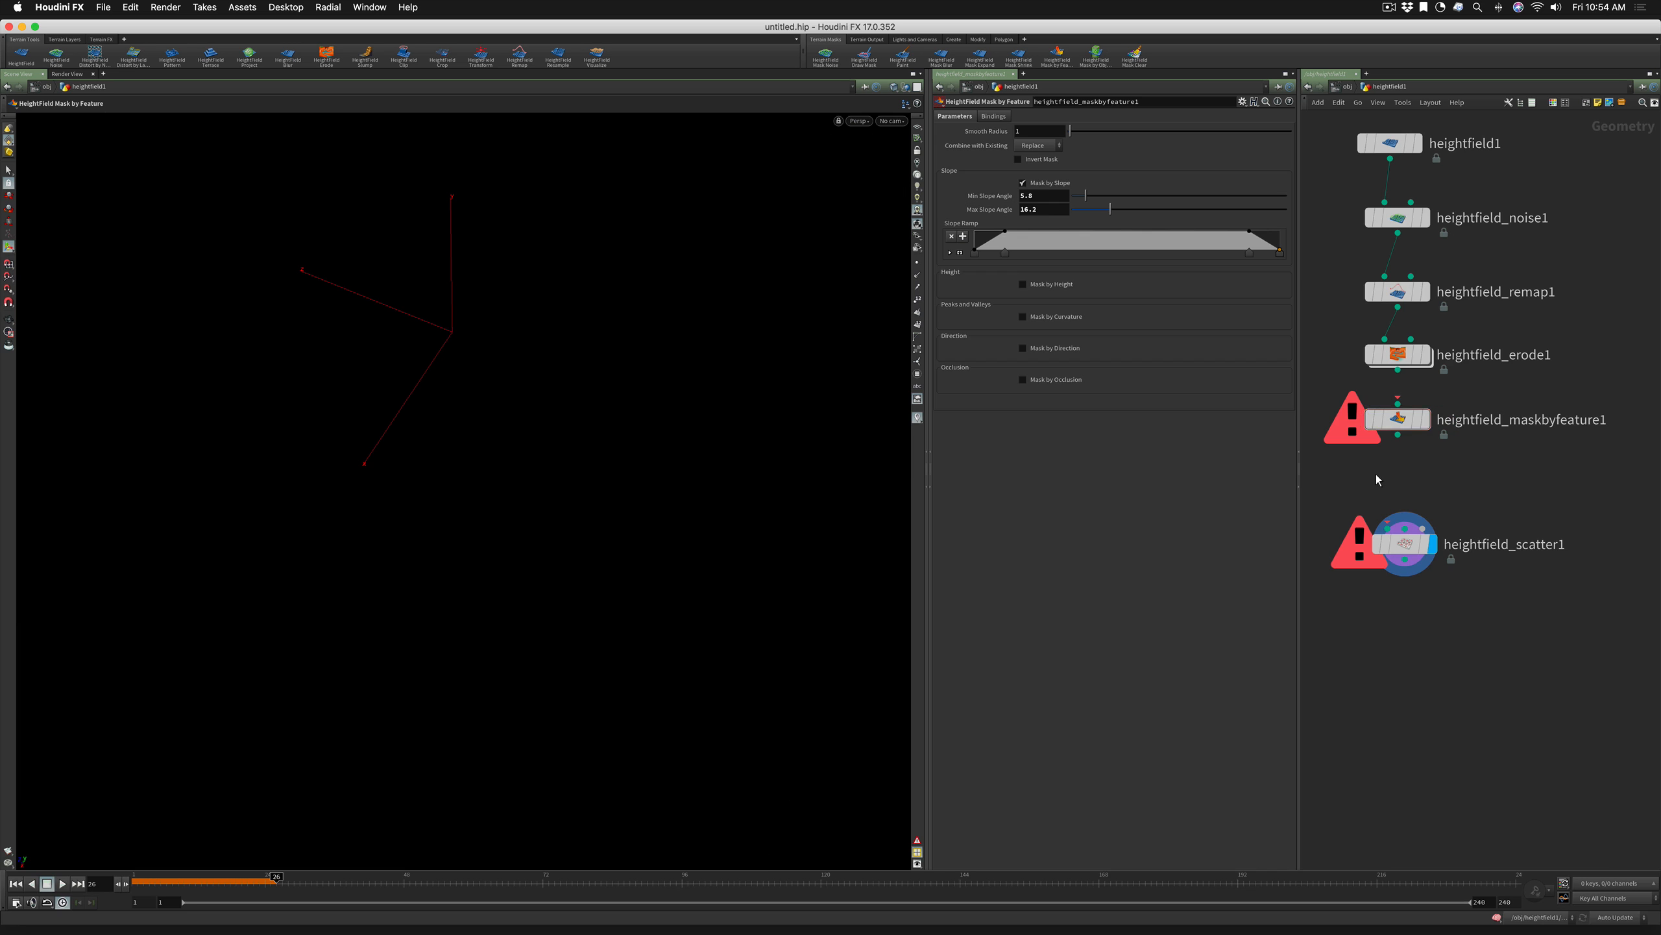
left_click(1401, 417)
key("Delete")
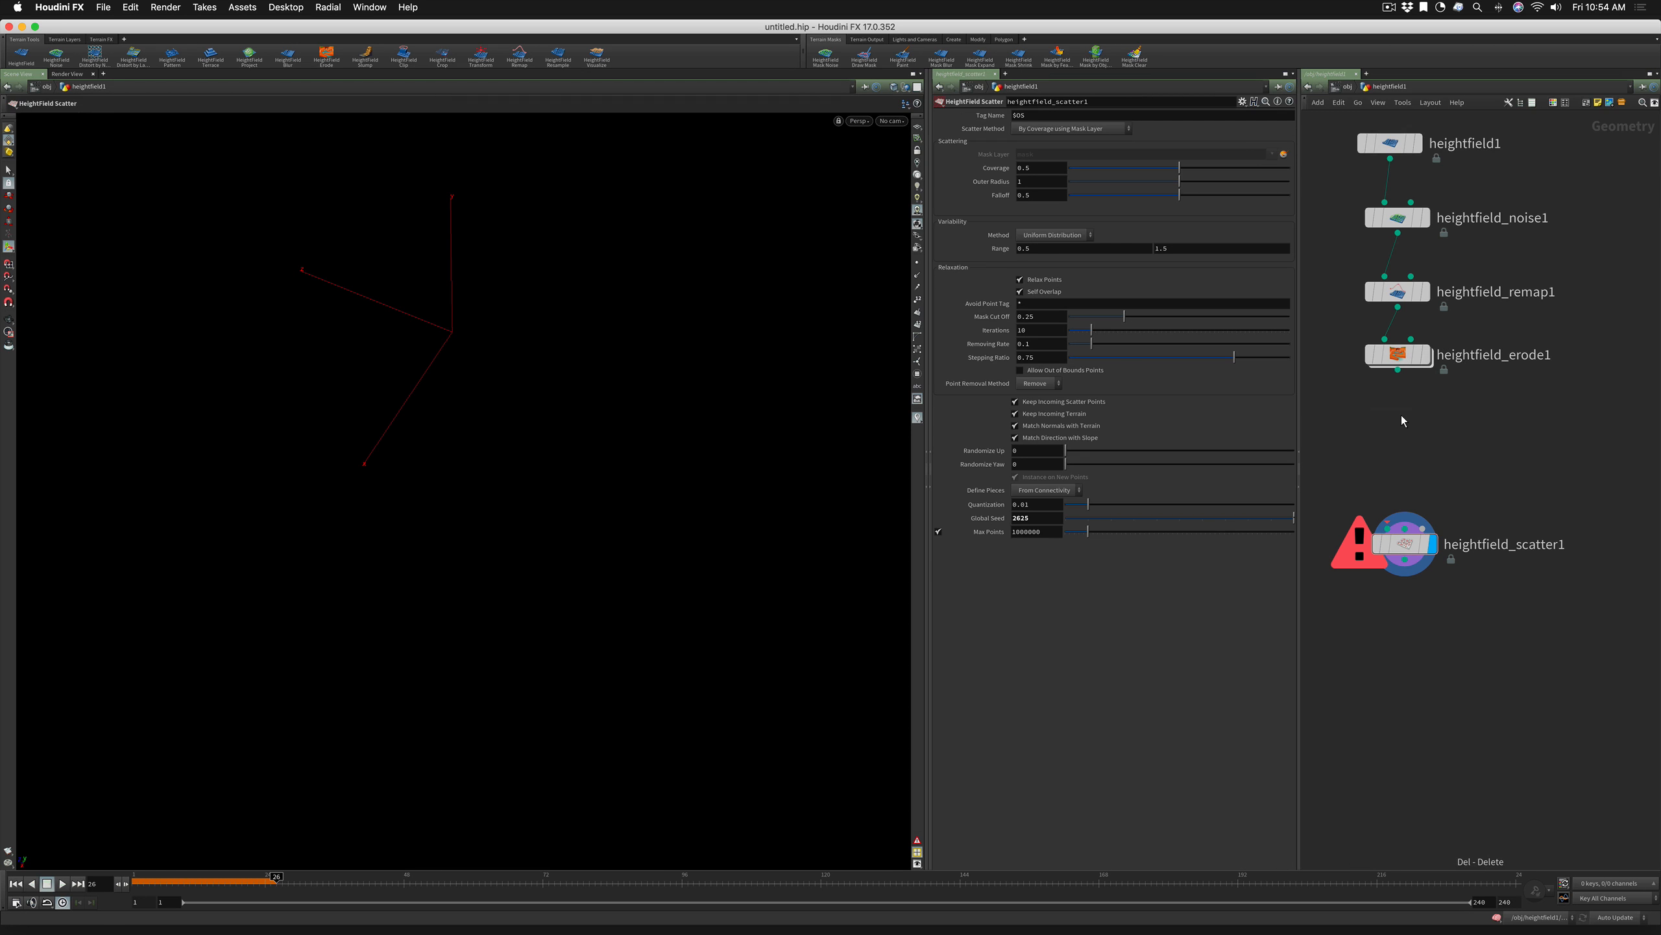
Display heightfield_erode1, add a HeightField Draw Mask node, and connect it below the erode node
left_click(1419, 358)
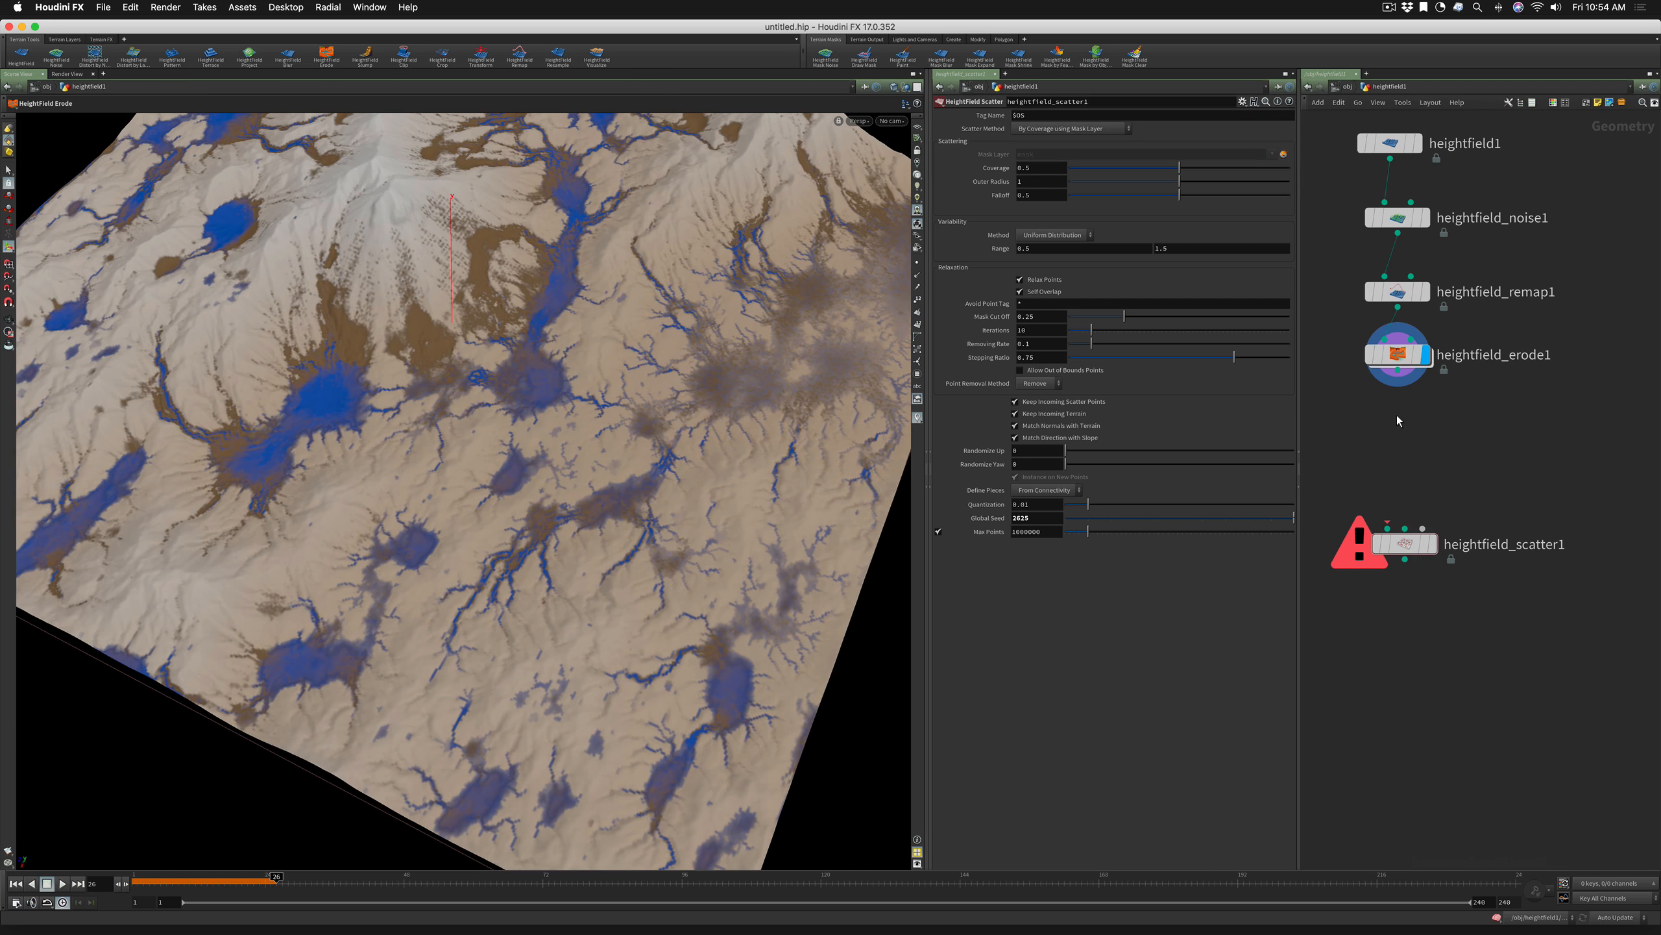
key("Tab")
type("hf dra")
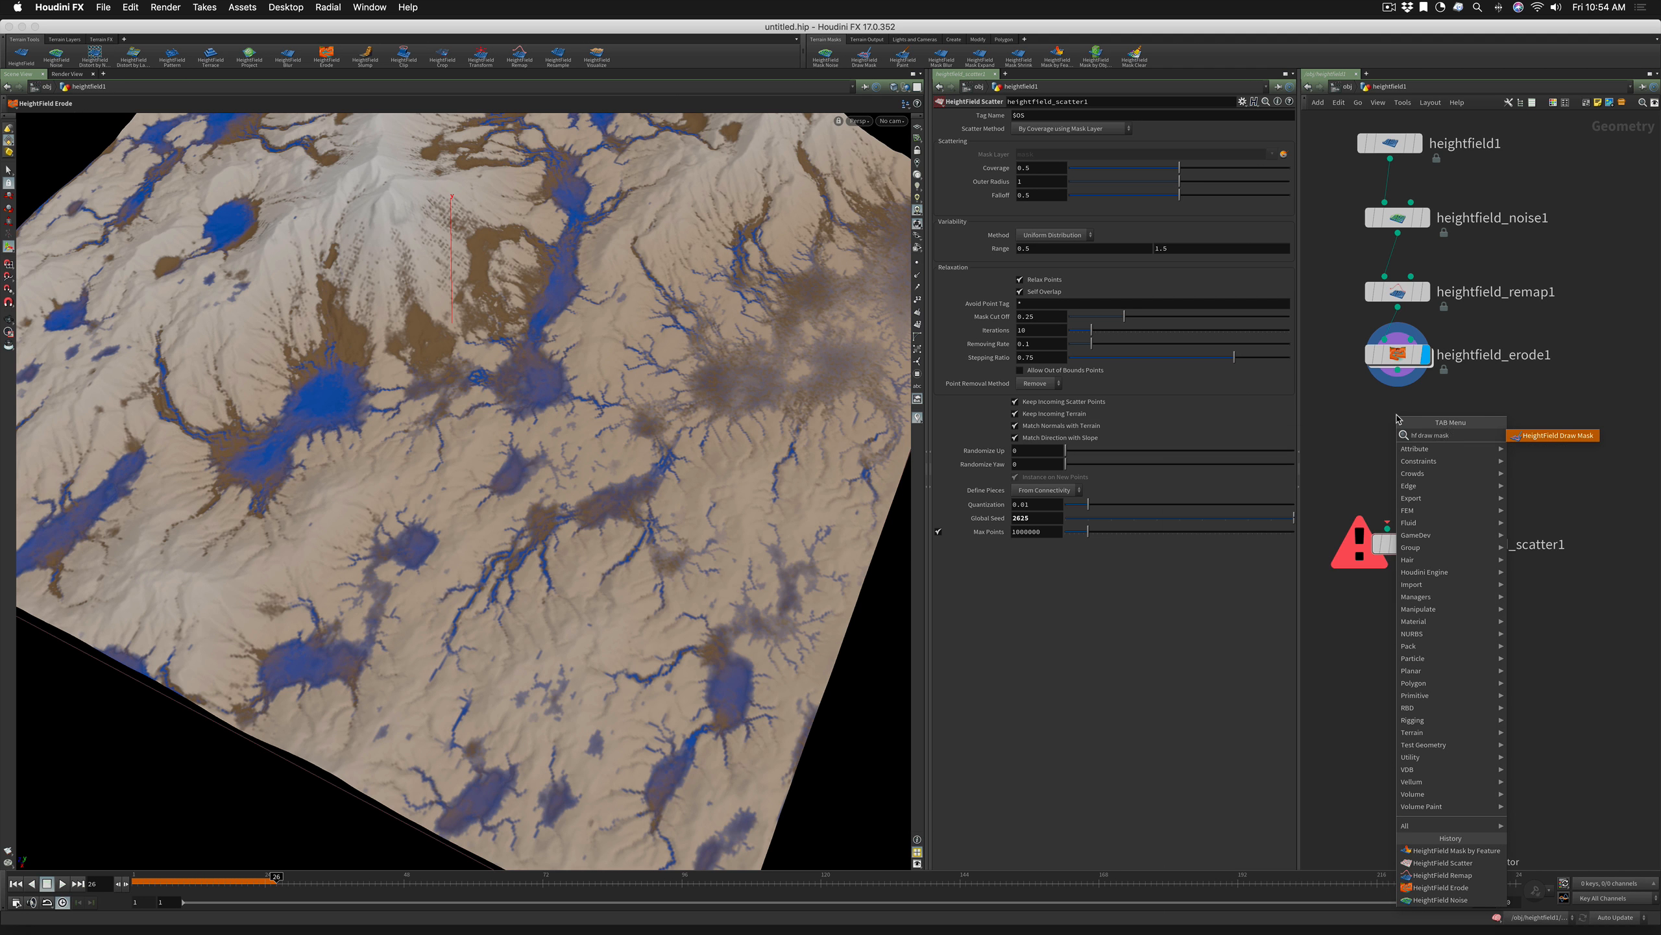
key("Return")
left_click(1392, 429)
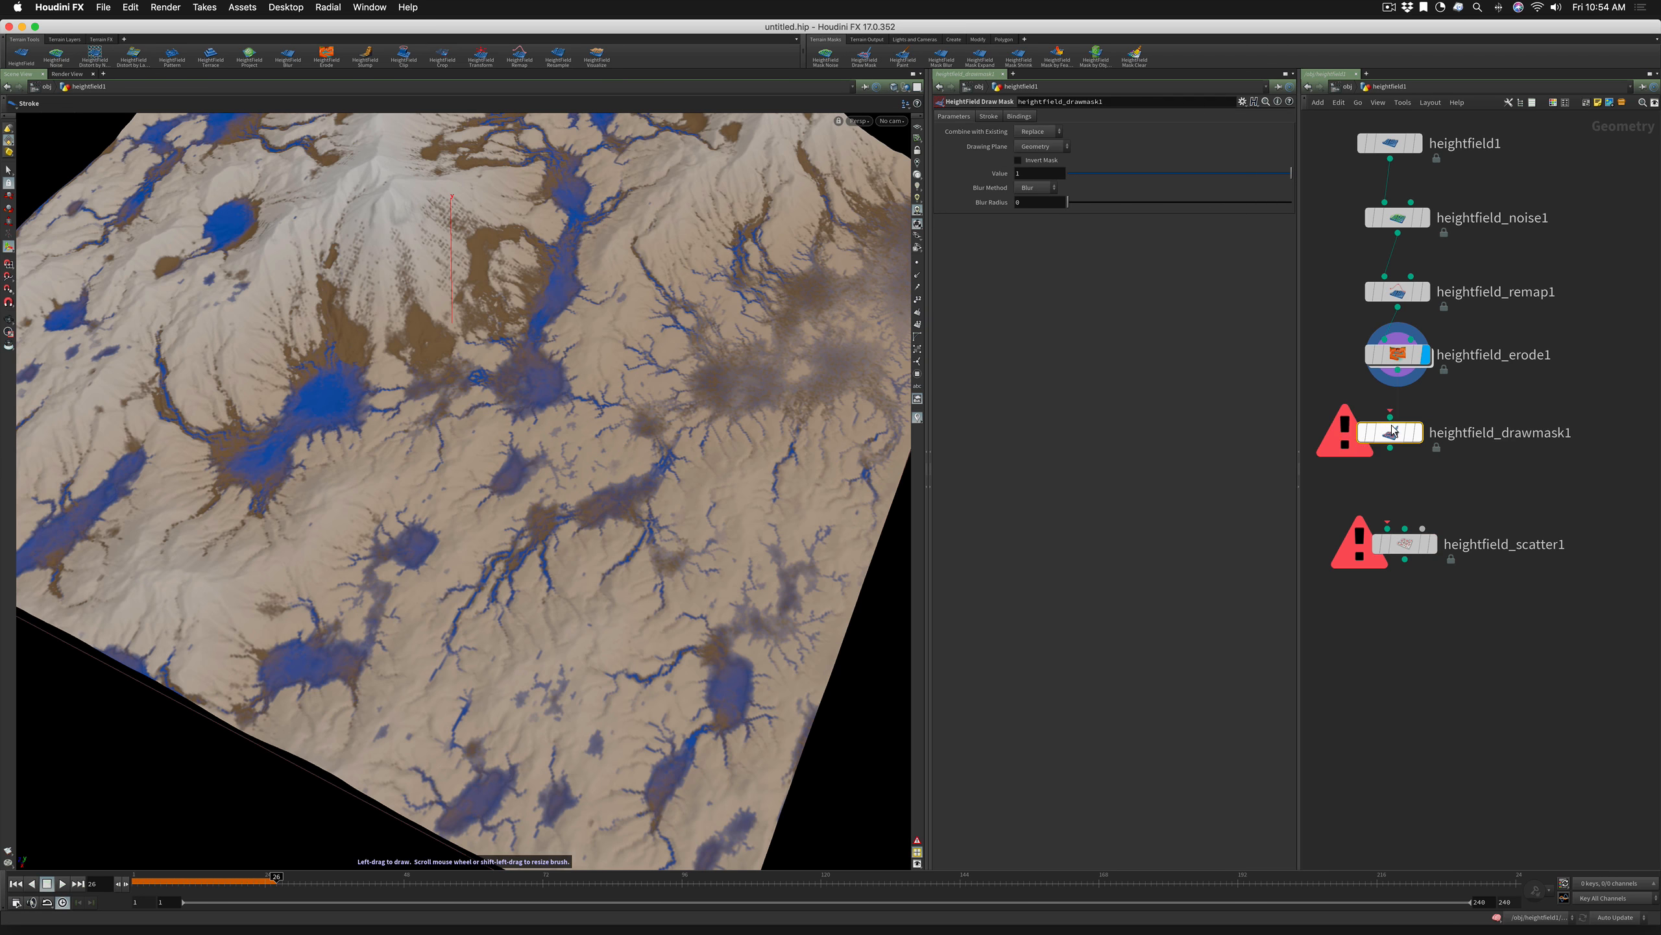
mouse_move(1389, 412)
left_mouse_down()
mouse_move(1396, 385)
mouse_move(1395, 417)
left_mouse_up()
Display heightfield_drawmask1 and draw a closed, arch-shaped mask region on the terrain below the main peak
left_click(1419, 433)
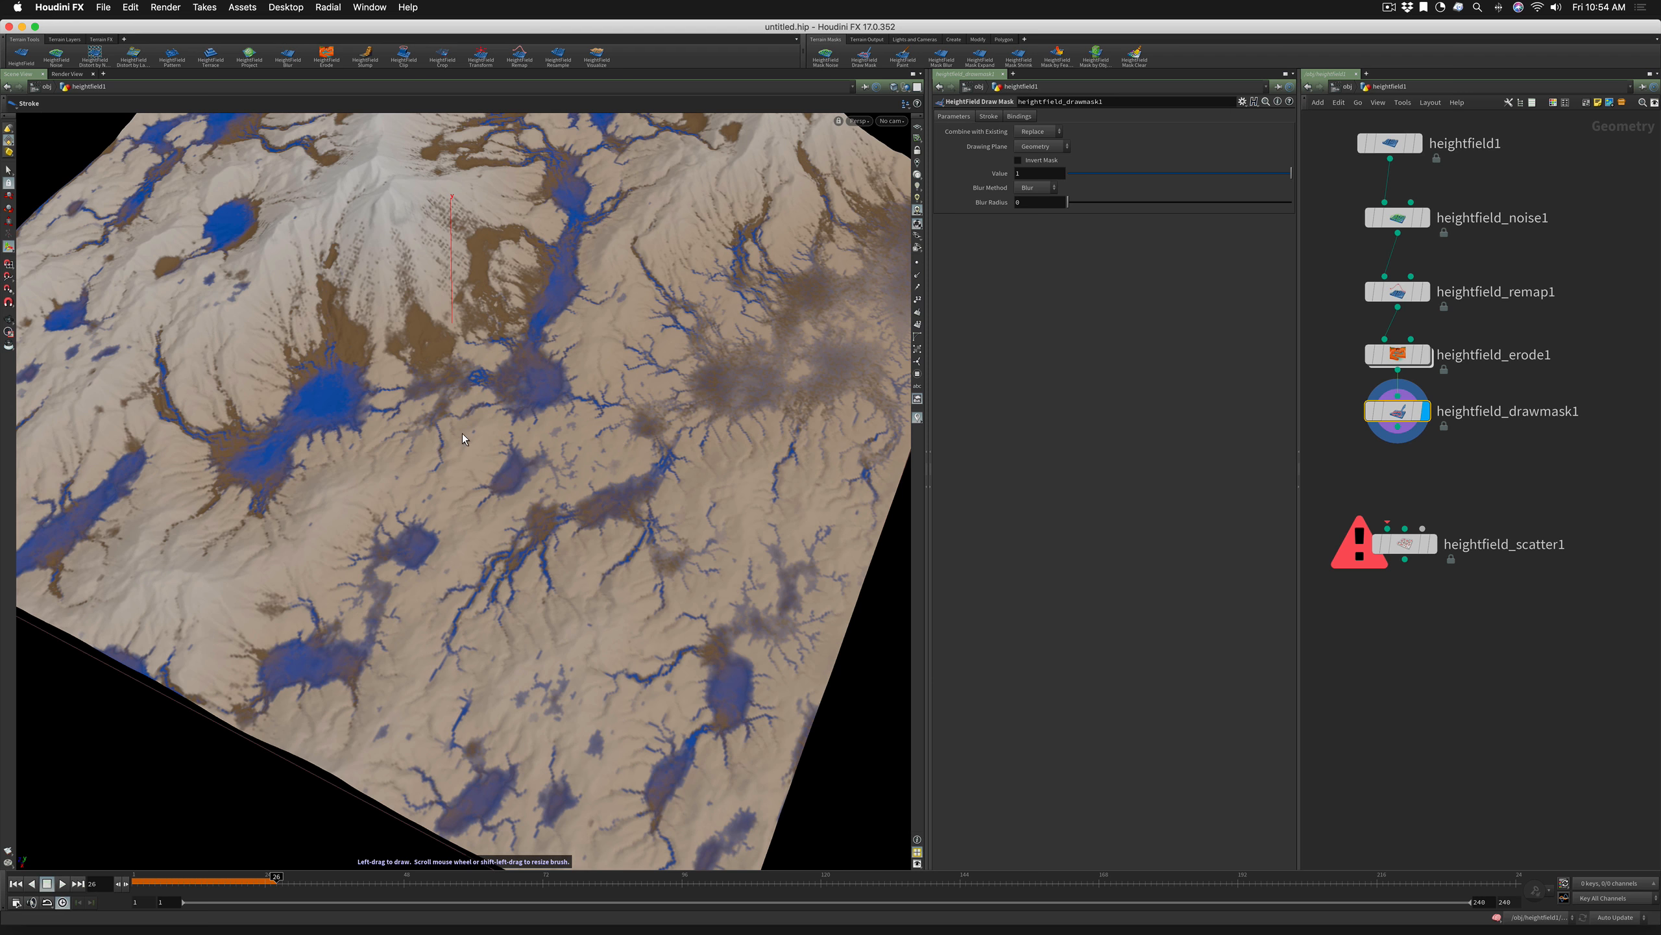
mouse_move(444, 460)
right_mouse_down("alt")
mouse_move(564, 445)
mouse_move(483, 438)
right_mouse_up("alt")
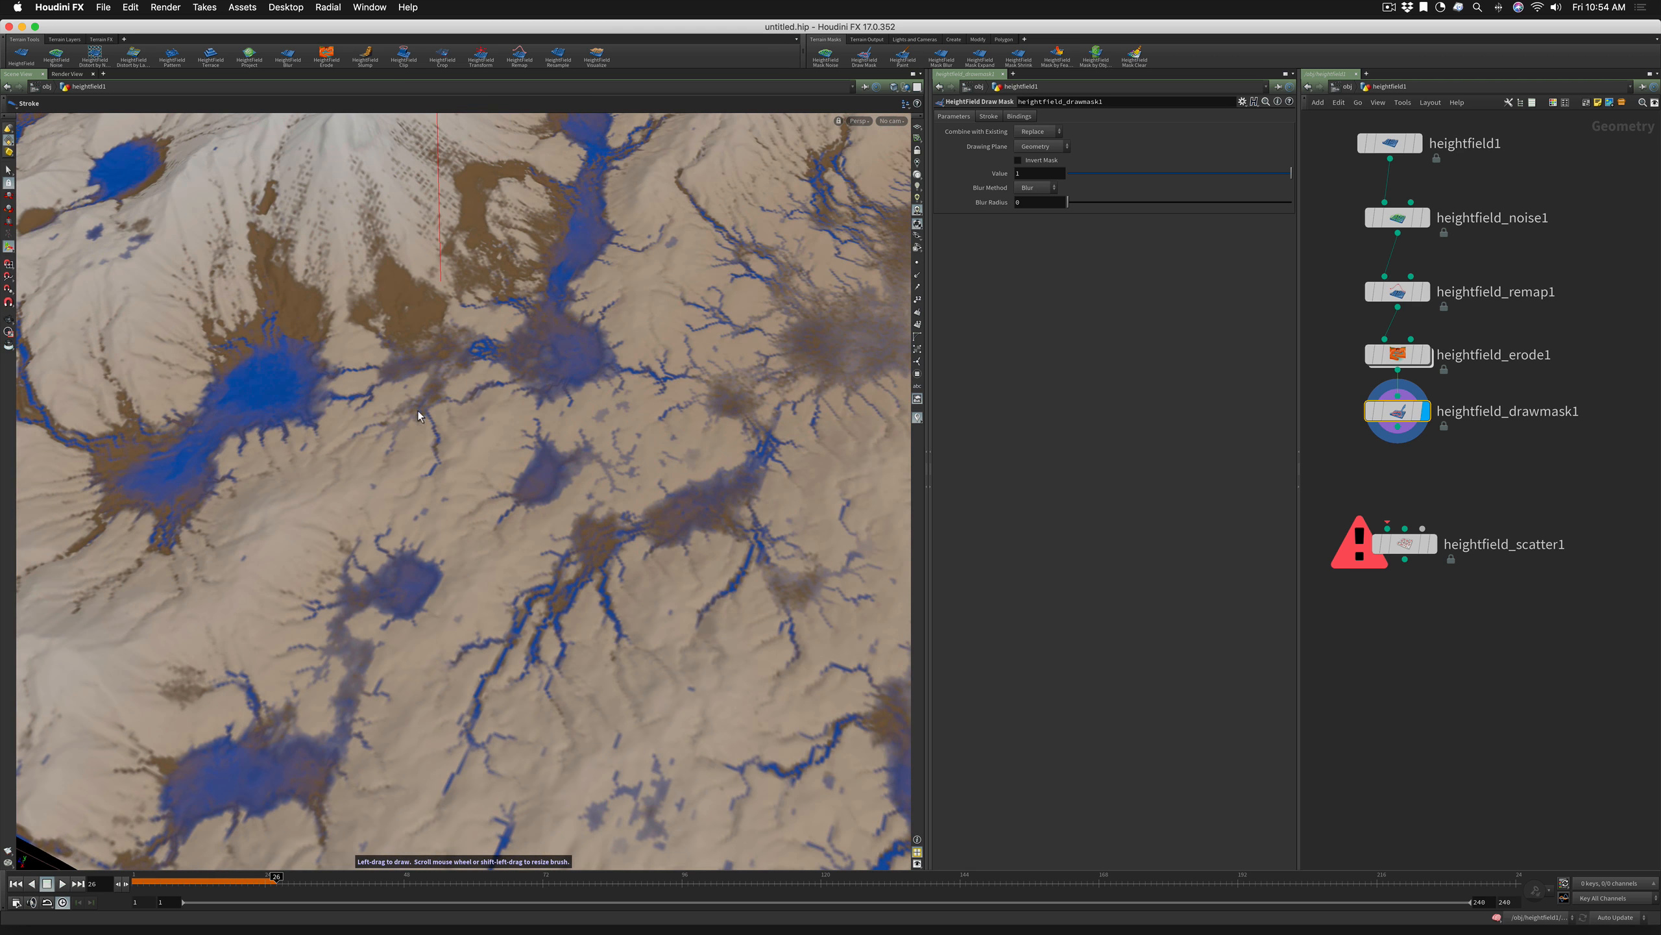
mouse_move(305, 451)
left_mouse_down()
mouse_move(222, 507)
mouse_move(203, 591)
mouse_move(139, 668)
mouse_move(150, 699)
mouse_move(304, 665)
mouse_move(346, 522)
mouse_move(479, 561)
mouse_move(456, 653)
mouse_move(511, 737)
mouse_move(597, 655)
mouse_move(496, 556)
mouse_move(498, 463)
mouse_move(535, 402)
mouse_move(479, 362)
left_mouse_up()
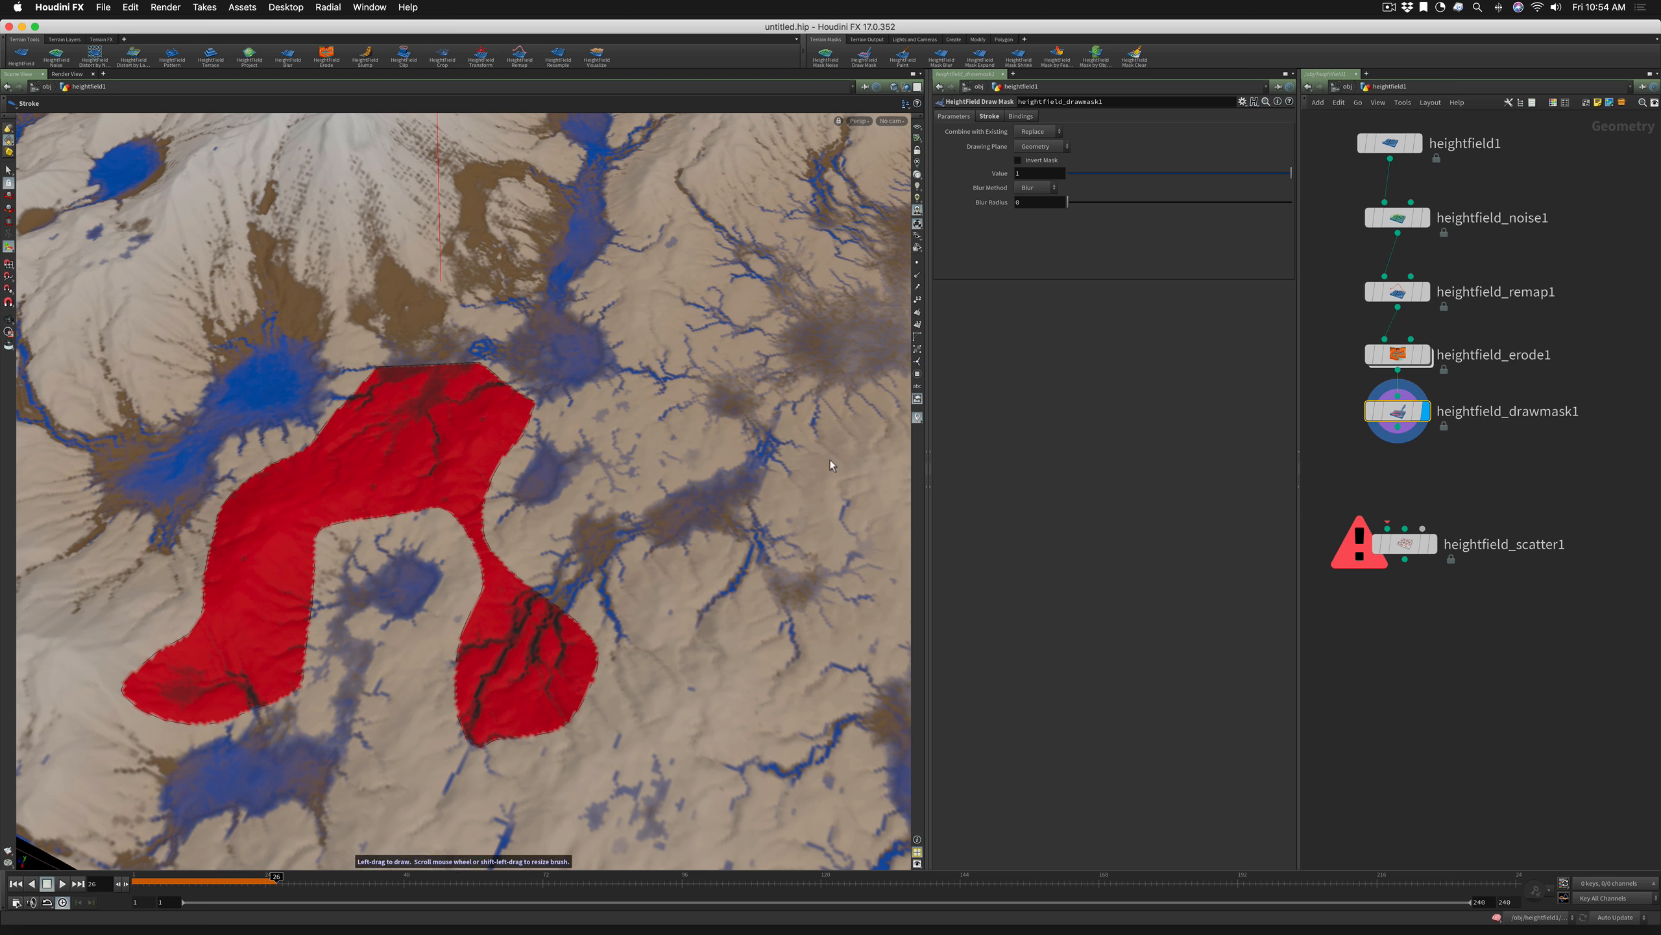
Connect heightfield_drawmask1 to both the terrain and mask inputs of heightfield_scatter1, display the scatter, and show its parameters
left_click_drag(1387, 523, 1409, 452)
mouse_move(1386, 543)
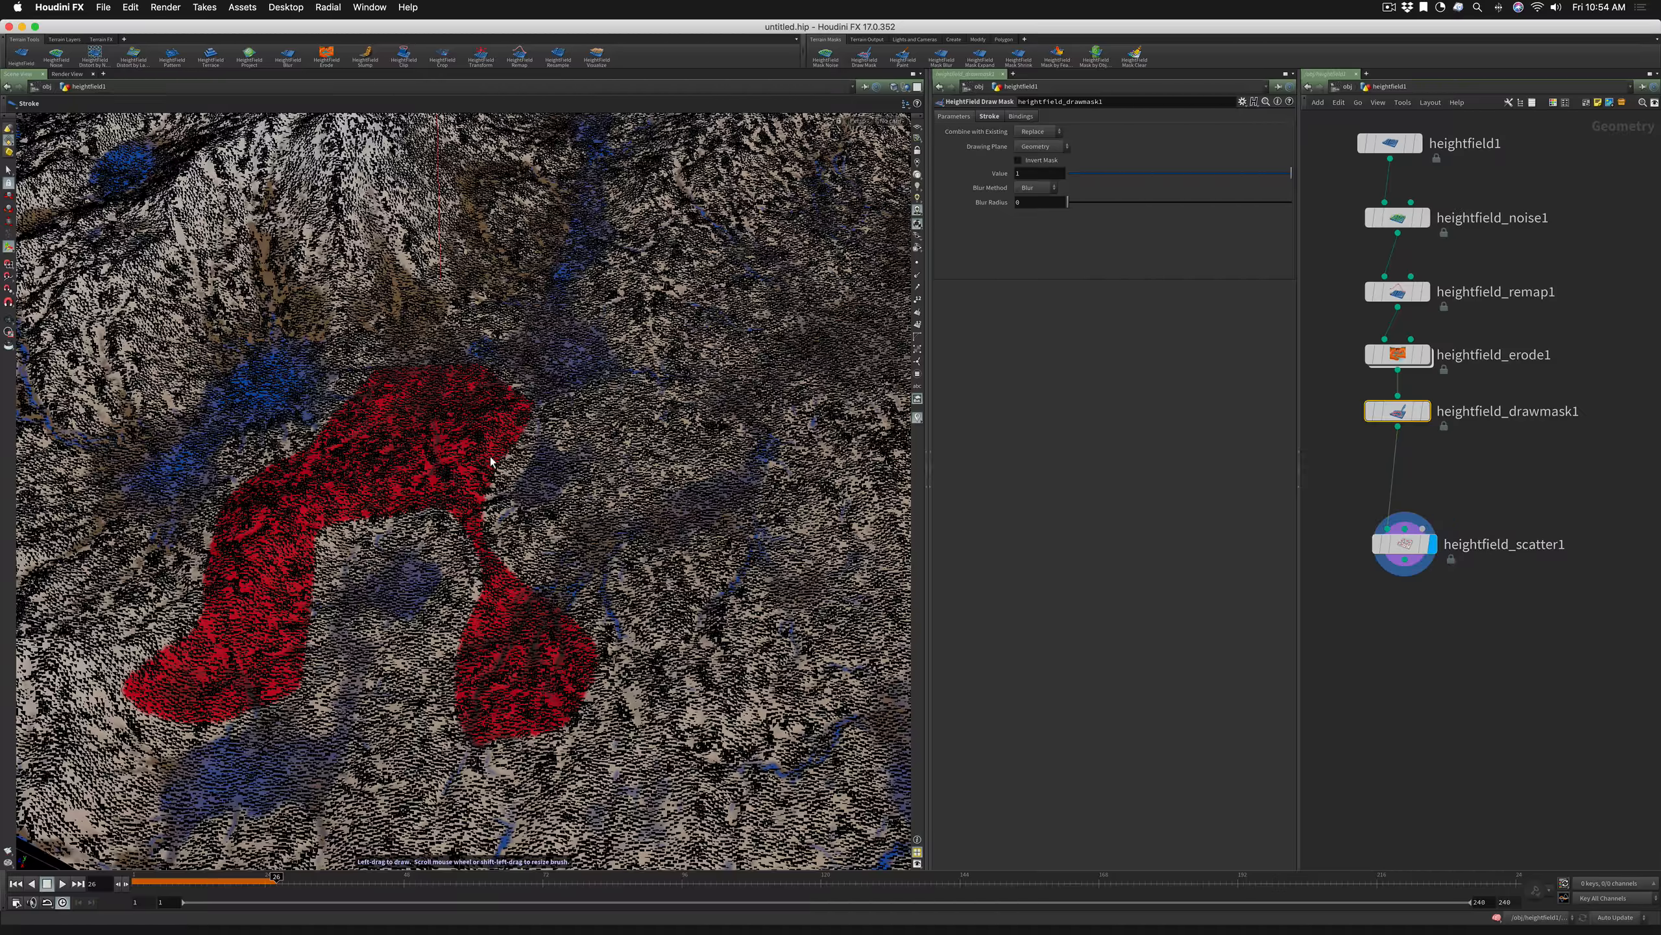
left_click_drag(1398, 426, 1405, 528)
key("Escape")
mouse_move(491, 463)
left_mouse_down()
mouse_move(504, 435)
mouse_move(467, 445)
mouse_move(472, 491)
left_mouse_up()
mouse_move(476, 481)
middle_mouse_down()
mouse_move(493, 413)
mouse_move(541, 416)
middle_mouse_up()
scroll(488, 425, "up", 5)
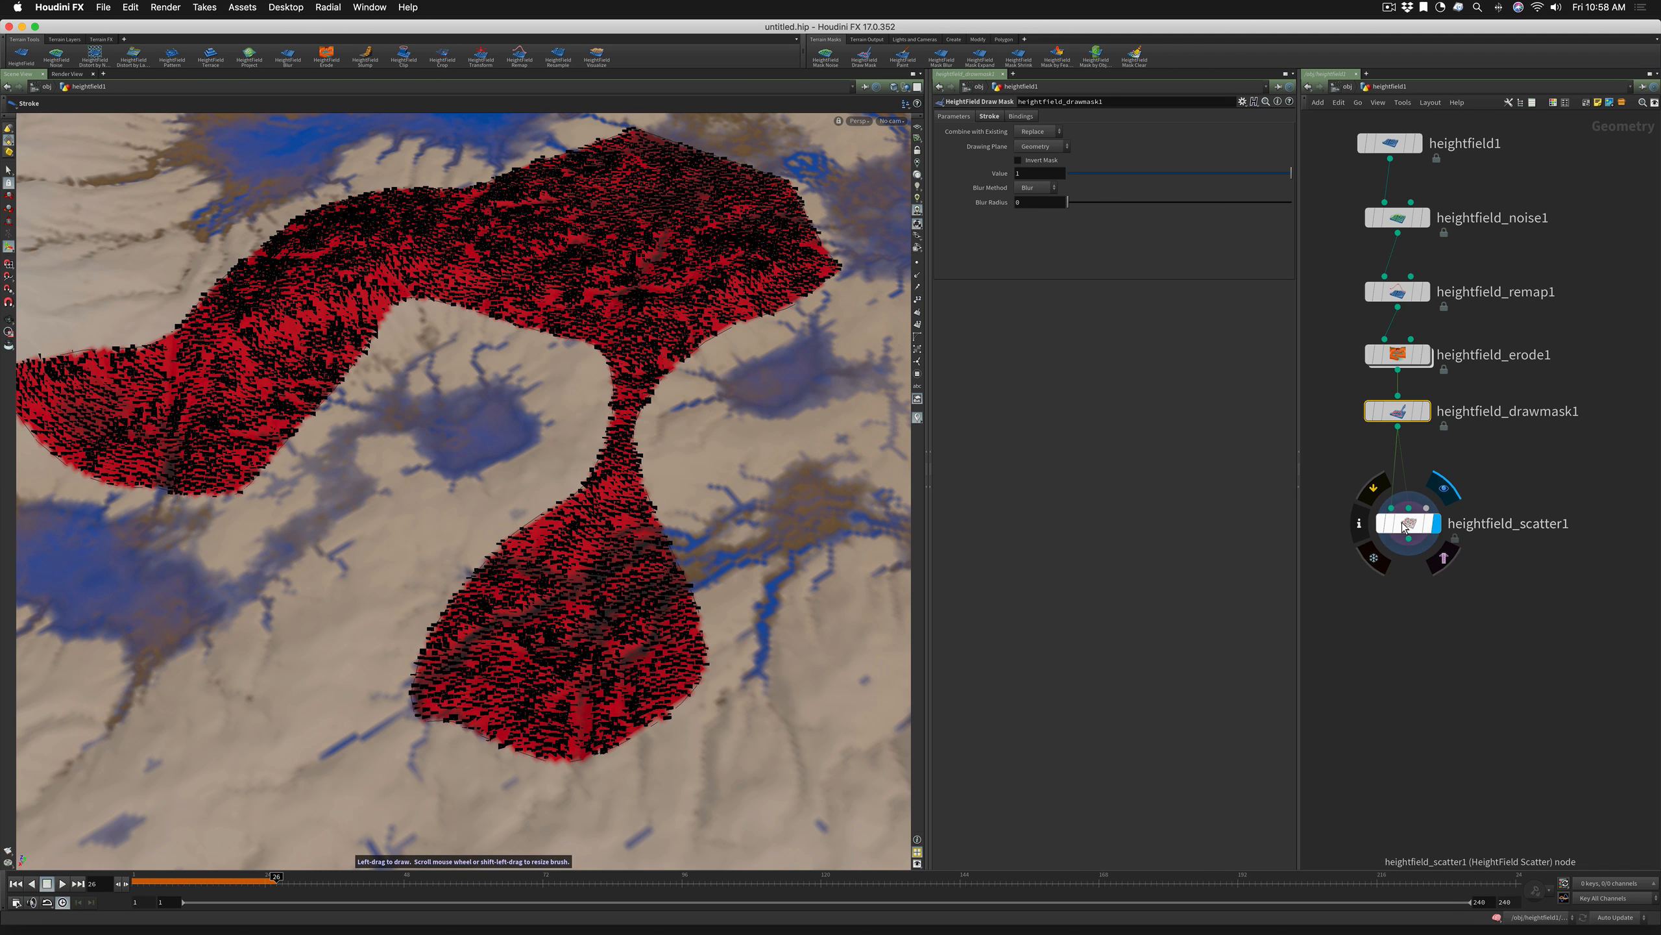
left_click(1405, 526)
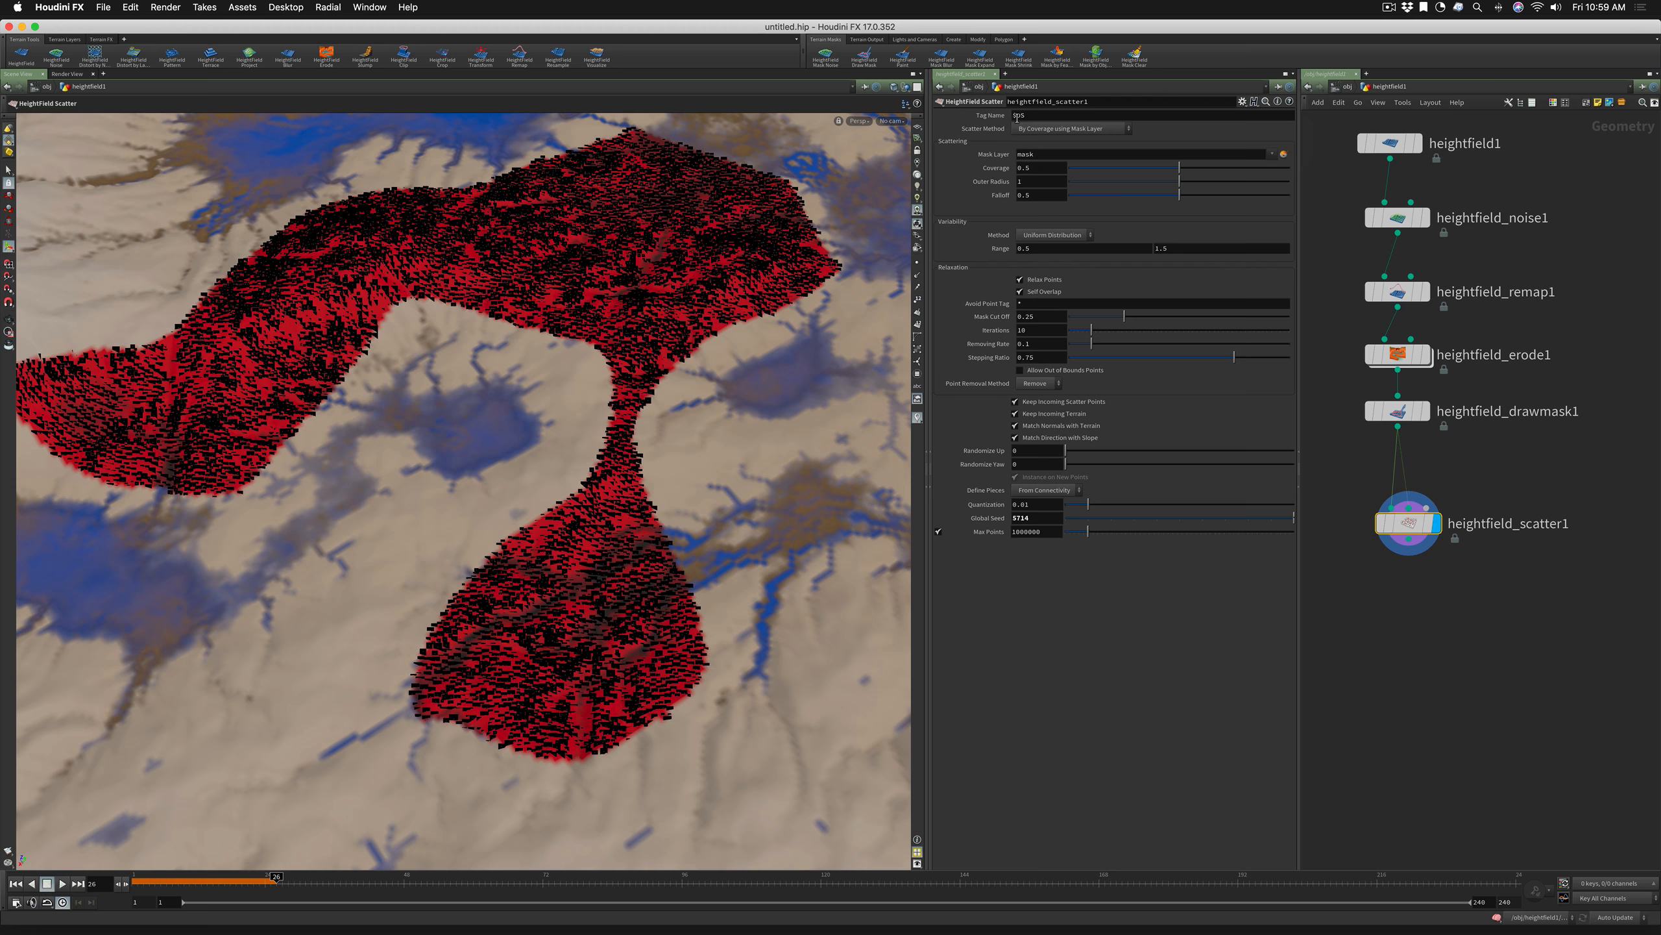
Rename the heightfield_scatter1 node to hs_trees and switch its Tag Name between the evaluated value and its expression
left_click(989, 114)
double_click(1489, 524)
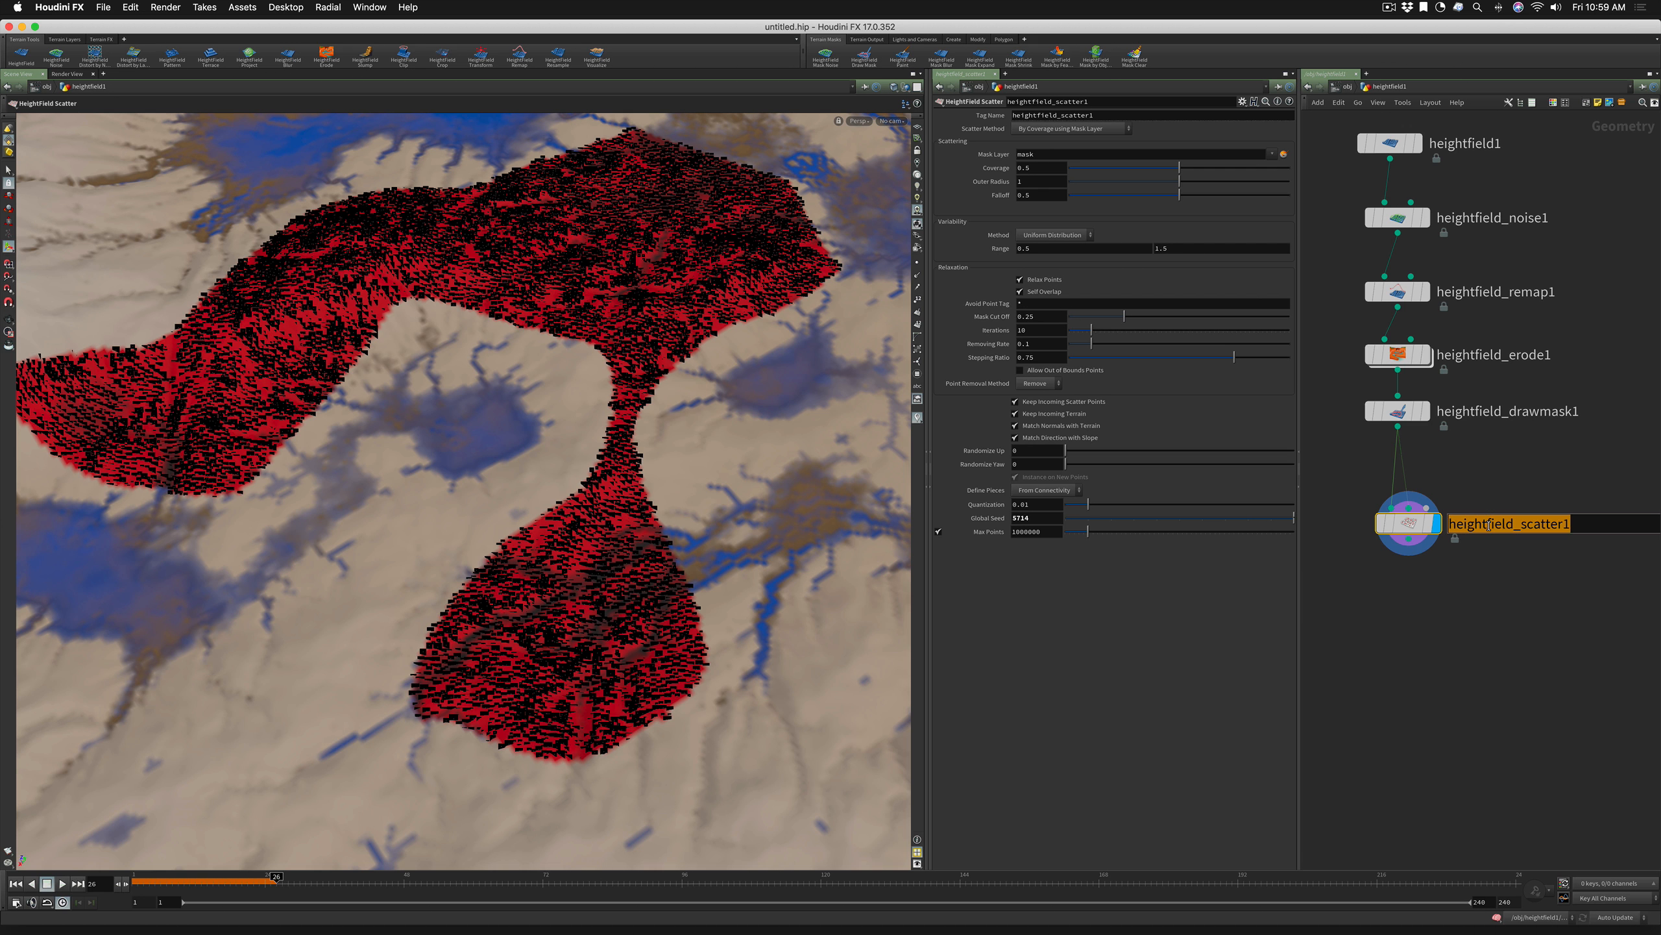
type("hs")
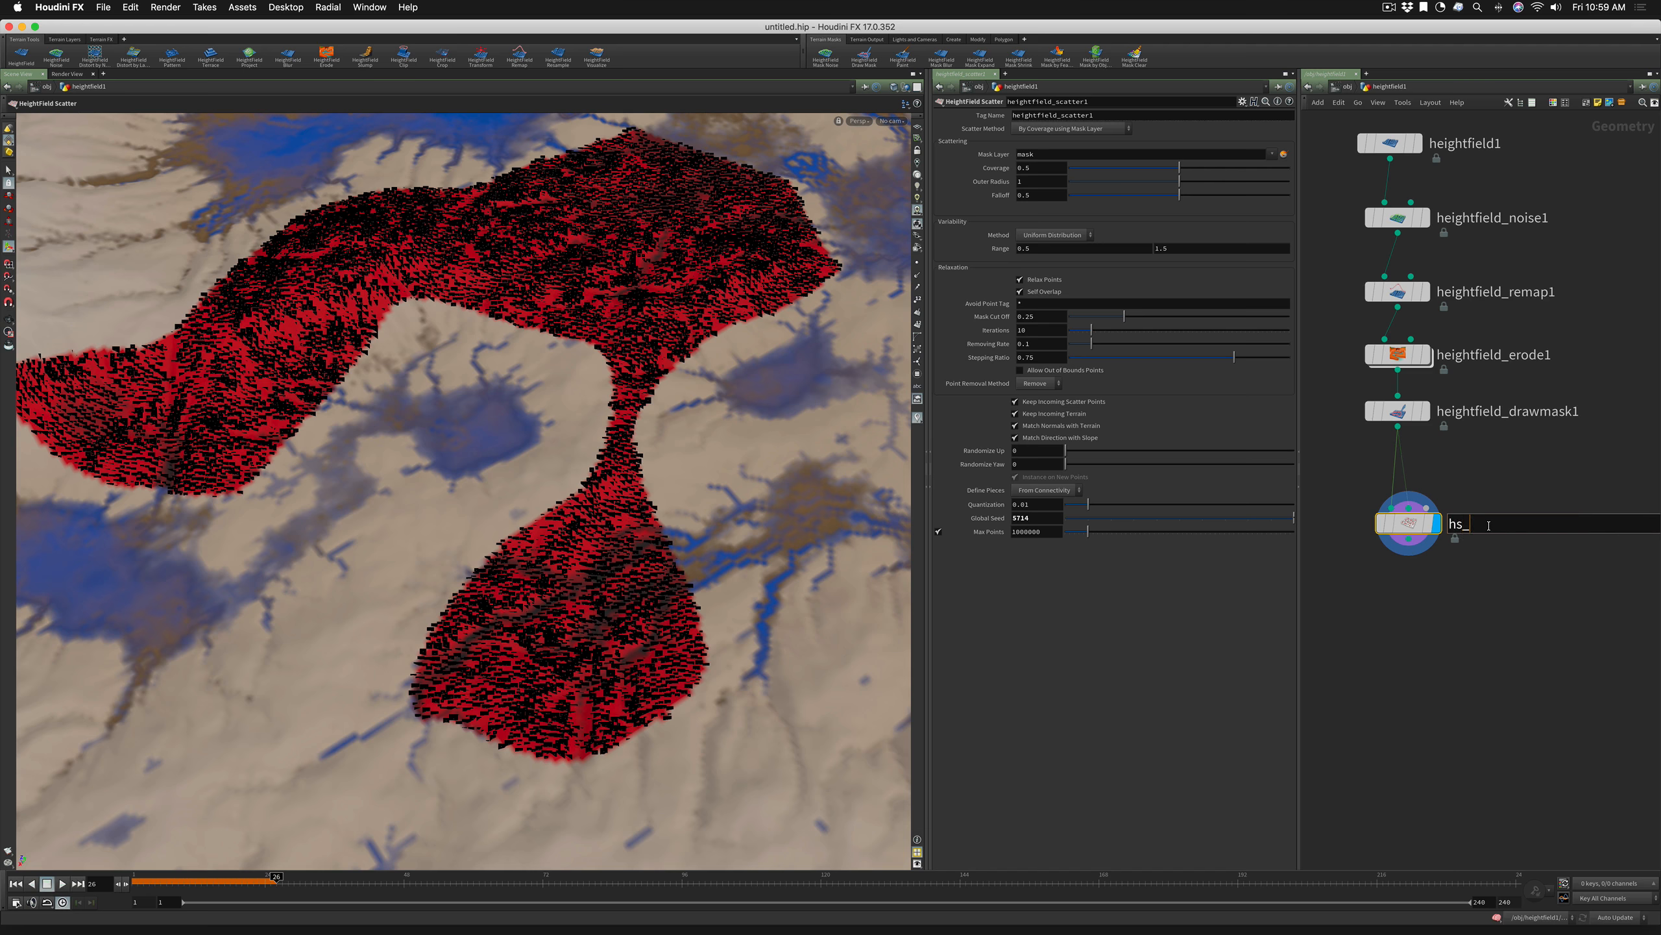
type("_trees")
key("Return")
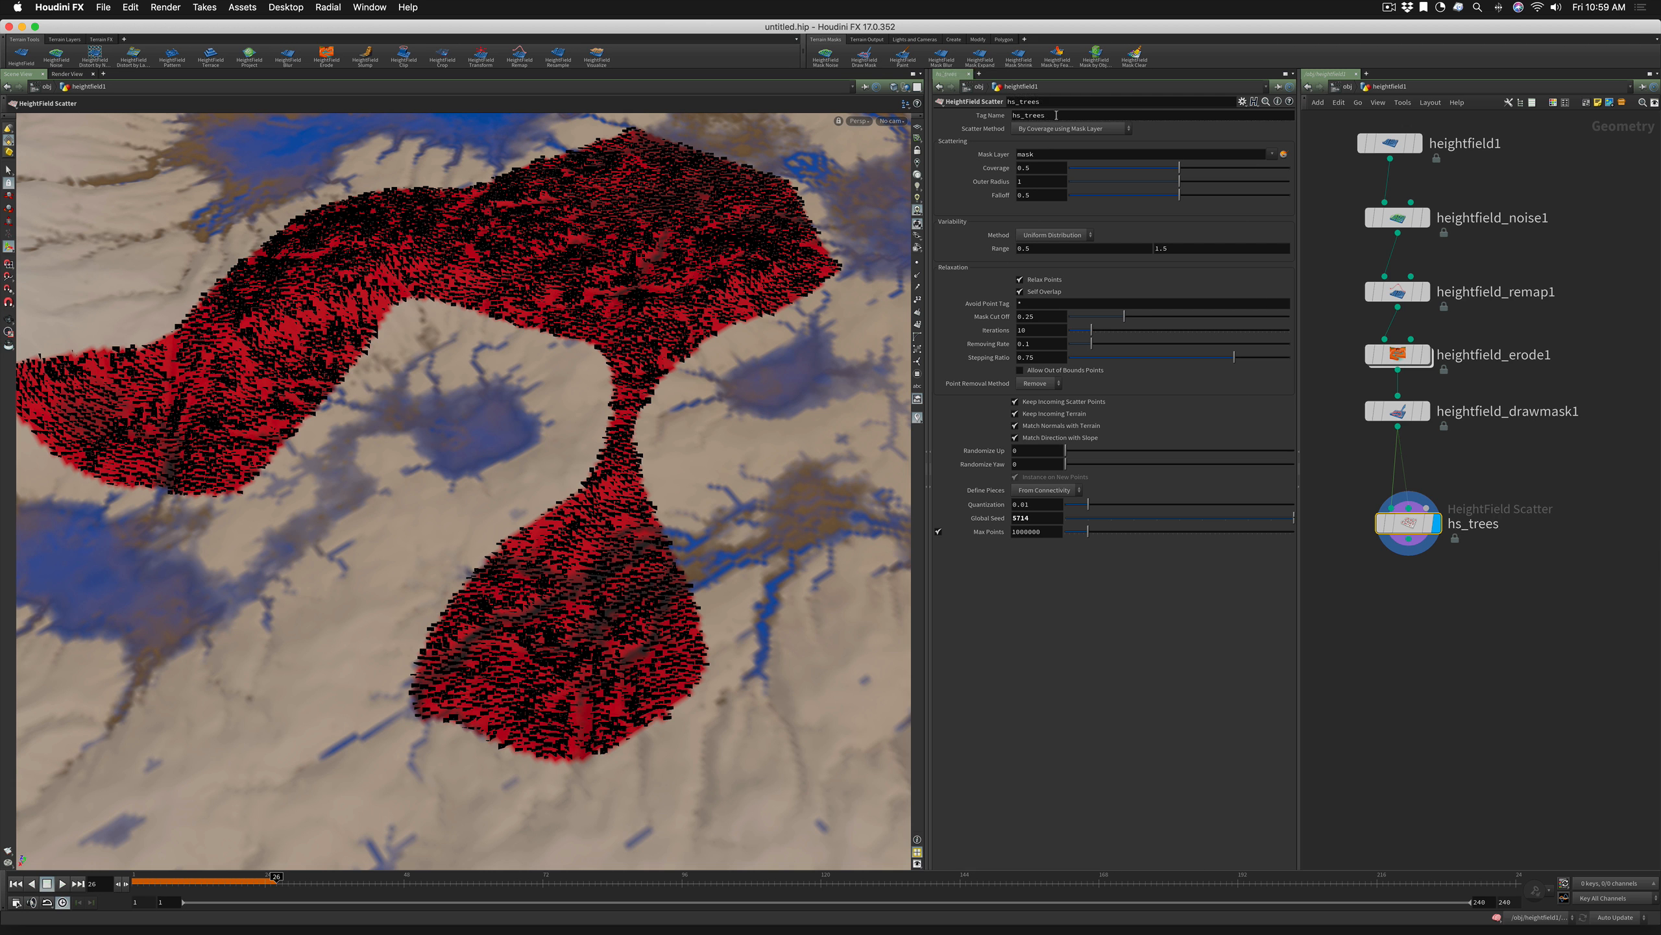
left_click(988, 116)
Keep the hs_trees scatter method at By Coverage using Mask Layer and try a Coverage of 1, followed by 0.479
left_click(1026, 131)
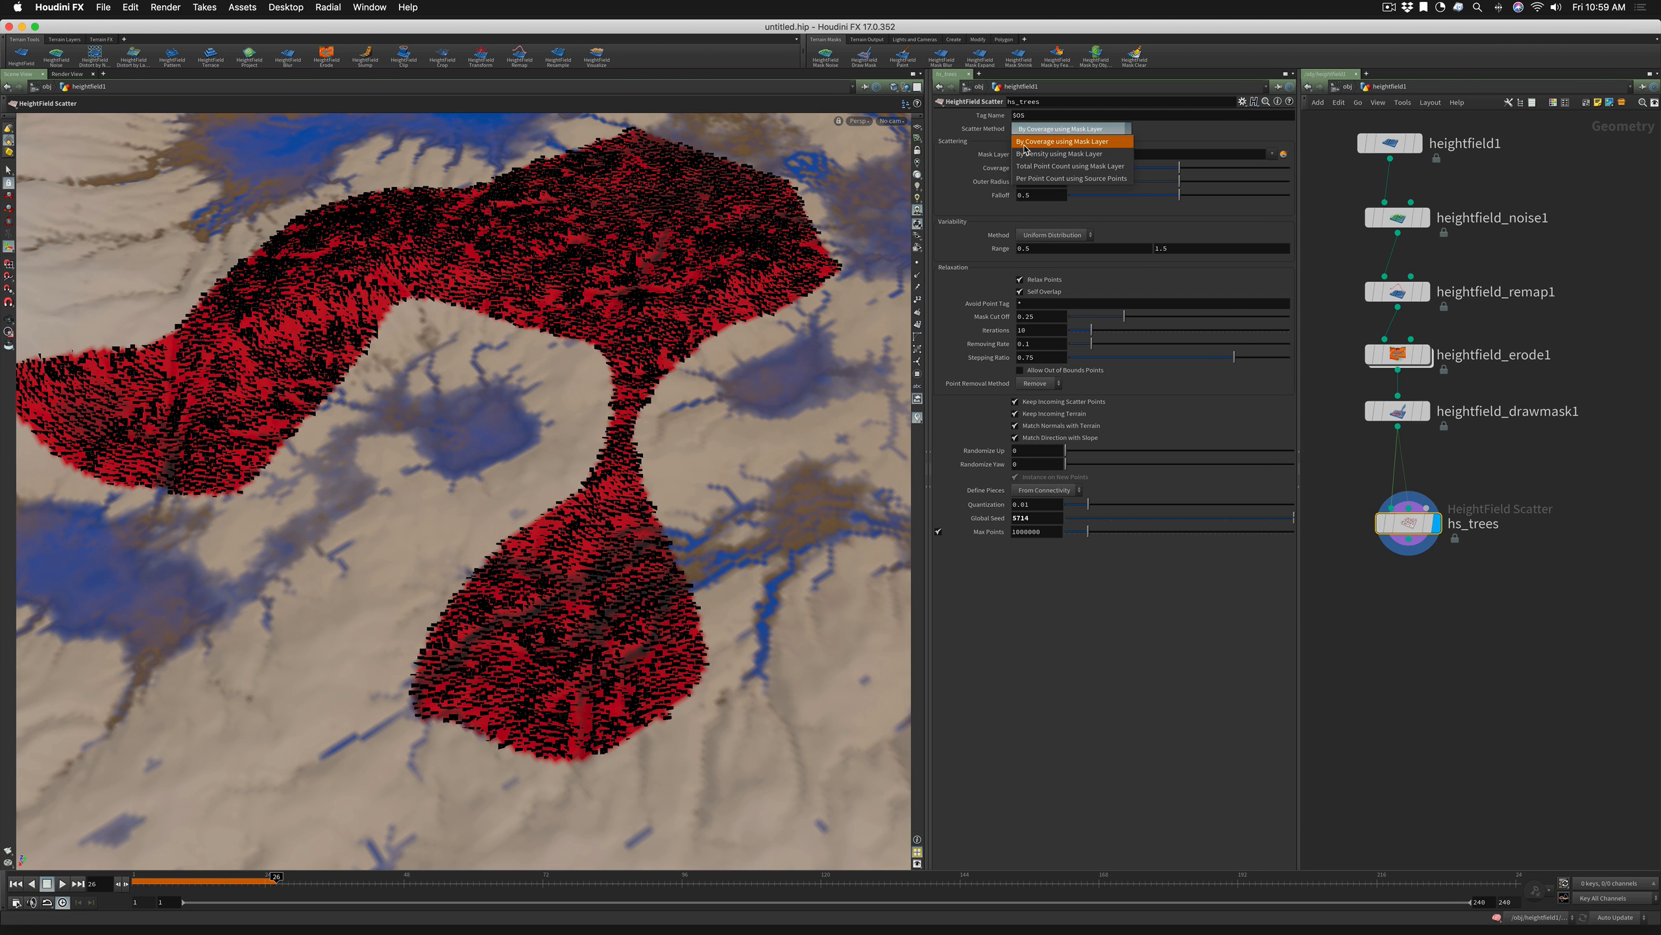
left_click(1063, 143)
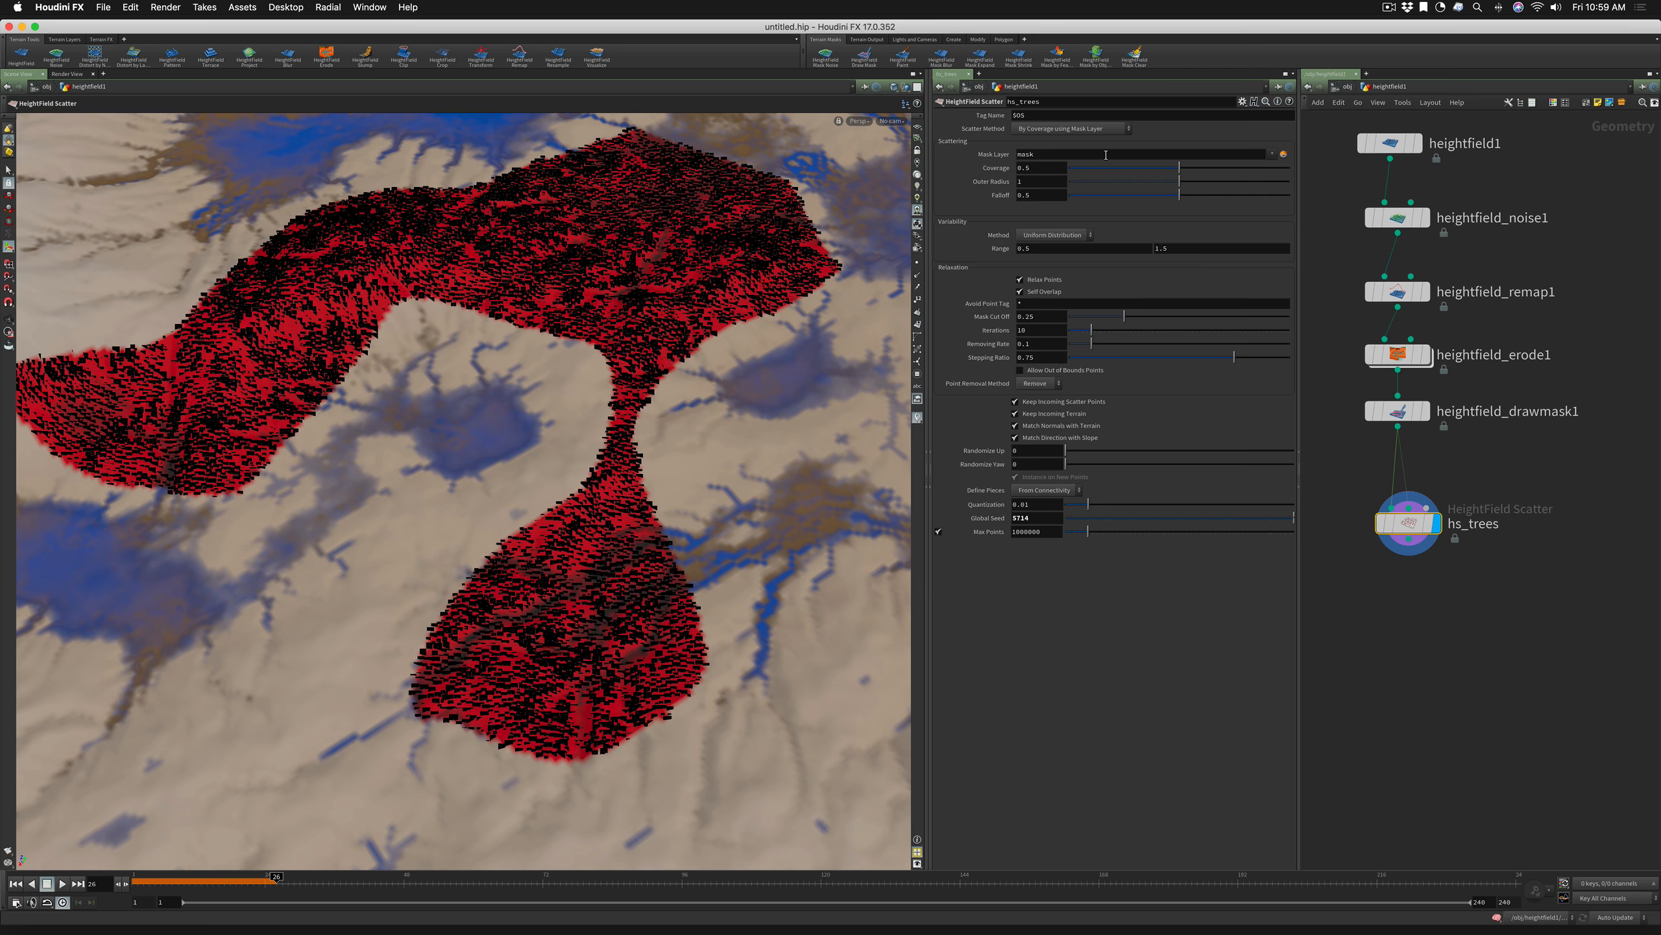
left_click_drag(1180, 169, 1294, 173)
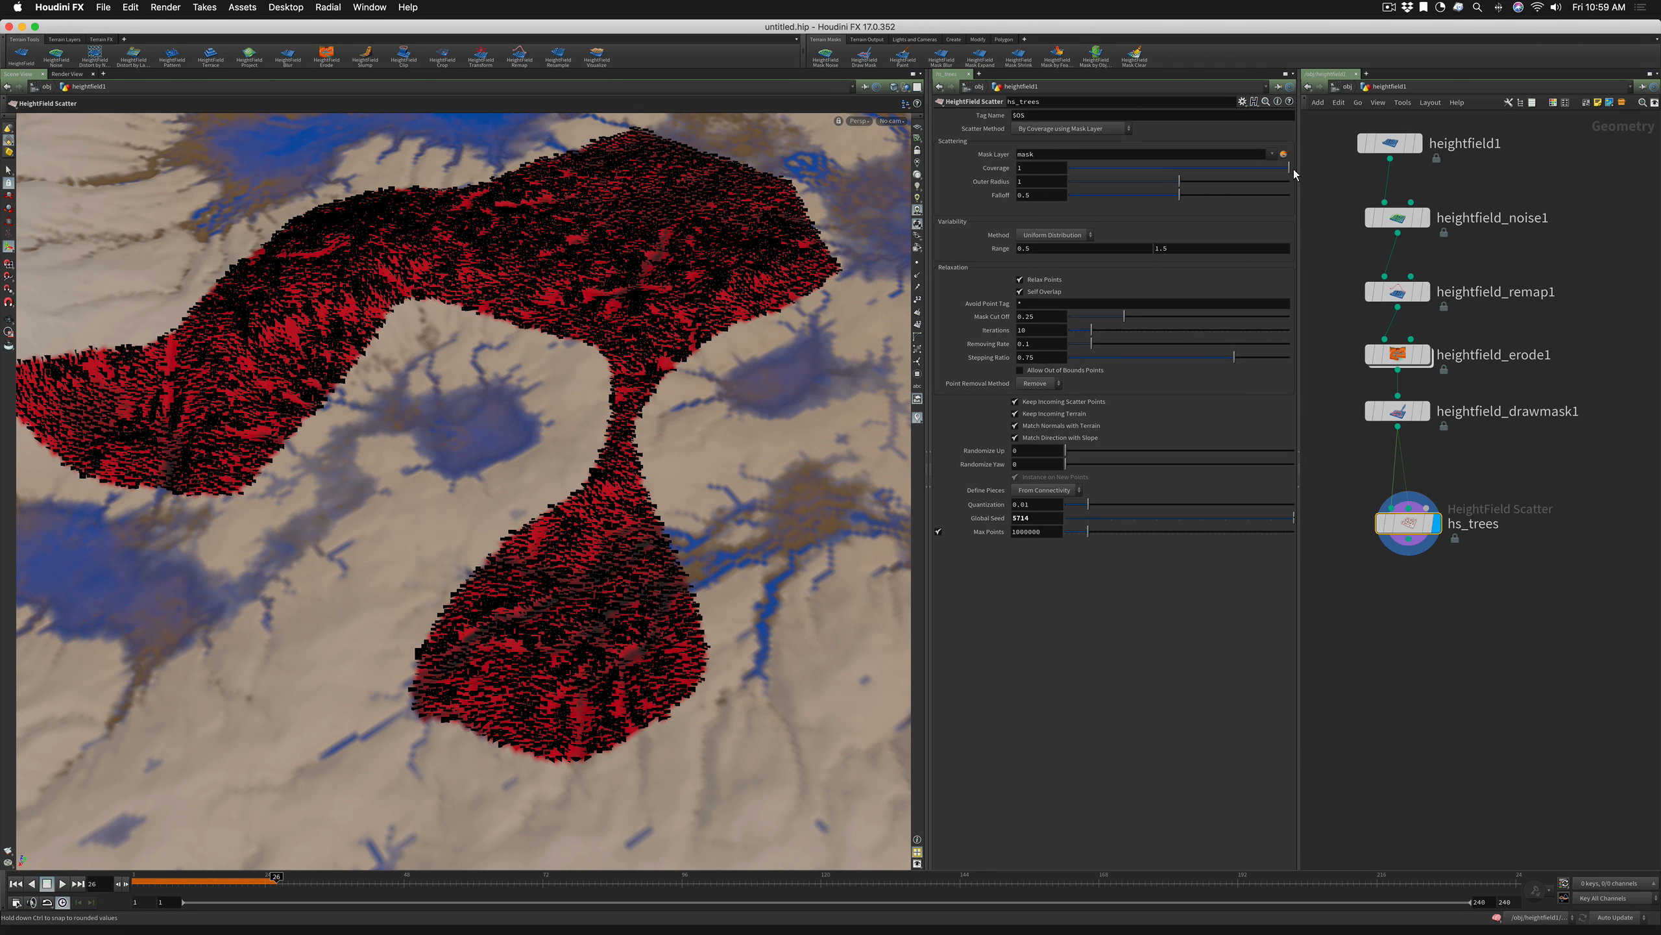
left_click_drag(1292, 168, 1174, 171)
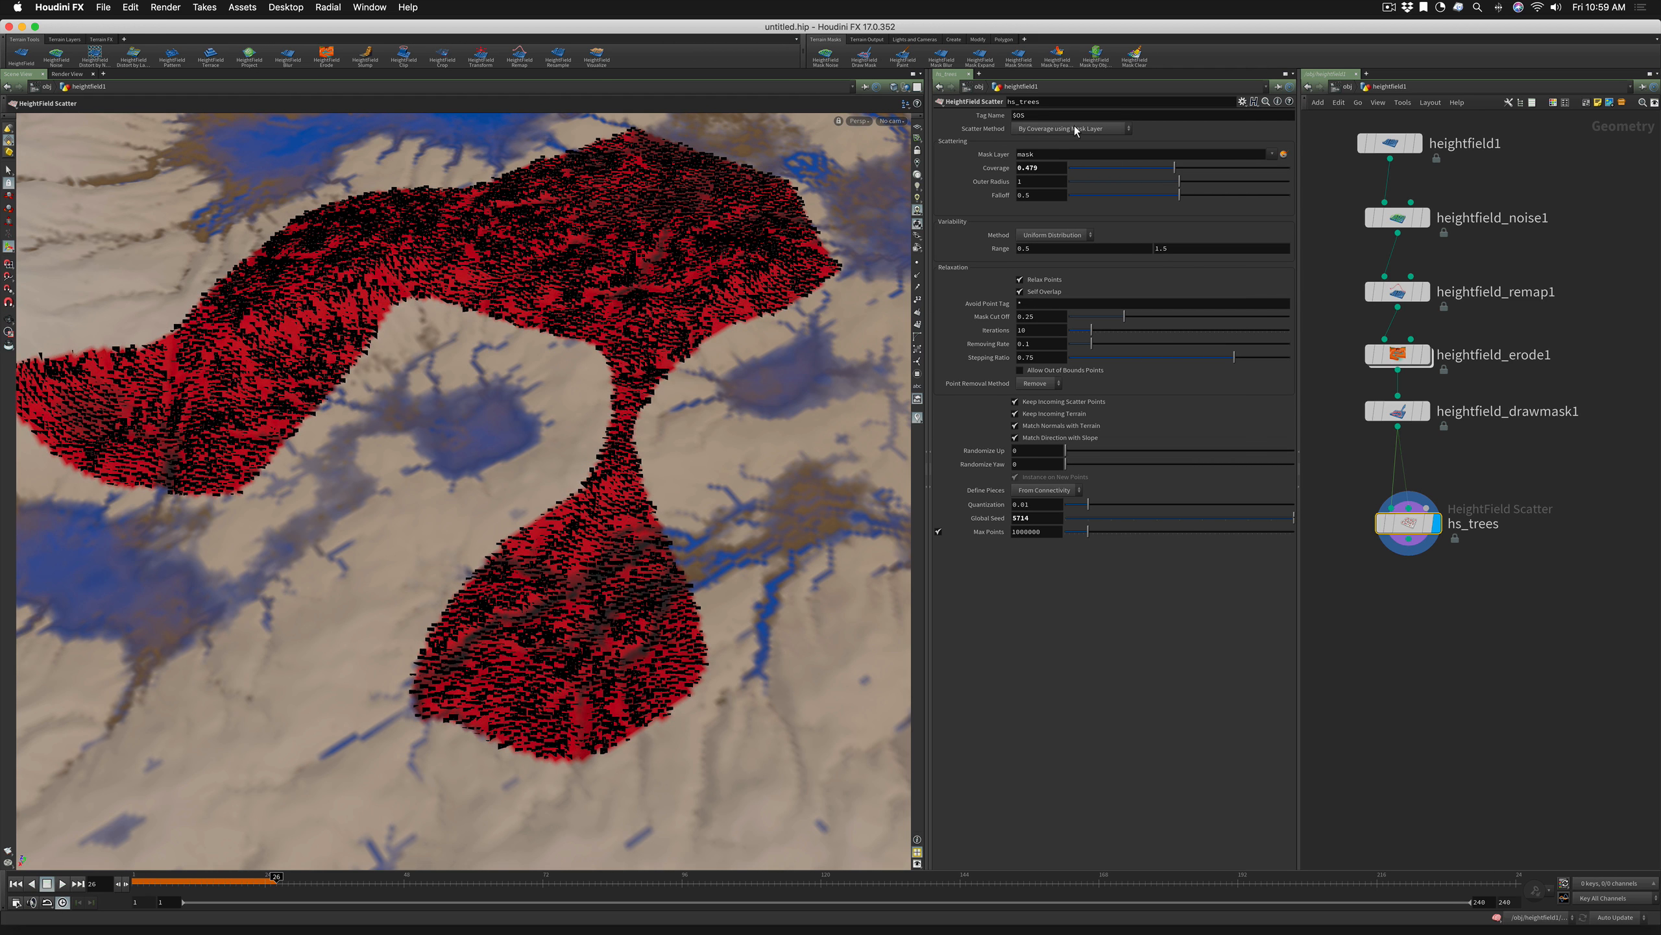
Try the By Density using Mask Layer scatter method on hs_trees with an increased Density
left_click(1033, 130)
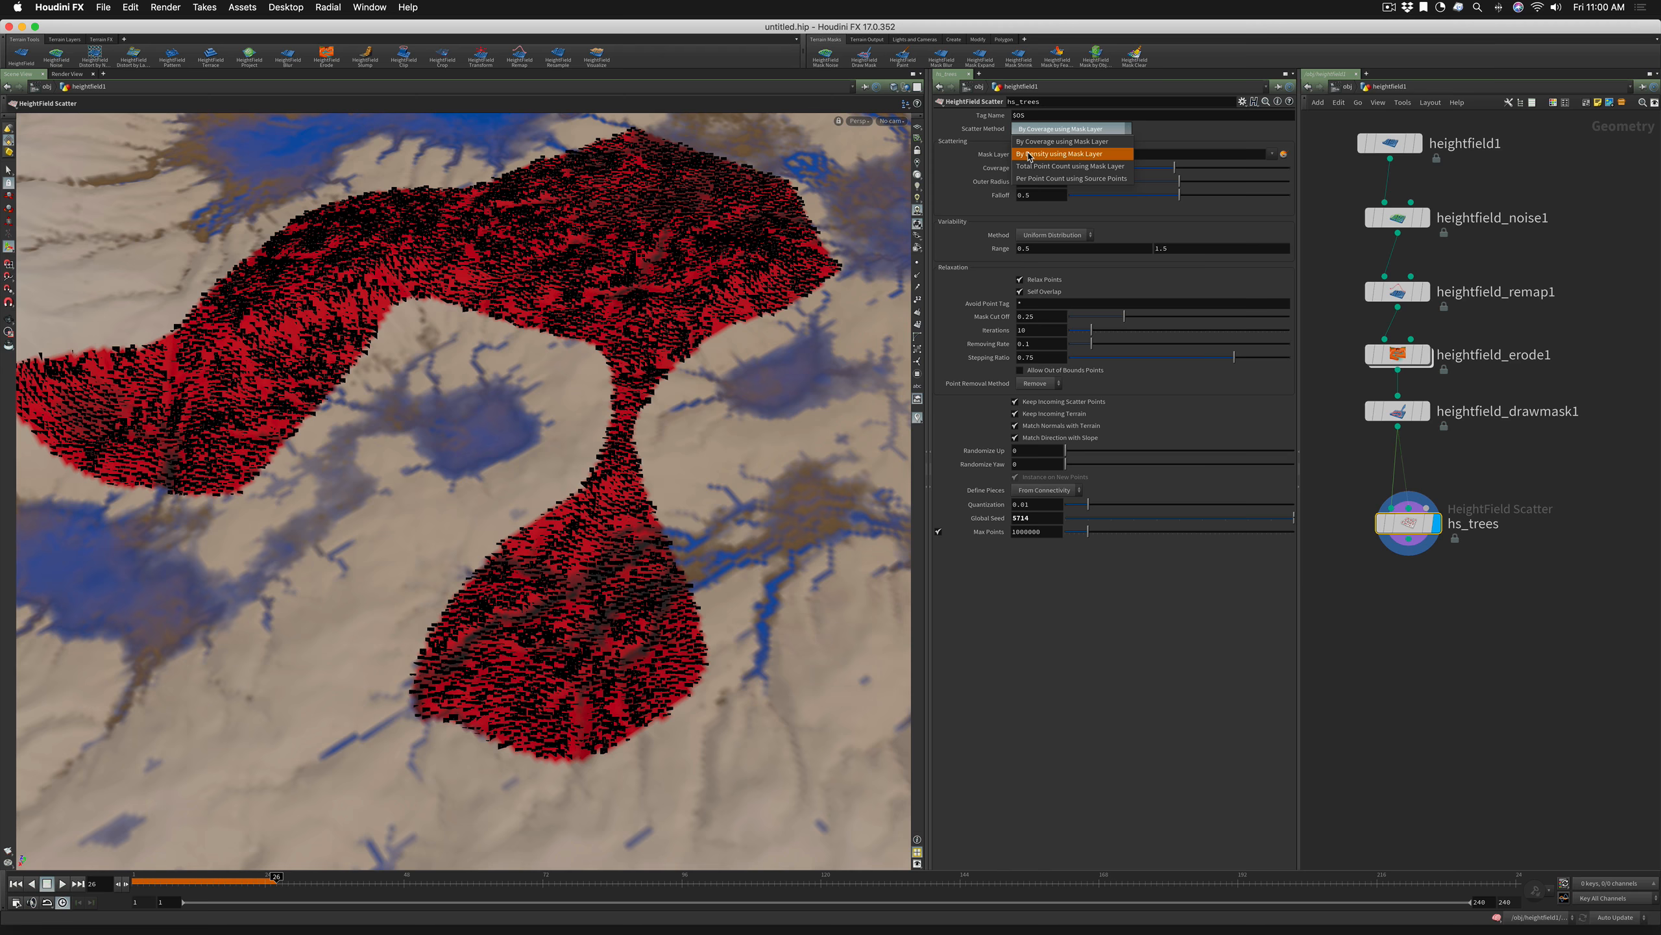
left_click(1029, 154)
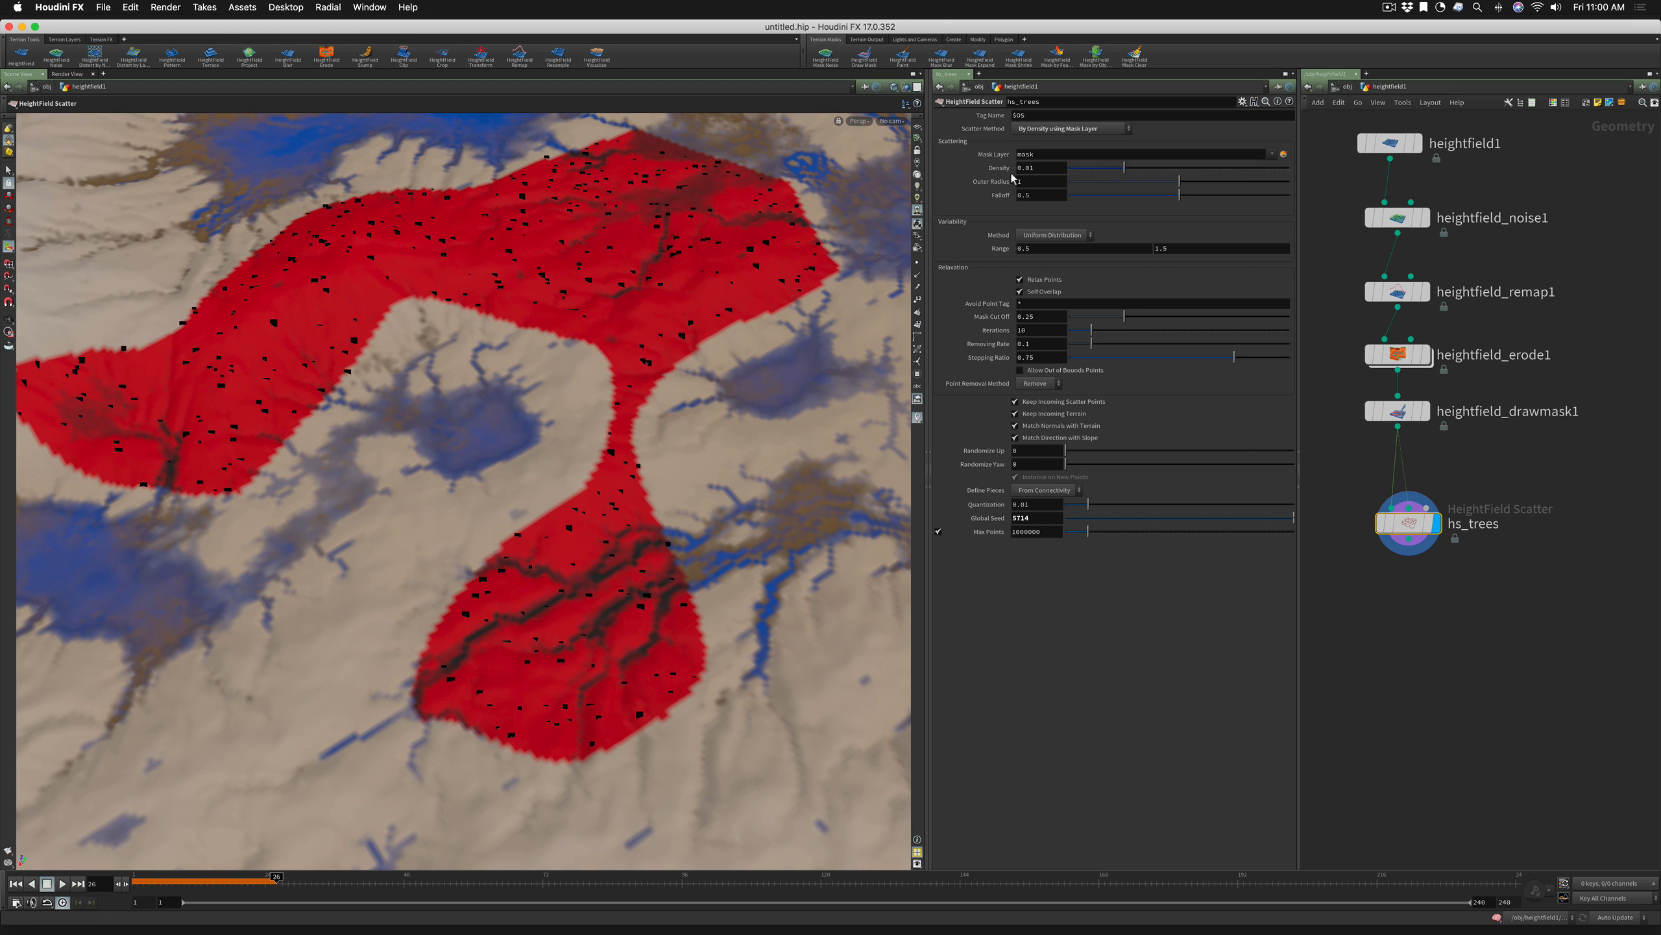
mouse_move(1125, 171)
left_mouse_down()
mouse_move(1203, 174)
mouse_move(1155, 172)
left_mouse_up()
Try Total Point Count using Mask Layer with a count of 4432, and try Per Point Count using Source Points
left_click(1087, 129)
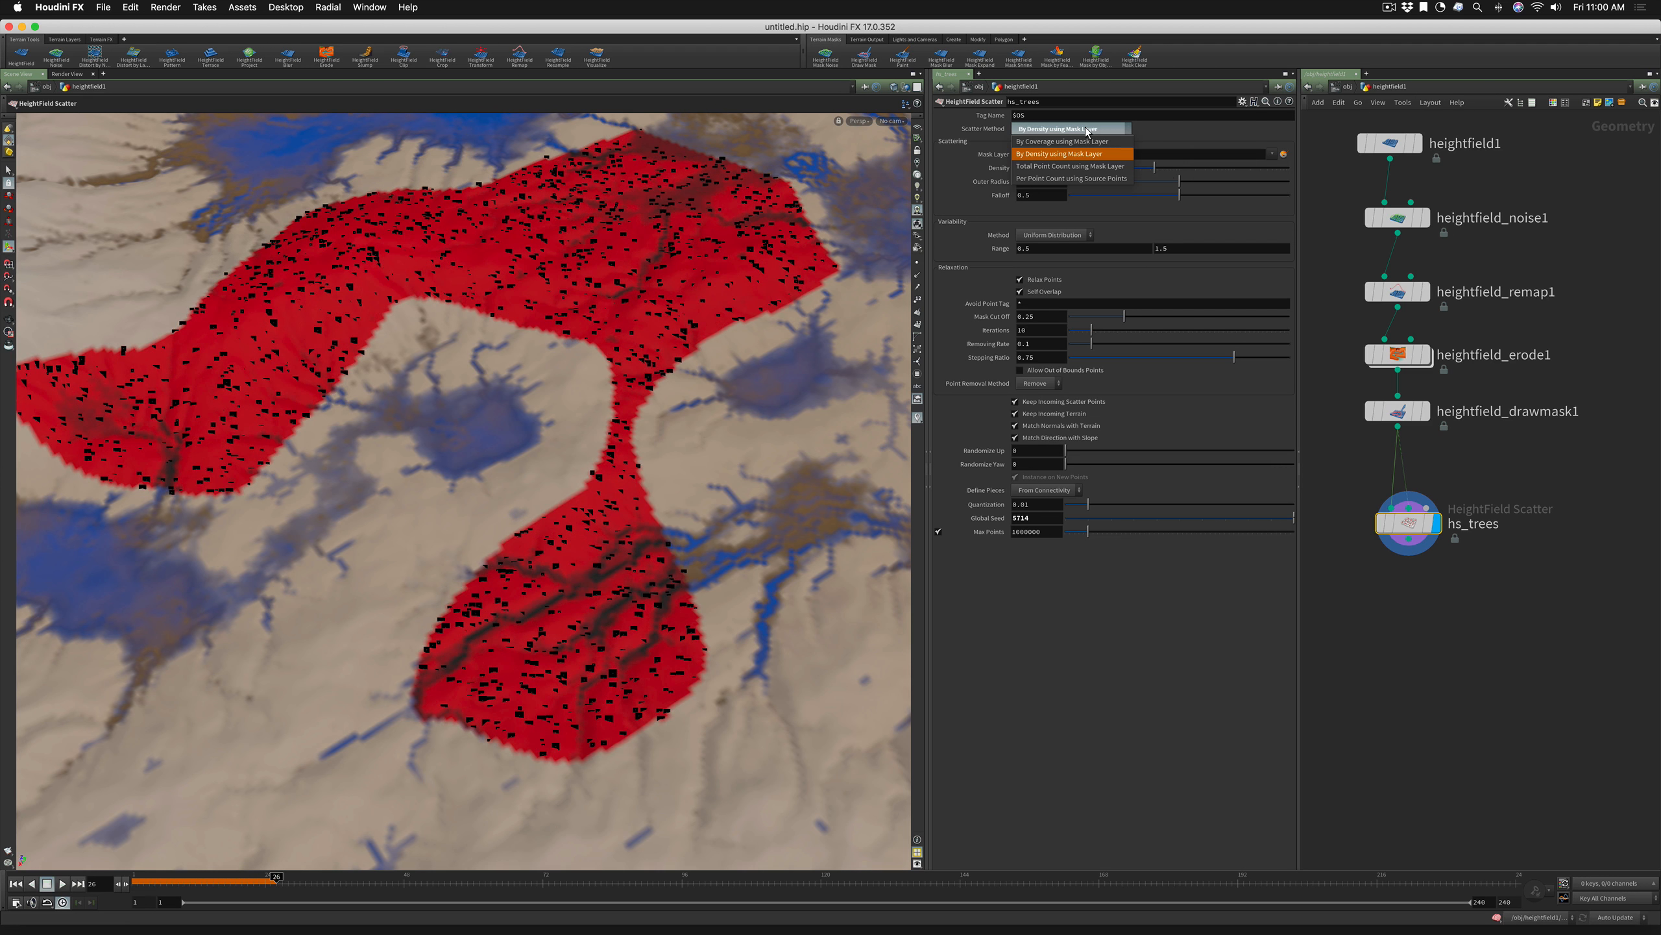
left_click(1047, 167)
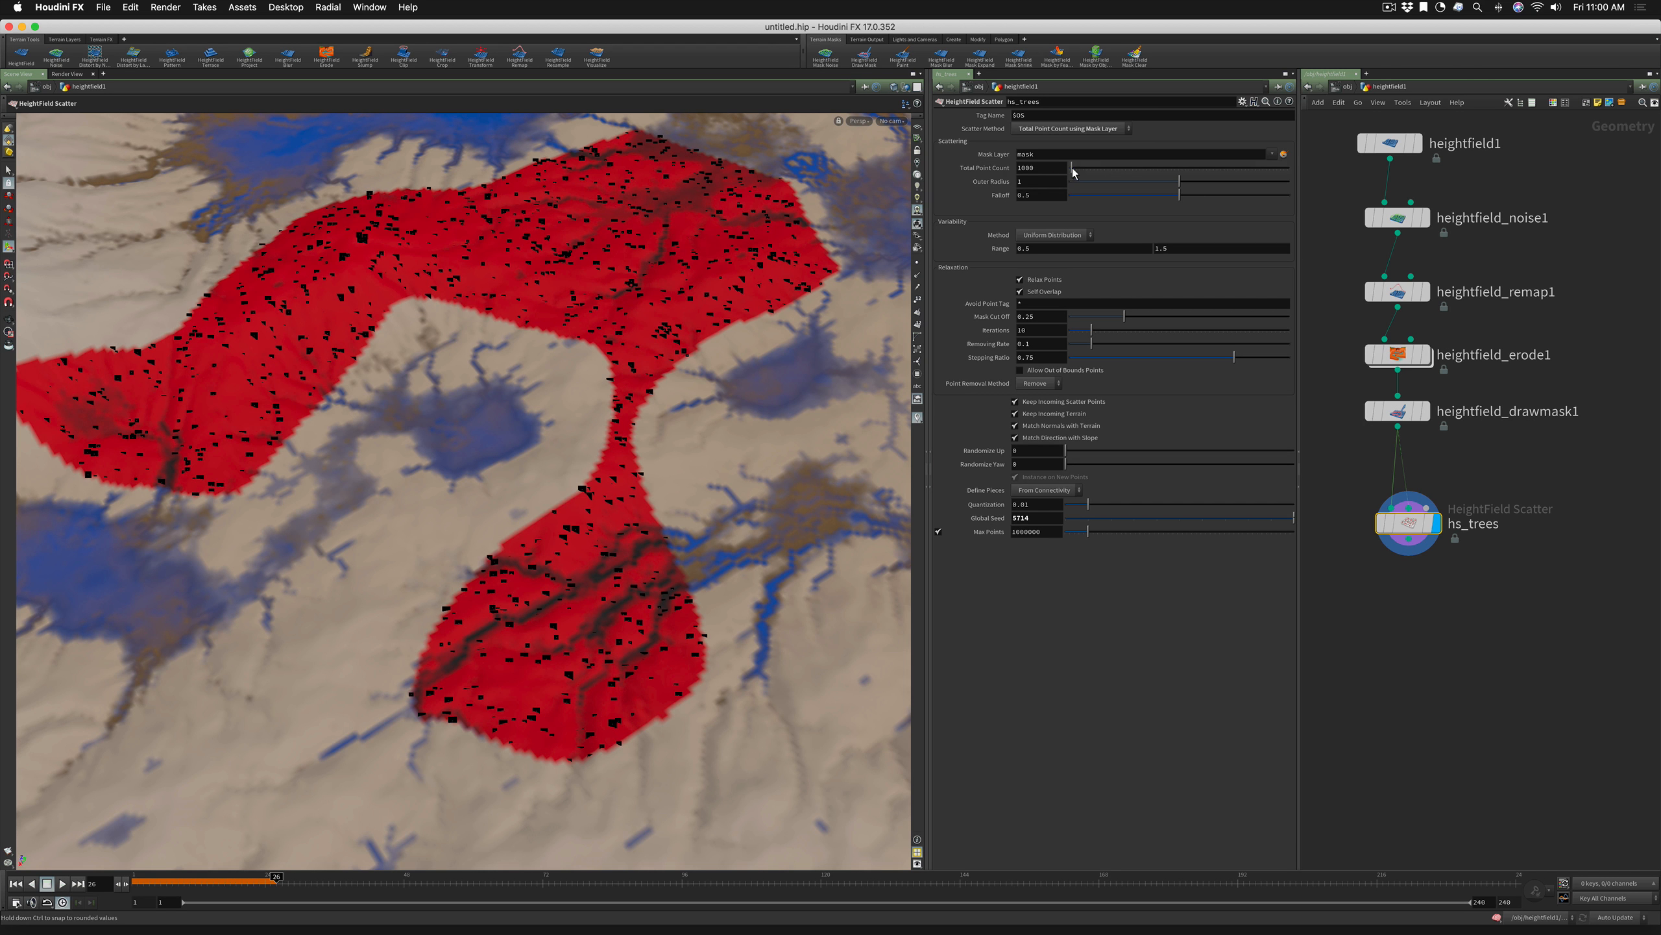
mouse_move(1071, 167)
left_mouse_down()
mouse_move(1142, 167)
mouse_move(1080, 168)
left_mouse_up()
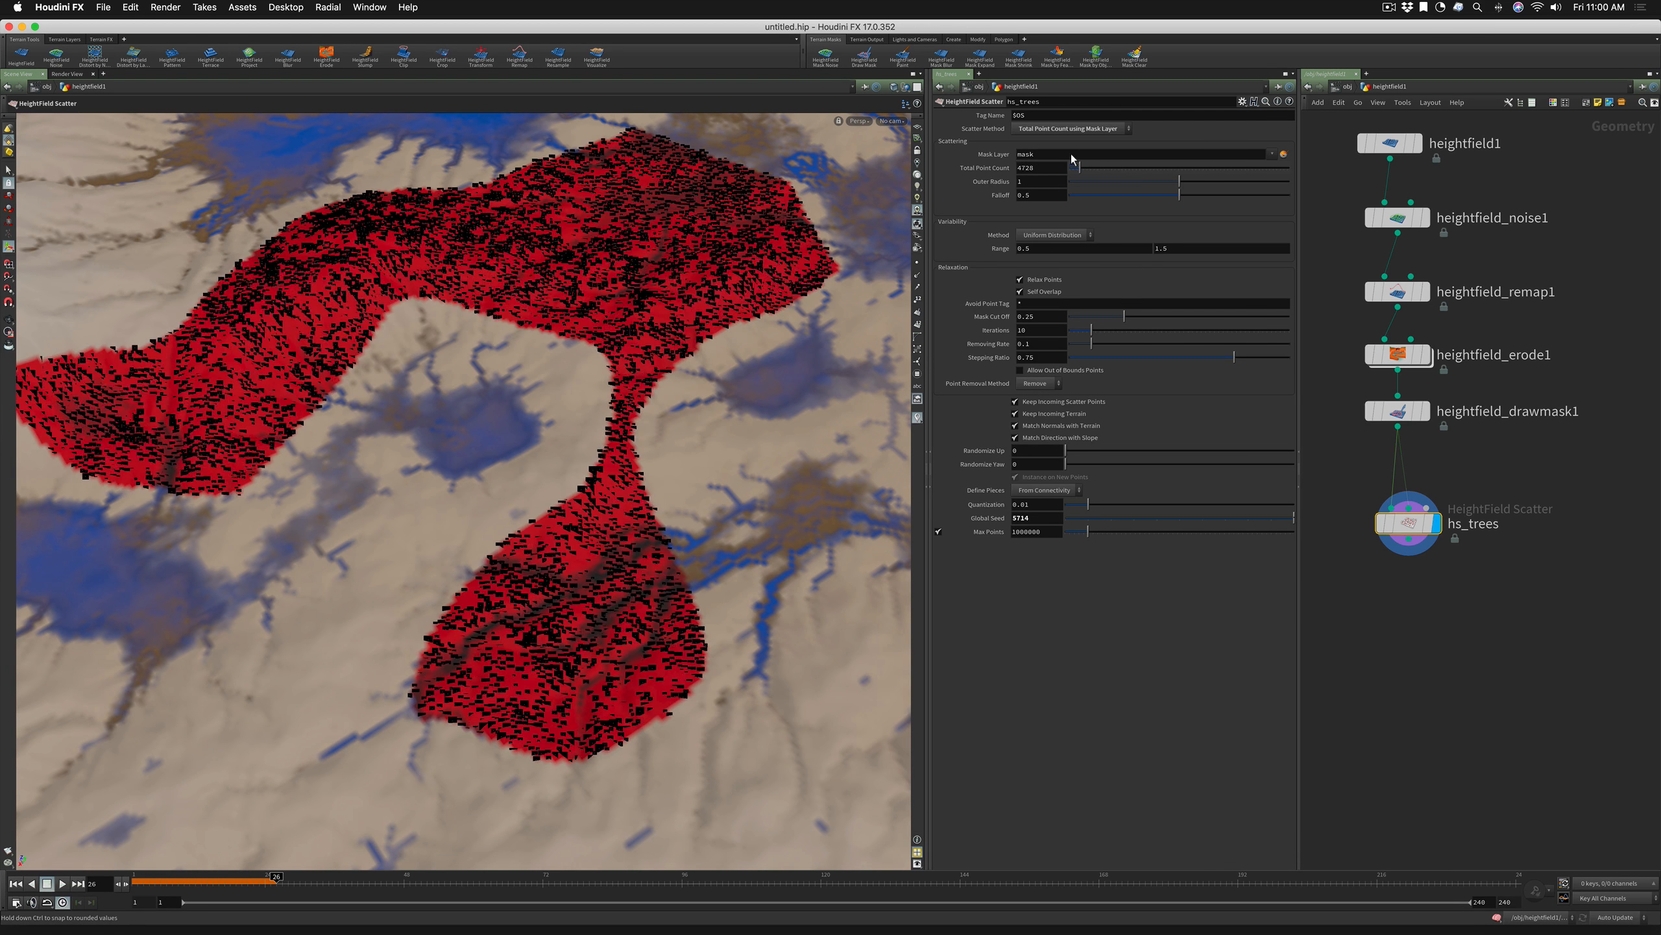
left_click(1054, 131)
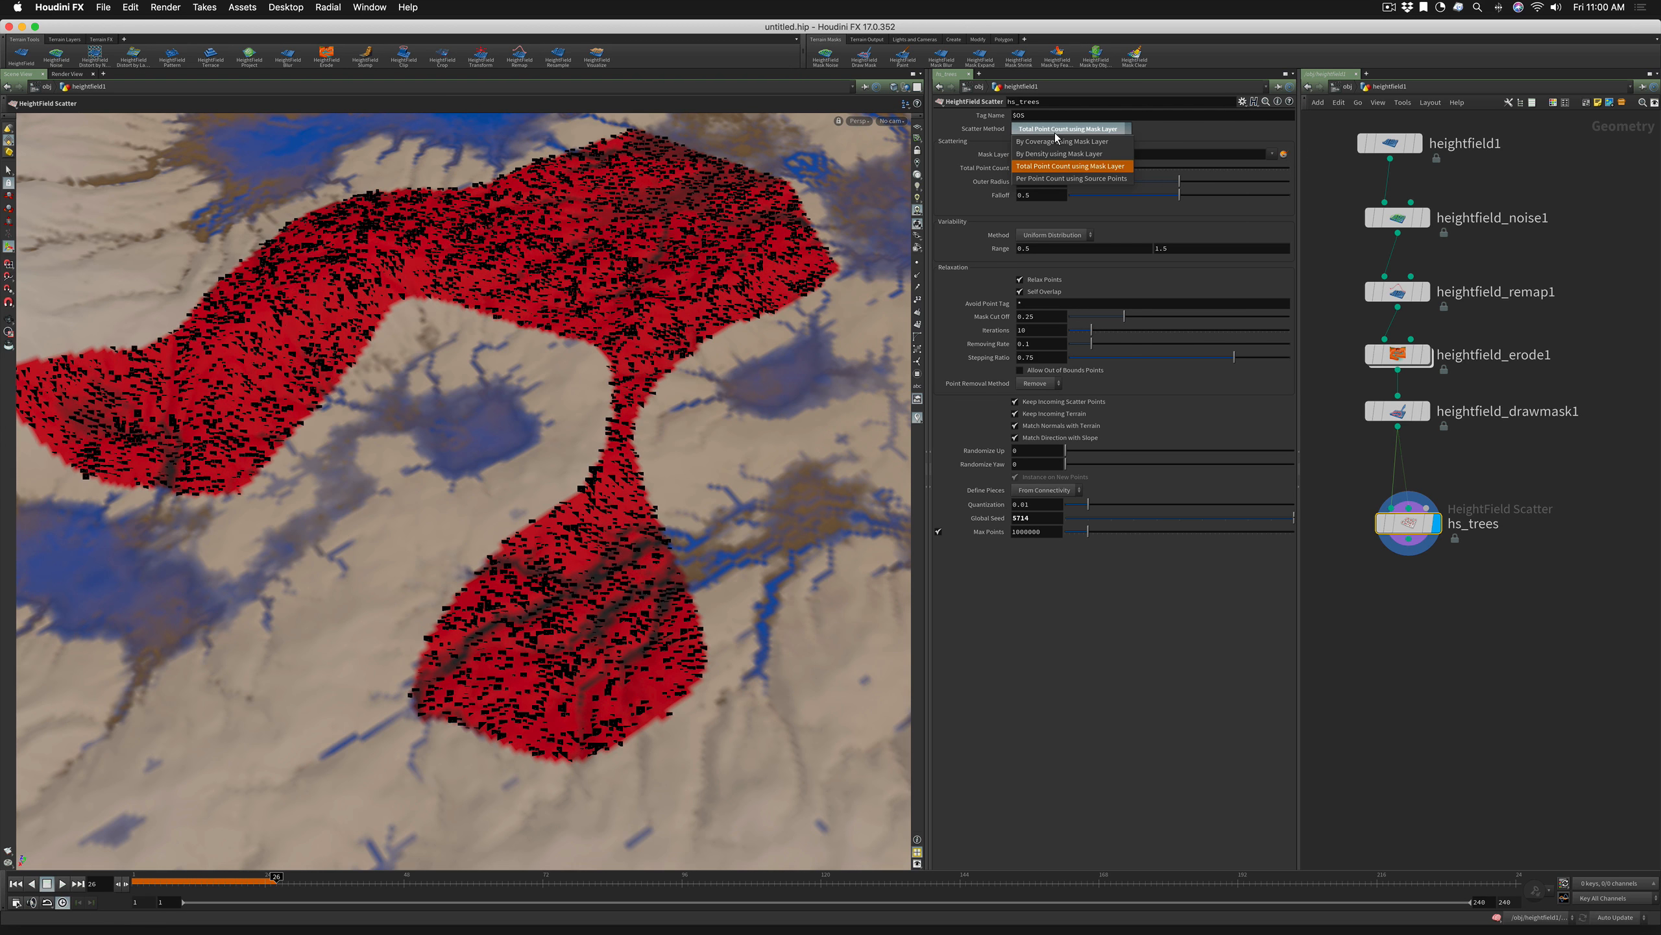
left_click(1061, 180)
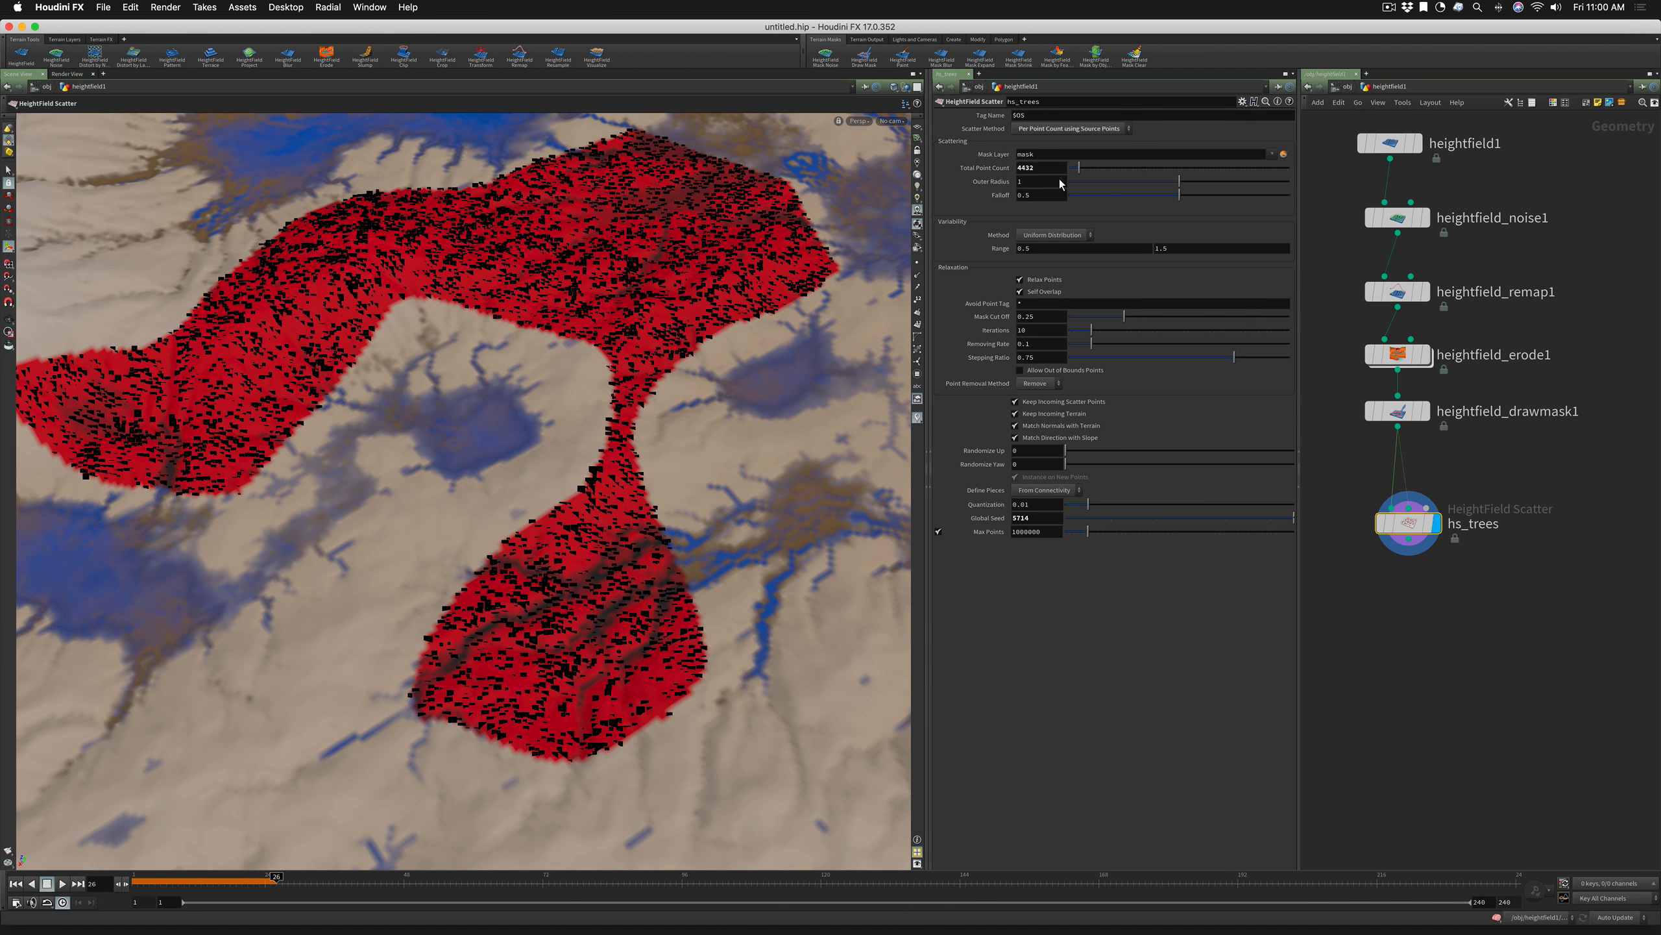
Set the hs_trees scatter method to By Coverage using Mask Layer with a Coverage of 0.499
left_click(1033, 129)
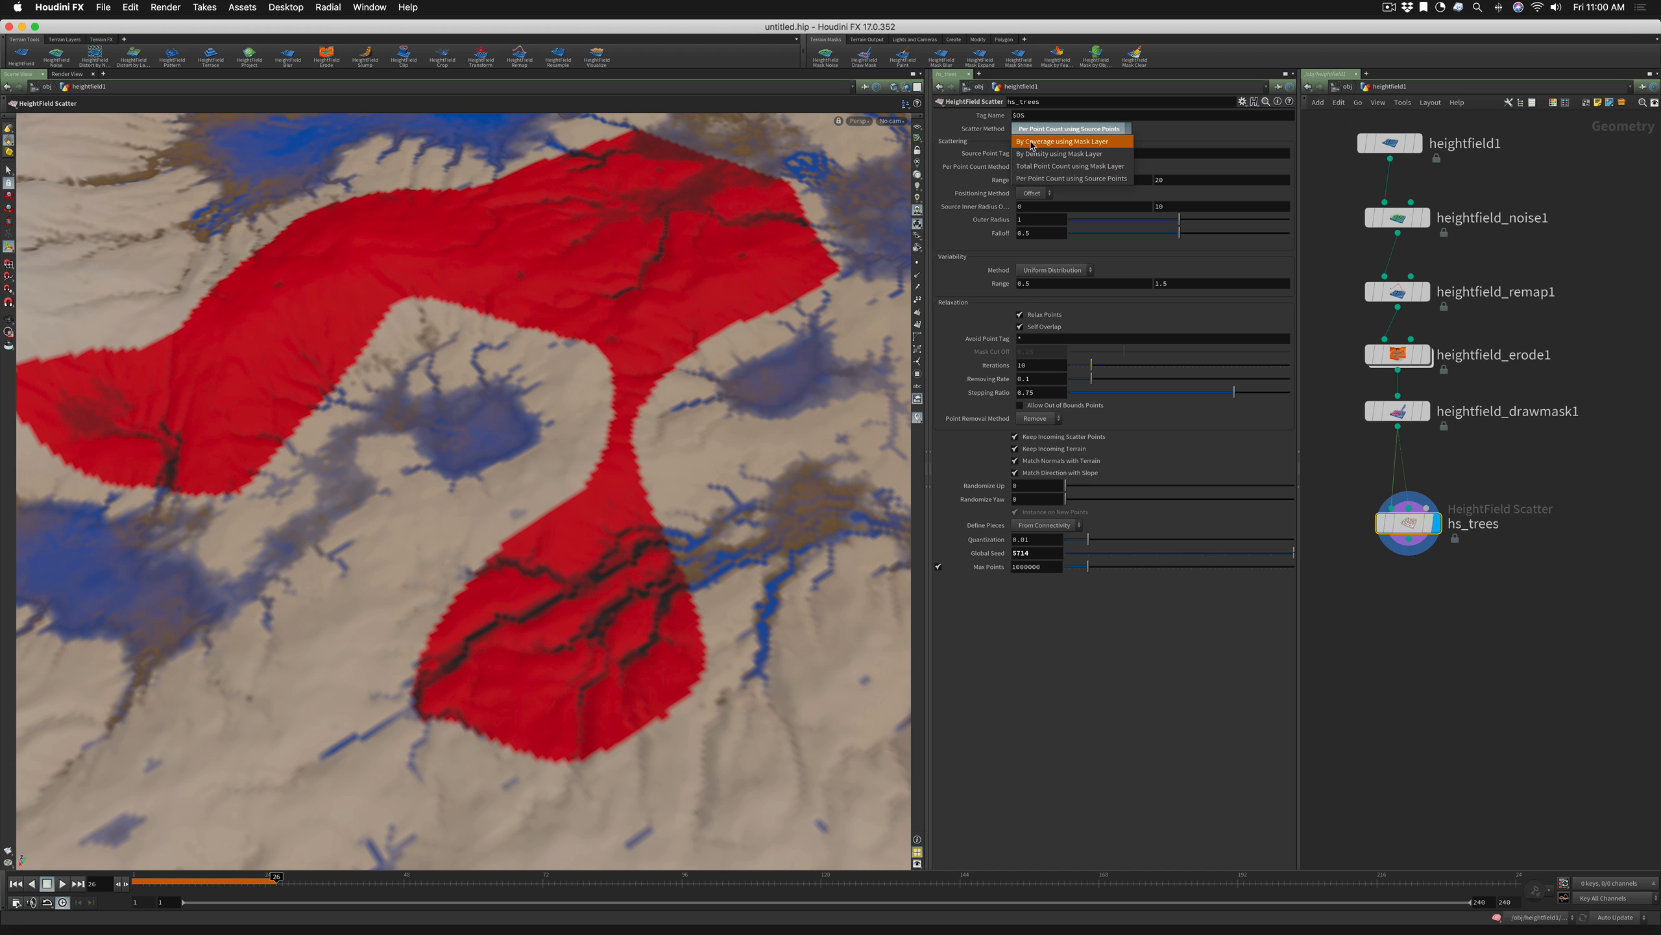
left_click(1032, 143)
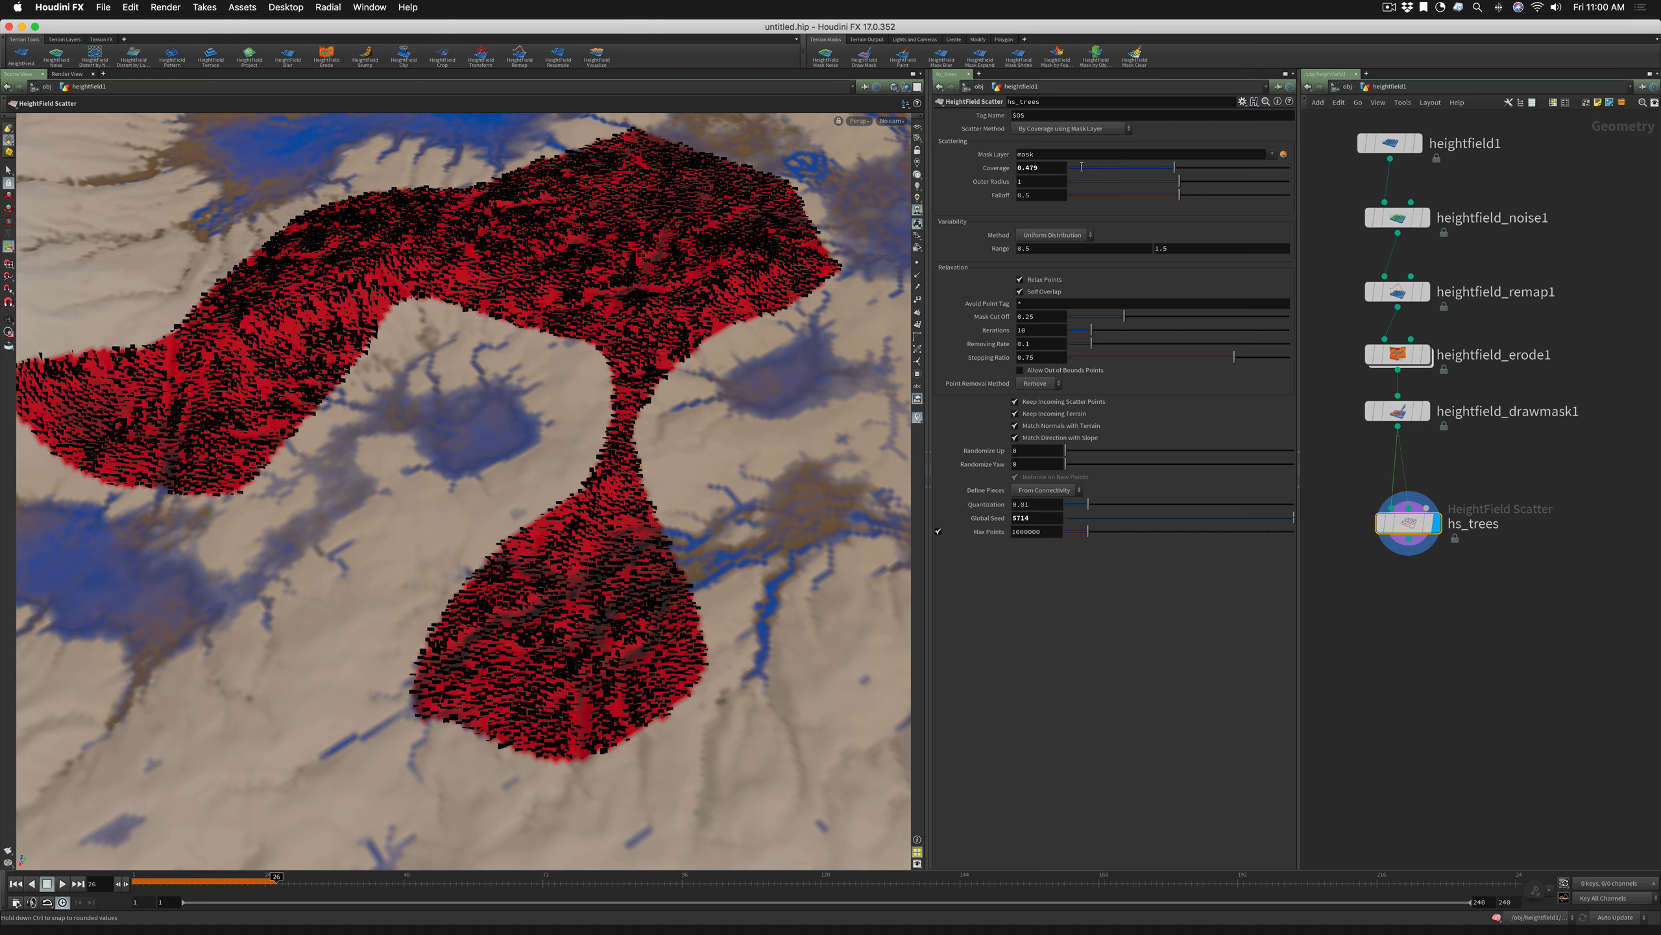
left_click_drag(1164, 171, 1178, 165)
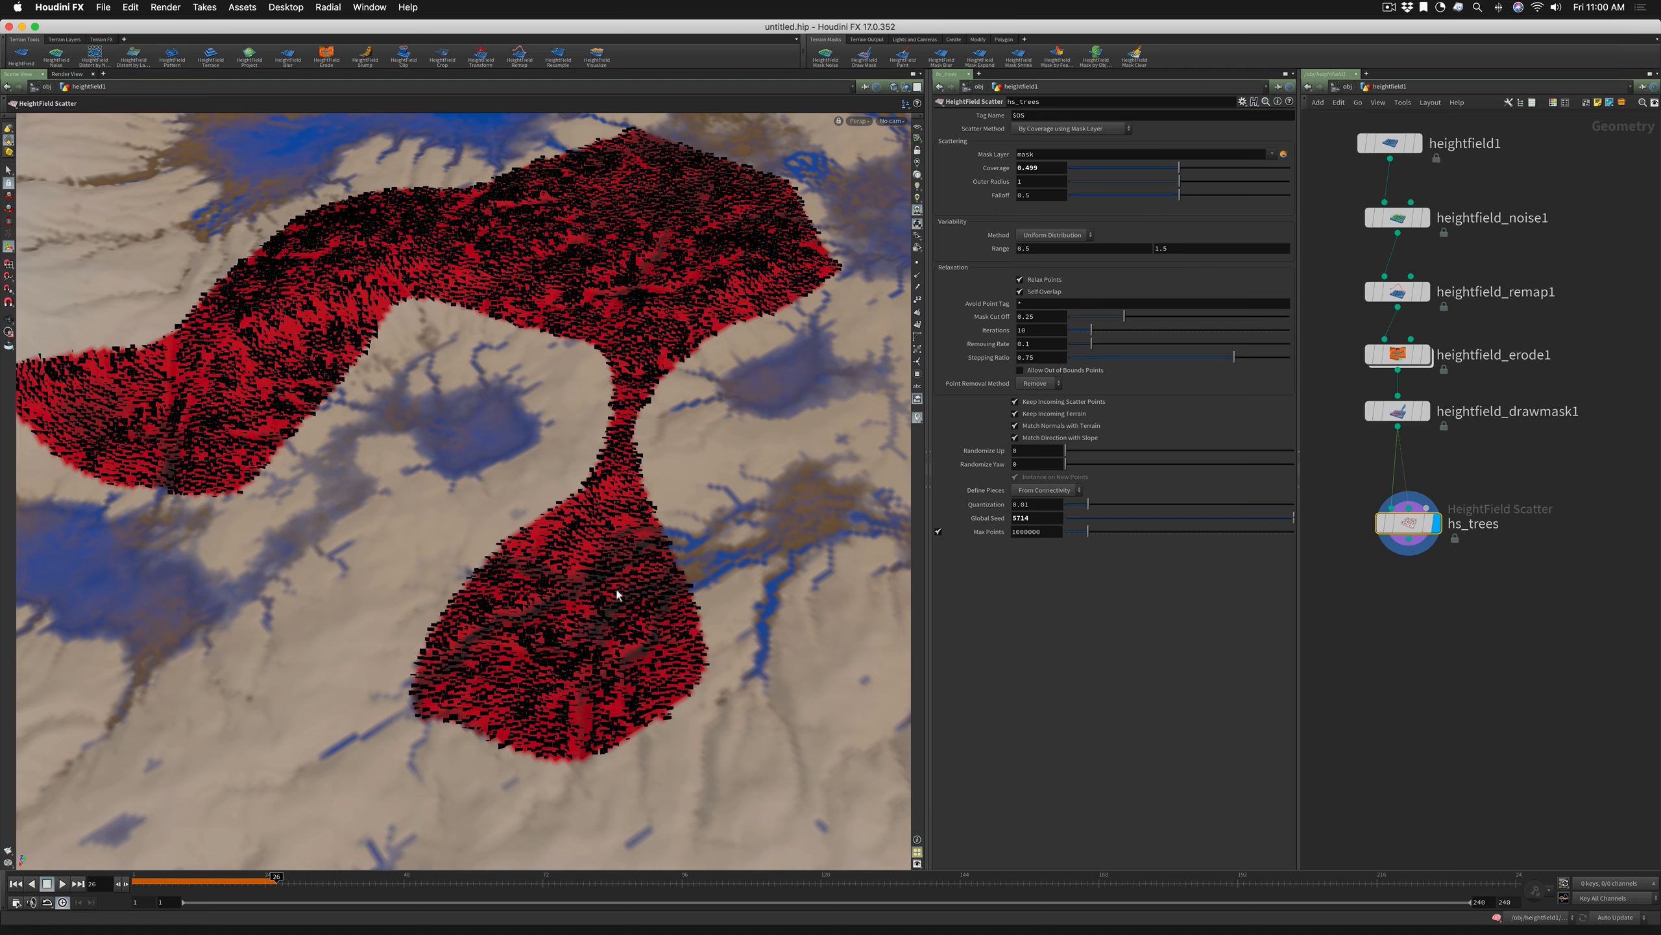
Add a Tube node beside hs_trees and enable its End Caps
right_click_drag(612, 604, 874, 524, "alt")
middle_click_drag(638, 538, 572, 364, "alt")
right_click_drag(585, 410, 705, 393, "alt")
left_click_drag(671, 401, 666, 420, "alt")
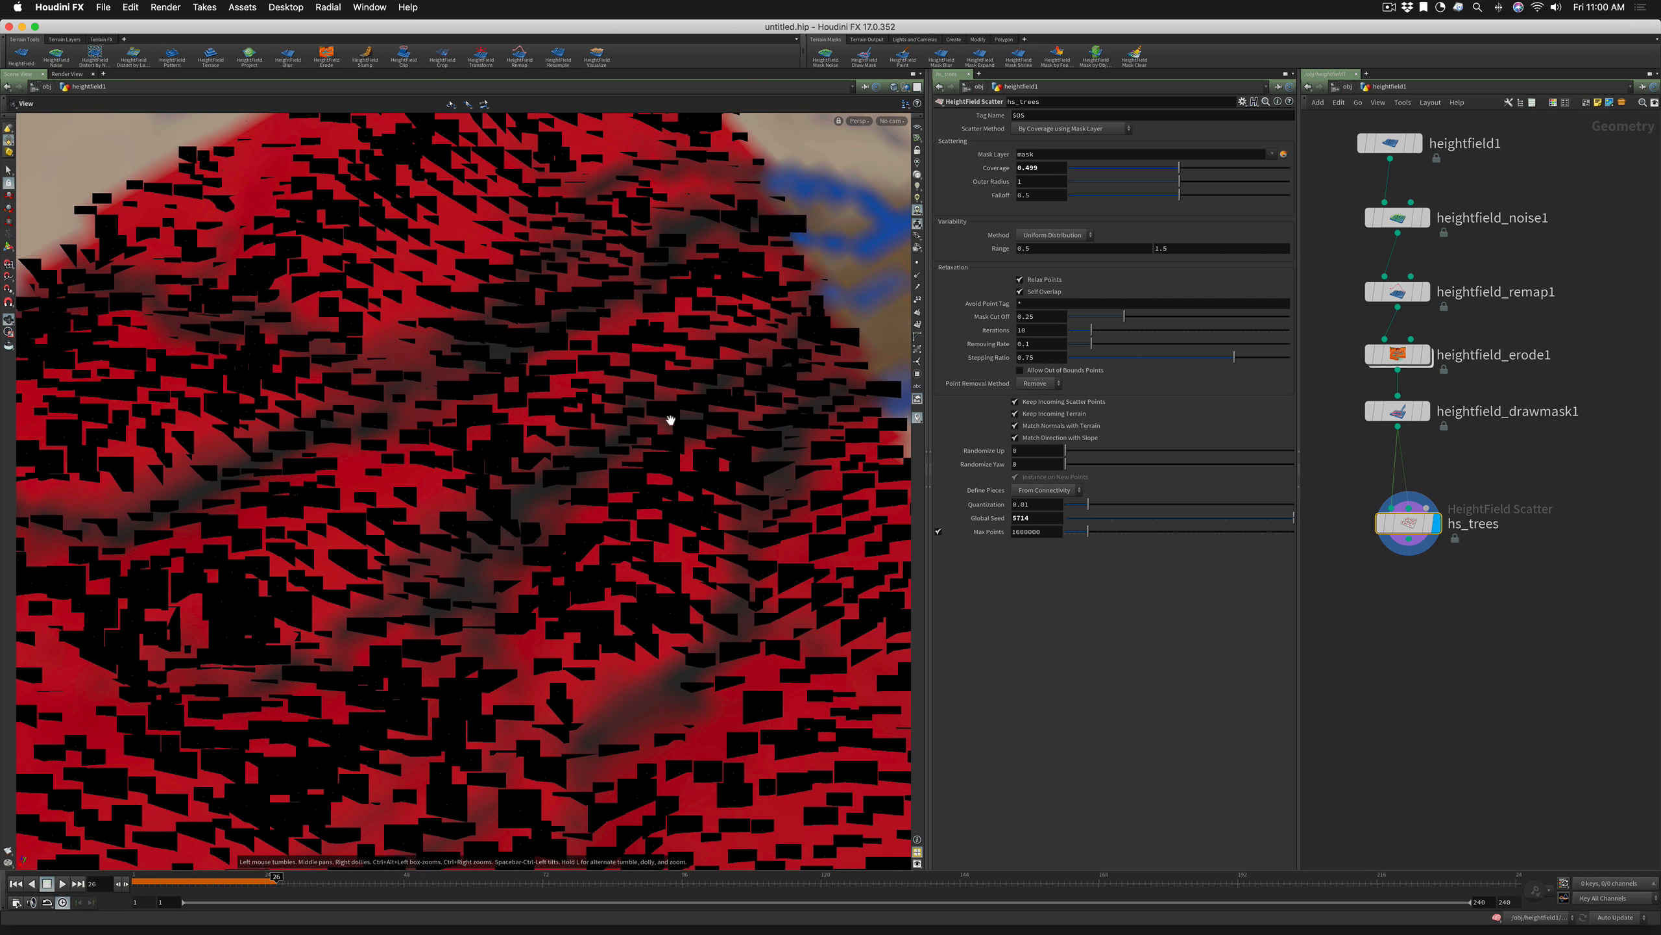
middle_click_drag(1386, 584, 1497, 588, "alt")
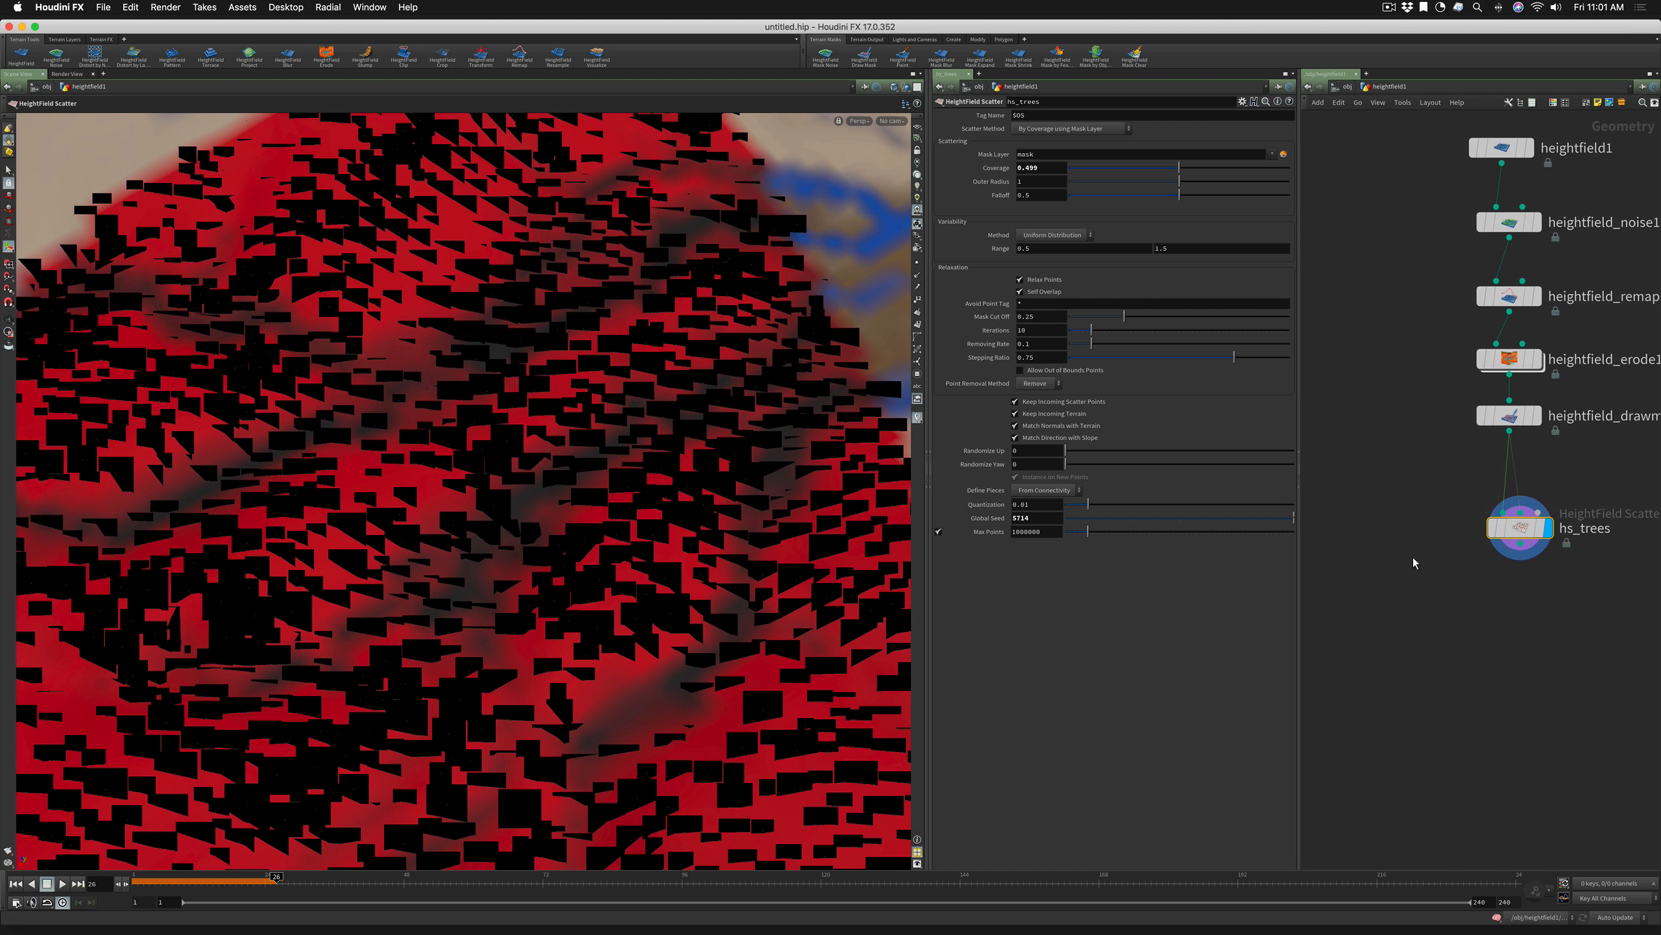
key("Tab")
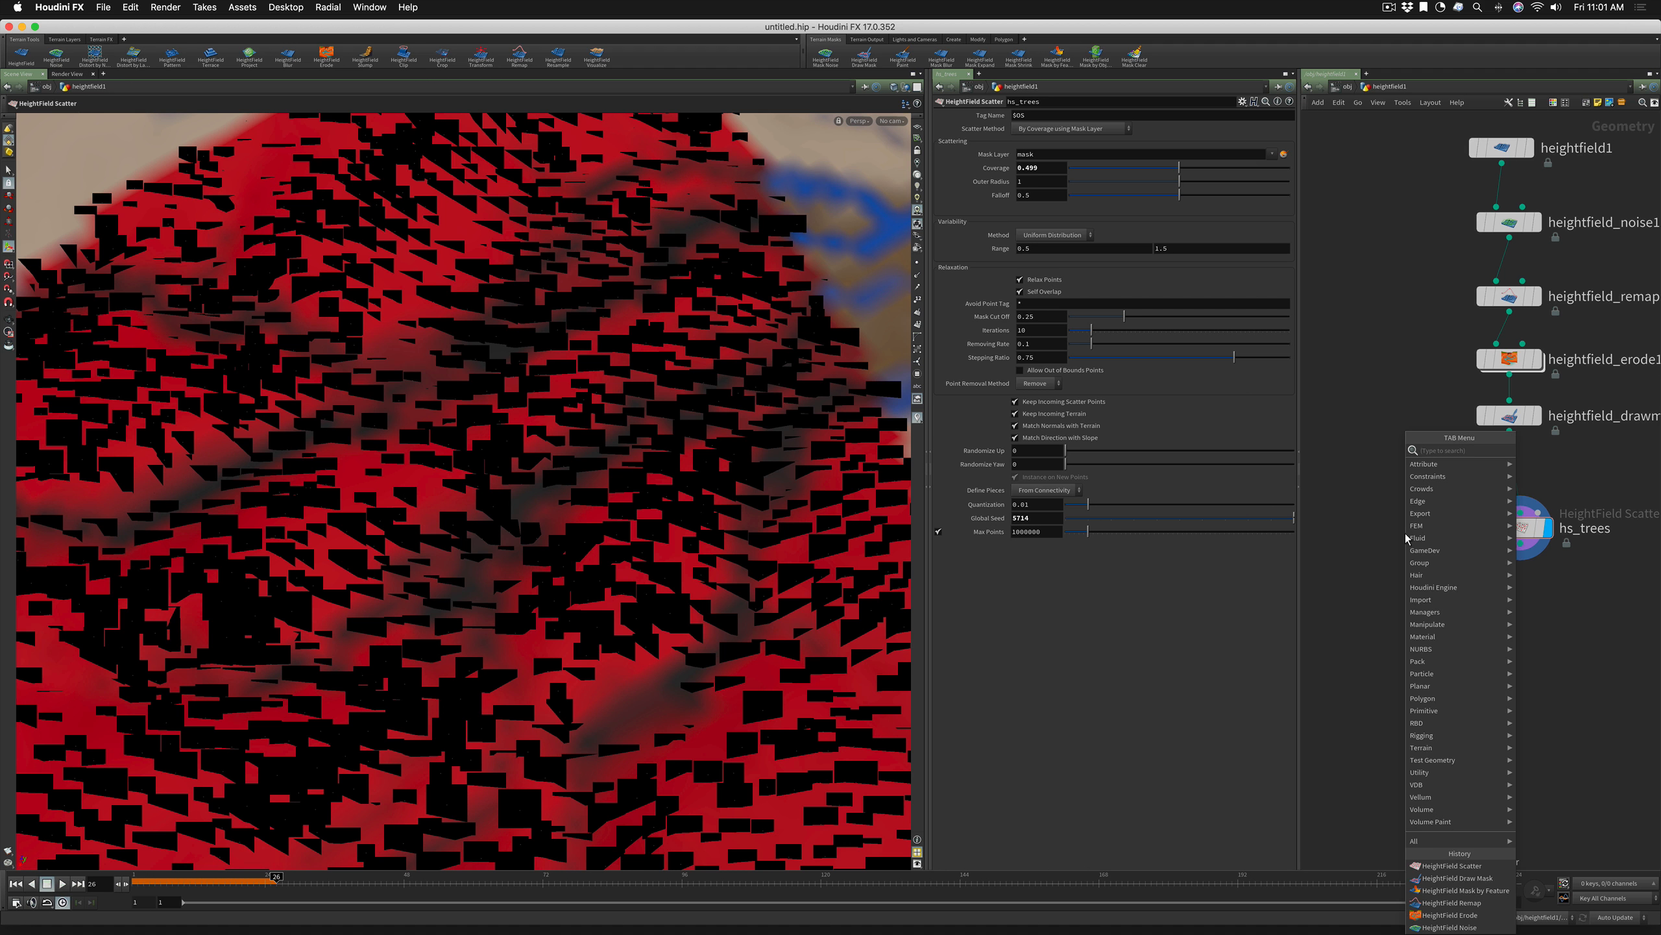
type("tub")
key("Return")
left_click(1405, 530)
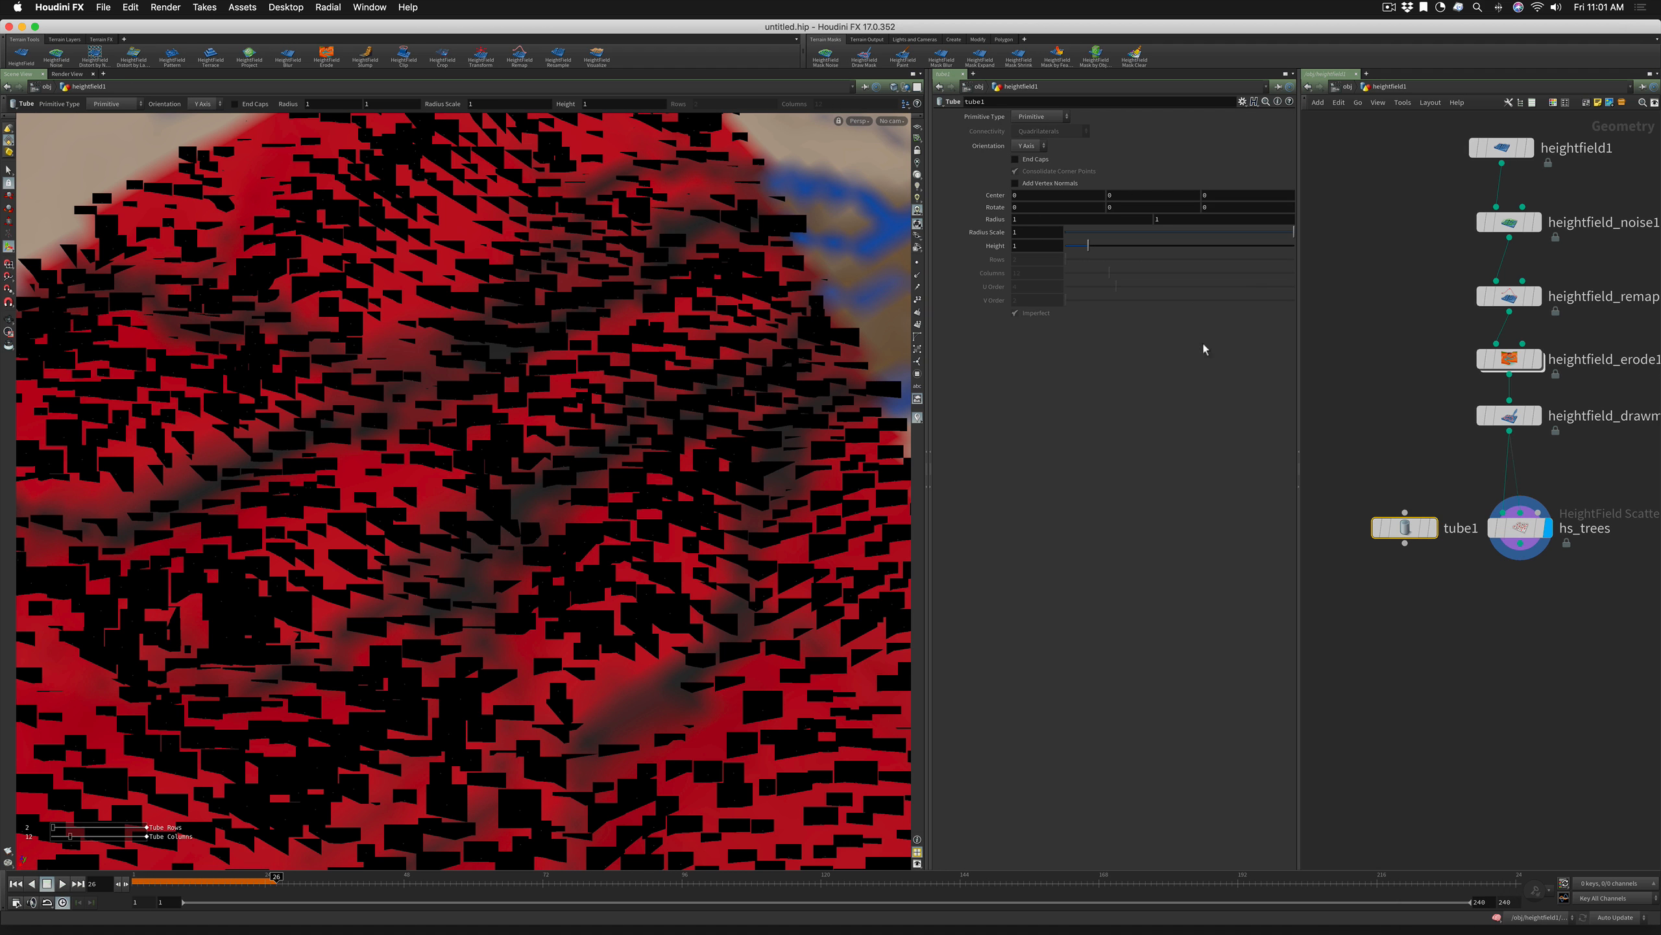
left_click(1016, 159)
Add a Color node below tube1, connected to it and displayed, and set its color to green (0, 0.5, 0)
left_click(1412, 591)
key("Tab")
type("color")
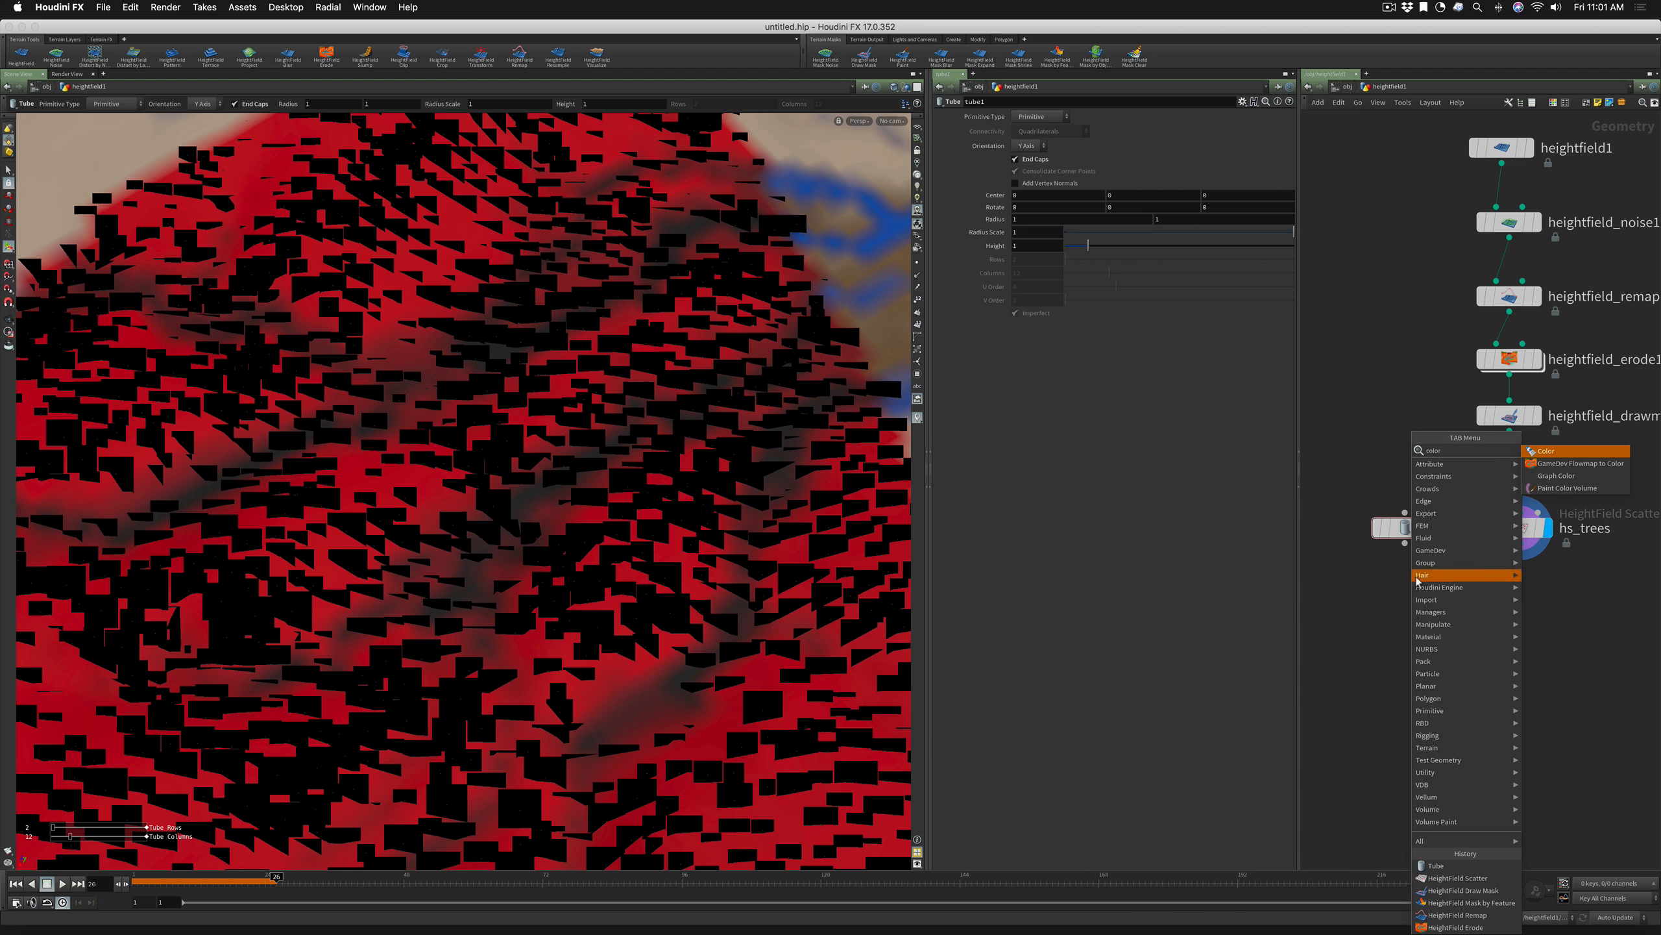
left_click(1545, 452)
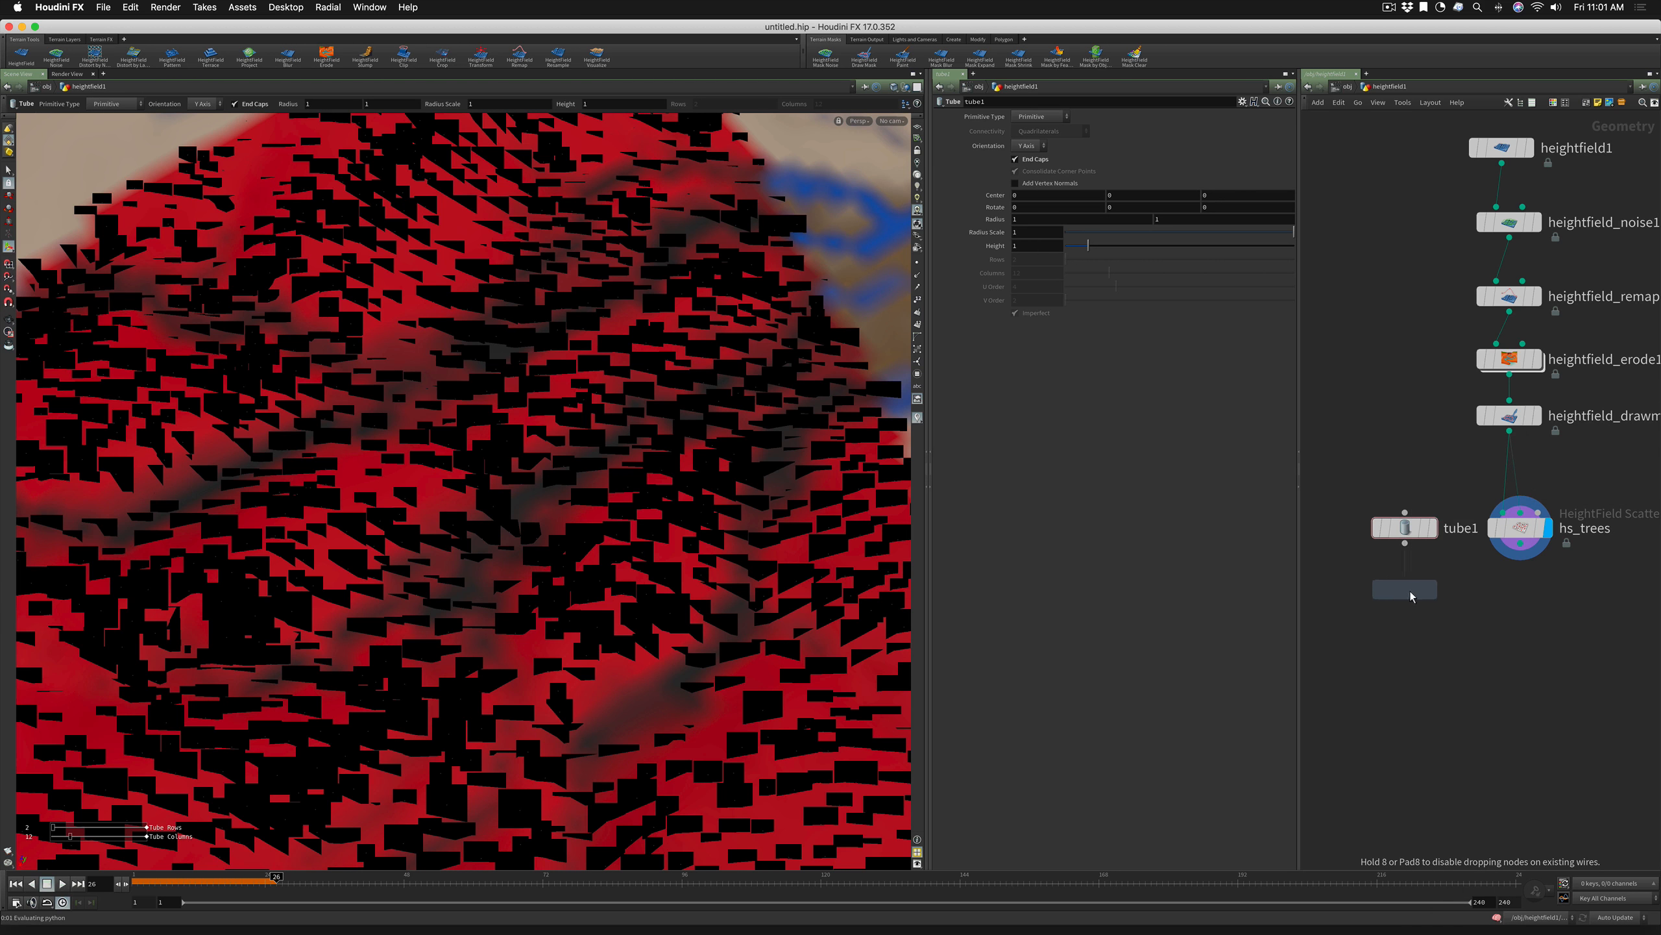
left_click(1419, 593)
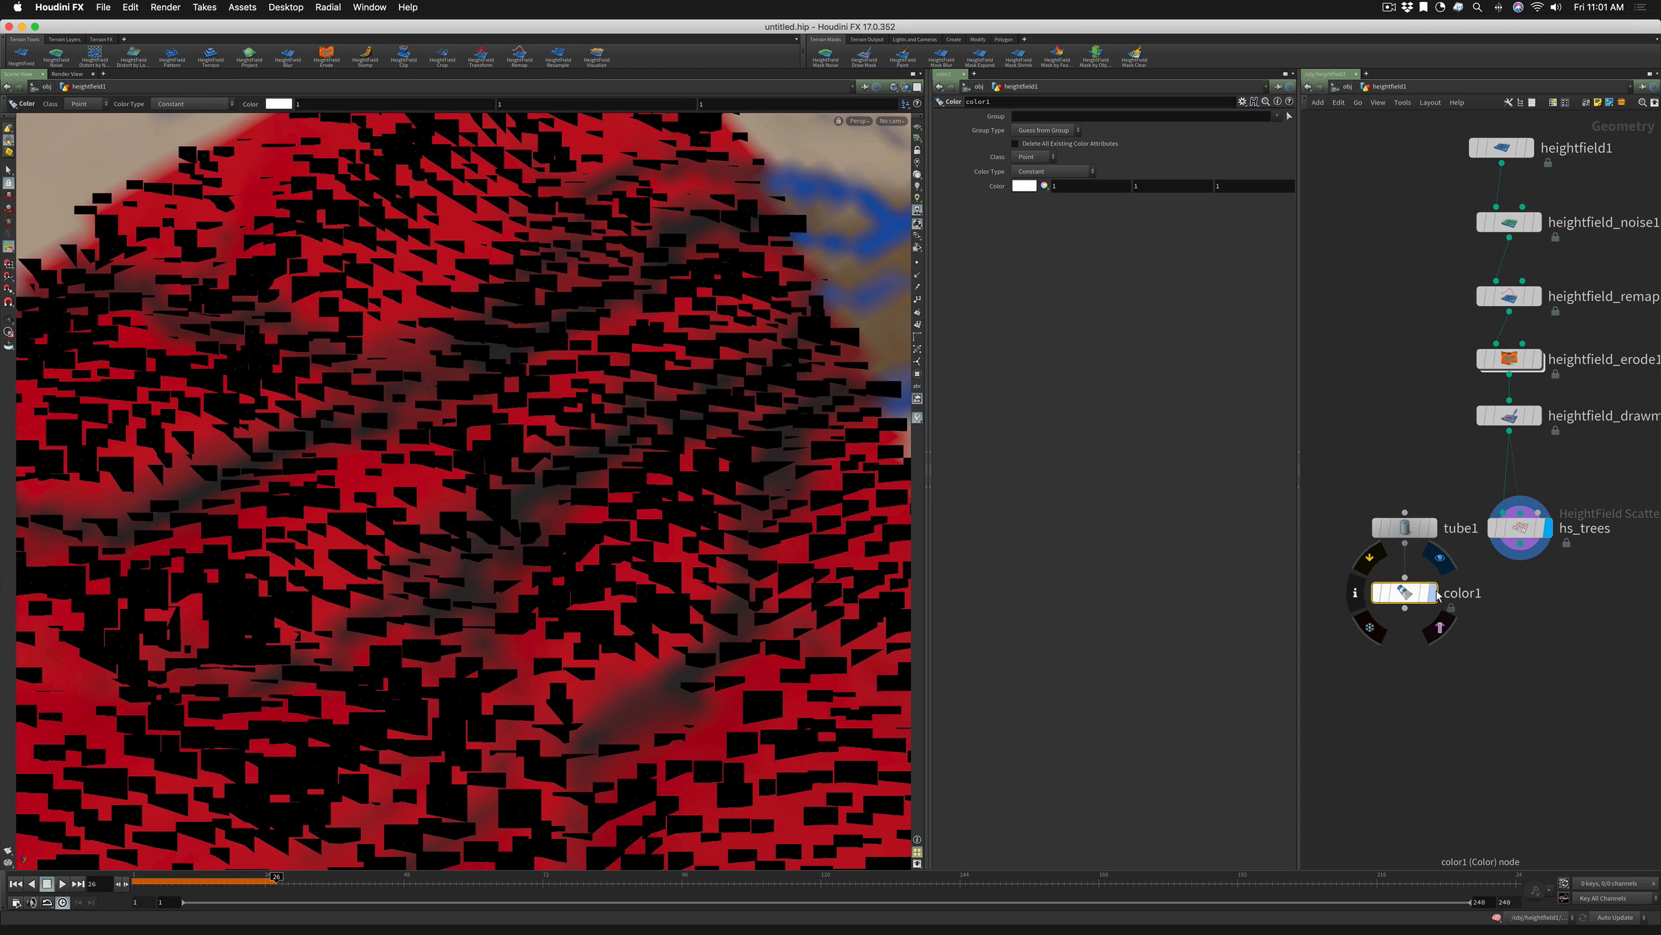
left_click(1431, 593)
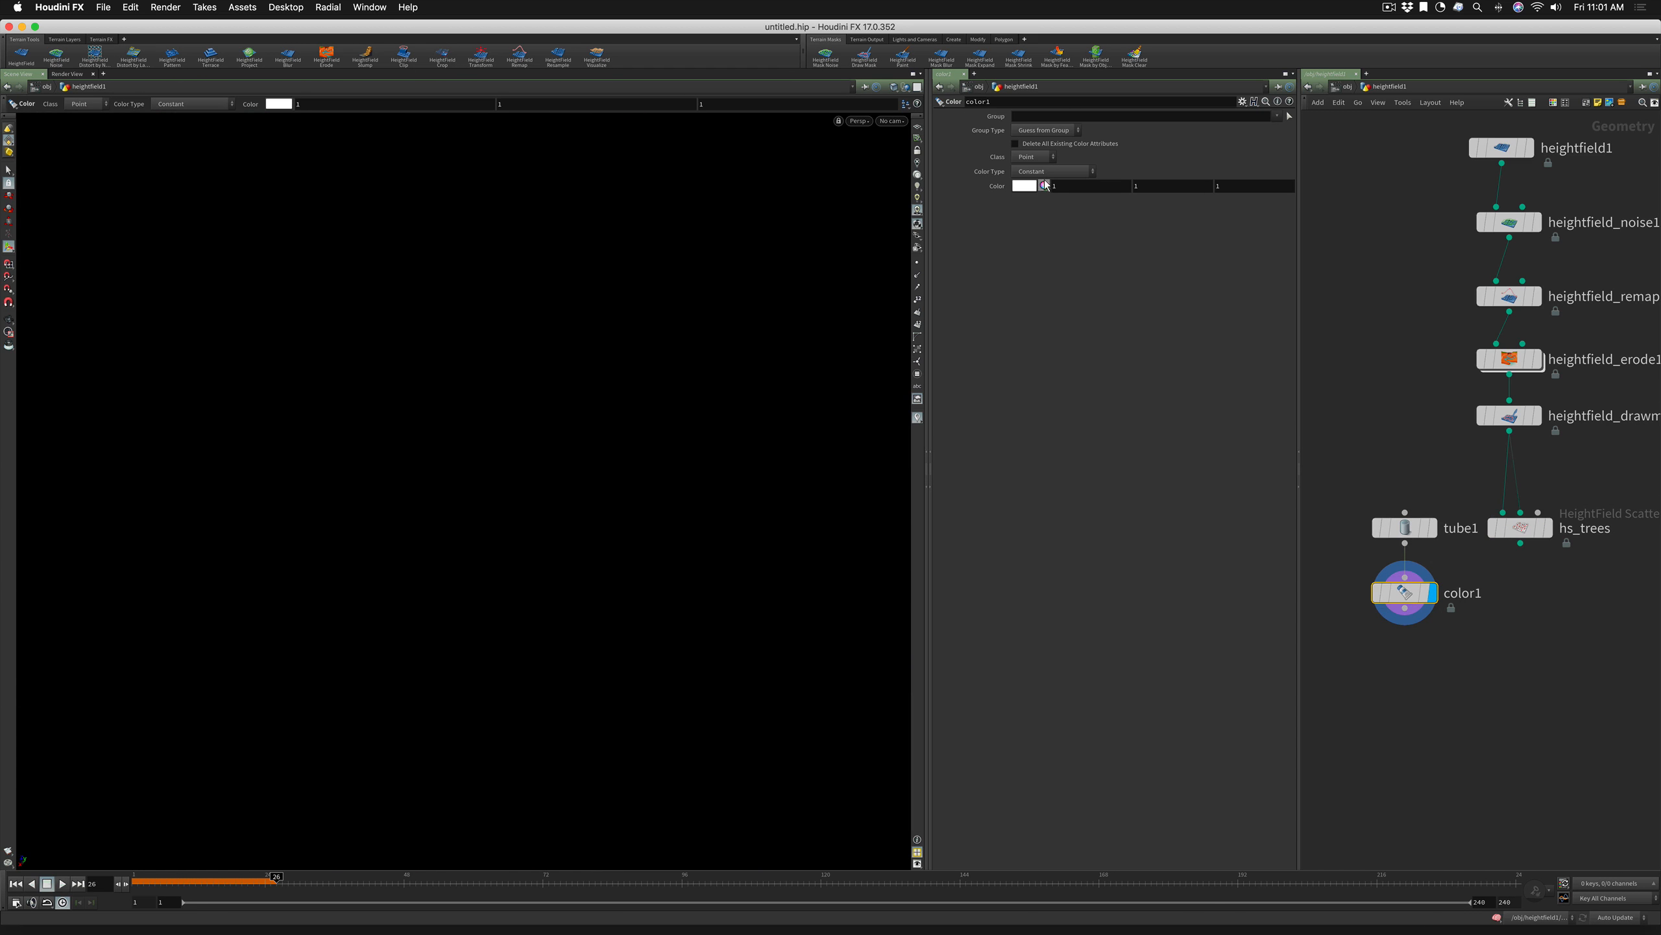
left_click(1024, 186)
left_click(1051, 124)
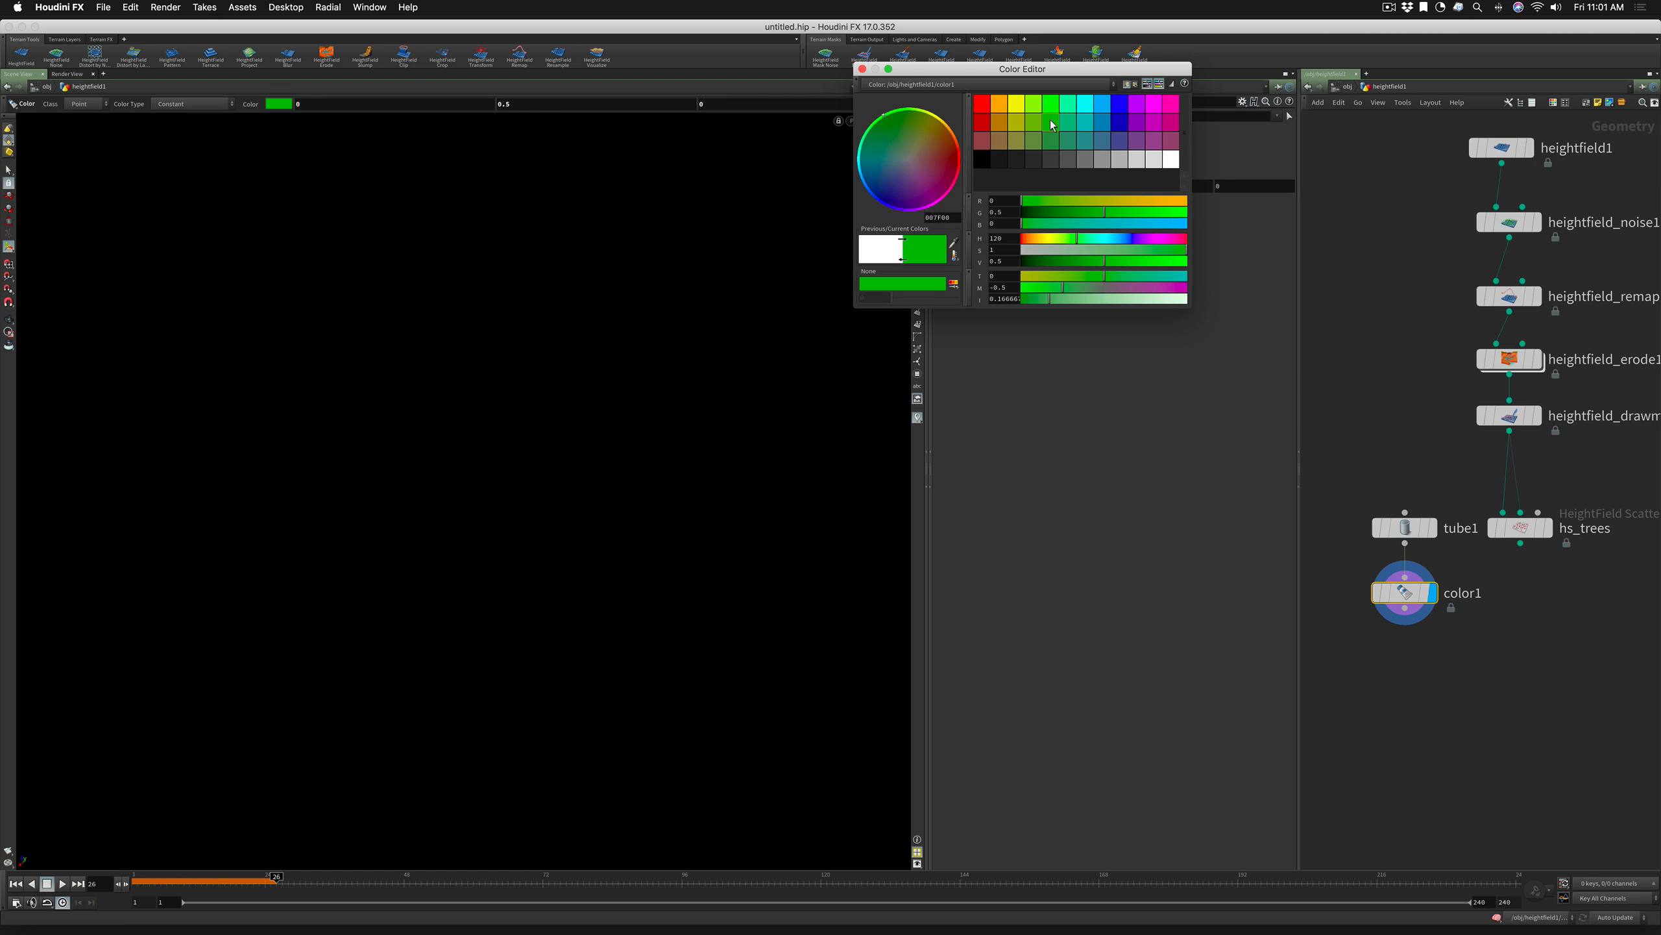
left_click(862, 69)
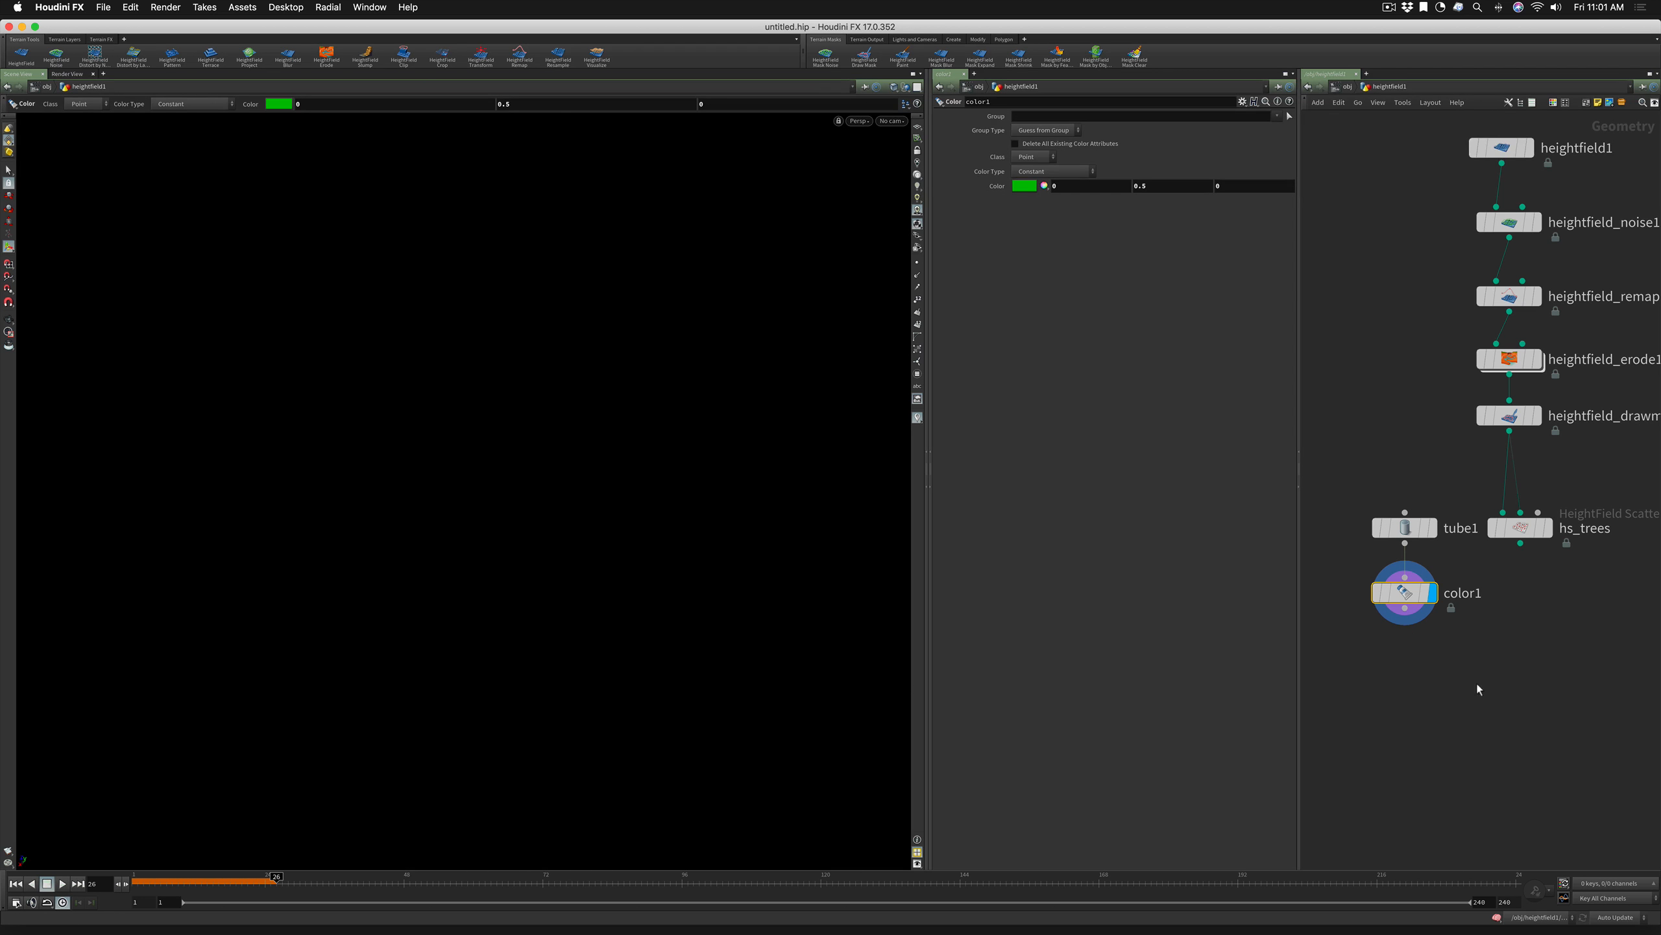
key("Tab")
type("copy")
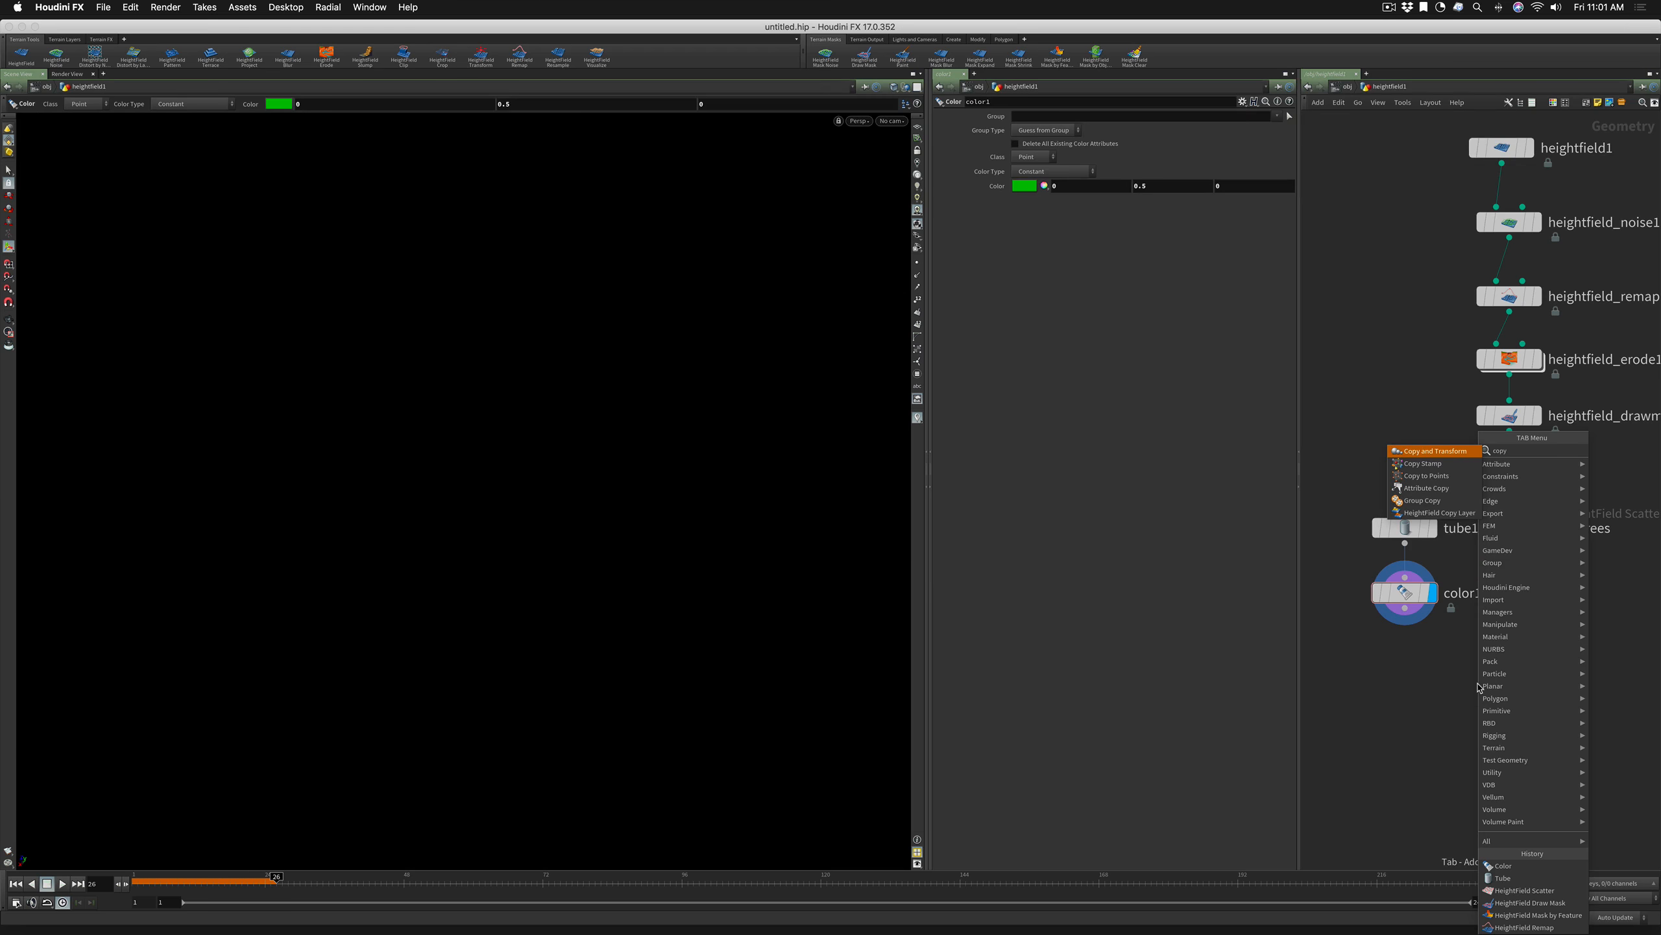
key("Return")
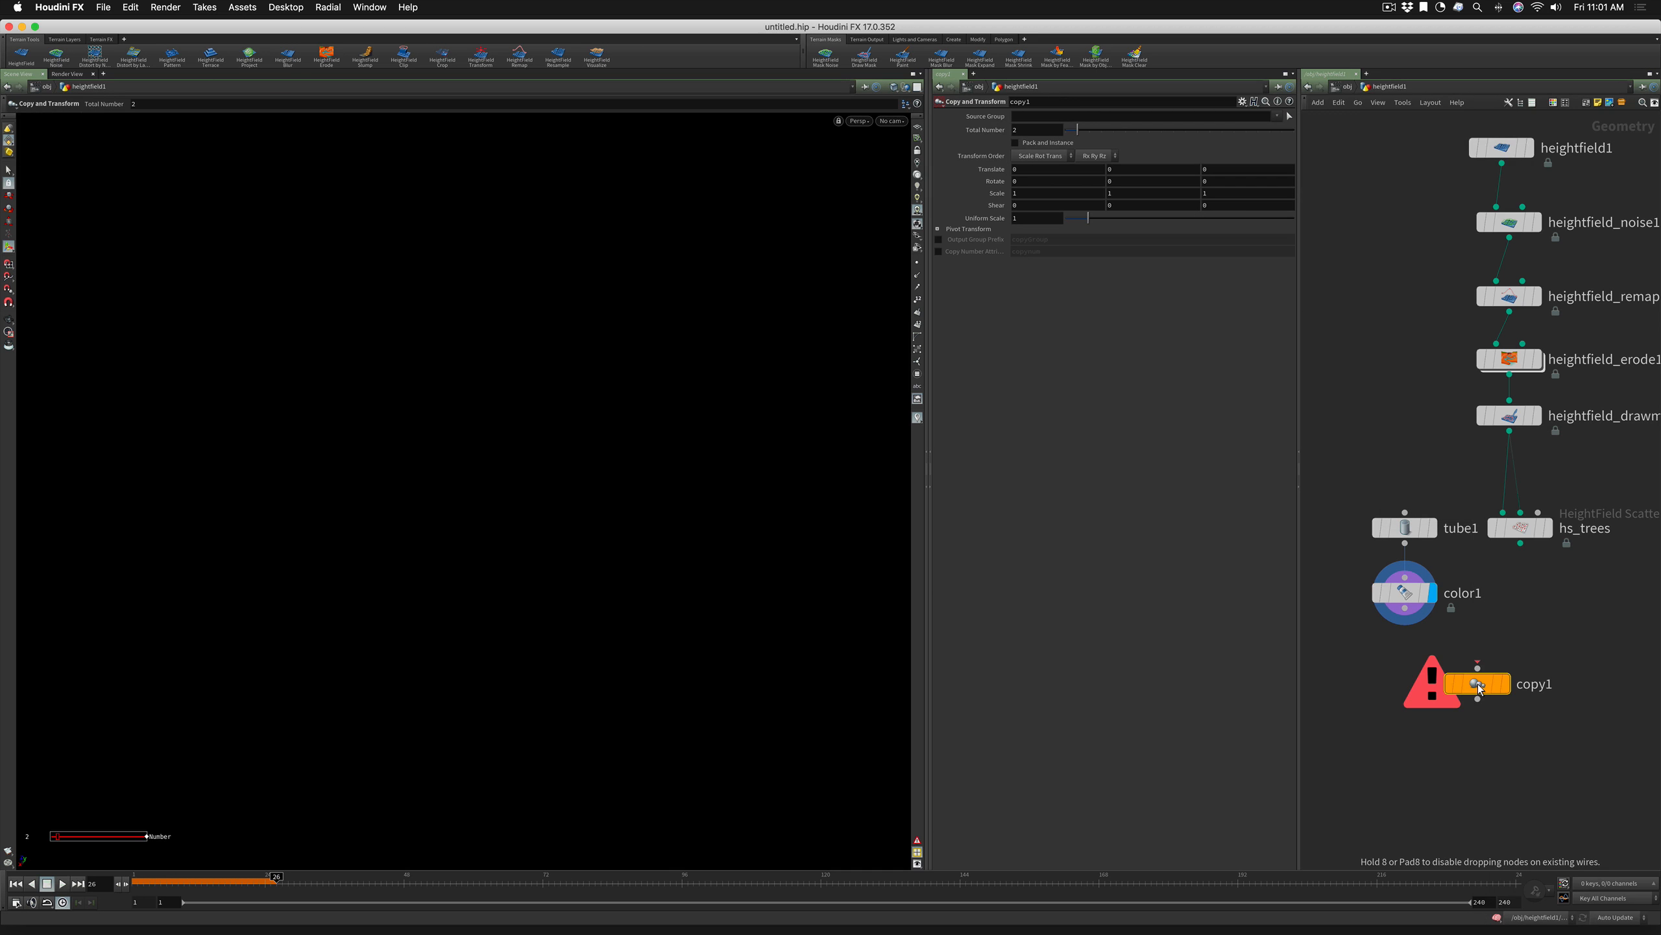
left_click(1481, 688)
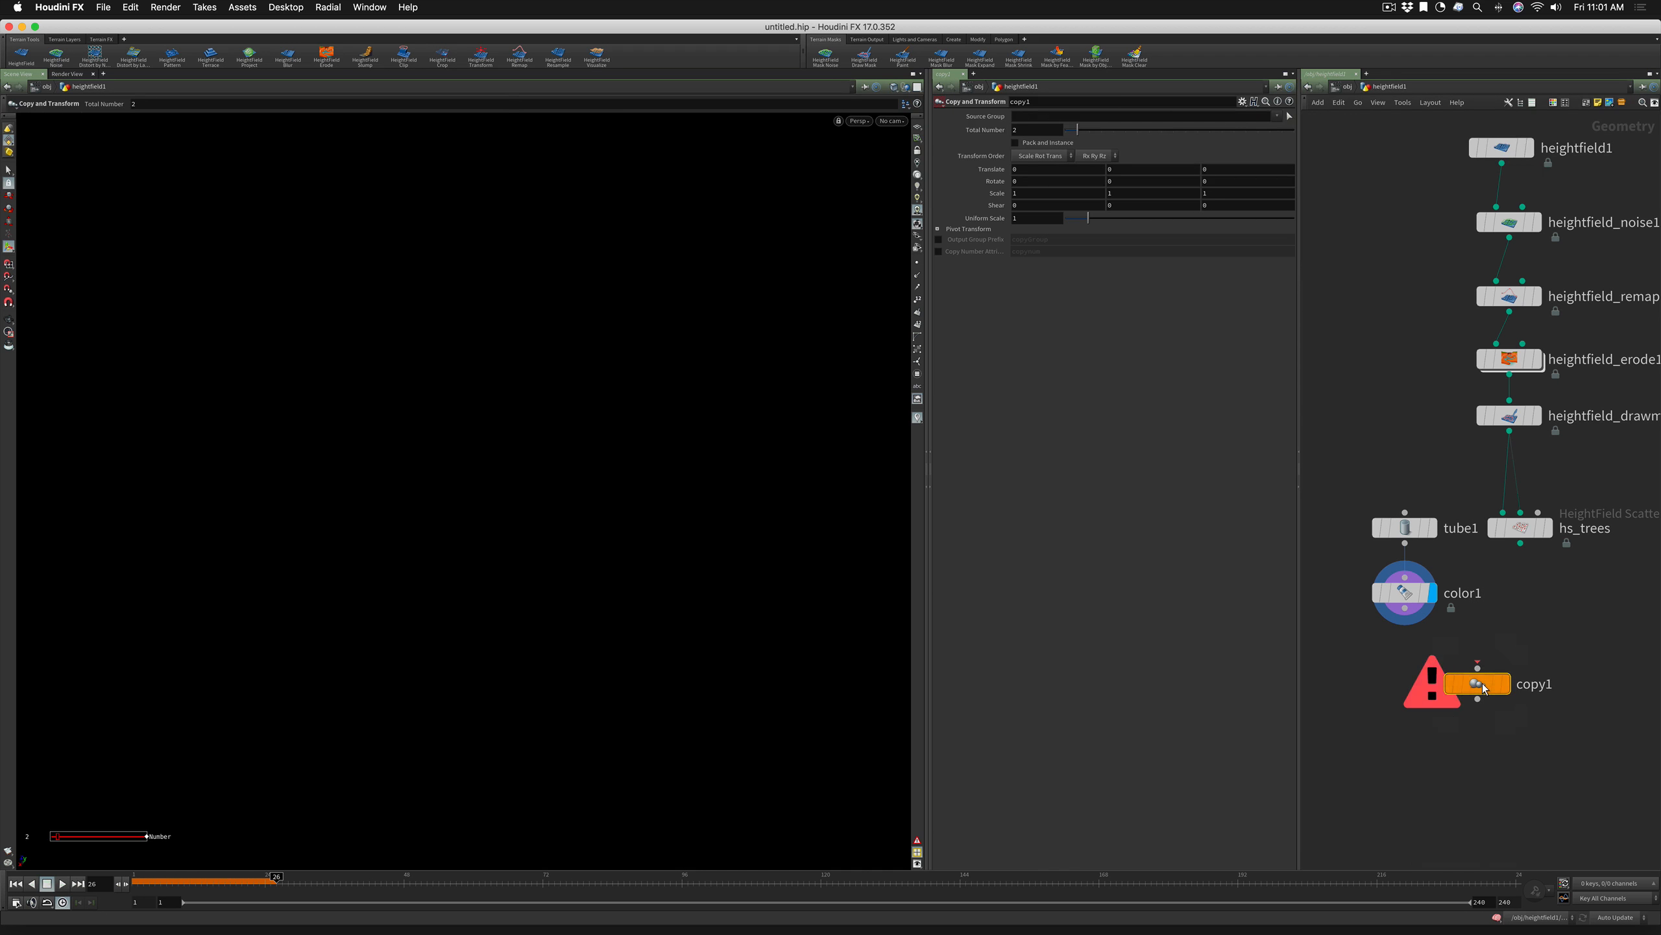
key("Delete")
Add a Copy to Points node fed by color1, connect hs_trees to its target points input, and display it
key("Tab")
type("copy to points")
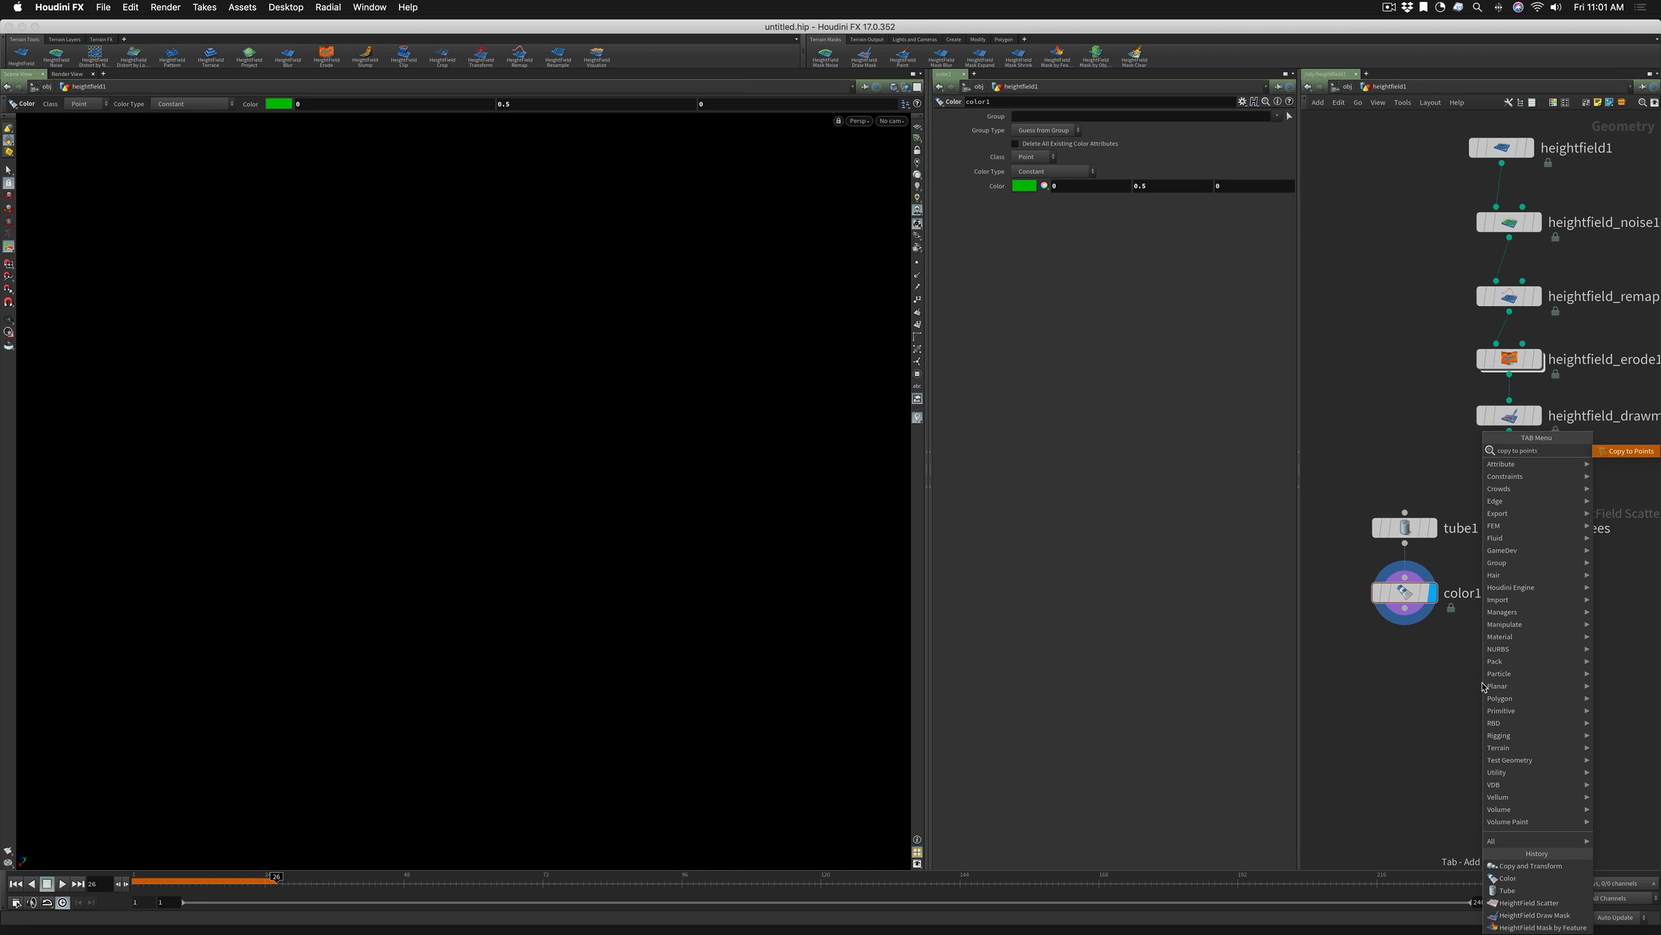
key("Return")
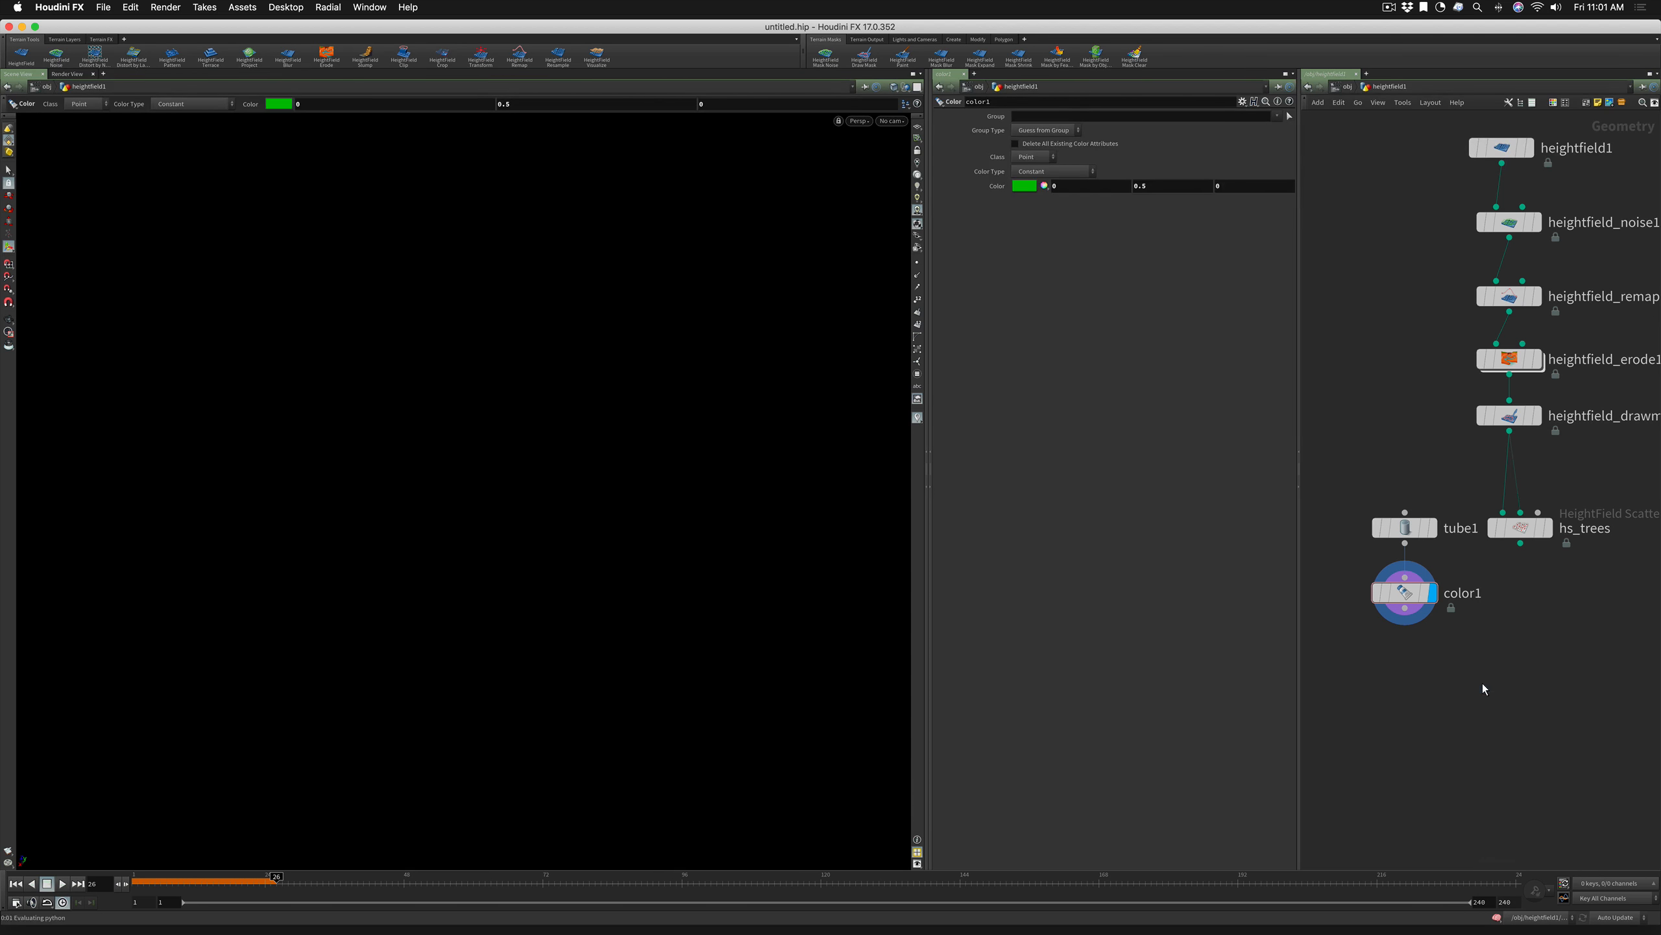
left_click(1482, 683)
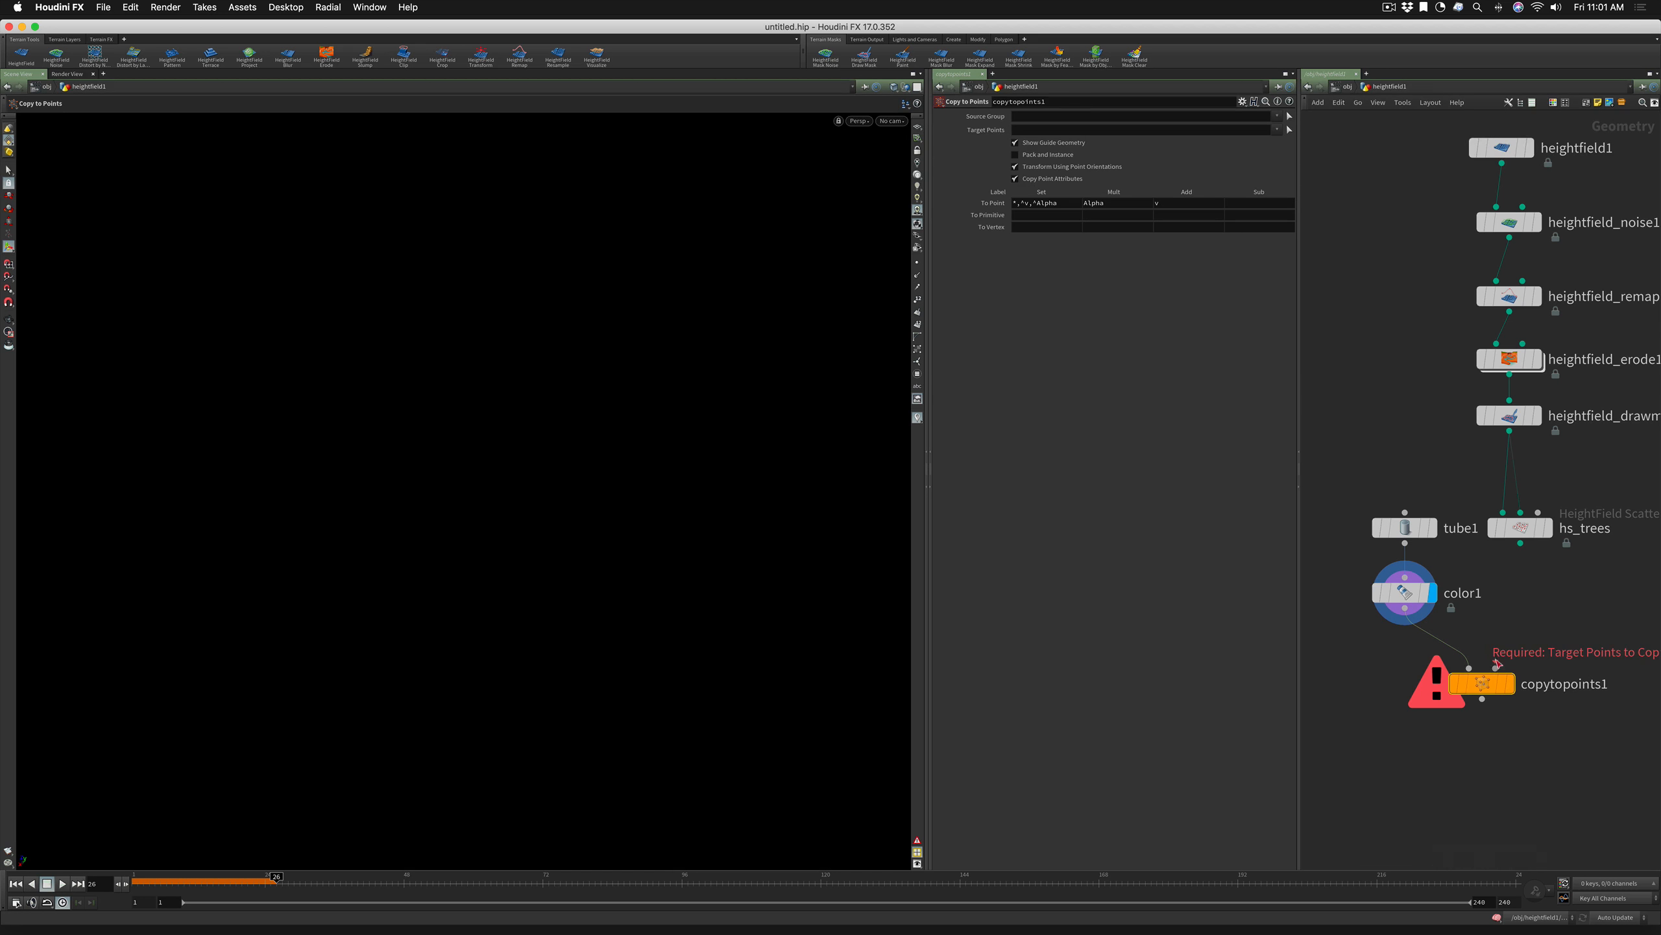
left_click_drag(1520, 543, 1496, 668)
left_click(1513, 681)
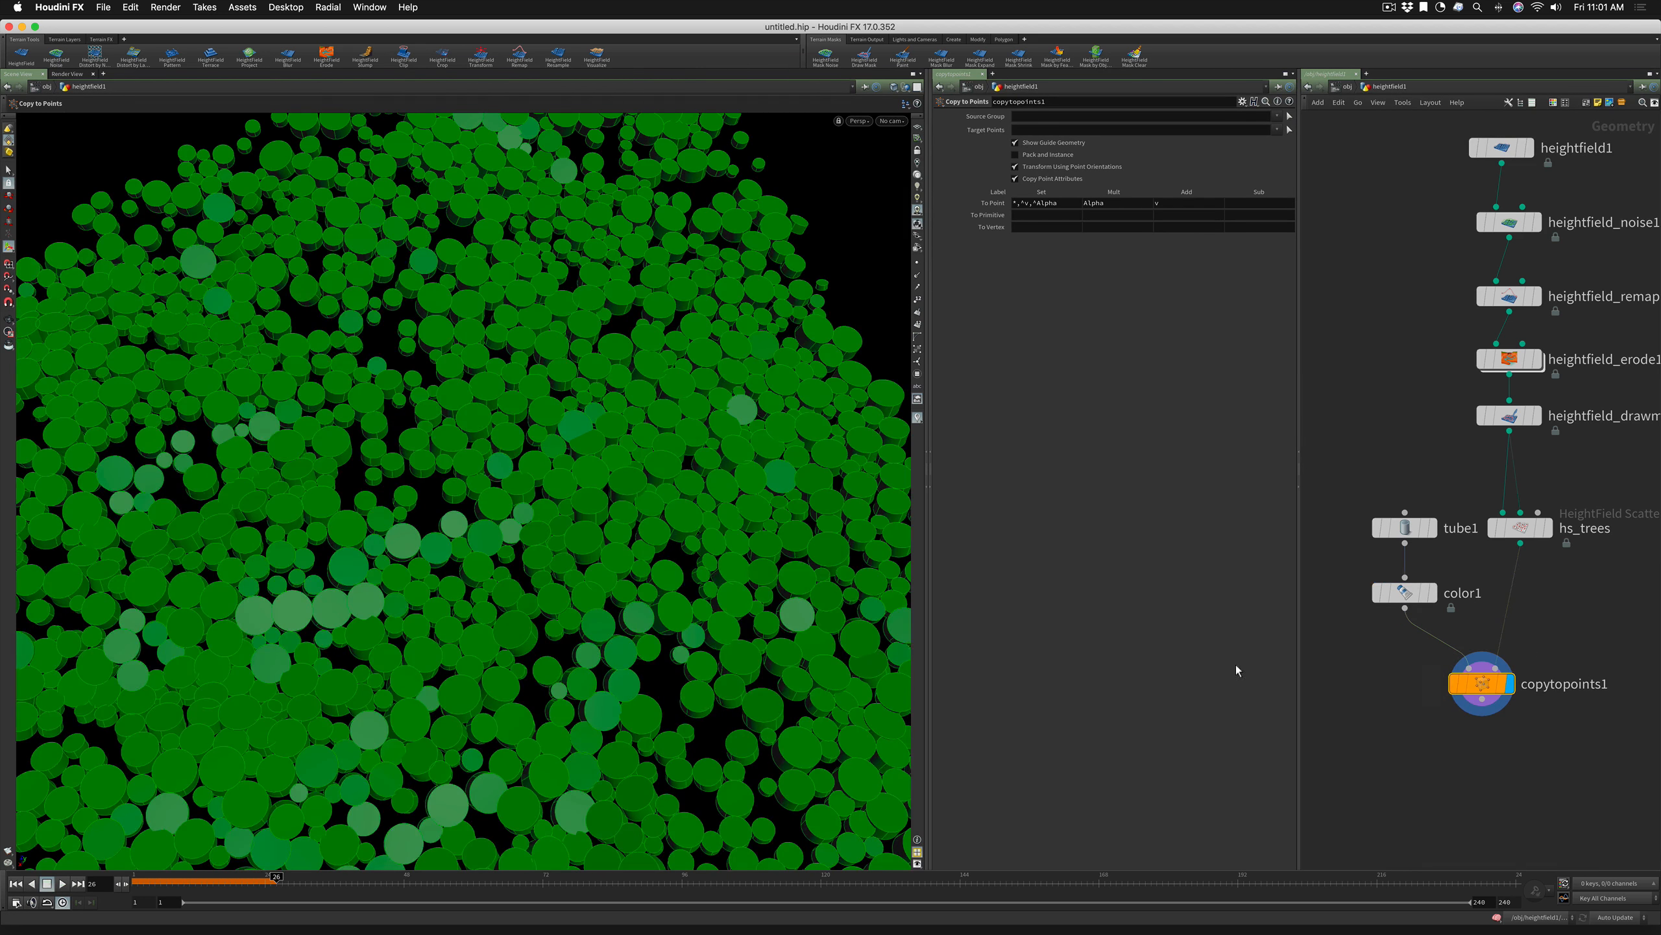
key("Escape")
left_click_drag(709, 591, 633, 579)
key("Return")
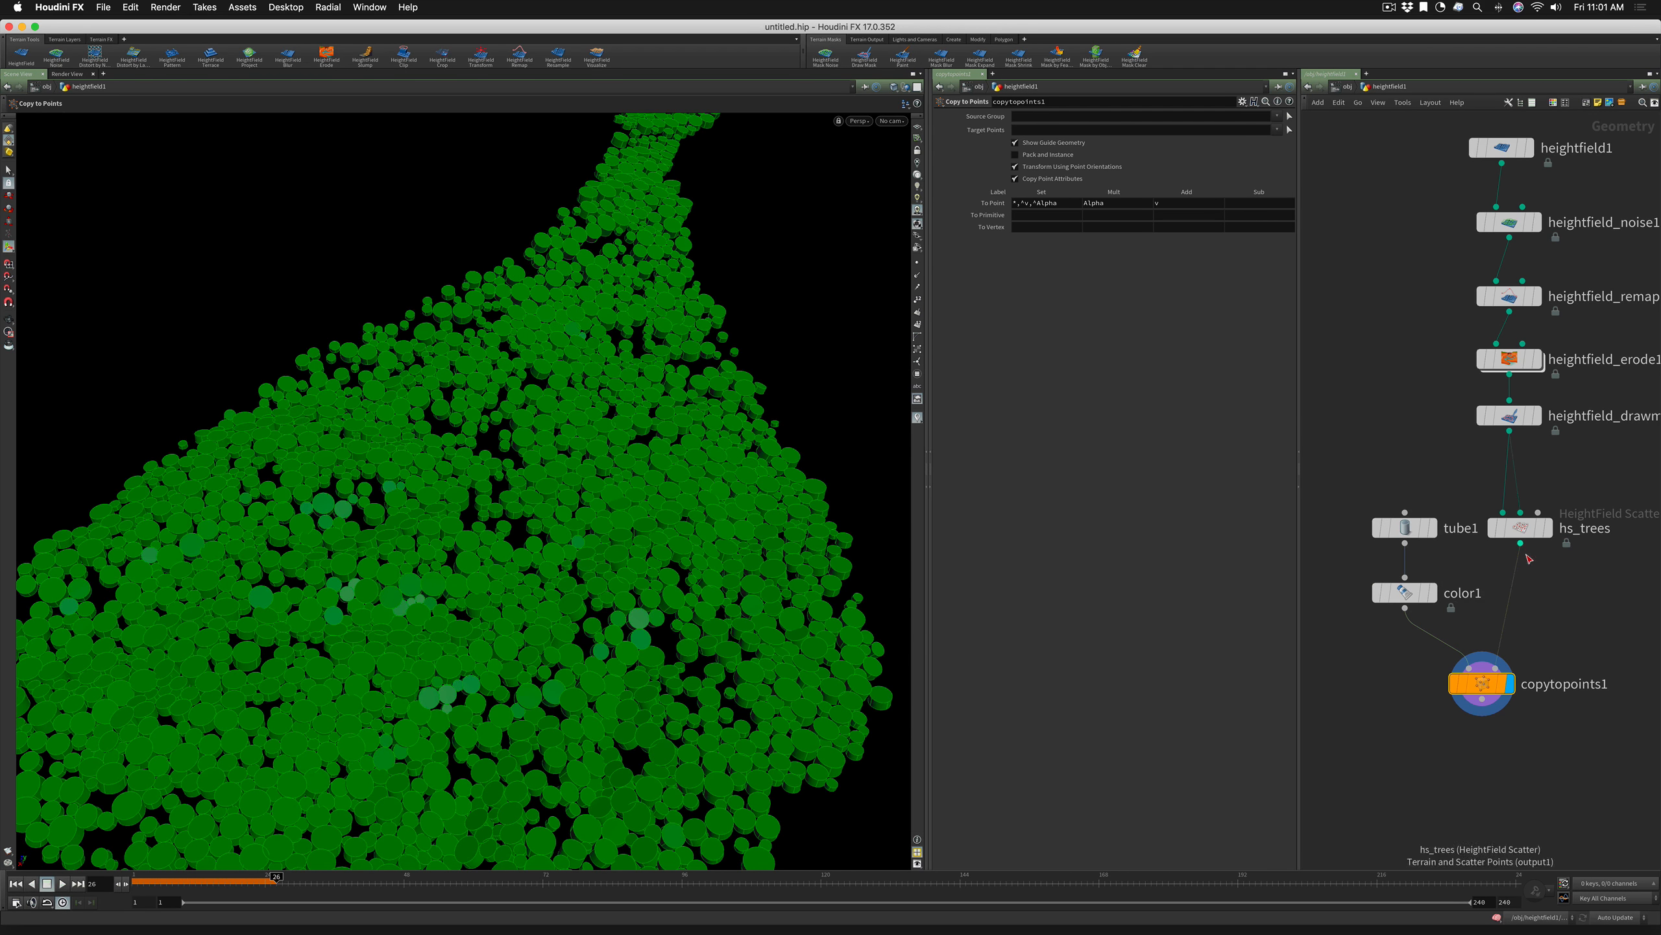
Add a Merge node below copytopoints1 and connect copytopoints1 and hs_trees to its input
key("Tab")
type("merge")
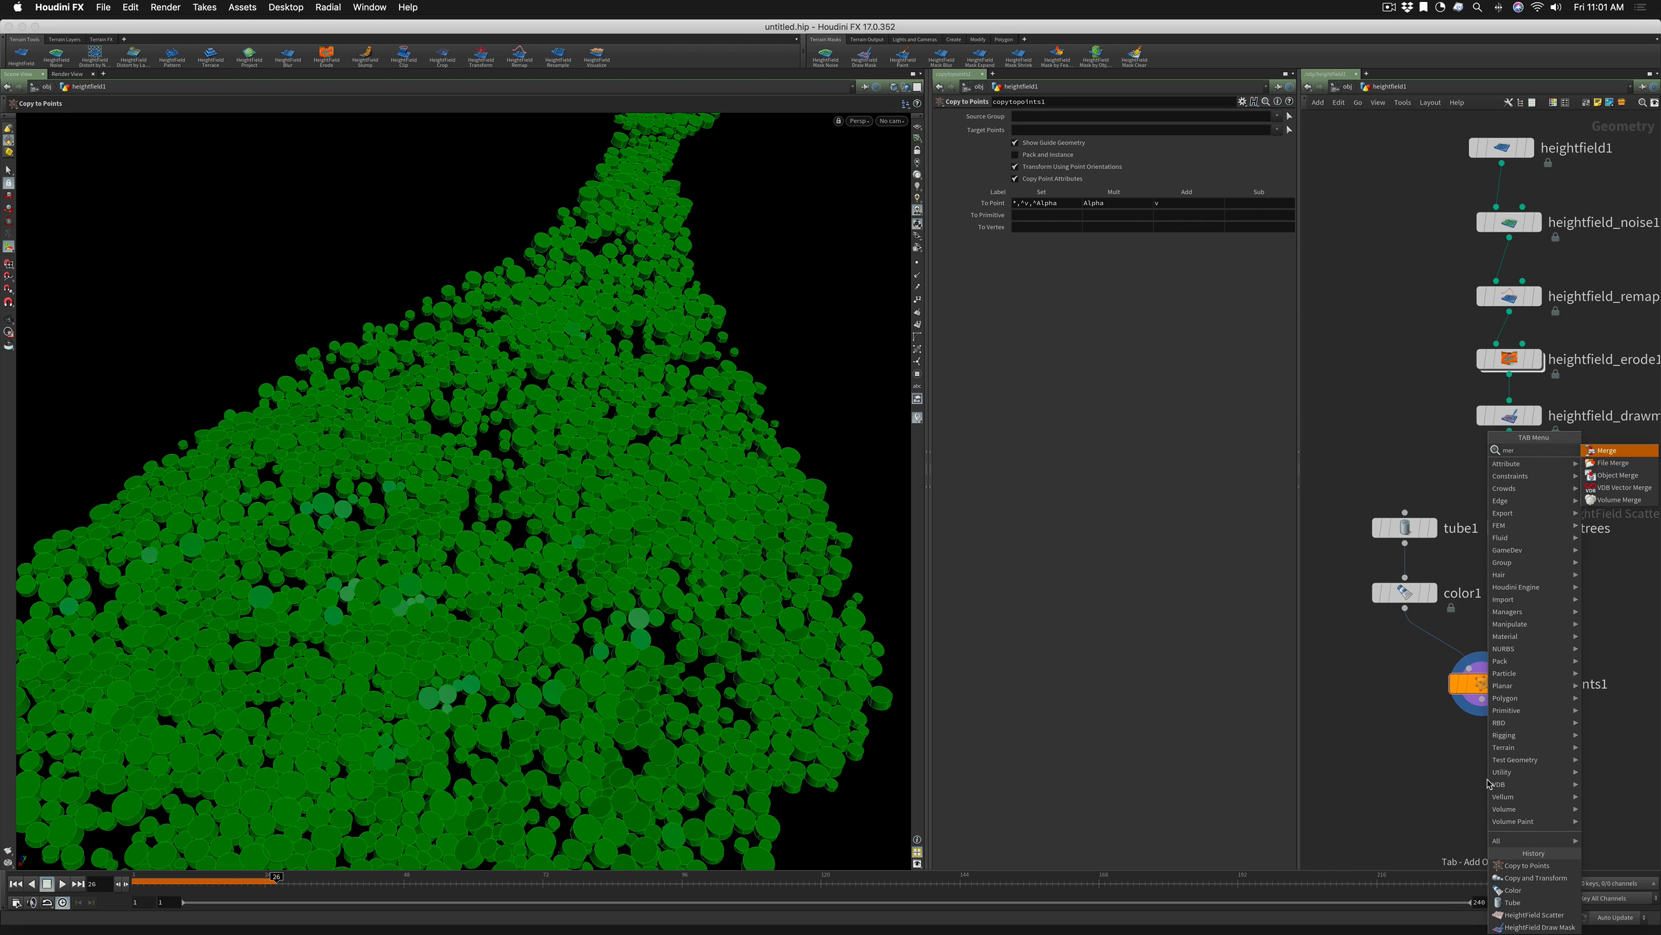
key("Return")
left_click(1490, 785)
left_click(1483, 699)
left_click(1484, 764)
left_click(1520, 544)
left_click(1483, 764)
Align copytopoints1, tube1 and color1 in a tidier column beside hs_trees and display merge1
left_click_drag(1479, 692, 1402, 688)
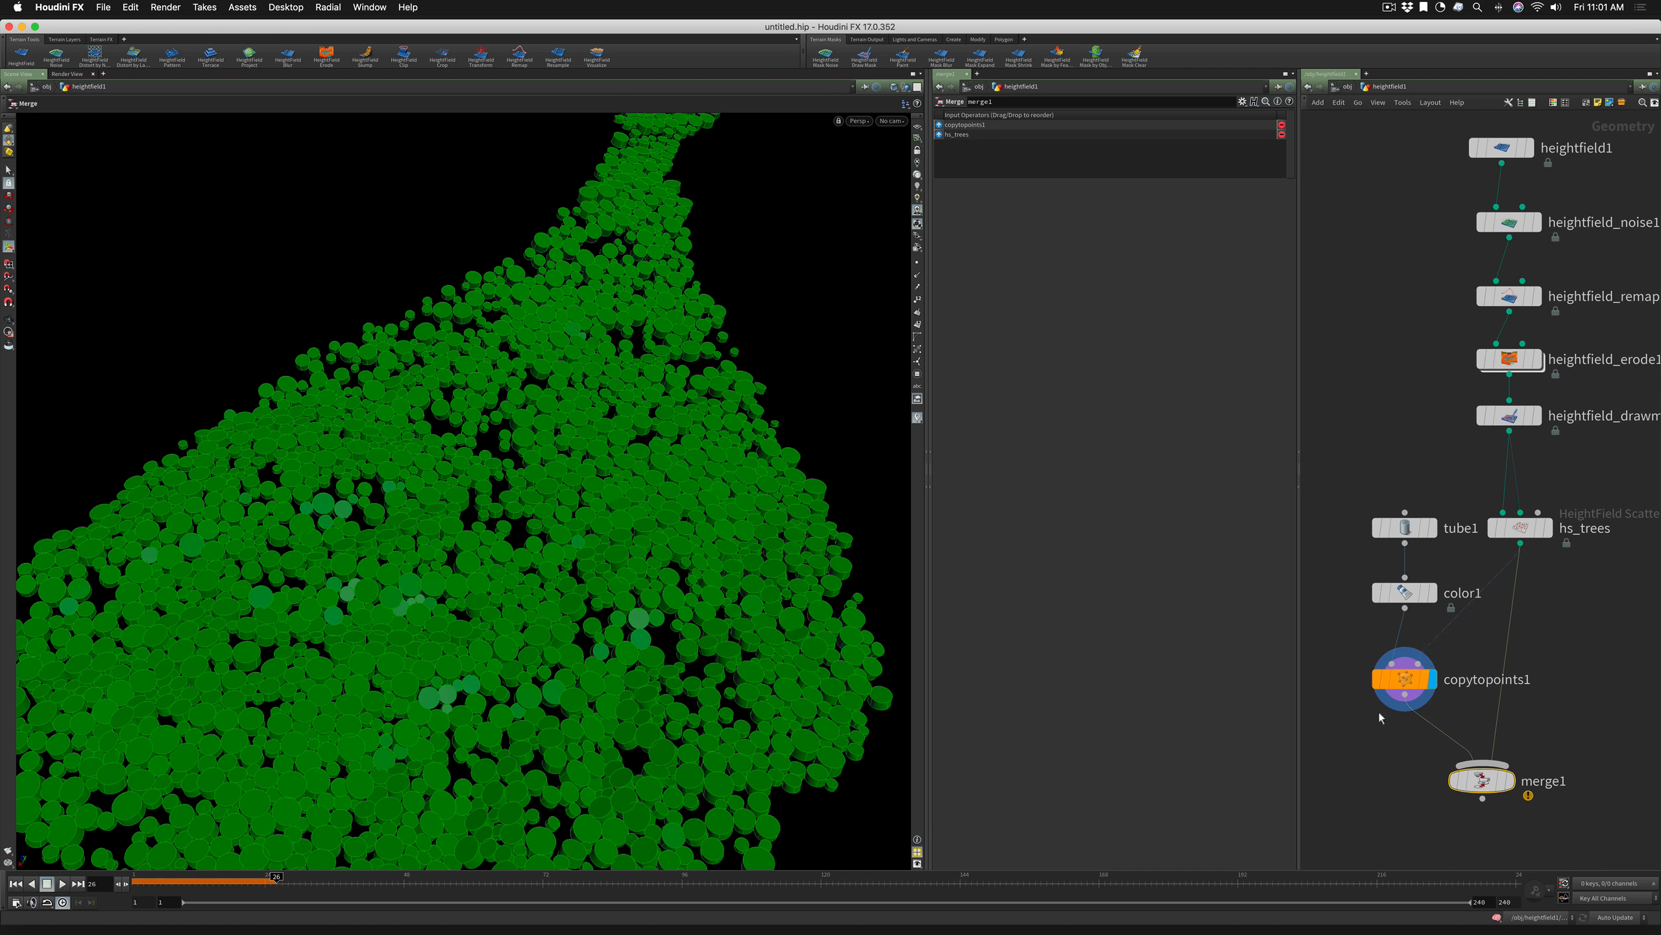
left_click_drag(1439, 605, 1348, 475)
left_click_drag(1417, 593, 1389, 594)
left_click(1509, 780)
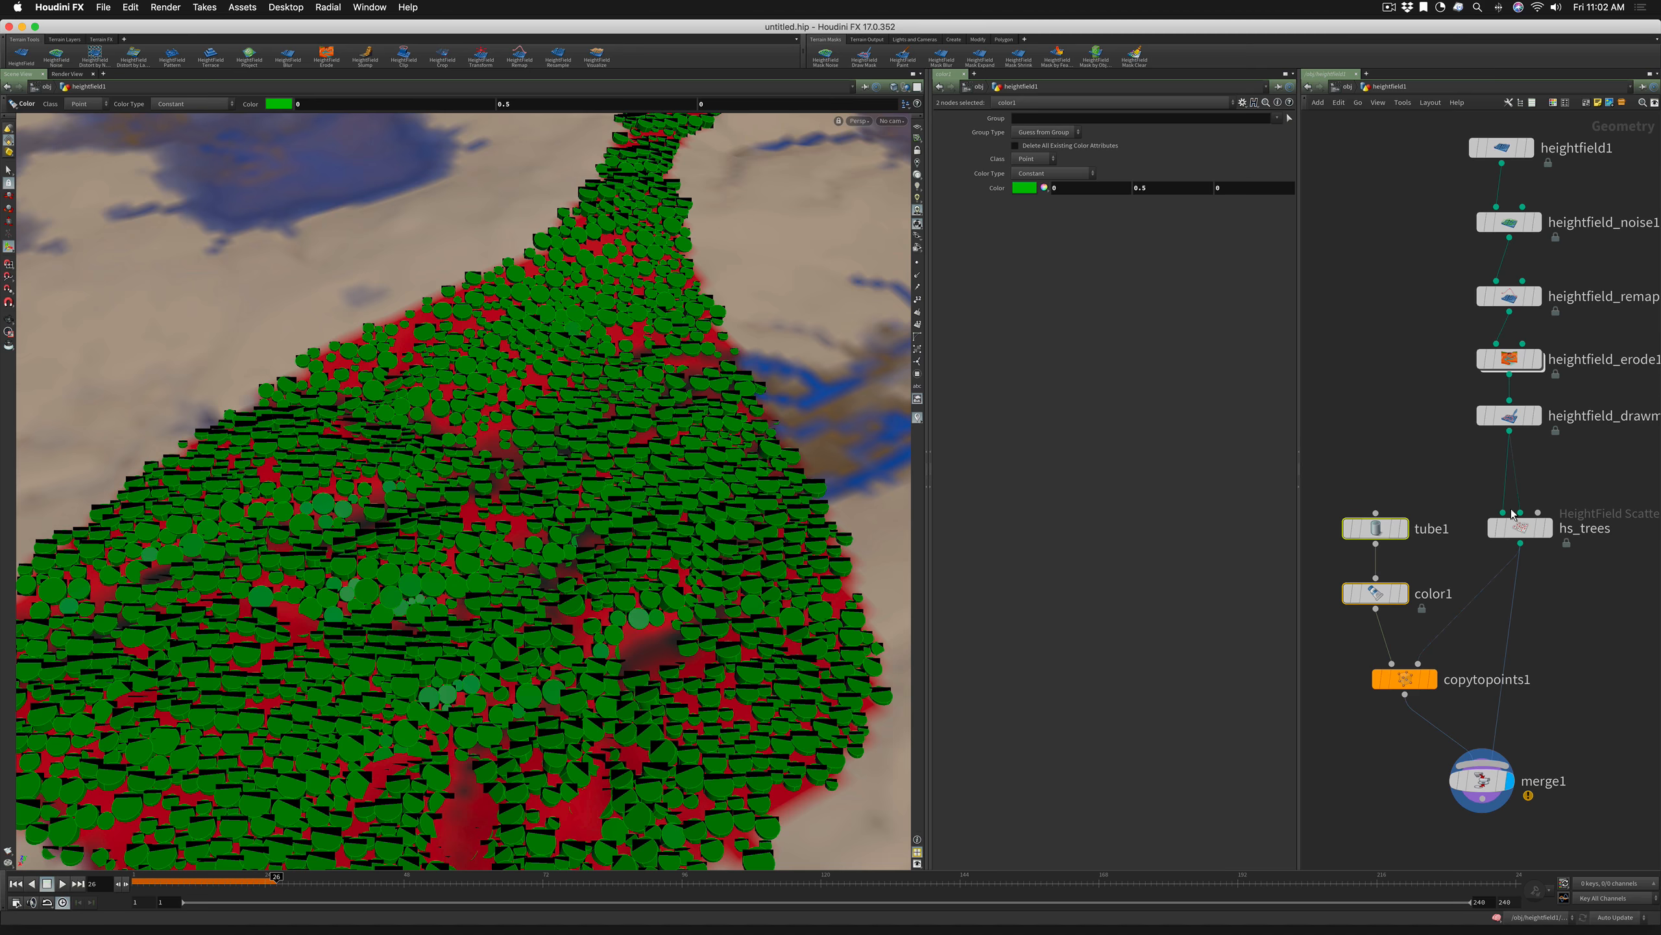
Try hs_trees Falloff values of 0 and 0.437, inspecting the spacing of the scattered tubes
left_click(1520, 528)
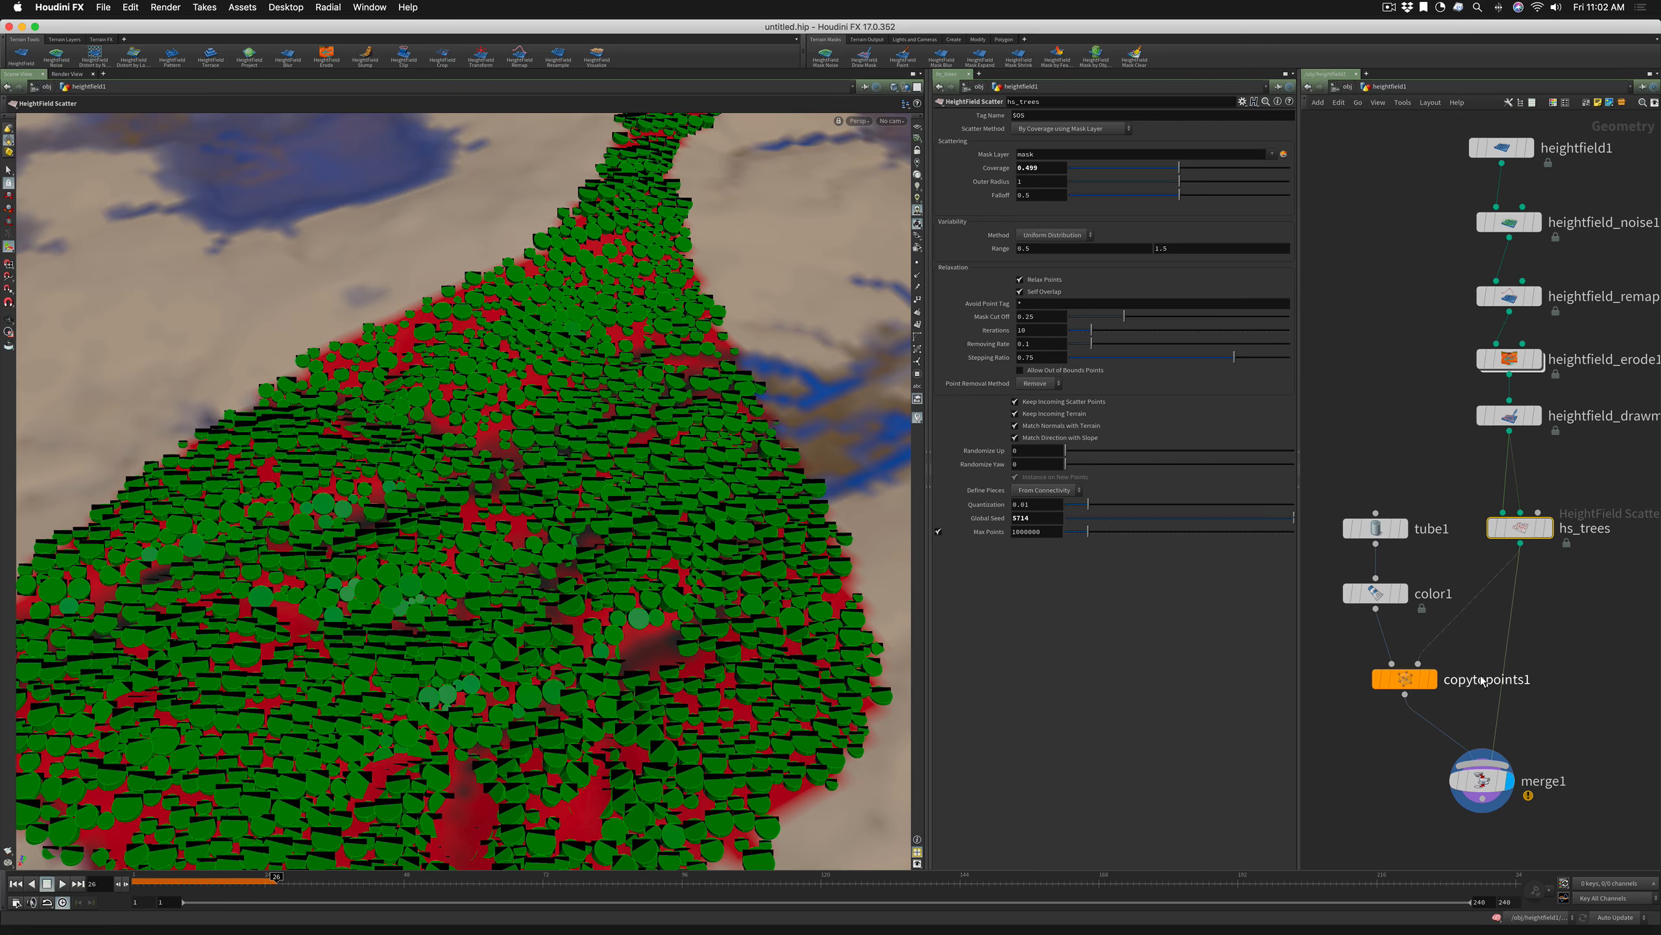
left_click(1376, 529)
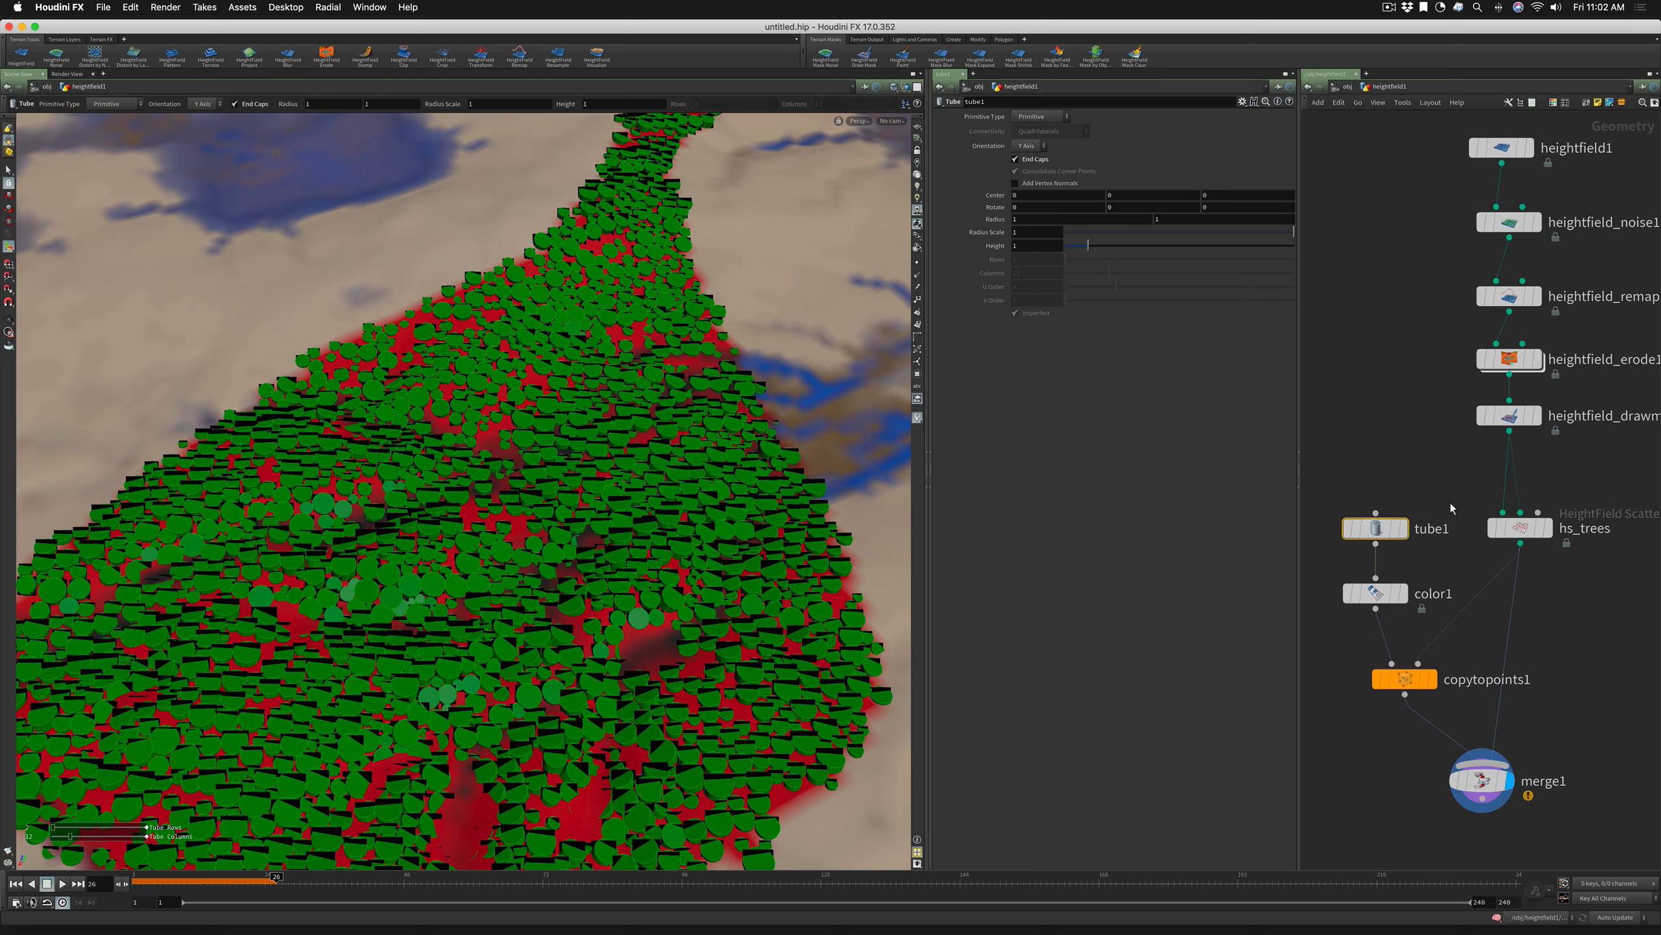
left_click(1518, 526)
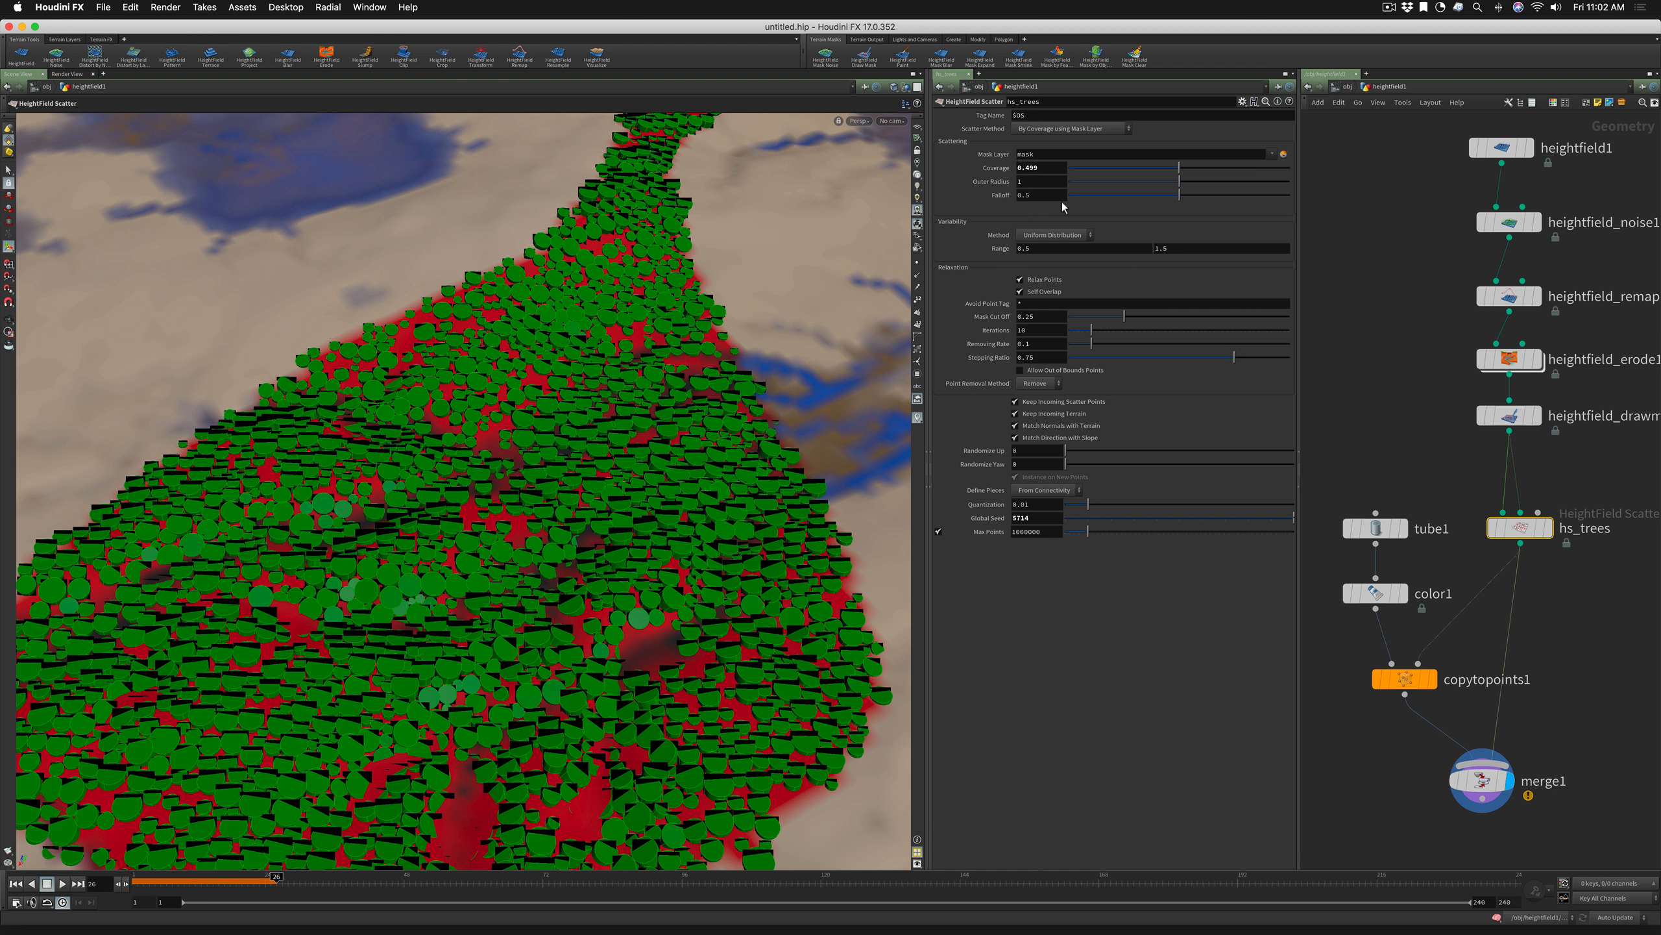
left_click_drag(1181, 196, 997, 201)
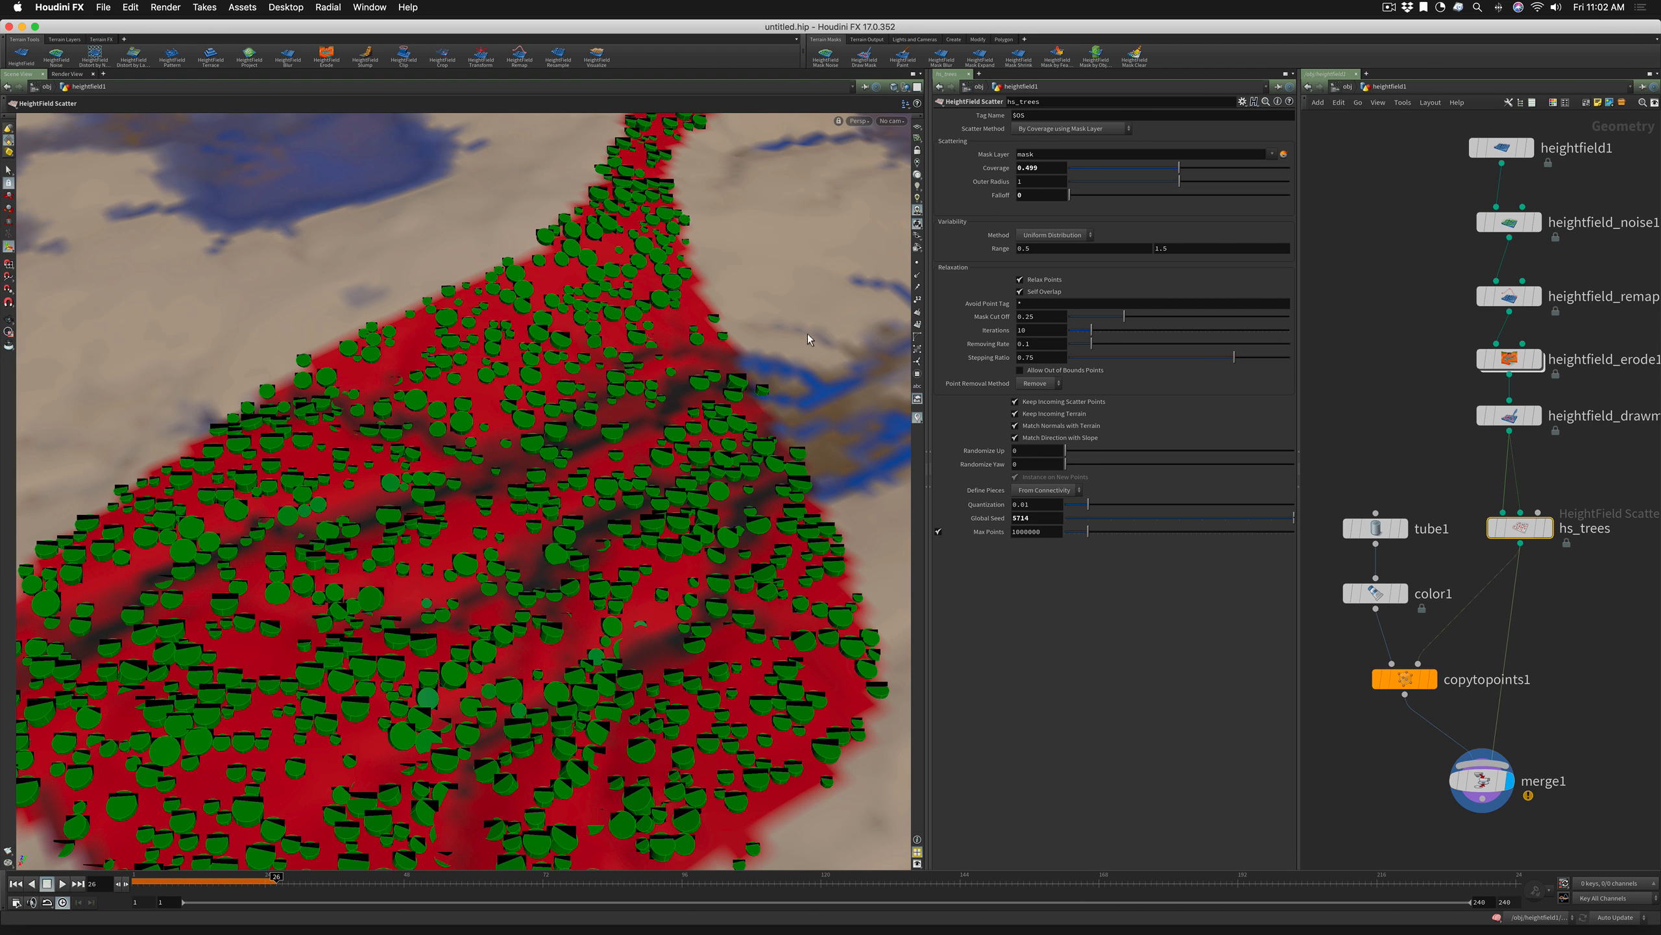
key("space")
left_click_drag(499, 469, 596, 517)
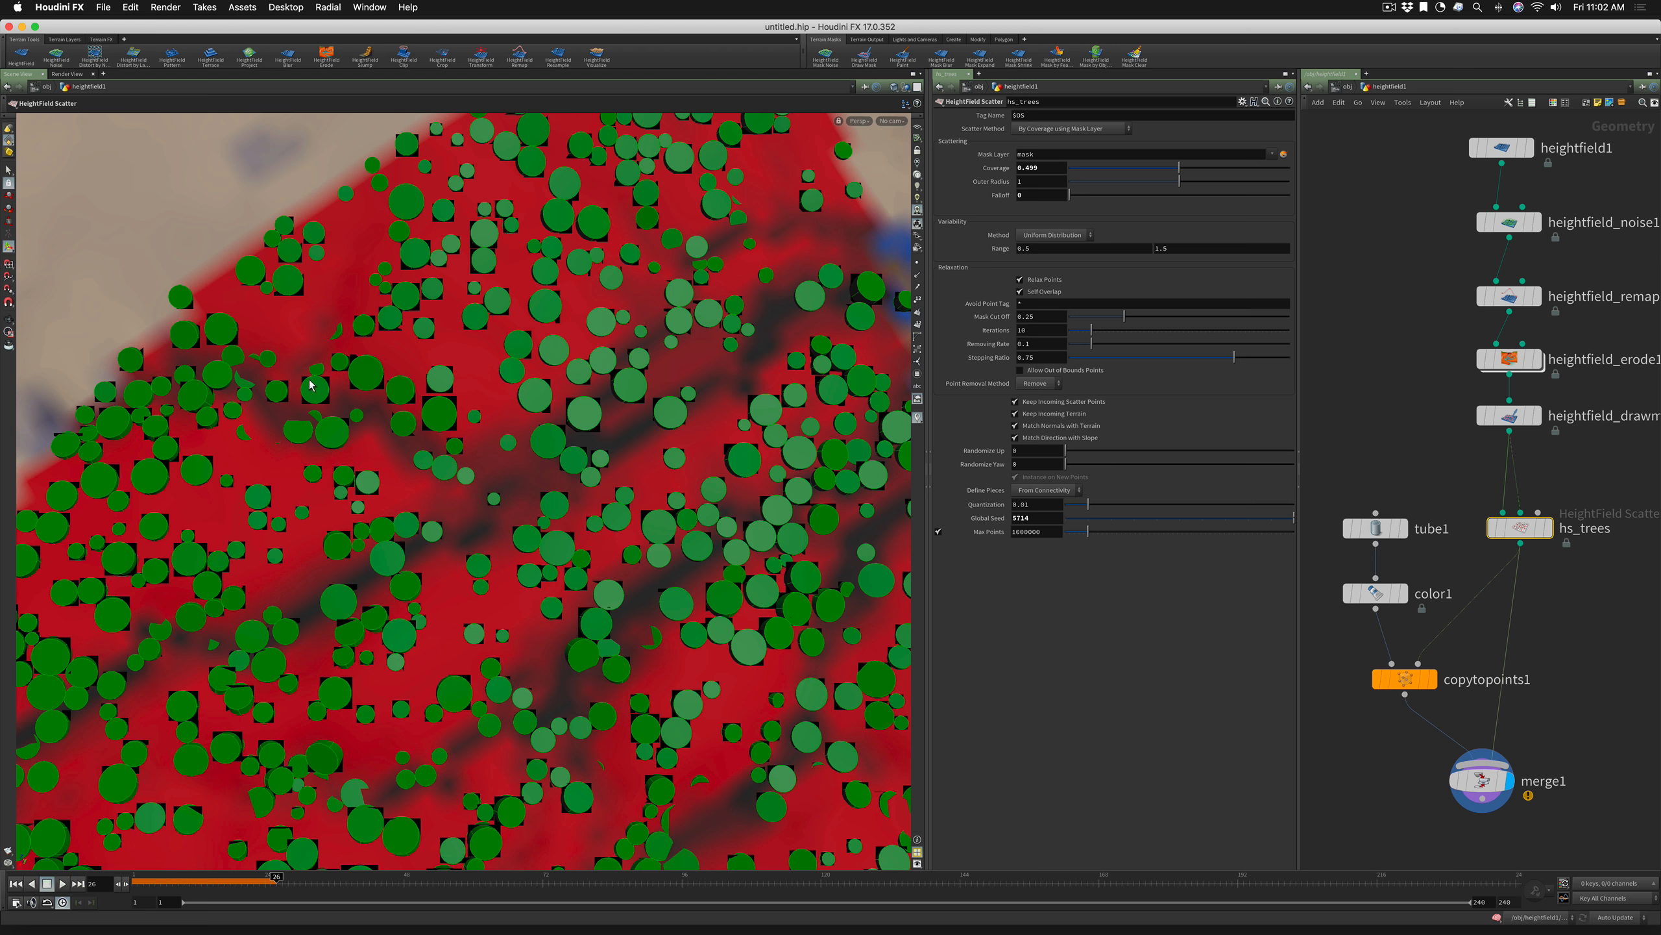
left_click_drag(410, 423, 590, 416)
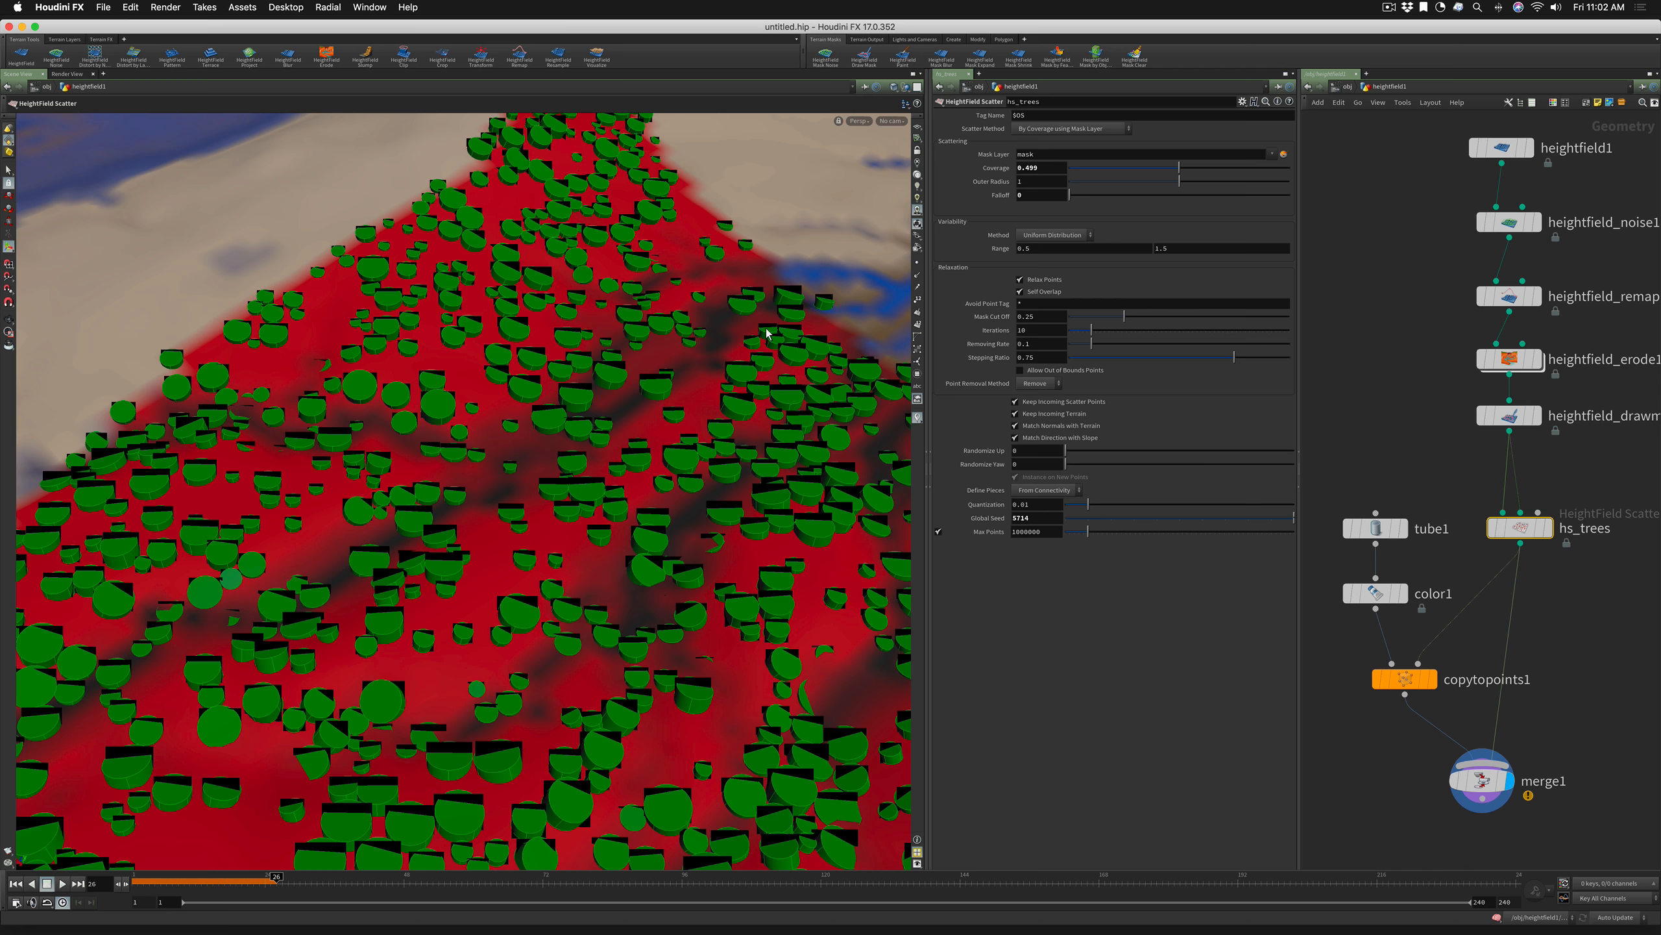
left_click_drag(1069, 195, 1165, 200)
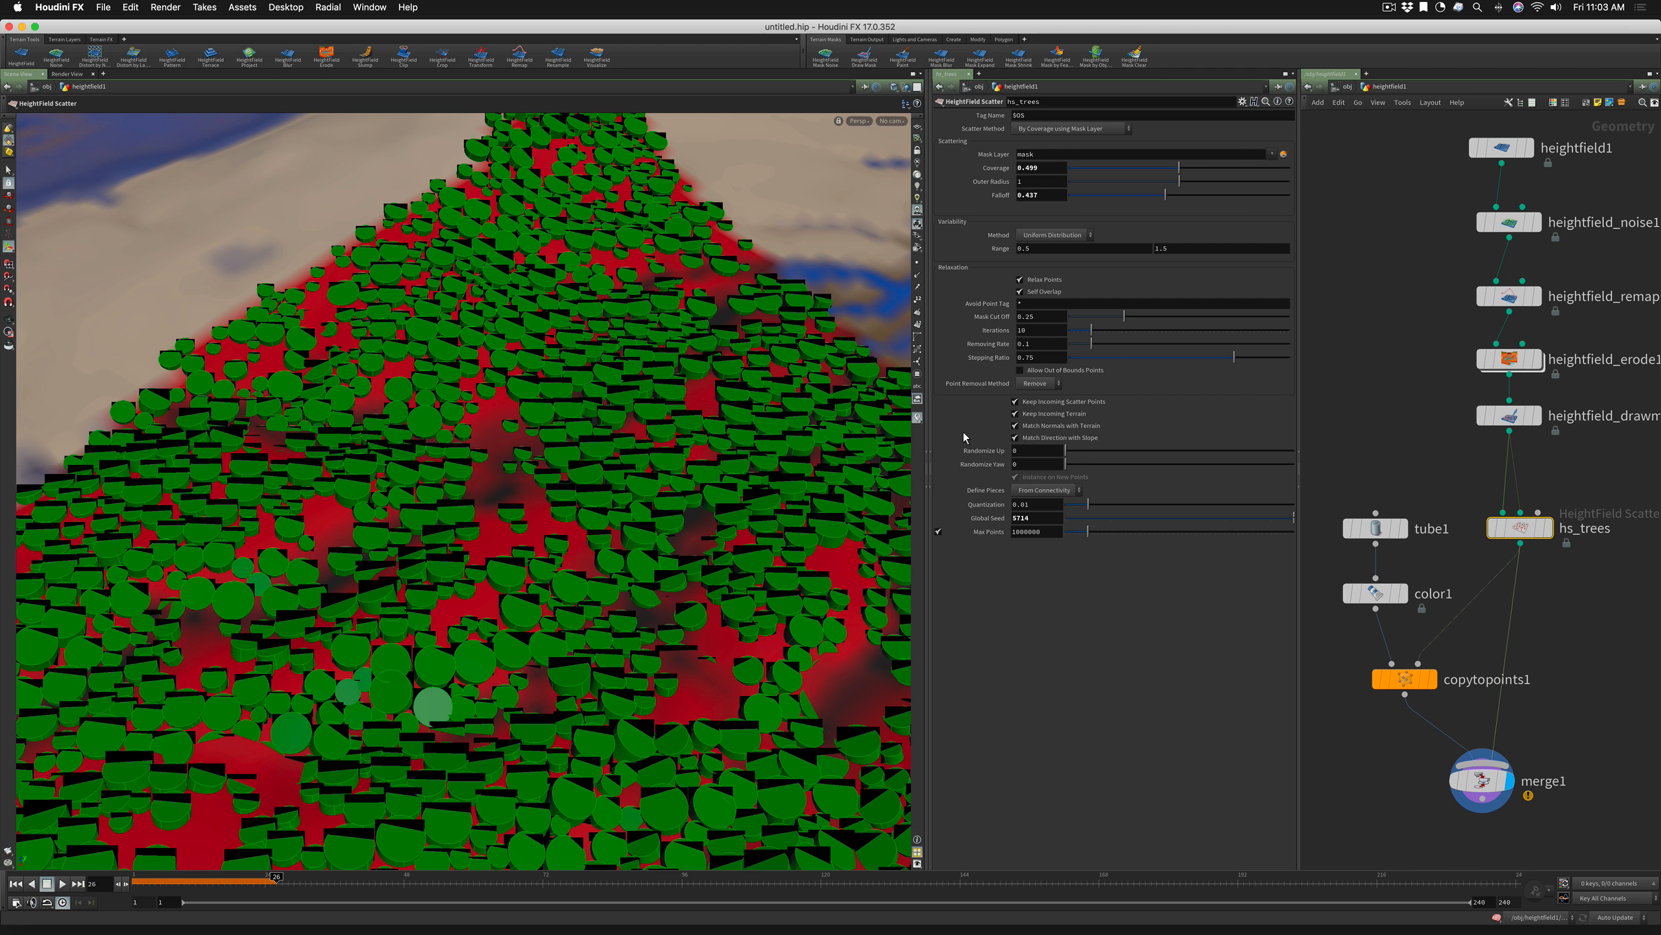
Compare the hs_trees scatter with Relax Points and Self Overlap each turned off and back on
left_click(1019, 280)
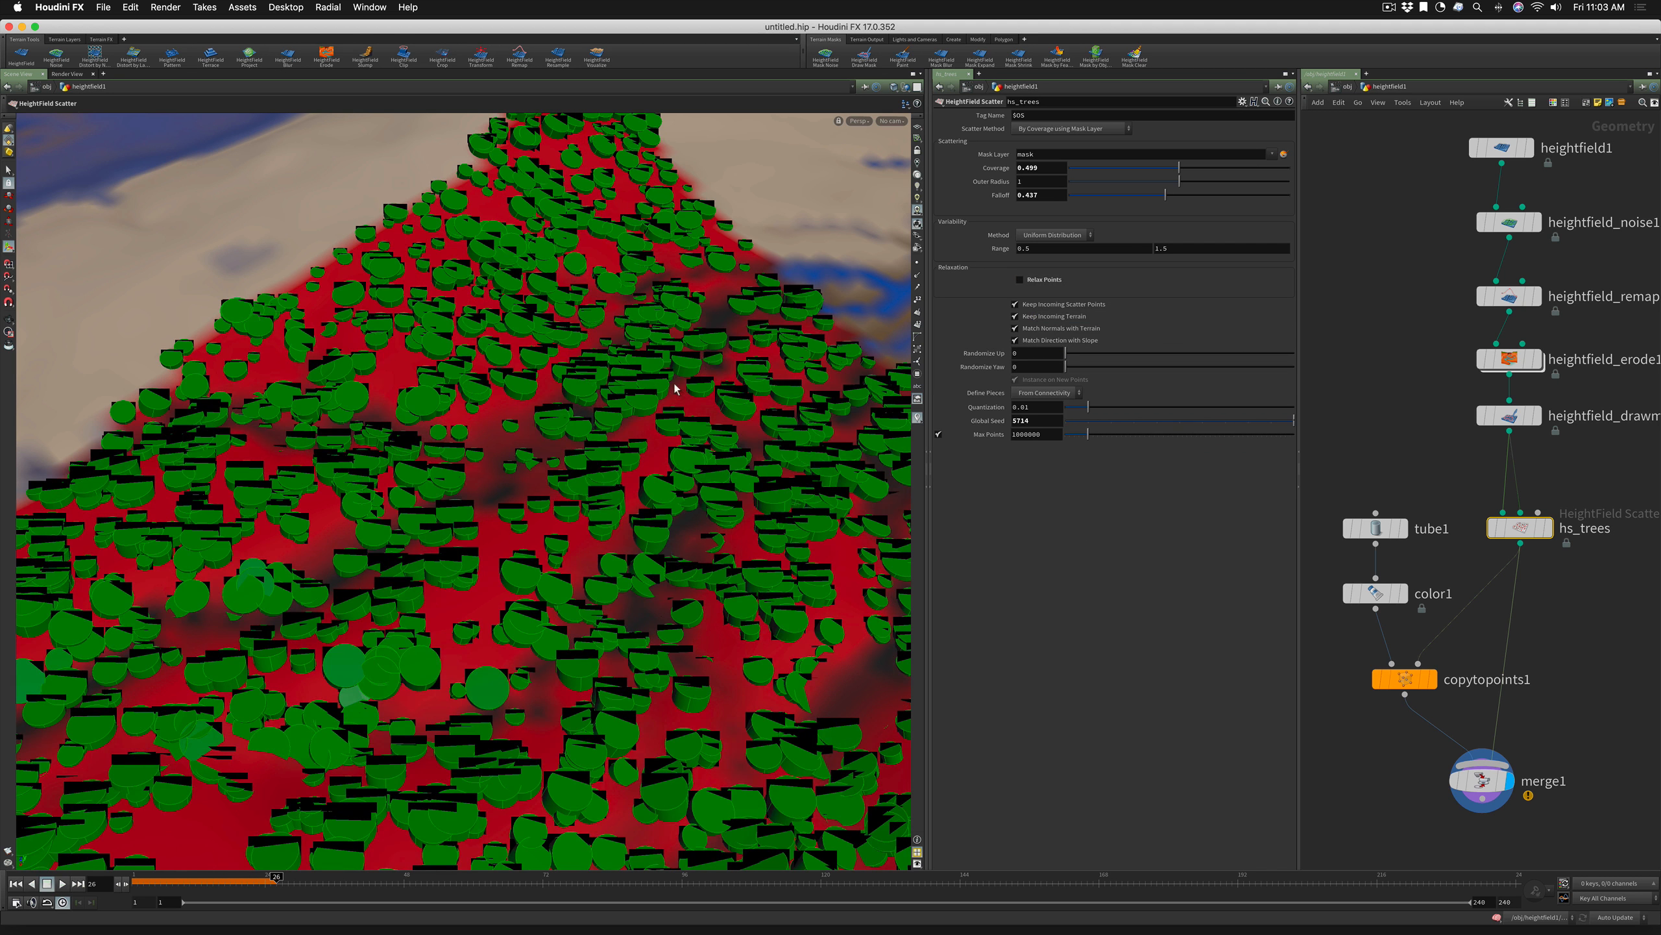
mouse_move(562, 405)
left_mouse_down("alt")
mouse_move(568, 483)
mouse_move(573, 403)
left_mouse_up("alt")
right_click_drag(573, 403, 618, 391, "alt")
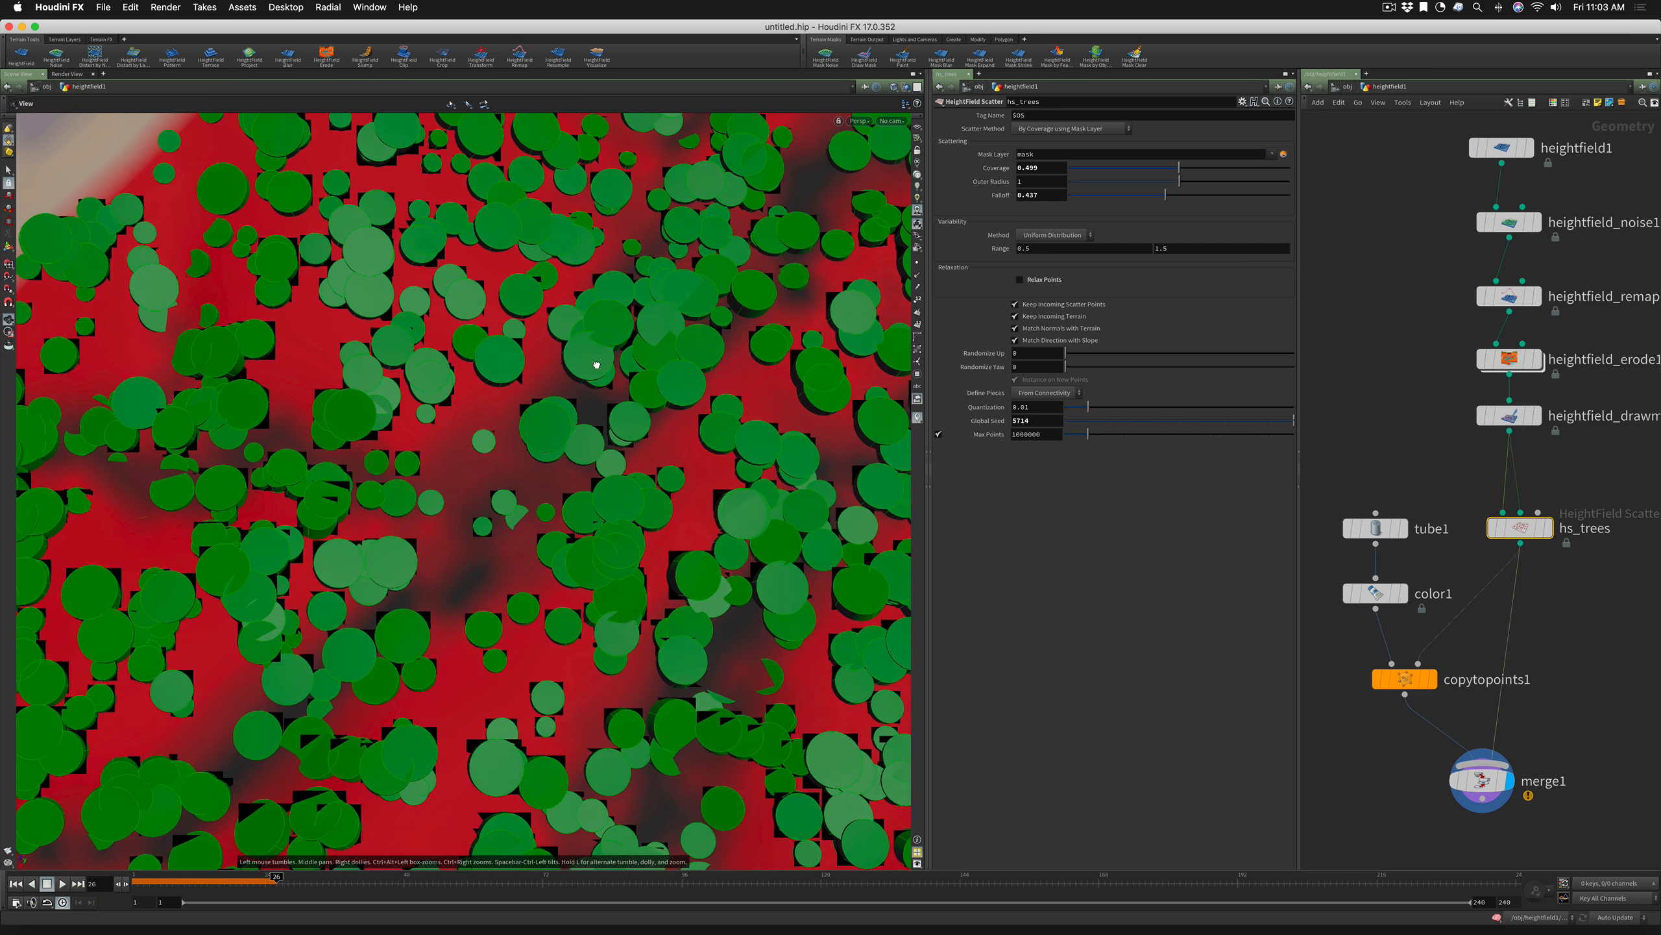
left_click_drag(597, 365, 598, 357, "alt")
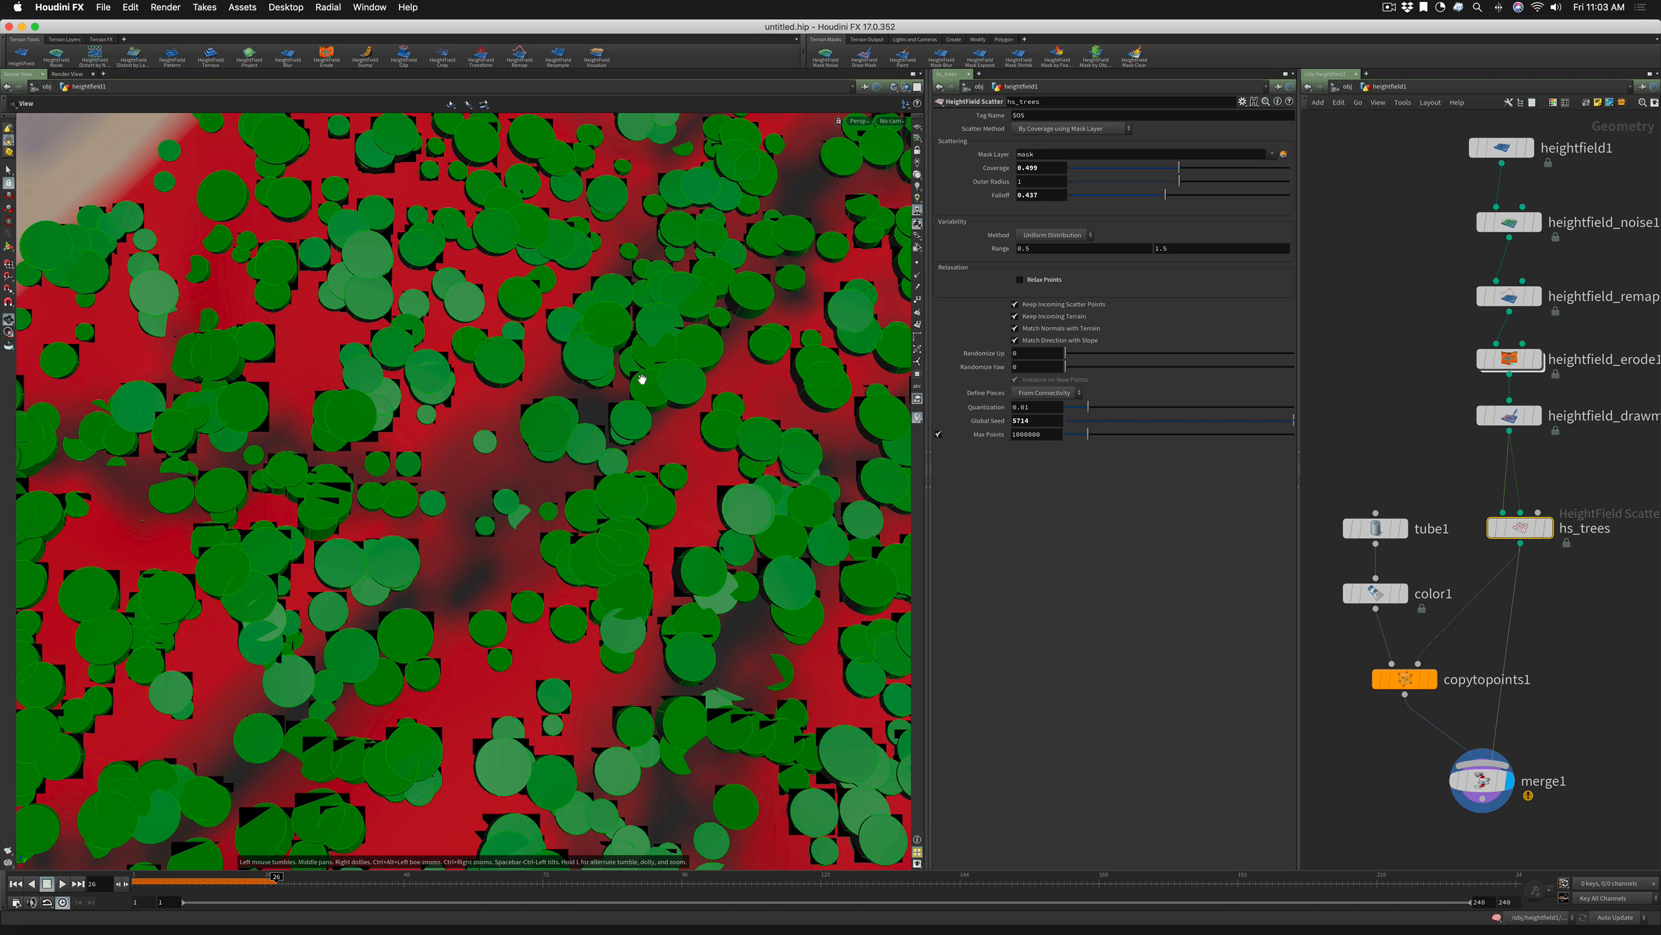
left_click(1020, 279)
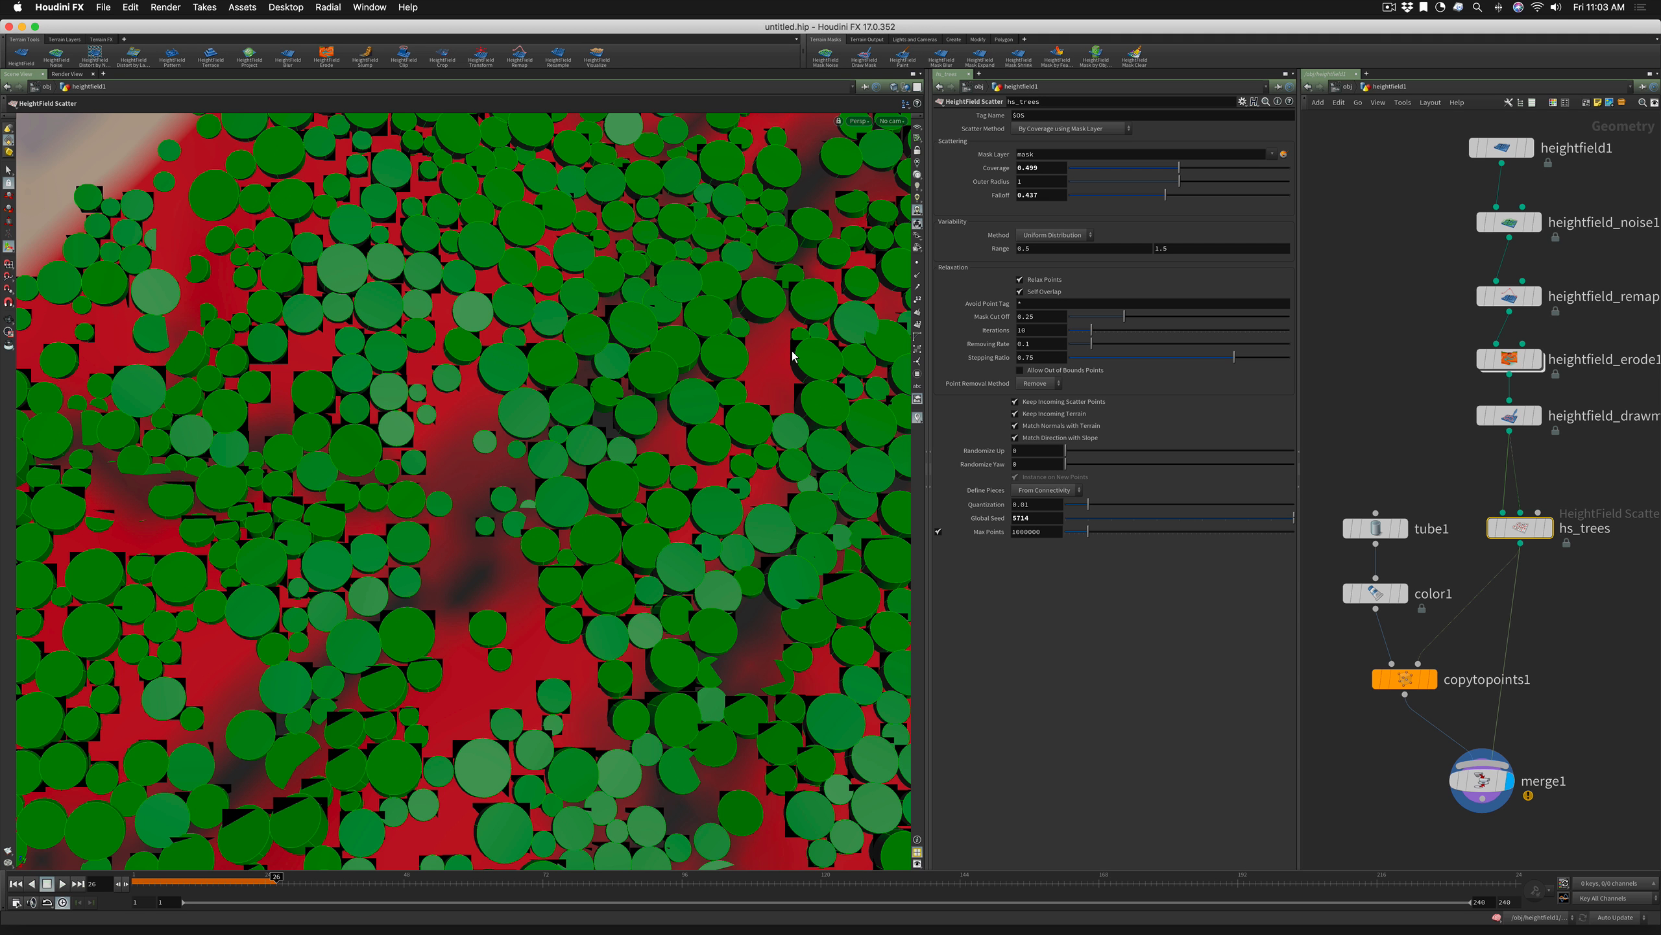
left_click(1021, 293)
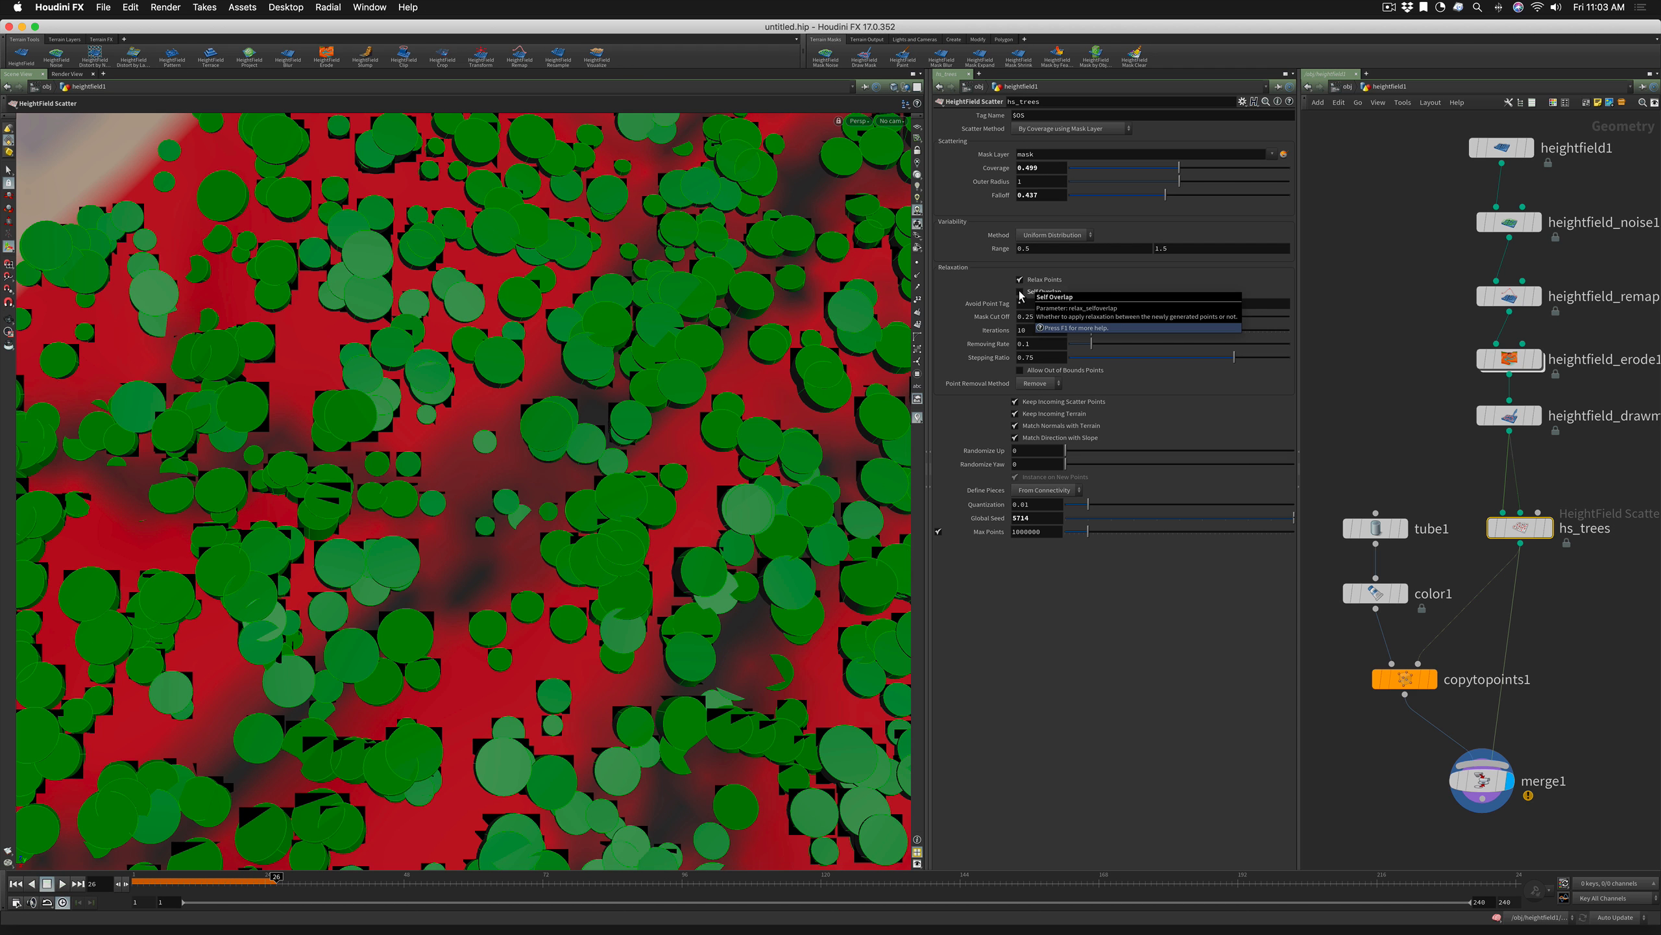
left_click(1020, 292)
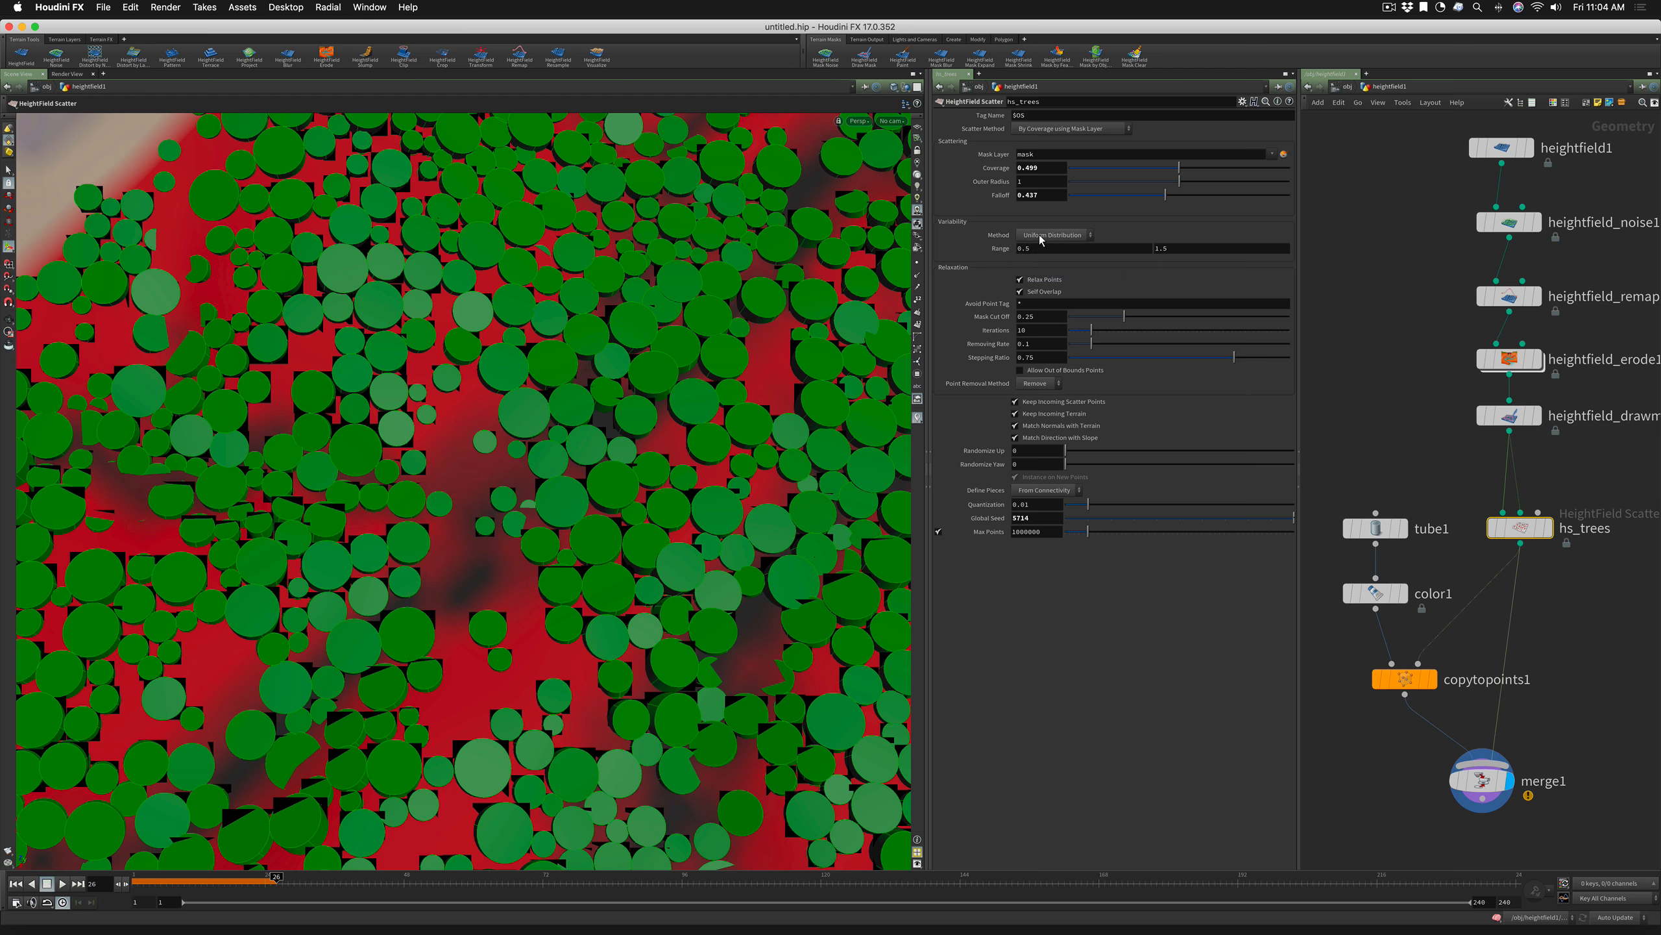
Set both ends of the hs_trees variability Range to 1 and inspect the tube sizes
left_click(1024, 248)
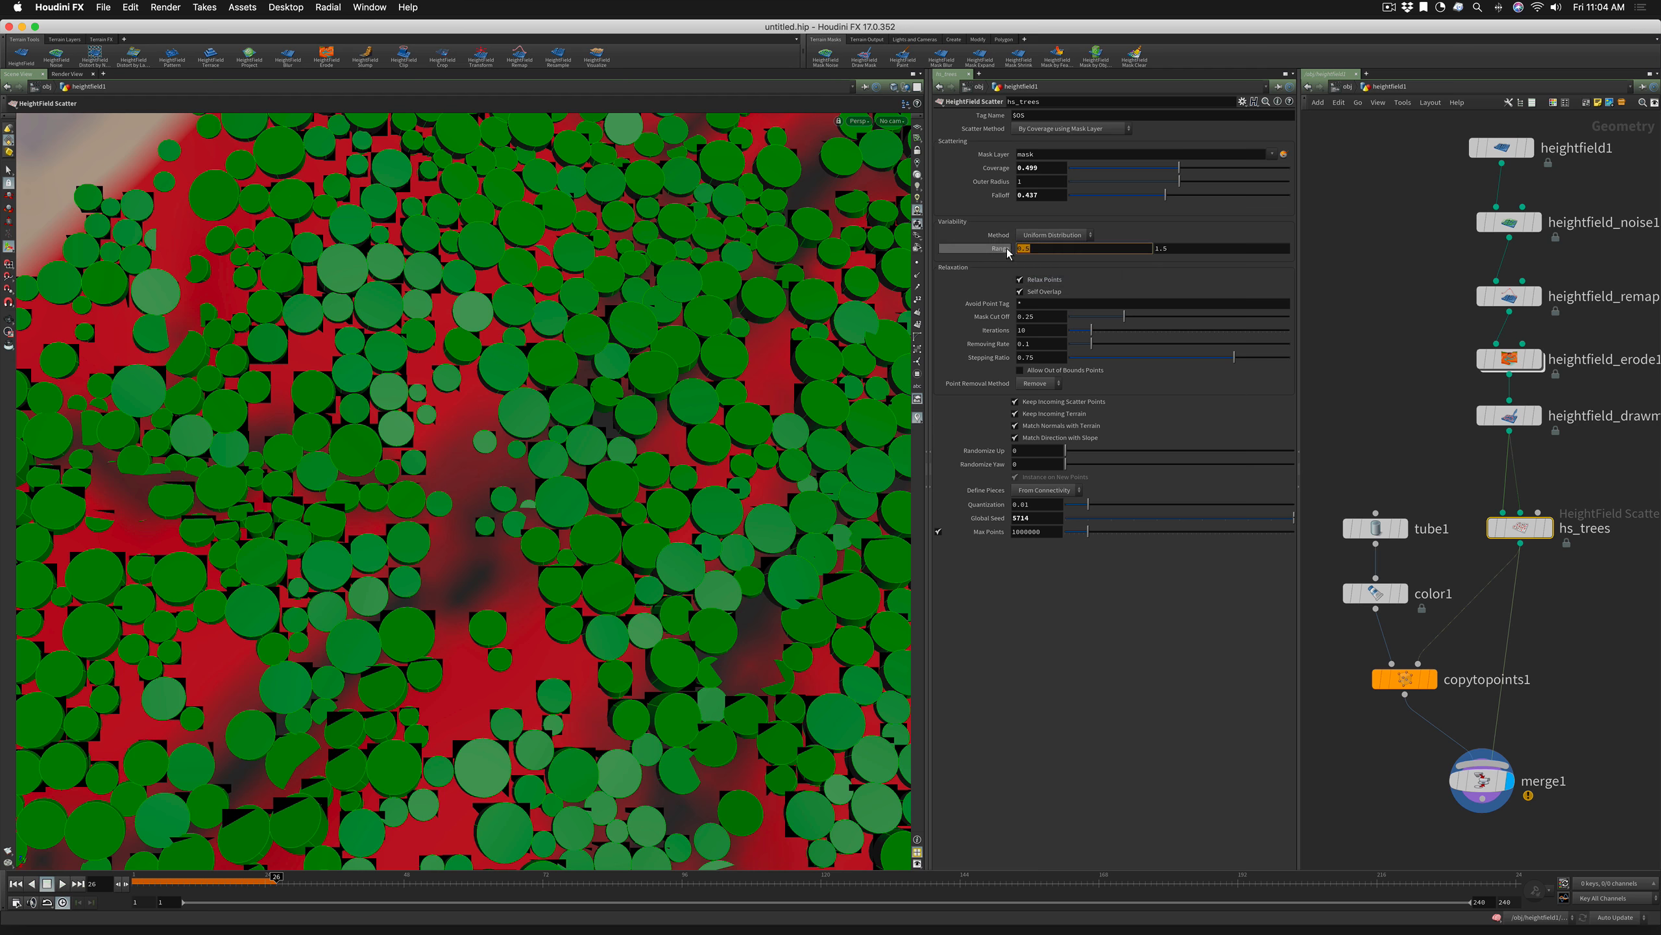
type("1")
key("Tab")
type("1")
key("Tab")
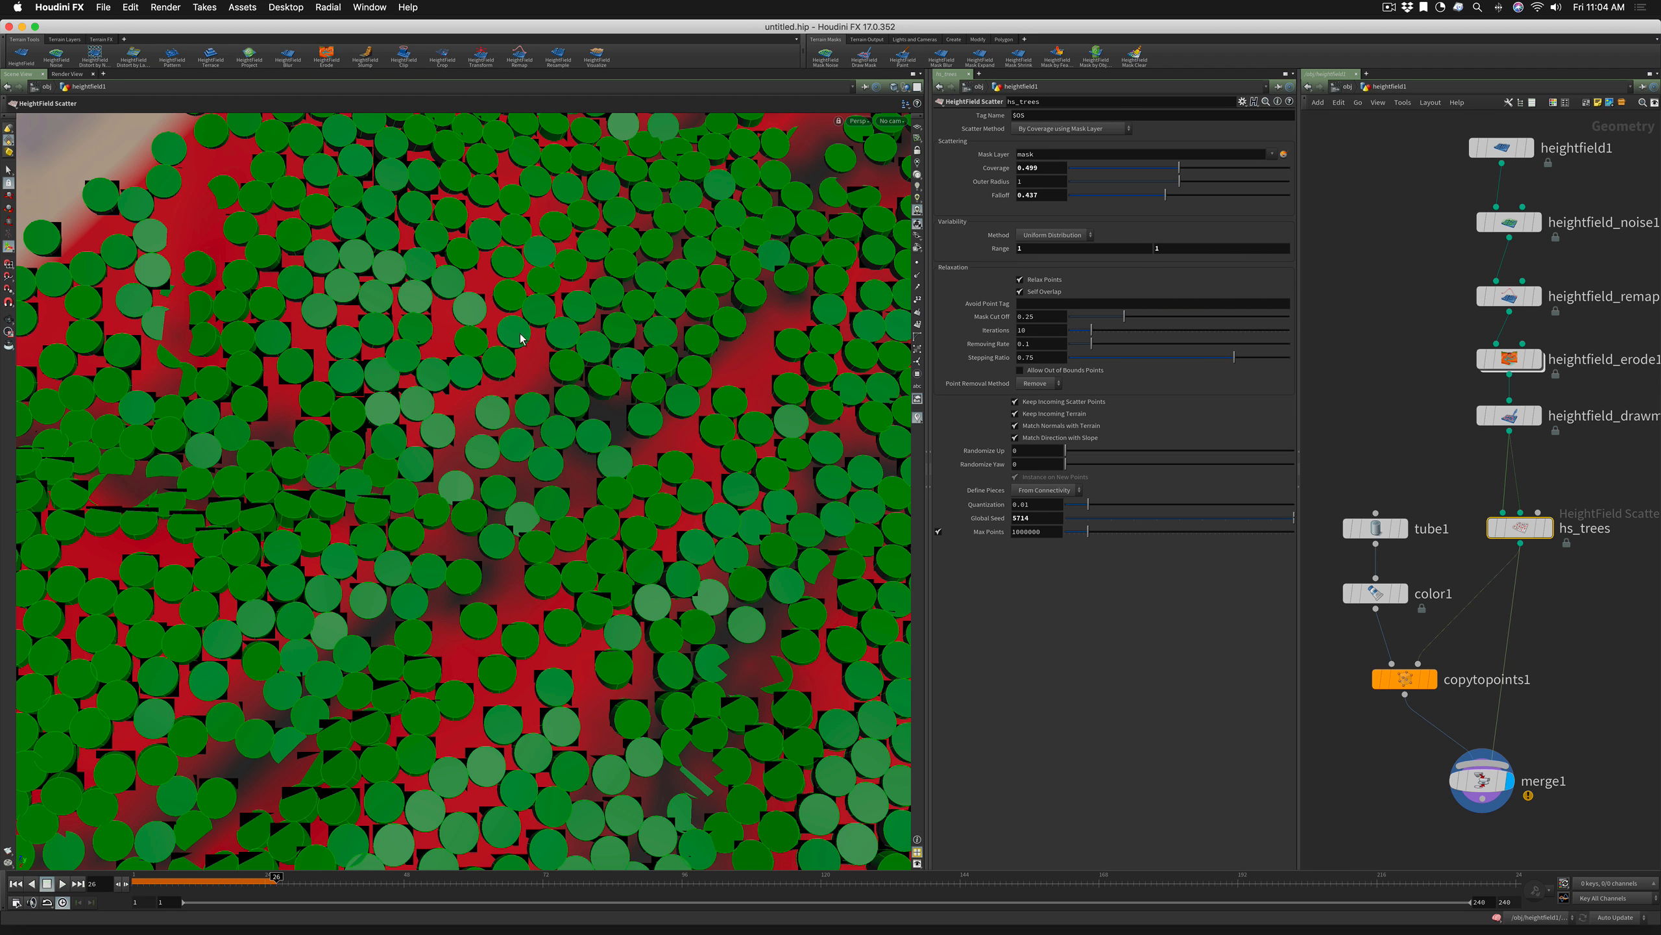
right_click_drag(522, 319, 490, 353, "alt")
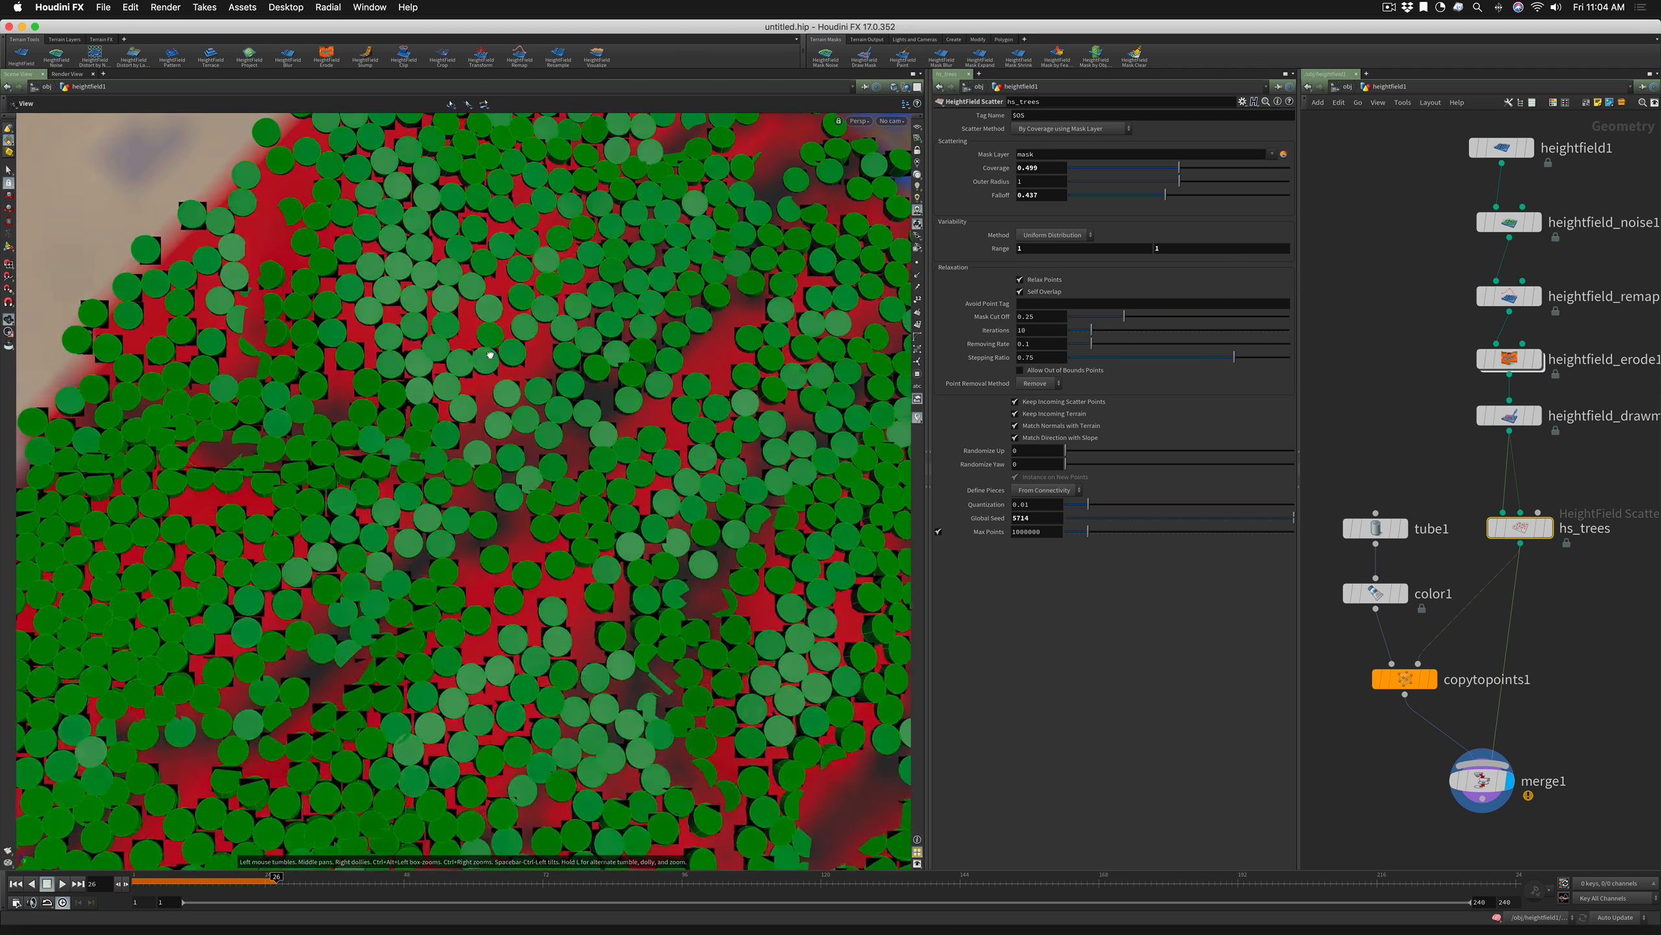
left_click_drag(490, 354, 493, 375, "alt")
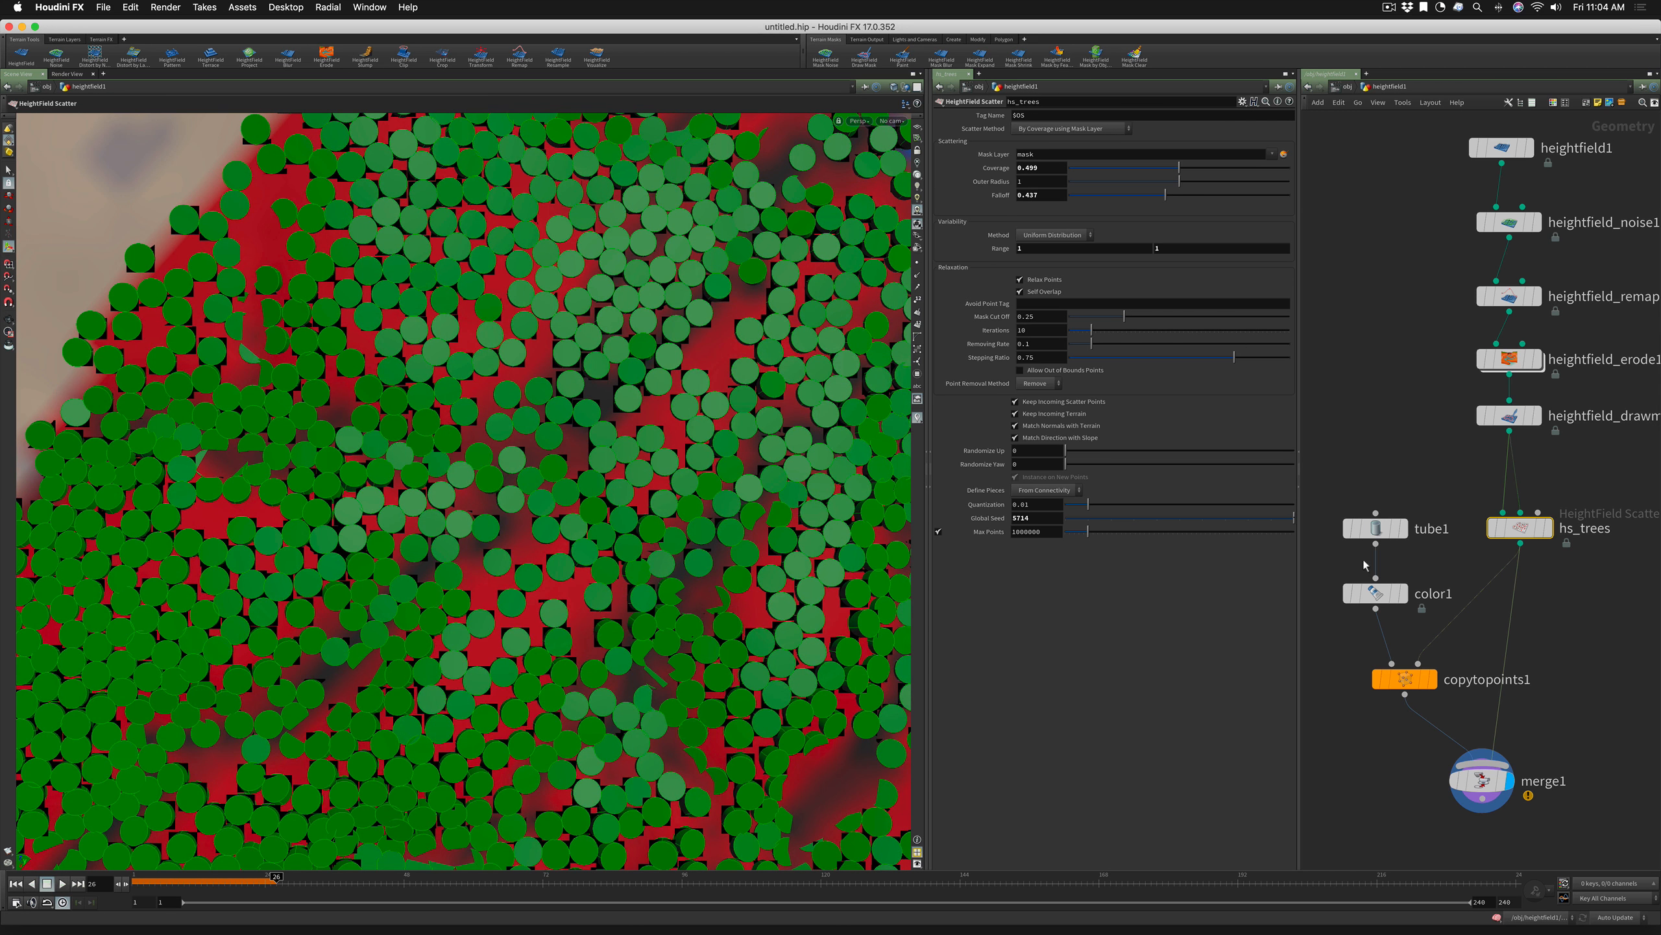
Review the tube1 settings and widen the hs_trees variability Range to .25 minimum and 3 maximum
left_click(1376, 529)
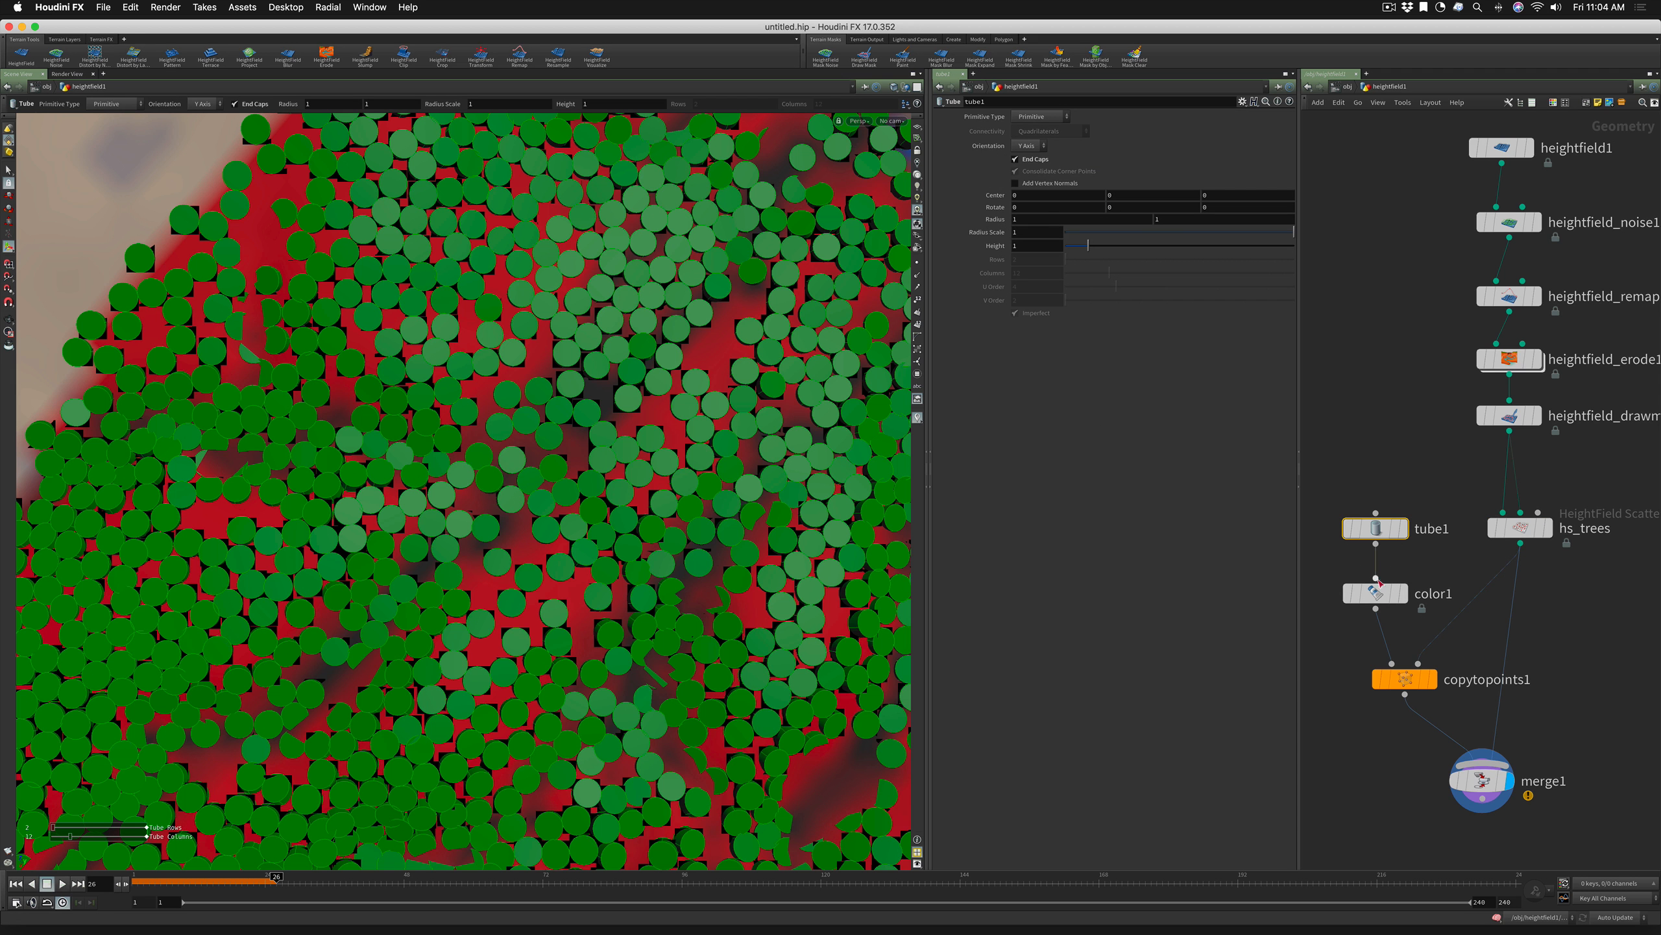
left_click(1522, 530)
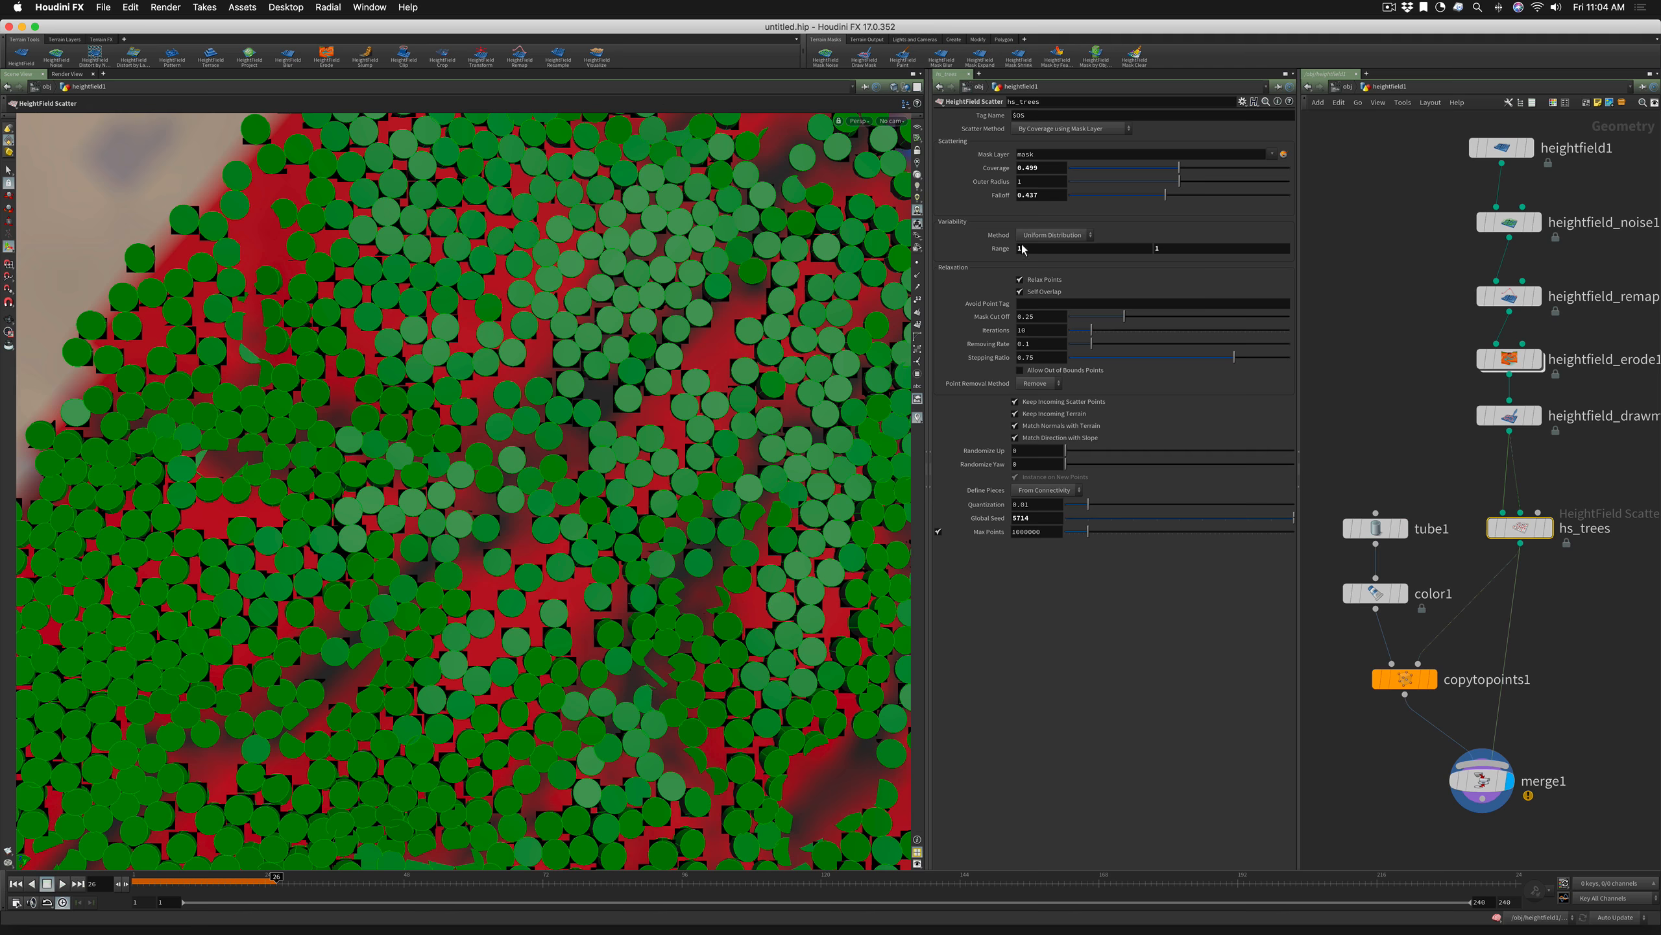
left_click_drag(1014, 249, 990, 249)
key("Return")
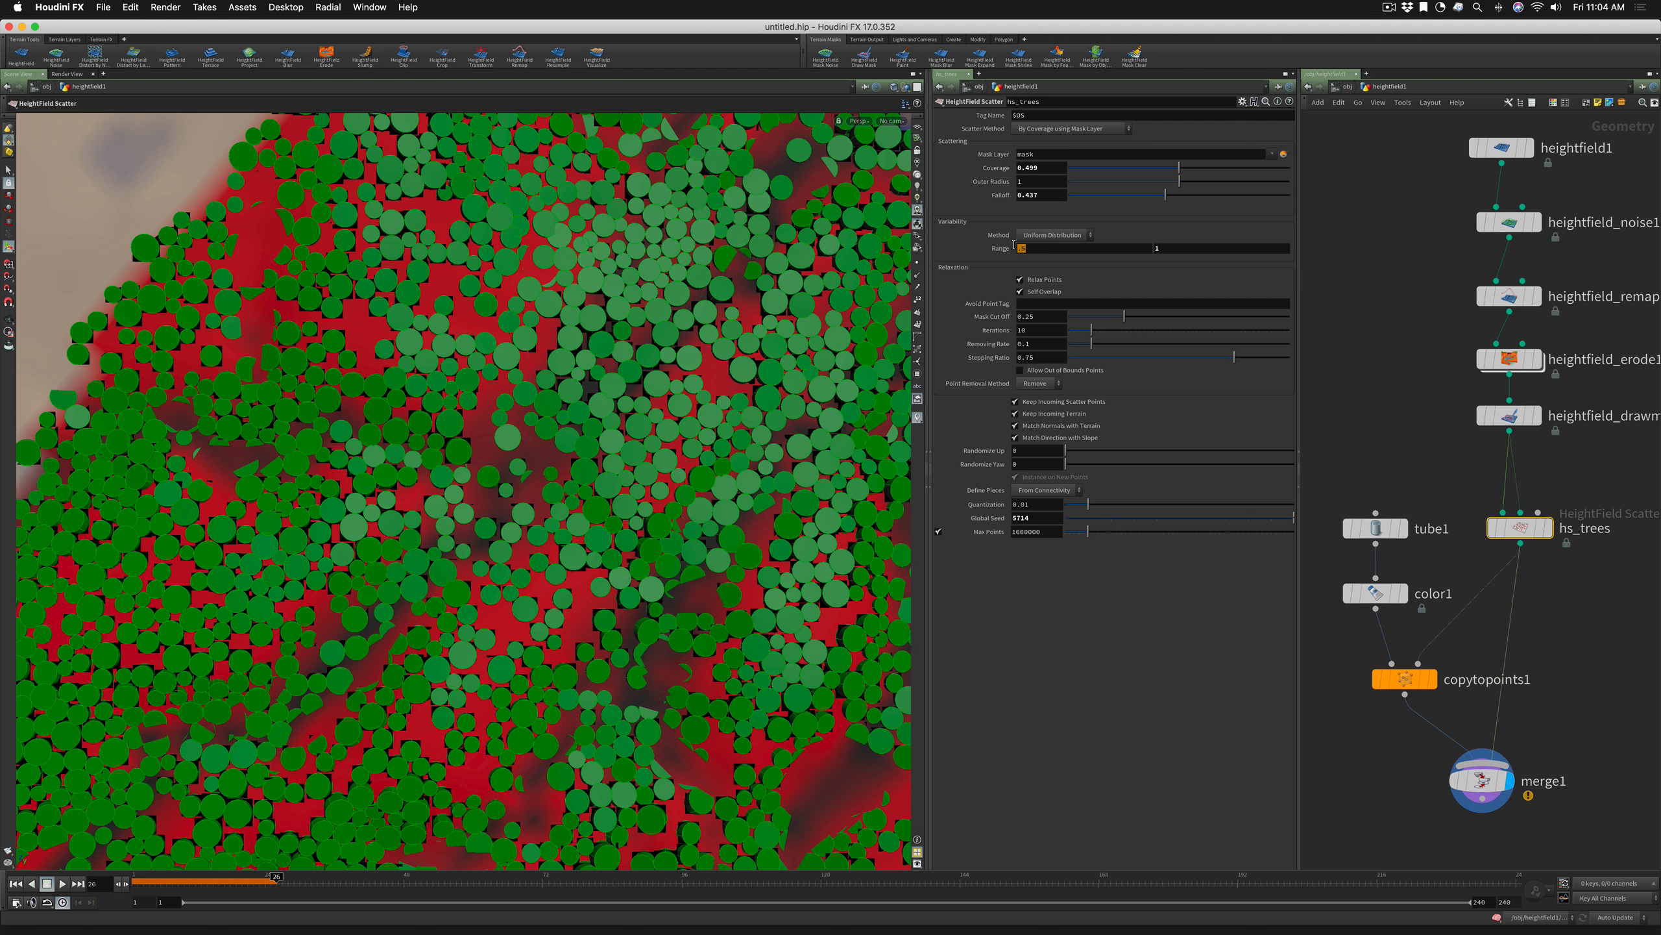
left_click_drag(1014, 246, 1010, 247)
type(".25")
key("Return")
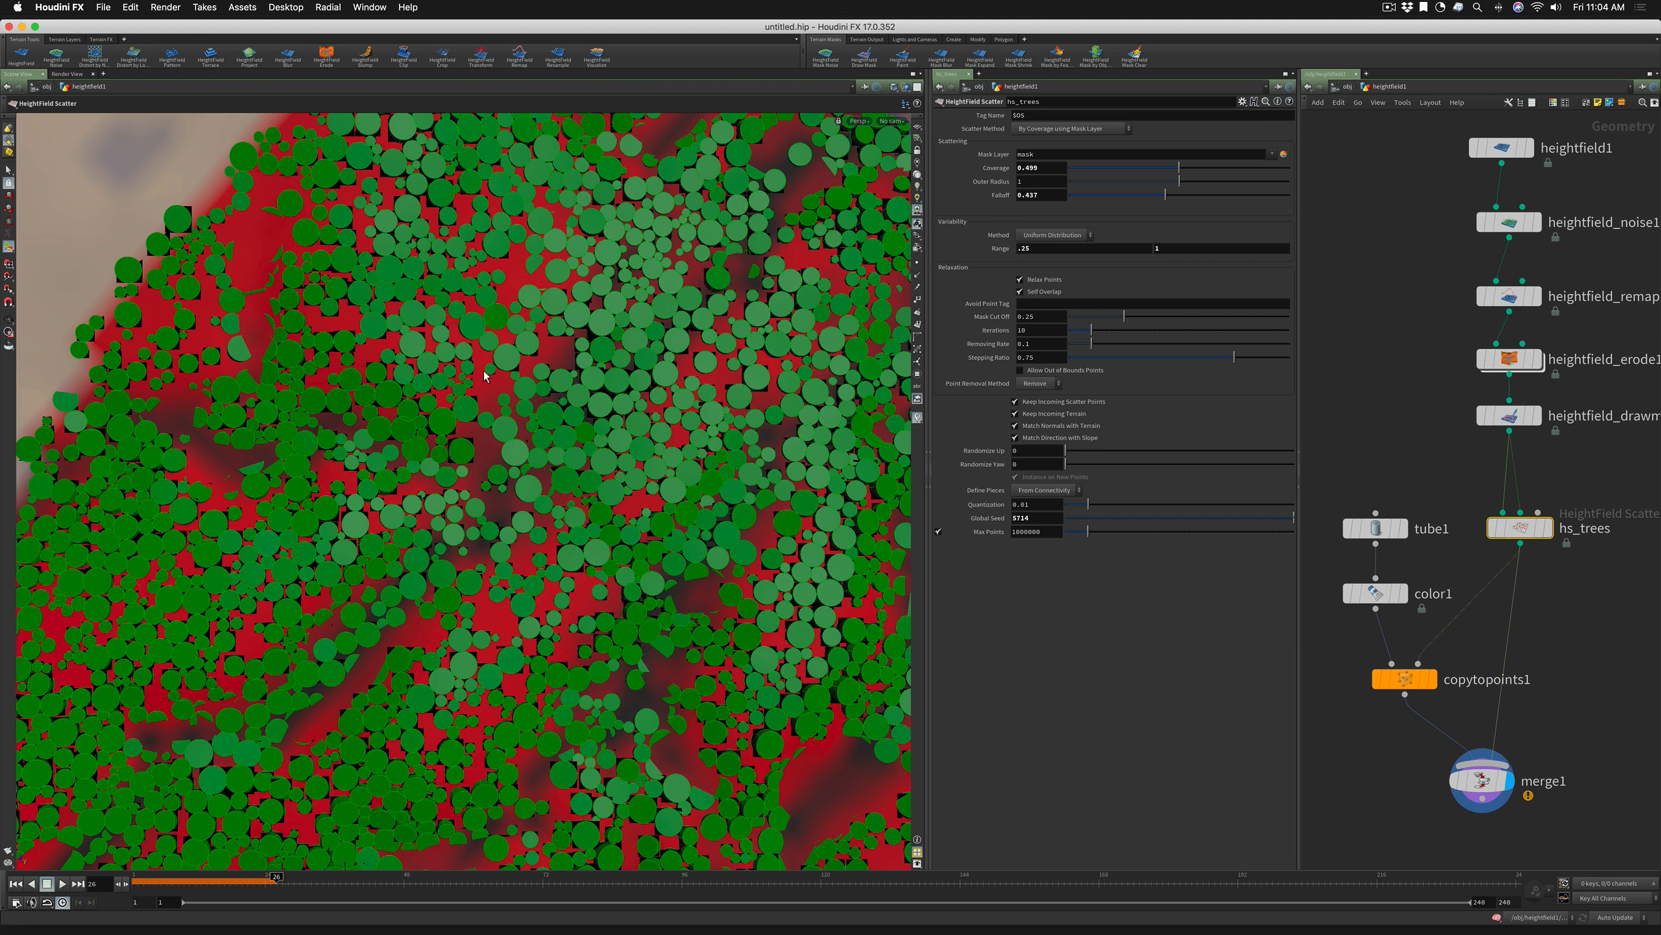
left_click(1152, 248)
key("Return")
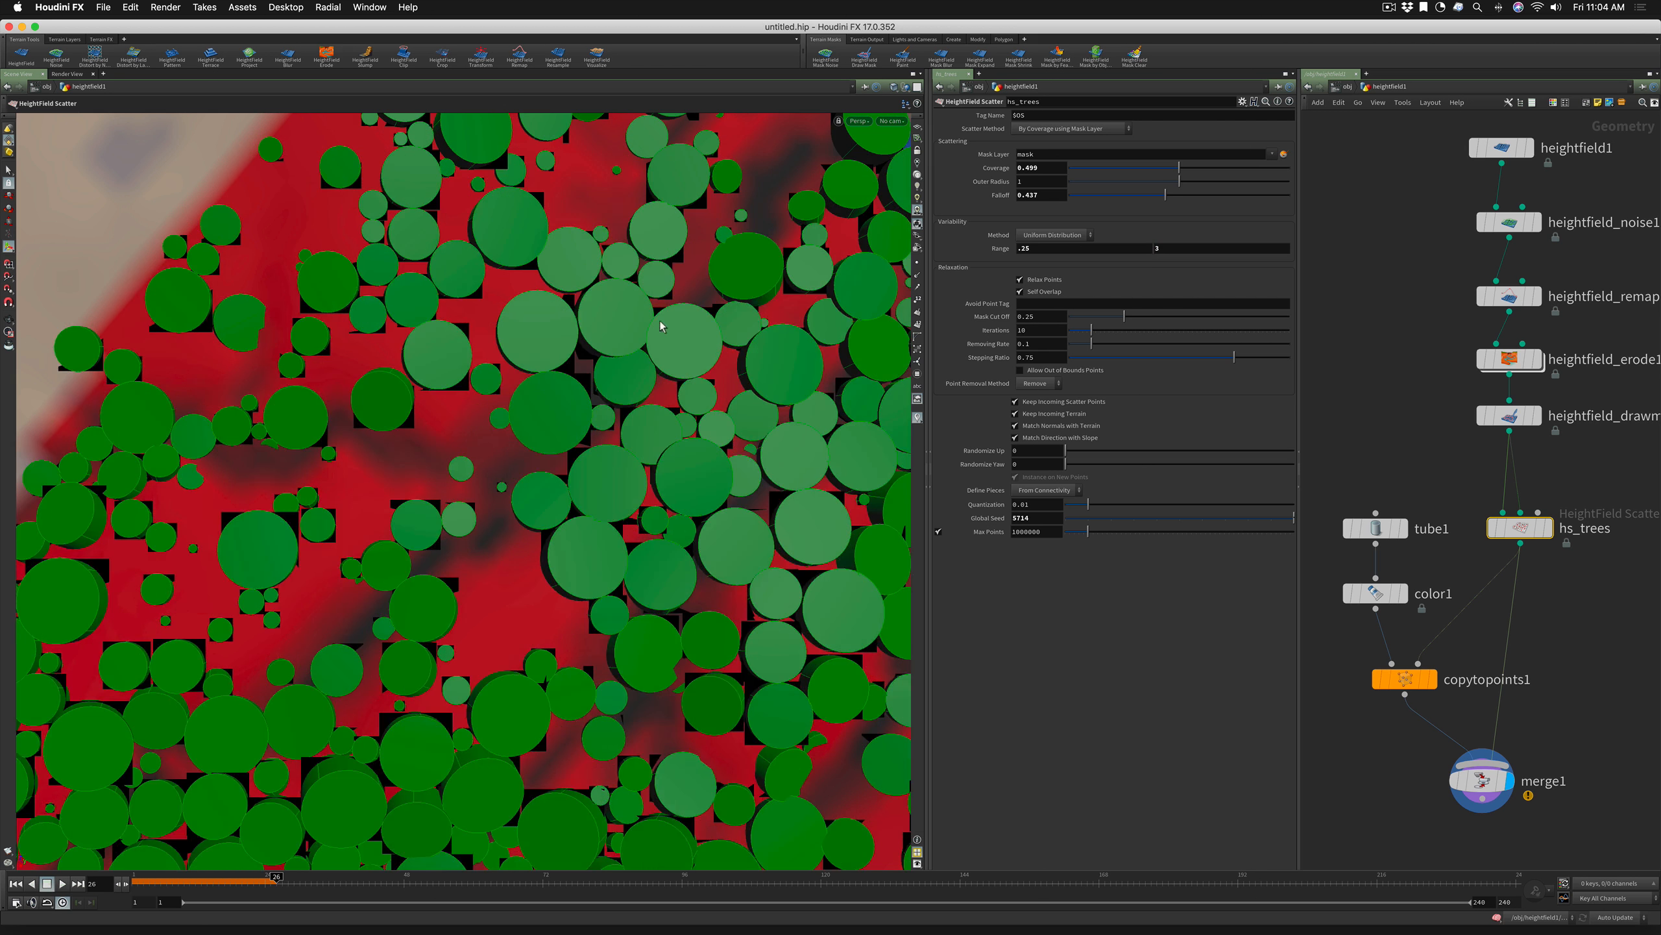
right_click_drag(683, 450, 642, 454, "alt")
mouse_move(642, 453)
left_mouse_down("alt")
mouse_move(663, 454)
mouse_move(690, 371)
mouse_move(674, 449)
left_mouse_up("alt")
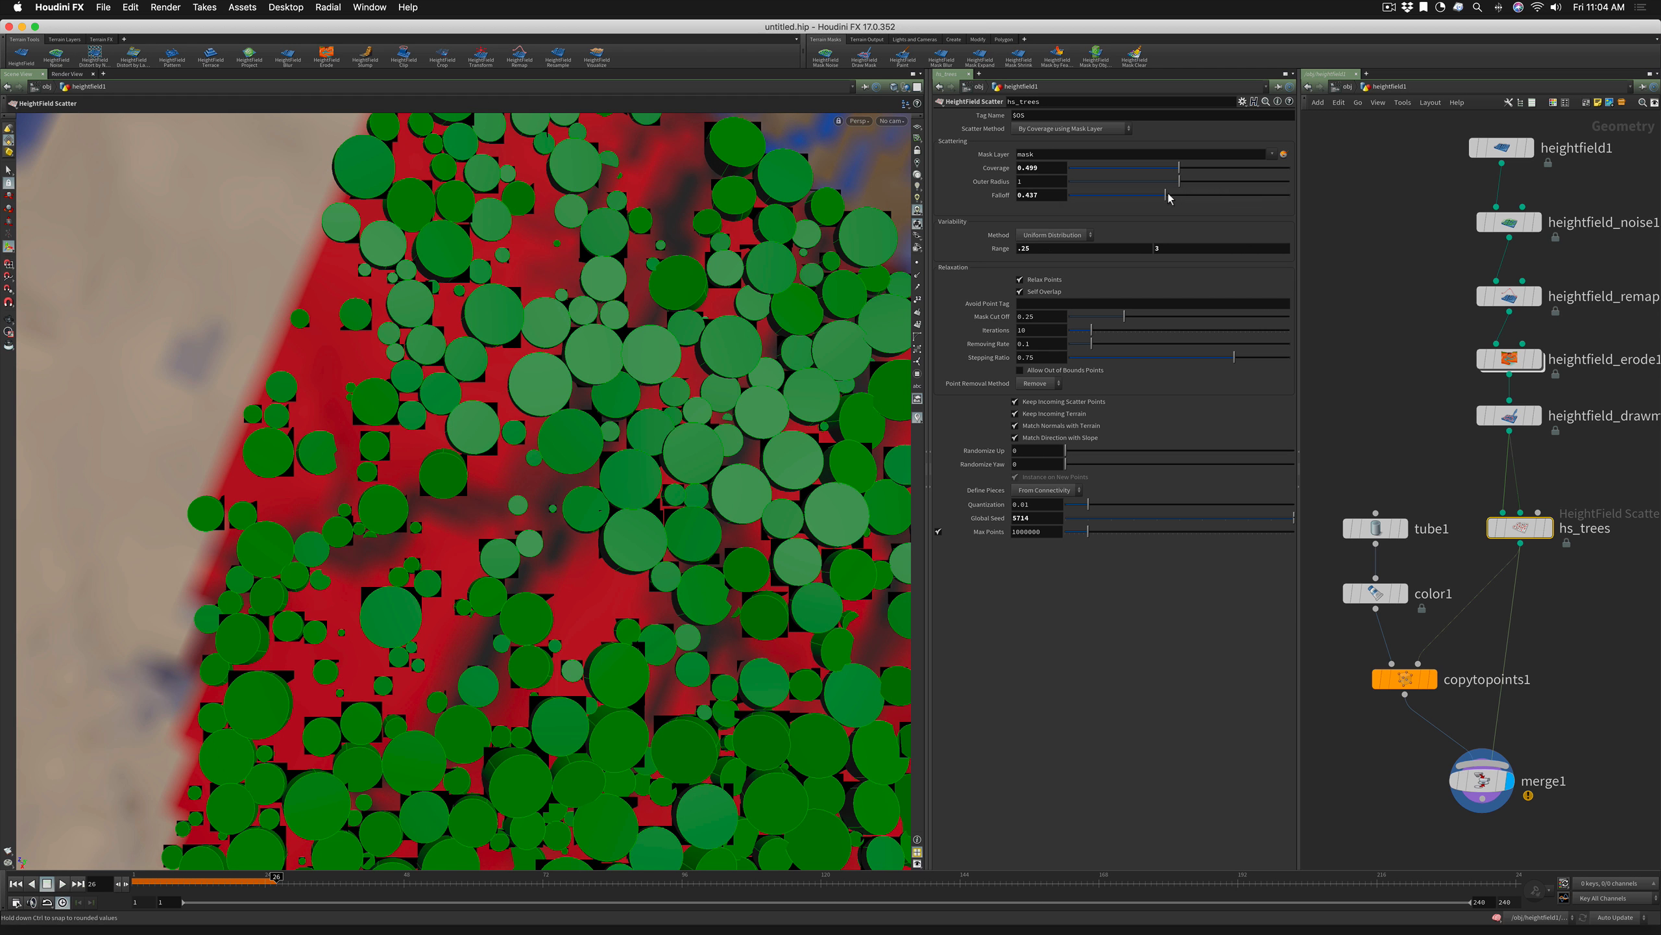
Set the hs_trees Falloff to 0.012 and inspect the scatter across the masked area
left_click_drag(1166, 196, 1074, 201)
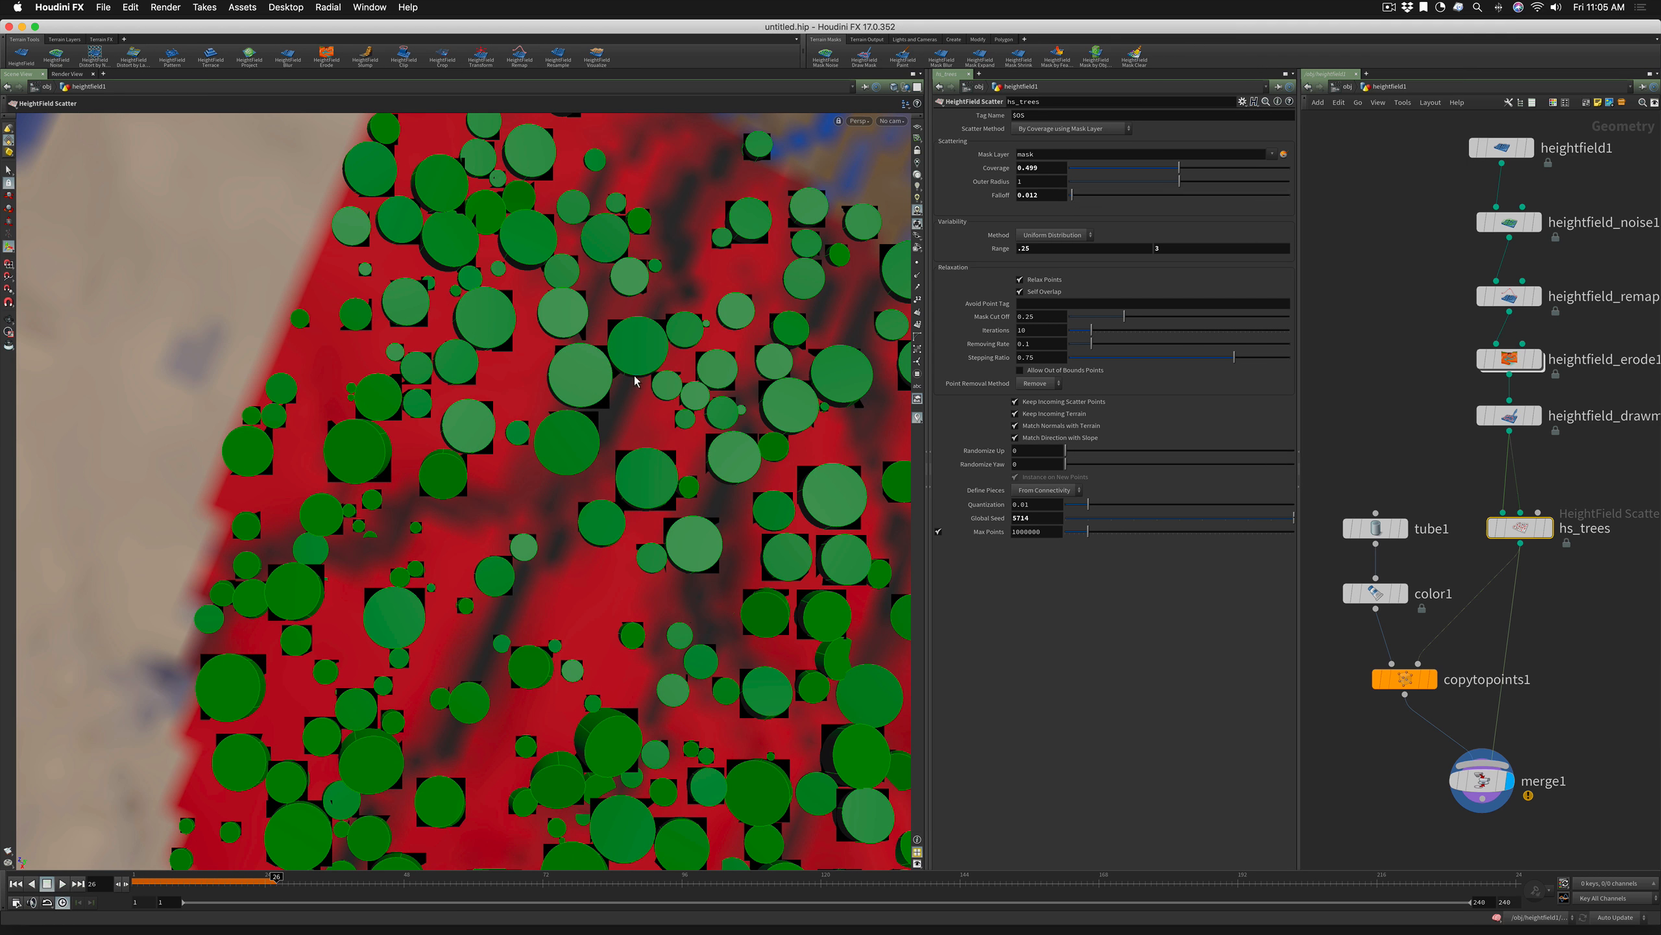
key("Escape")
left_click_drag(677, 482, 591, 517)
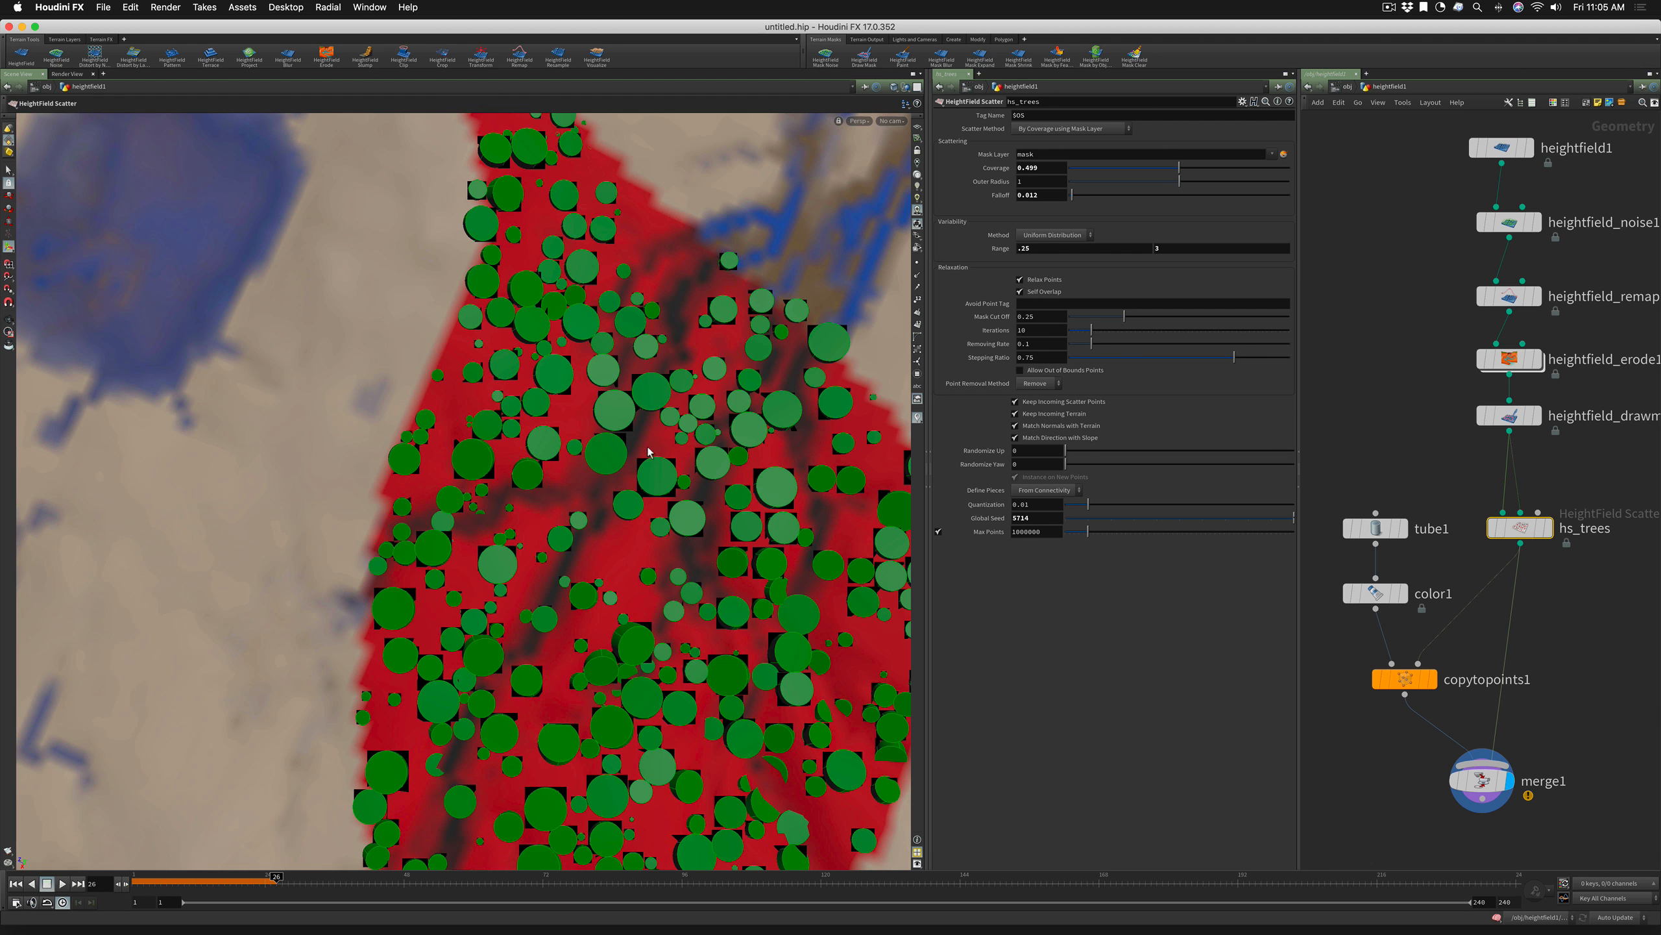
Set the hs_trees variability Range to 0.5 minimum and 1.5 maximum
double_click(1018, 250)
key("BackSpace")
key("Tab")
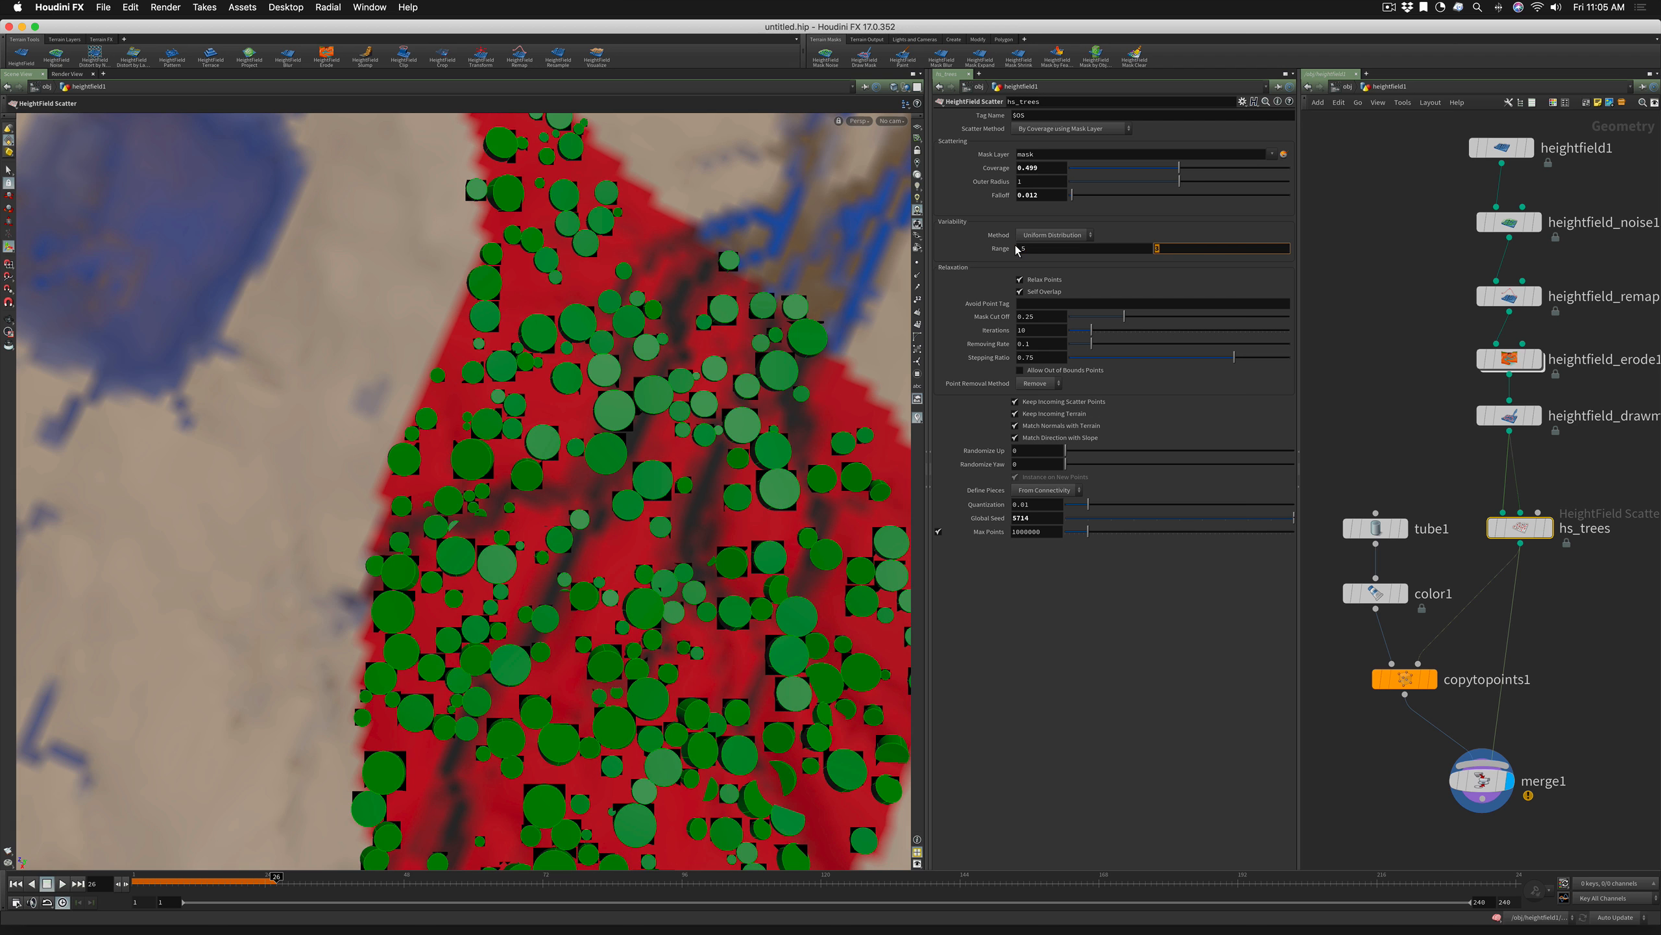
type("1.5`")
key("Return")
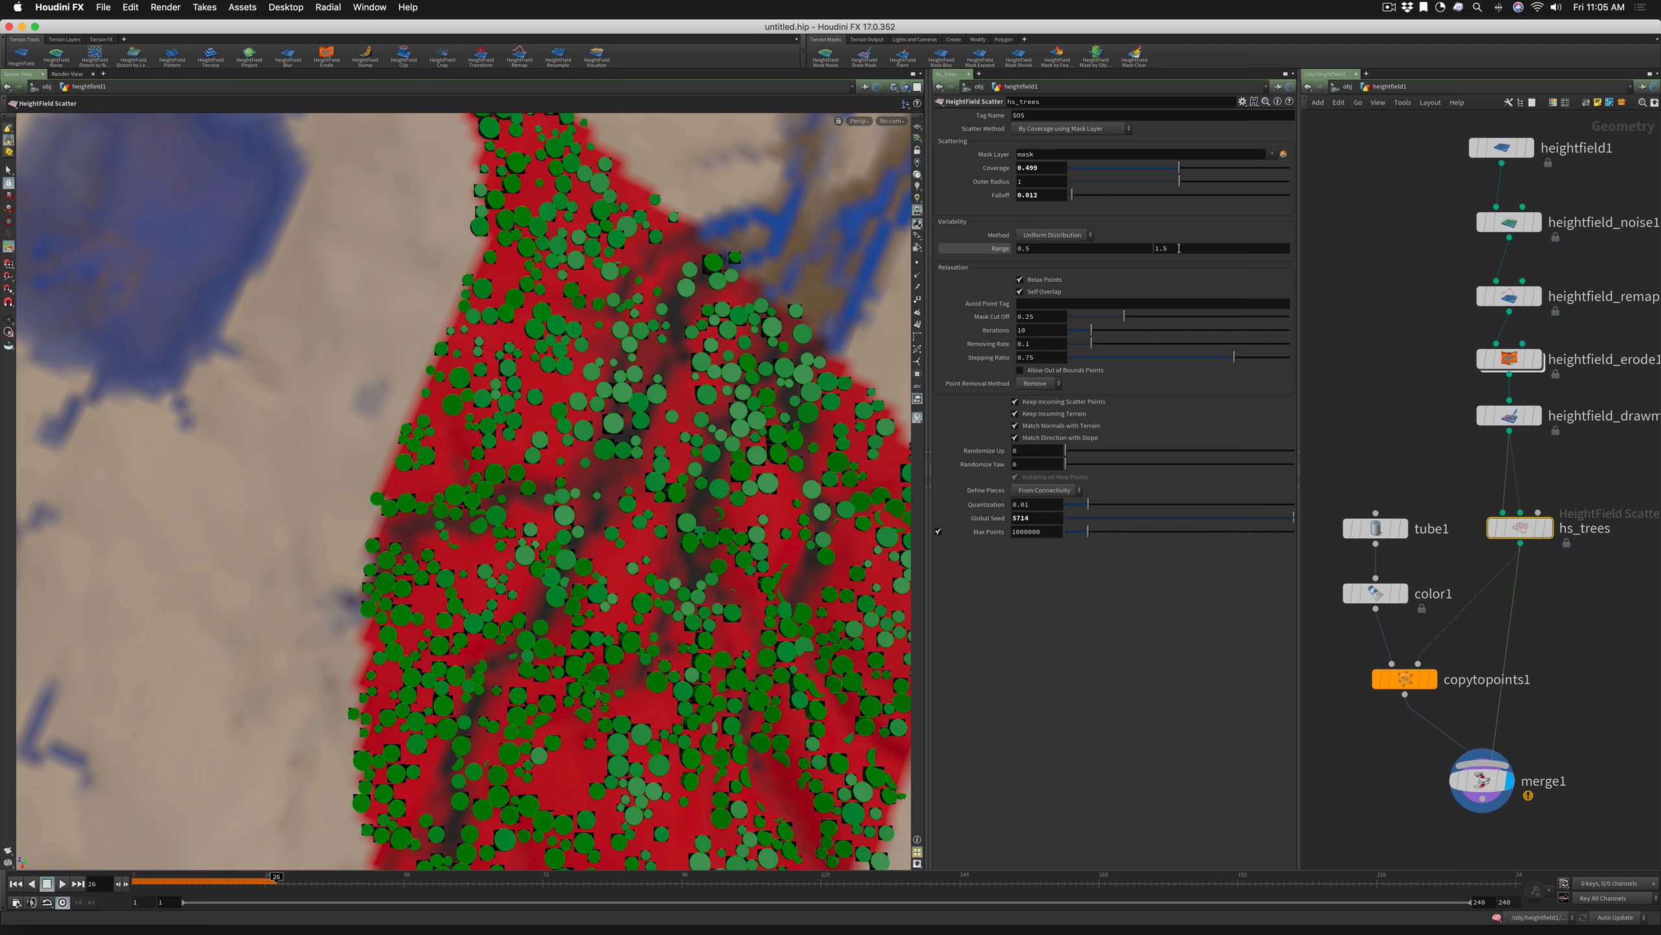
Compare Uniform Distribution with Normal Distribution as the hs_trees variability method and keep Normal Distribution
left_click(1057, 232)
left_click(1056, 247)
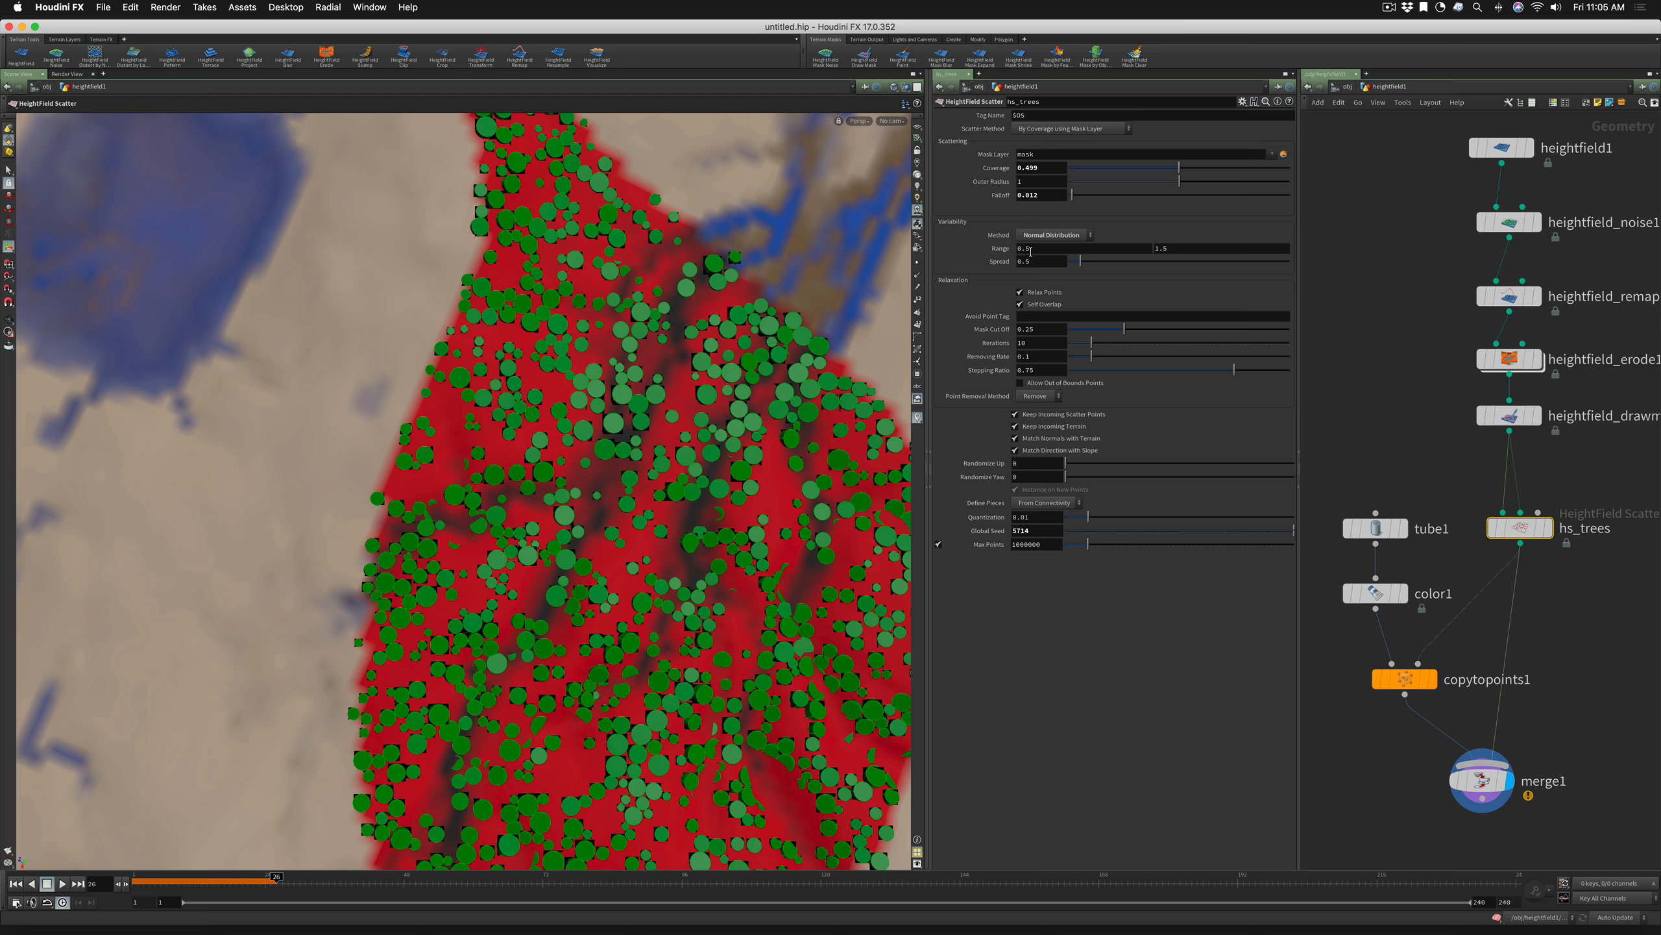
left_click(1039, 236)
left_click(1037, 244)
left_click(1039, 237)
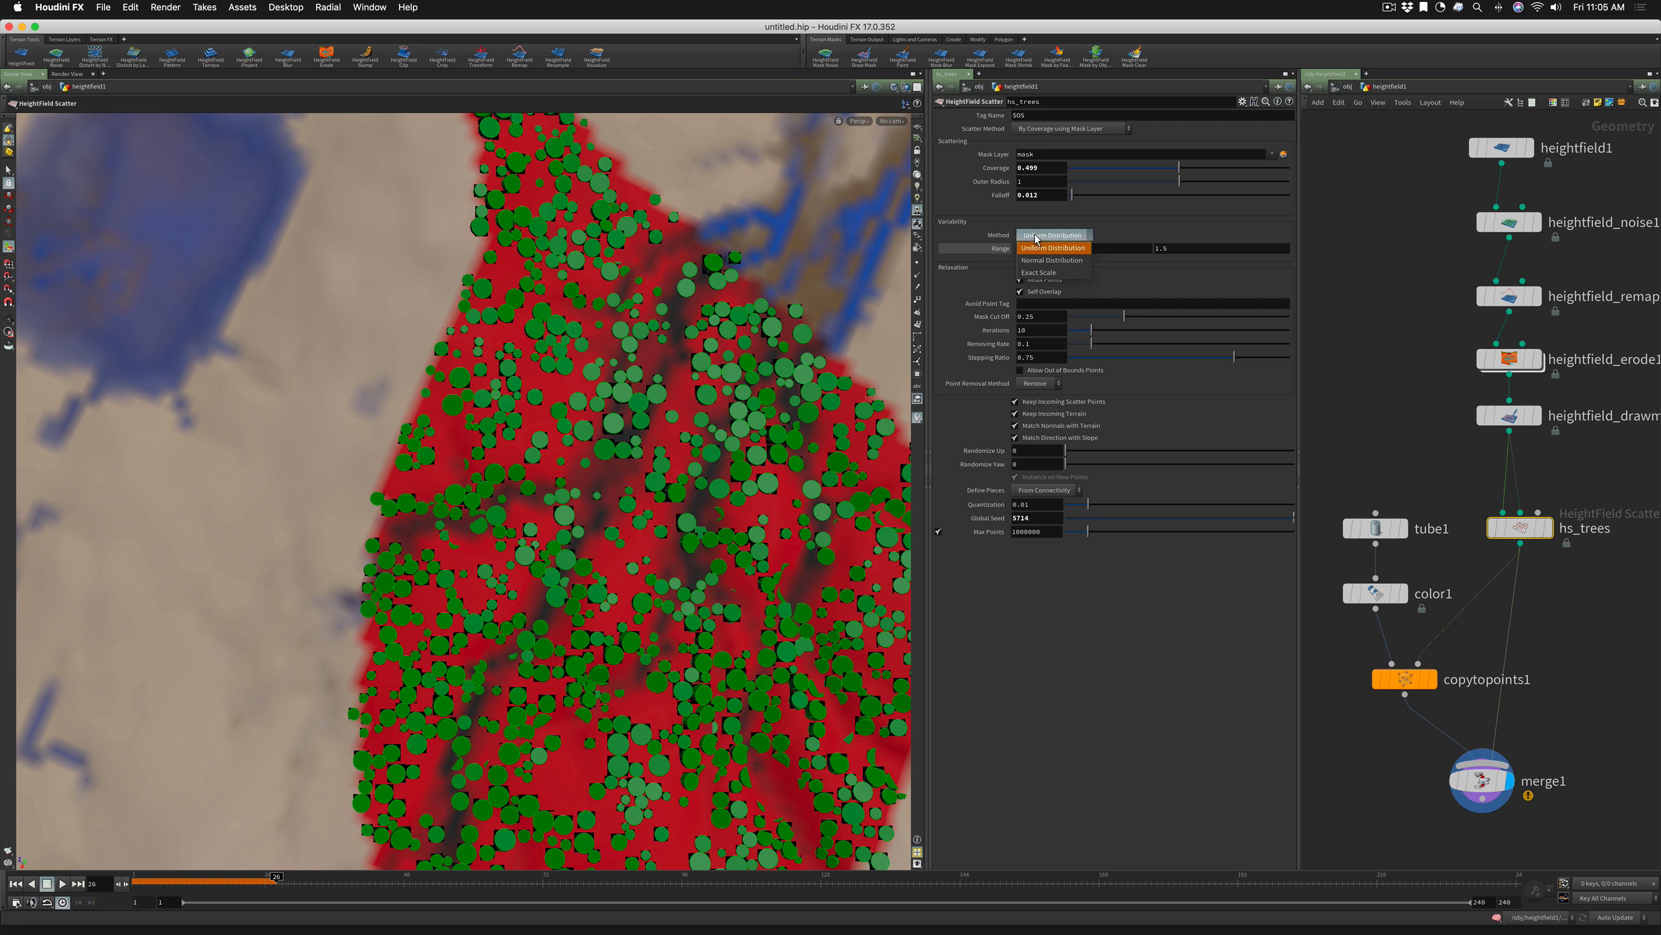
left_click(1043, 248)
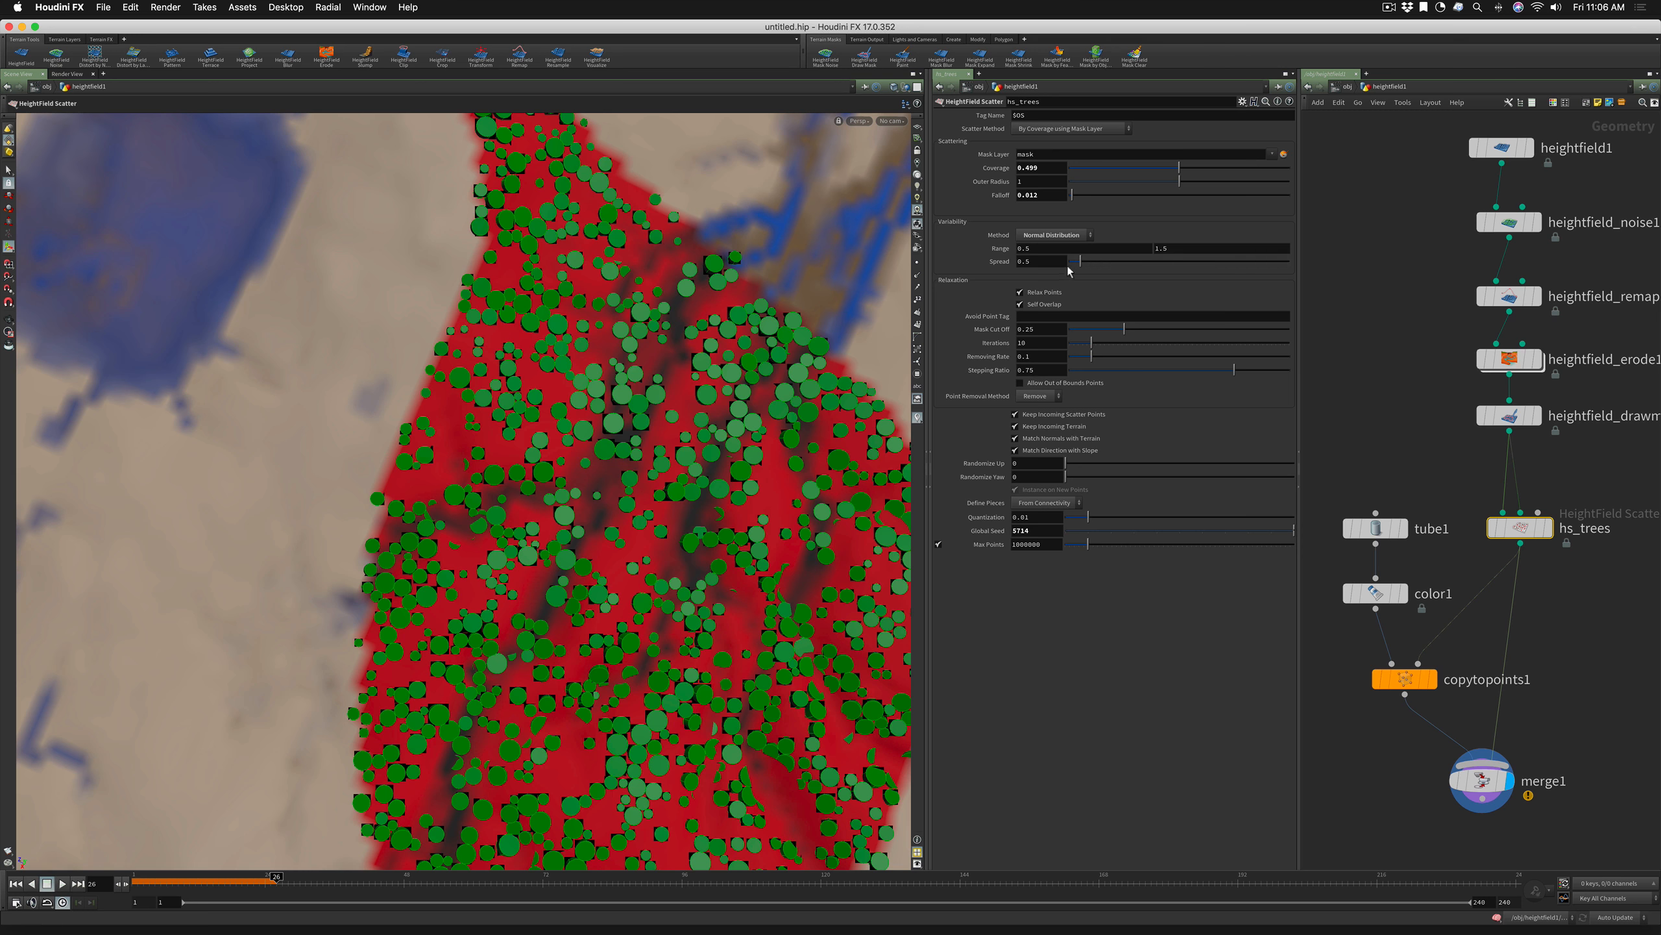
Try a Spread of 0 for the hs_trees normal distribution and return it to .5
left_click_drag(1080, 262, 1050, 268)
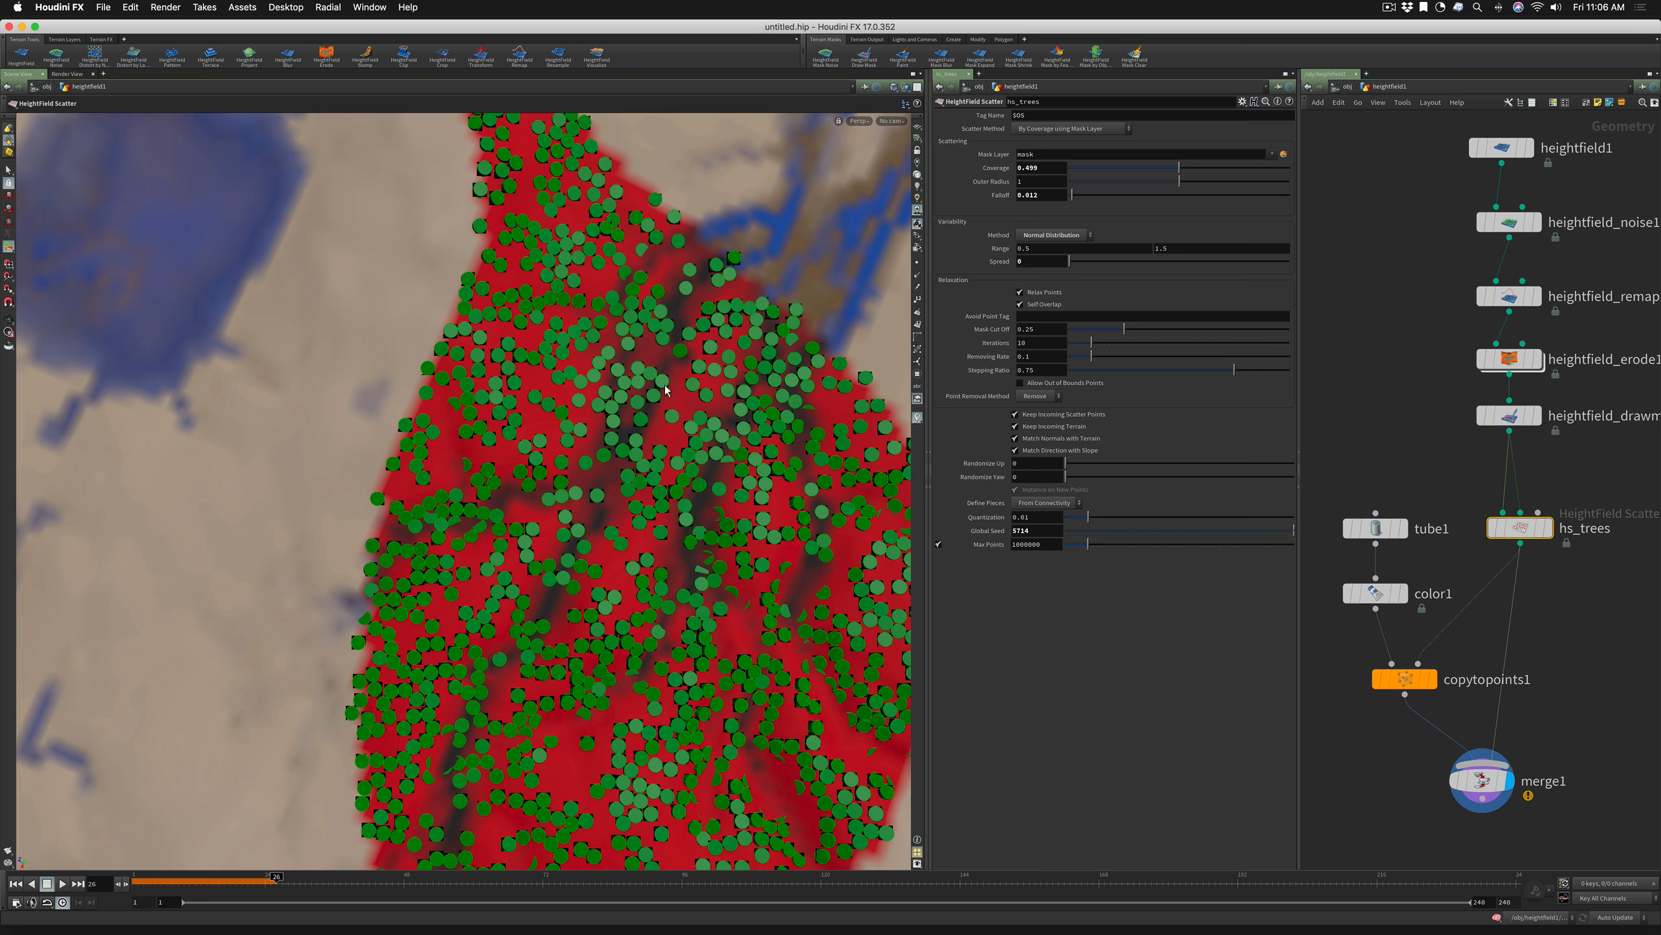
left_click(1019, 261)
key("Return")
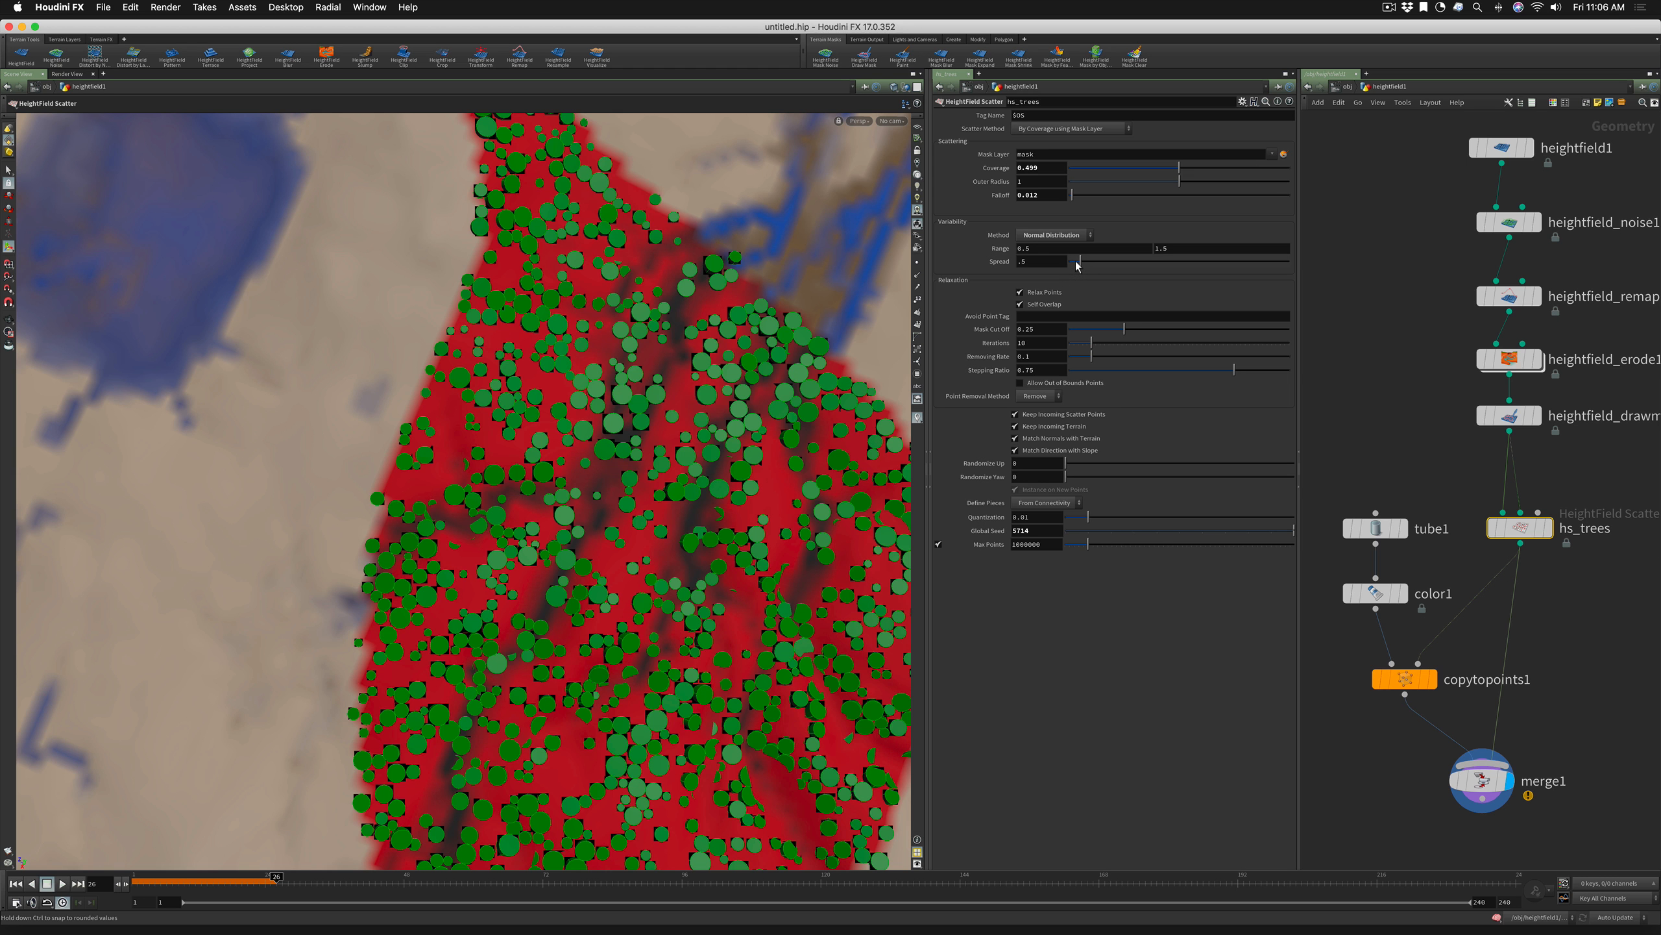
Set the hs_trees normal distribution Spread to 2.3 and inspect the tube sizes over the masked area
left_click_drag(1076, 261, 1119, 261)
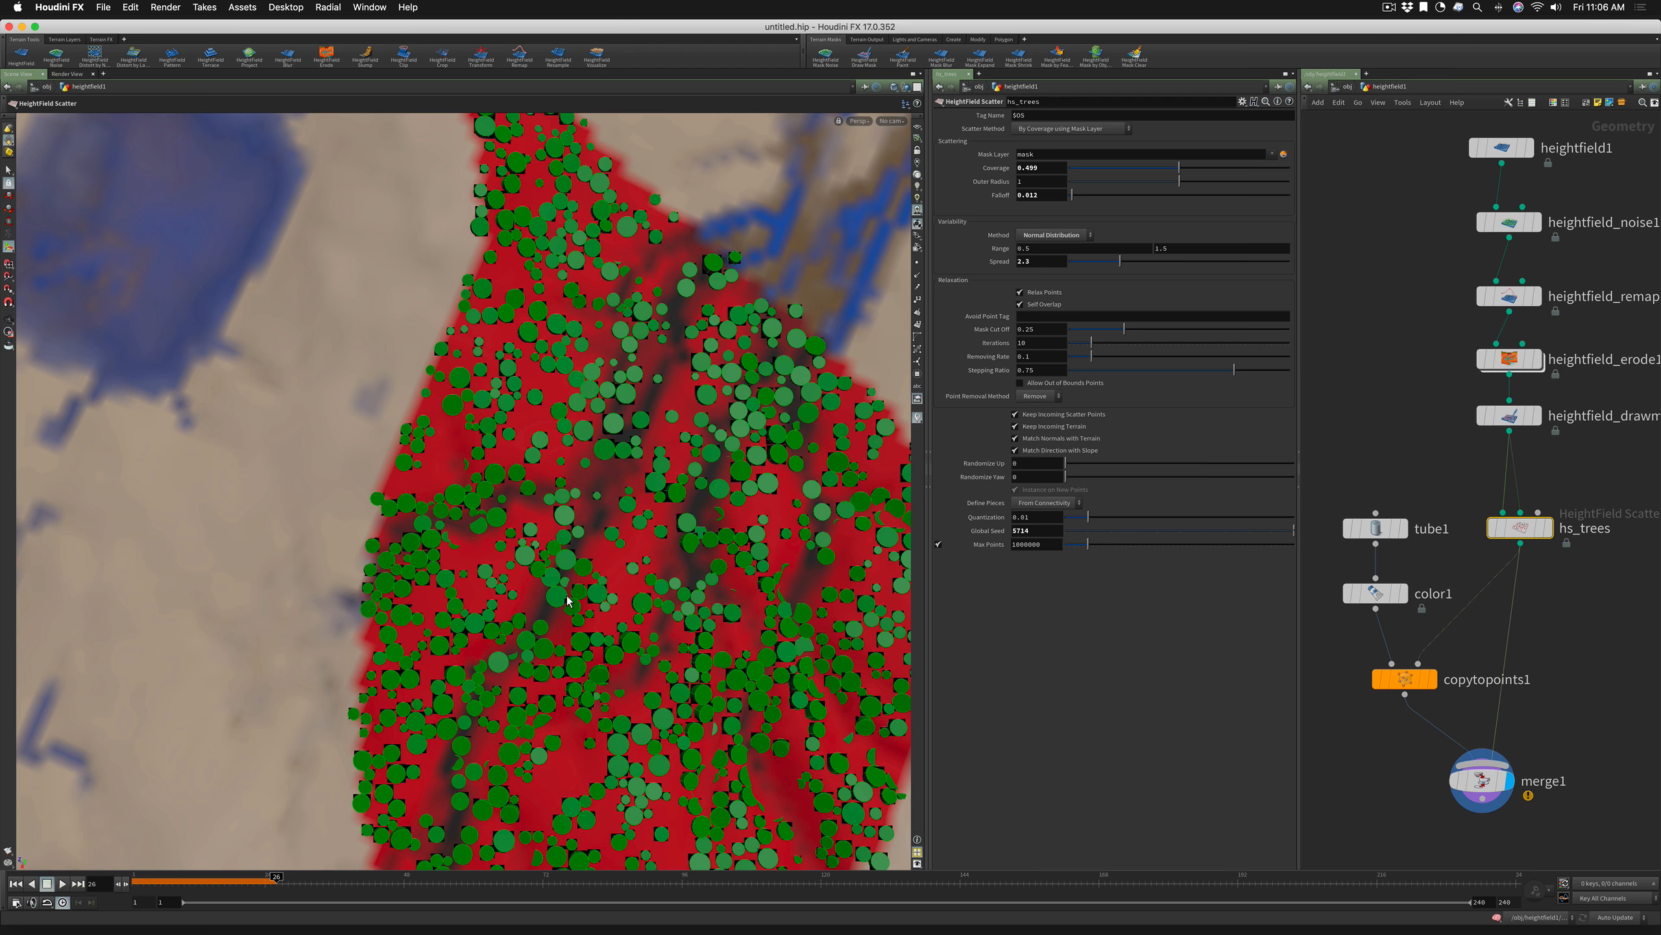
key("Escape")
left_click_drag(568, 601, 573, 567)
key("Return")
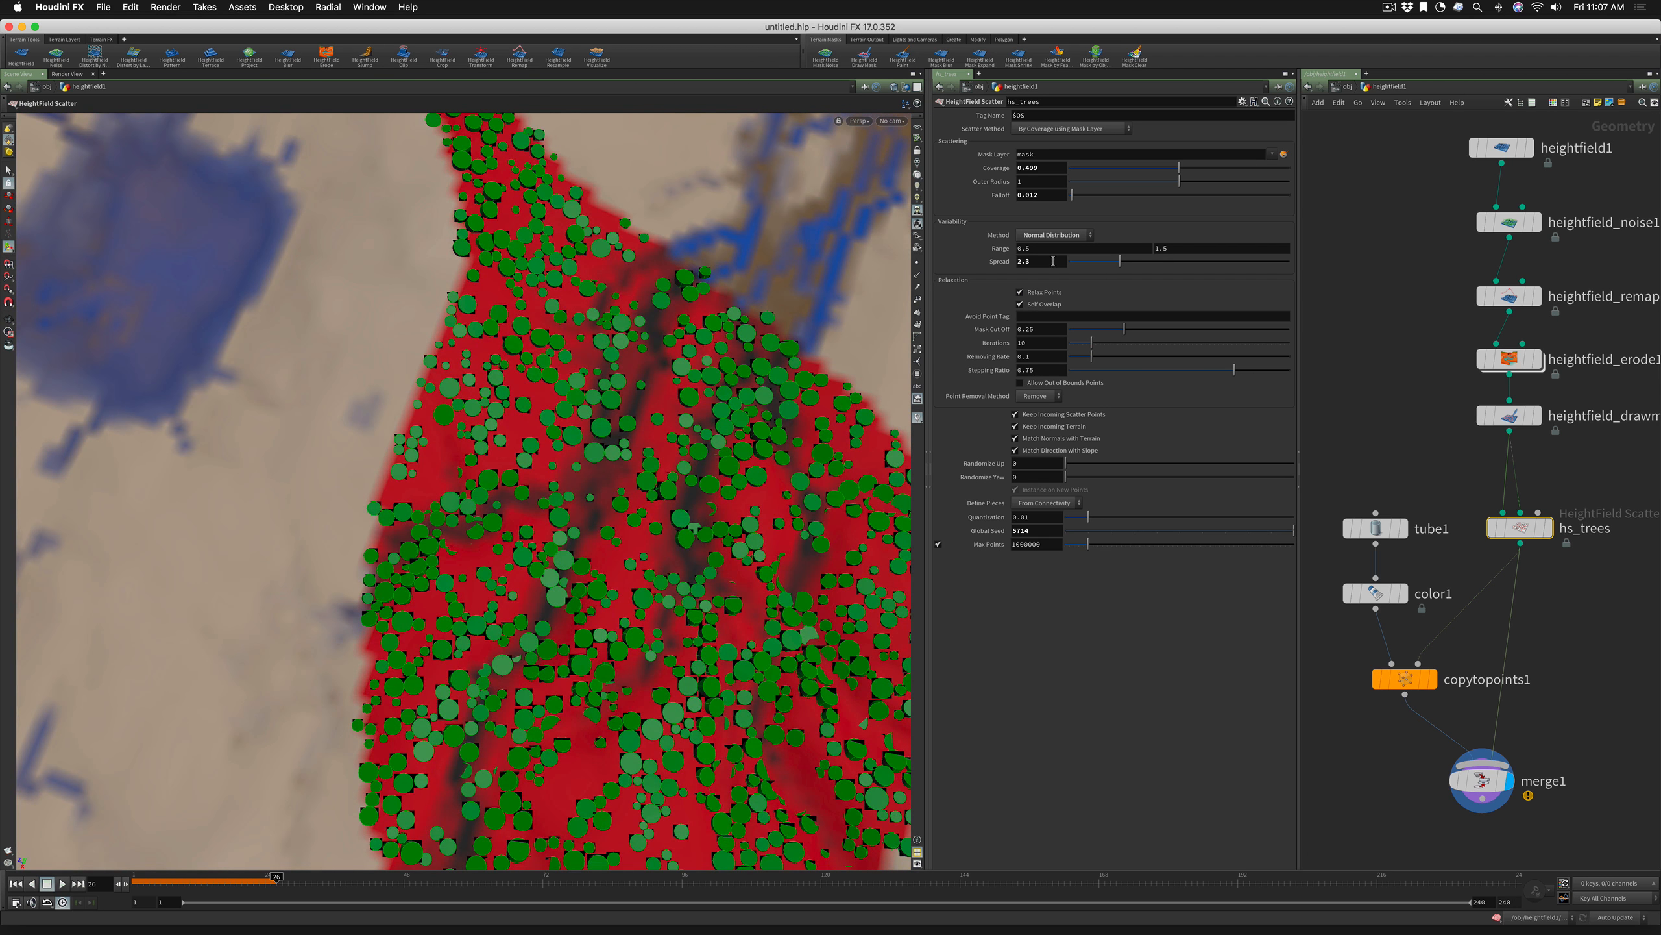
Try an Exact Scale of 1.24 for the hs_trees variability and switch the method to Uniform Distribution
left_click(1050, 235)
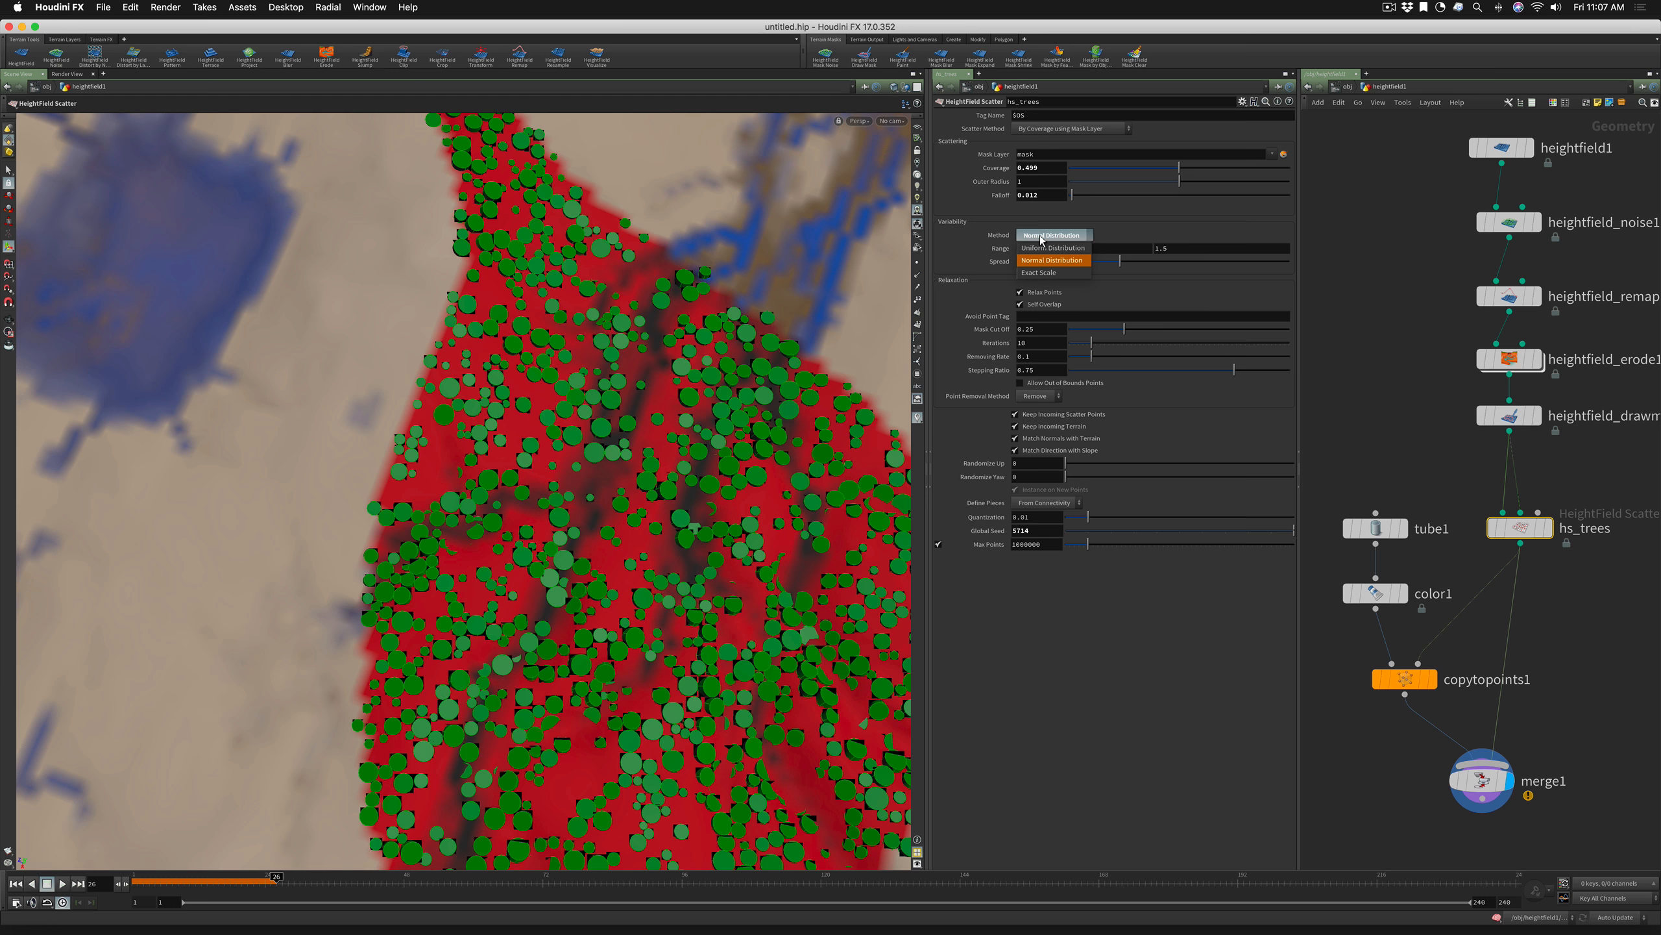
left_click(1040, 272)
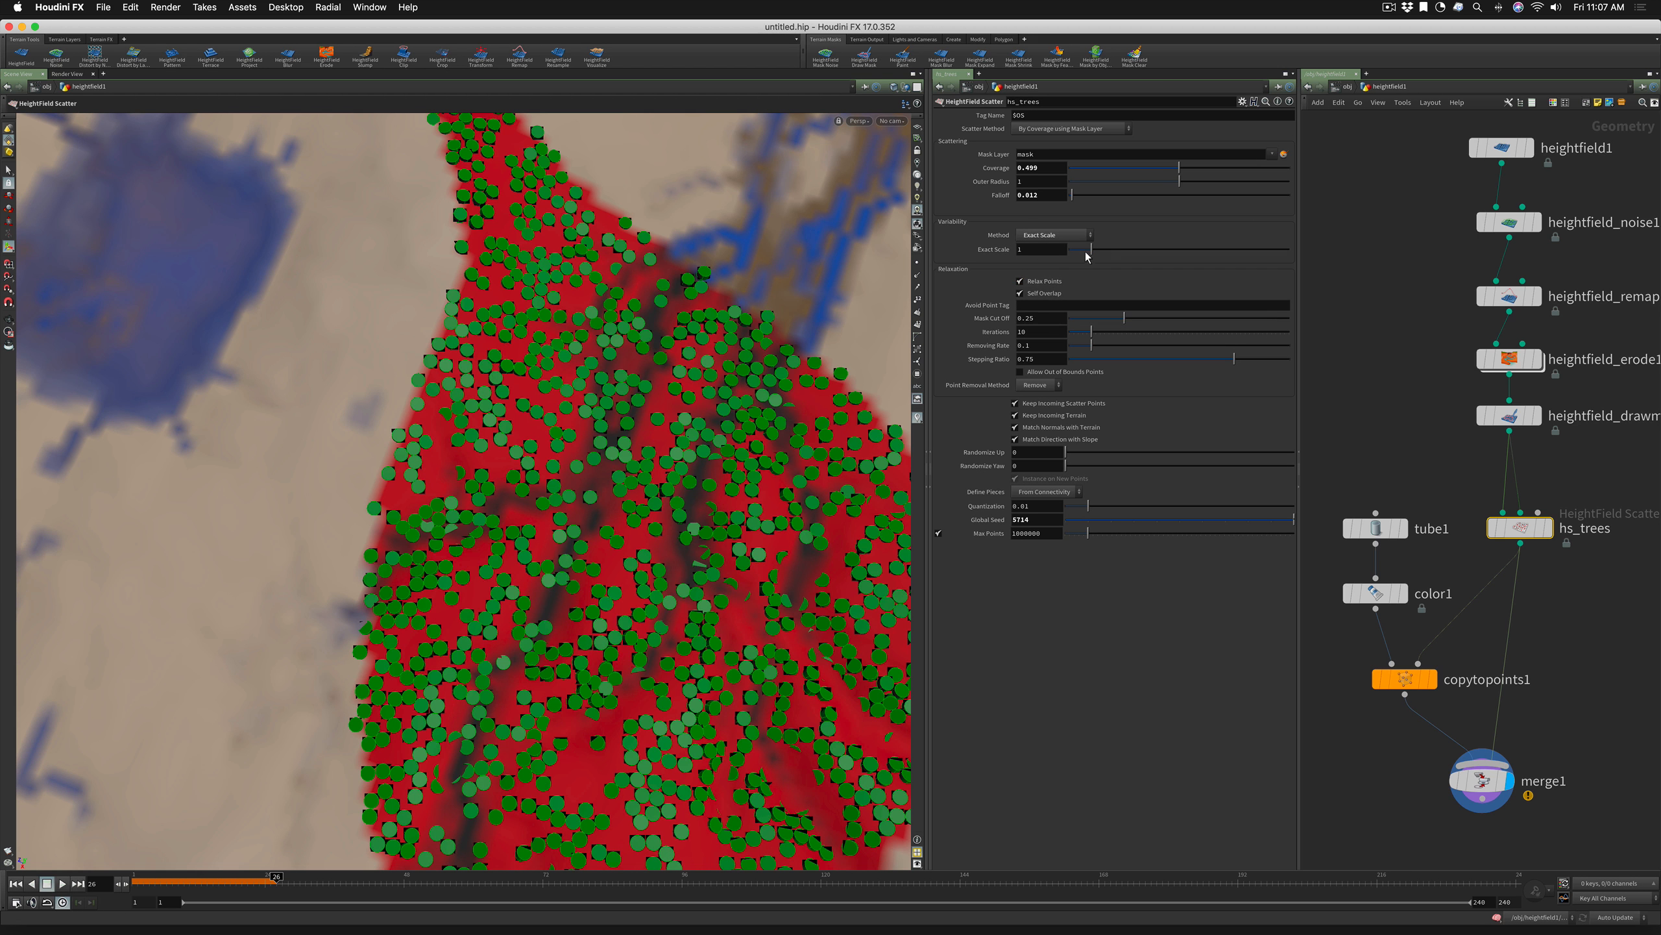
mouse_move(1092, 251)
left_mouse_down()
mouse_move(1111, 251)
mouse_move(1096, 251)
left_mouse_up()
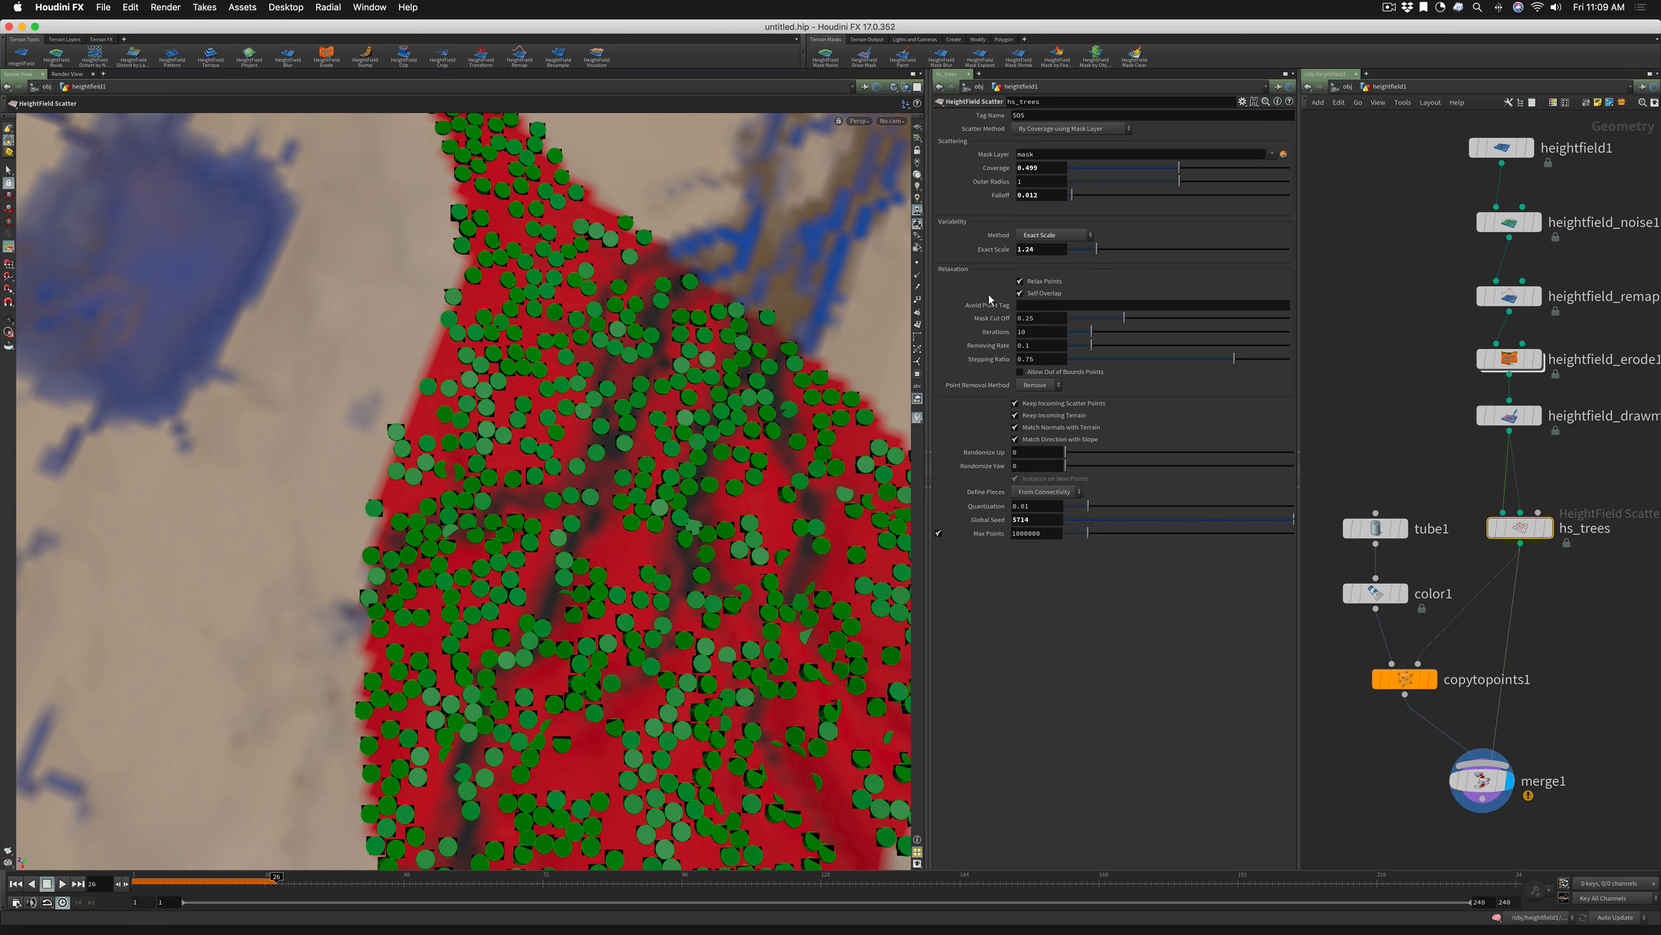
left_click(1042, 235)
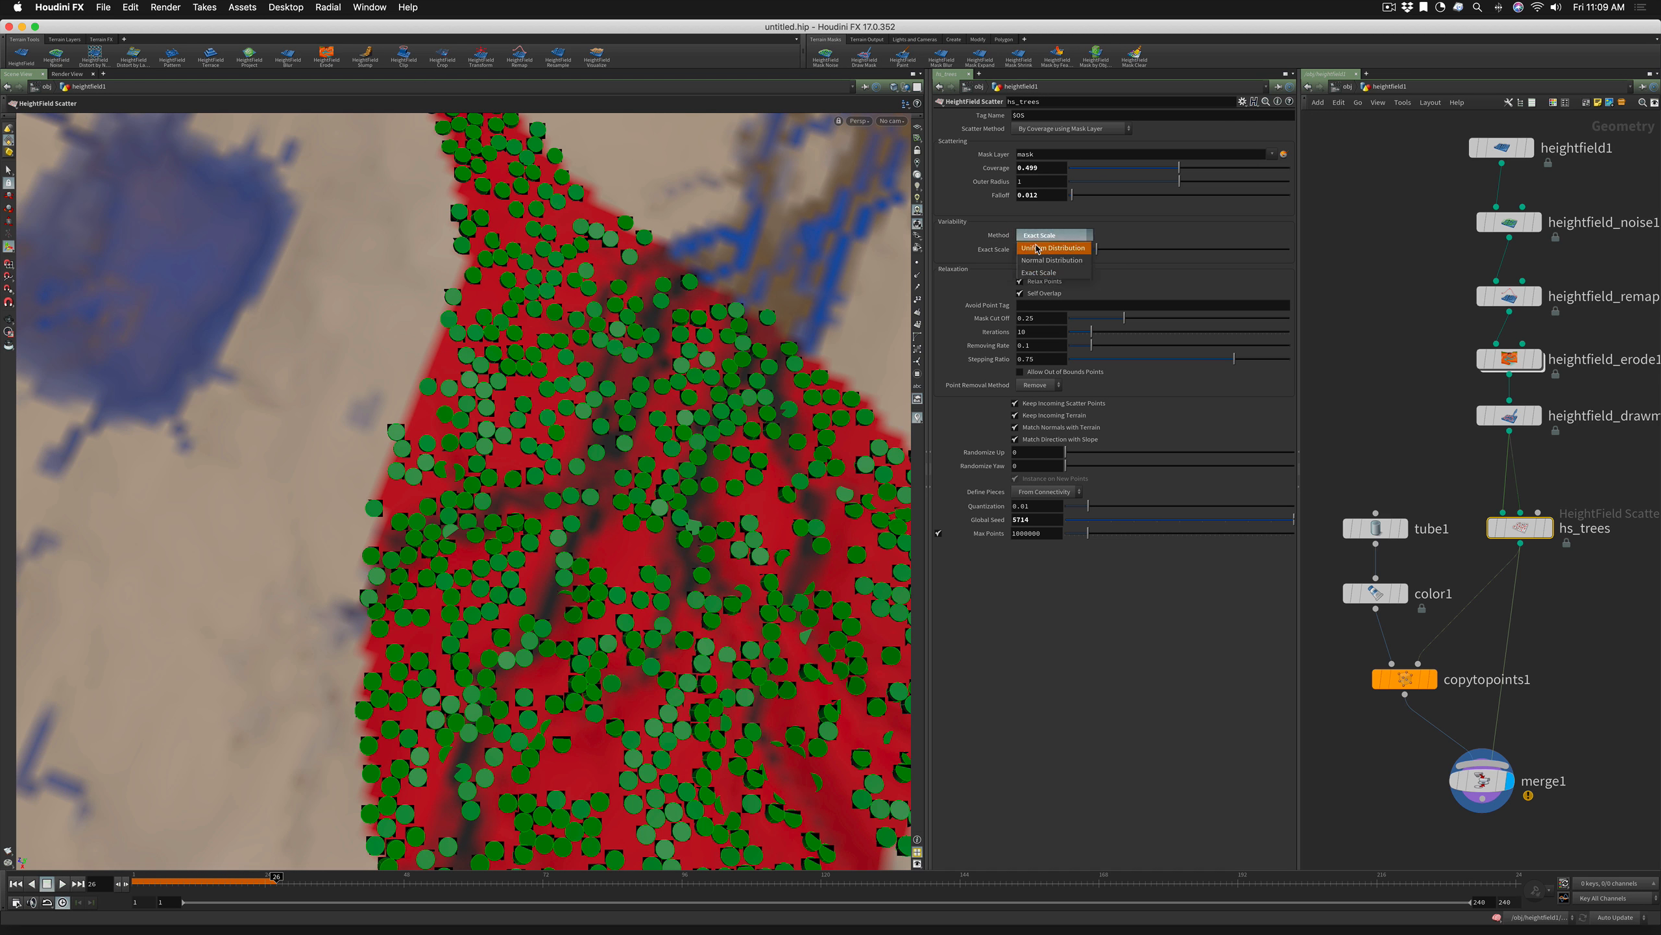
left_click(1037, 248)
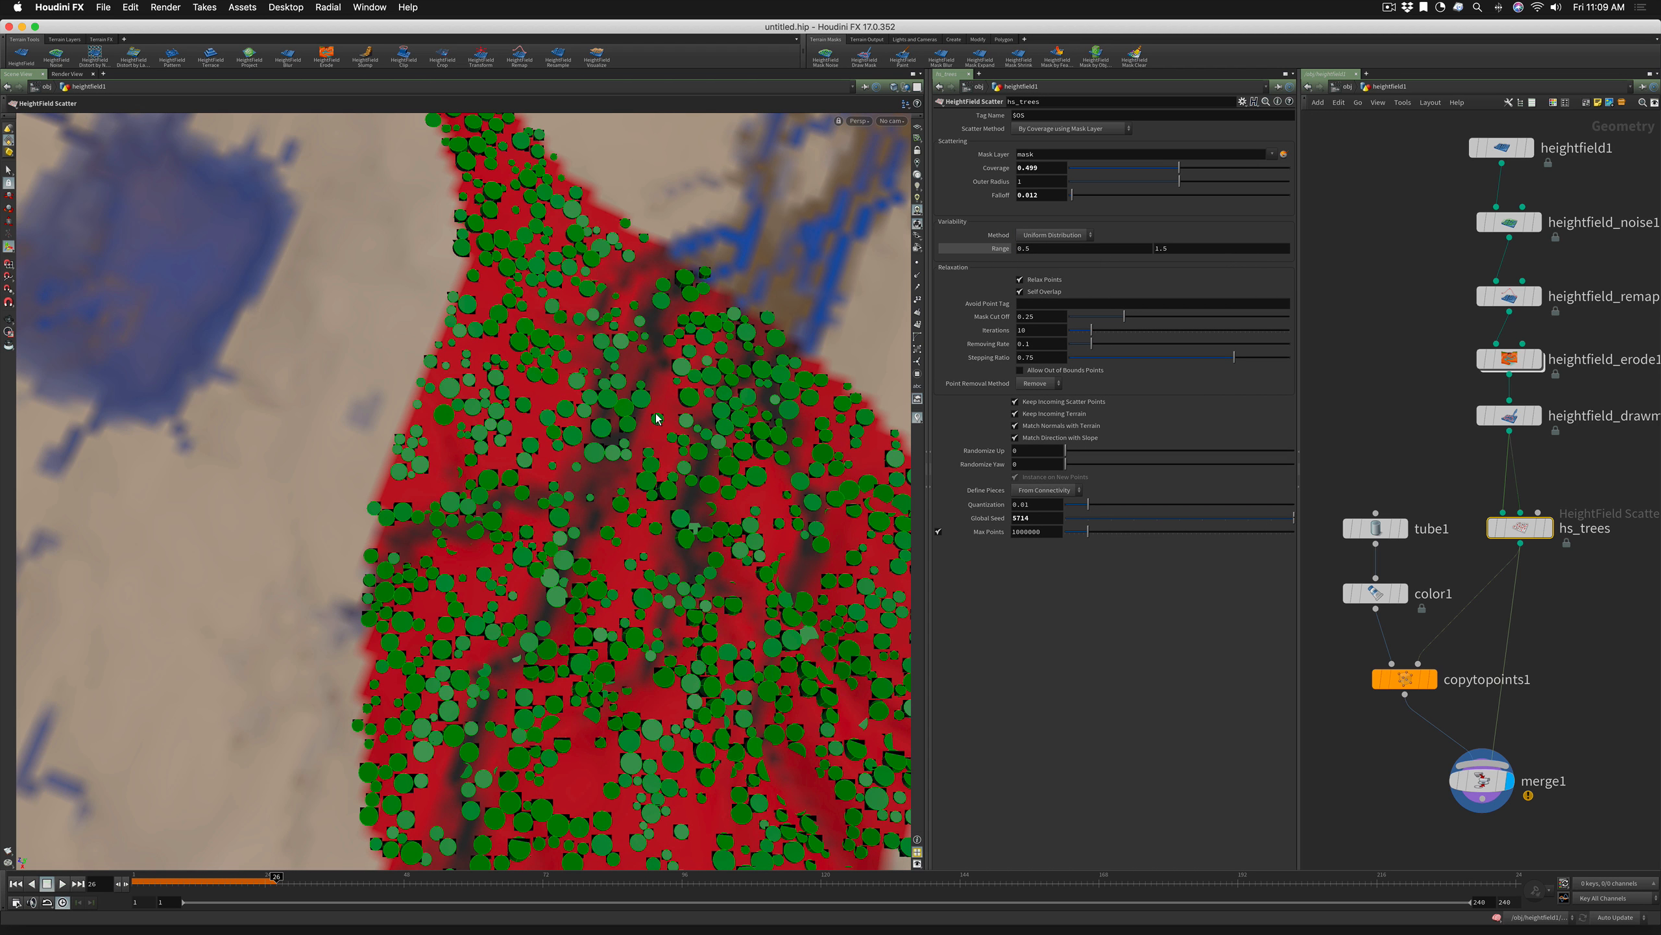
Set the height of tube1 to 5
left_click(1376, 524)
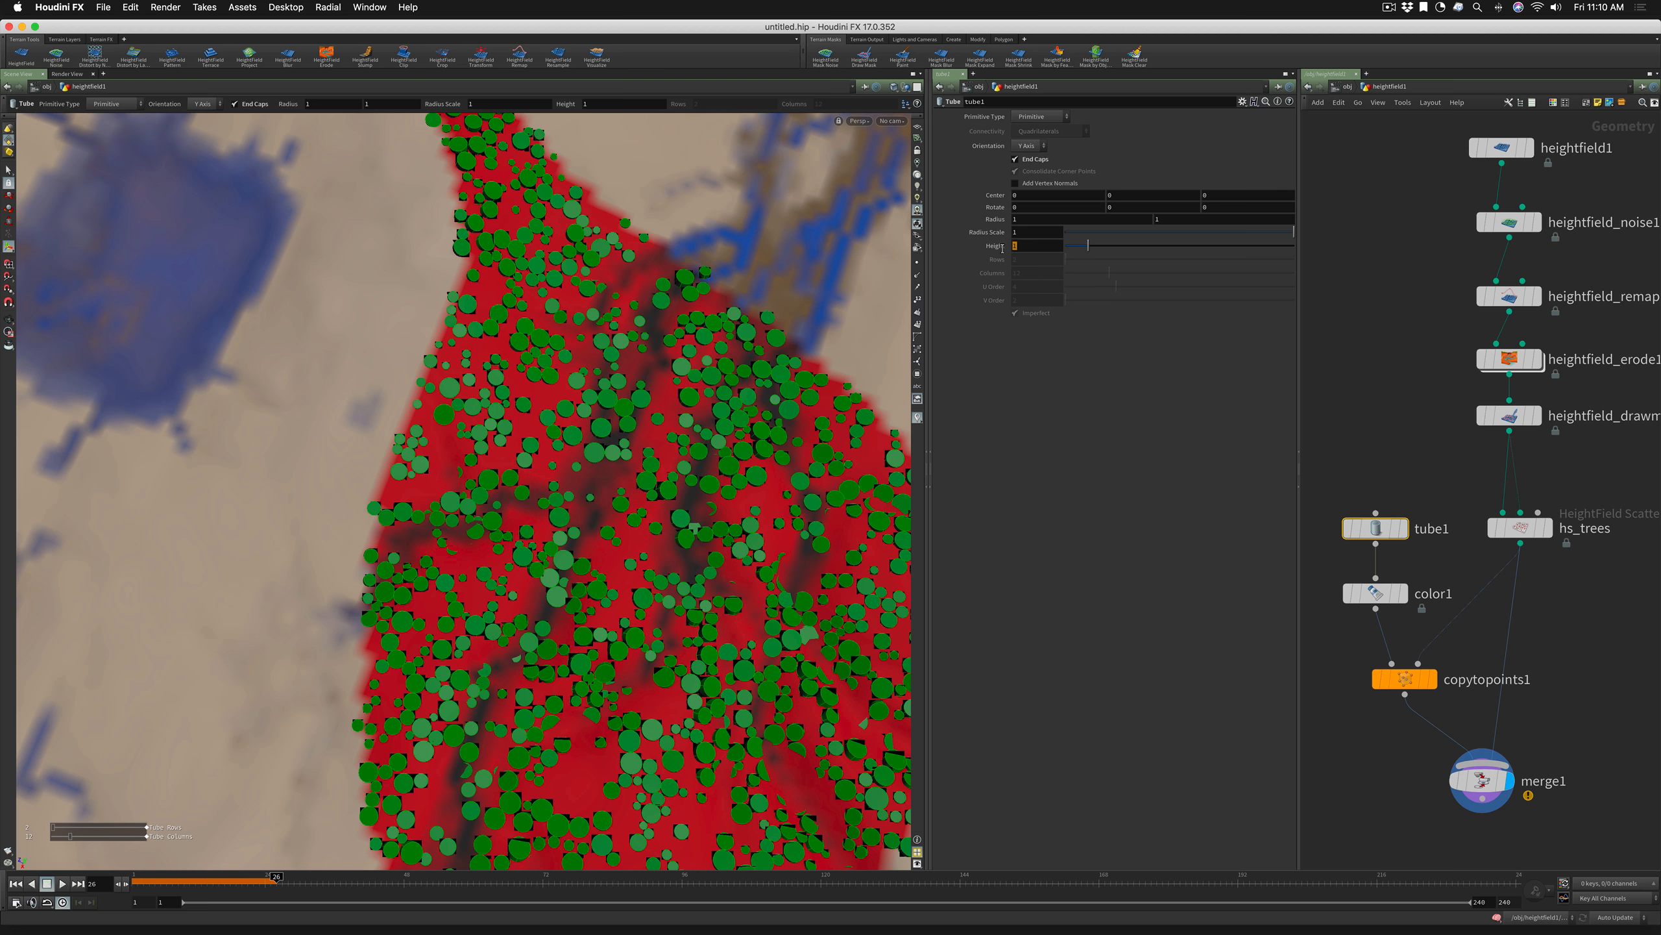
type("5")
key("Return")
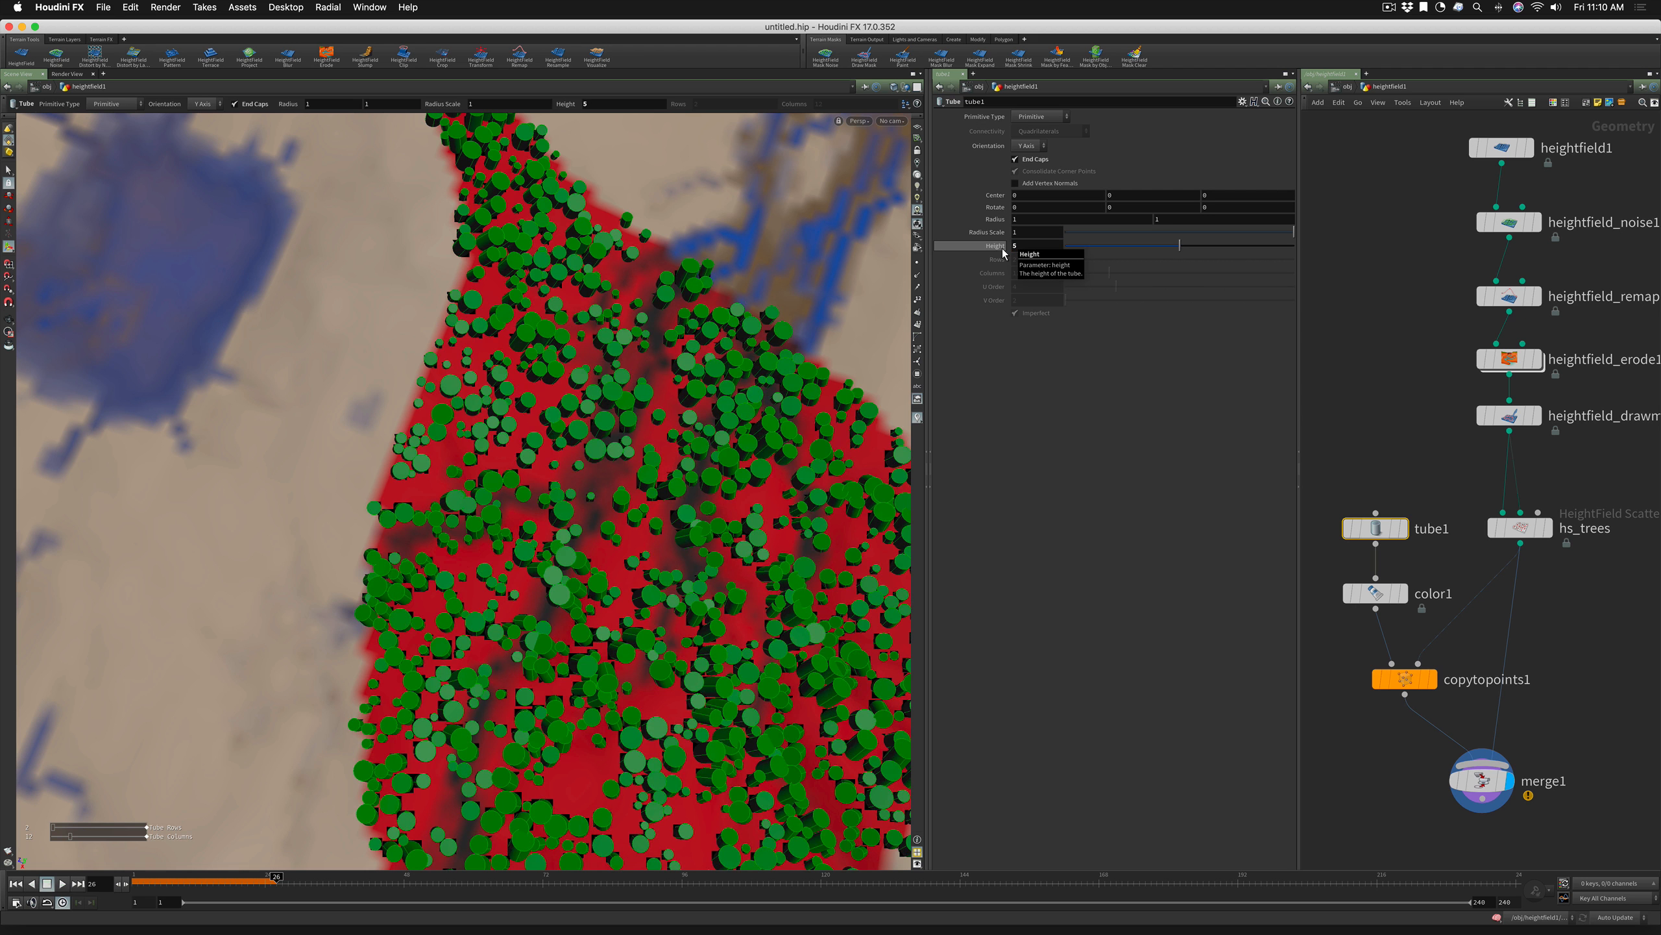
Link tube1's Center Y to its height with a relative channel reference, ch("height")/2.0, and check the tubes on the terrain
left_click(1013, 246)
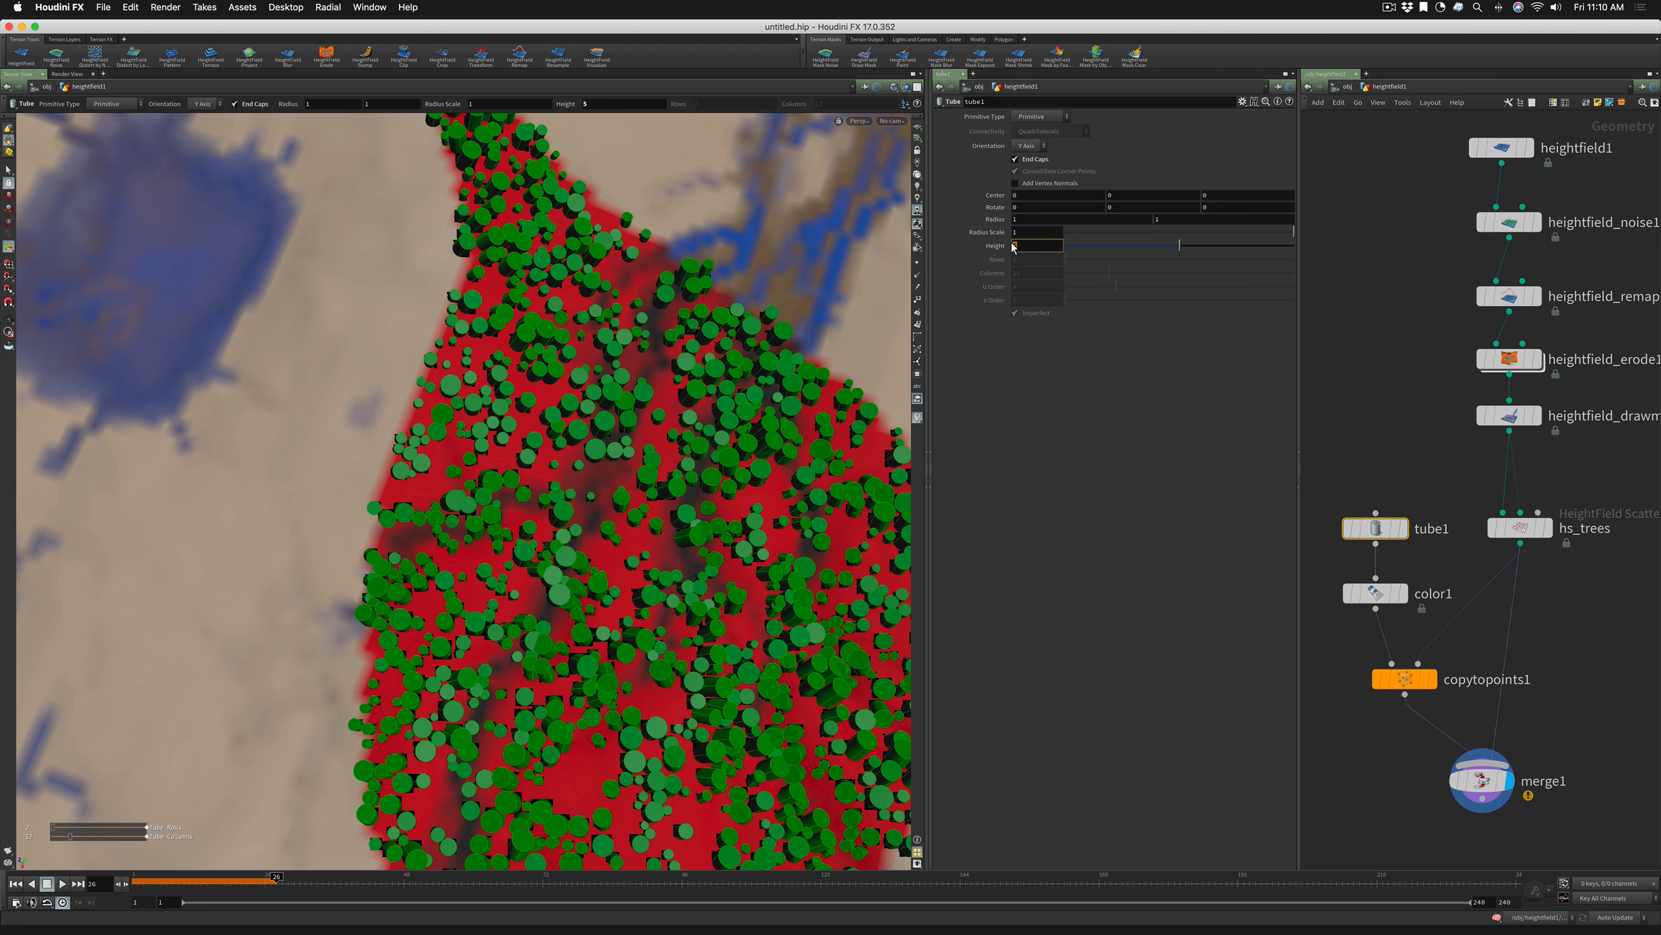
left_click_drag(1013, 246, 1120, 198)
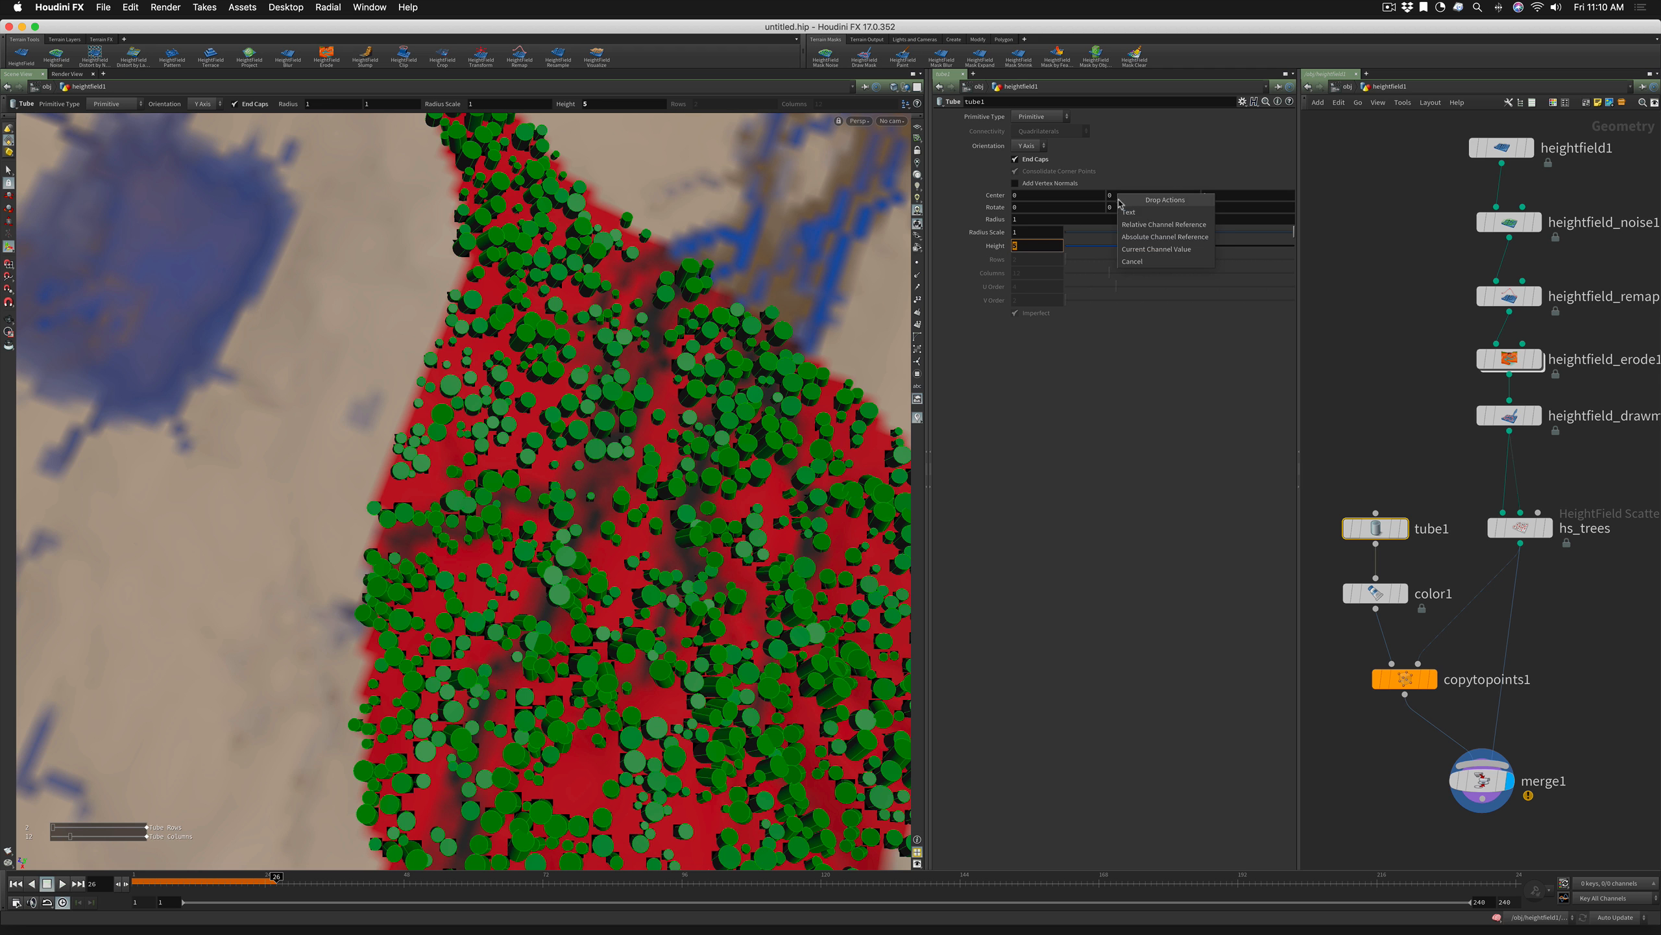
left_click(1141, 225)
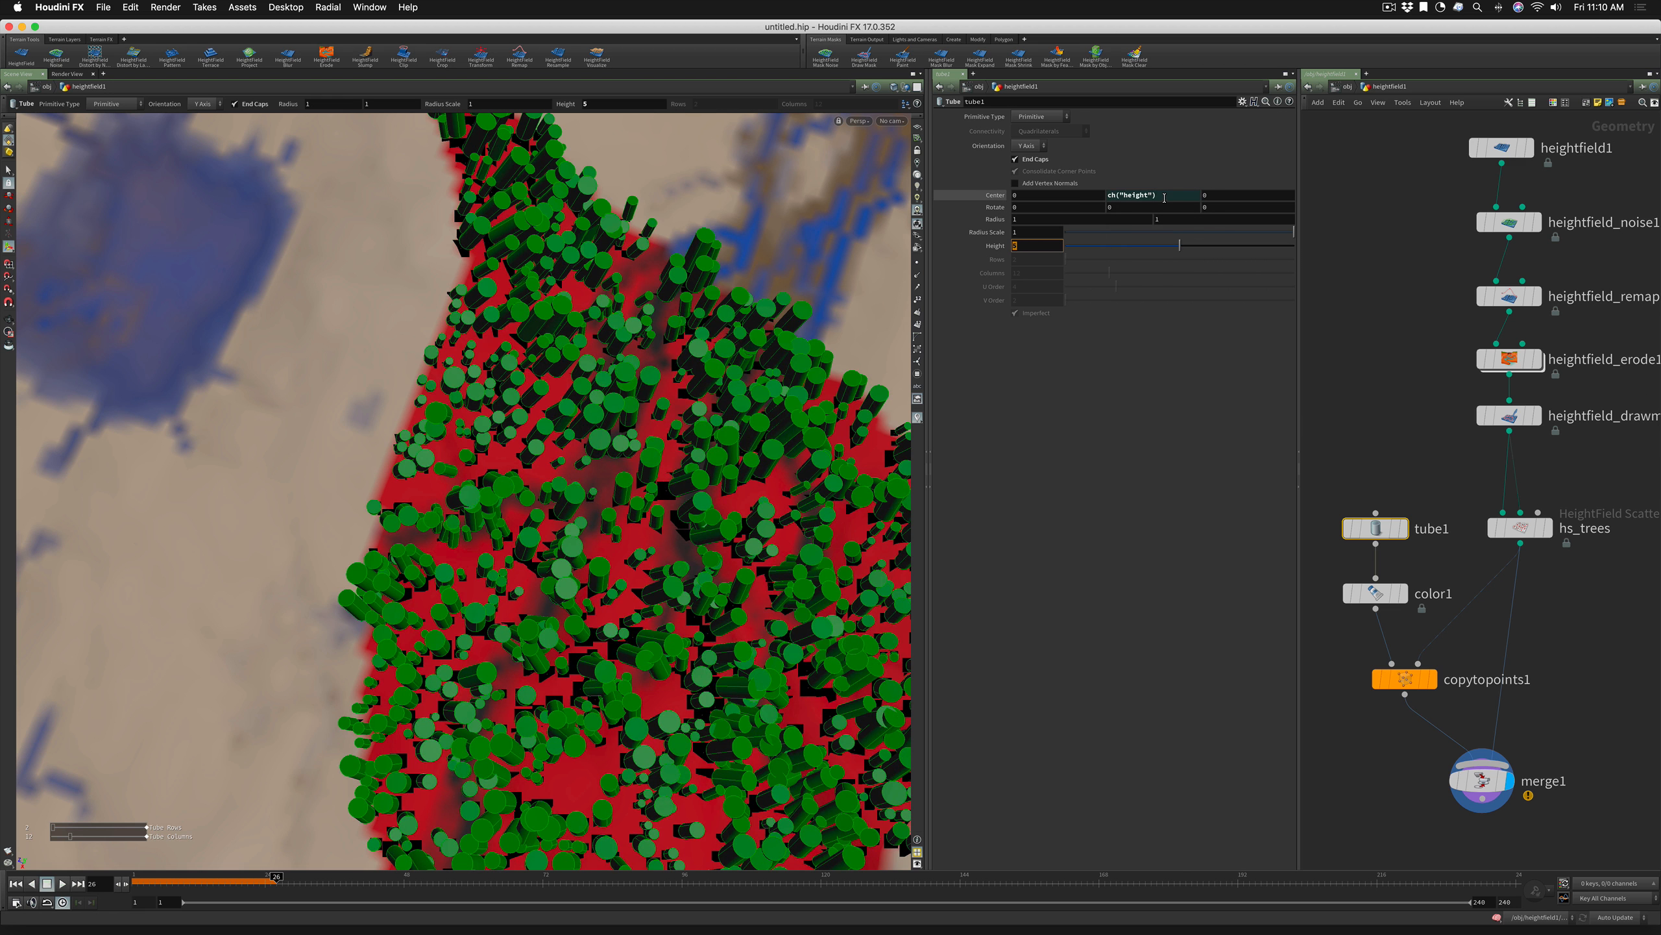
left_click(1164, 198)
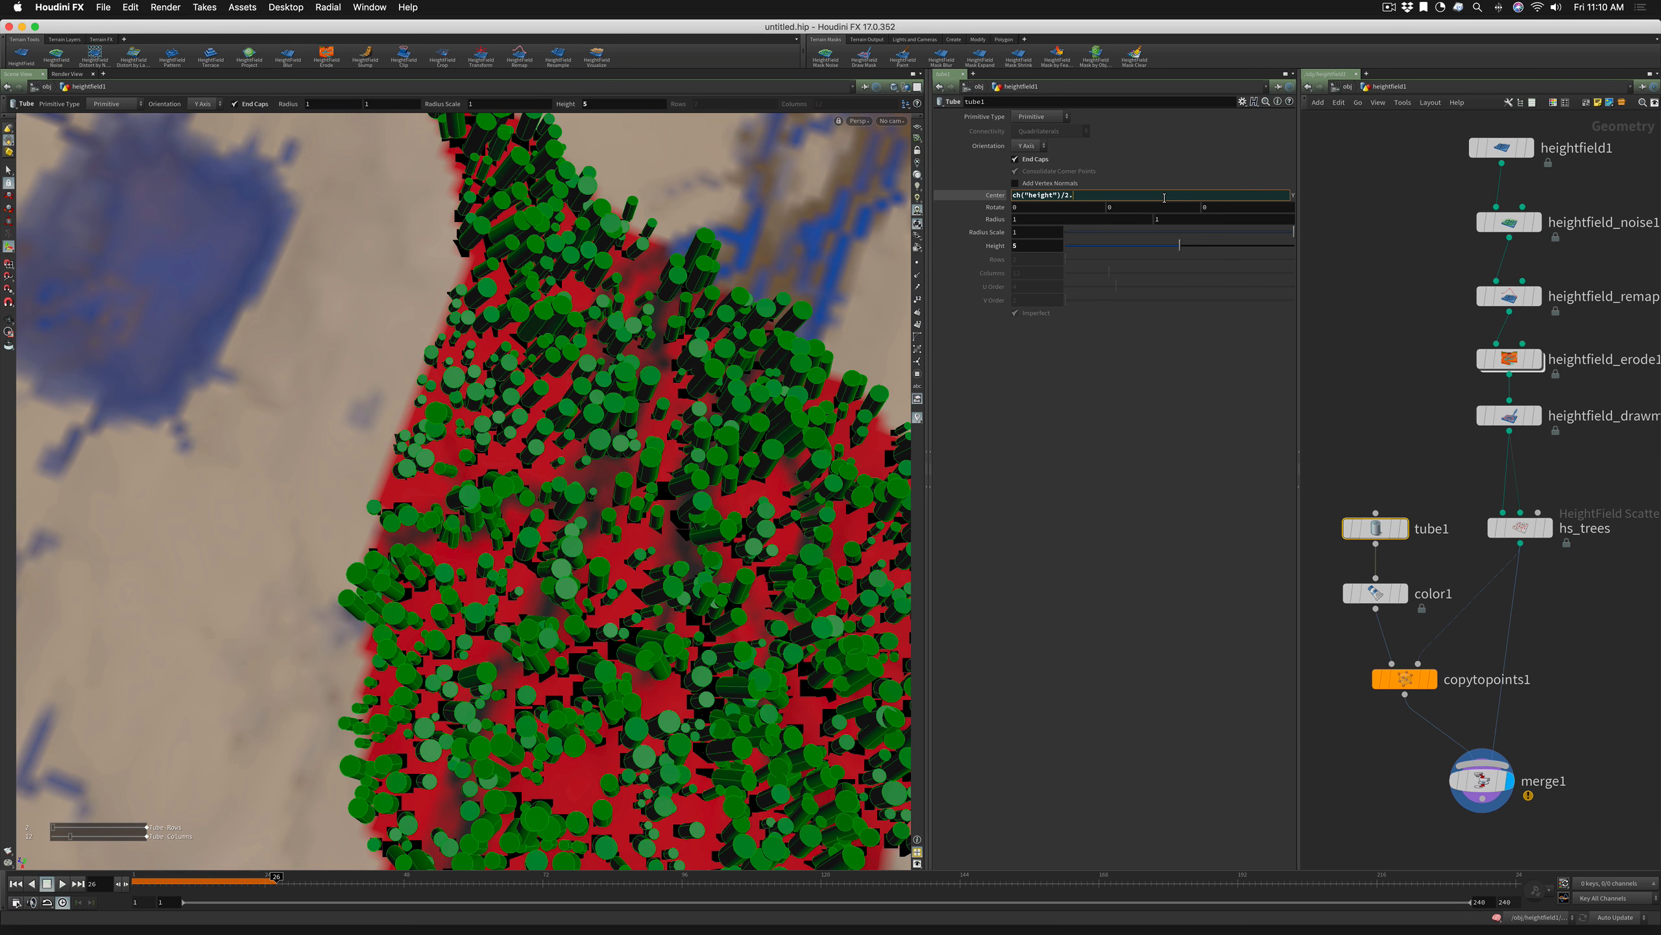
key("Return")
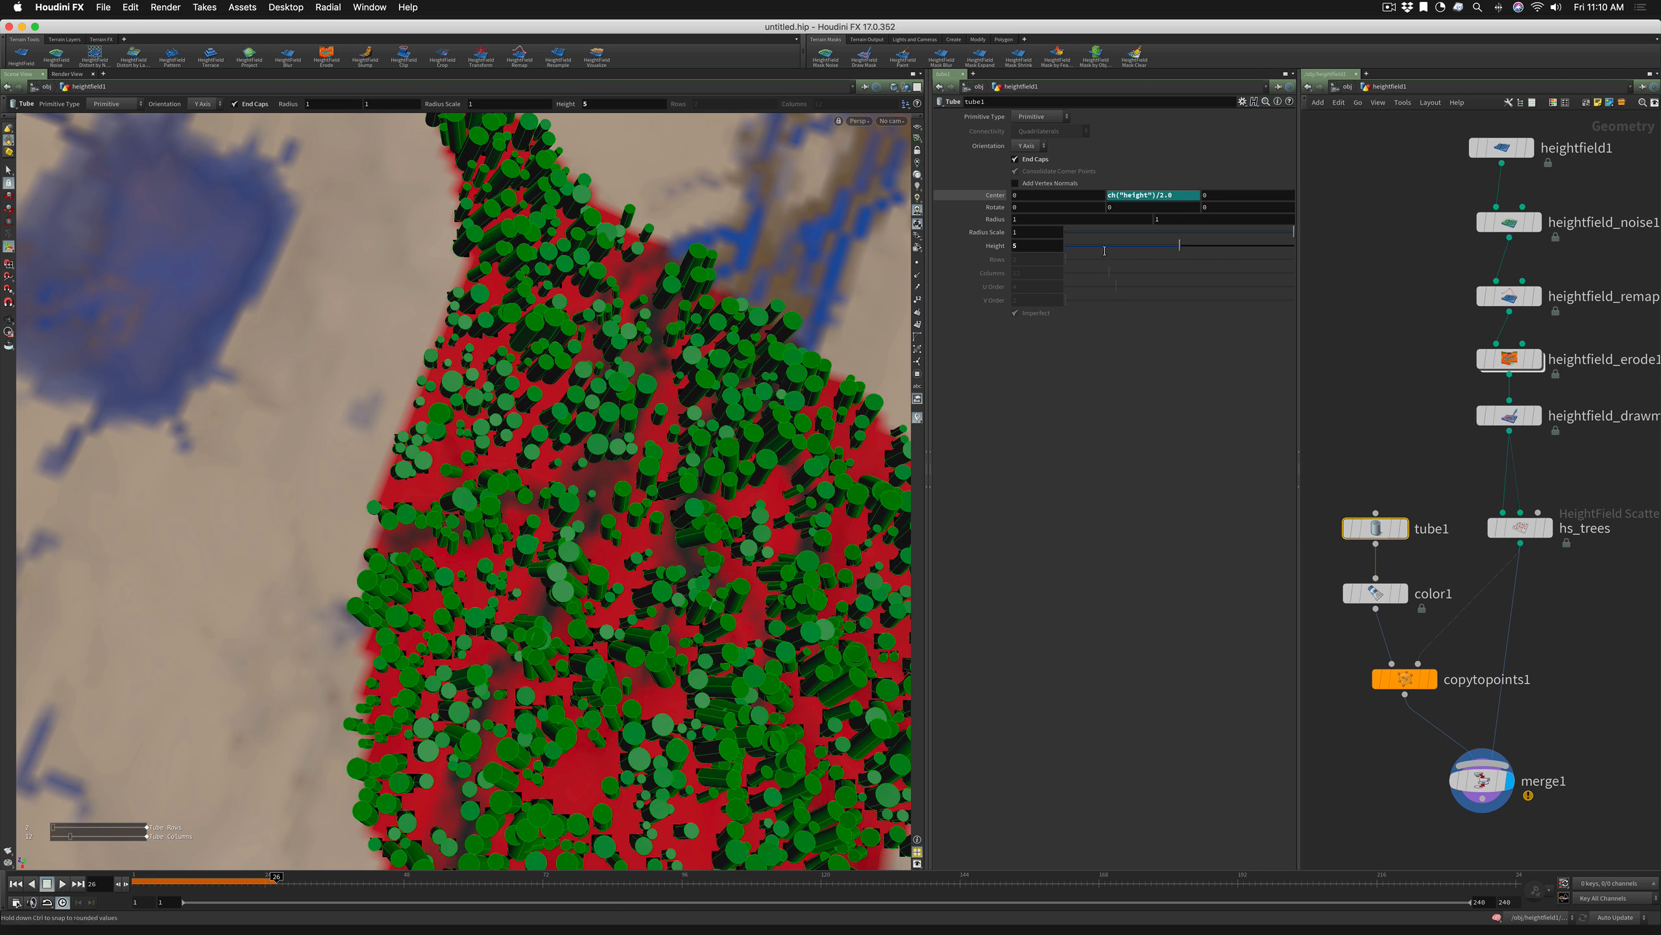
key("Escape")
left_click_drag(653, 617, 583, 531)
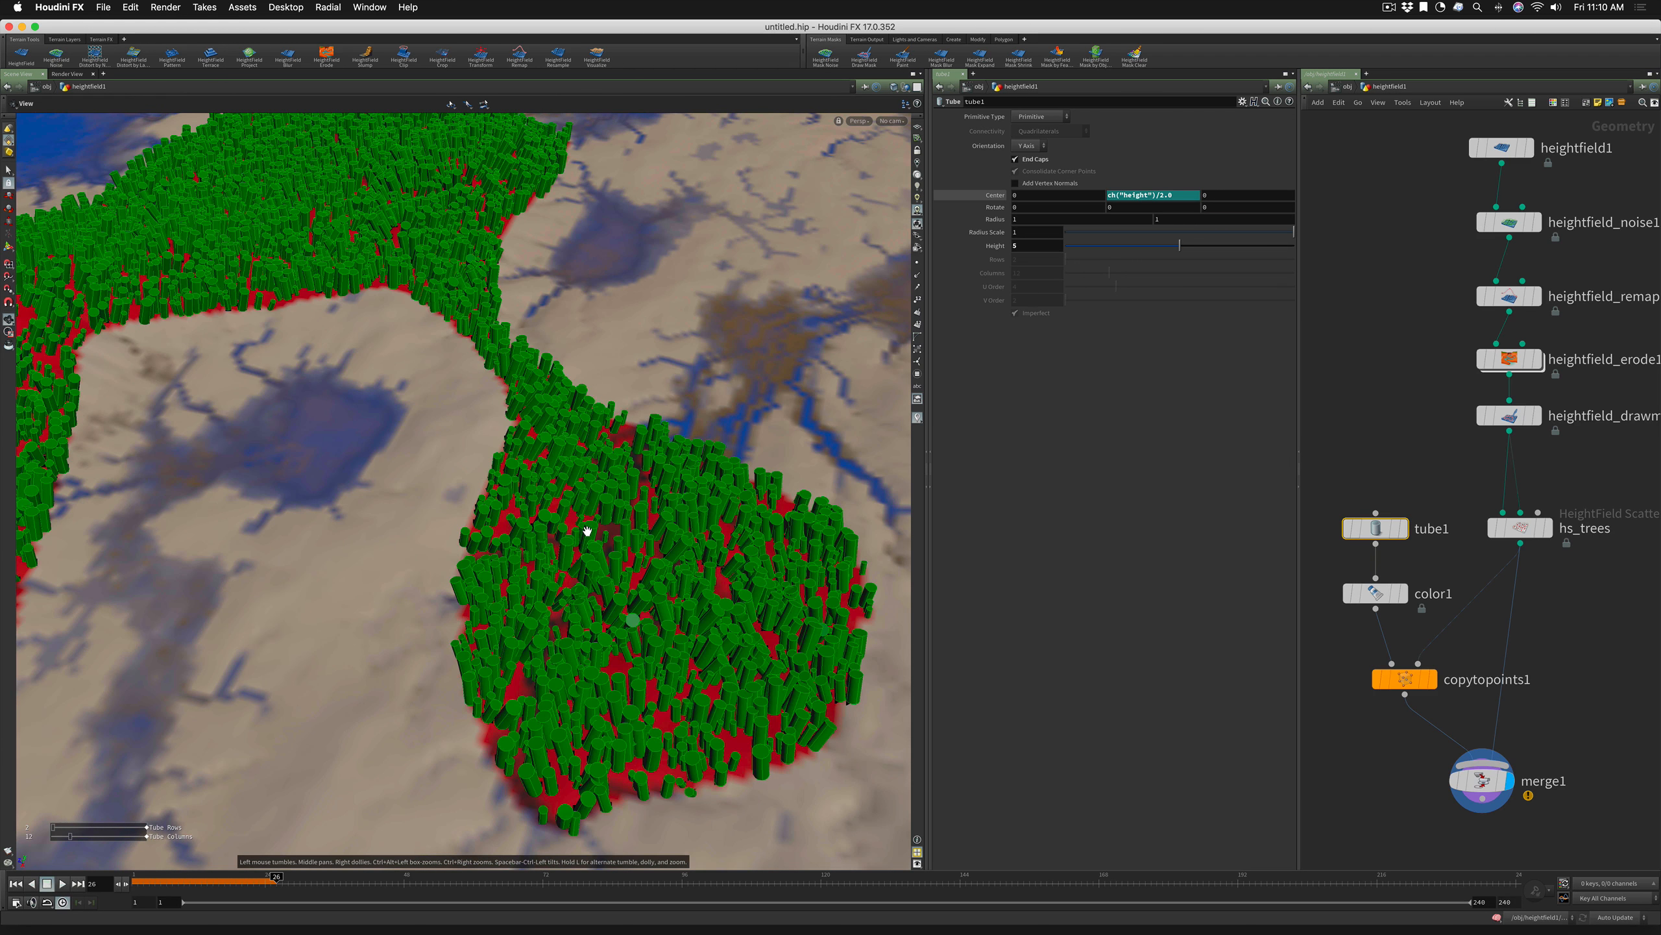
key("Return")
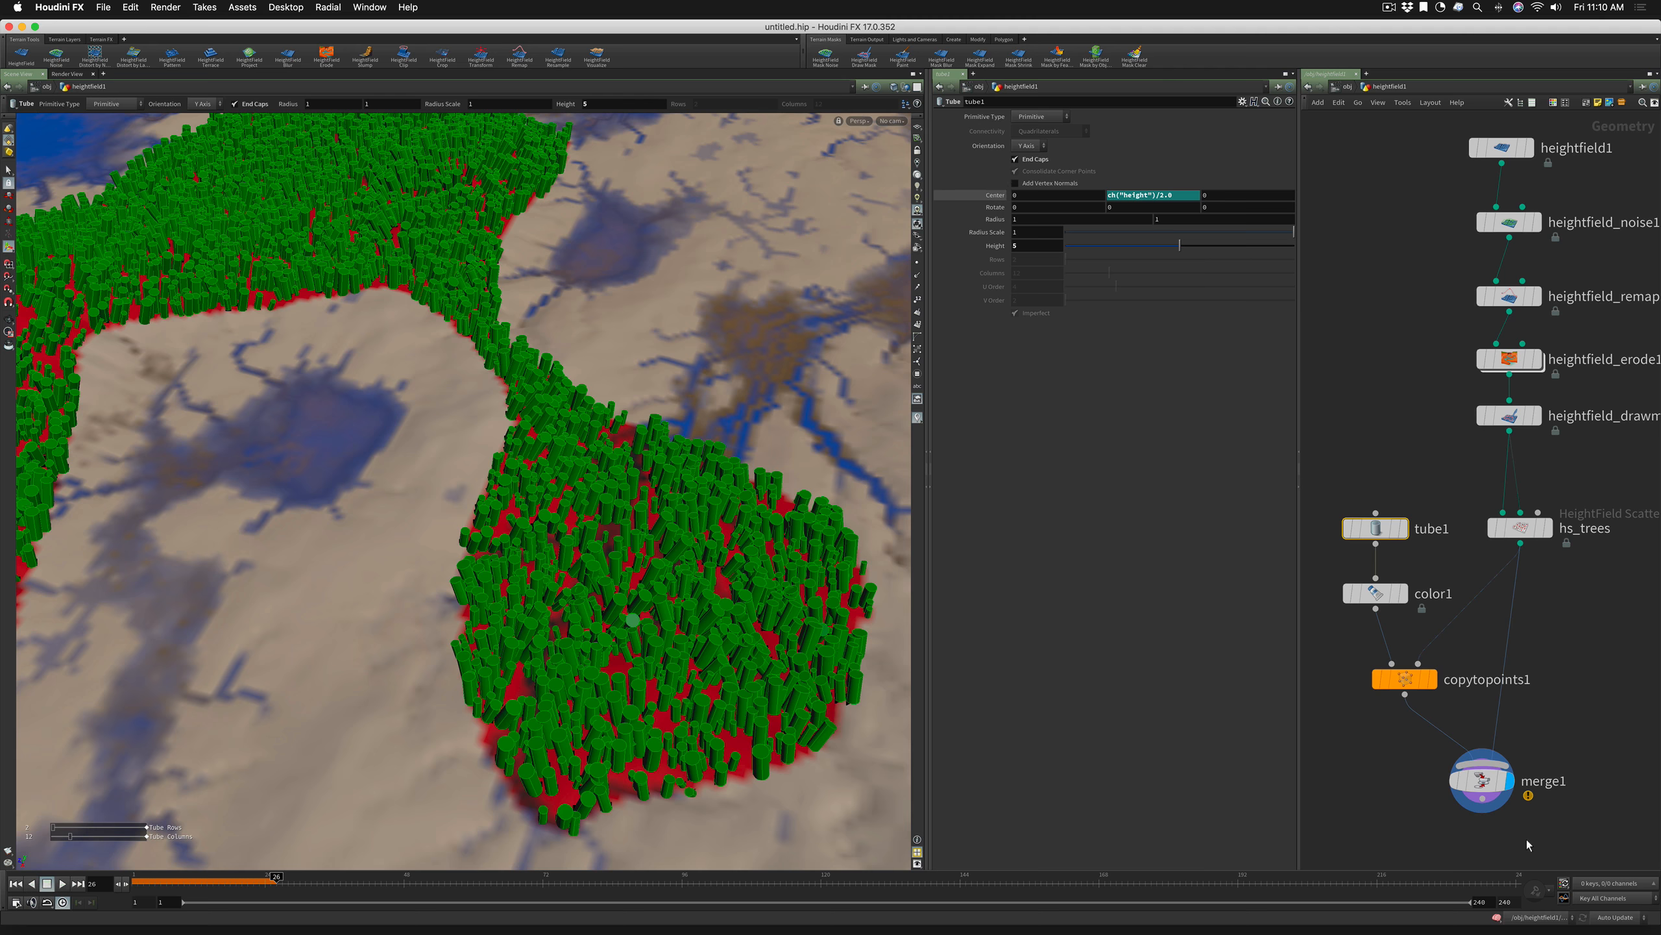
Switch the hs_trees Scatter Method to Total Point Count using Mask Layer and raise the total point count to about 93,000
left_click(1521, 526)
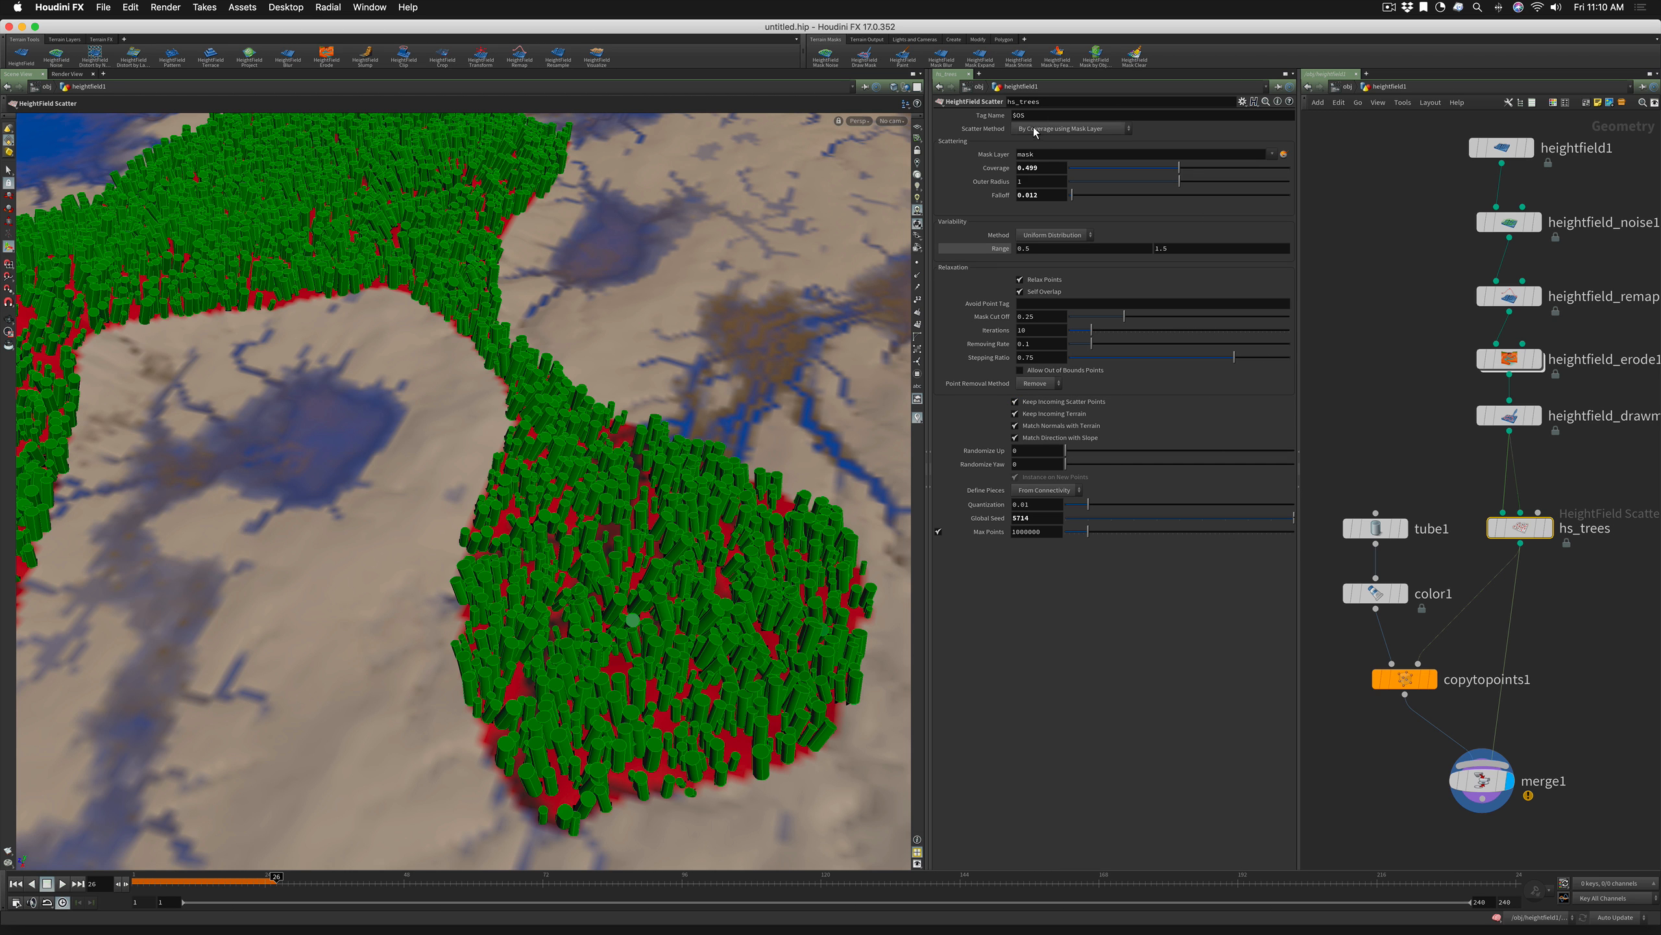
left_click(1035, 130)
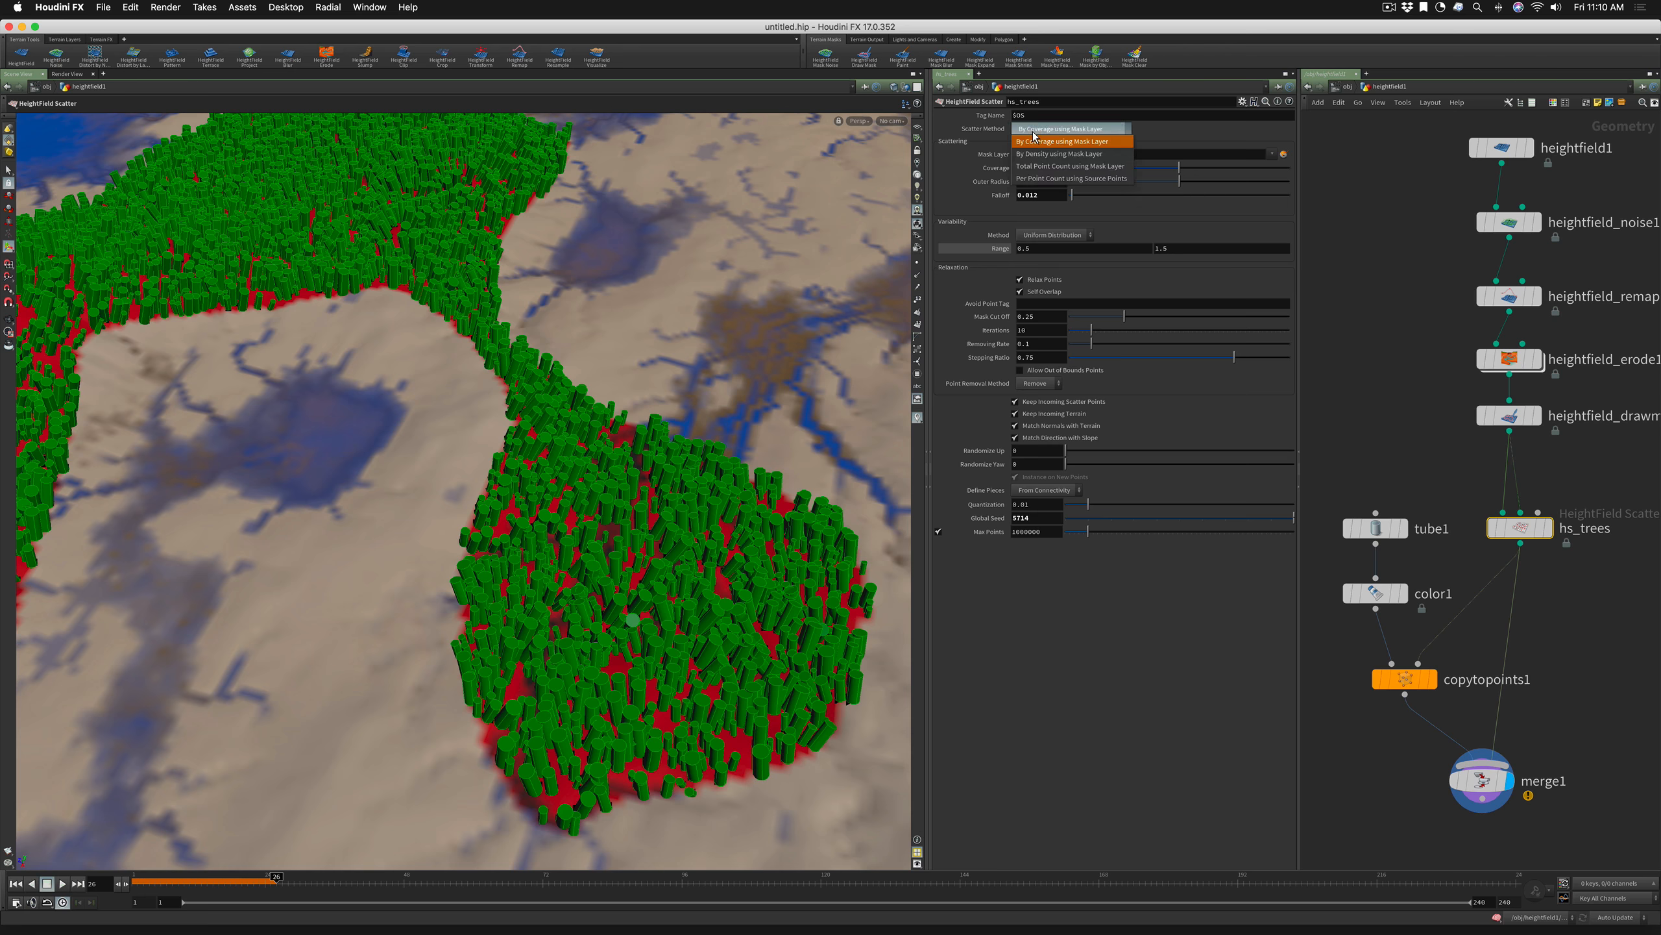
left_click(1032, 167)
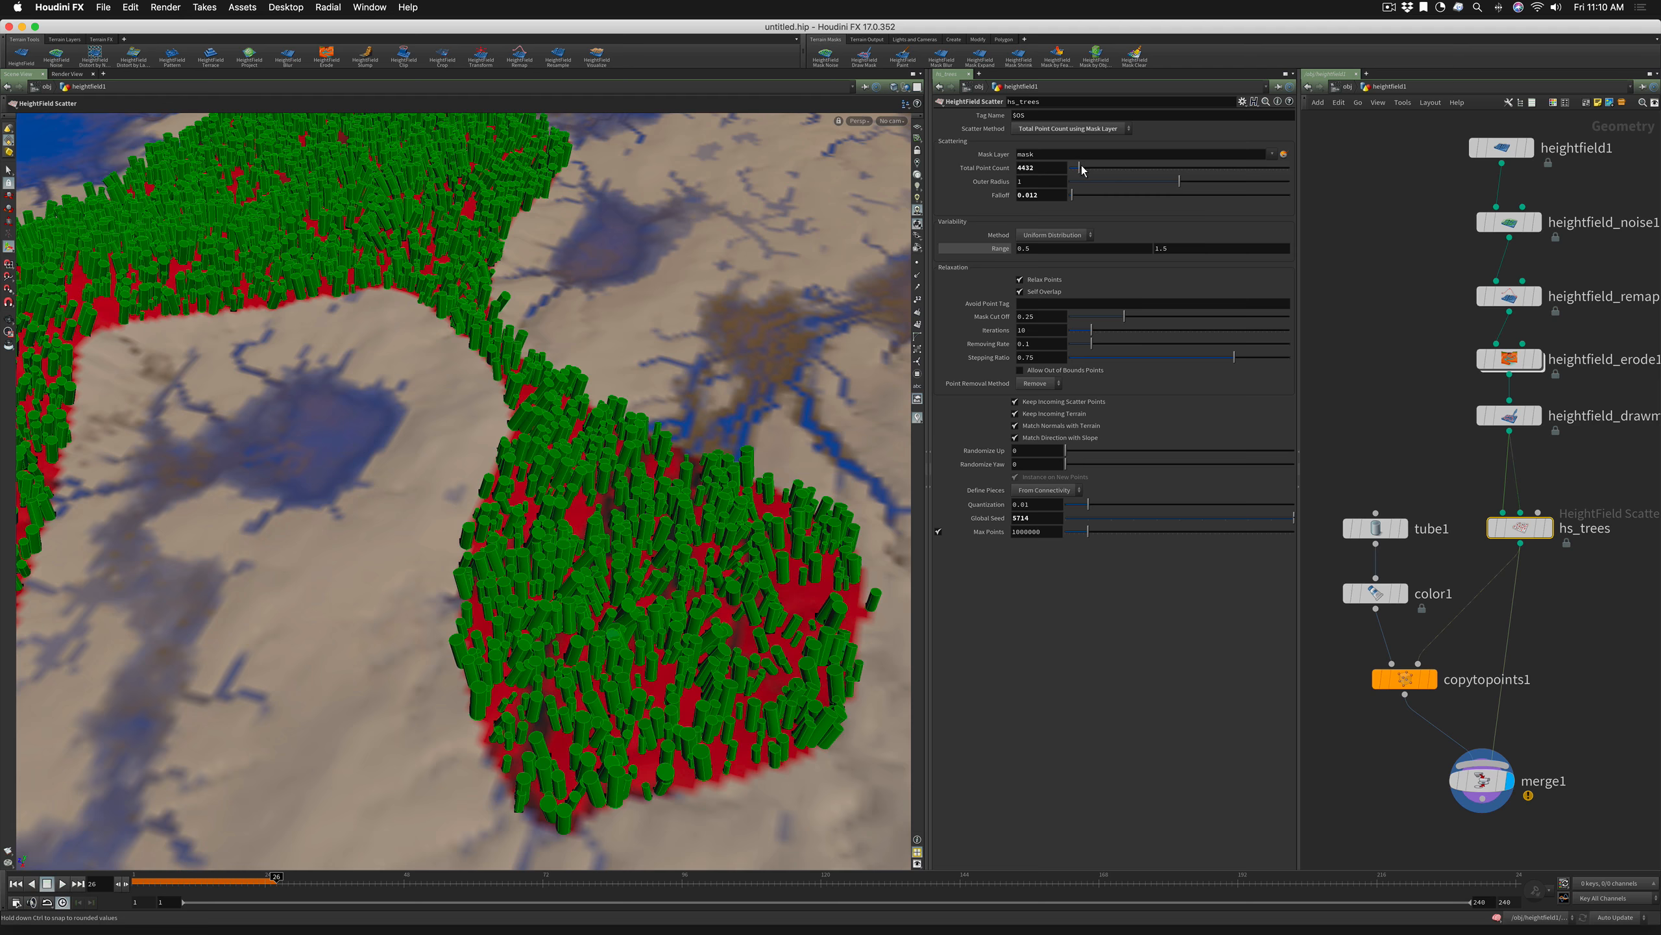
left_click_drag(1082, 170, 1275, 185)
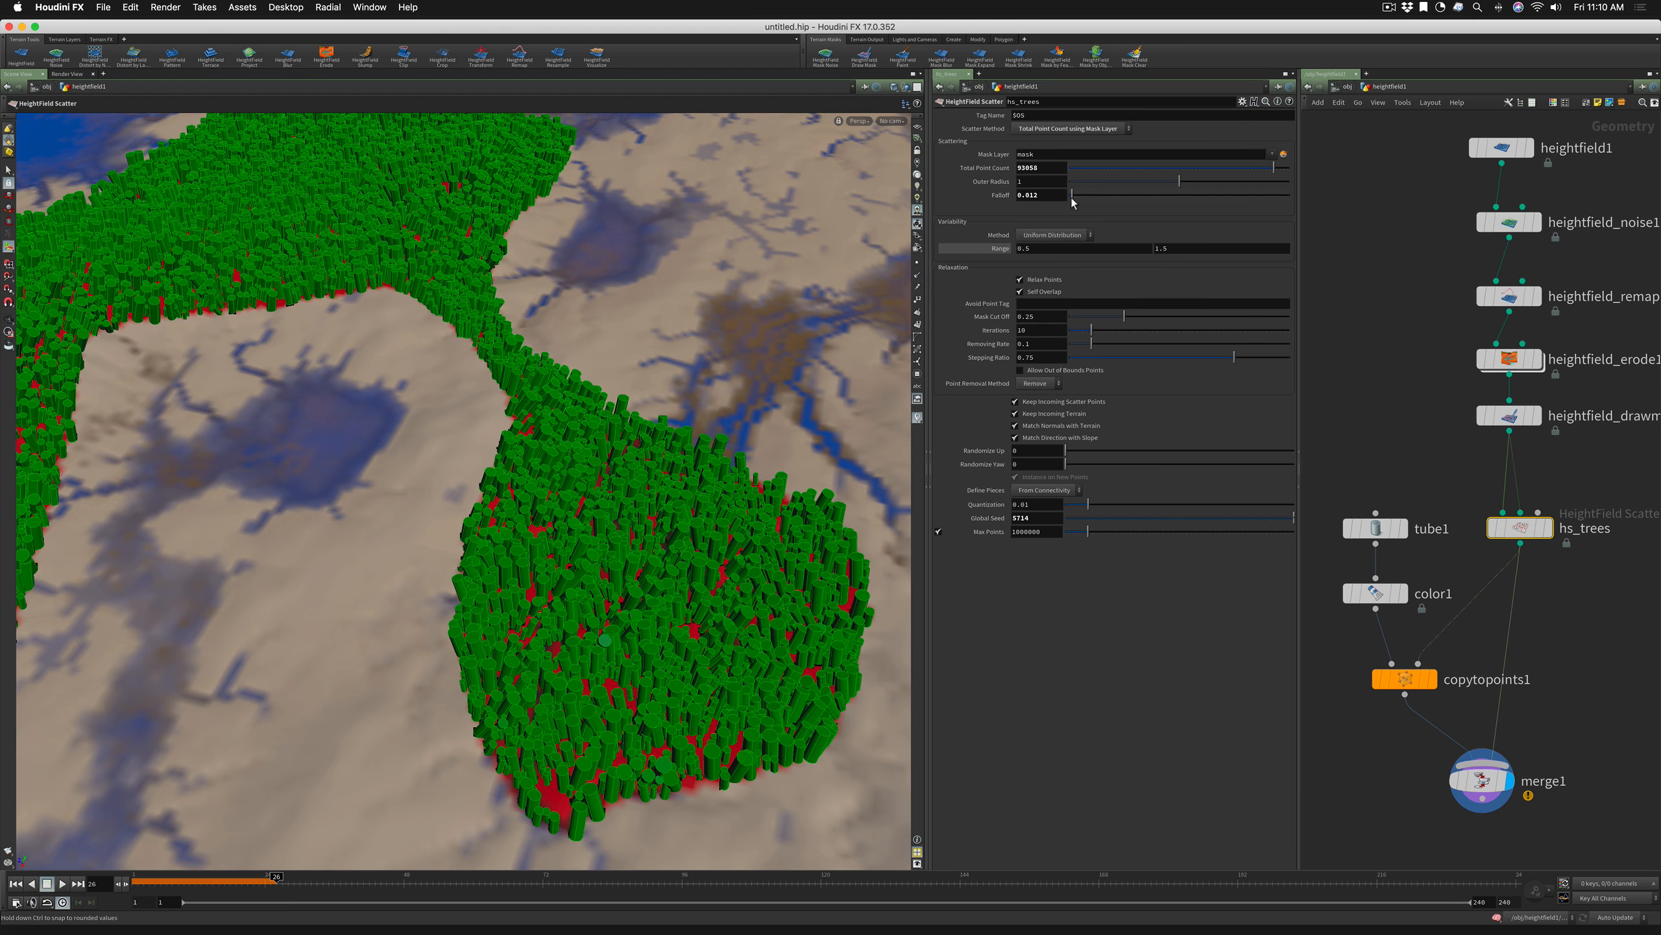
Set the hs_trees Falloff to 0 and inspect the scattered tubes from above
left_click_drag(1071, 197, 1060, 196)
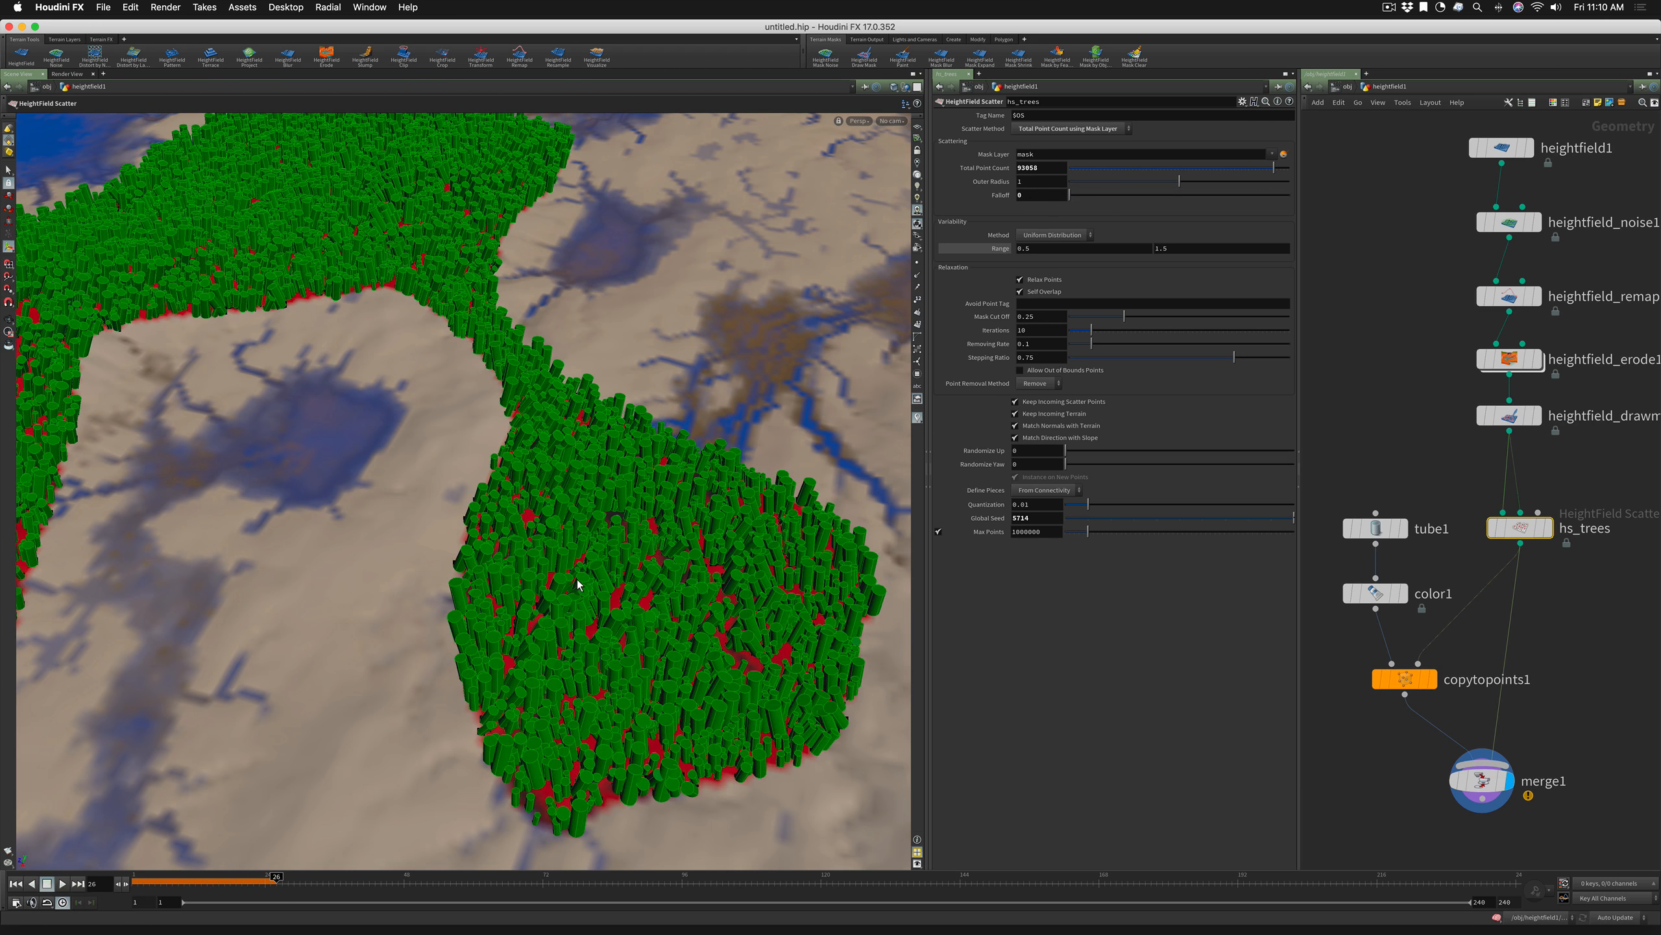
key("Escape")
left_click_drag(575, 575, 641, 571)
right_click_drag(642, 571, 701, 553)
left_click_drag(701, 553, 642, 645)
right_click_drag(558, 537, 584, 525)
left_click_drag(583, 525, 628, 517)
right_click_drag(629, 516, 539, 542)
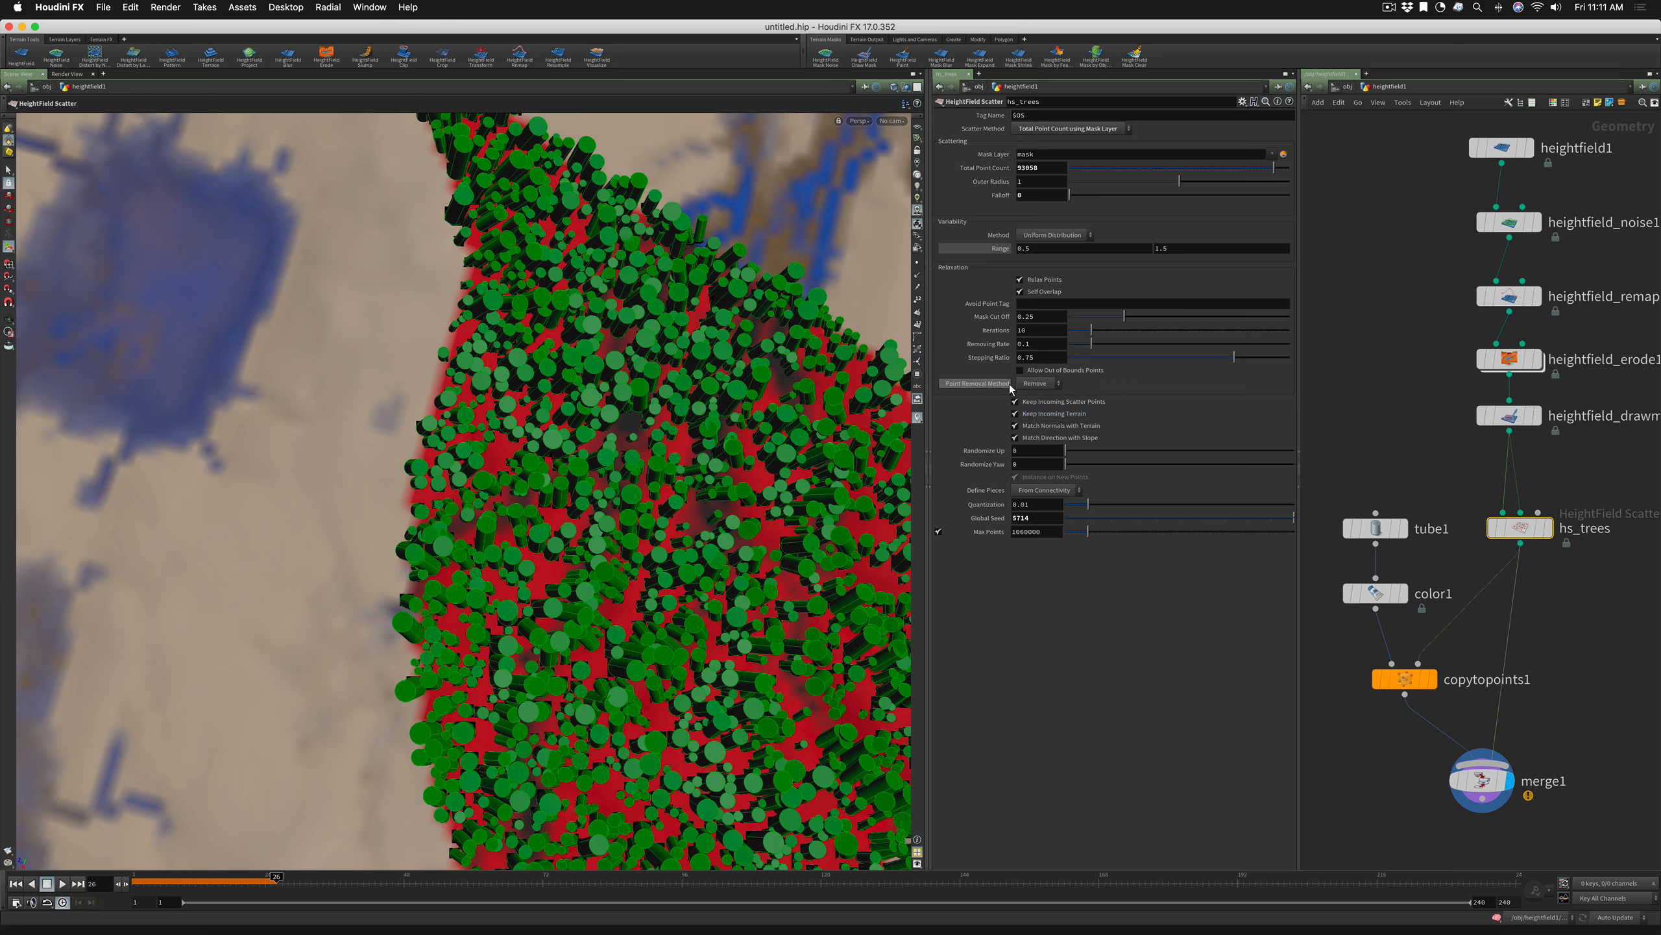
Try Only Flag as the hs_trees Point Removal Method, inspect the overlapping tubes, and return it to Remove
left_click(1028, 386)
left_click(1030, 399)
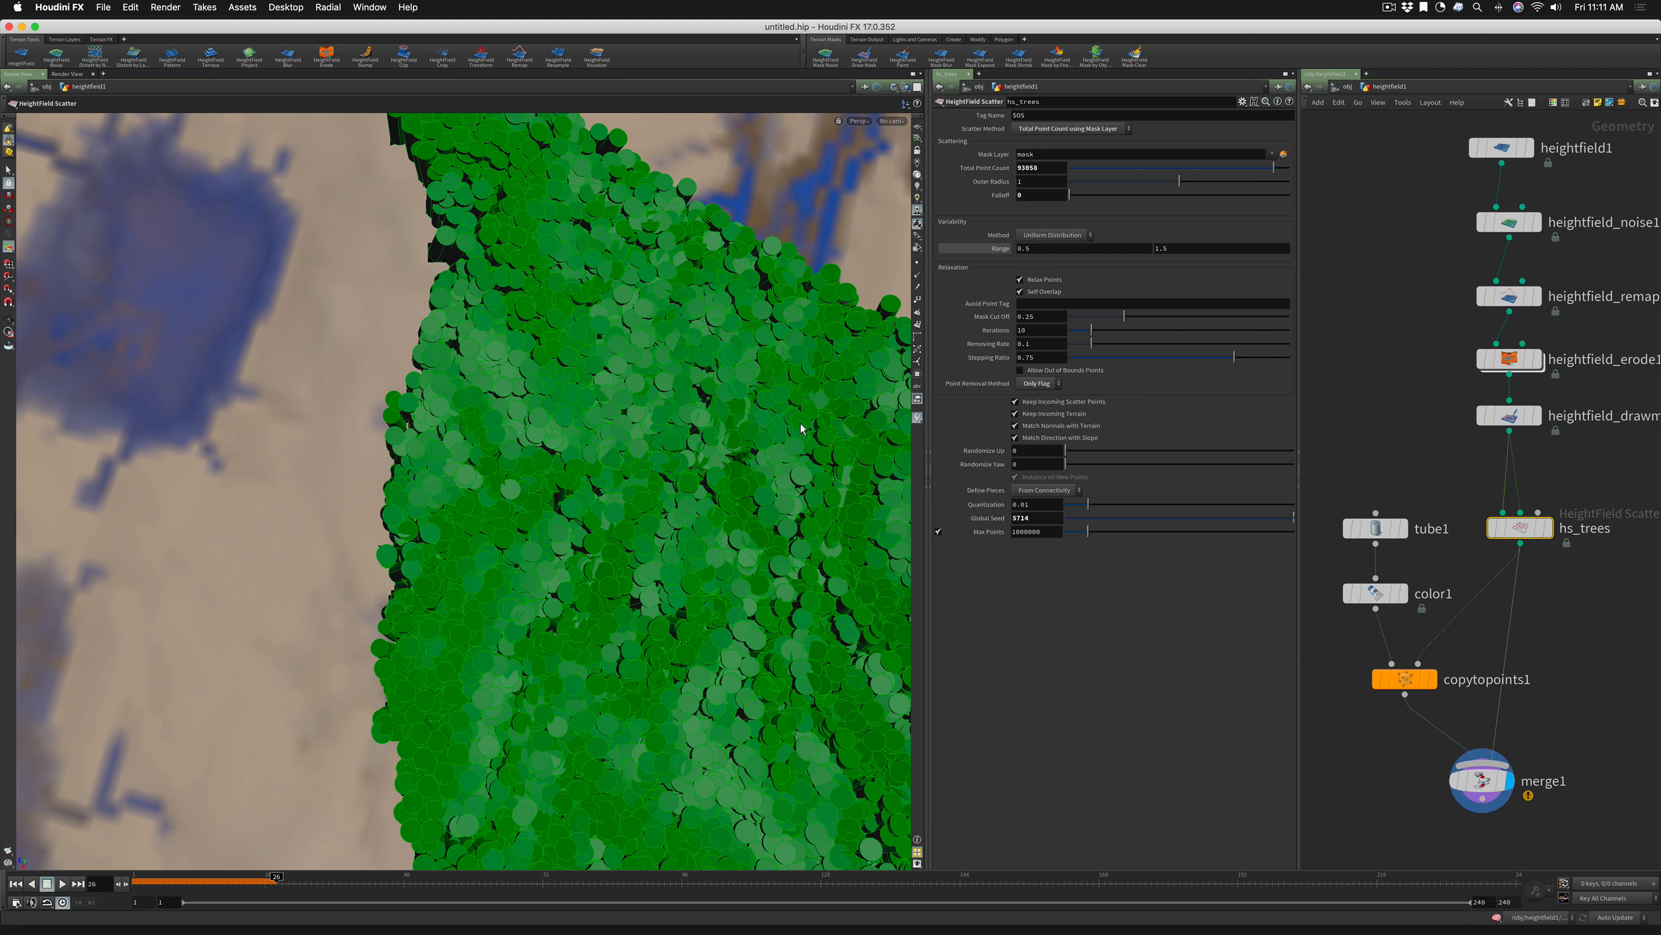
key("Escape")
mouse_move(649, 475)
left_mouse_down()
mouse_move(690, 337)
mouse_move(621, 388)
mouse_move(621, 476)
left_mouse_up()
key("Return")
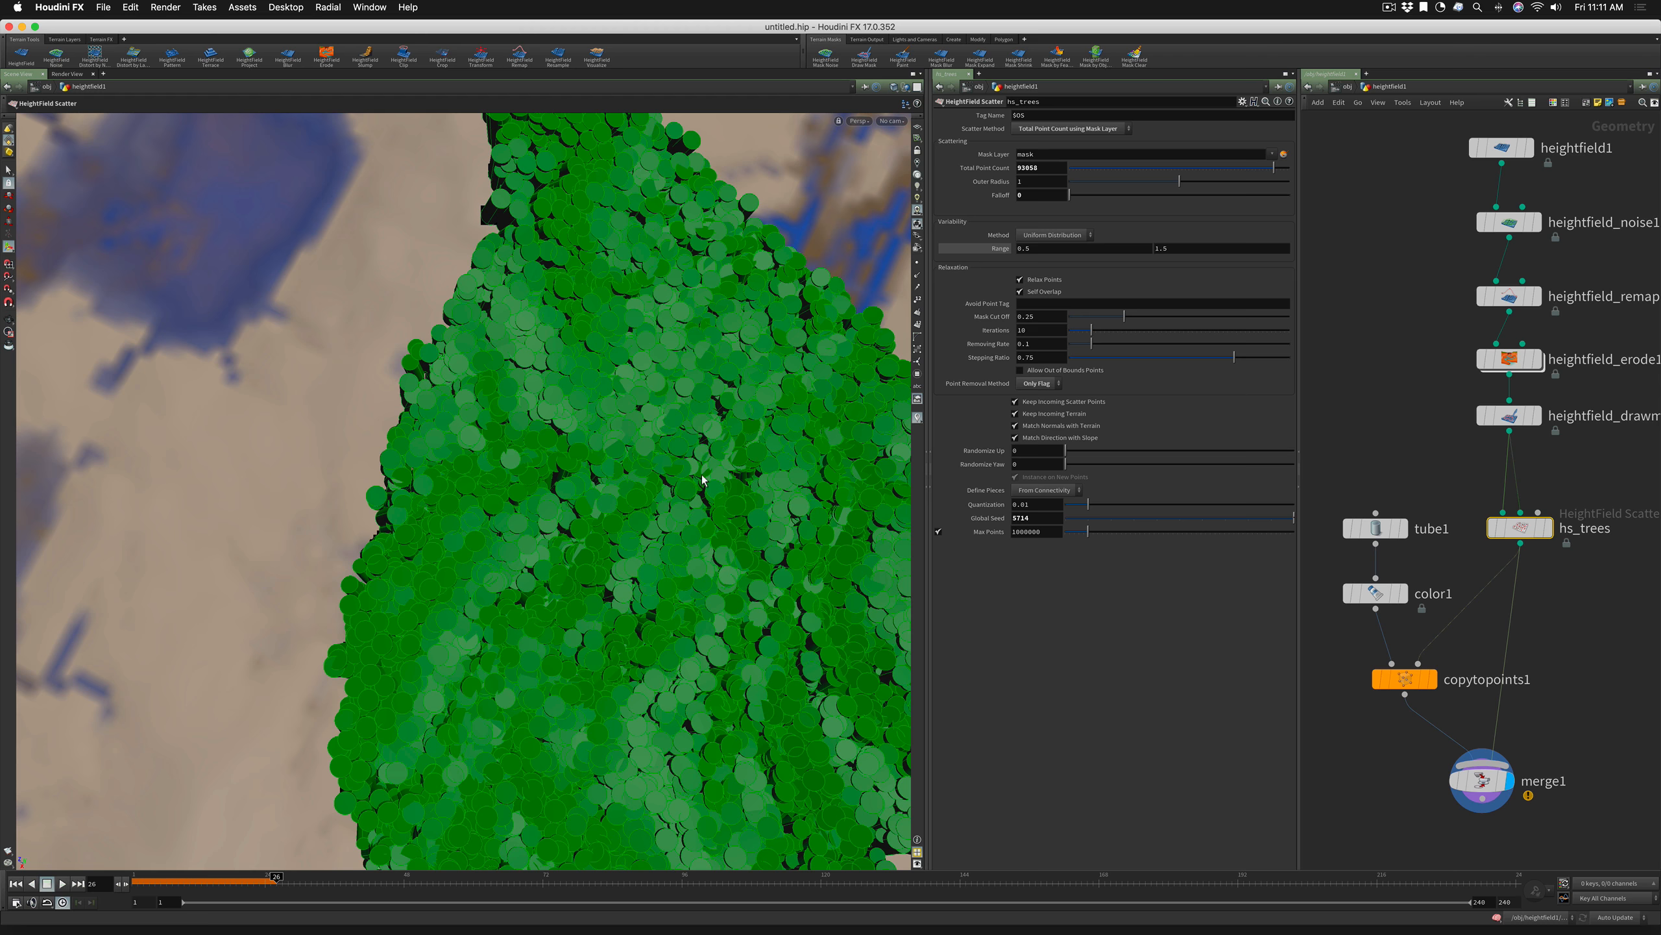
left_click(1039, 383)
left_click(1039, 408)
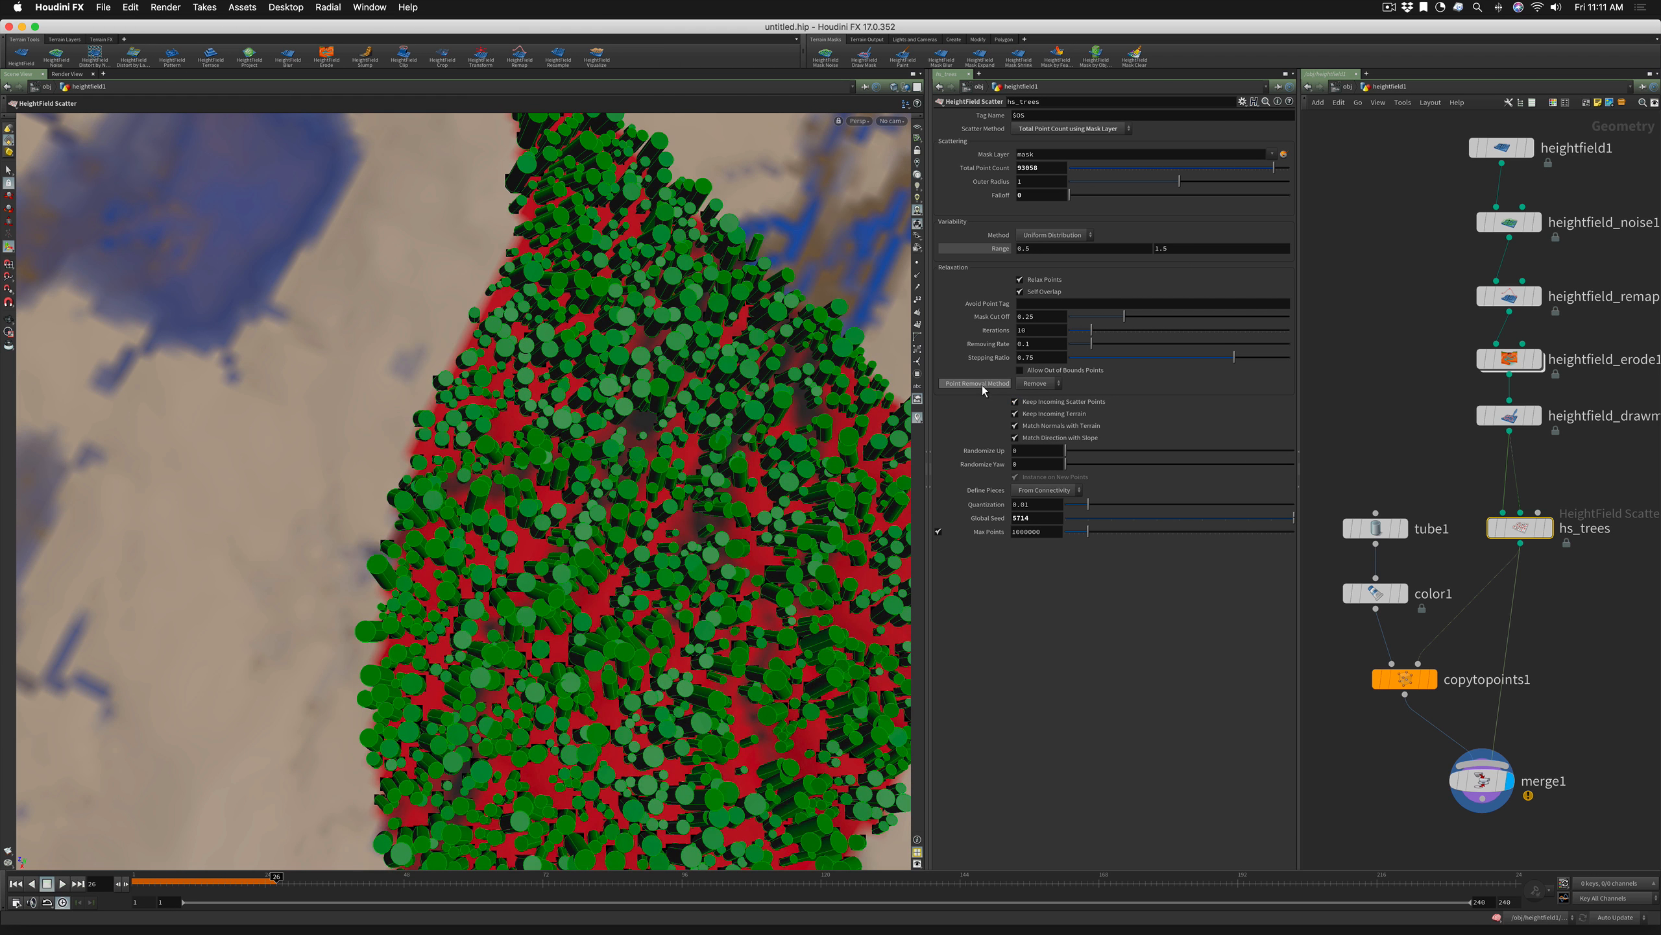
Open the geometry spreadsheet of hs_trees, enlarge it and place it clear of the scattering parameters
mouse_move(1518, 532)
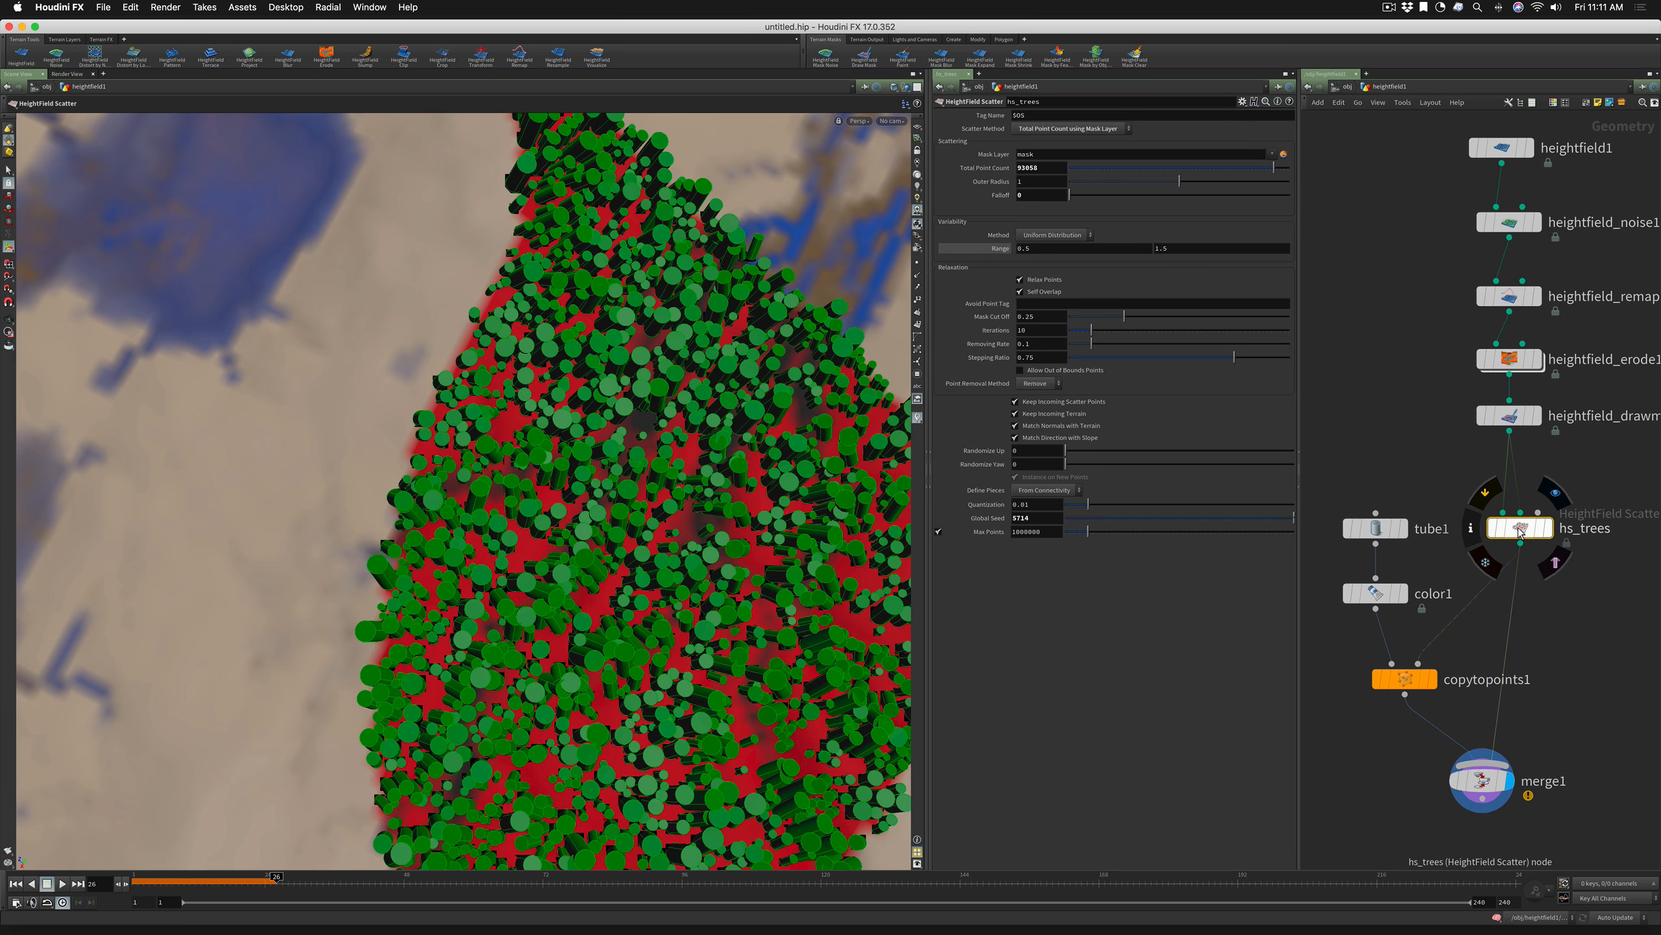
right_click(1518, 532)
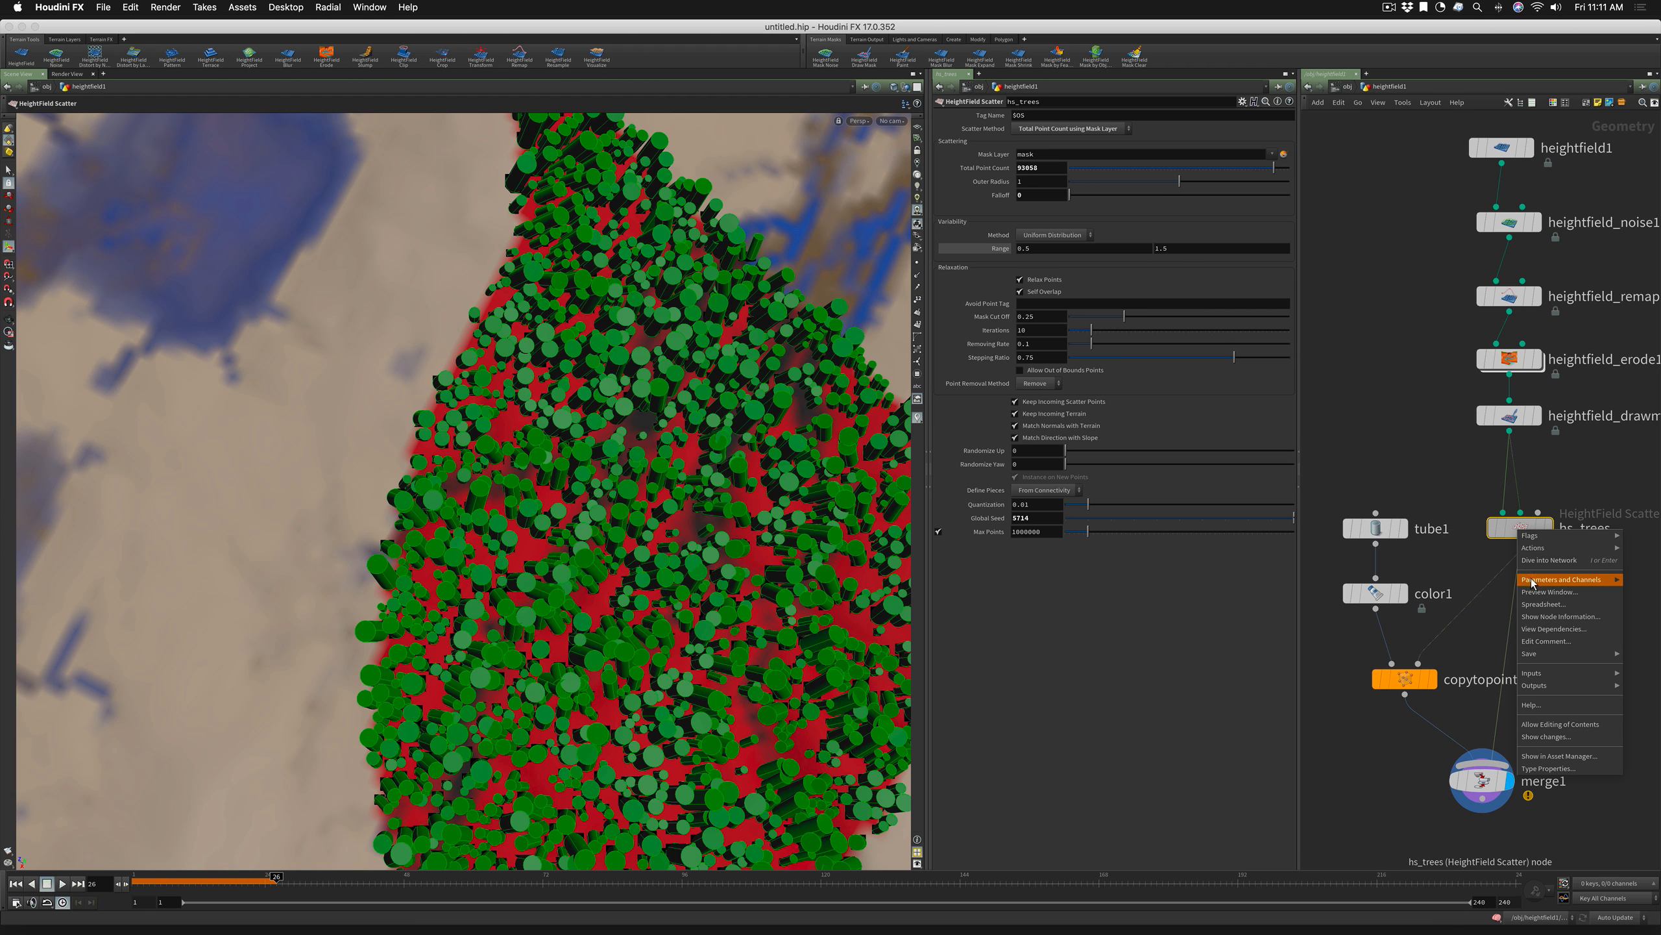
left_click(1543, 606)
left_click_drag(1393, 508, 658, 240)
left_click_drag(923, 436, 1341, 497)
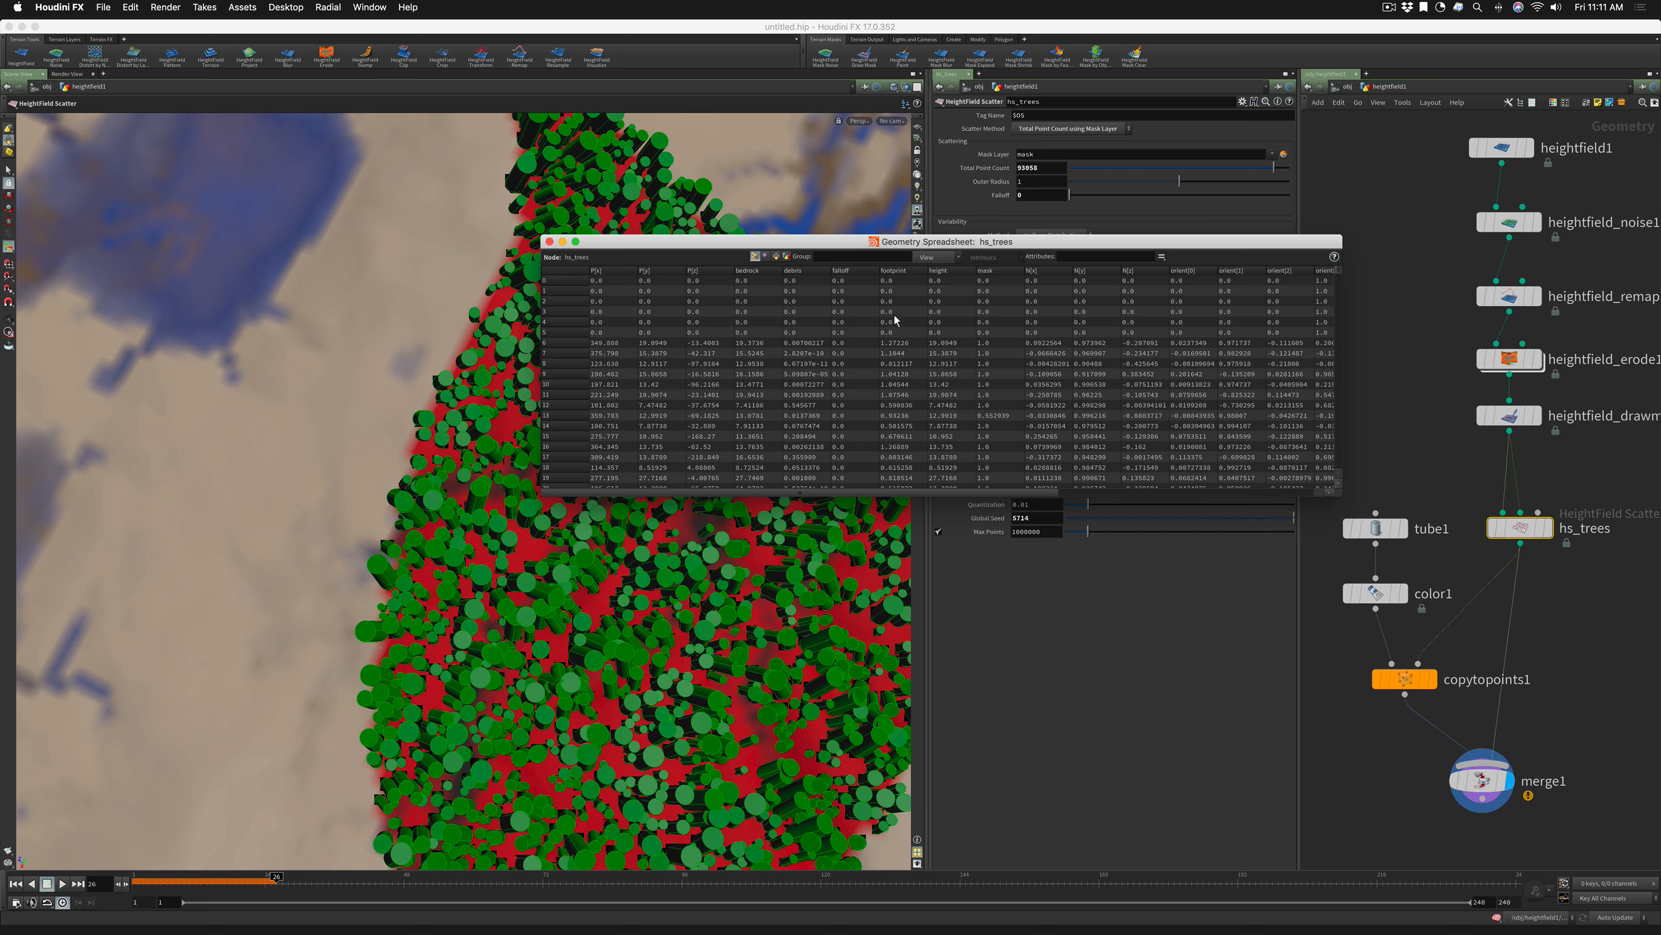
left_click_drag(847, 244, 564, 248)
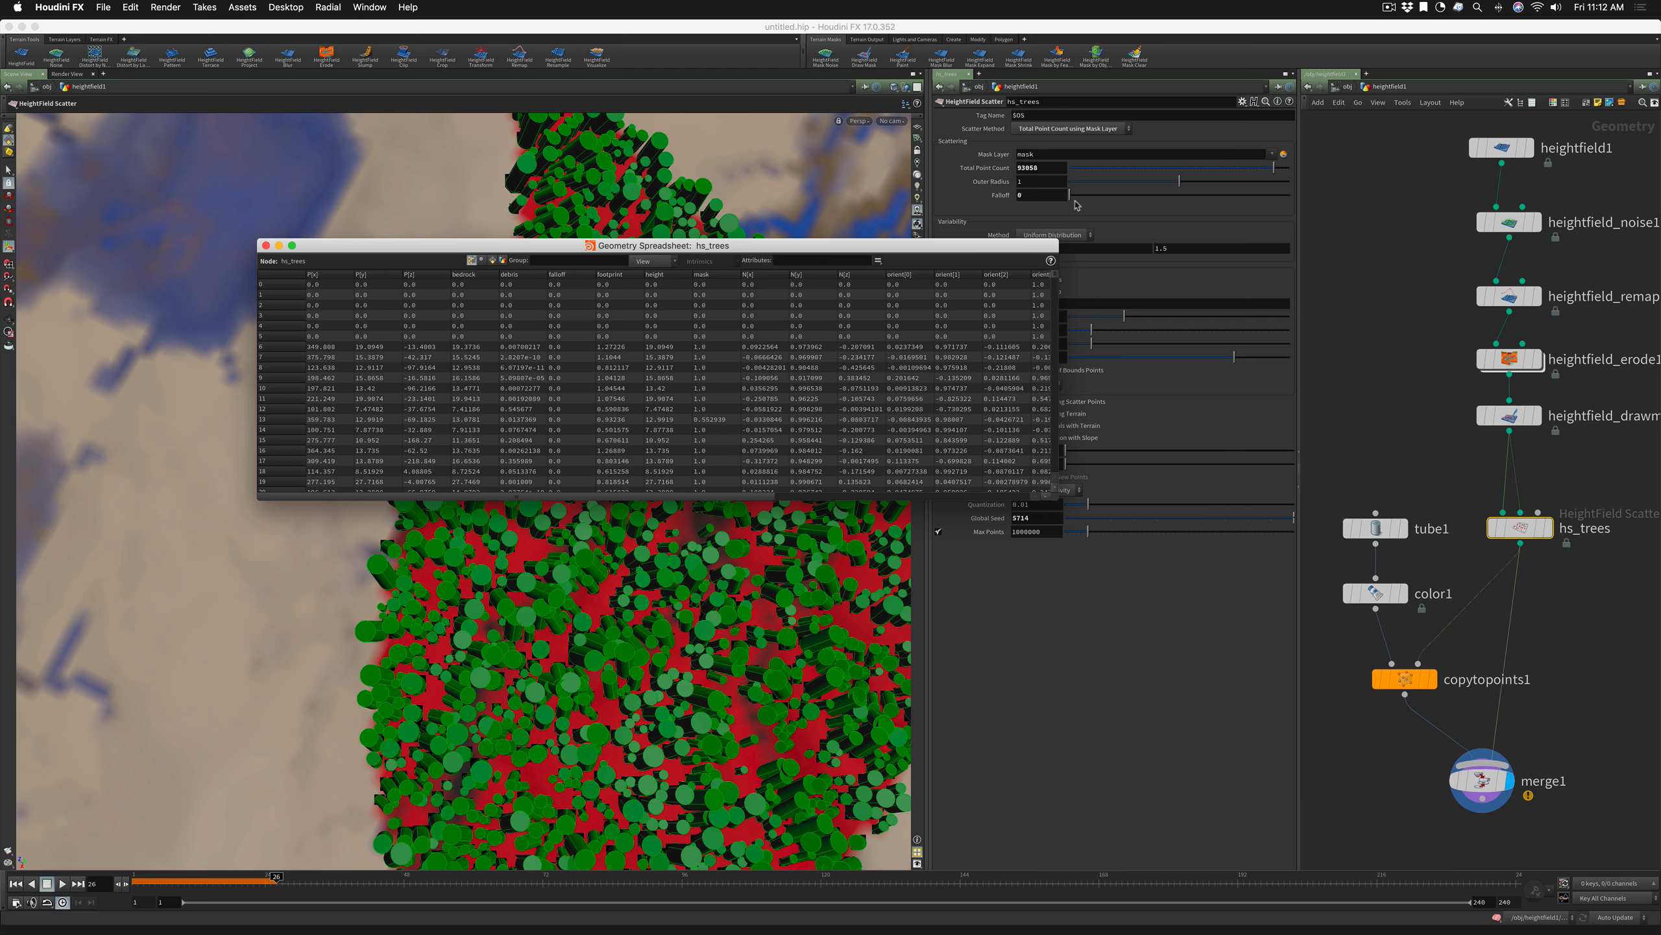
Set the hs_trees Falloff to 0.263 and check the falloff attribute of the points in the spreadsheet
left_click_drag(1108, 197, 1127, 197)
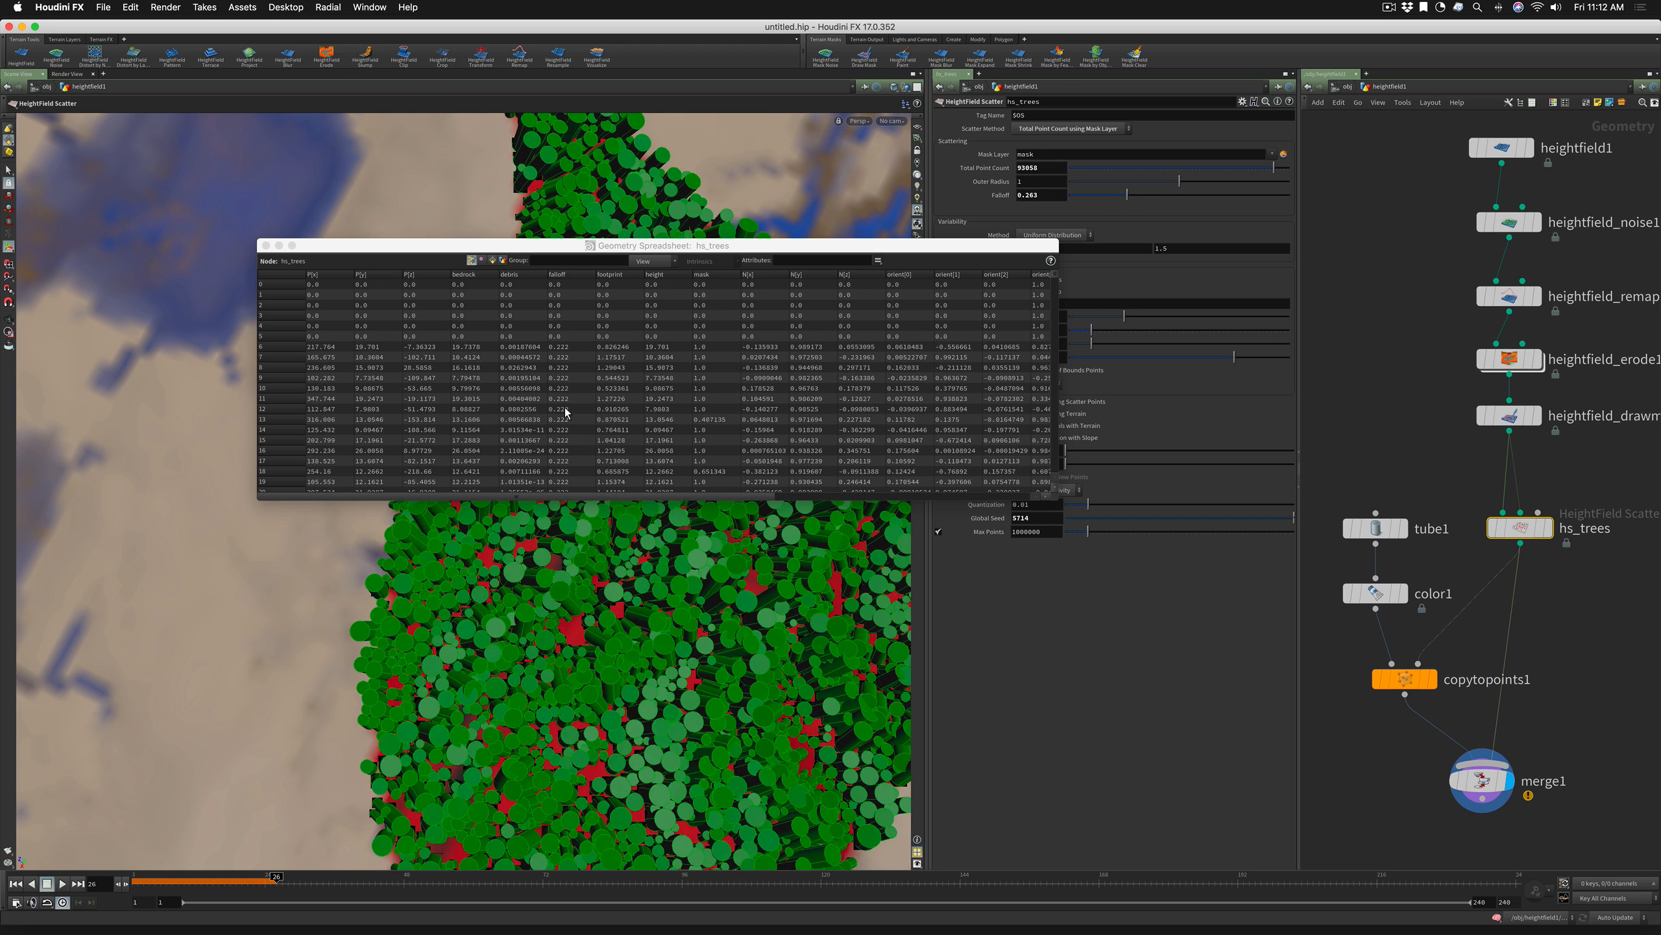
scroll(566, 412, "down", 3)
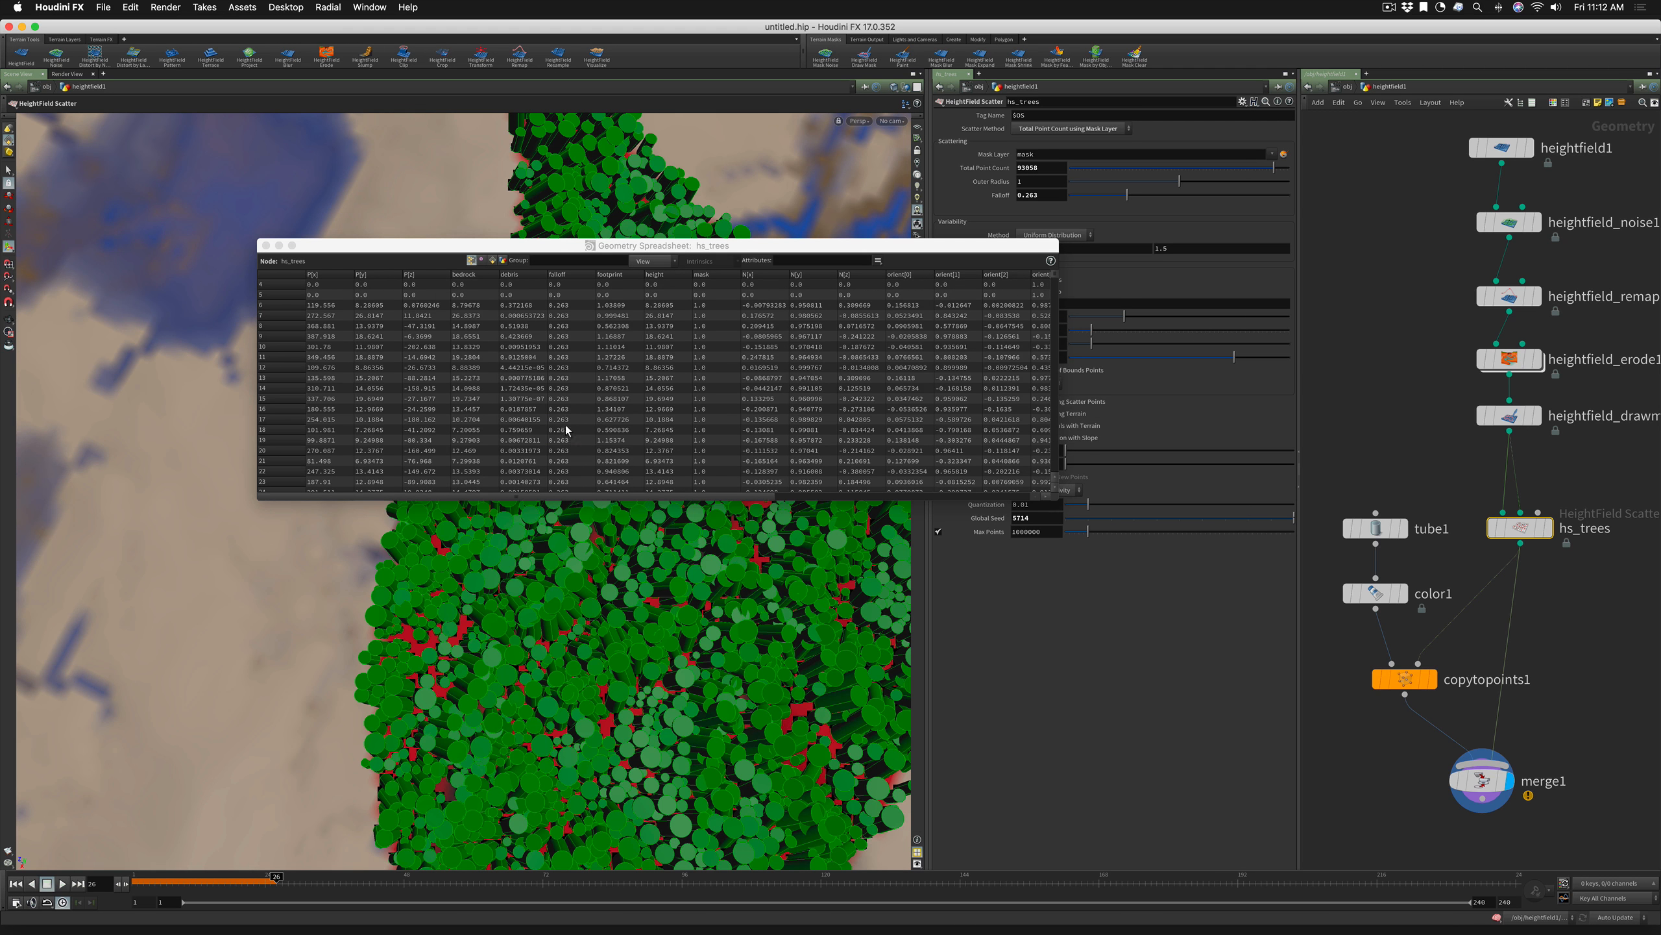
scroll(566, 430, "up", 3)
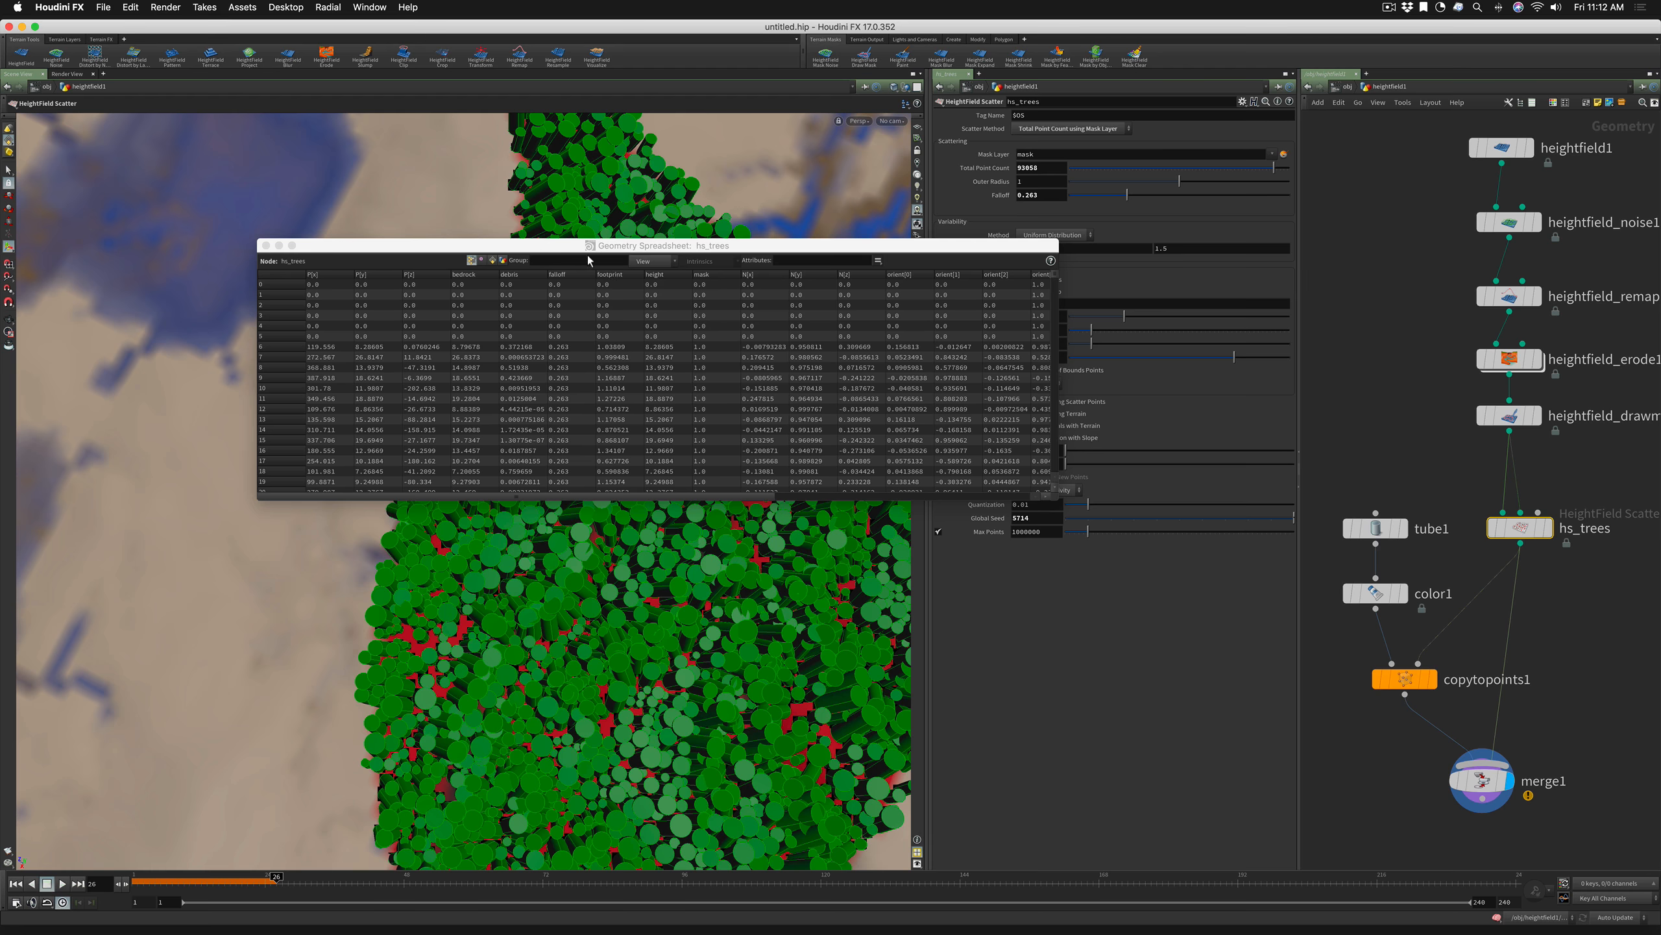
Move the geometry spreadsheet out of the way and open the node information for hs_trees
left_click_drag(564, 244, 930, 707)
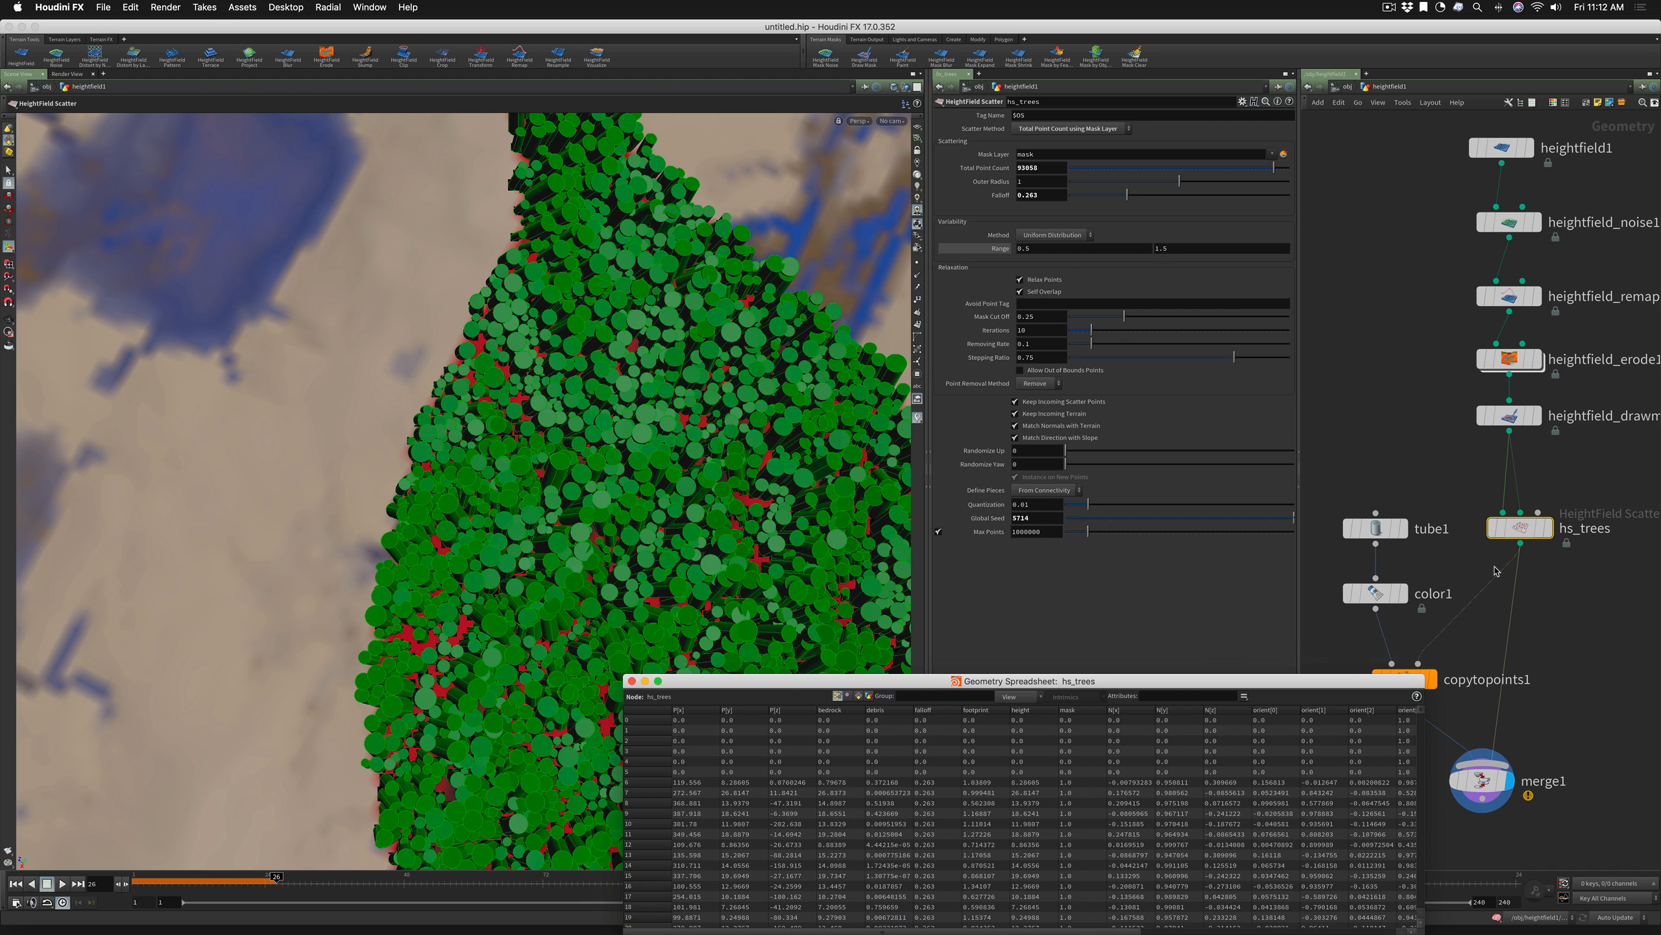
mouse_move(1509, 542)
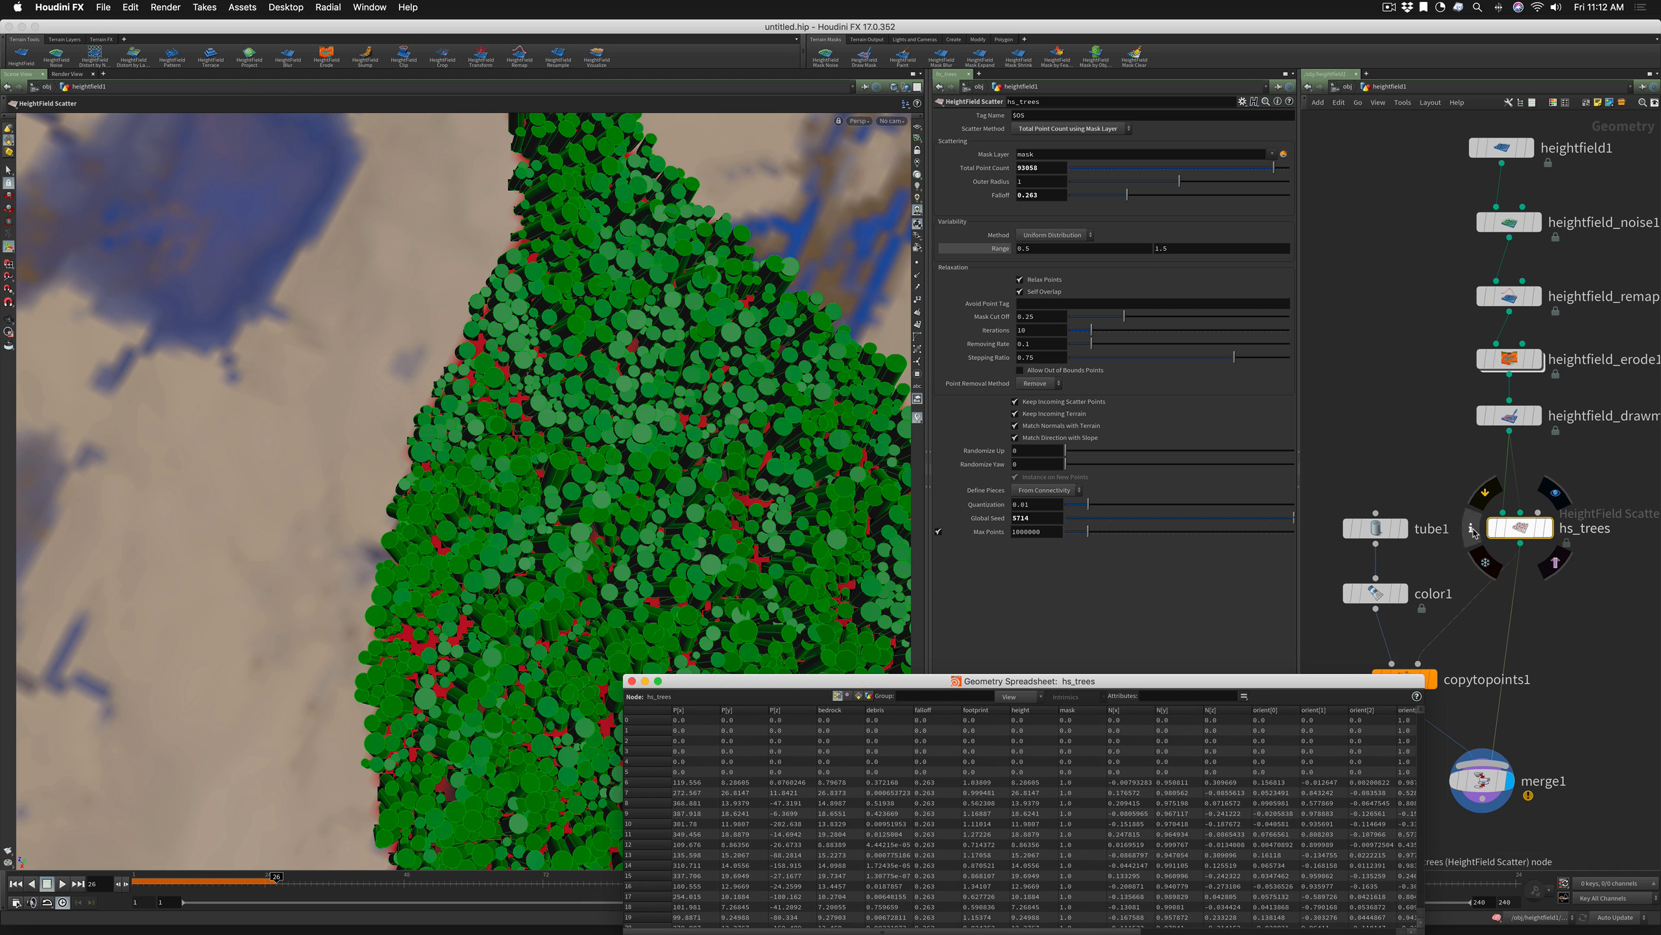
left_click(1472, 531)
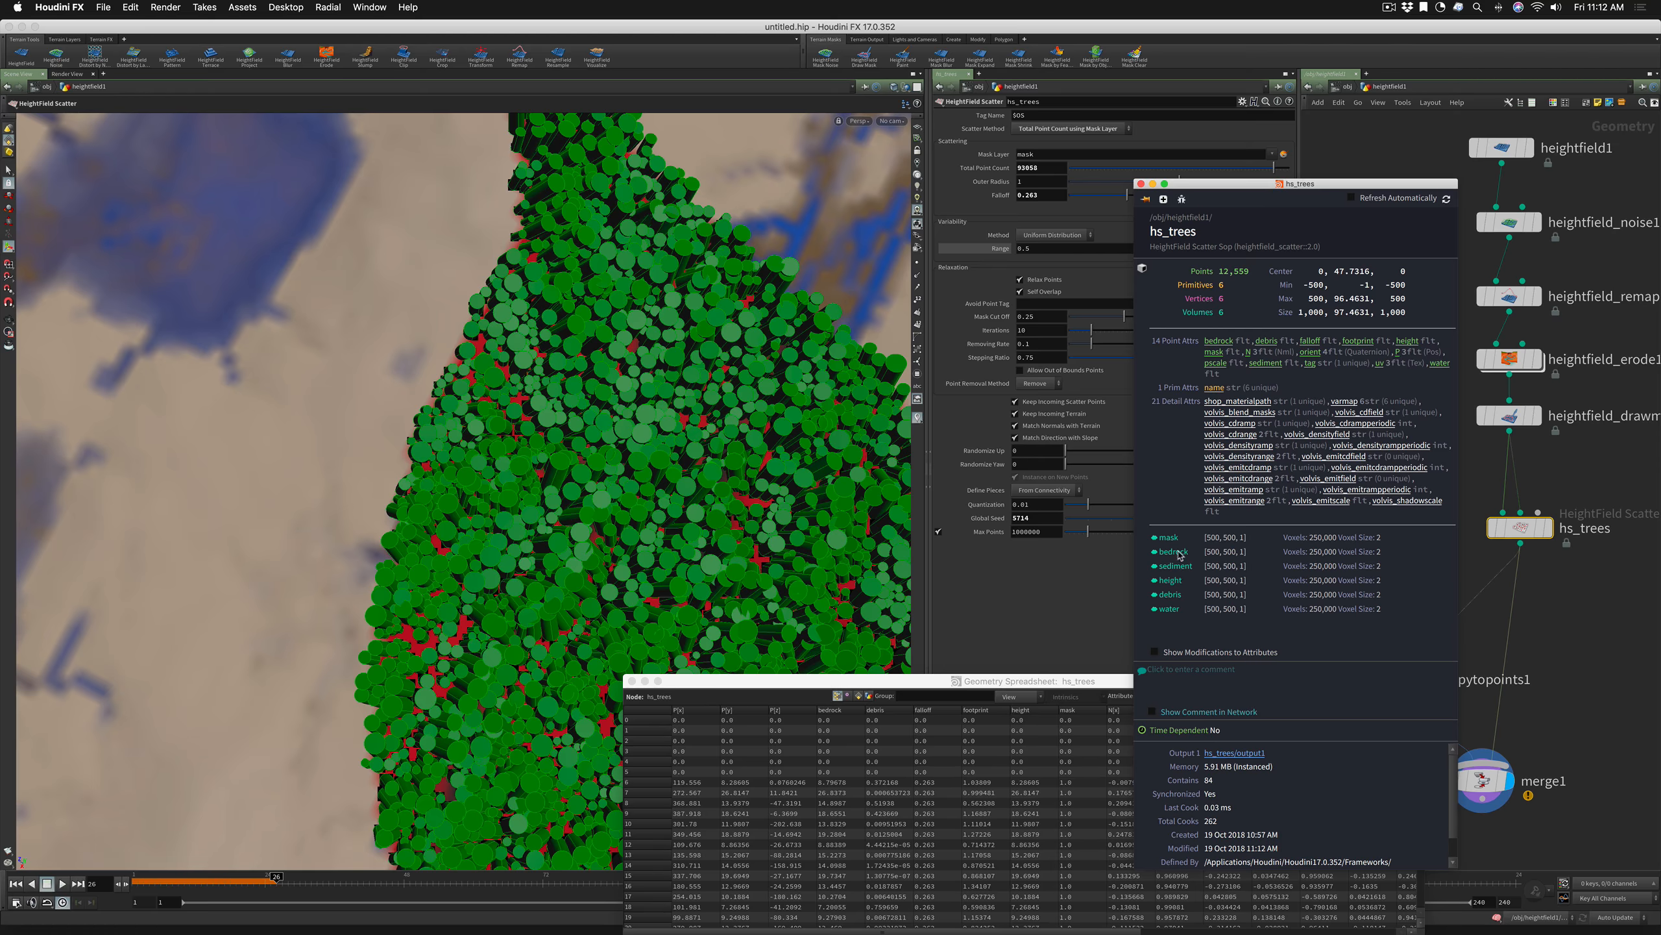
Move the geometry spreadsheet over the viewport, clear of the hs_trees parameters
left_click(1019, 681)
left_click_drag(1018, 681, 980, 369)
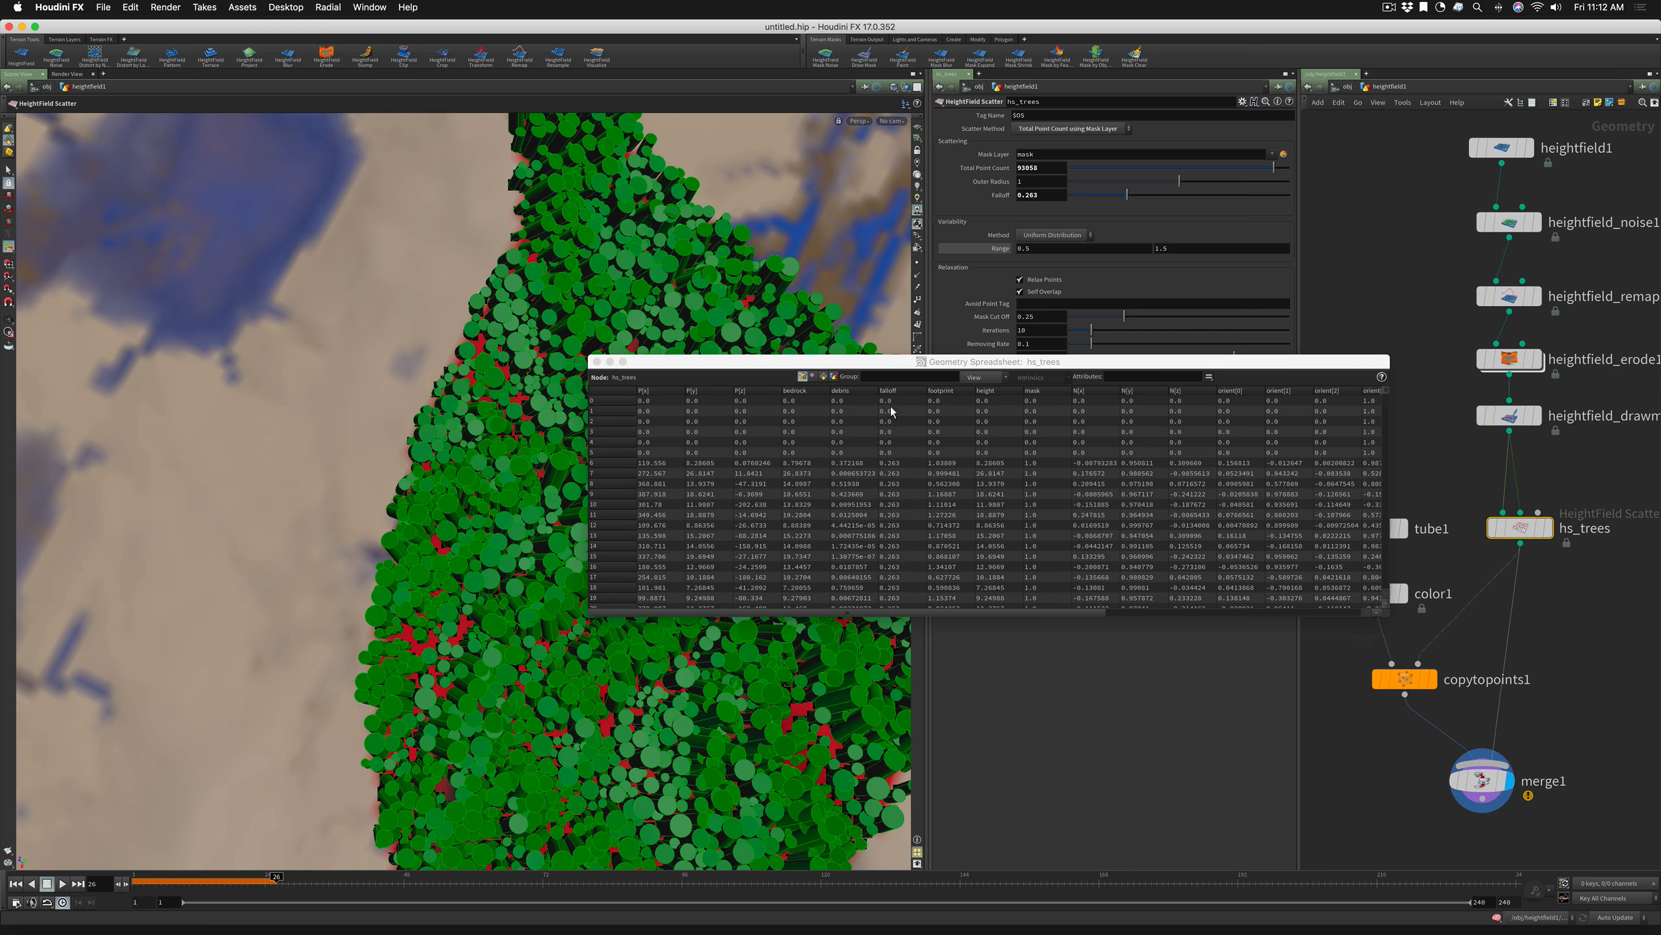
left_click_drag(898, 368, 316, 483)
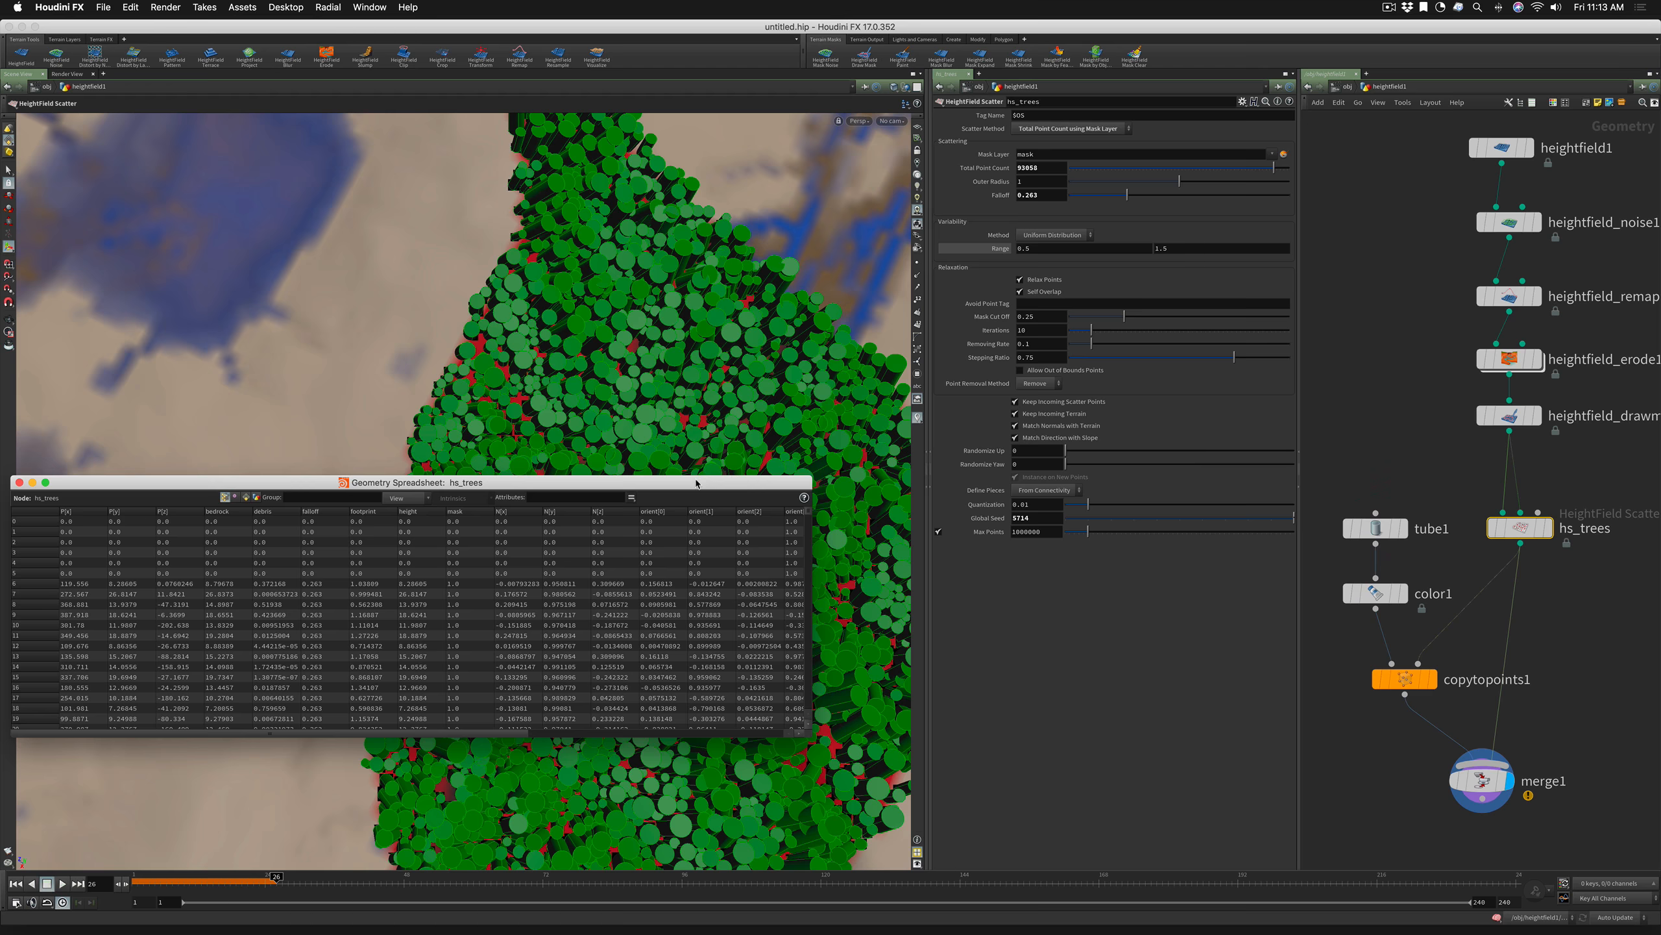
left_click_drag(697, 484, 769, 403)
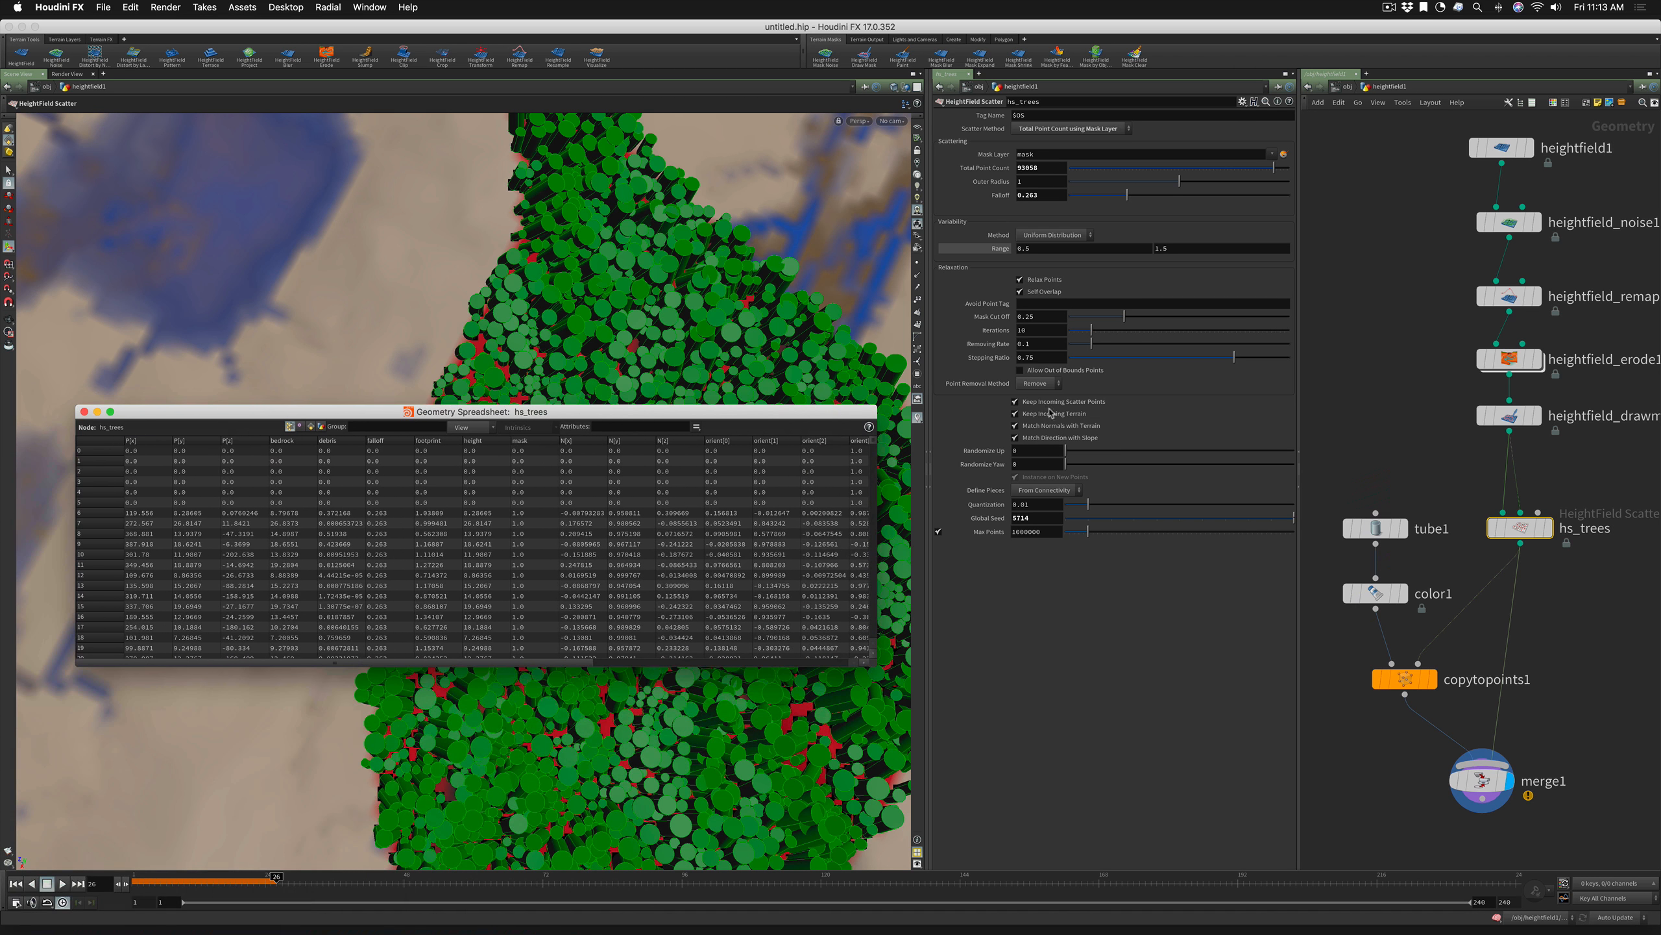
Set the hs_trees Point Removal Method to Only Flag and check the points' rmflag attribute in the spreadsheet before closing it
left_click(1036, 384)
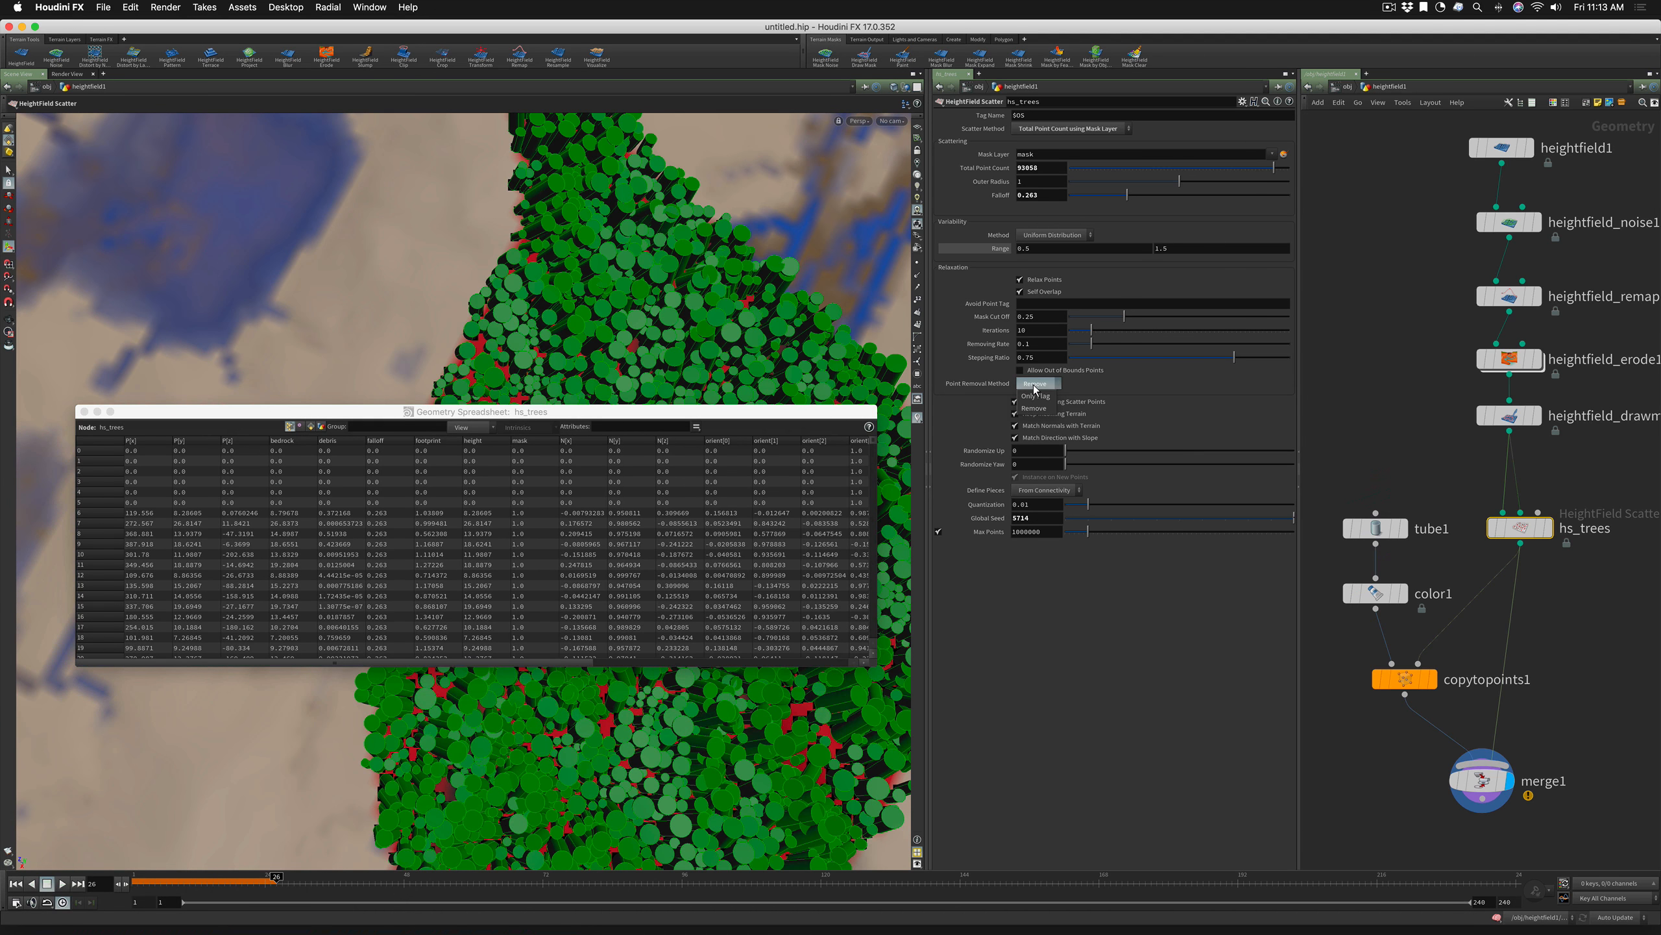
left_click(1036, 397)
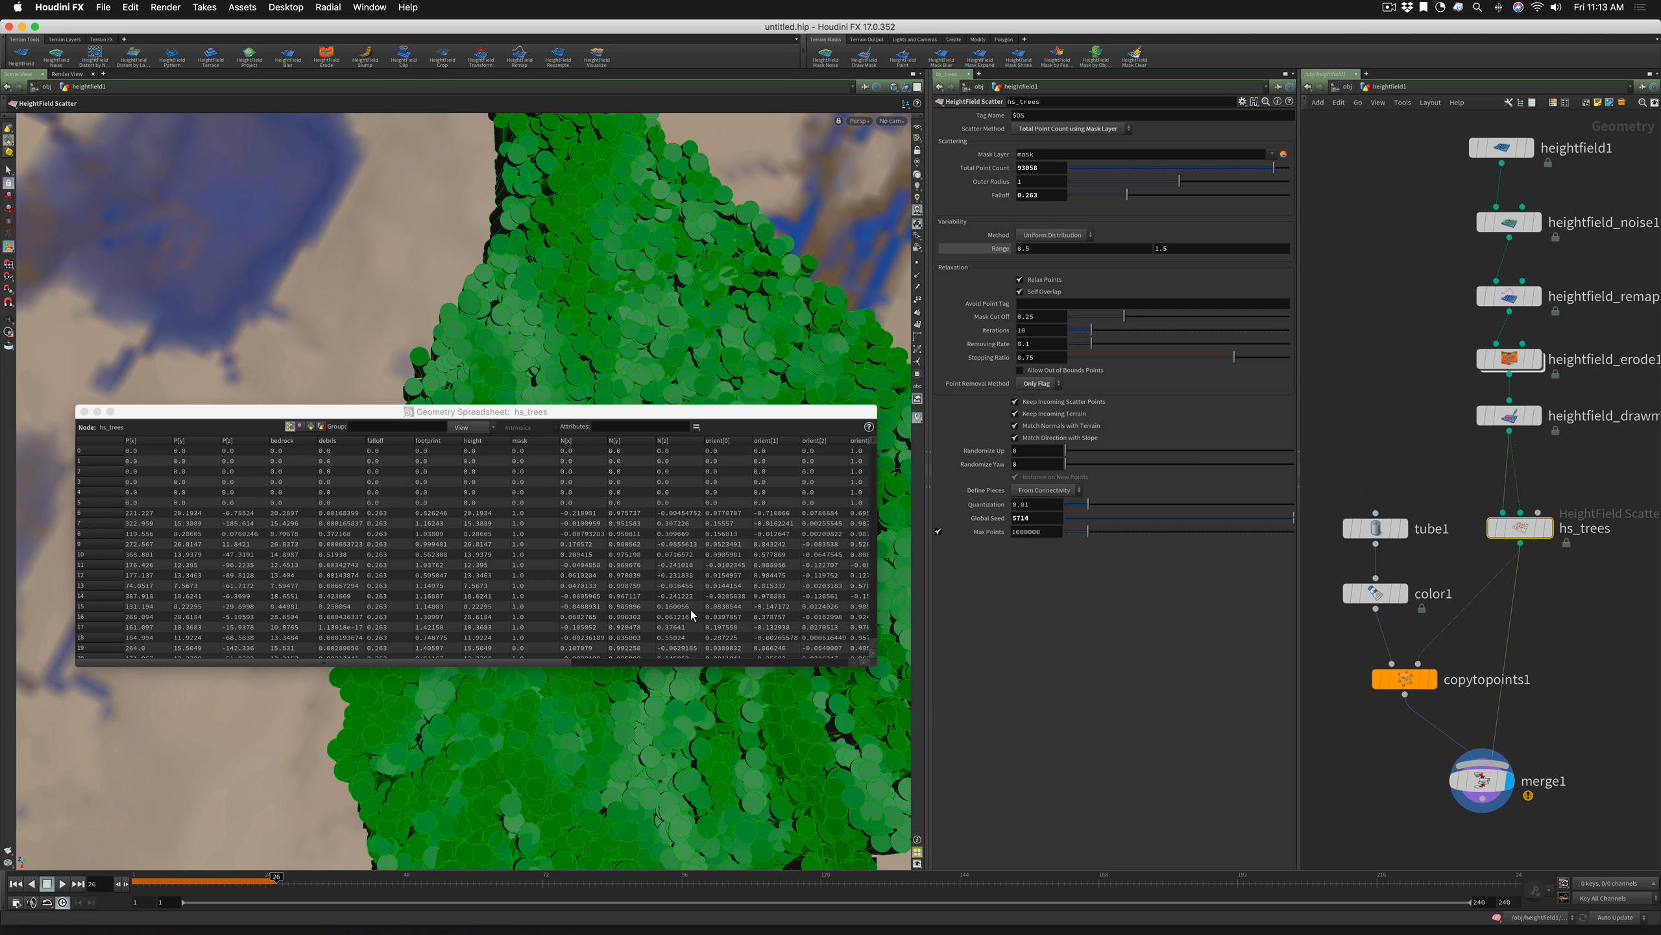
left_click_drag(551, 658, 747, 664)
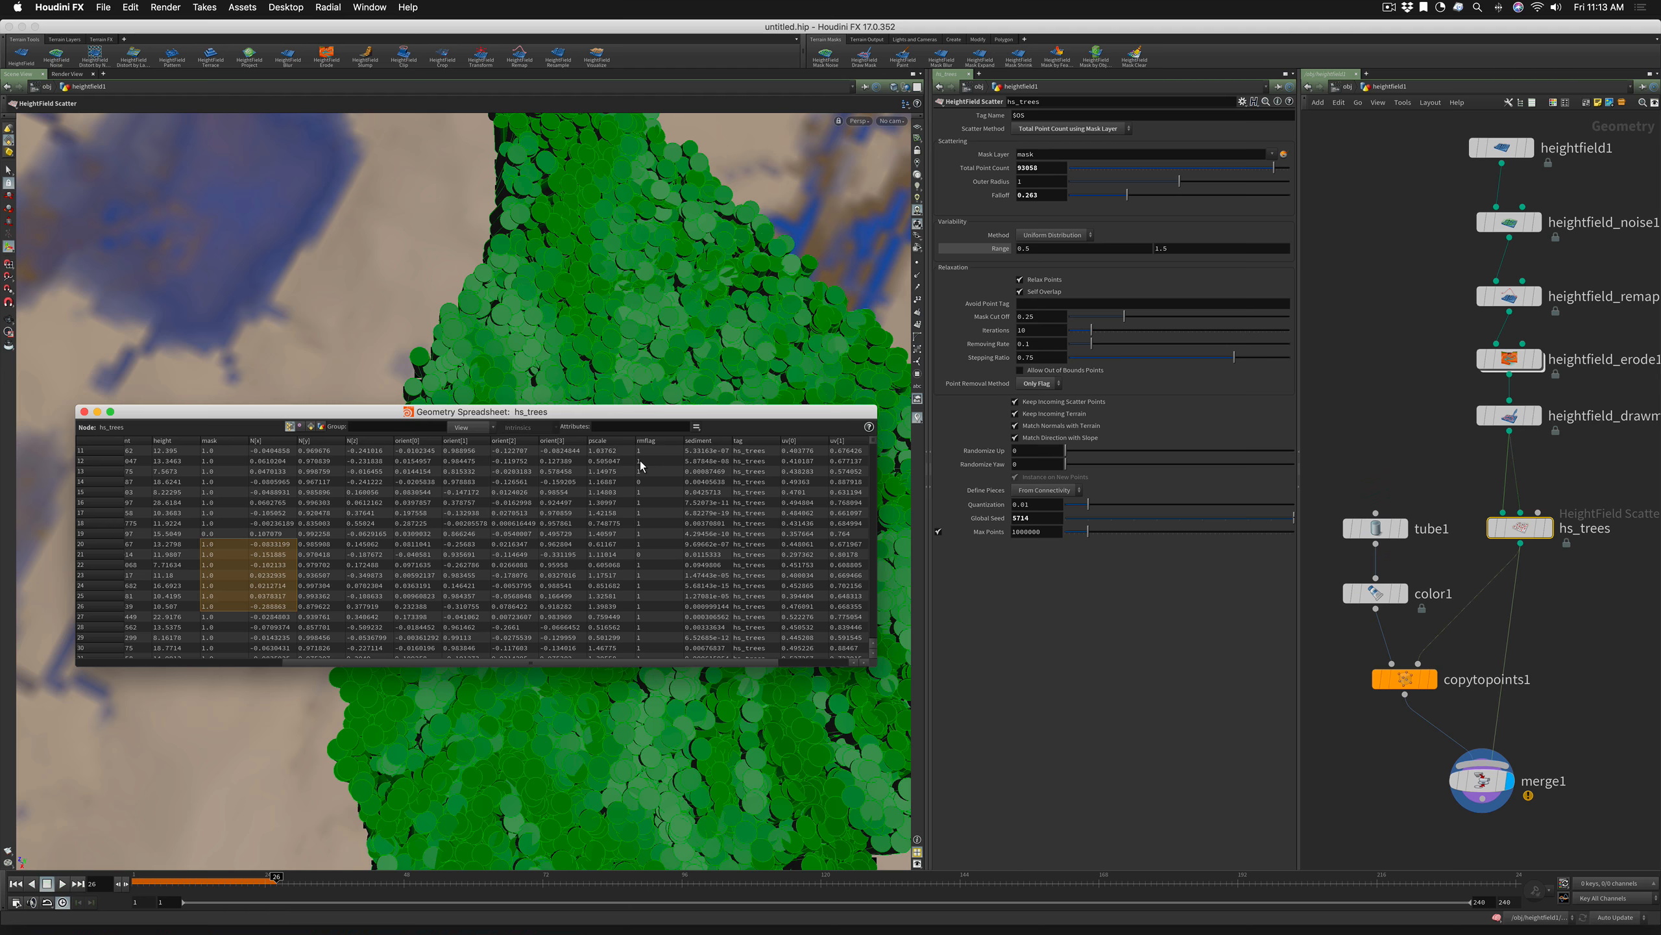
left_click(1045, 384)
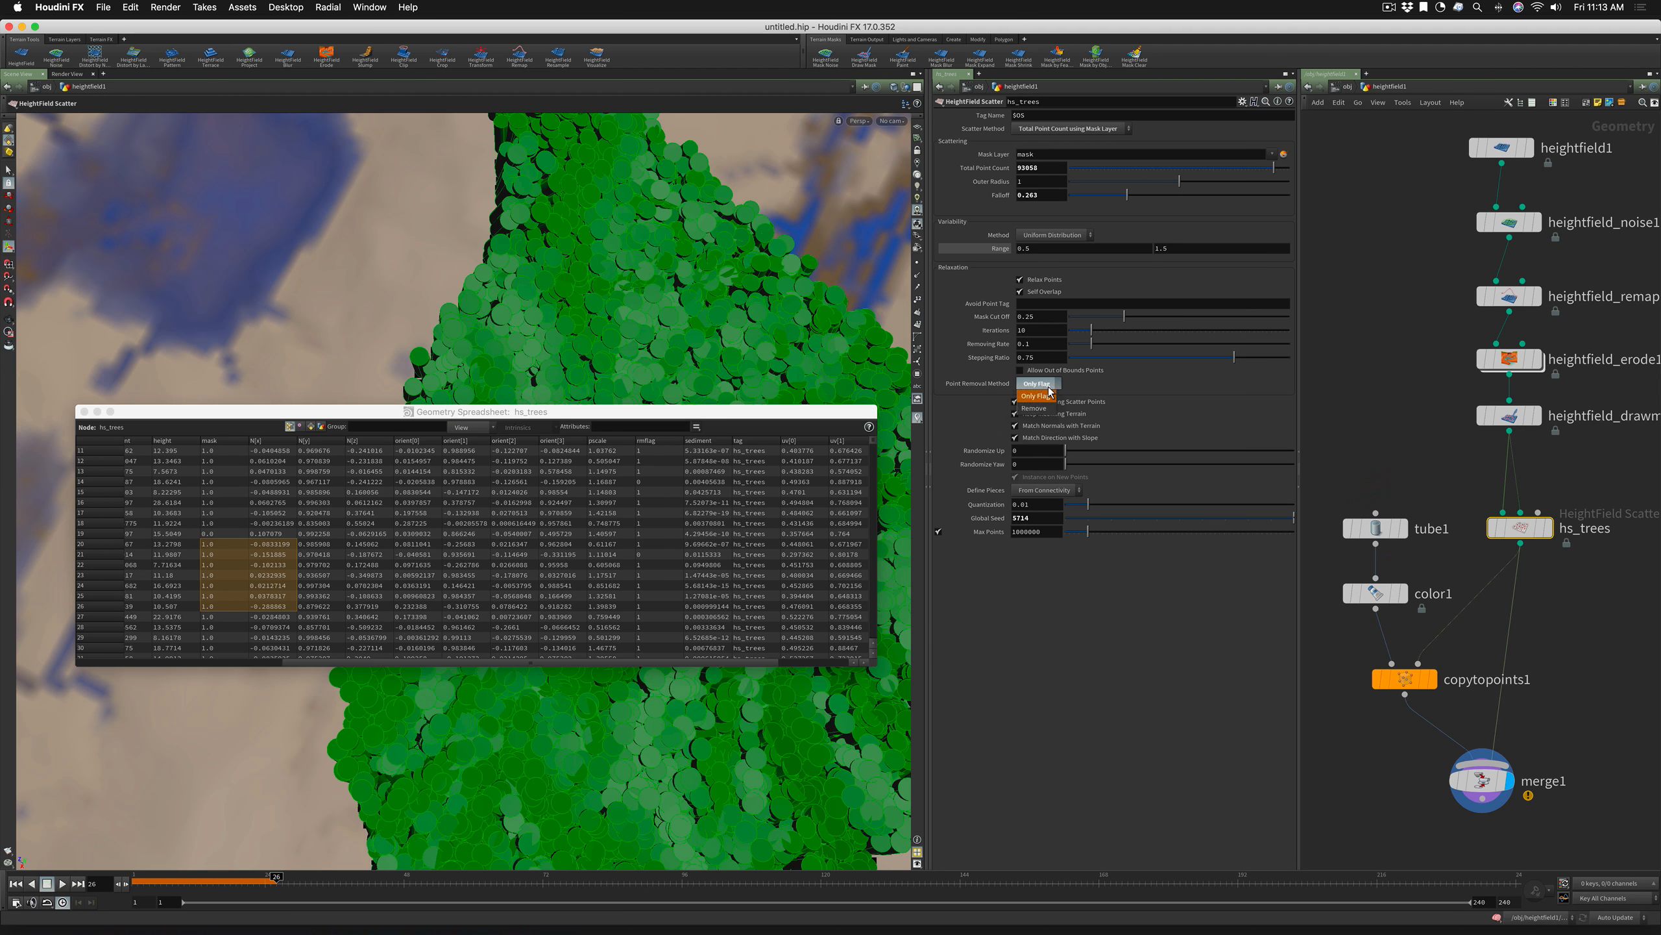
left_click(1044, 396)
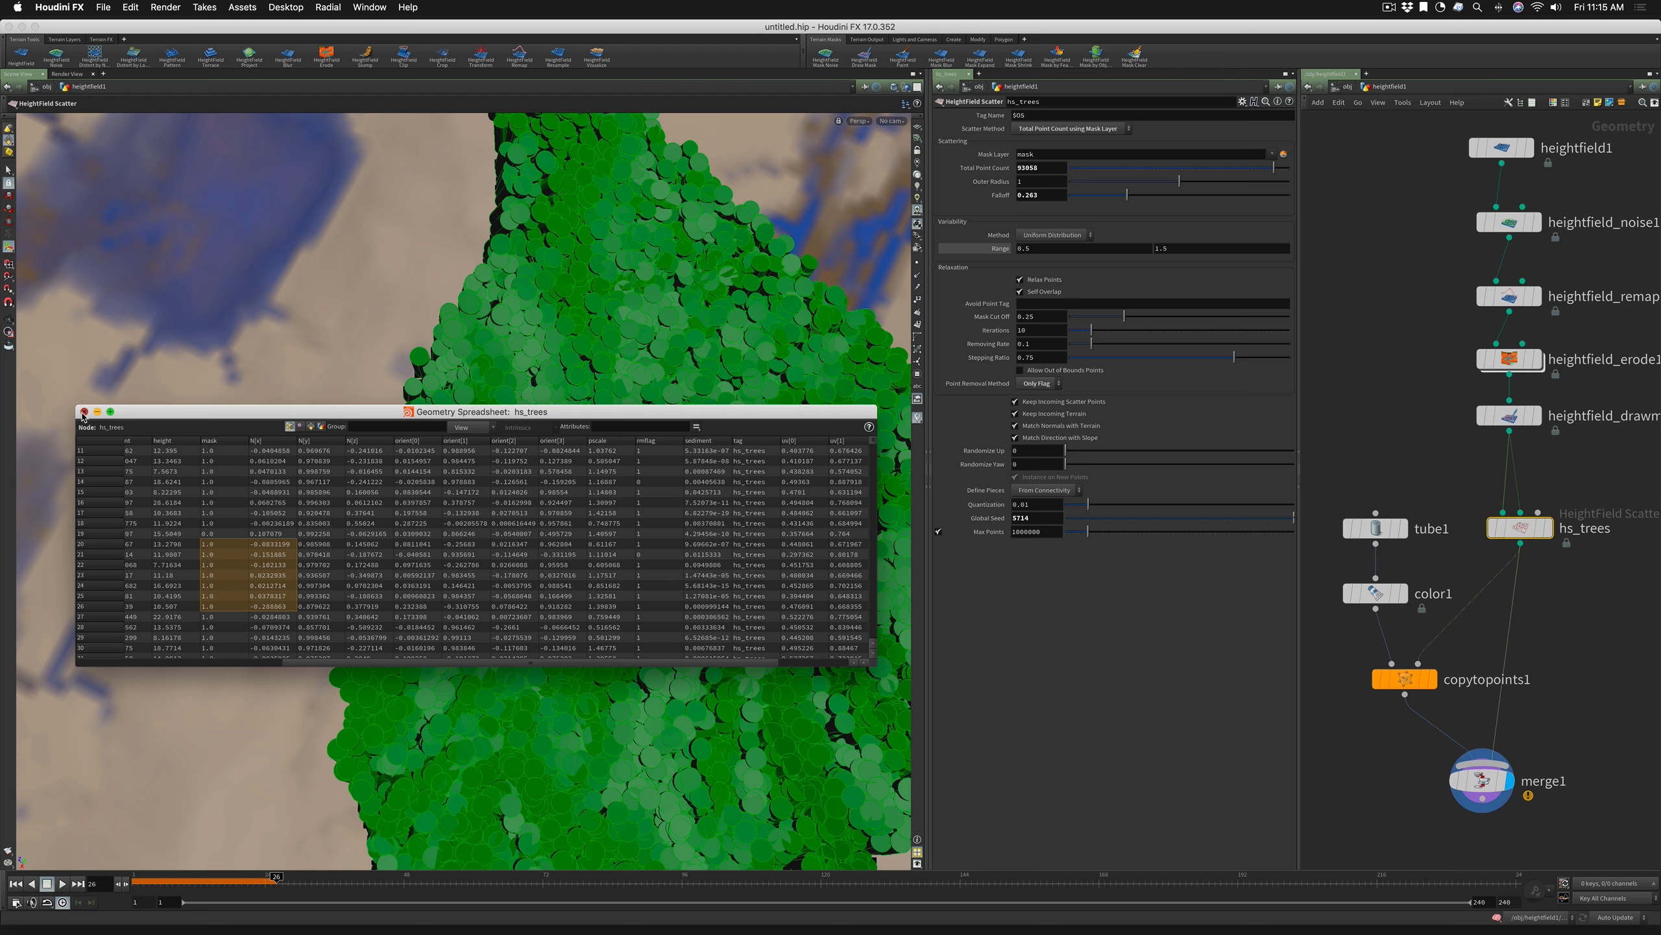
left_click(83, 412)
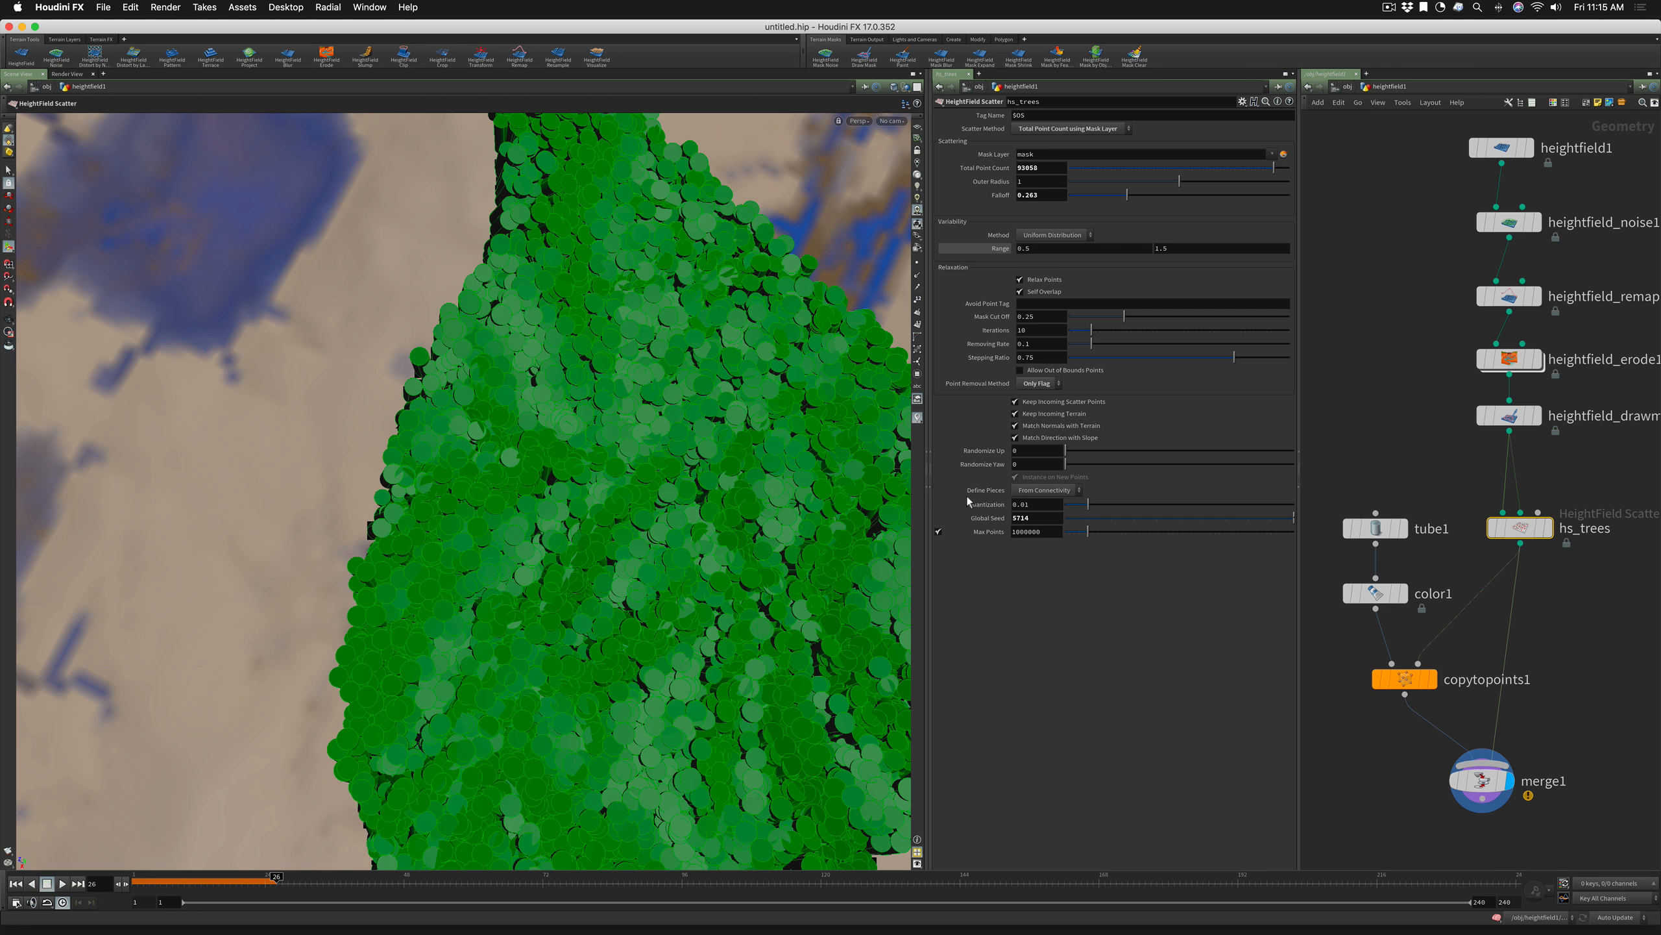
Try hs_trees with Keep Incoming Terrain disabled, and turn the option back on
left_click(1015, 413)
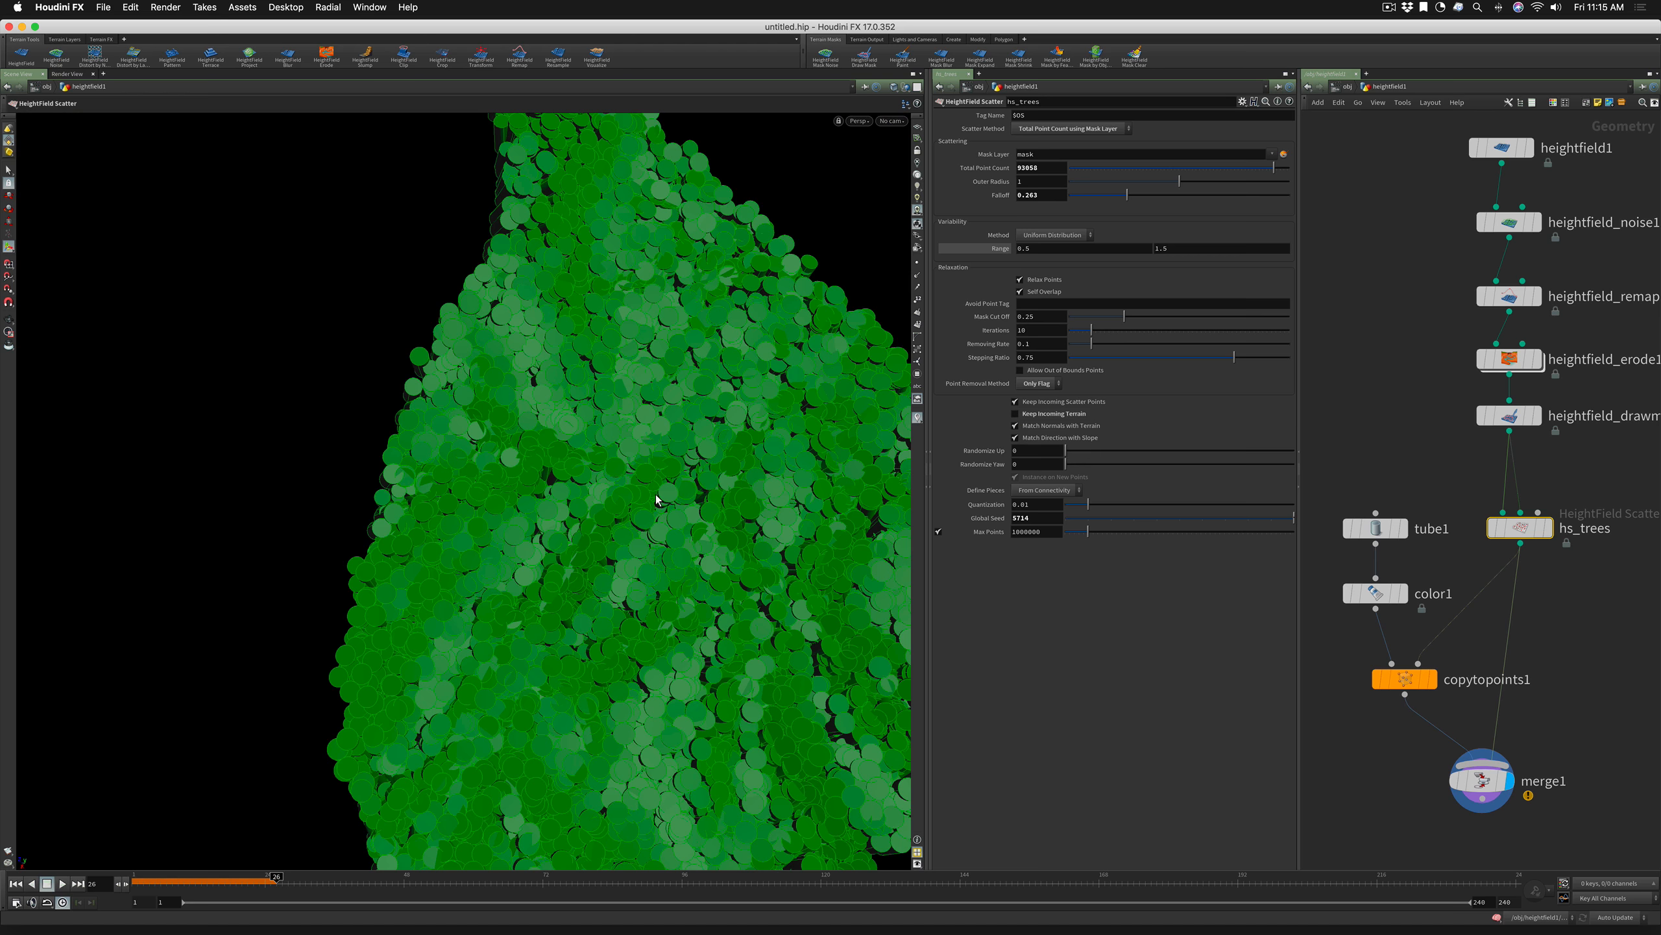
mouse_move(1530, 536)
left_click_drag(1562, 580, 1529, 576, "alt")
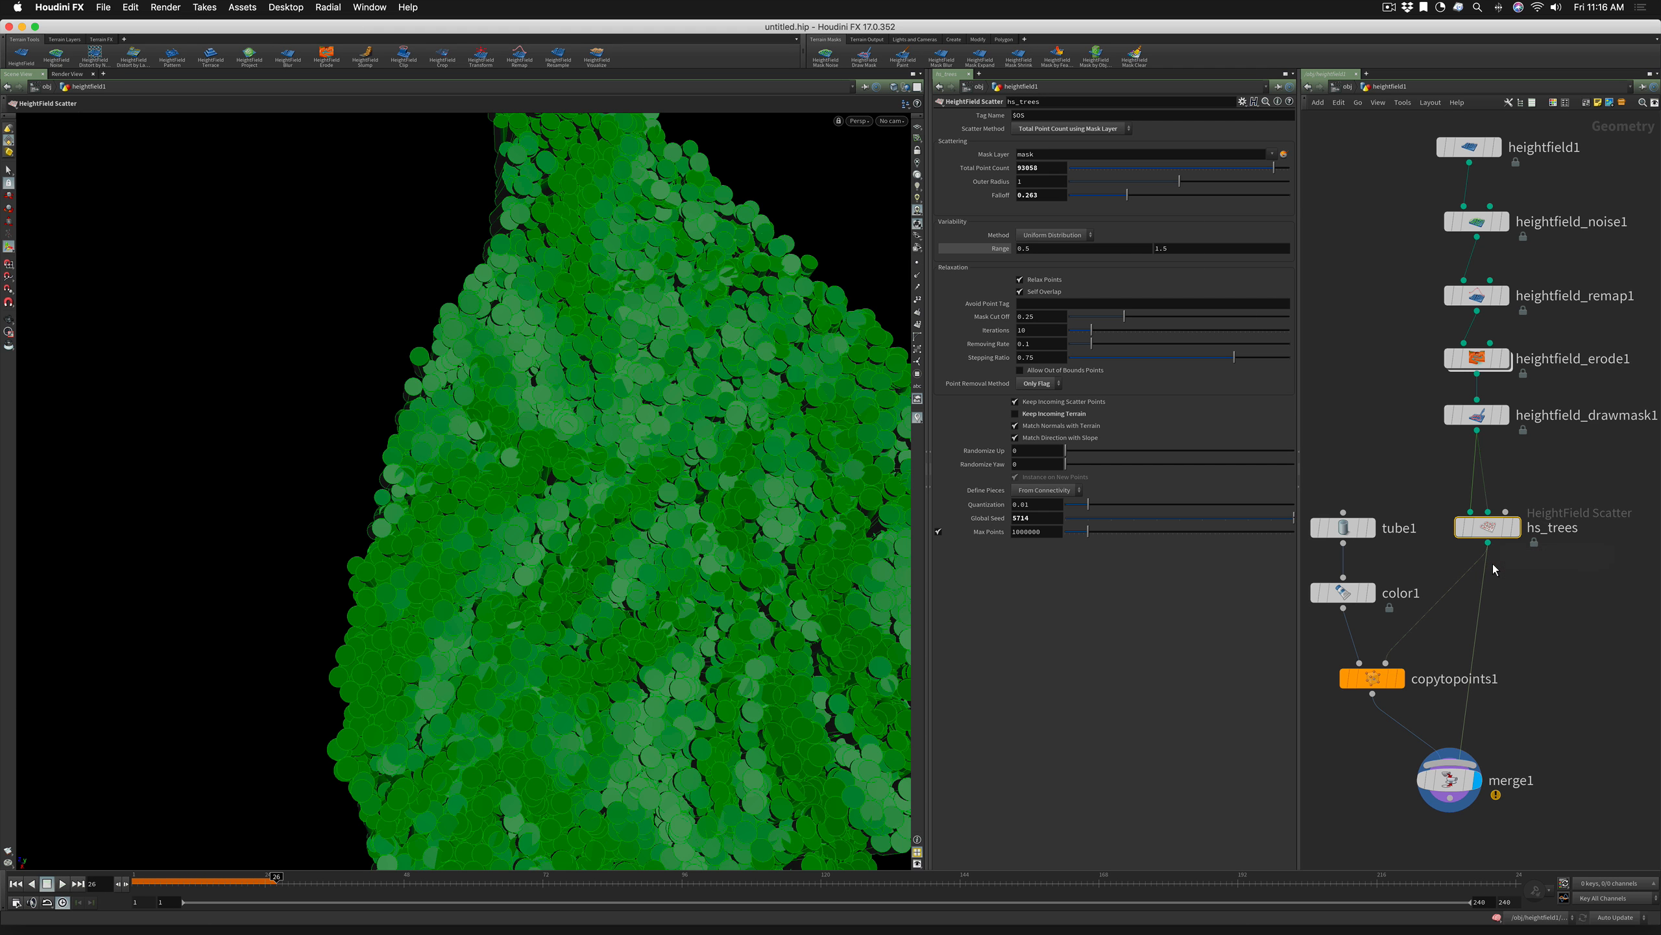
left_click(1015, 415)
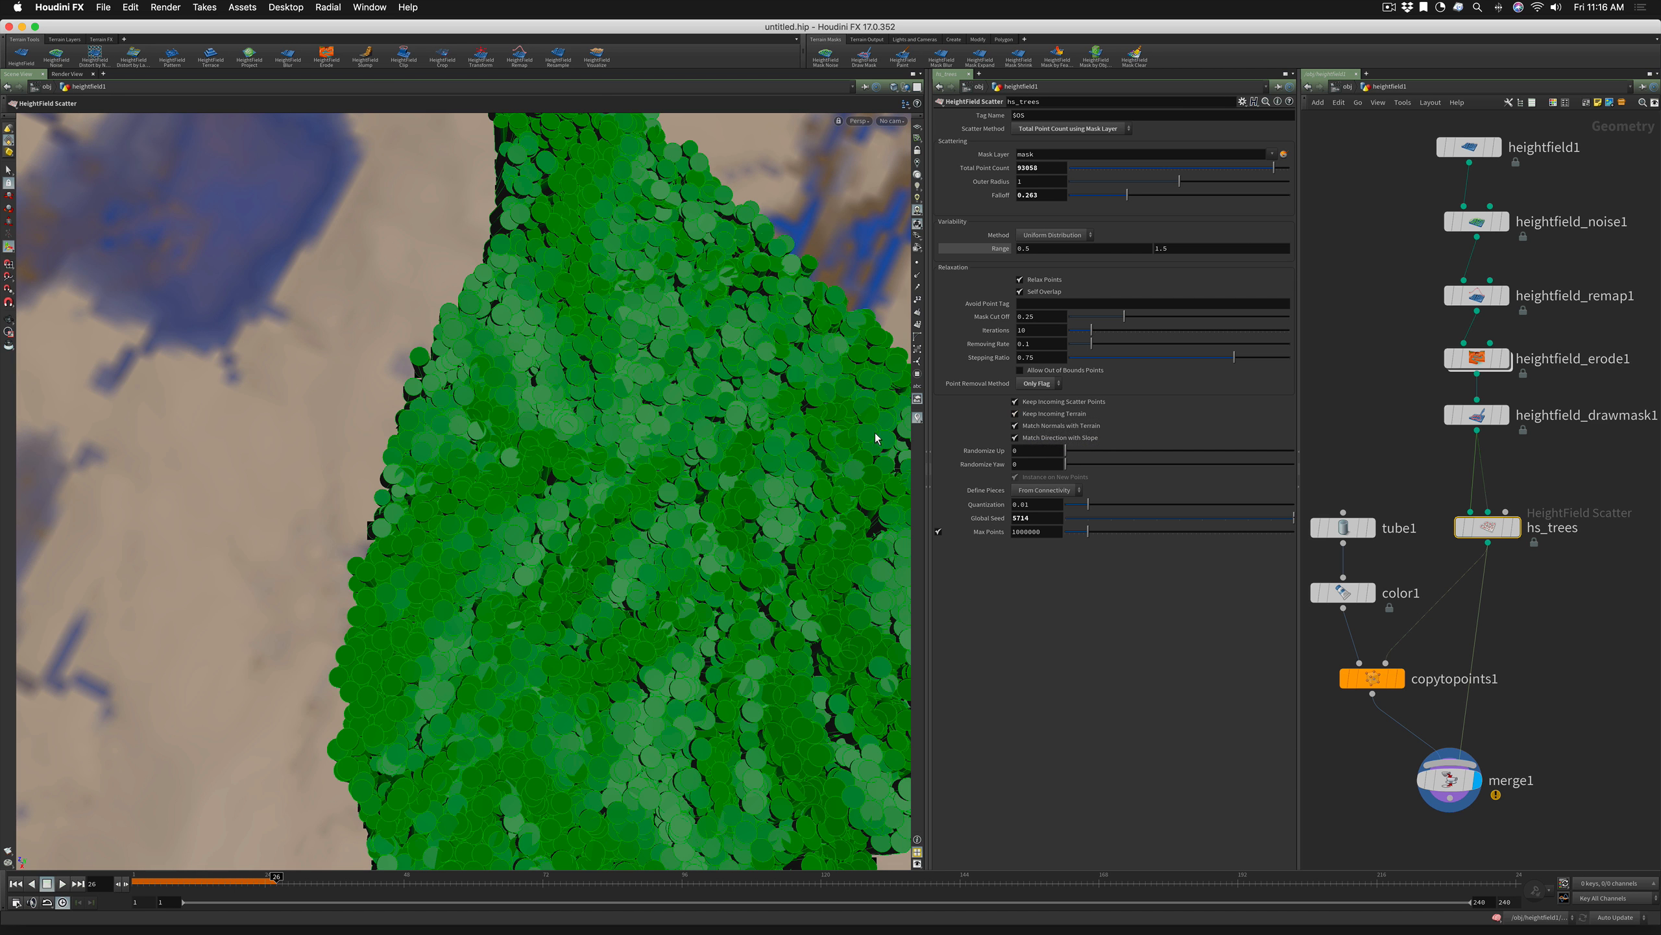
View the tubes from a low side angle and try hs_trees with Match Normals with Terrain disabled
key("Escape")
left_click_drag(862, 439, 703, 551)
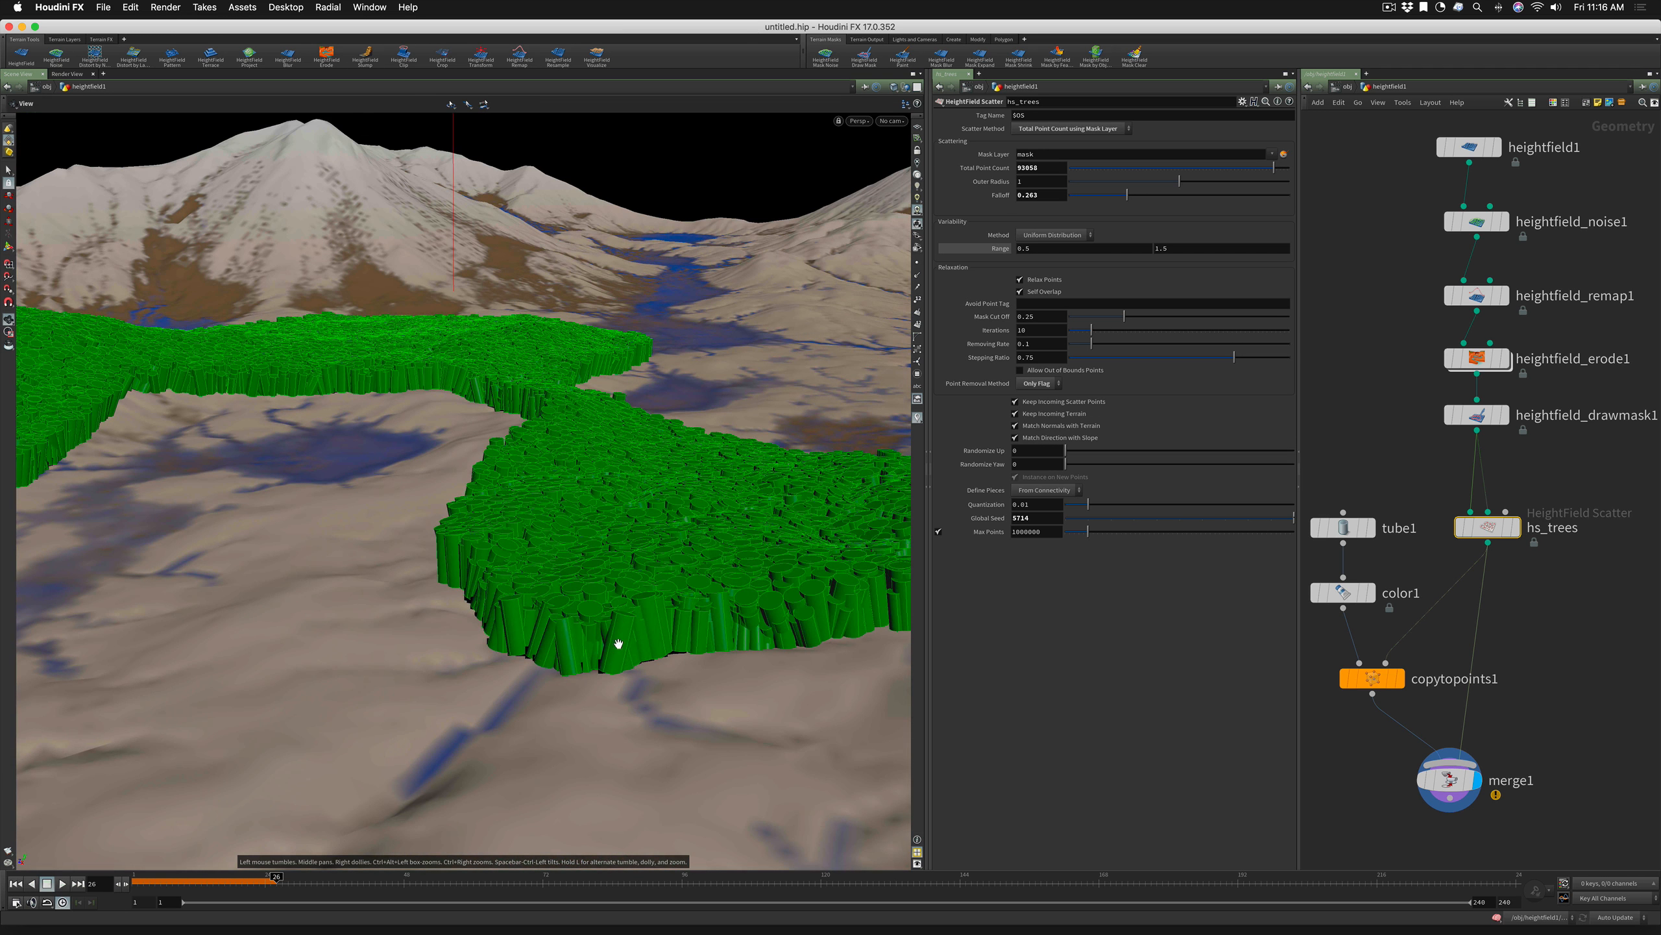
key("Return")
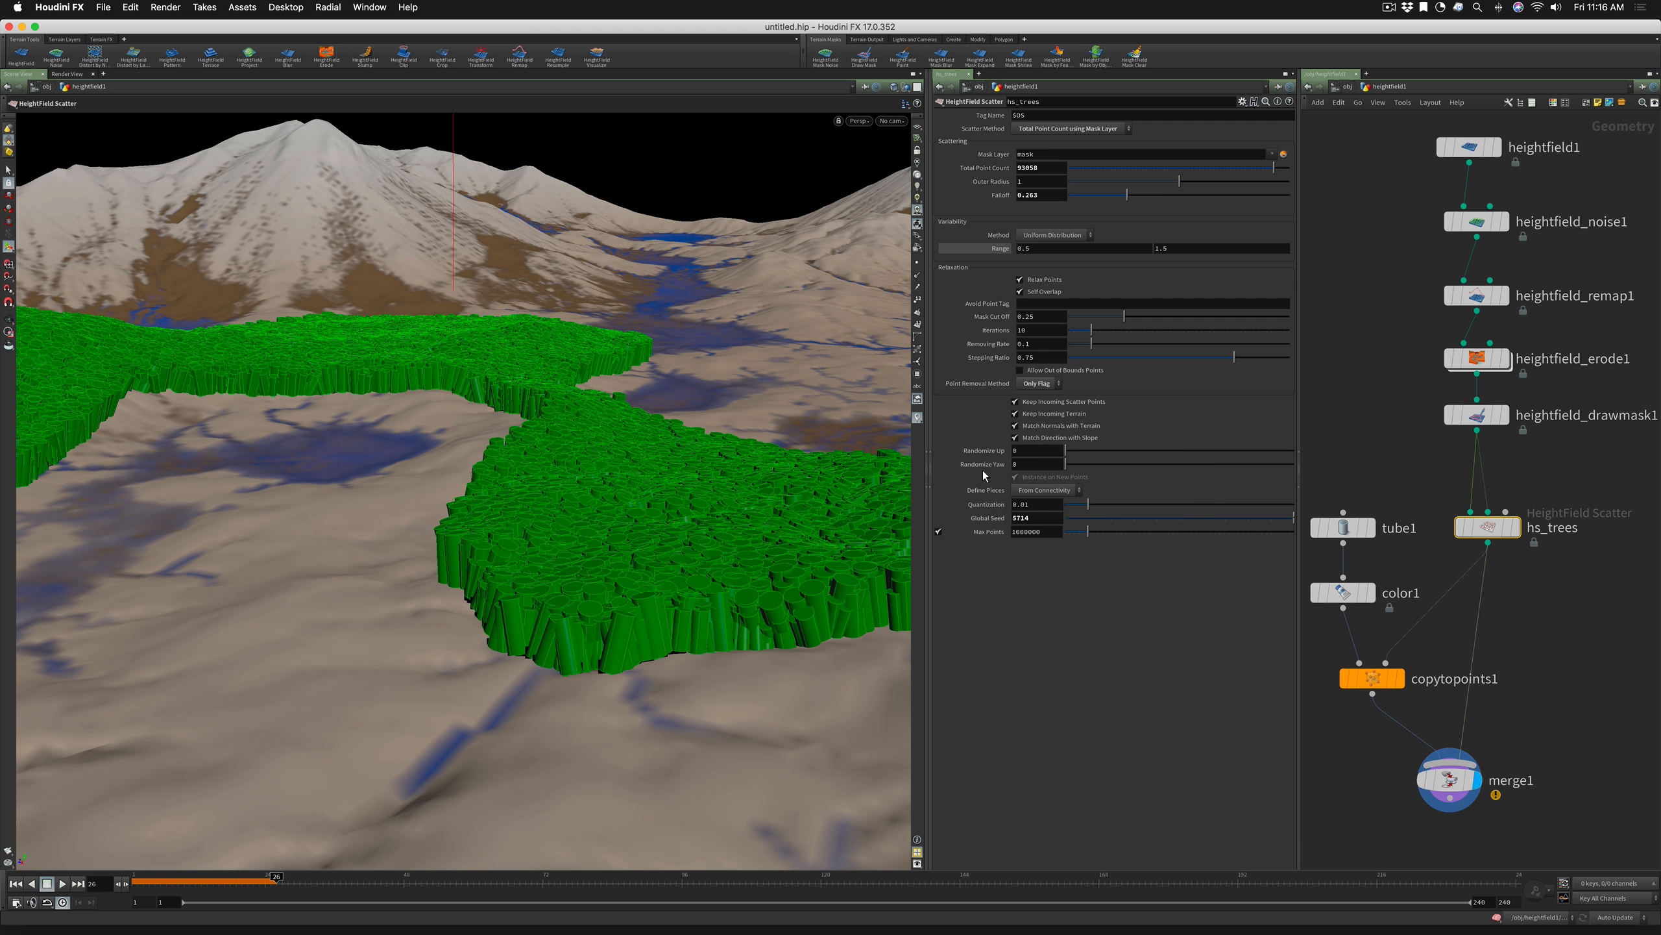
left_click(1013, 427)
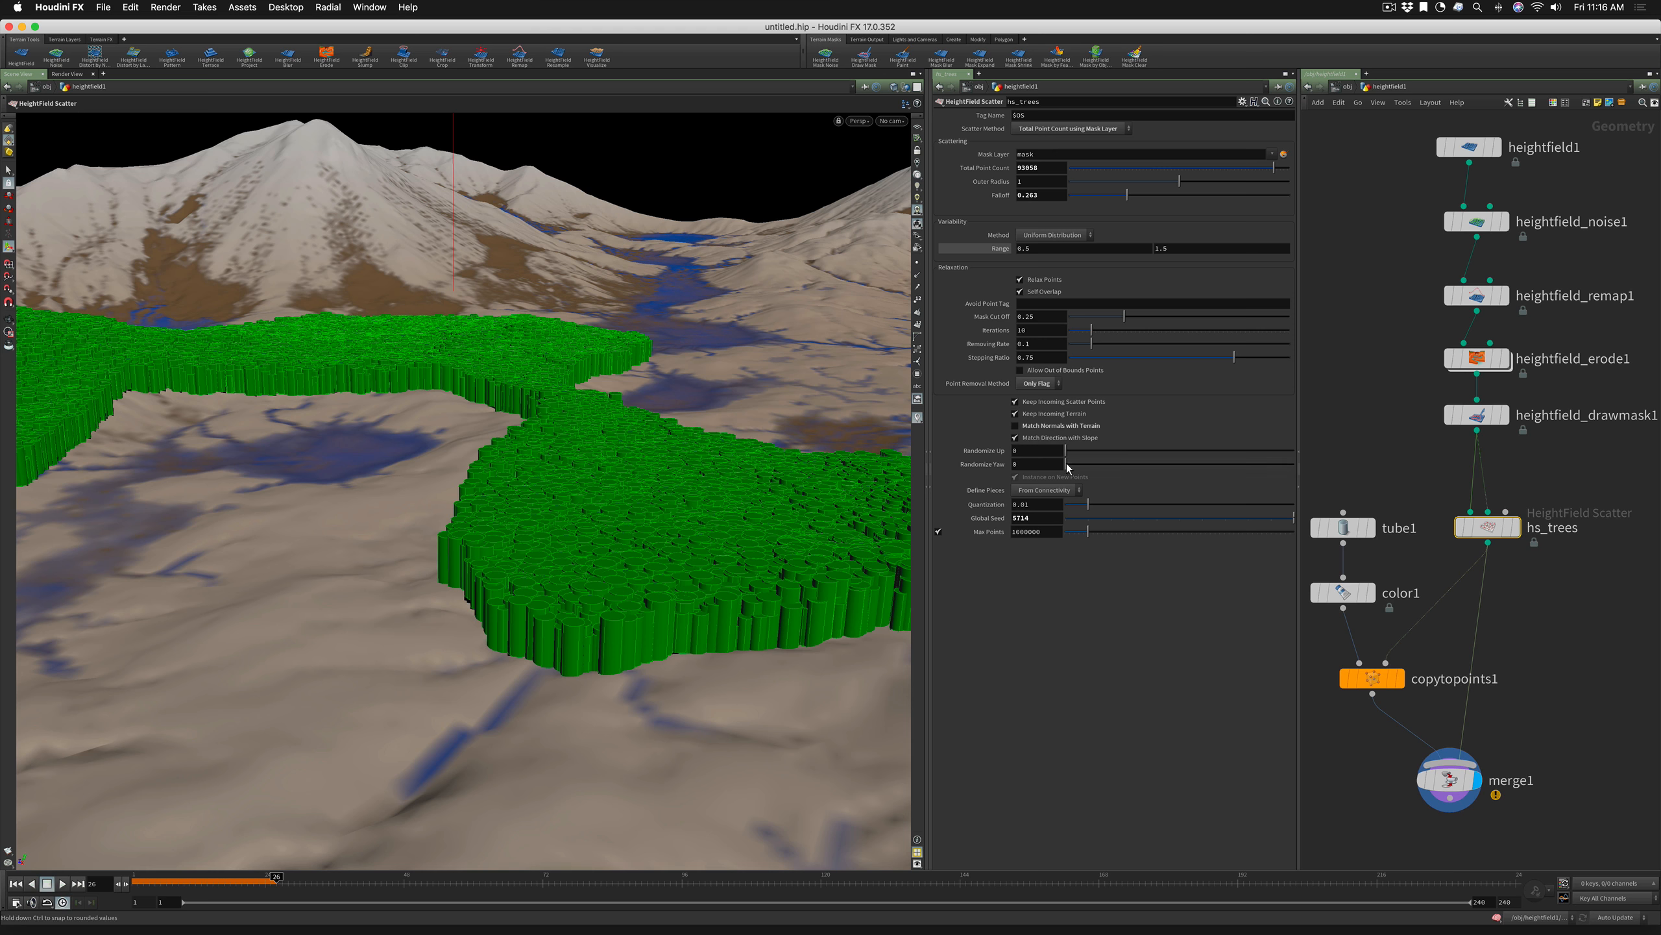
Re-enable Match Normals with Terrain on hs_trees and set Randomize Yaw to 55.7
left_click_drag(1068, 467, 1156, 466)
left_click(1015, 426)
left_click(1015, 437)
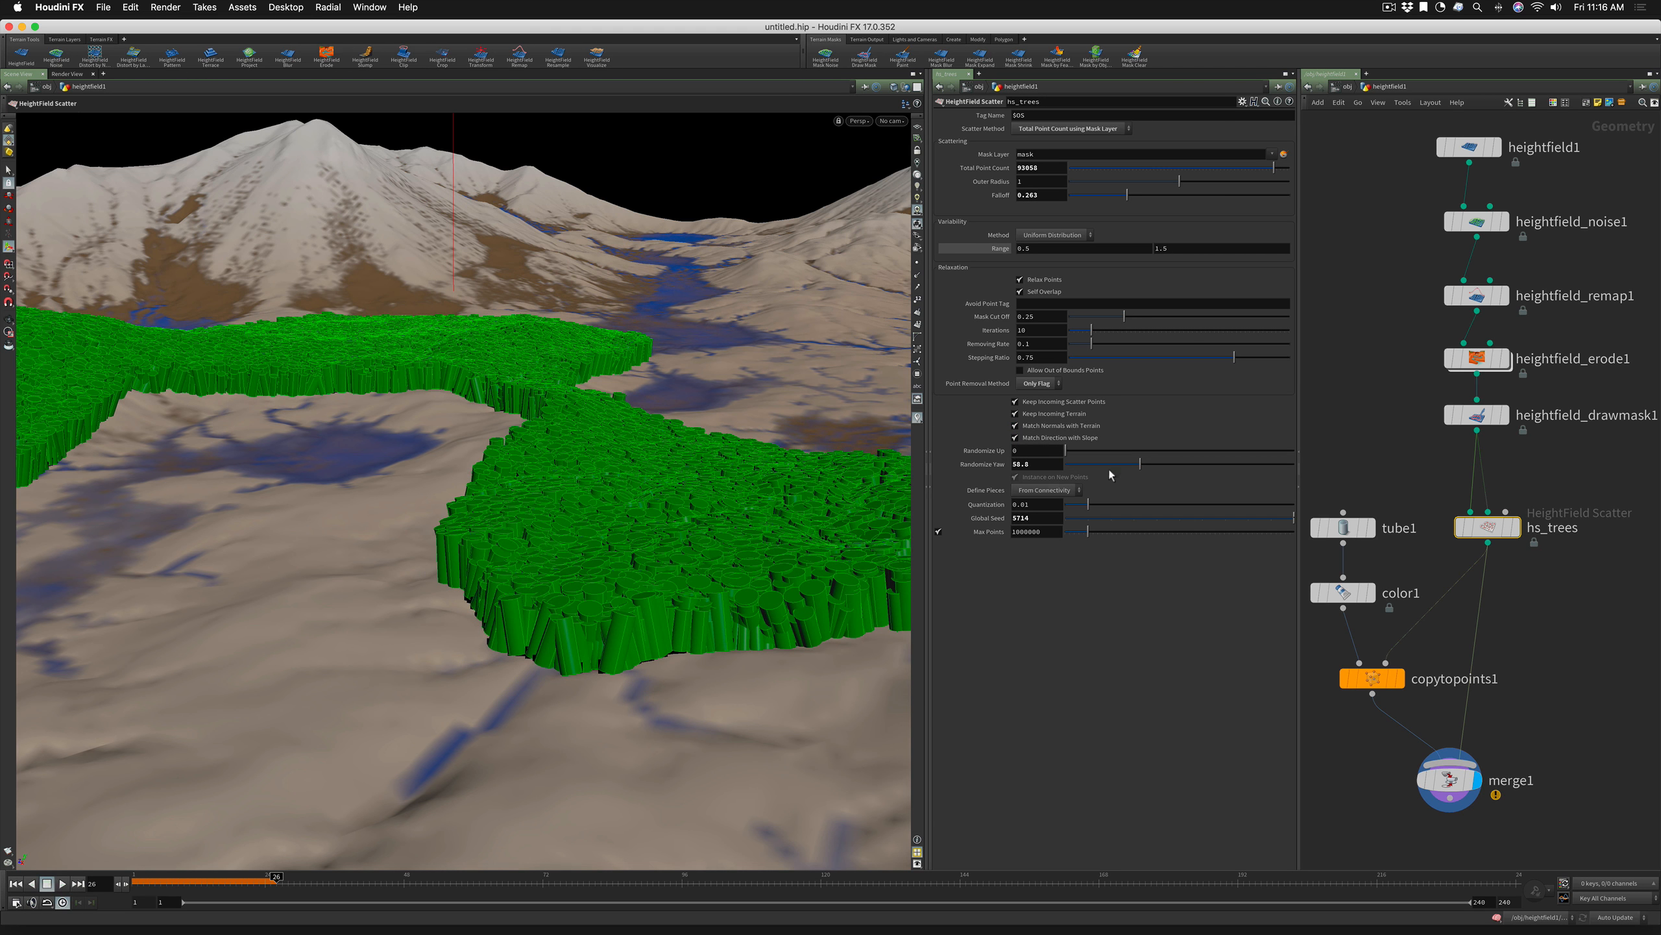
left_click_drag(1105, 466, 1253, 465)
left_click(1137, 465)
Add a Box node beside tube1 and wire it into color1 in place of the tube
left_click_drag(1347, 526, 1357, 470)
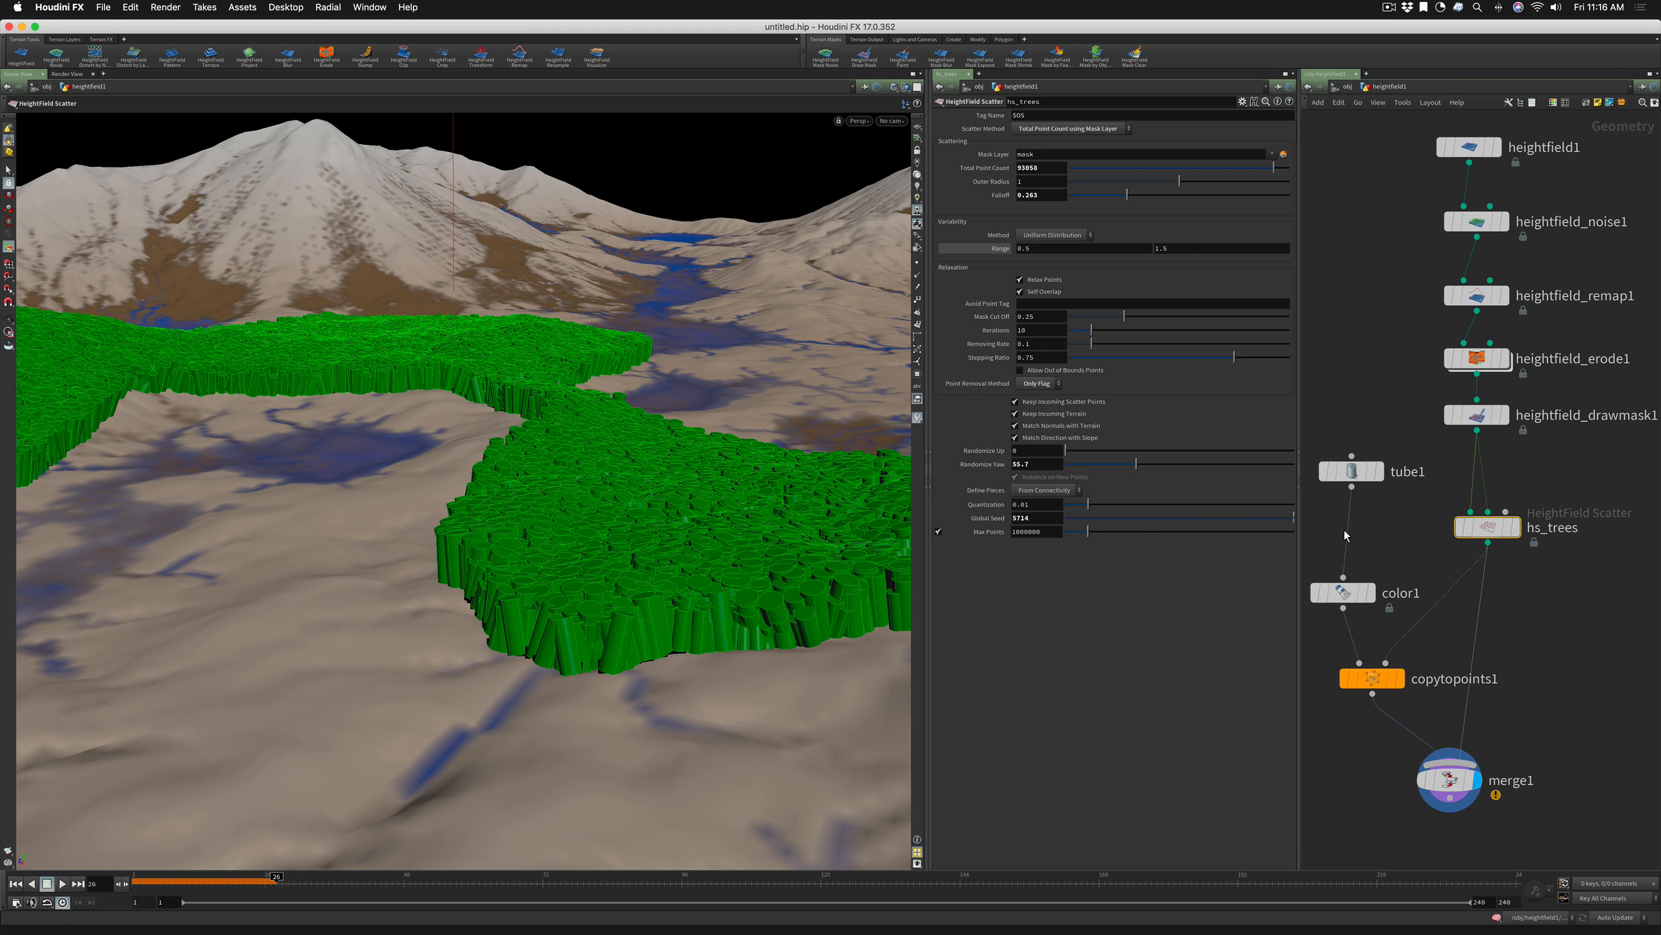
left_click(1321, 522)
key("Tab")
type("box")
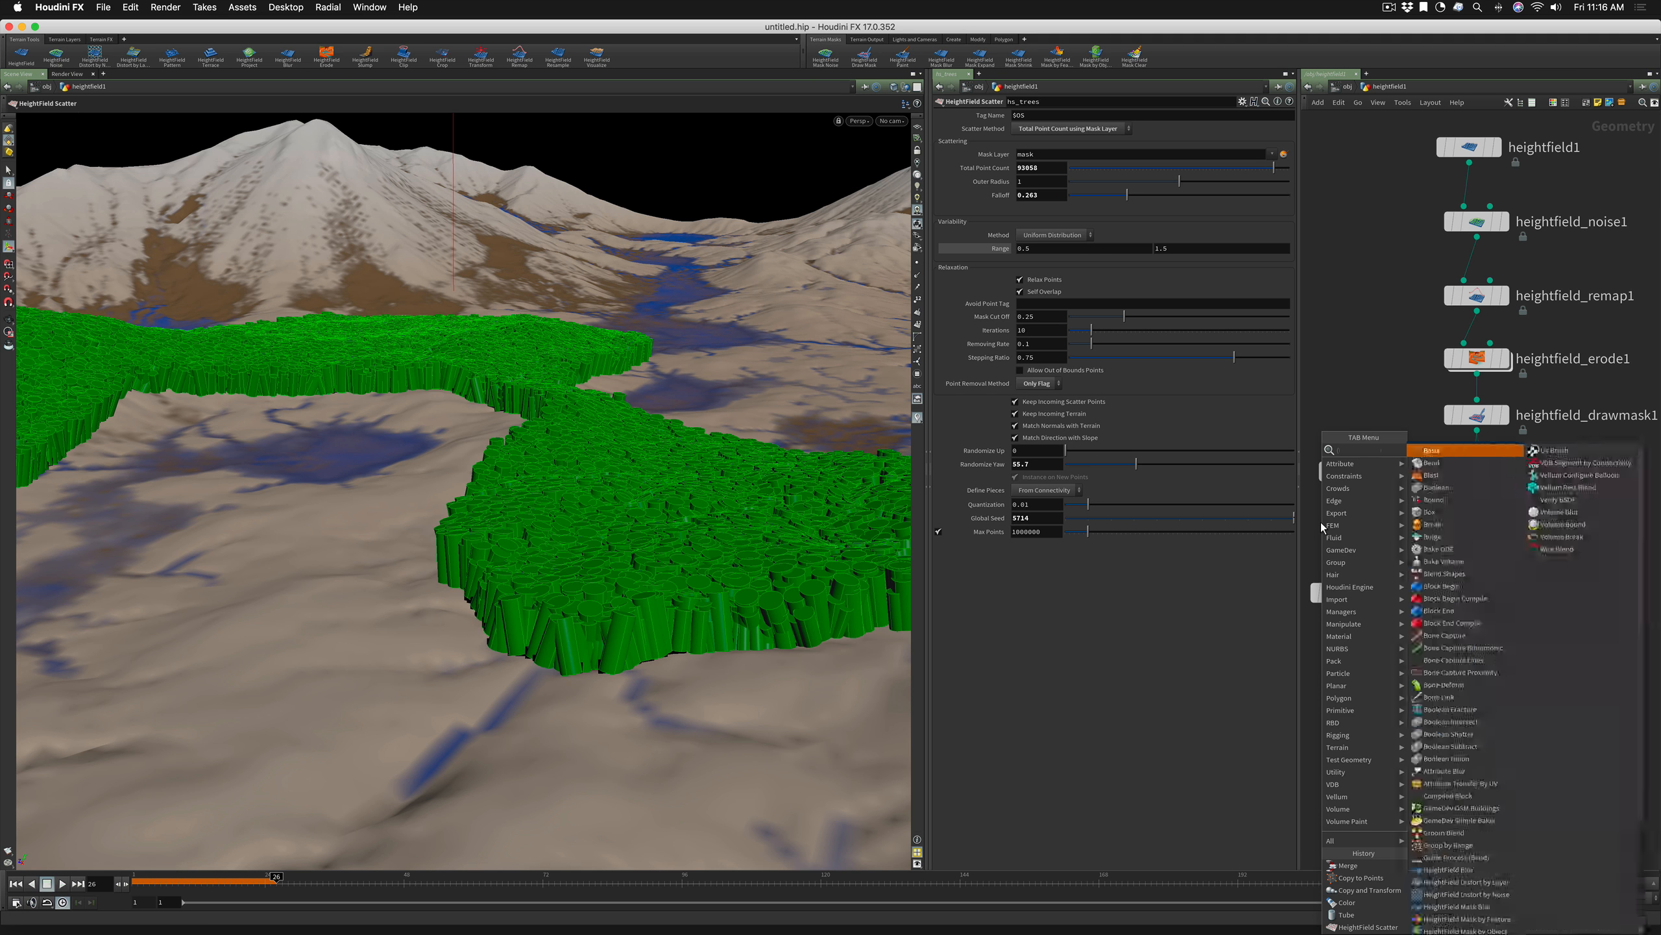
key("Return")
key("Return")
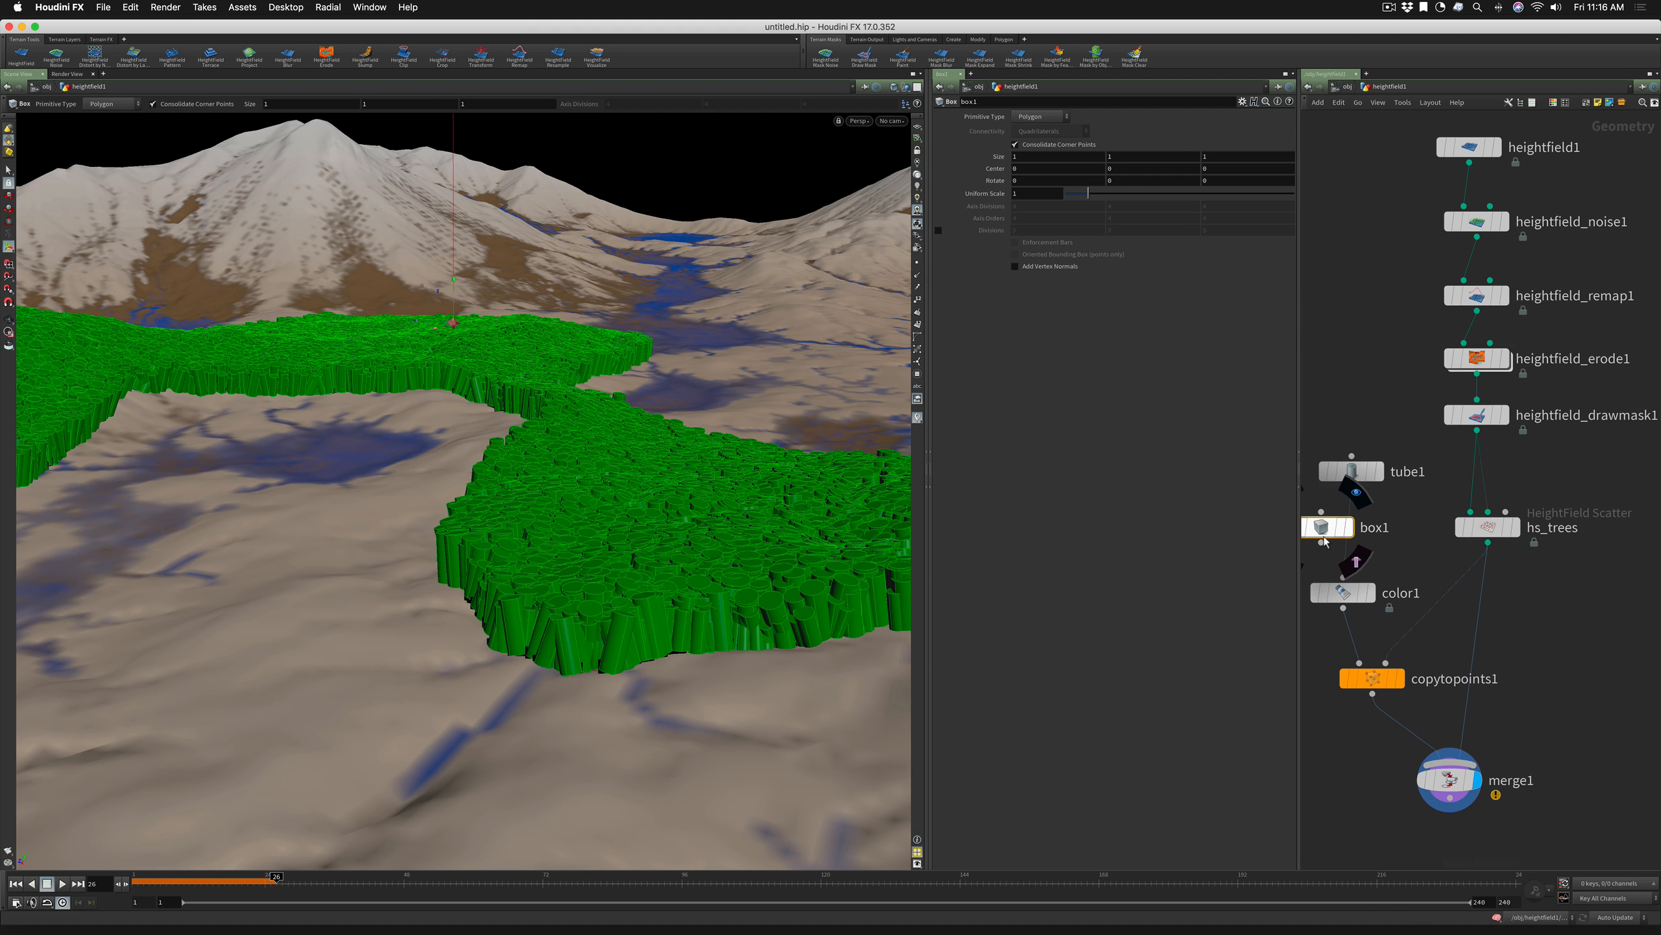
left_click_drag(1321, 542, 1342, 577)
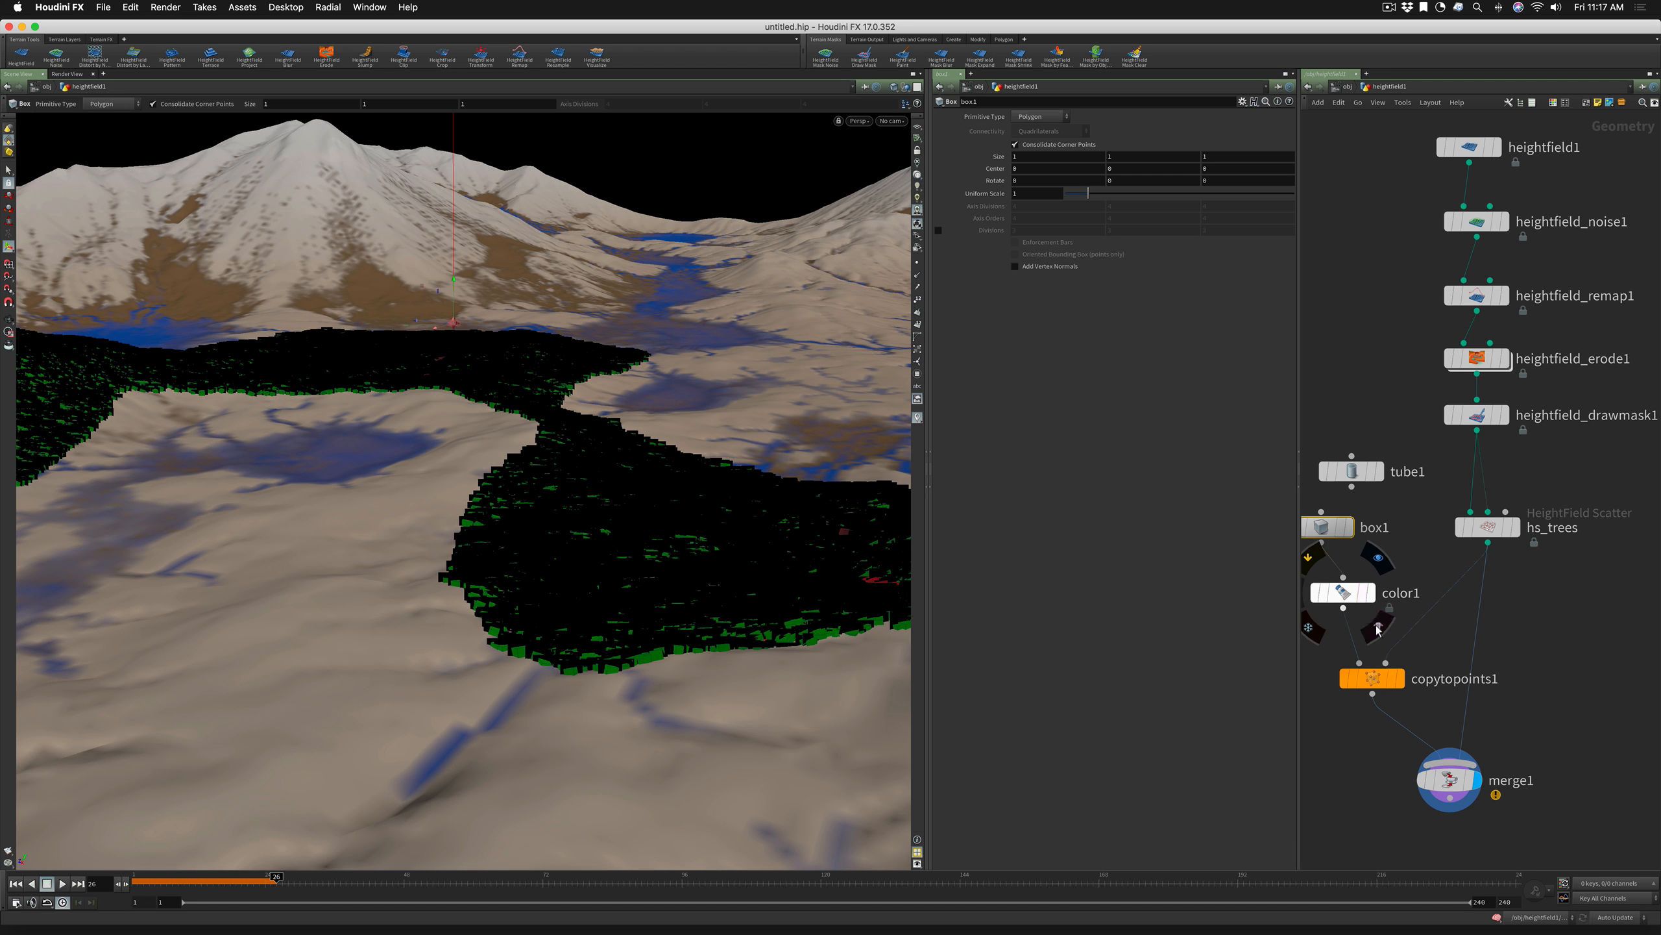
Display only the copytopoints1 output and examine the copied boxes up close
left_click(1398, 679)
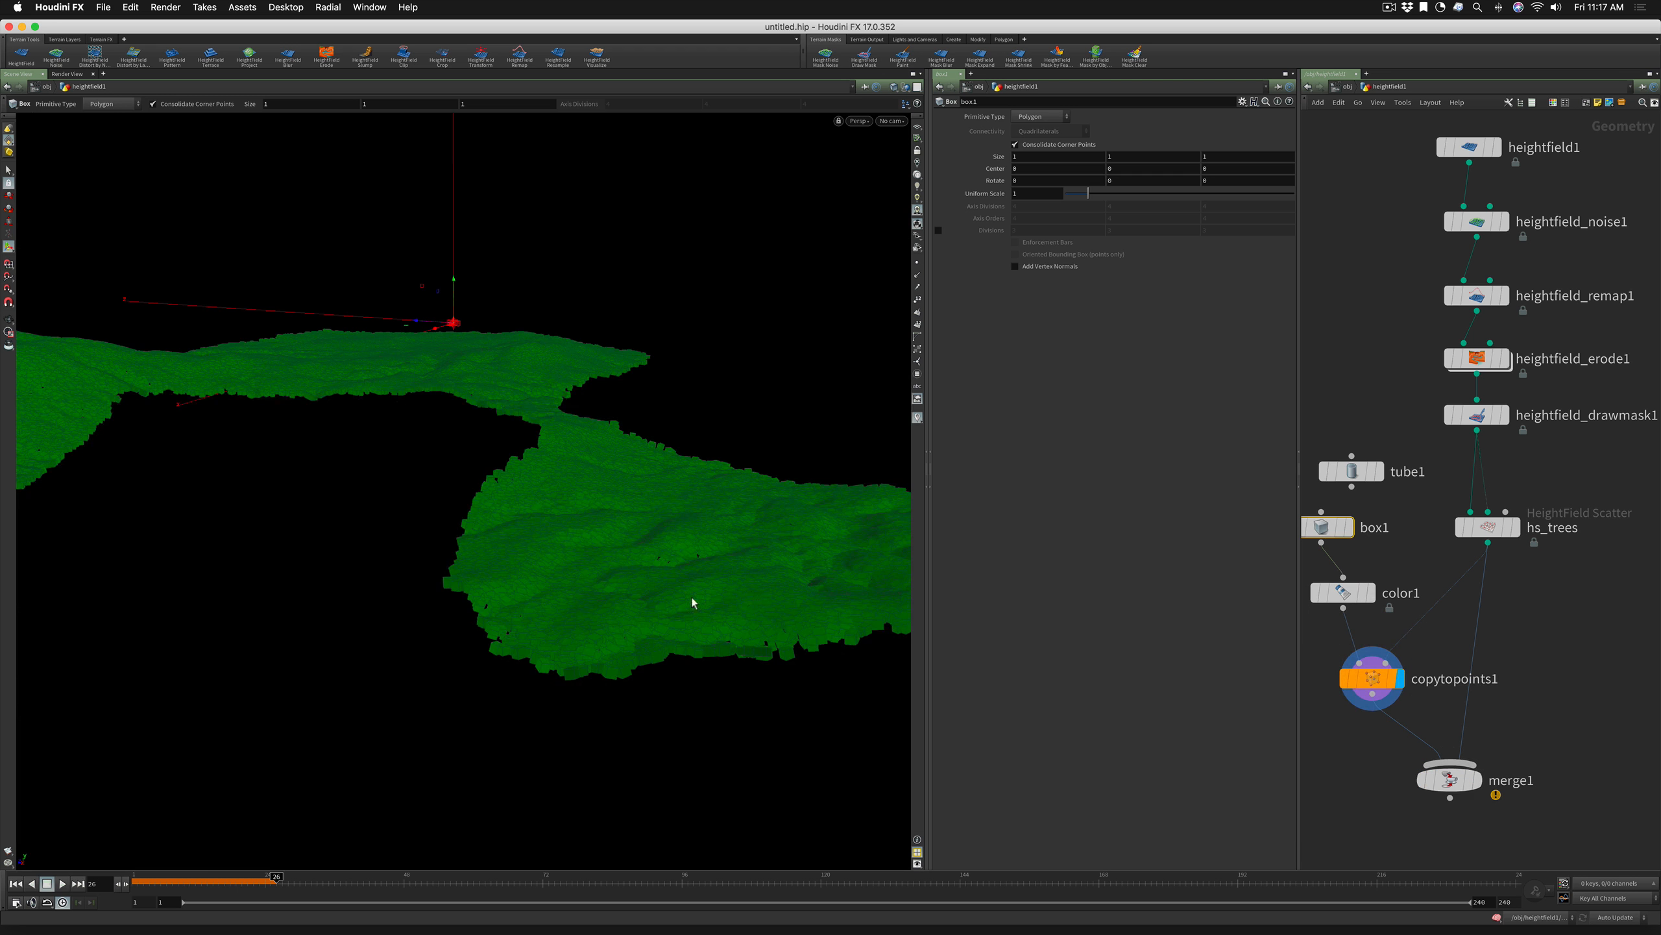
right_click_drag(694, 603, 776, 577, "alt")
left_click_drag(776, 577, 790, 590, "alt")
key("Return")
mouse_move(1506, 534)
Show the boxes in wireframe and test hs_trees with Randomize Yaw at 9.7 and Randomize Up at 95.6
left_click(1492, 533)
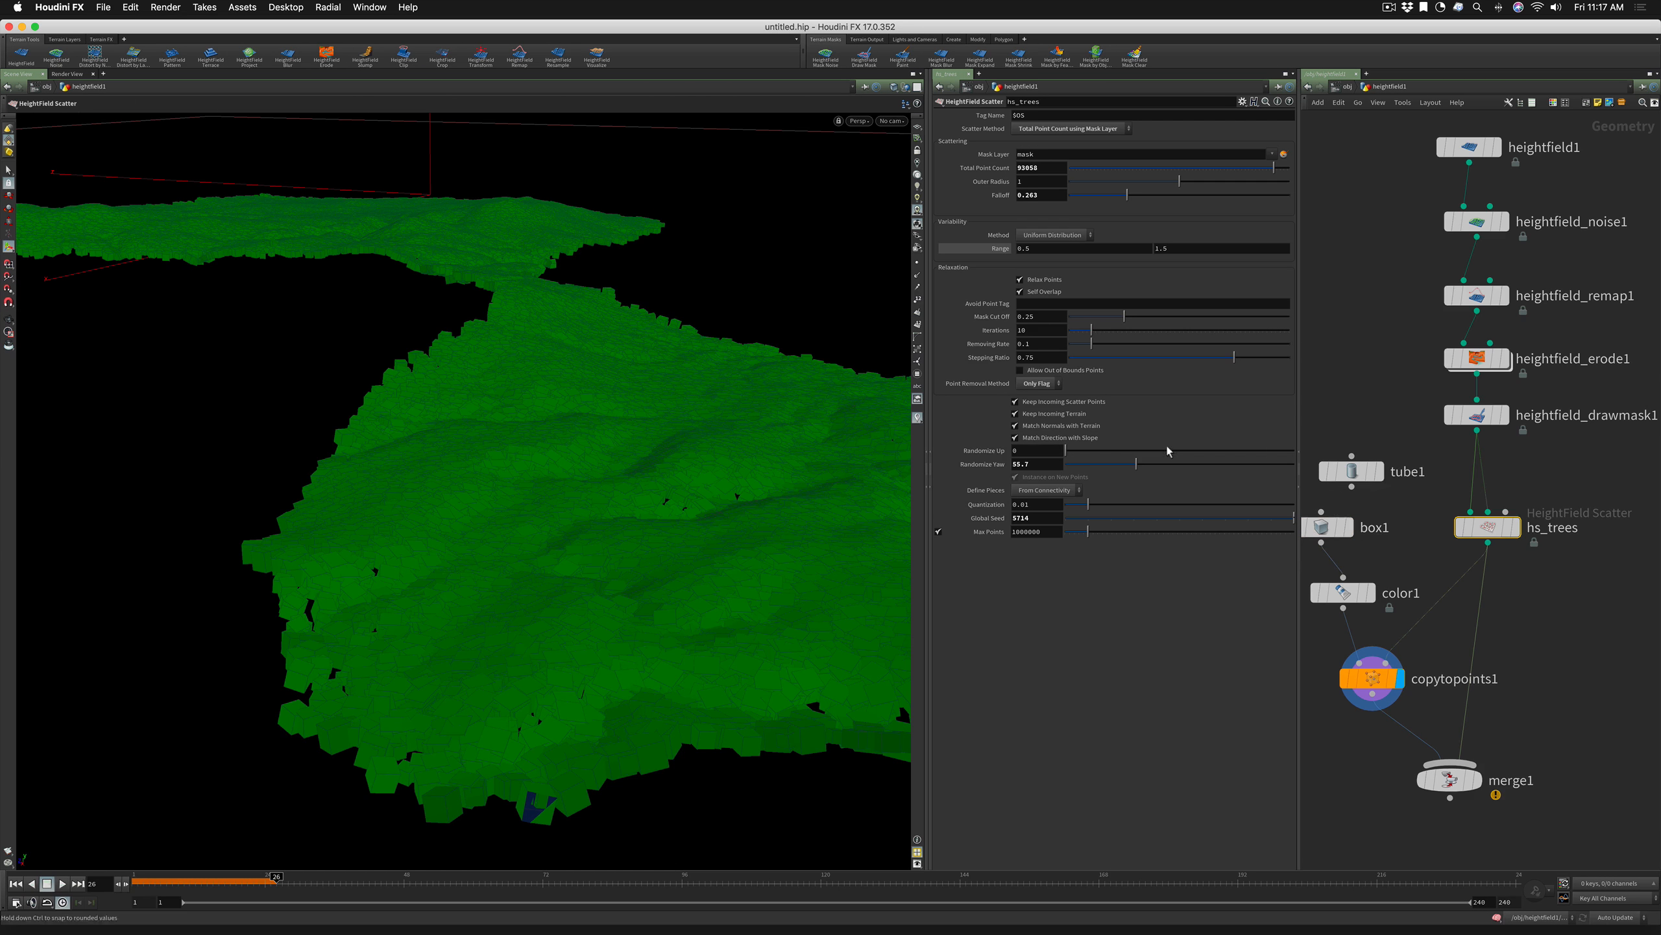
left_click_drag(1128, 465, 1253, 450)
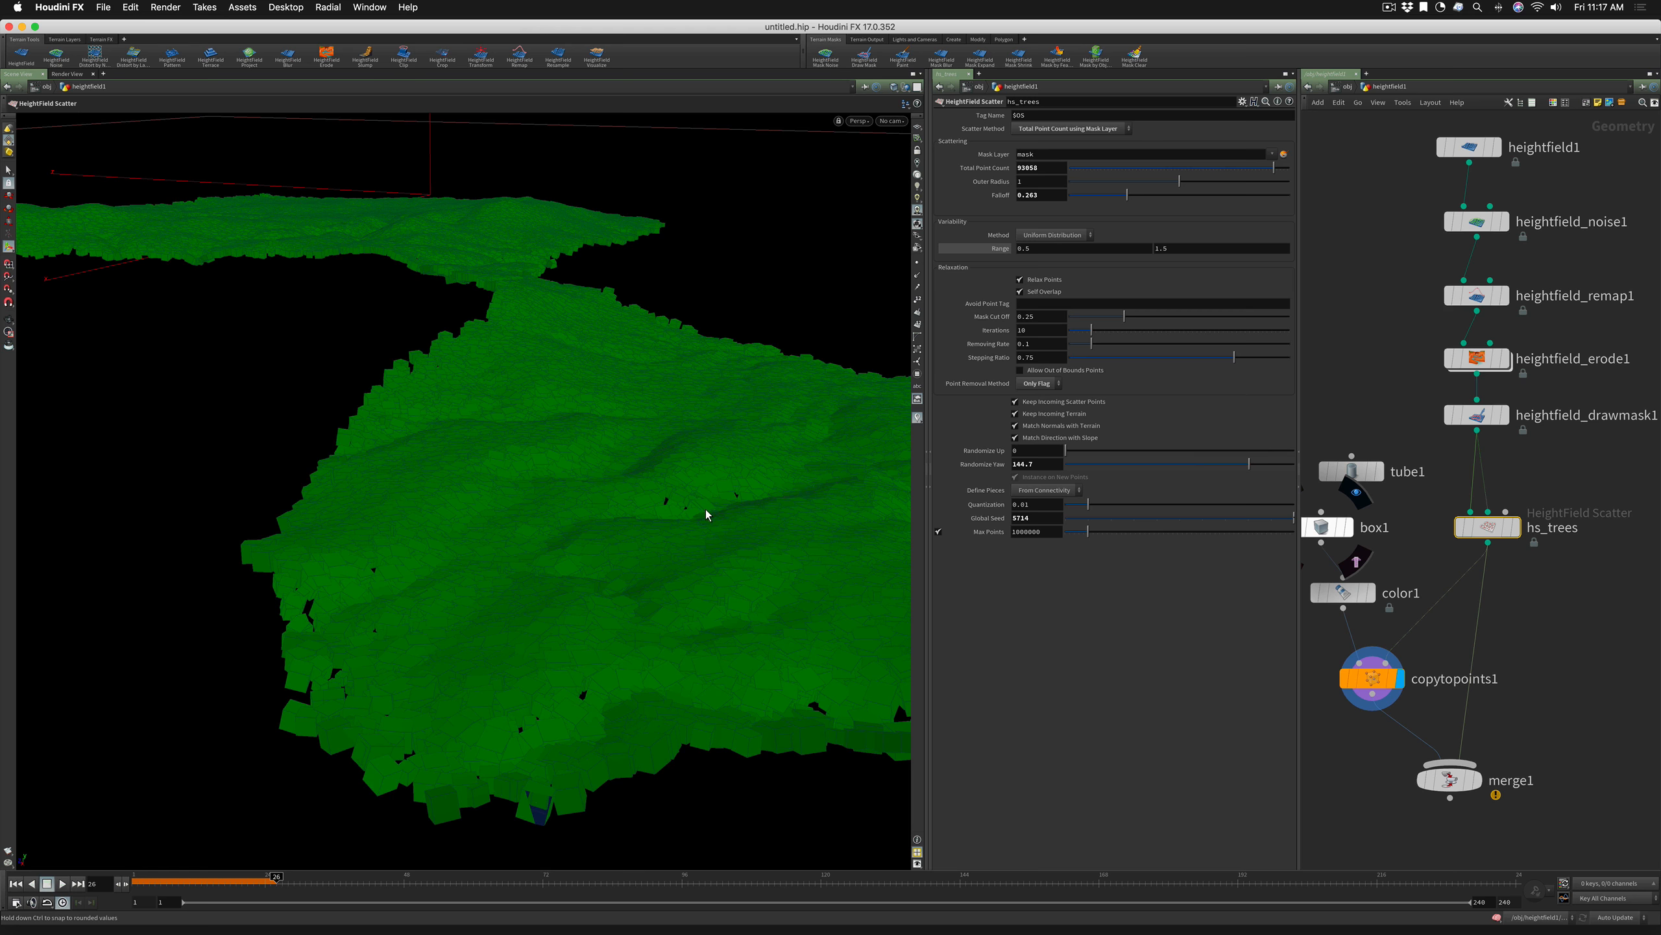
key("w")
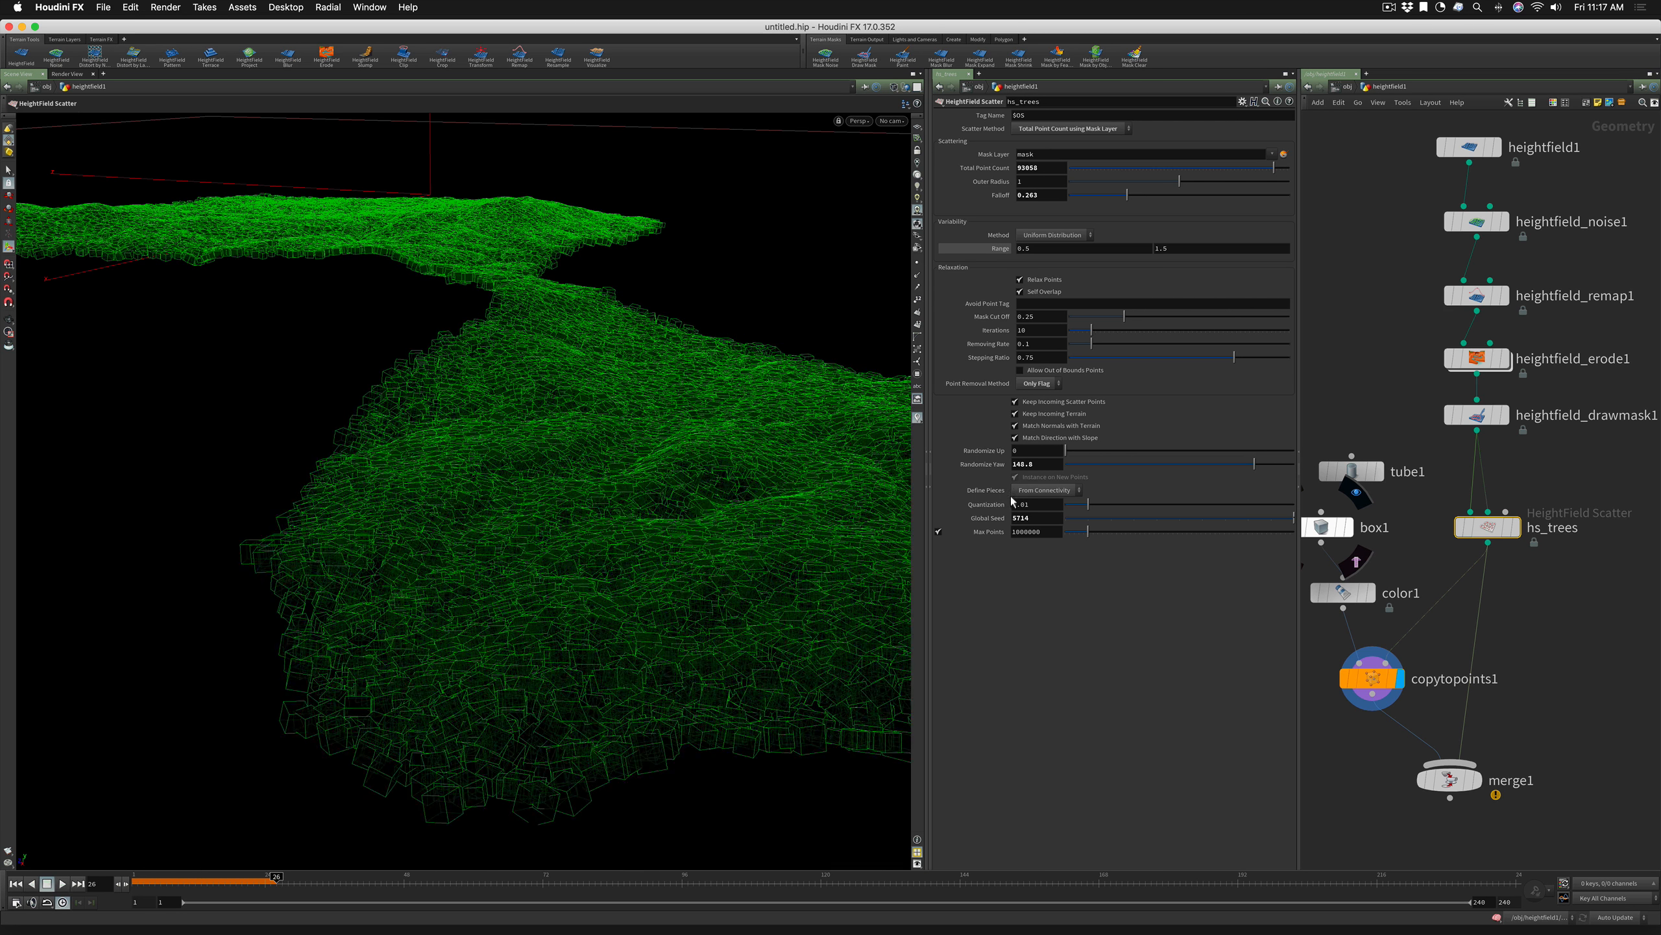
left_click_drag(1122, 464, 1077, 470)
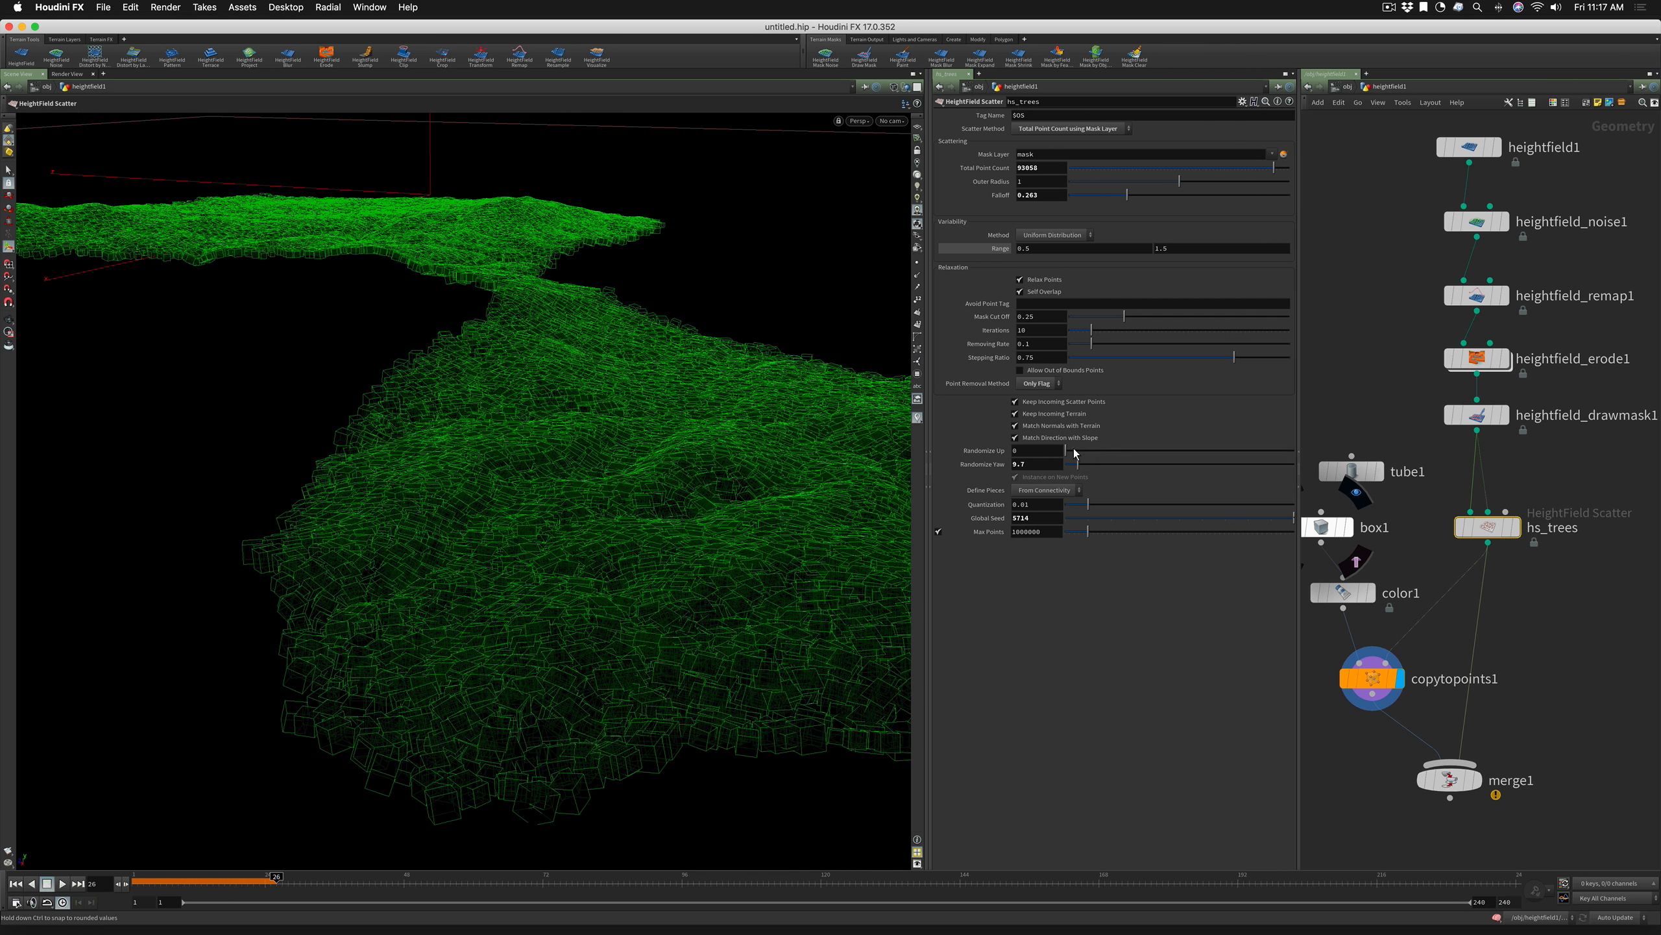
left_click_drag(1073, 454, 1164, 456)
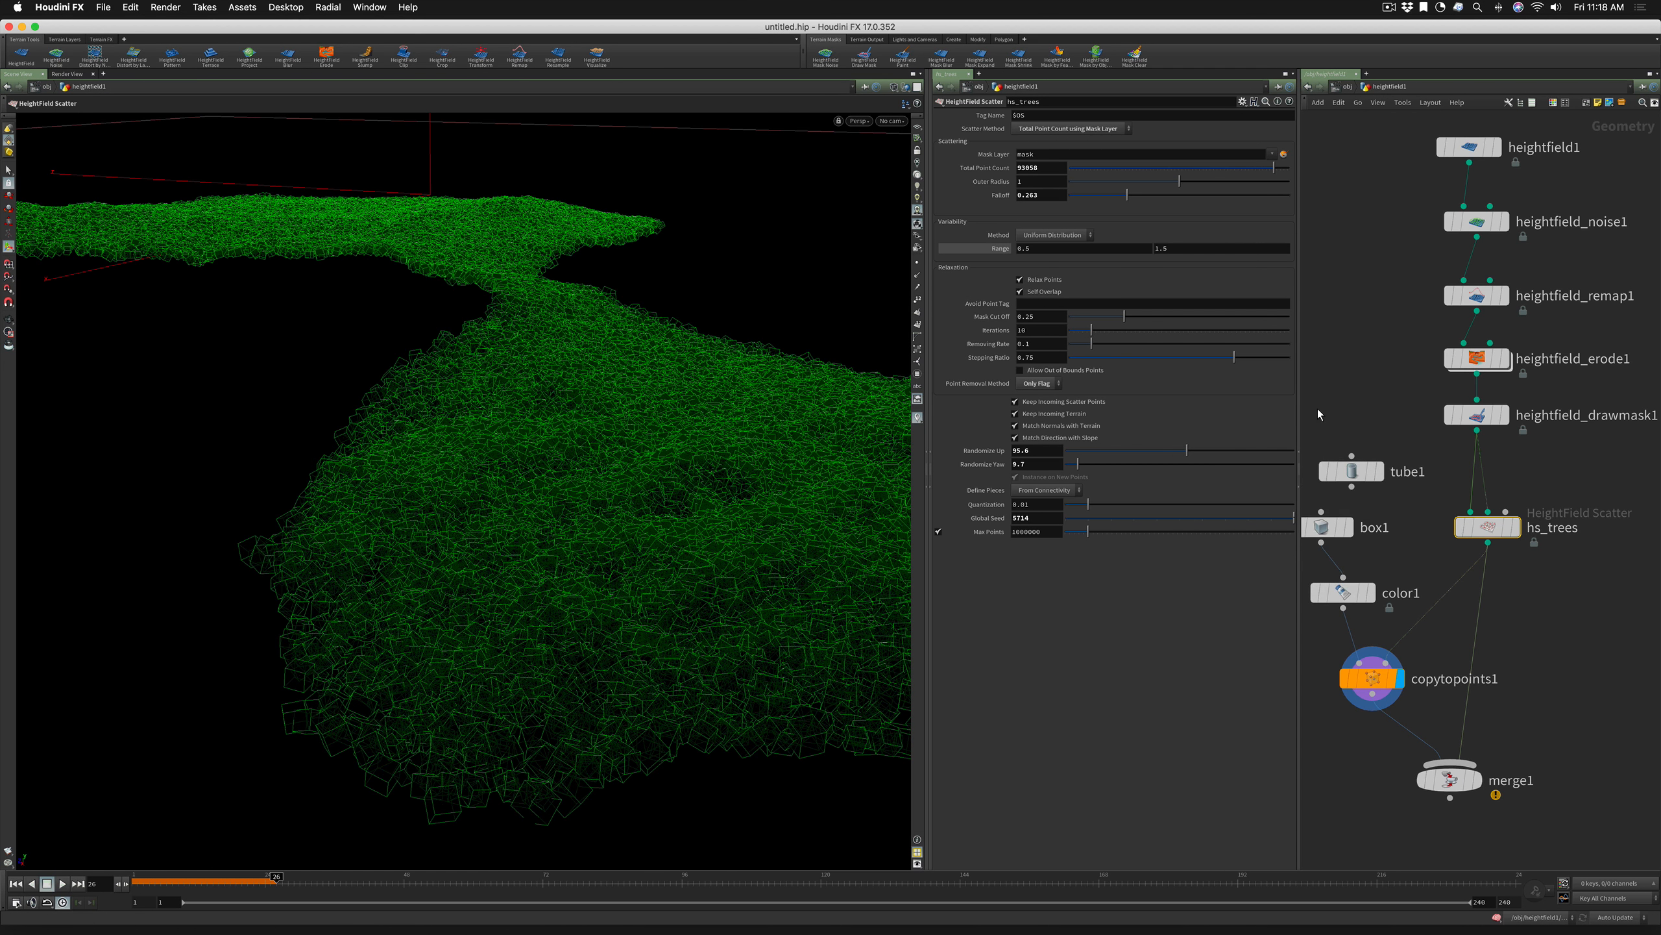
Reconnect tube1 to color1 and delete the box1 node
middle_click_drag(1335, 416, 1450, 398, "alt")
left_click_drag(1467, 469, 1458, 558)
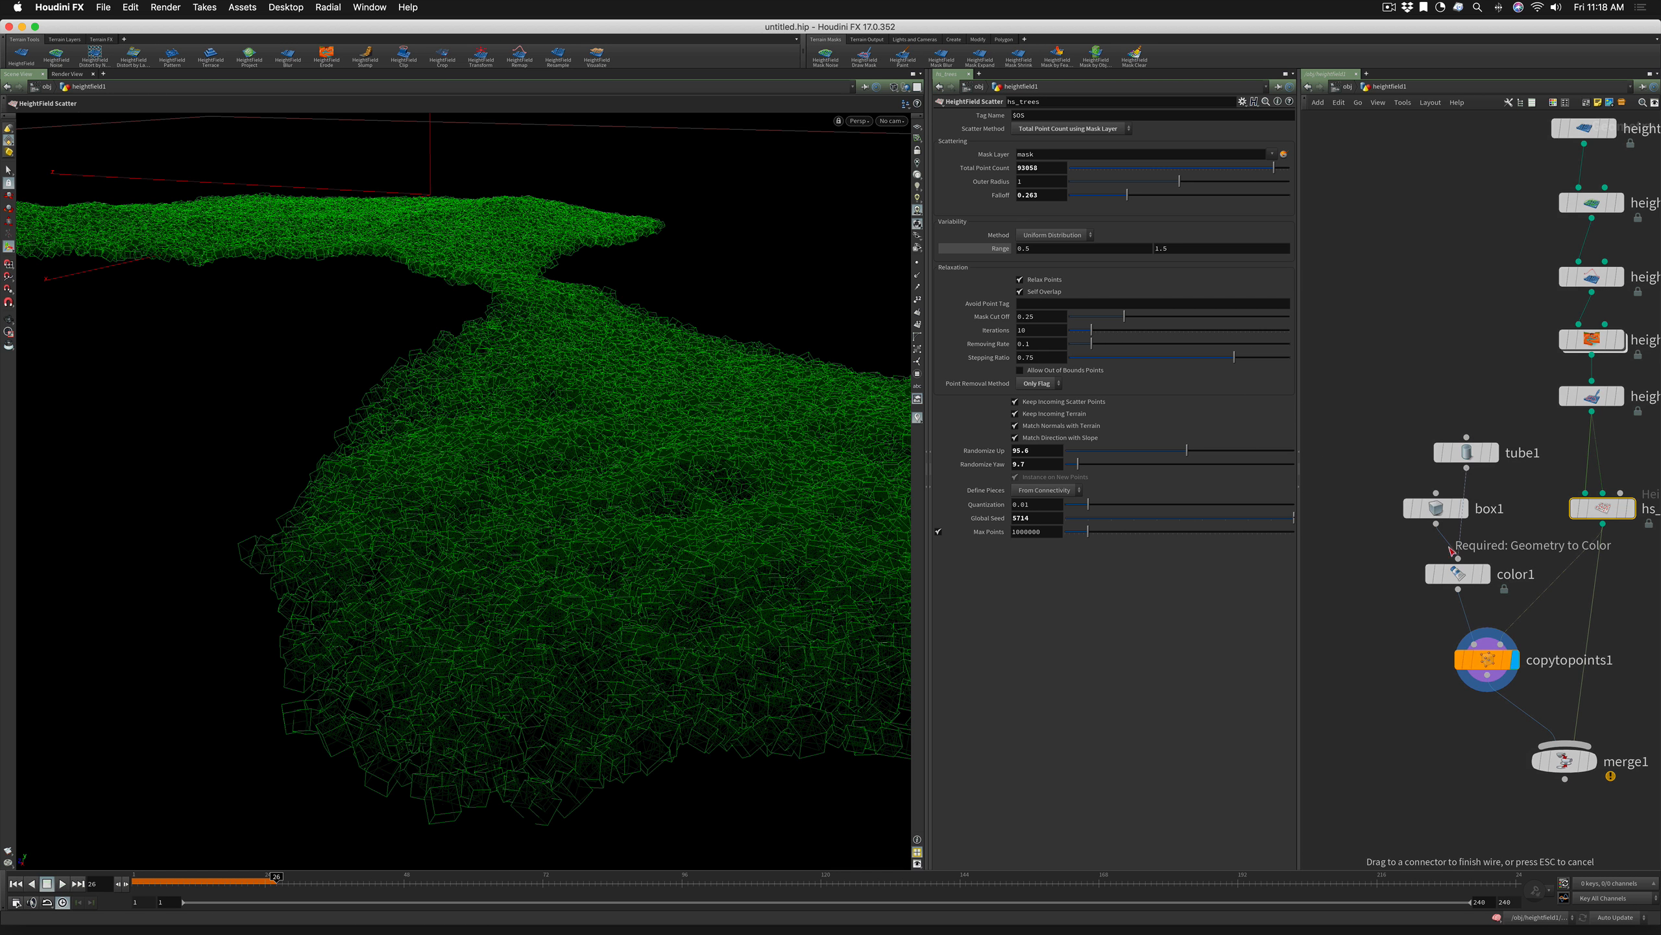
left_click(1436, 510)
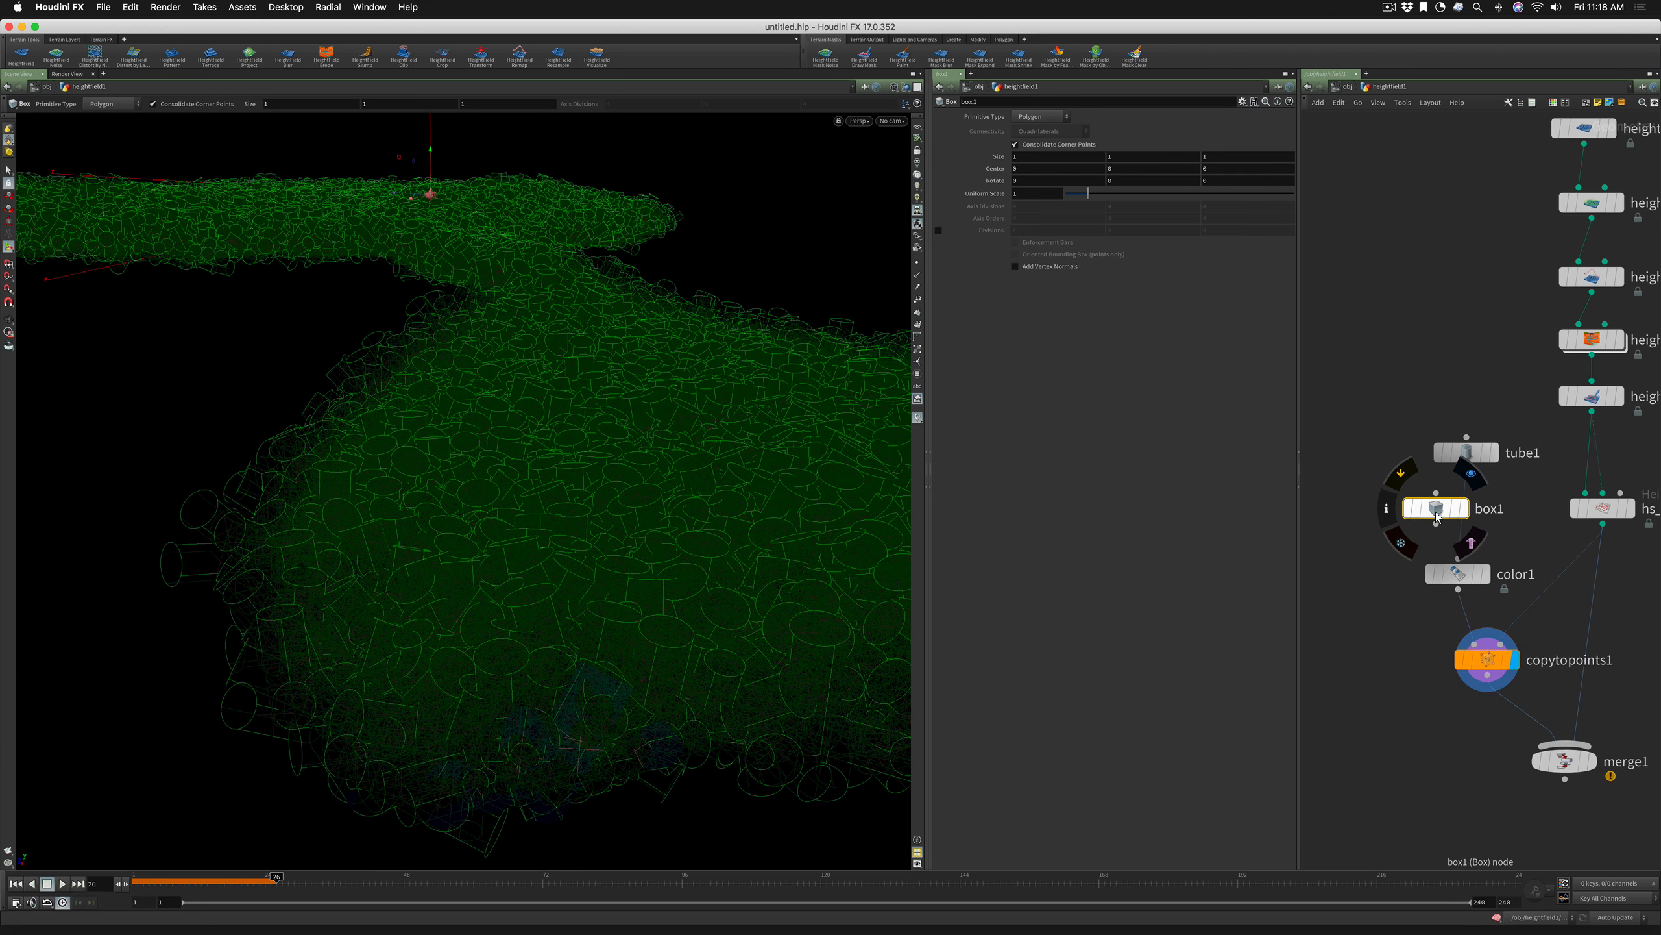
key("Delete")
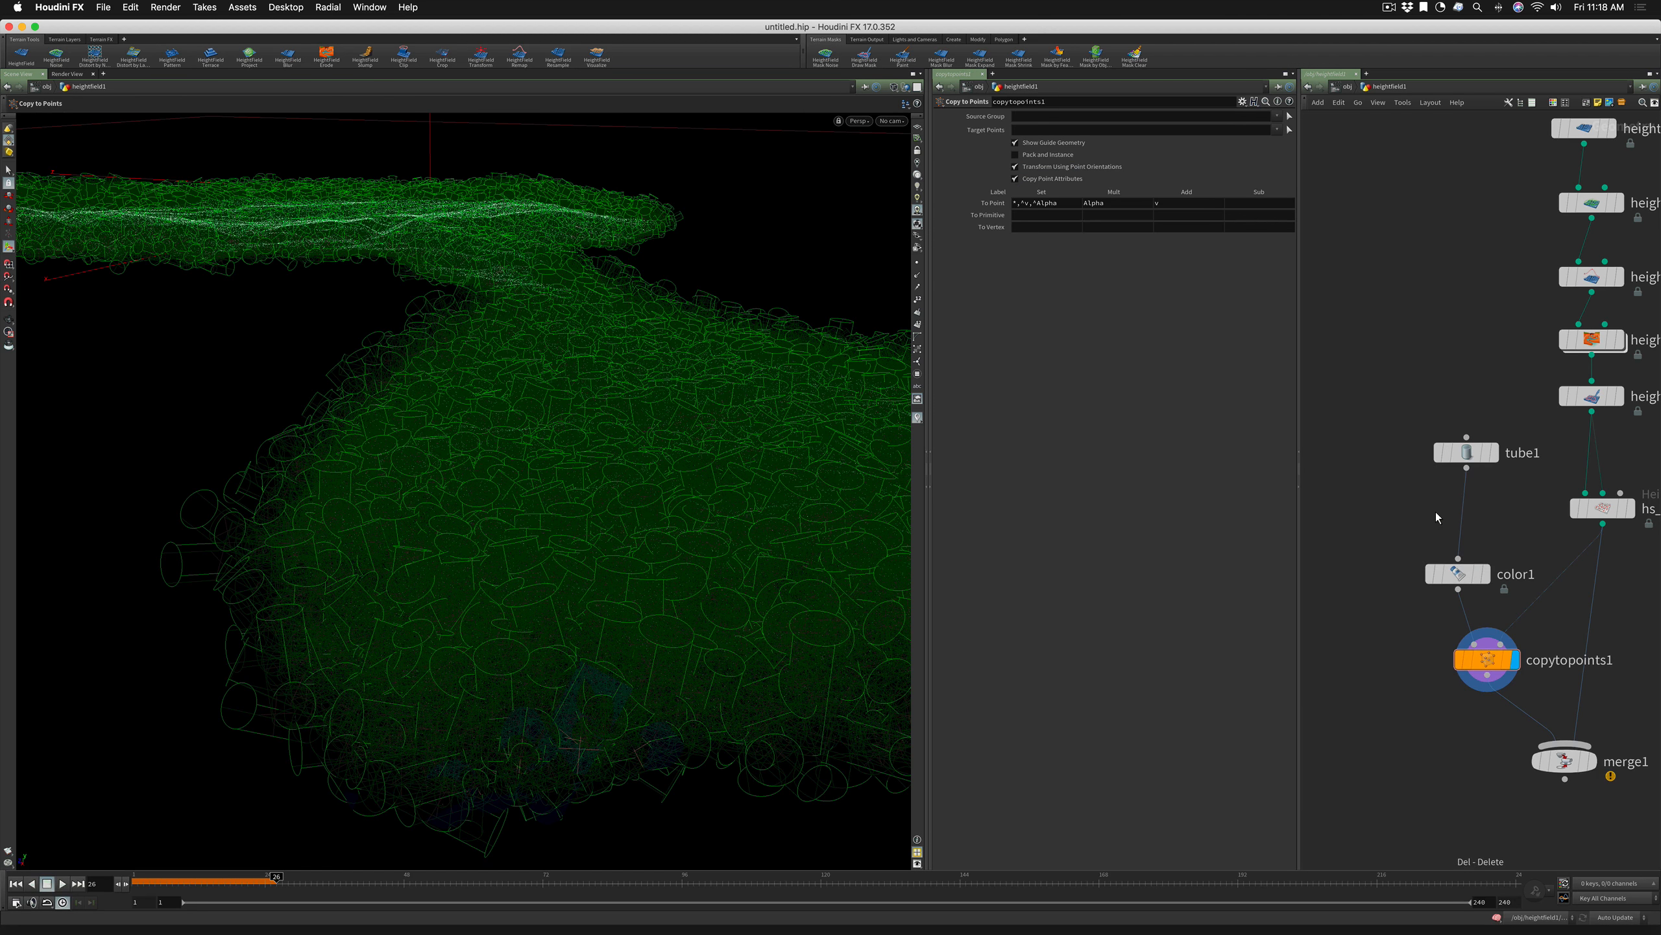
Set both Randomize Up and Randomize Yaw of hs_trees to 0
left_click(1600, 516)
left_click_drag(1040, 452, 1005, 450)
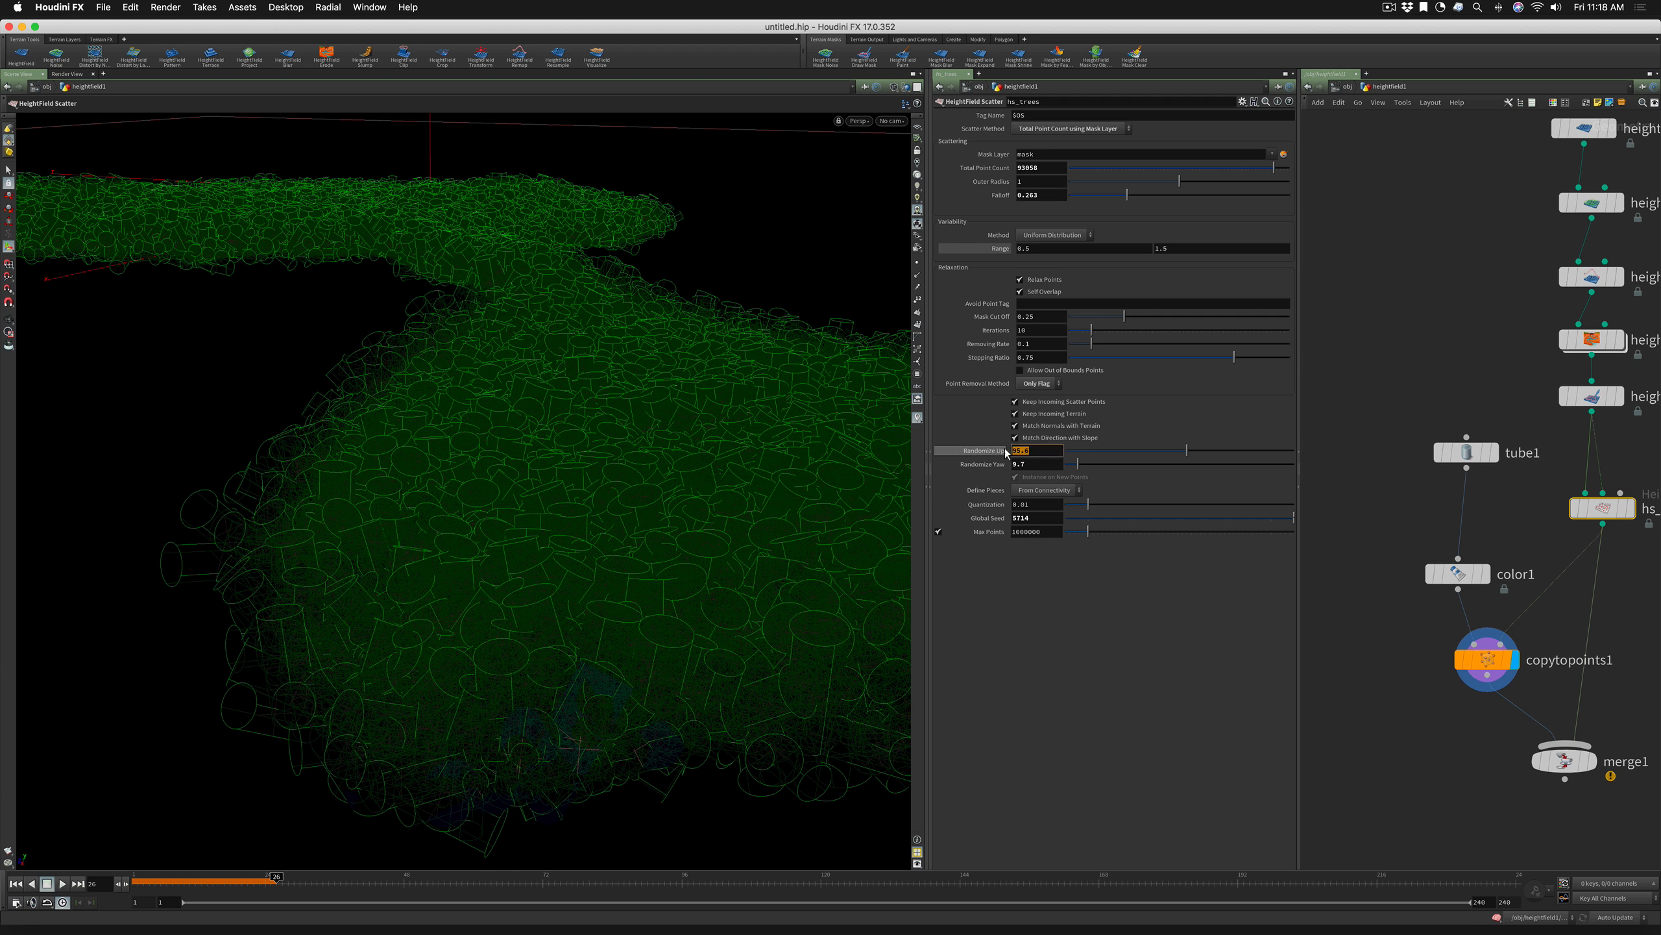
type("0")
key("Tab")
type("0")
key("Tab")
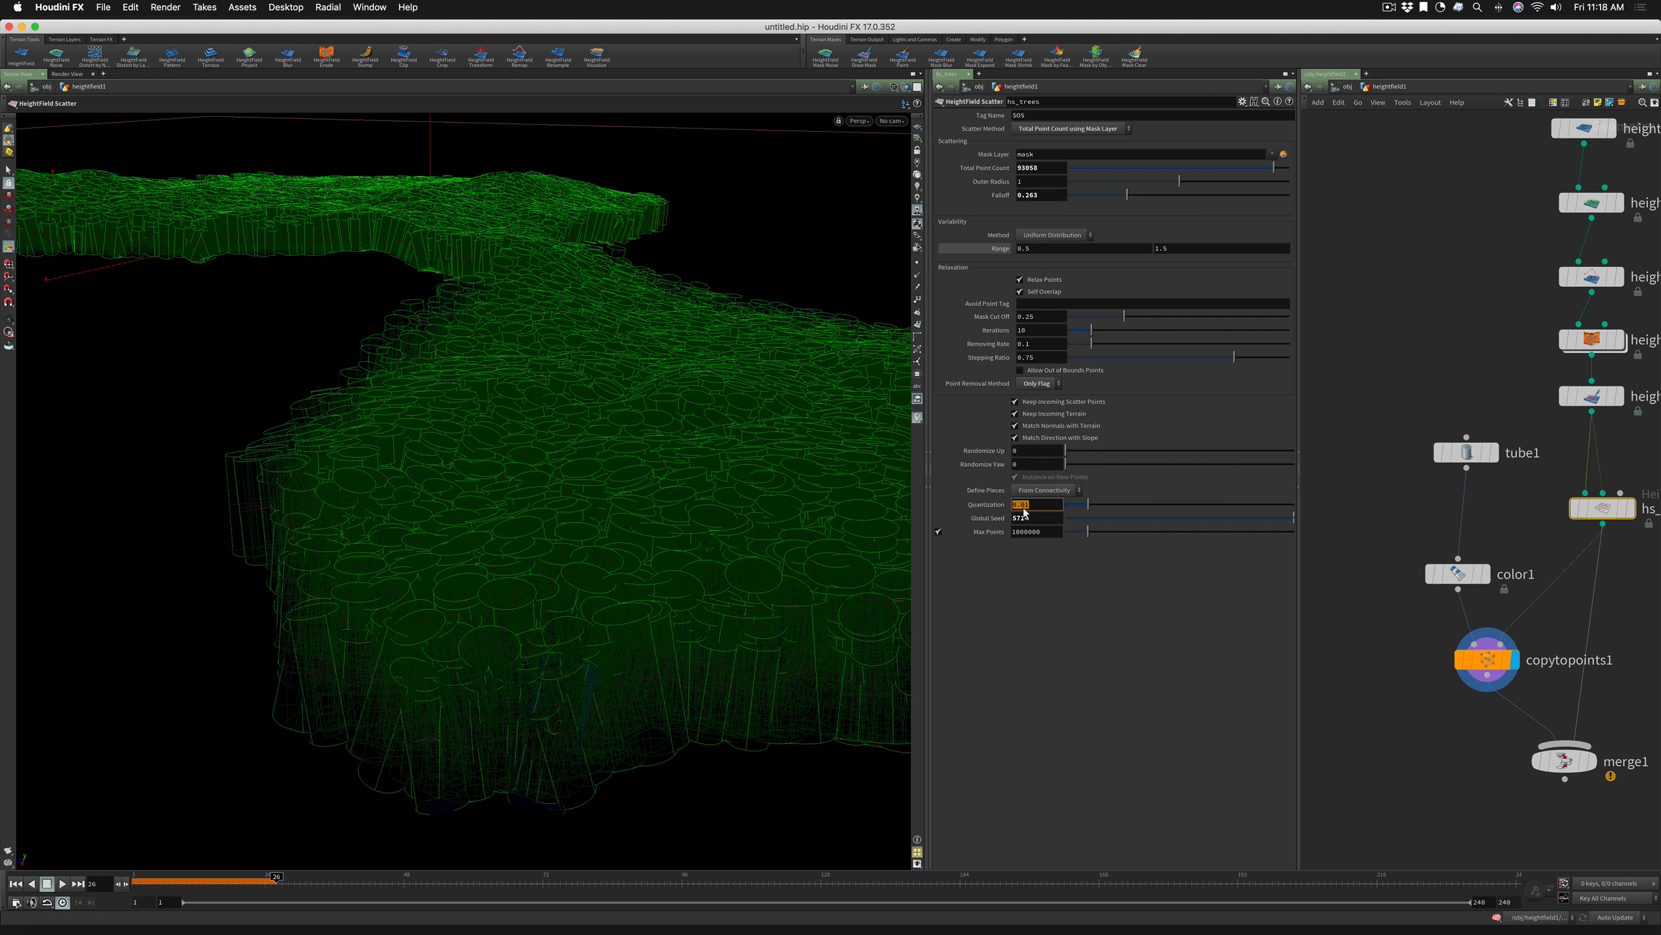
Return the viewport to shaded display and show the merge1 output with the terrain
left_click(811, 460)
key("shift+w")
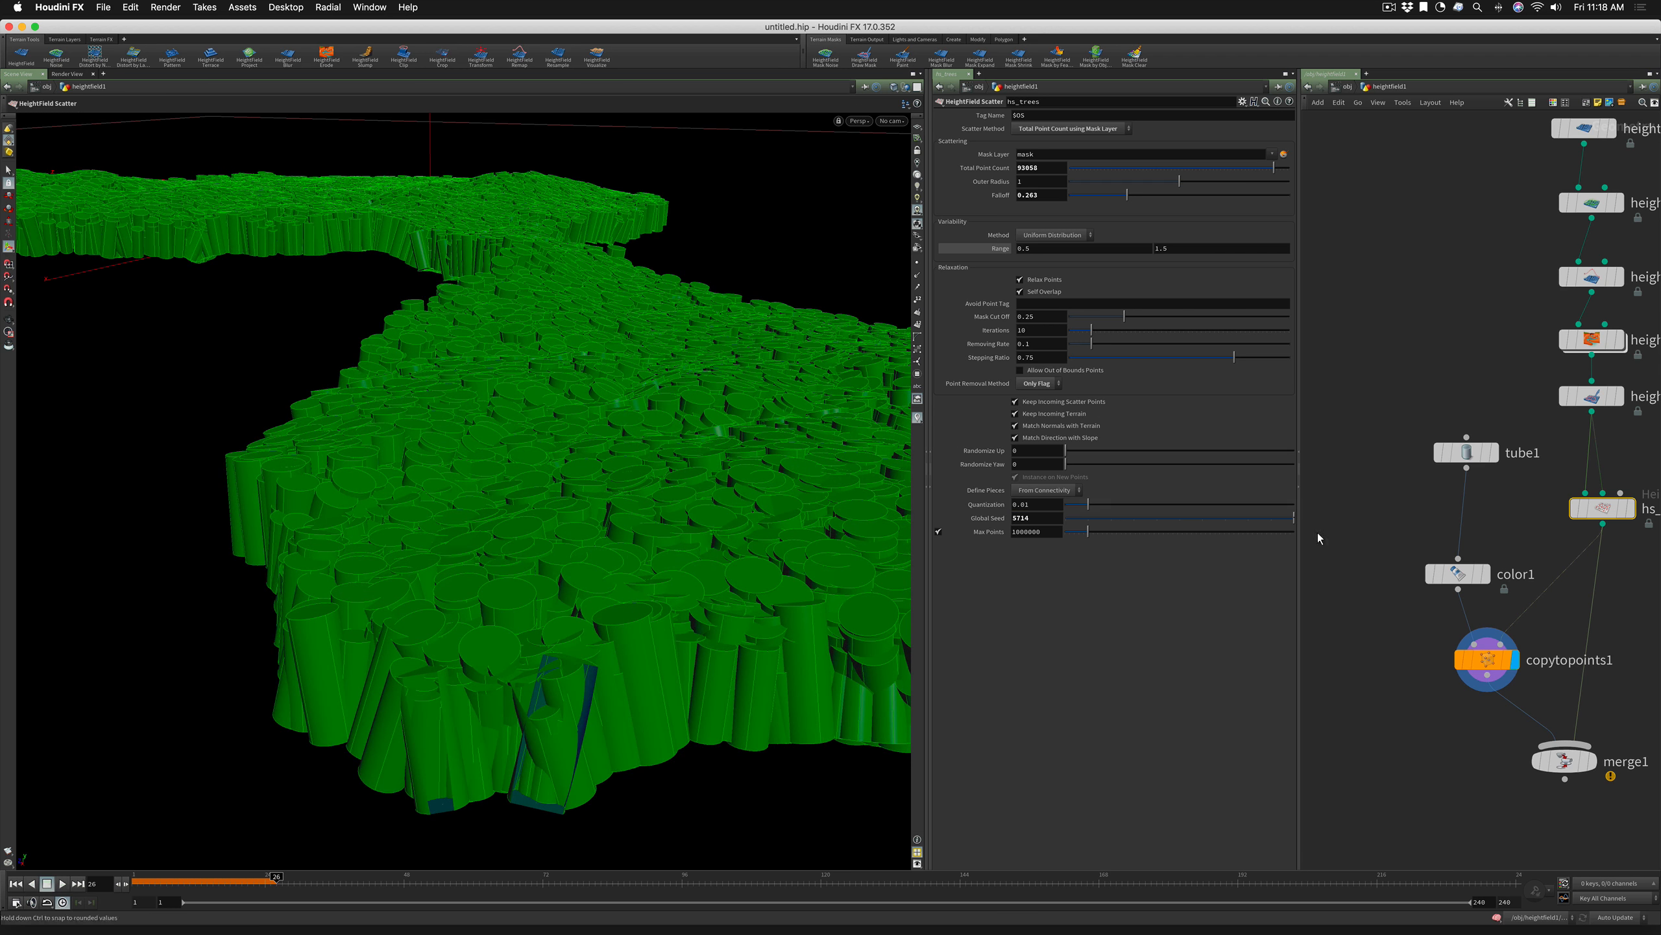
left_click(1592, 759)
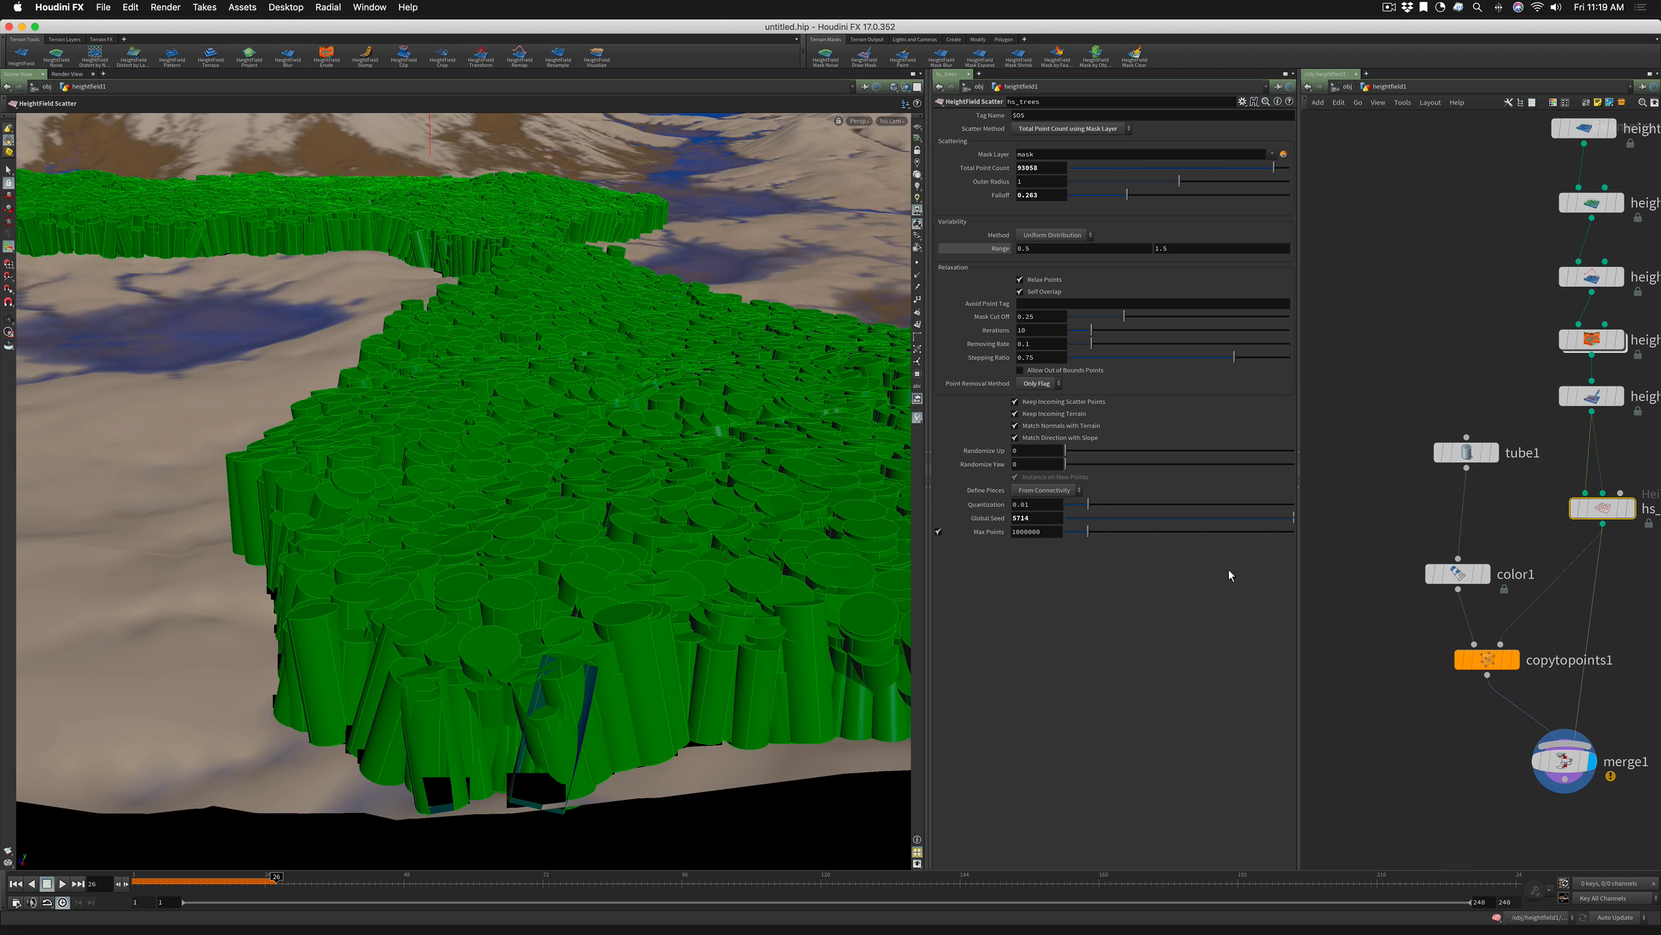
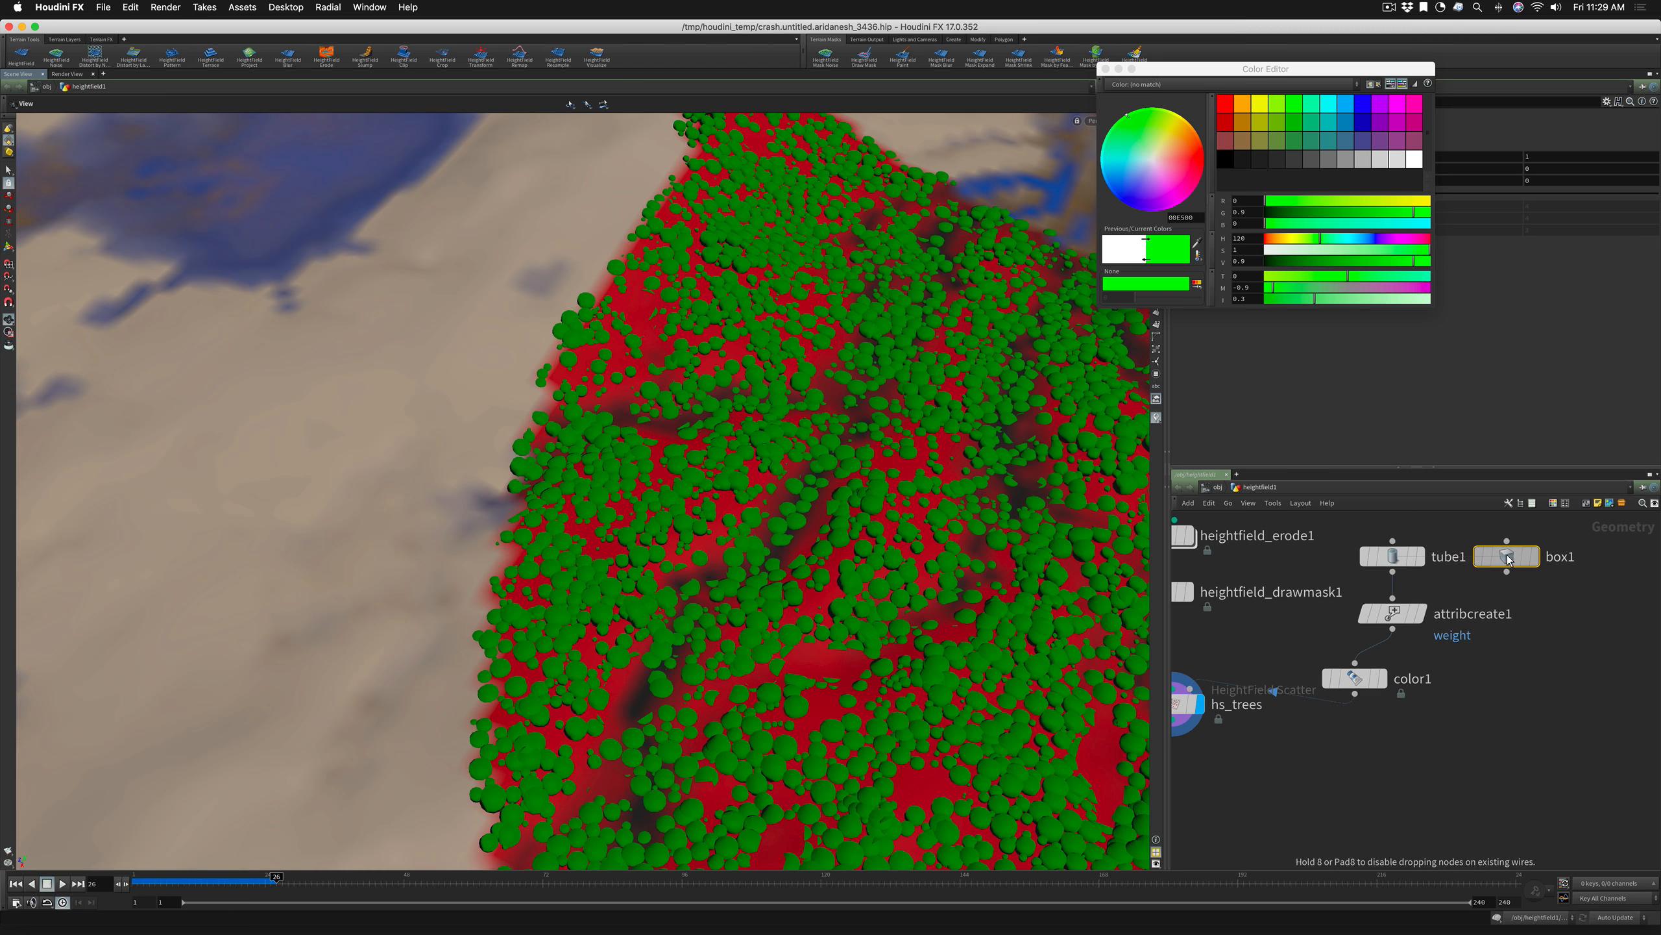
Shift the color1 node closer beneath attribcreate1 and set the attribcreate1 weight value to .7
left_click(1392, 613)
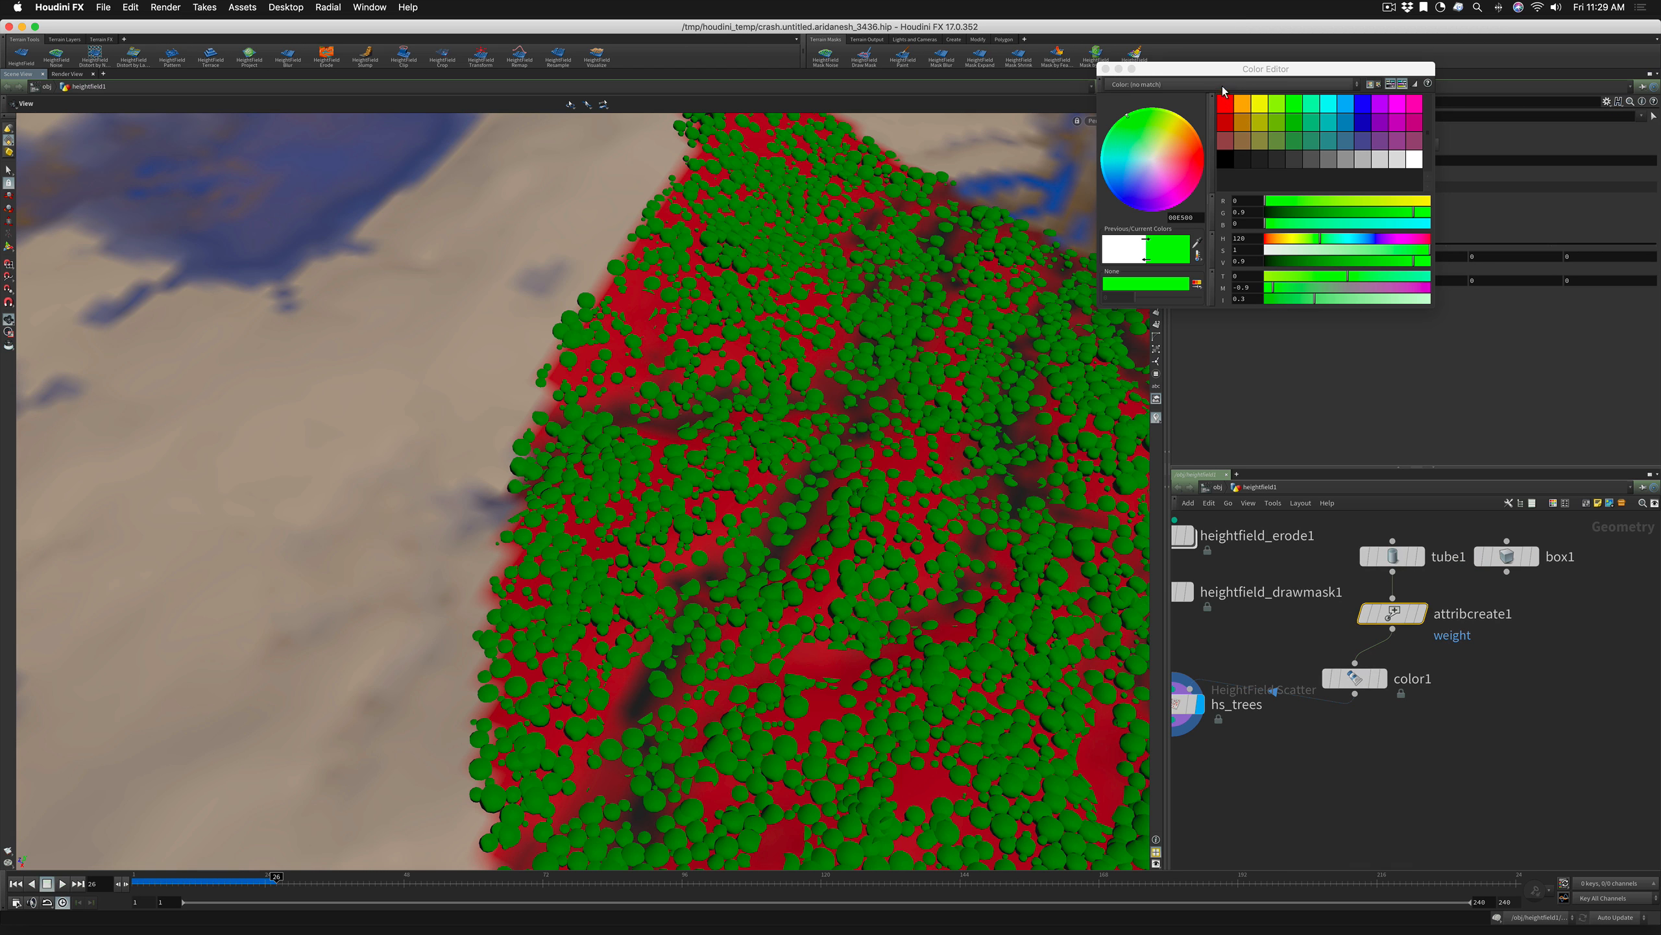
left_click_drag(1224, 69, 730, 212)
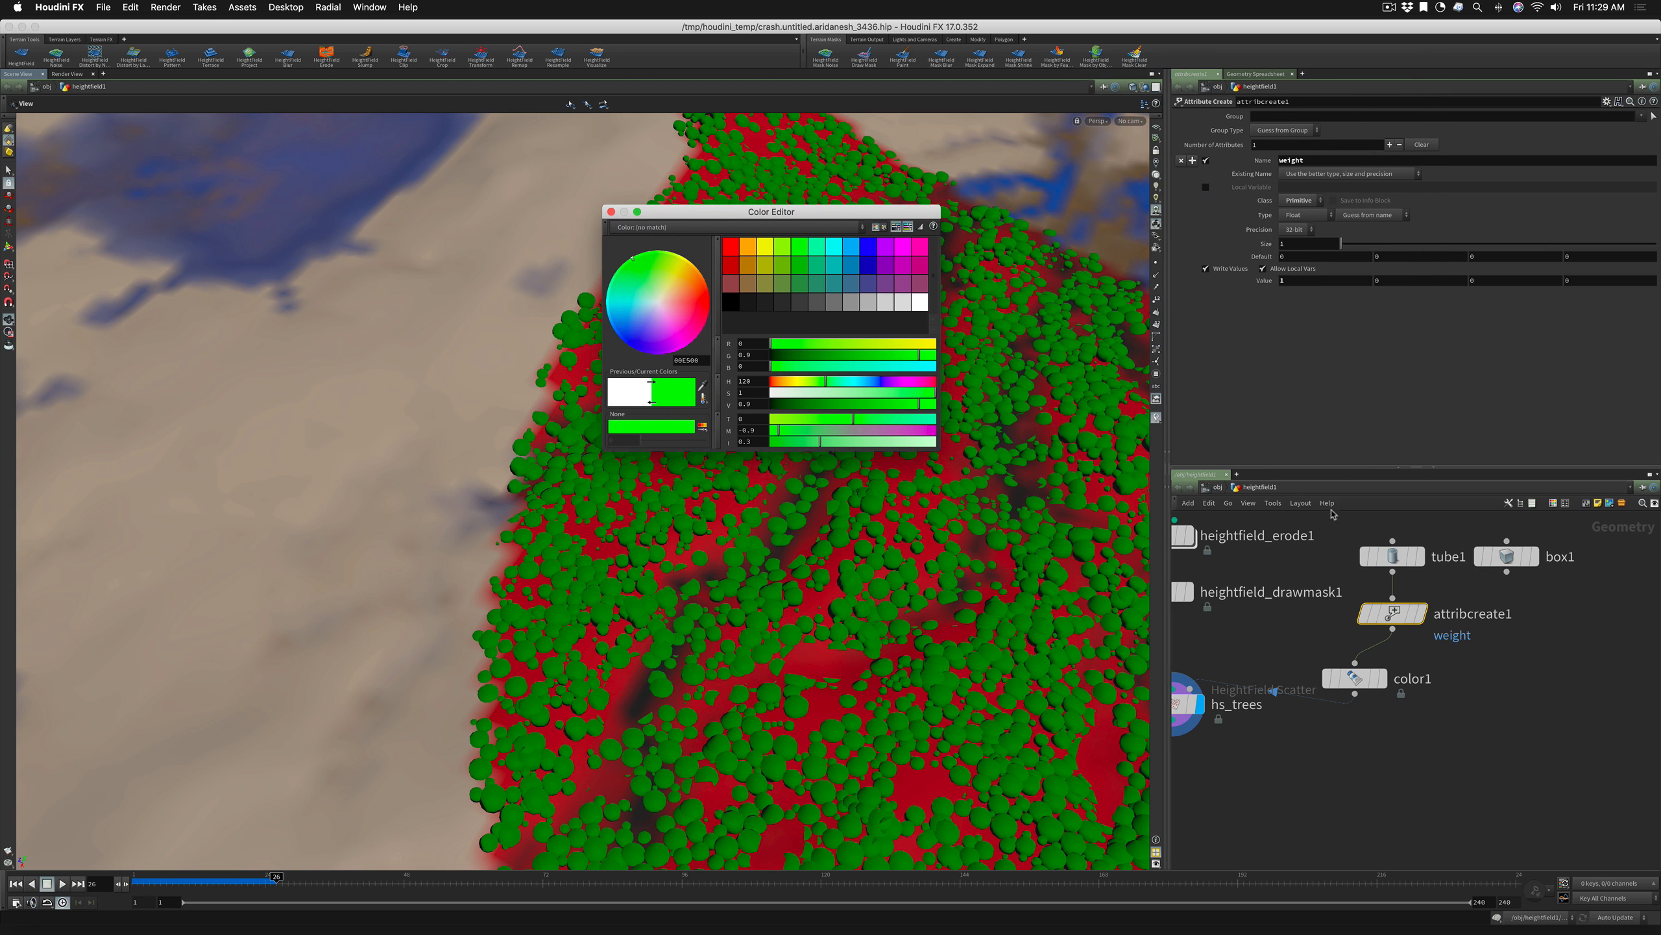
mouse_move(1353, 682)
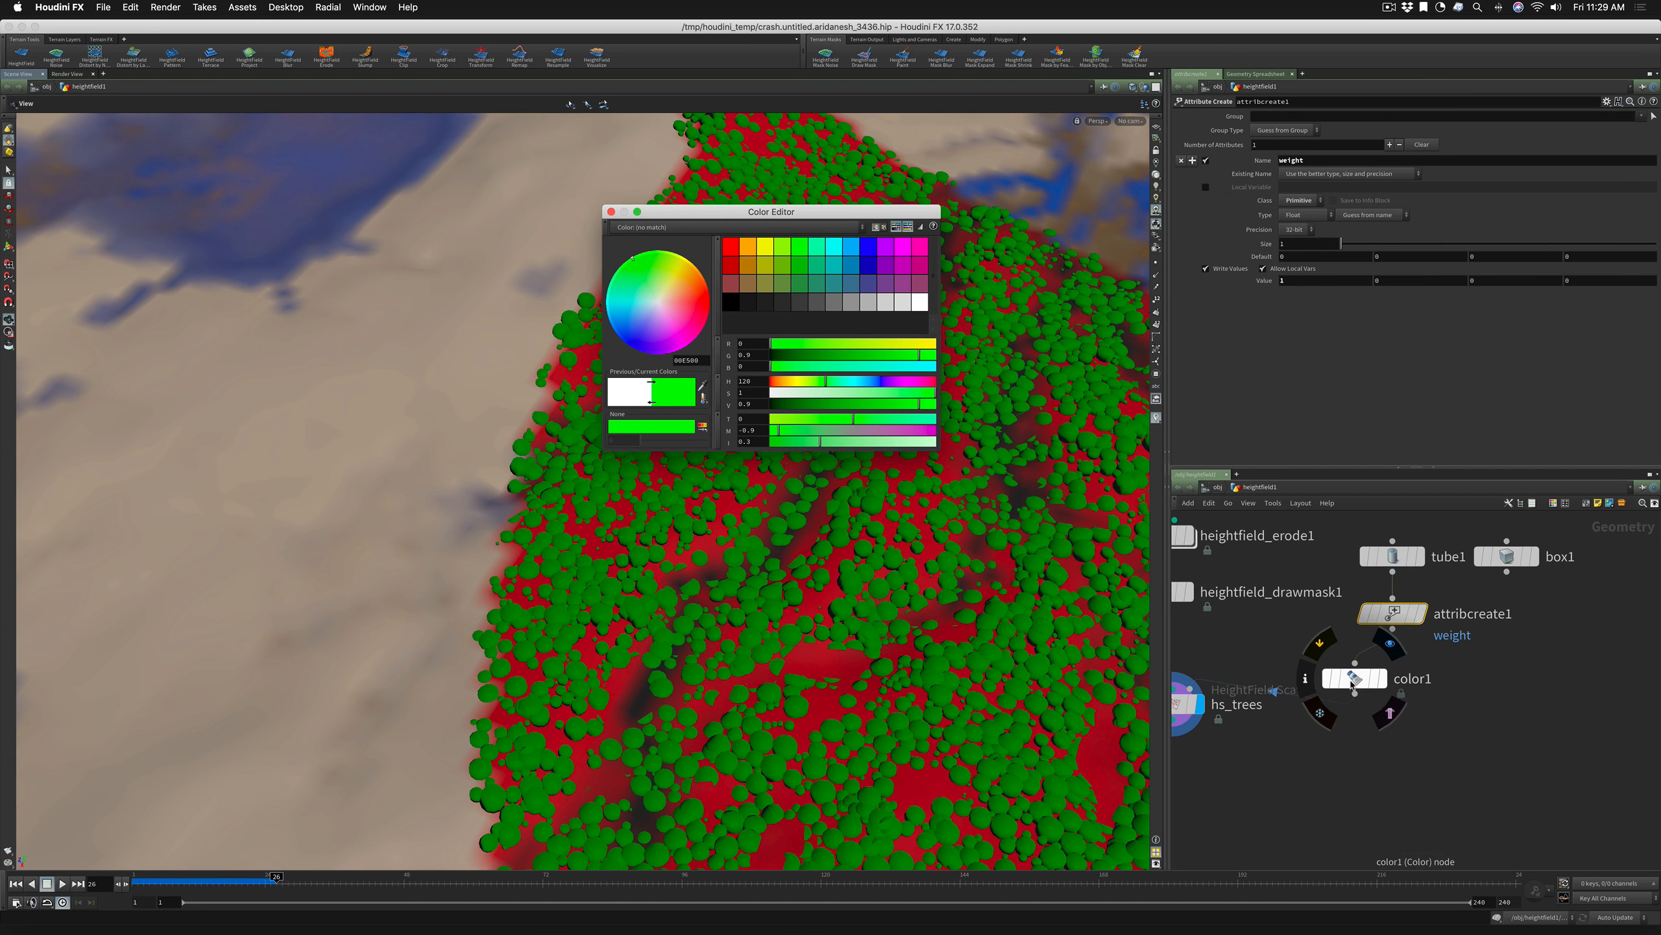
left_click_drag(1352, 683, 1416, 686)
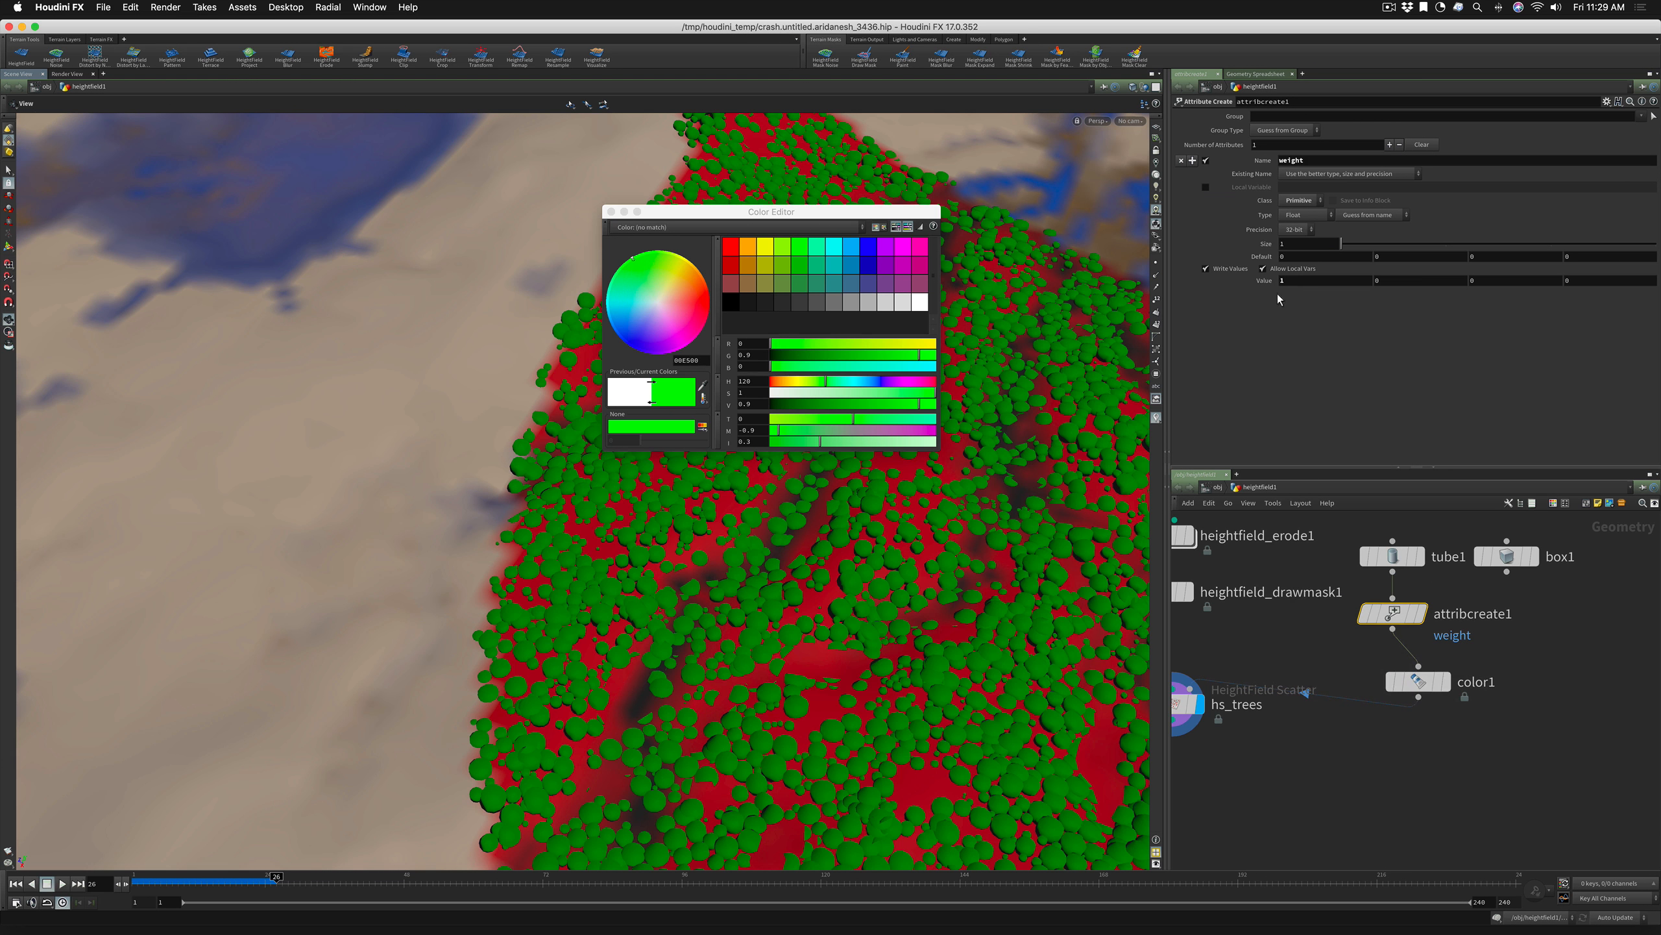
left_click_drag(1279, 282, 1274, 287)
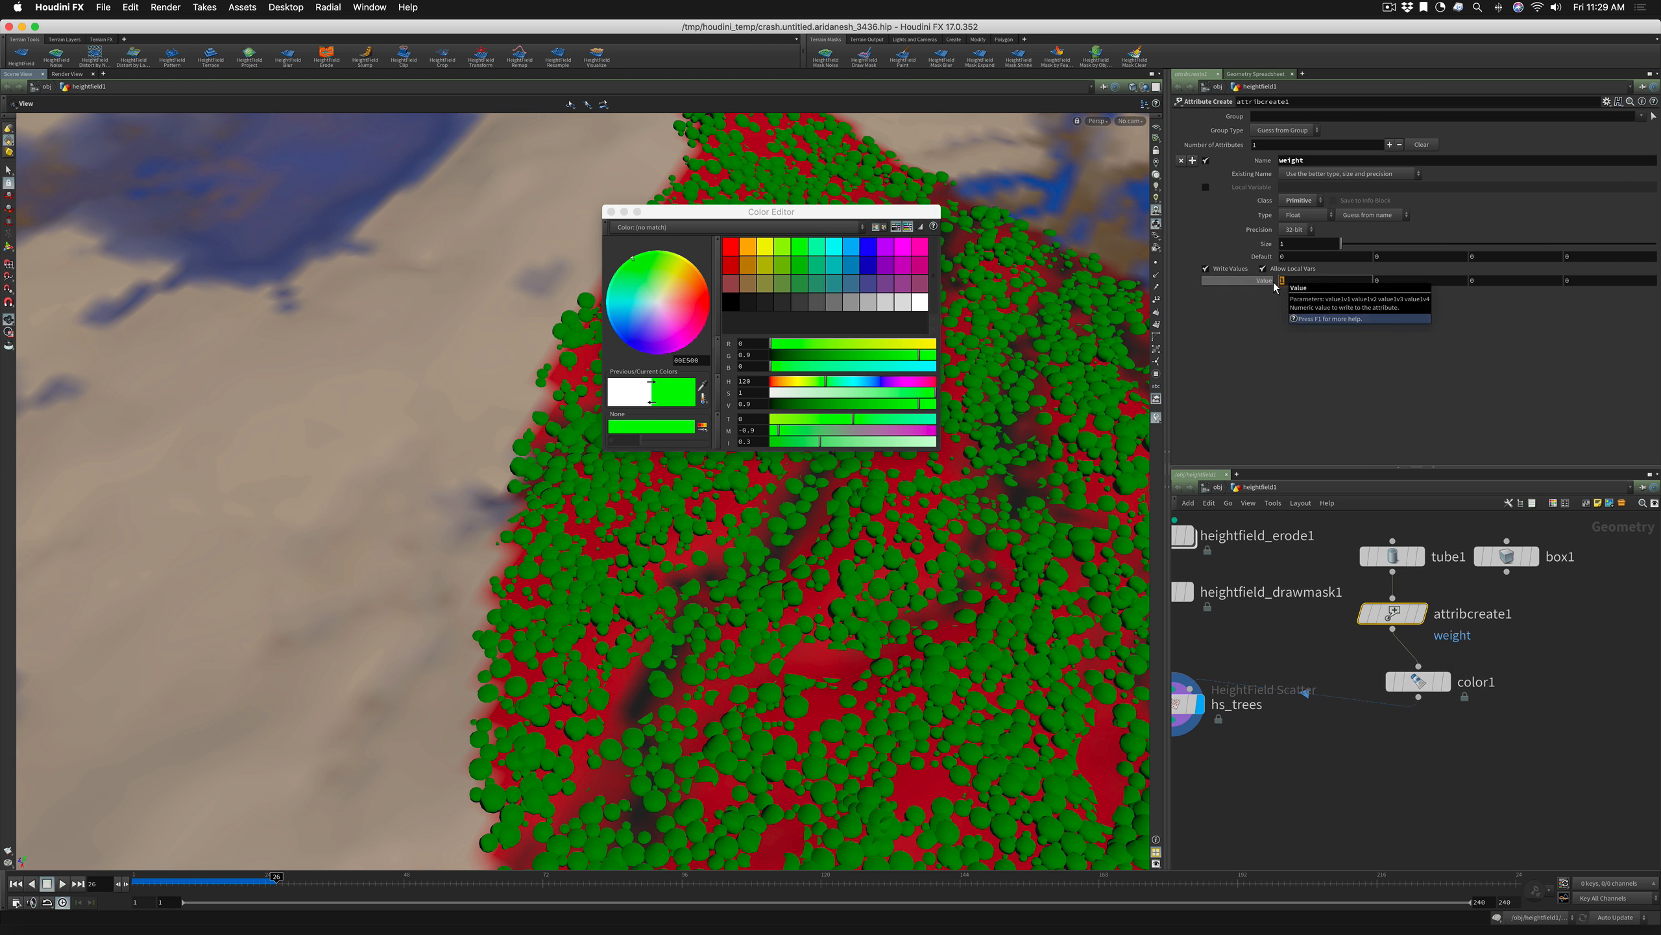
key("Return")
left_click(1542, 606)
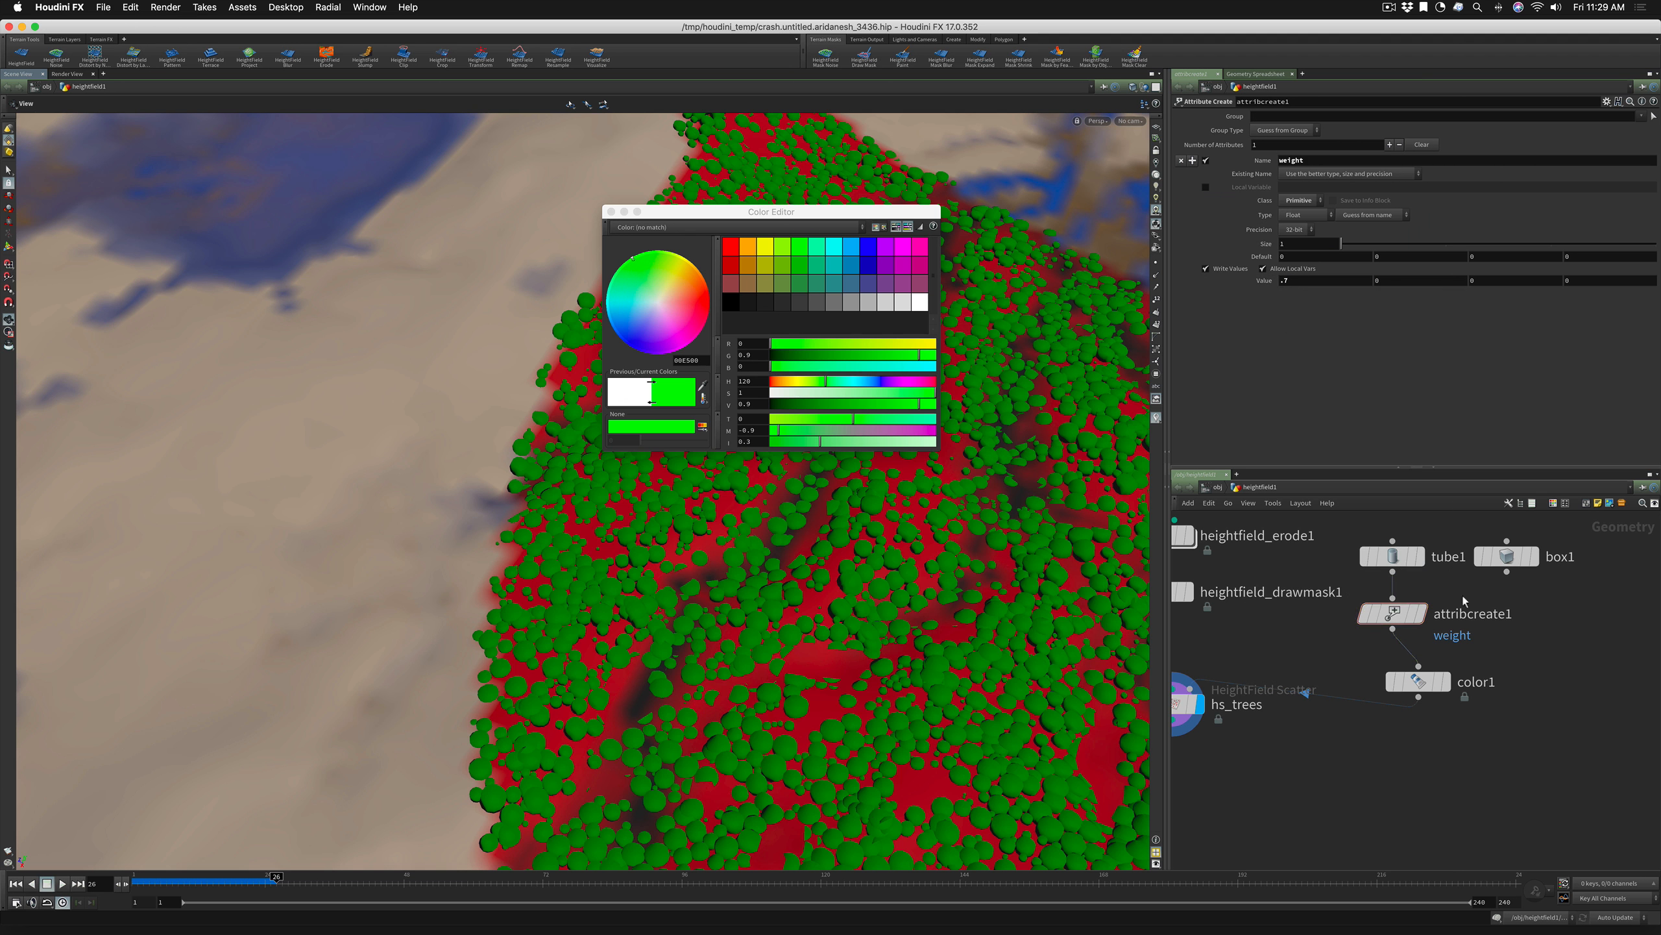
Duplicate attribcreate1, connect the copy to box1's output, and set its weight value to .3
mouse_move(1392, 609)
left_click_drag(1392, 612, 1546, 627, "alt")
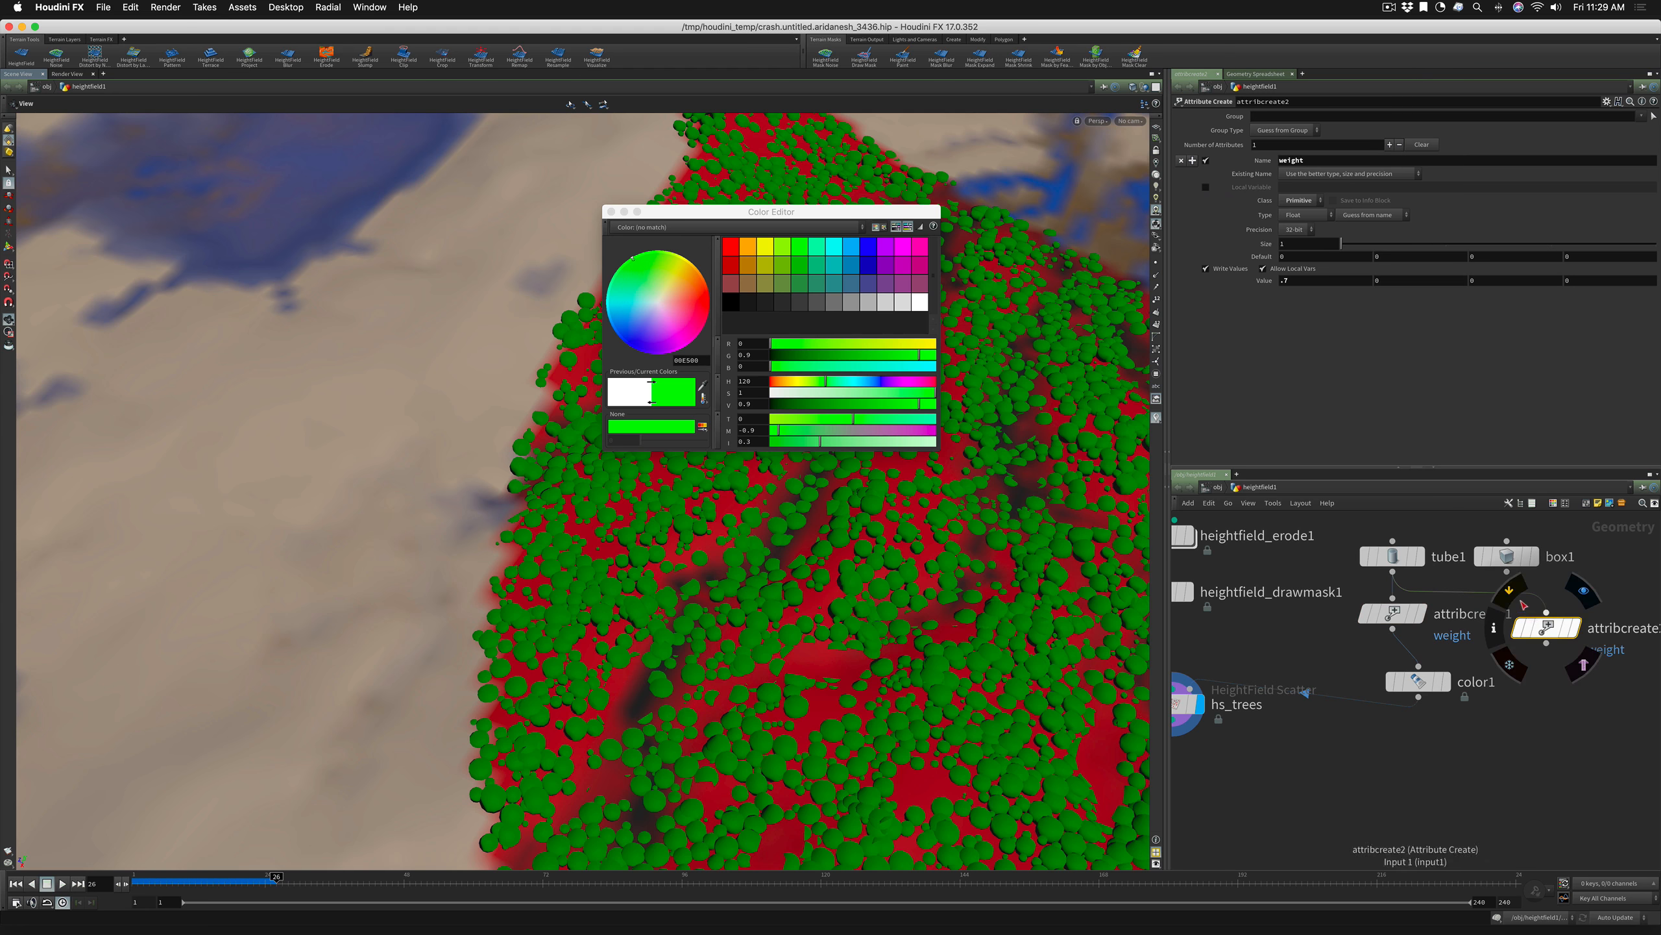
left_click(1544, 616)
left_click(1544, 612)
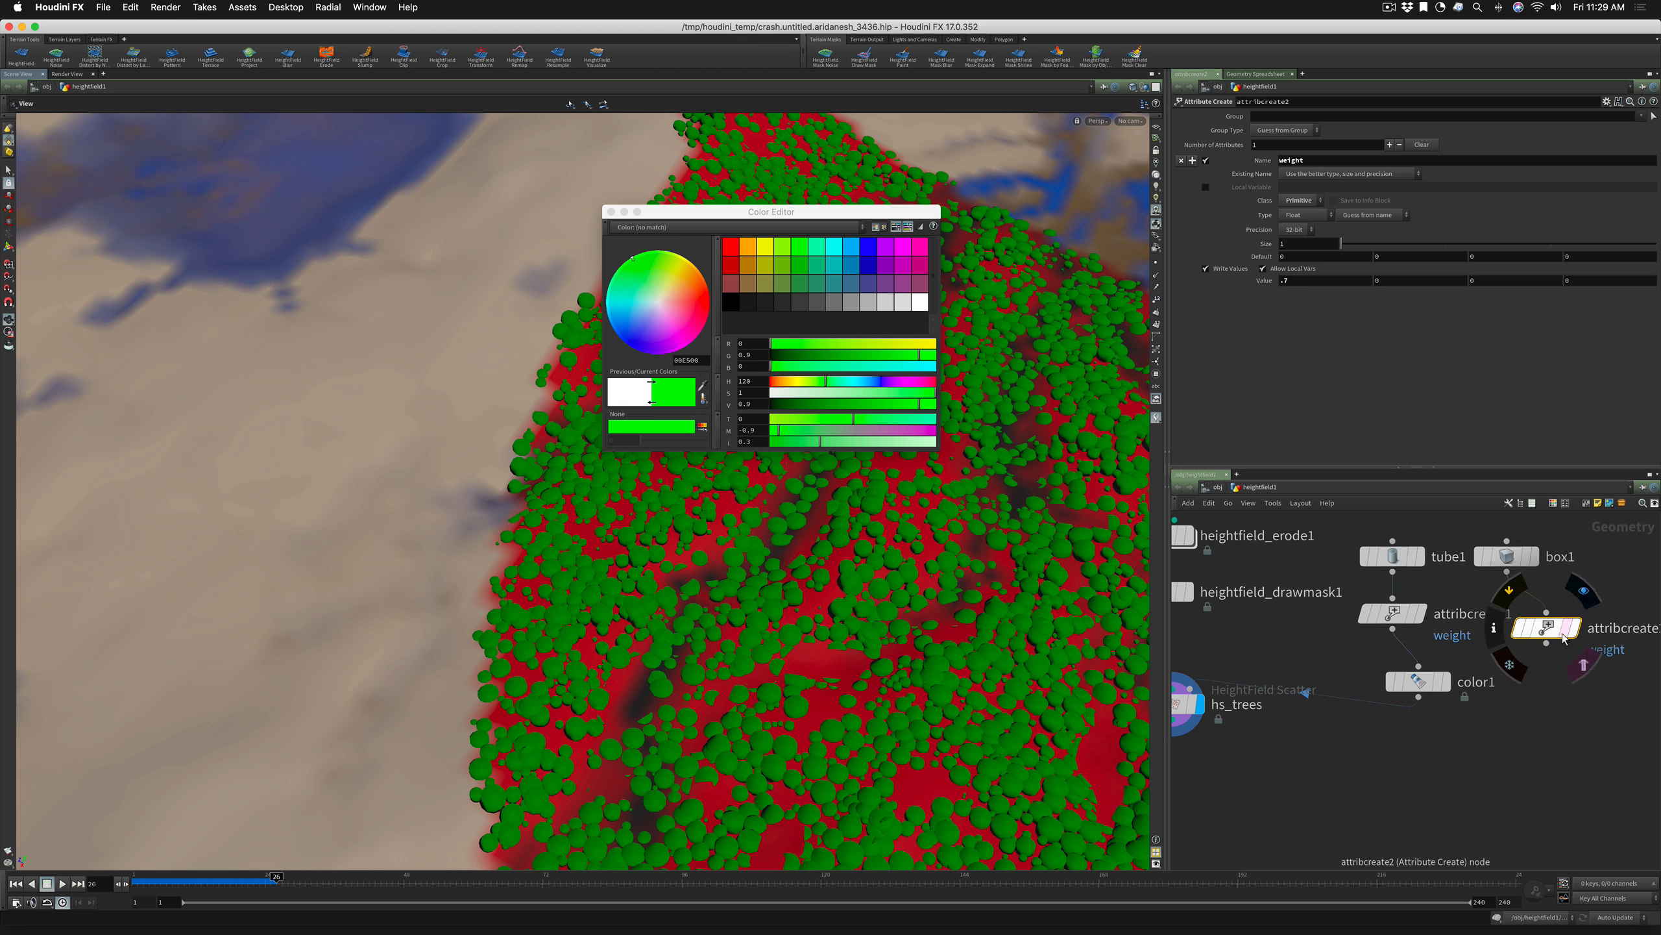
left_click_drag(1546, 630, 1541, 624)
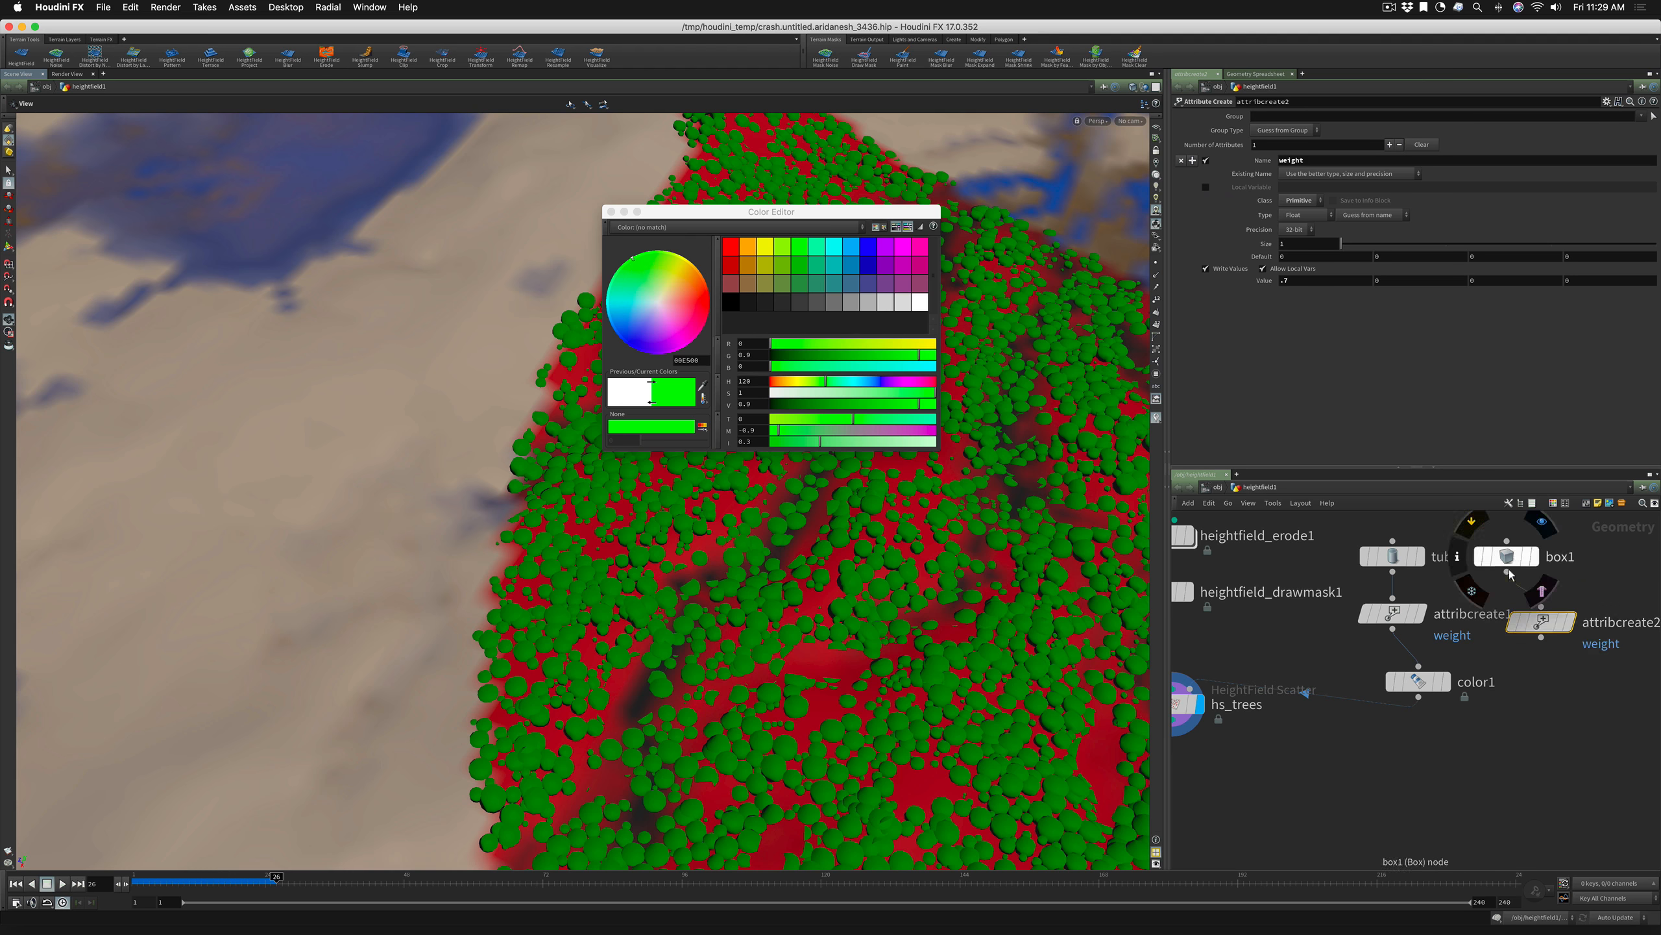
left_click(1284, 282)
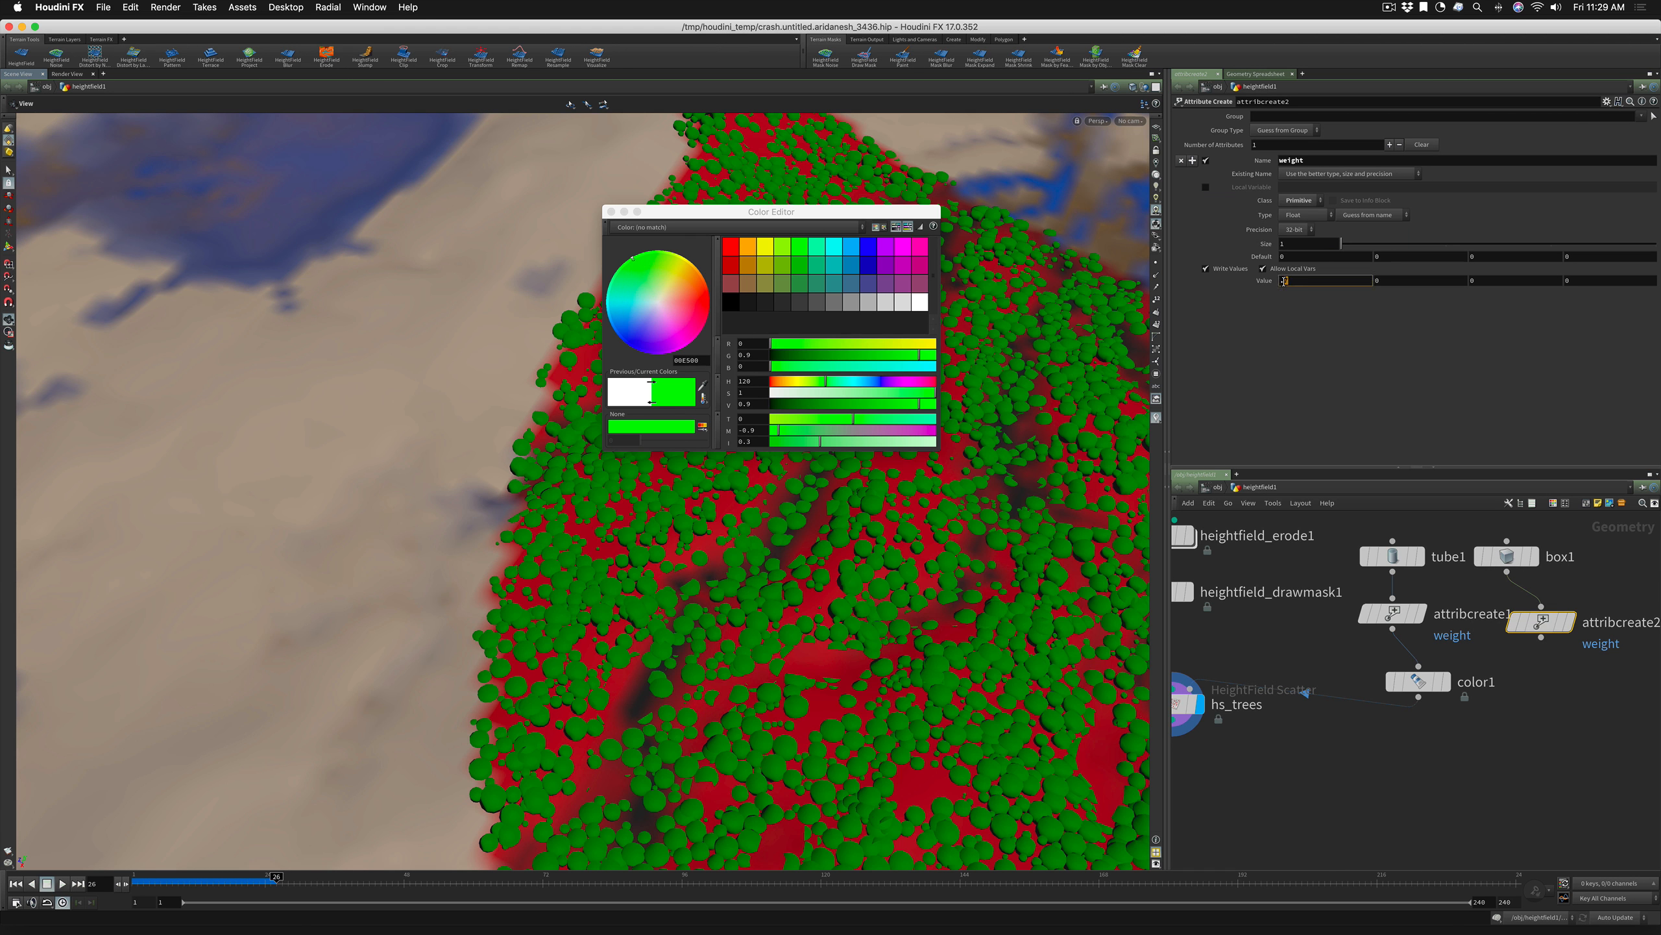
key("Return")
Add a Color node below attribcreate2 and set its color to yellow (0.9, 0.9, 0)
key("Tab")
type("colo")
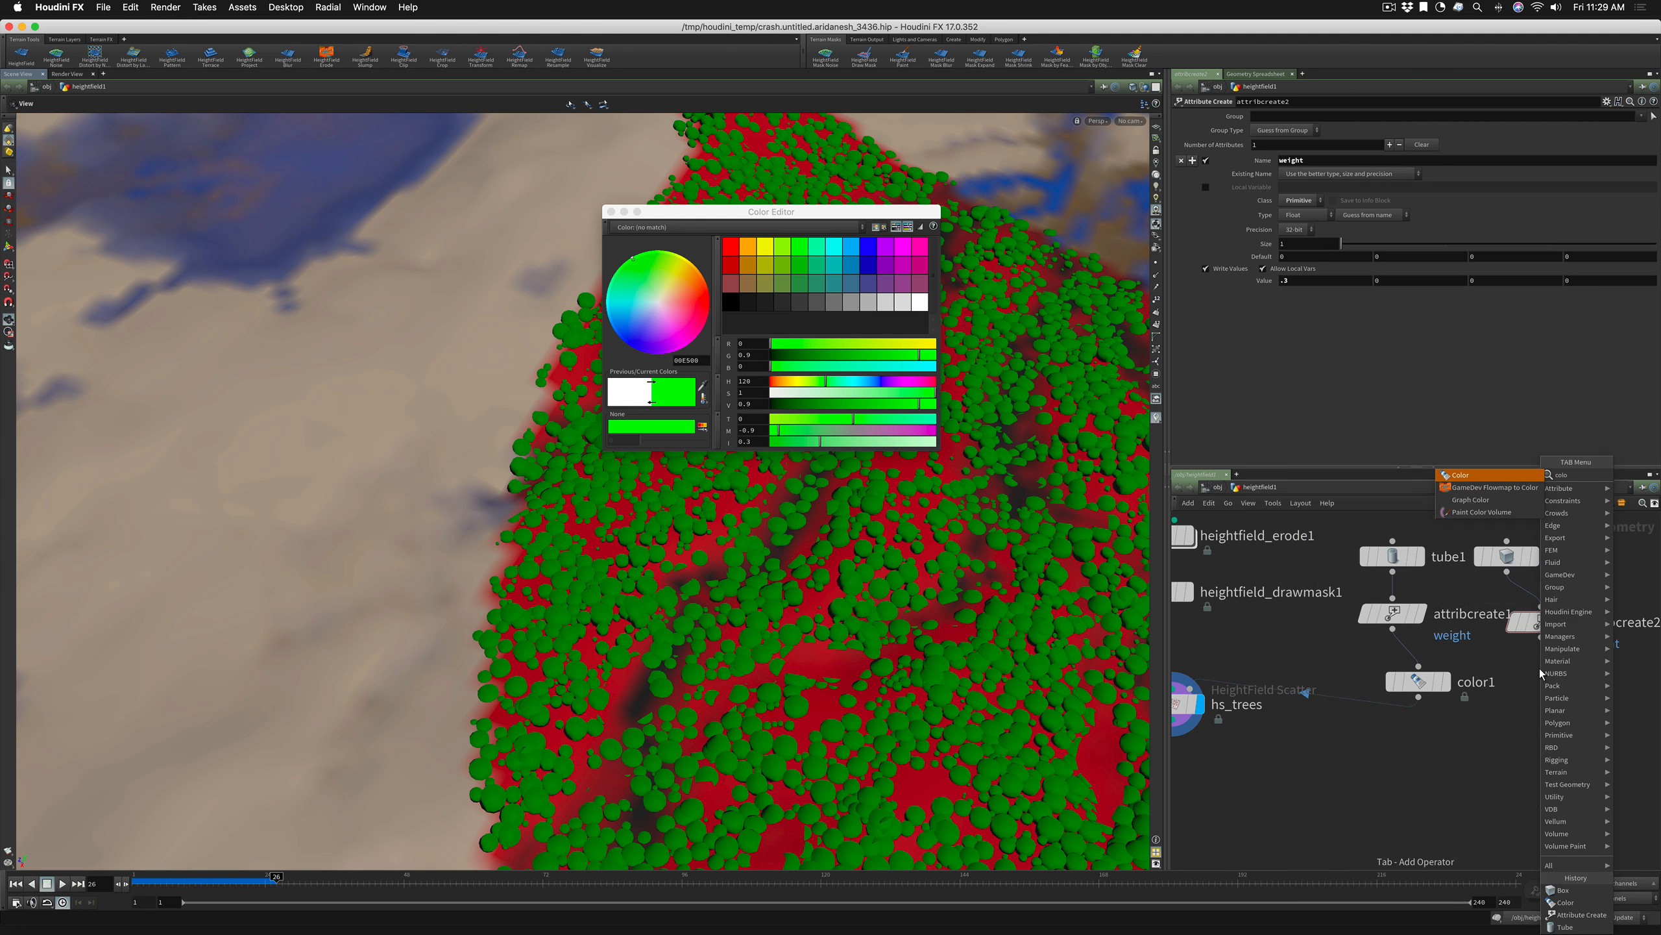
key("Return")
left_click(1539, 667)
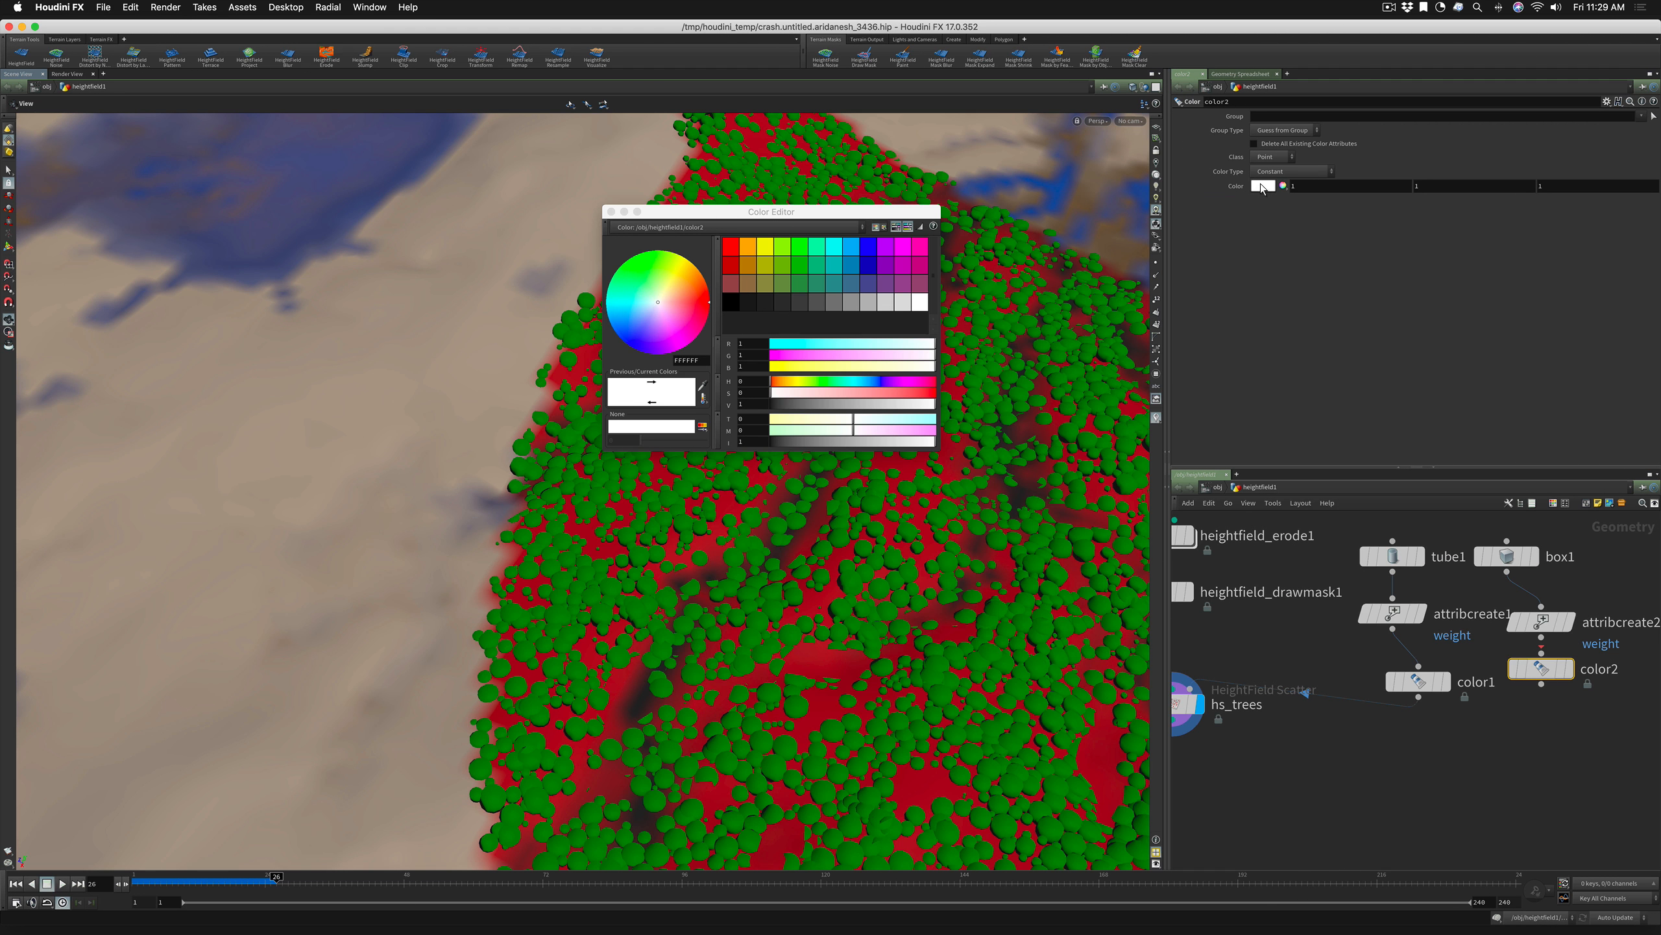
left_click(766, 252)
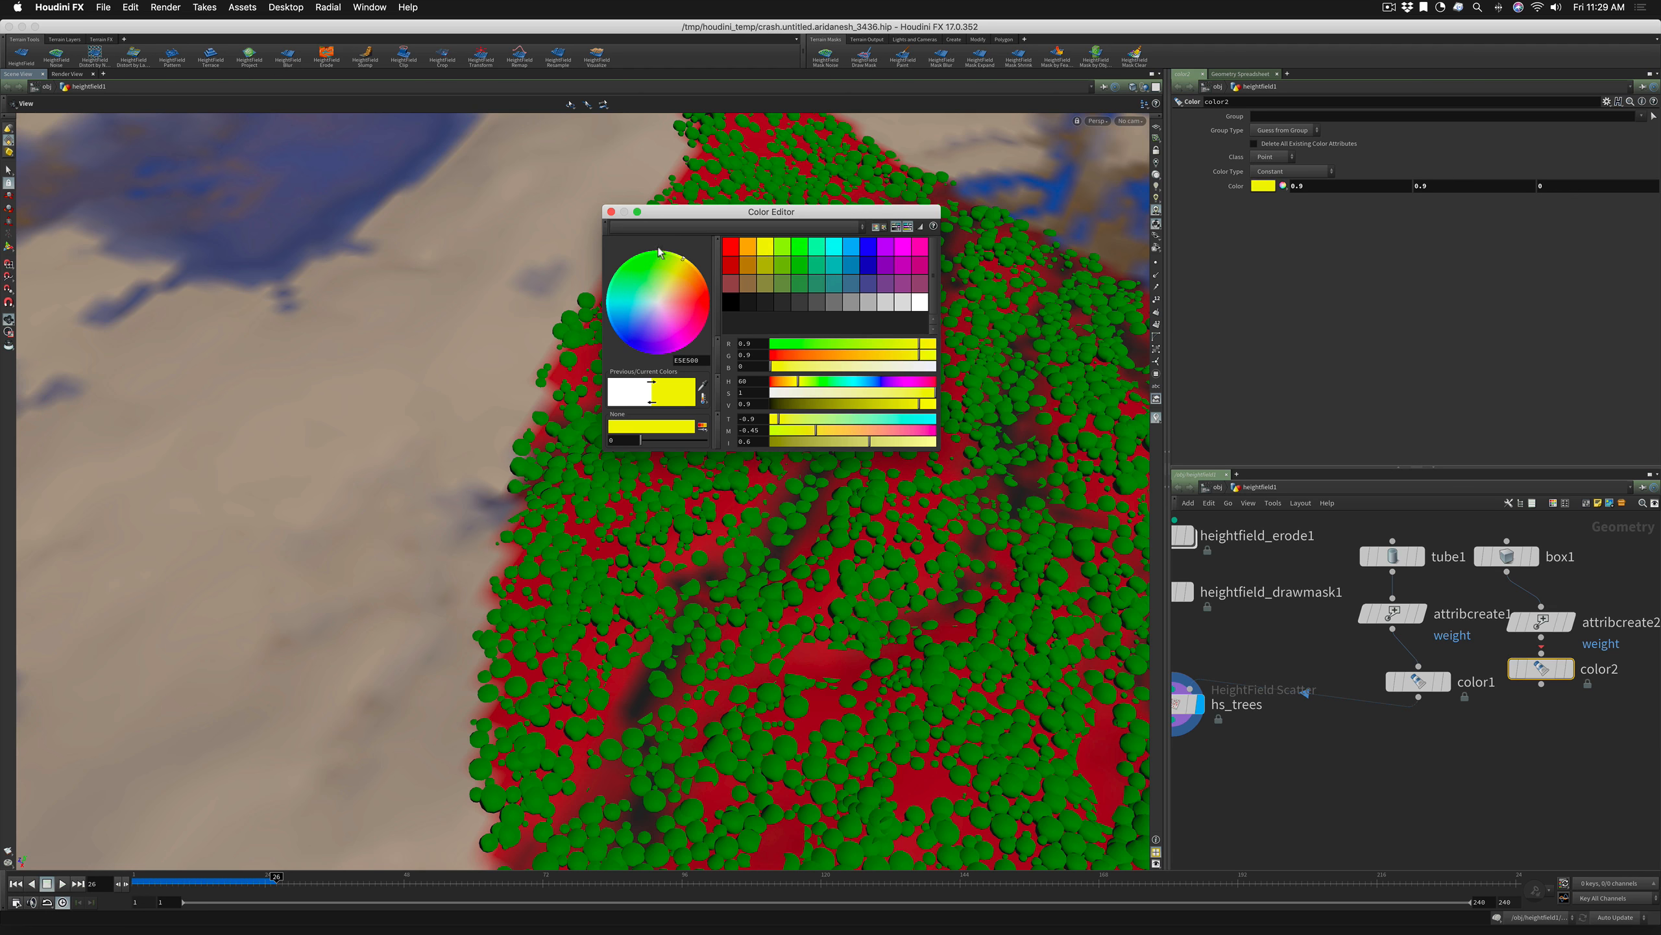
left_click(611, 212)
Add a Merge node combining color1 and color2, and feed its output into hs_trees
left_click(1484, 751)
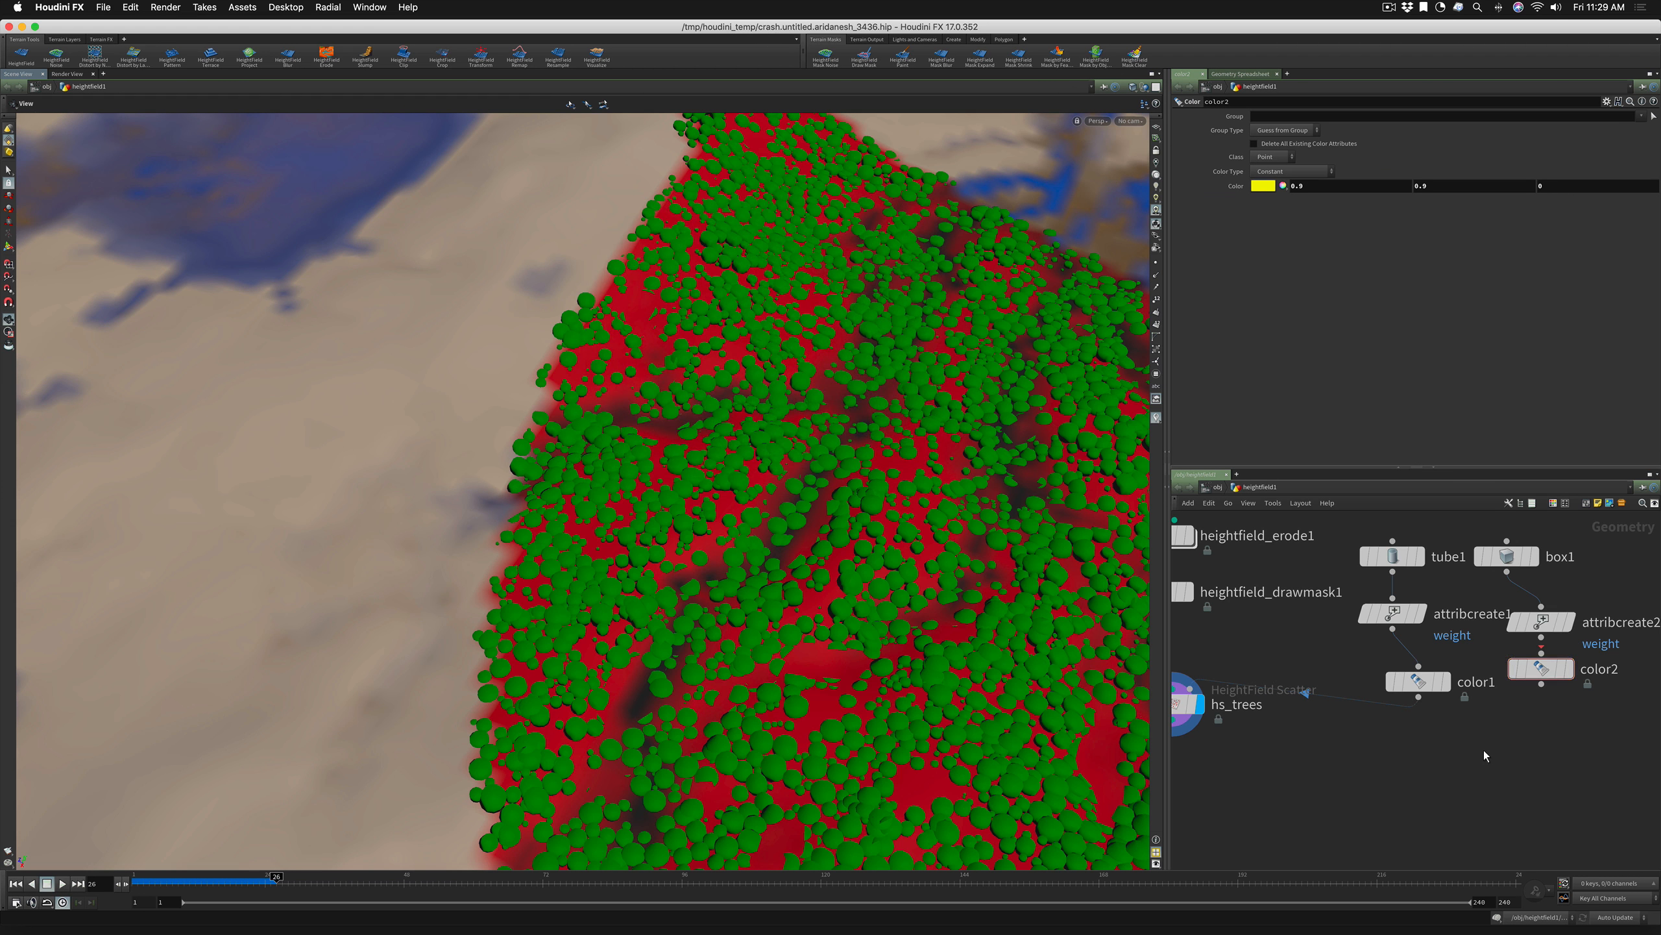
key("Tab")
type("merge")
key("Return")
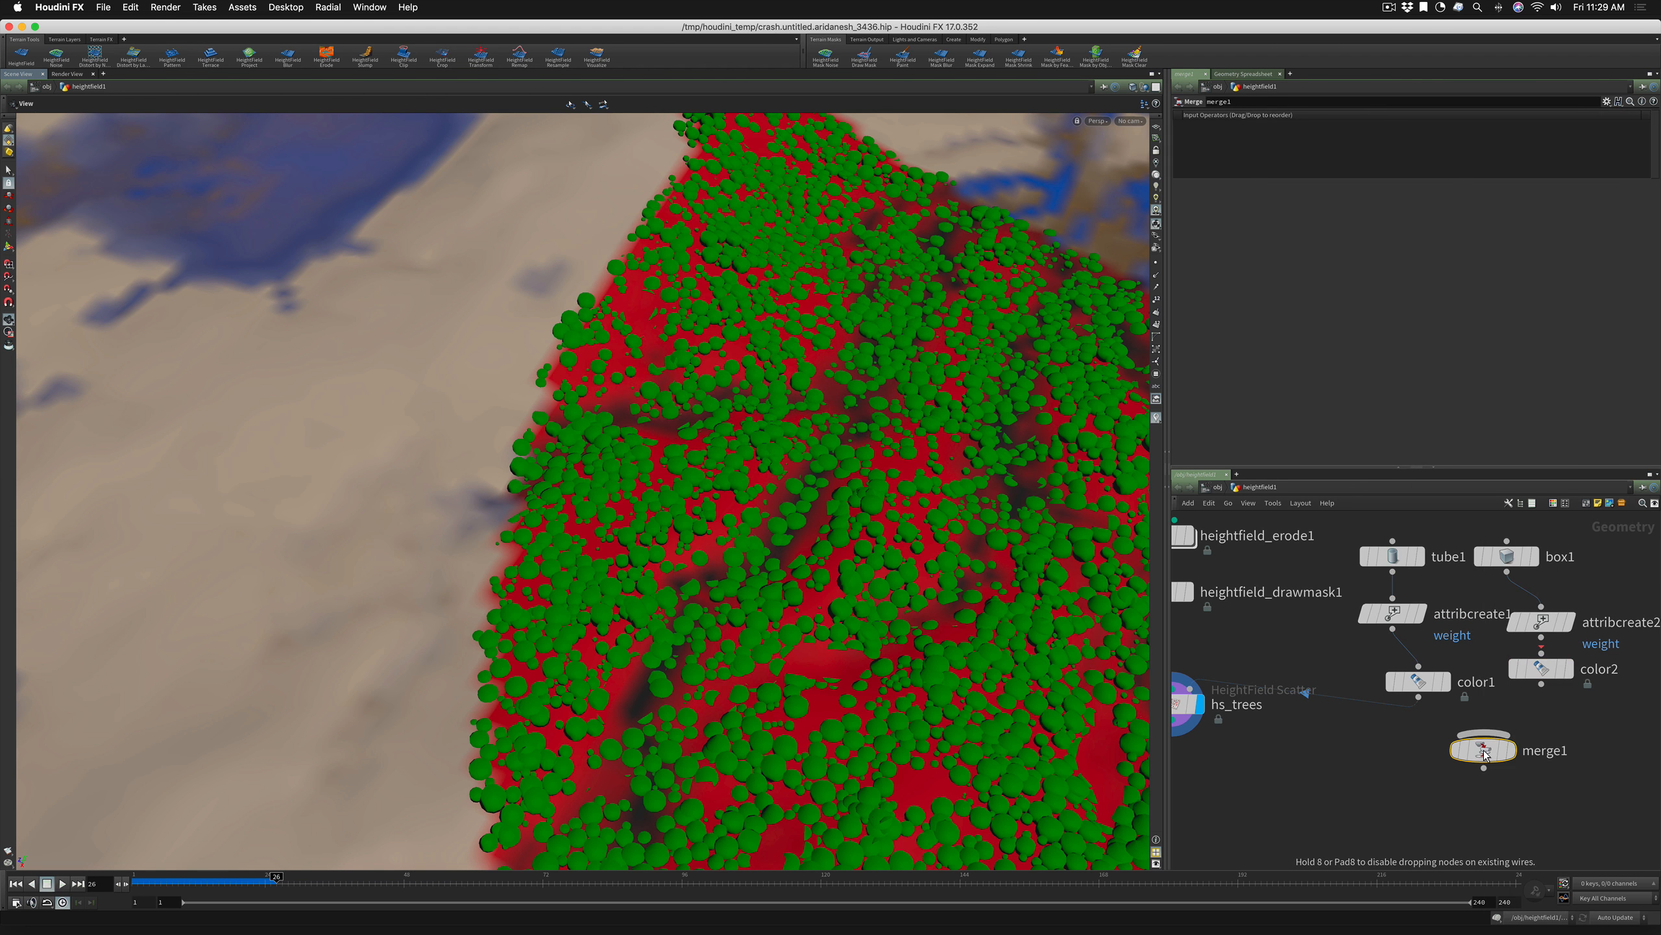
left_click(1485, 755)
left_click_drag(1418, 698, 1192, 674)
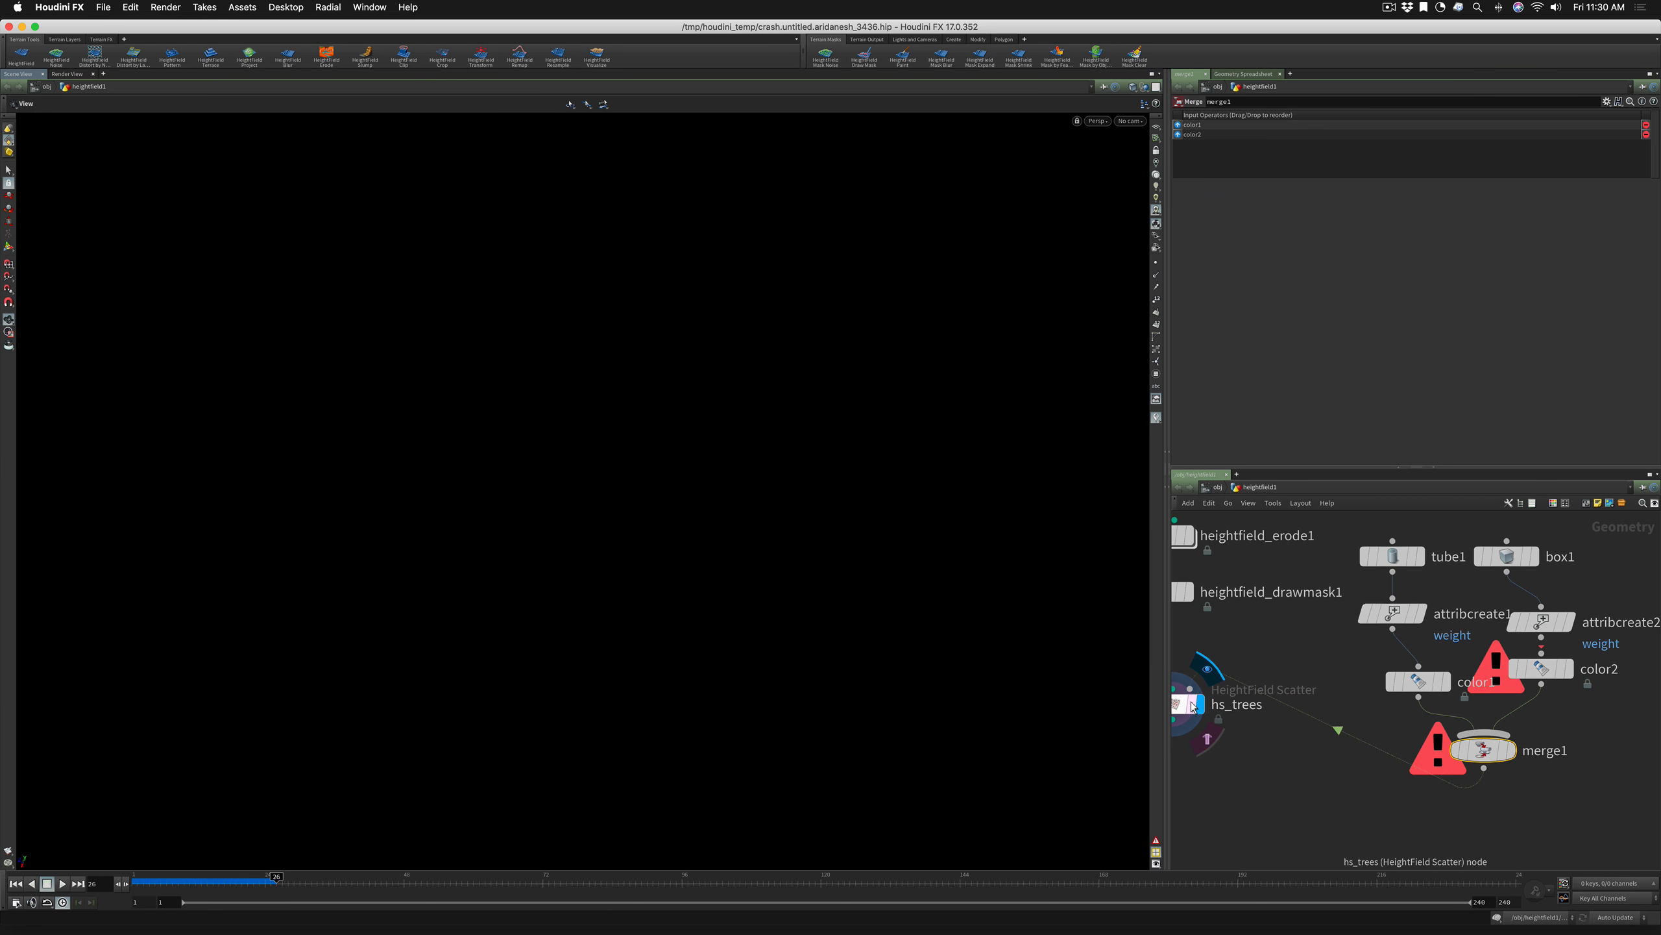
Space out merge1 and color2 in the network and connect attribcreate2 to color2's input
middle_click_drag(1289, 774, 1238, 690, "alt")
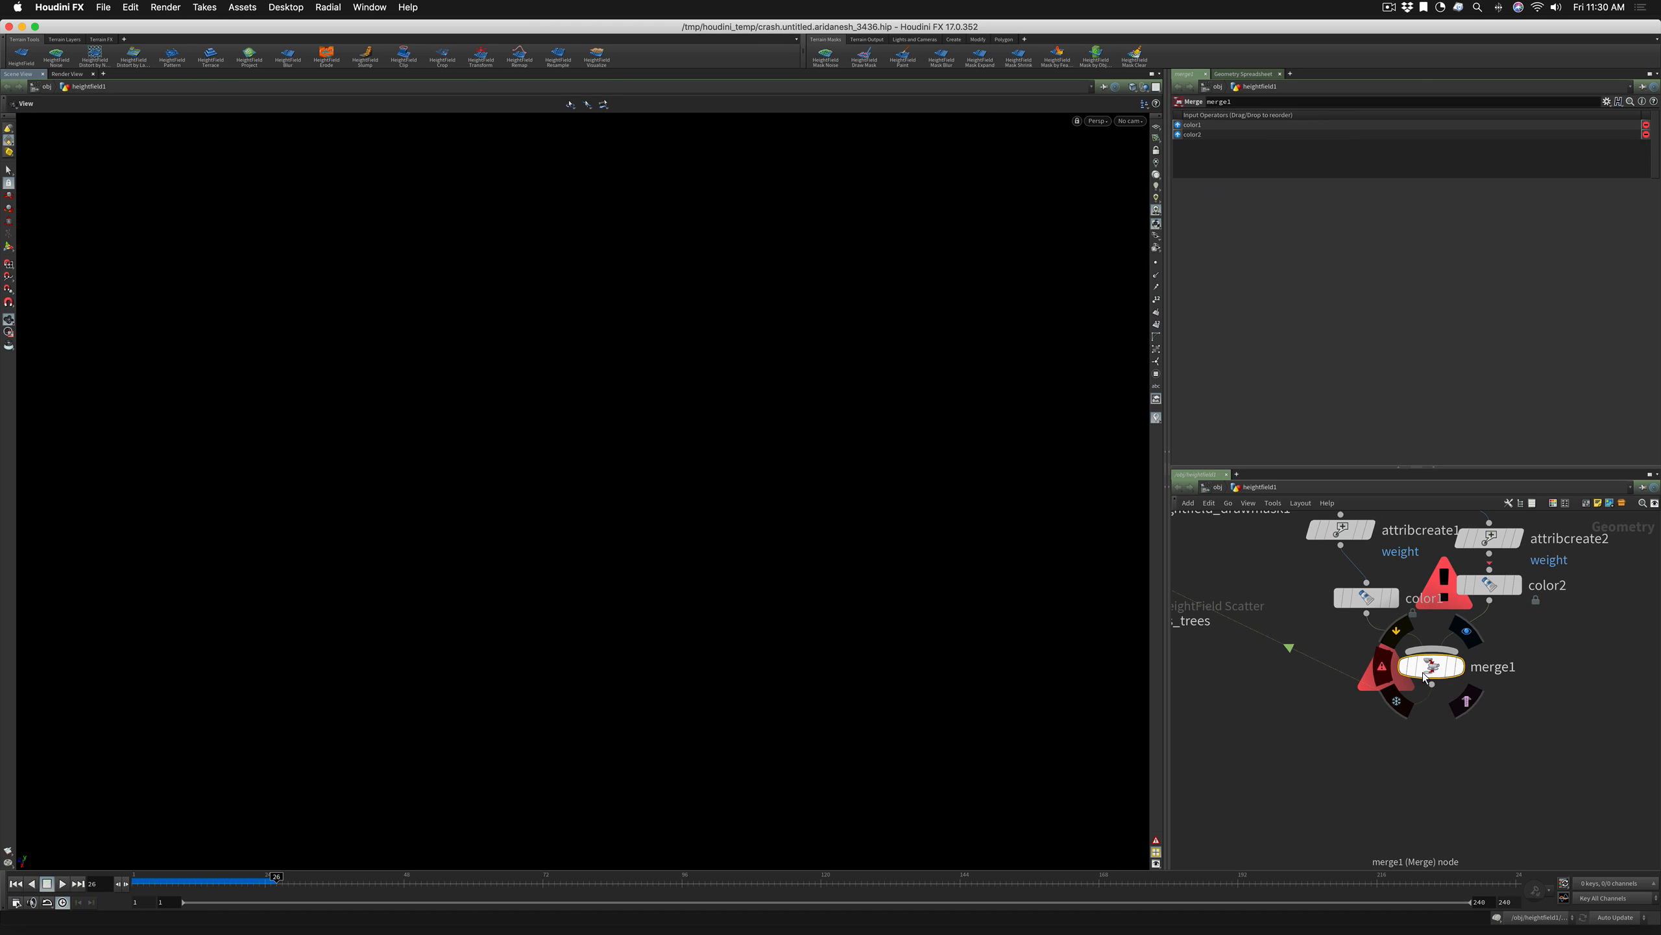
left_click_drag(1432, 666, 1437, 711)
left_click_drag(1489, 585, 1498, 619)
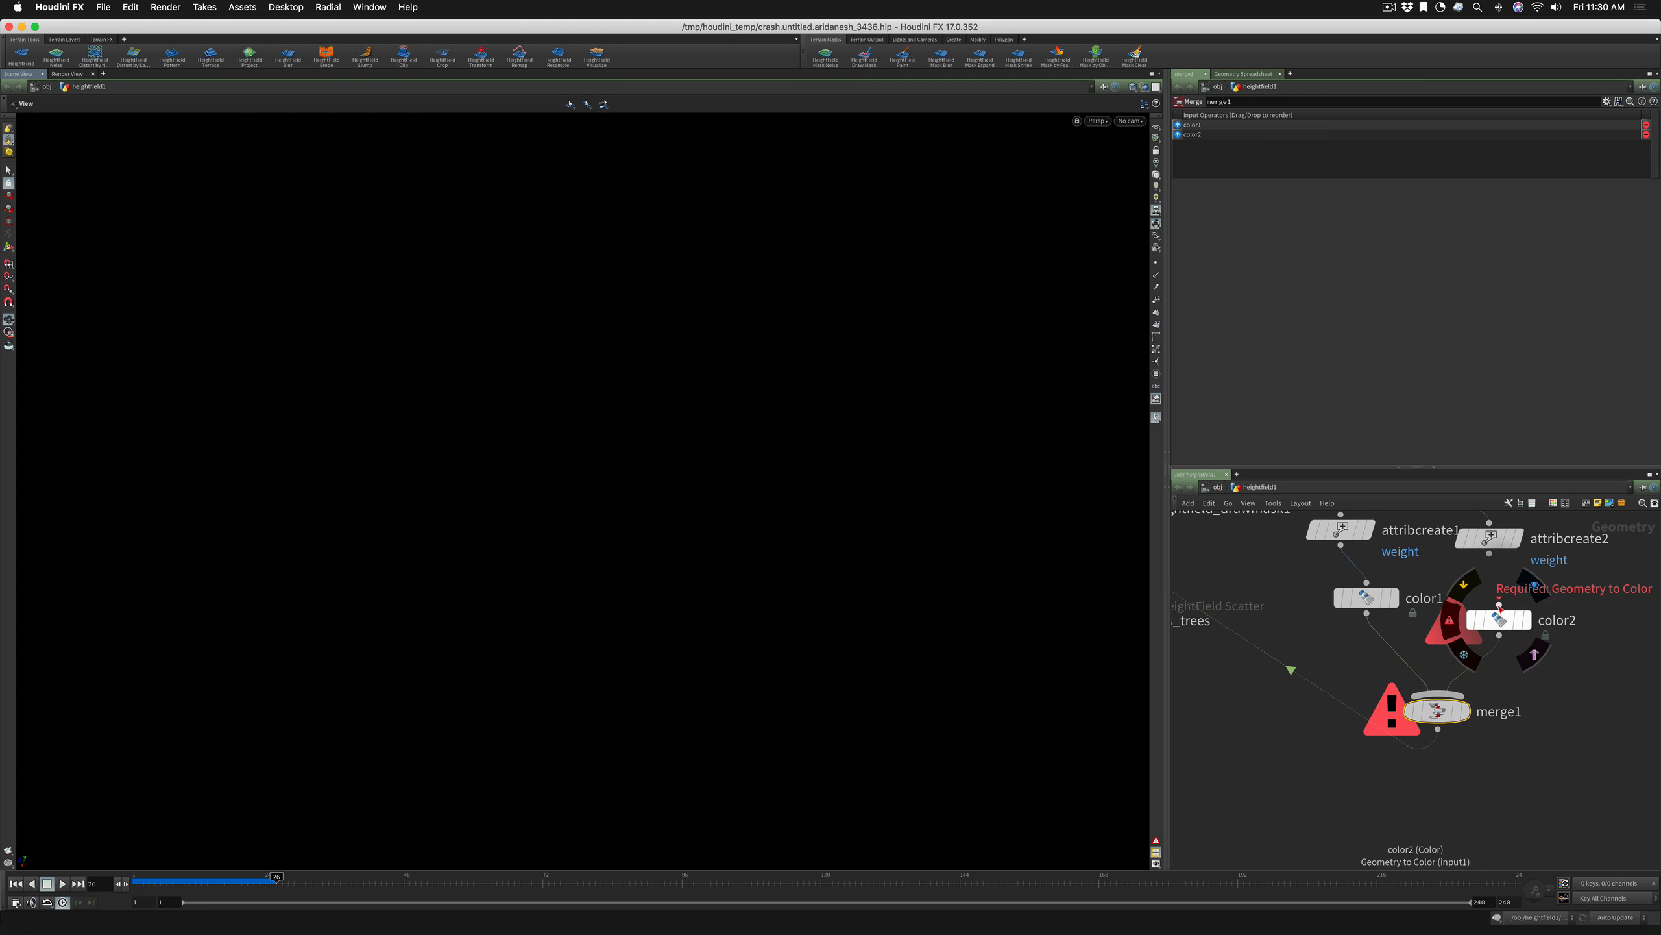
middle_click_drag(1482, 524, 1483, 534)
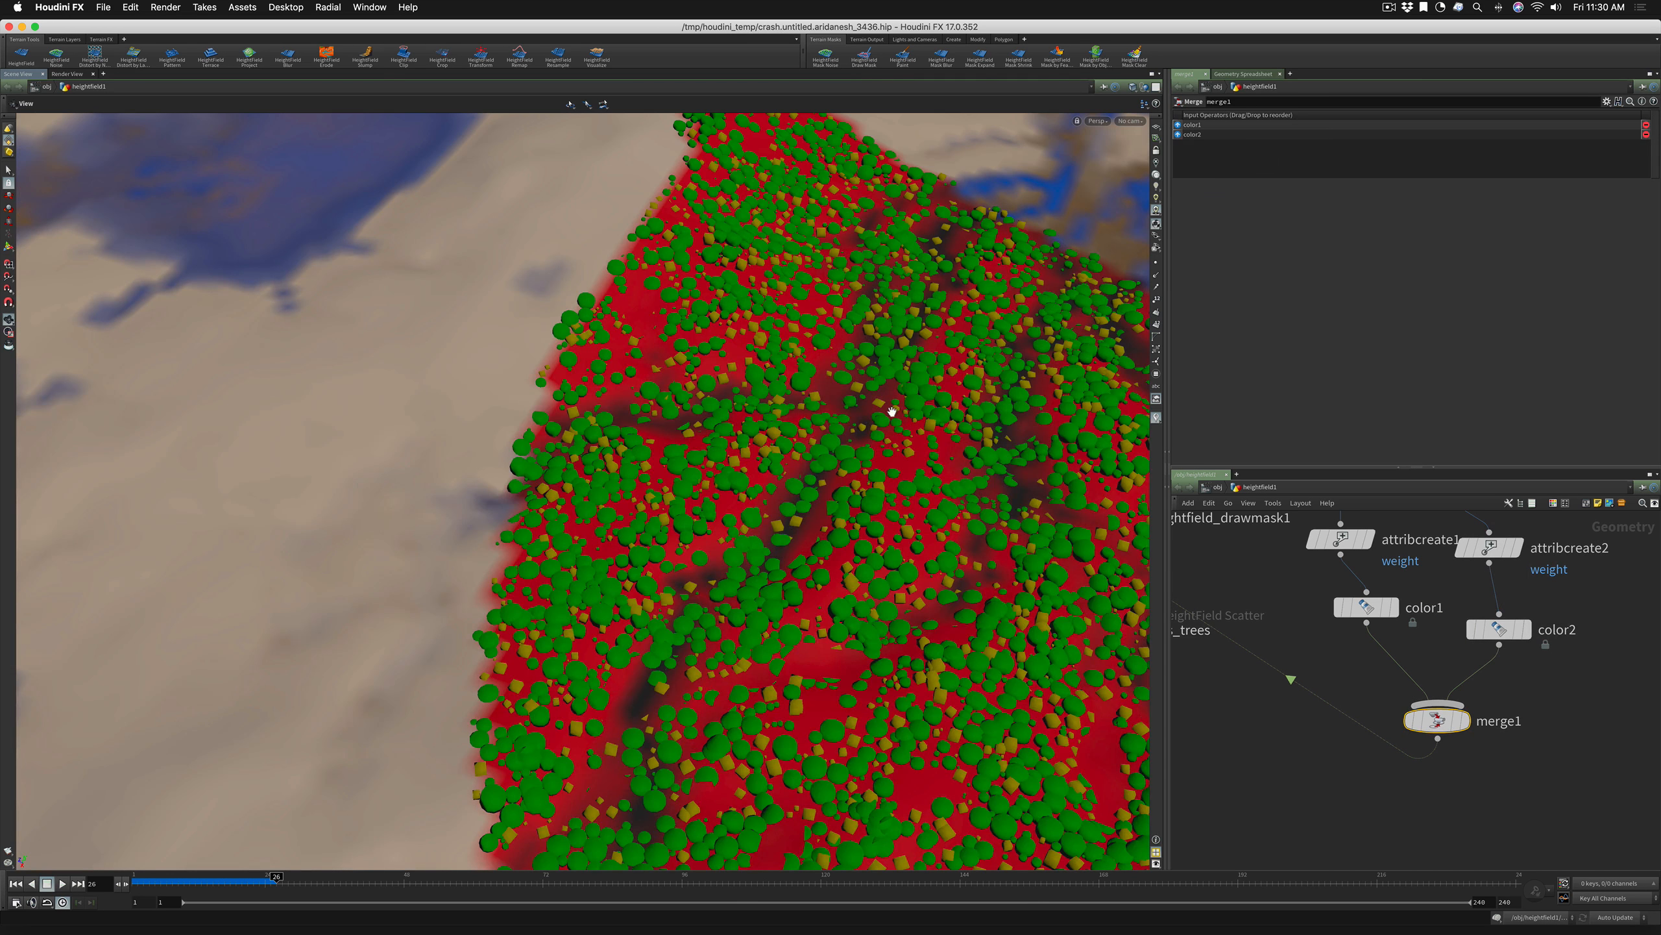
Set the weight values of both attribcreate1 and attribcreate2 to .5
right_click_drag(842, 430, 890, 427)
left_click_drag(890, 427, 836, 544)
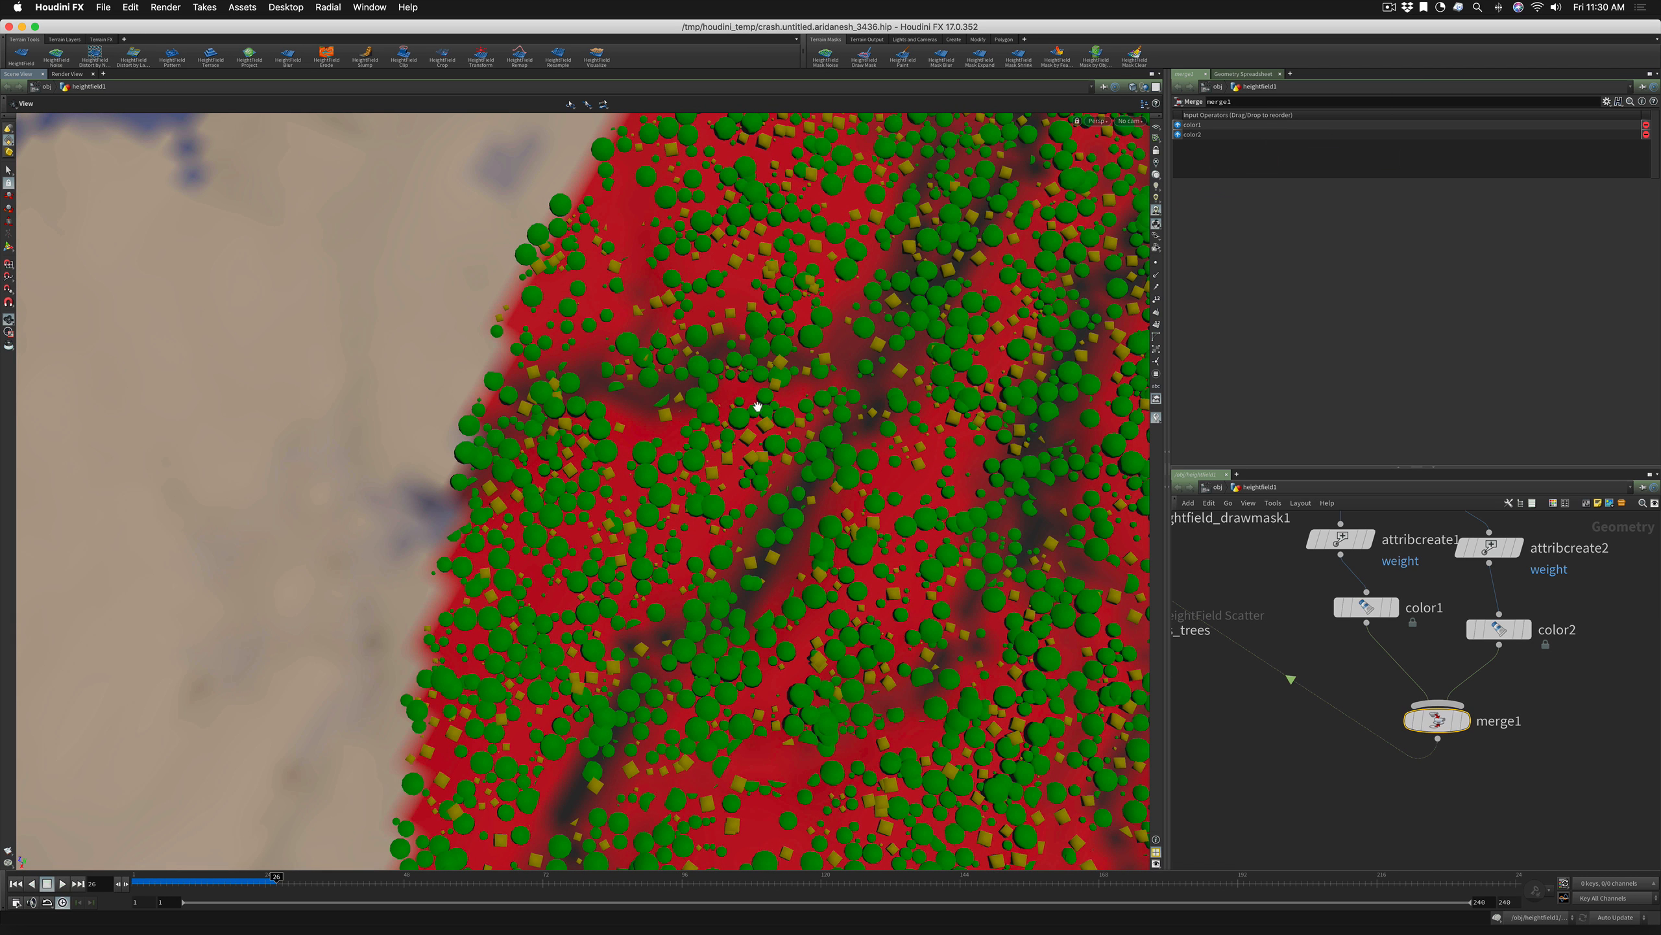
left_click_drag(819, 451, 864, 401)
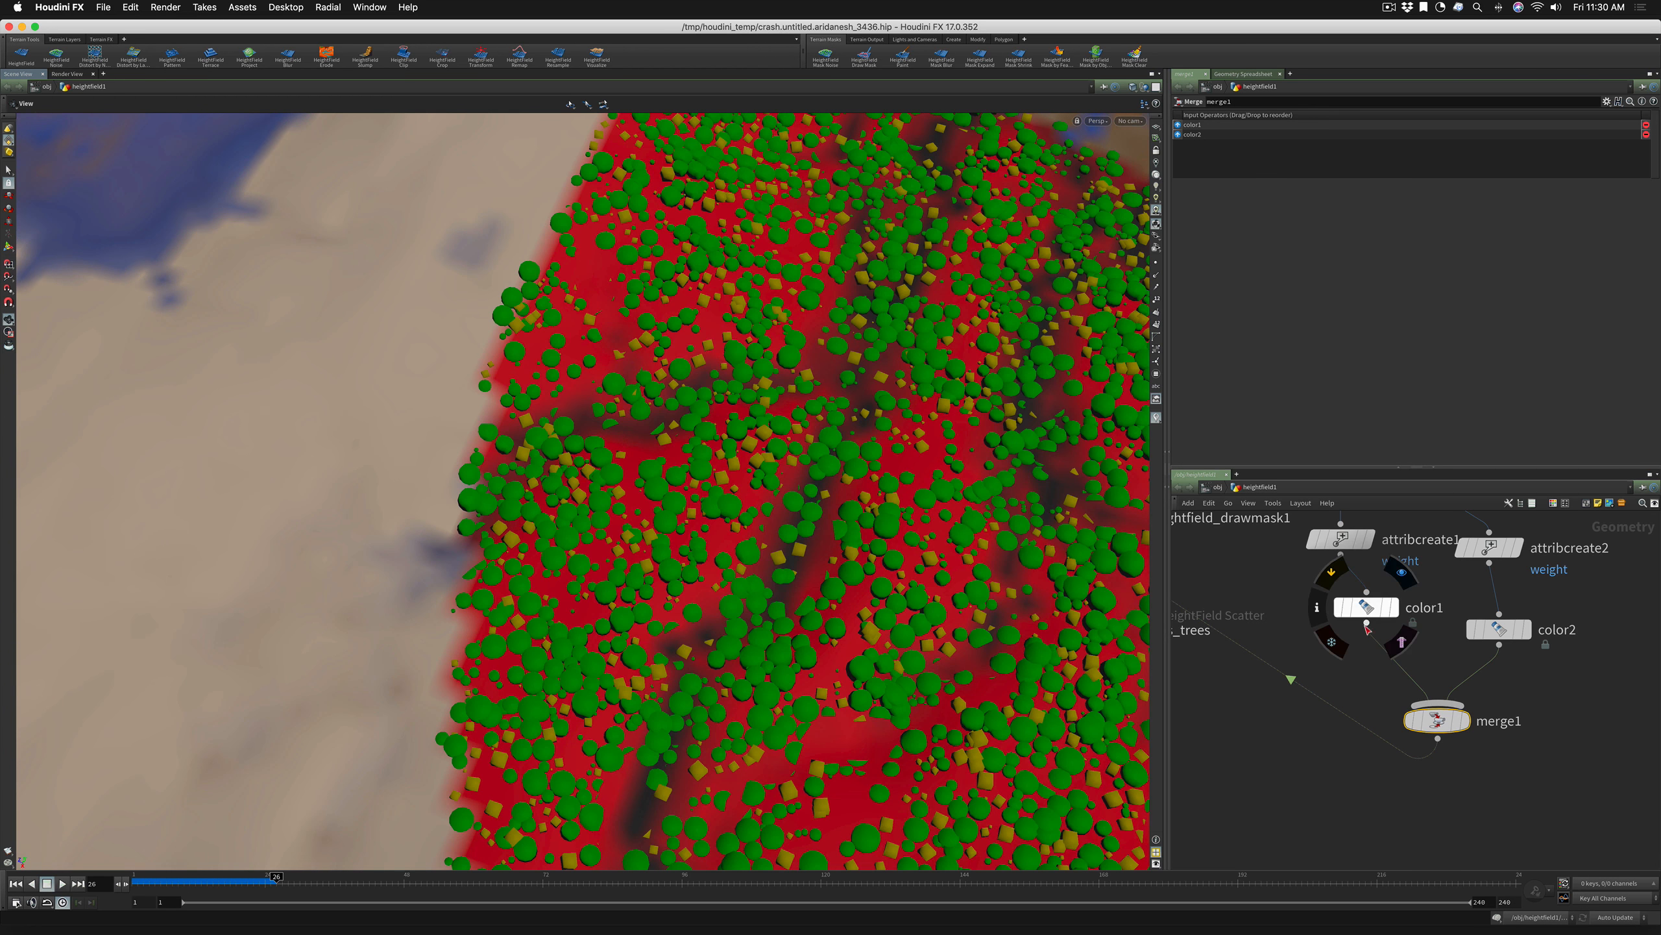
left_click(1341, 540)
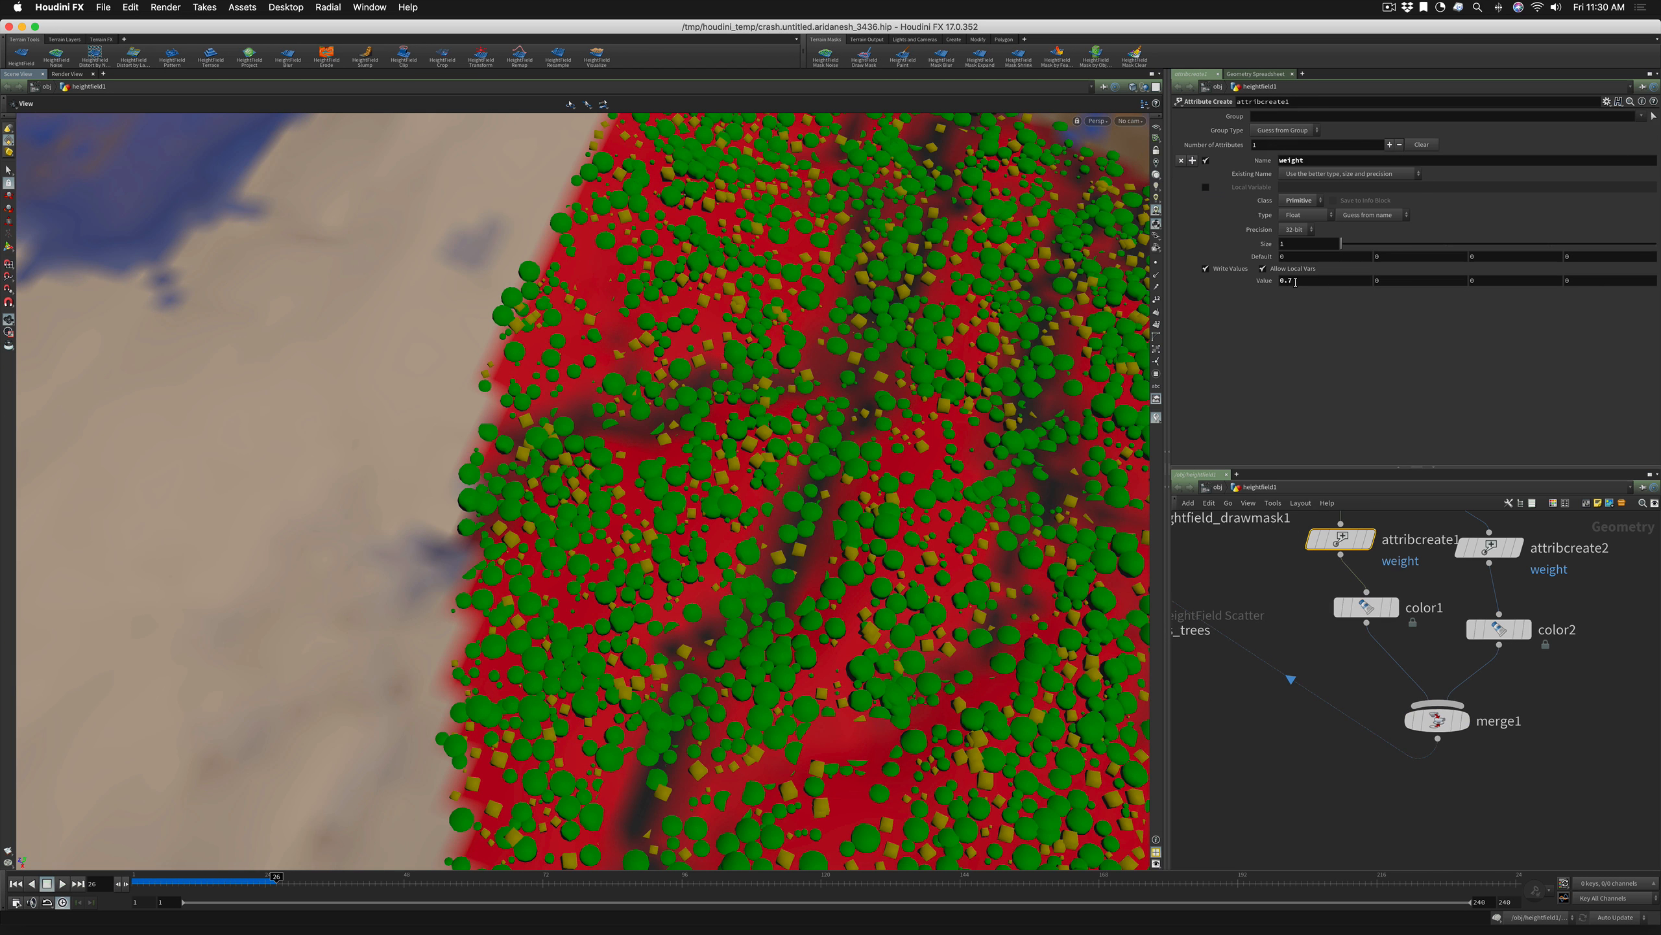
double_click(1295, 283)
type(".5")
key("Return")
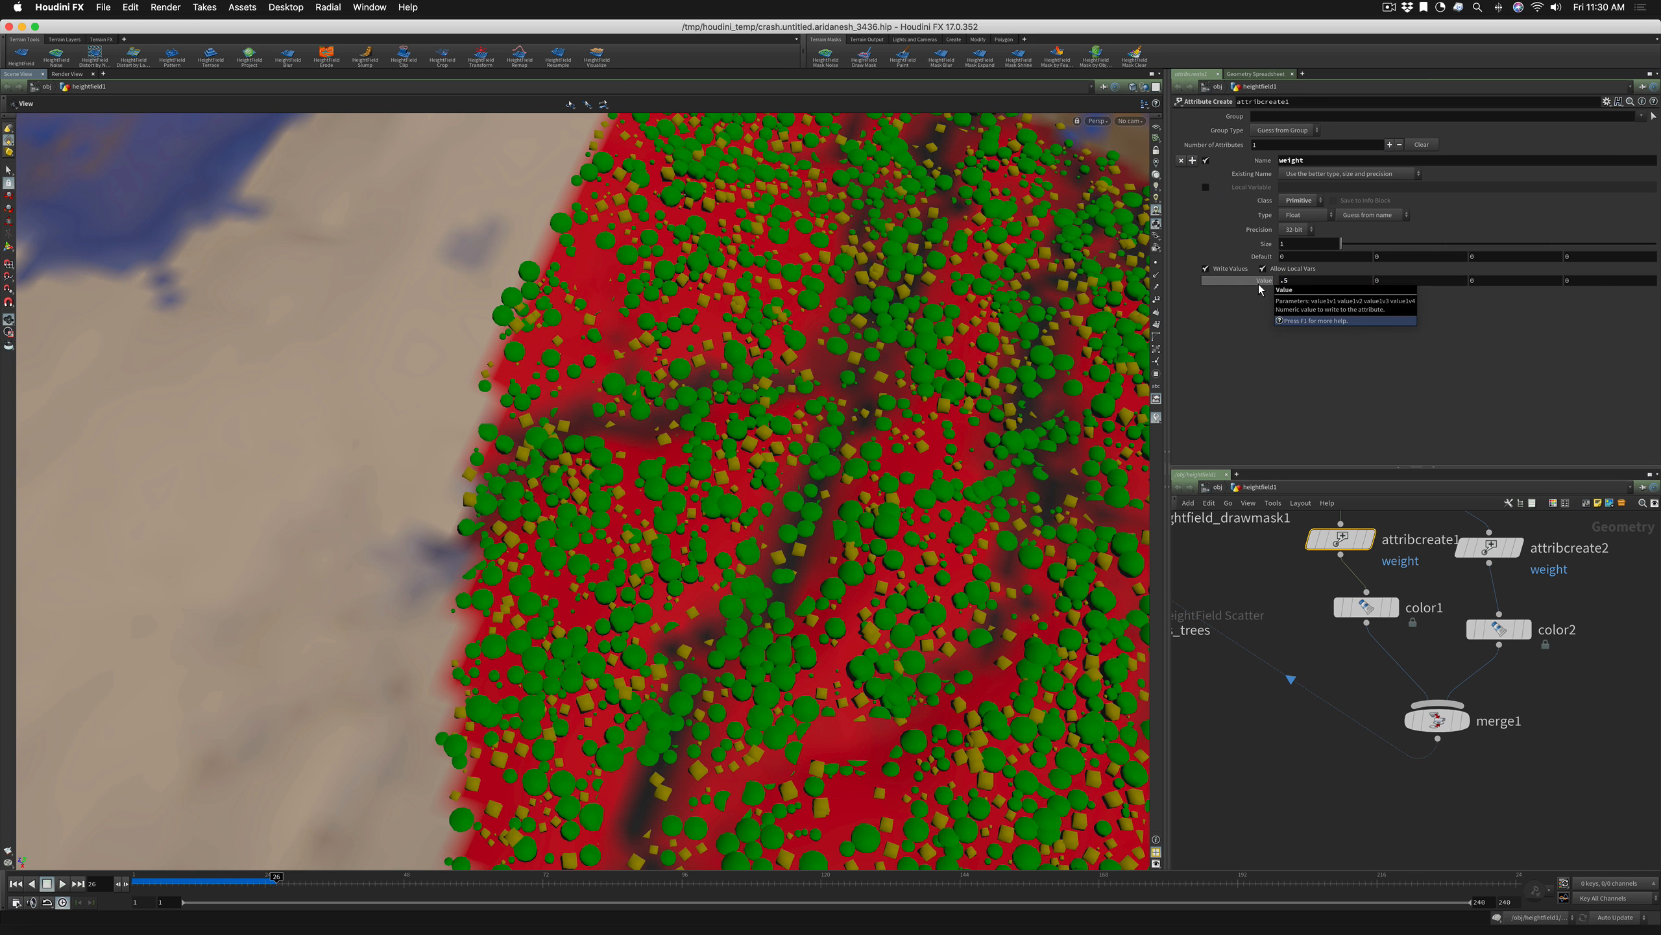
left_click(1489, 553)
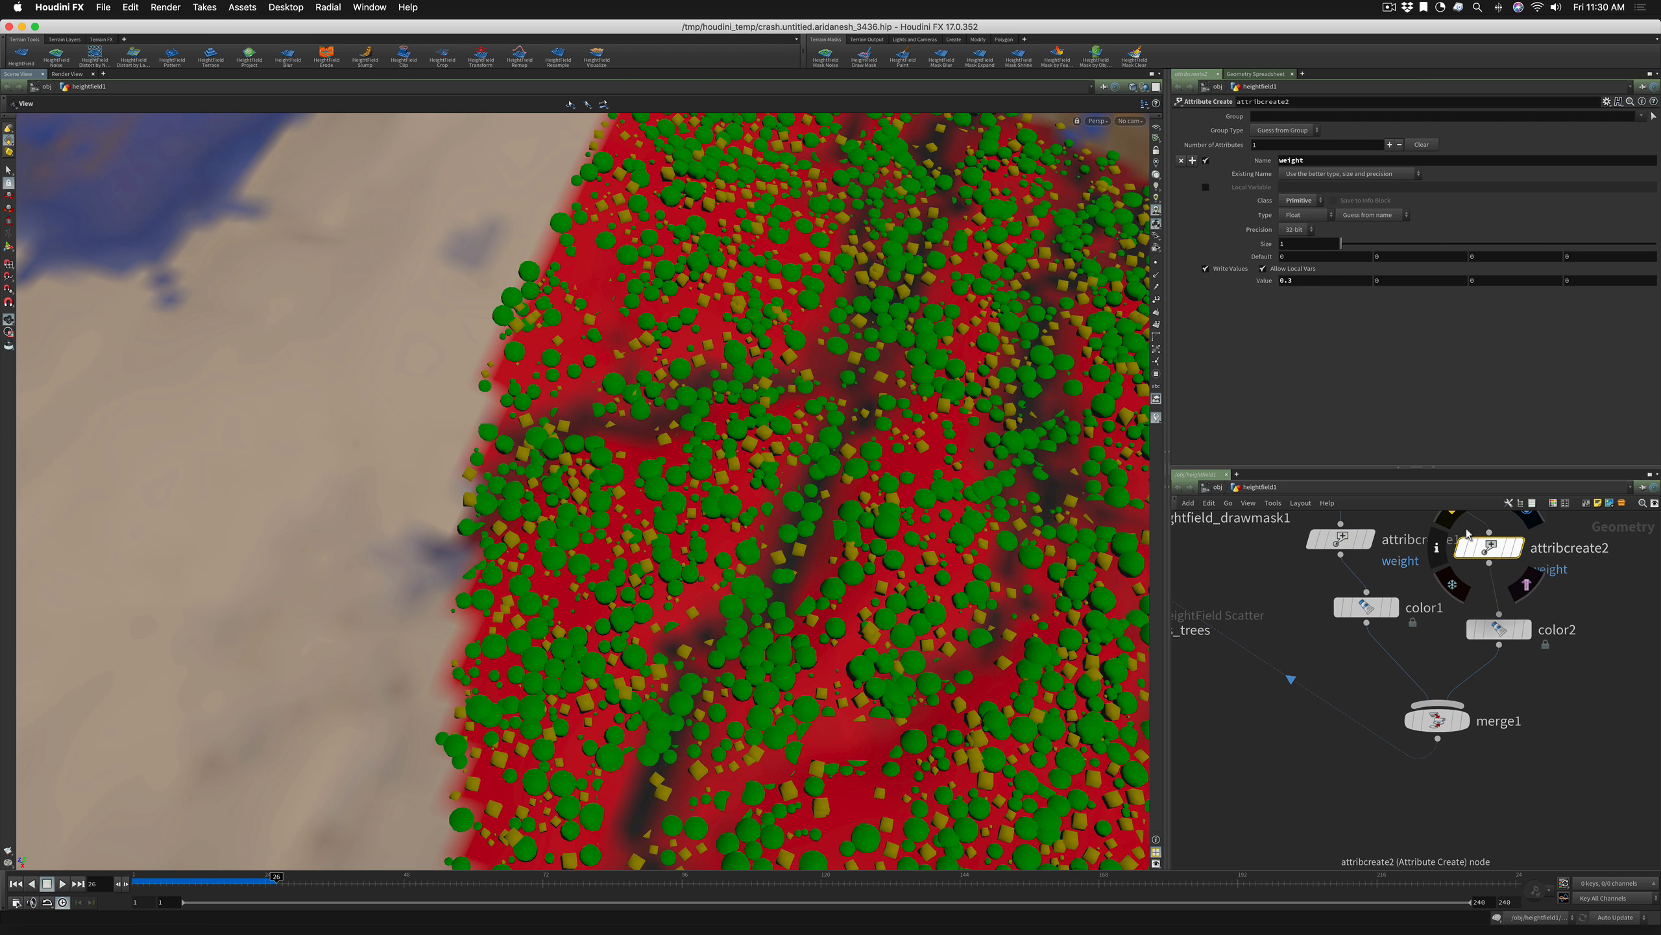
type(".5")
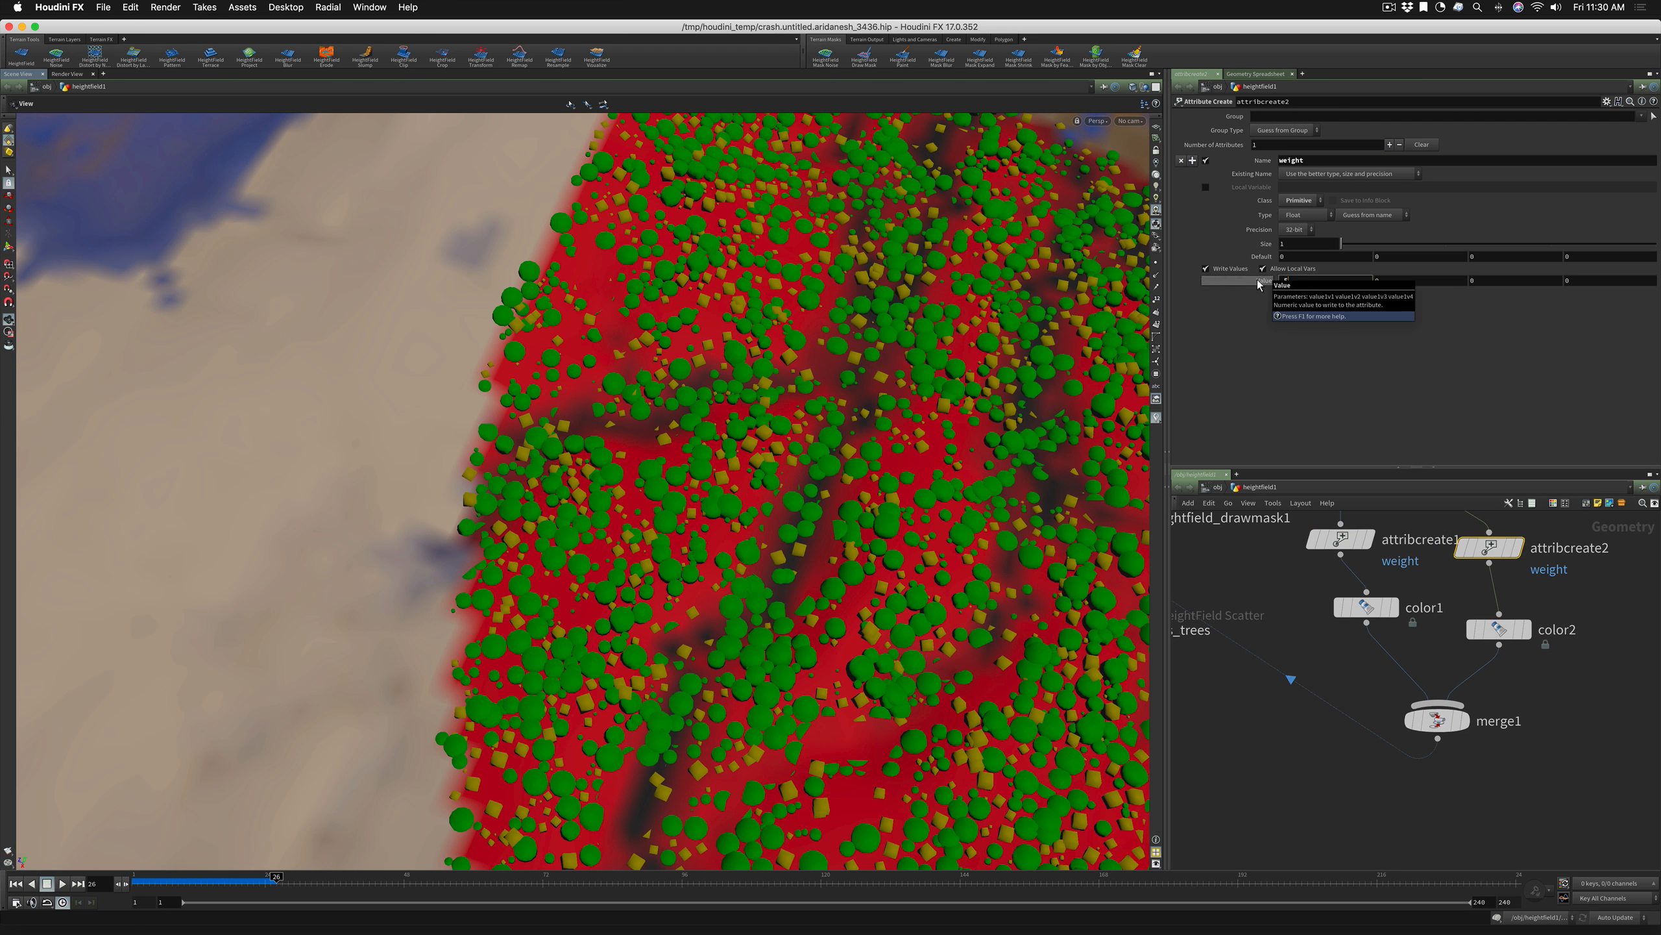
key("Return")
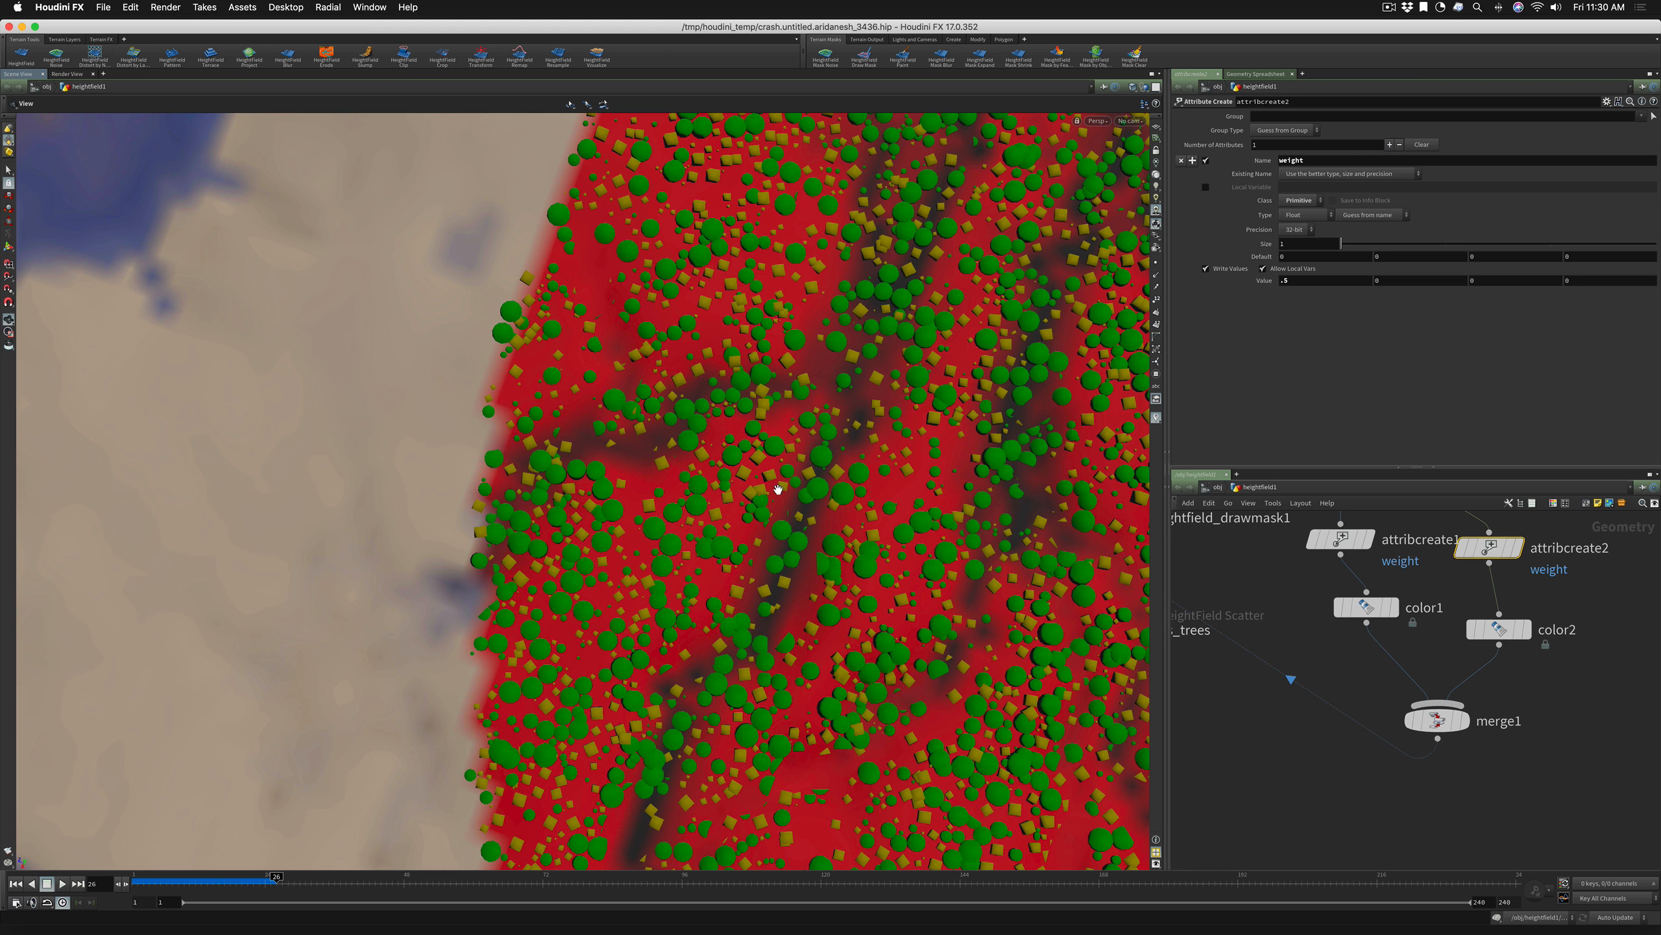
Set the size of box1 to 2 on all three axes
middle_click_drag(1439, 569, 1428, 714)
left_click(1327, 633)
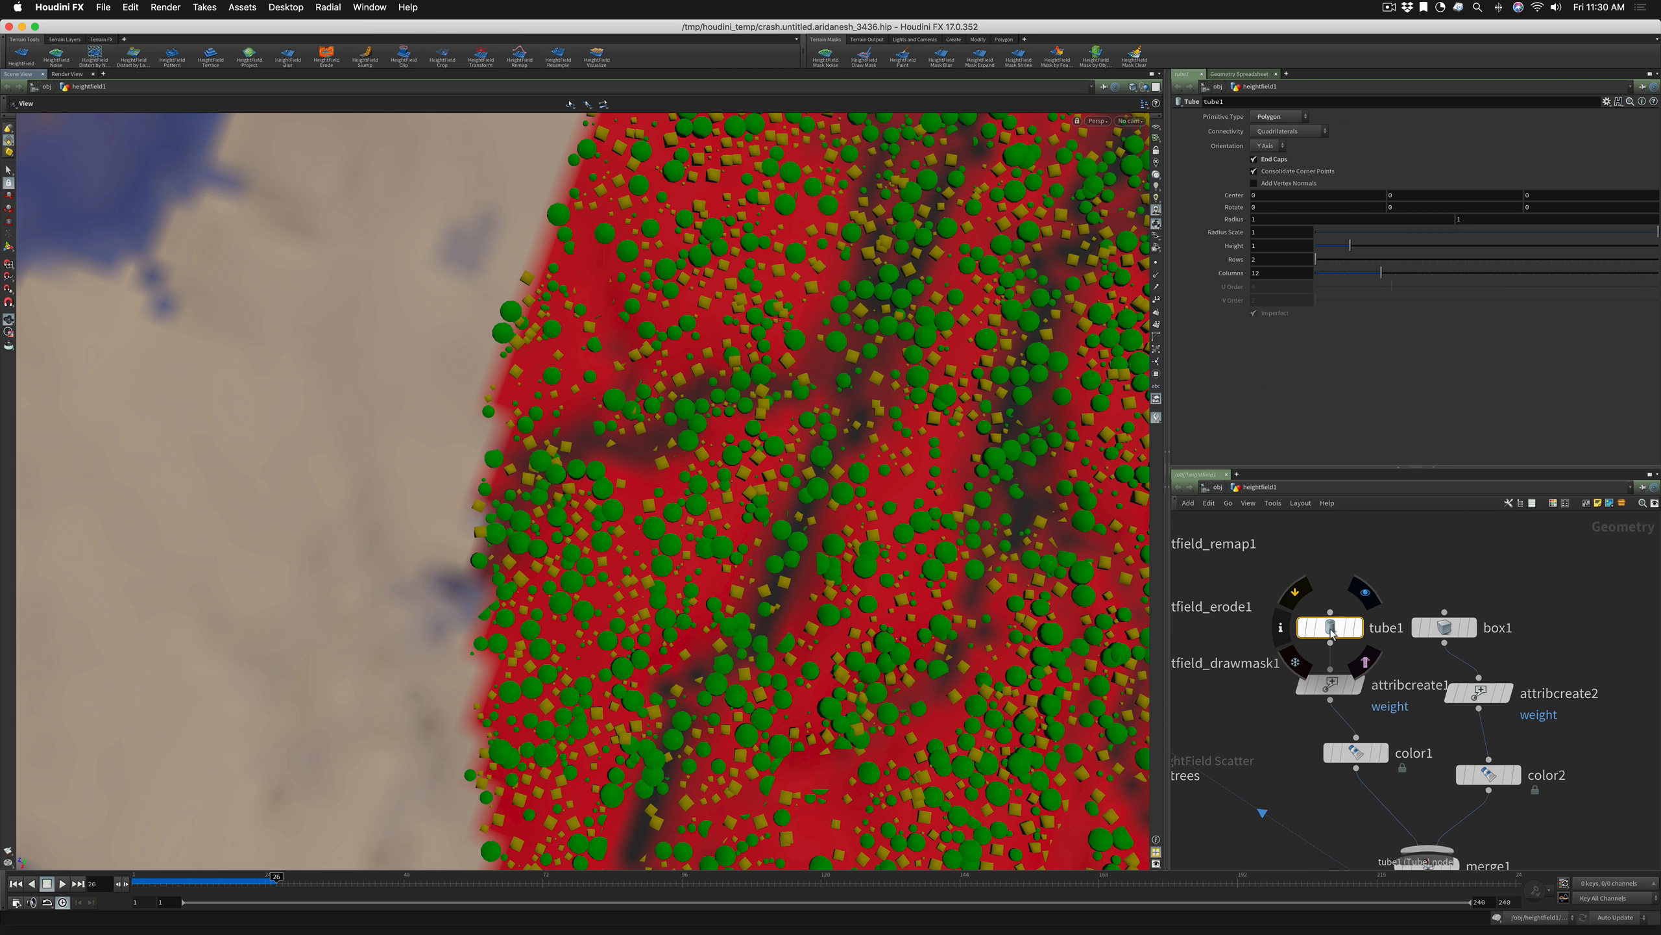
left_click(1444, 627)
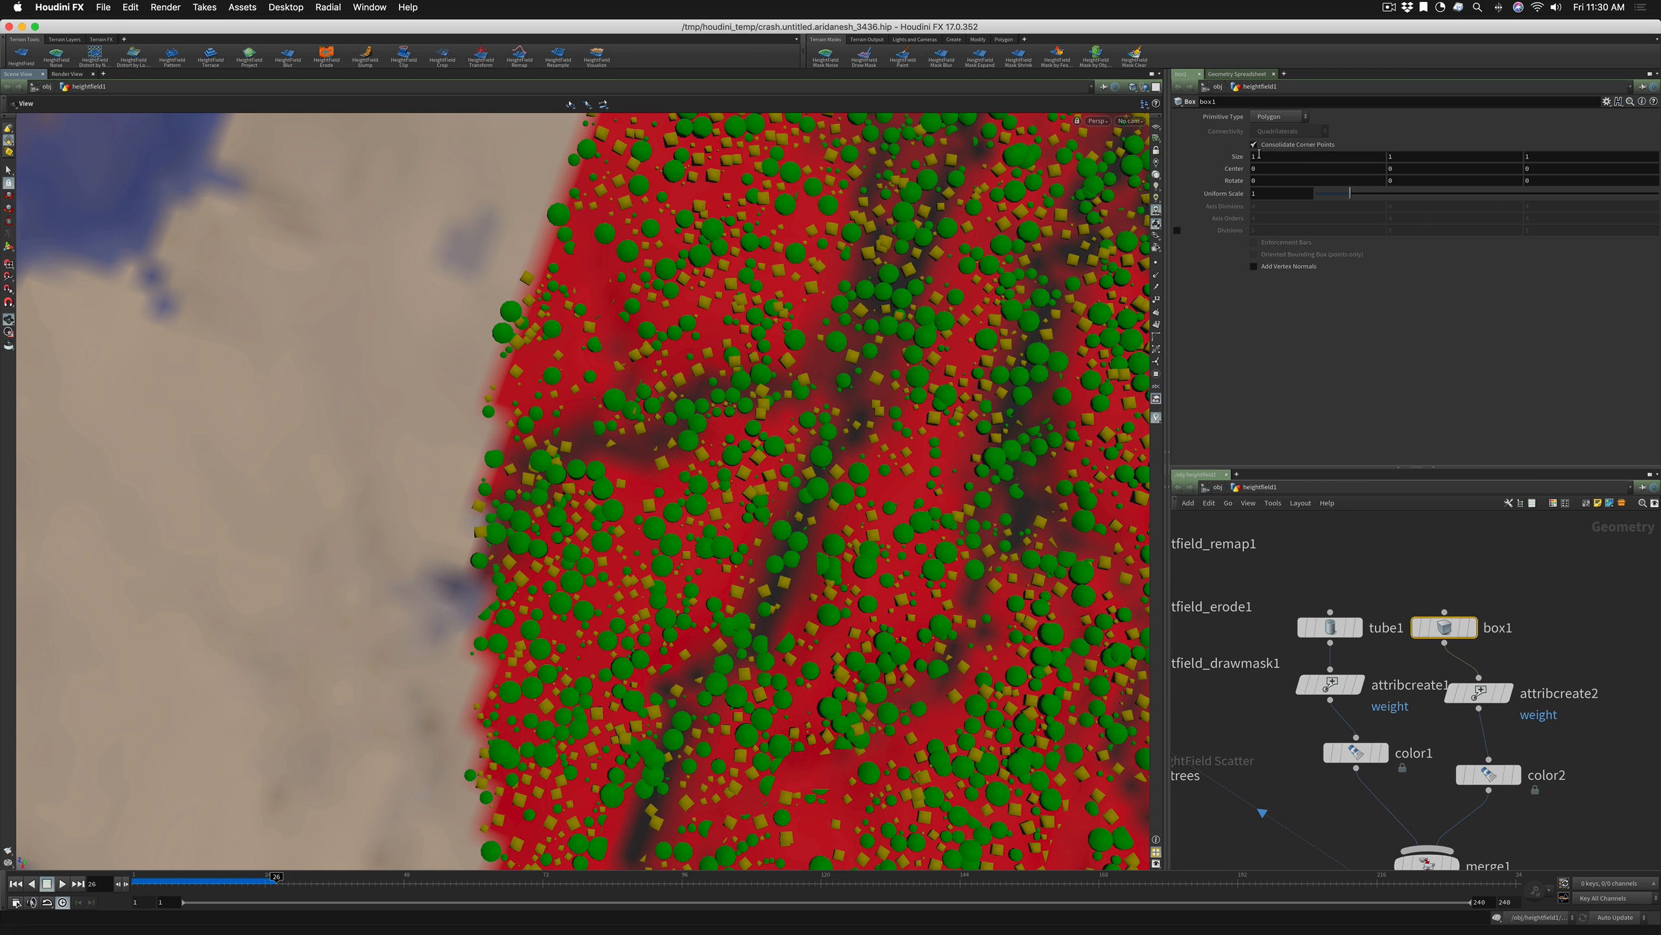
left_click_drag(1255, 157, 1245, 163)
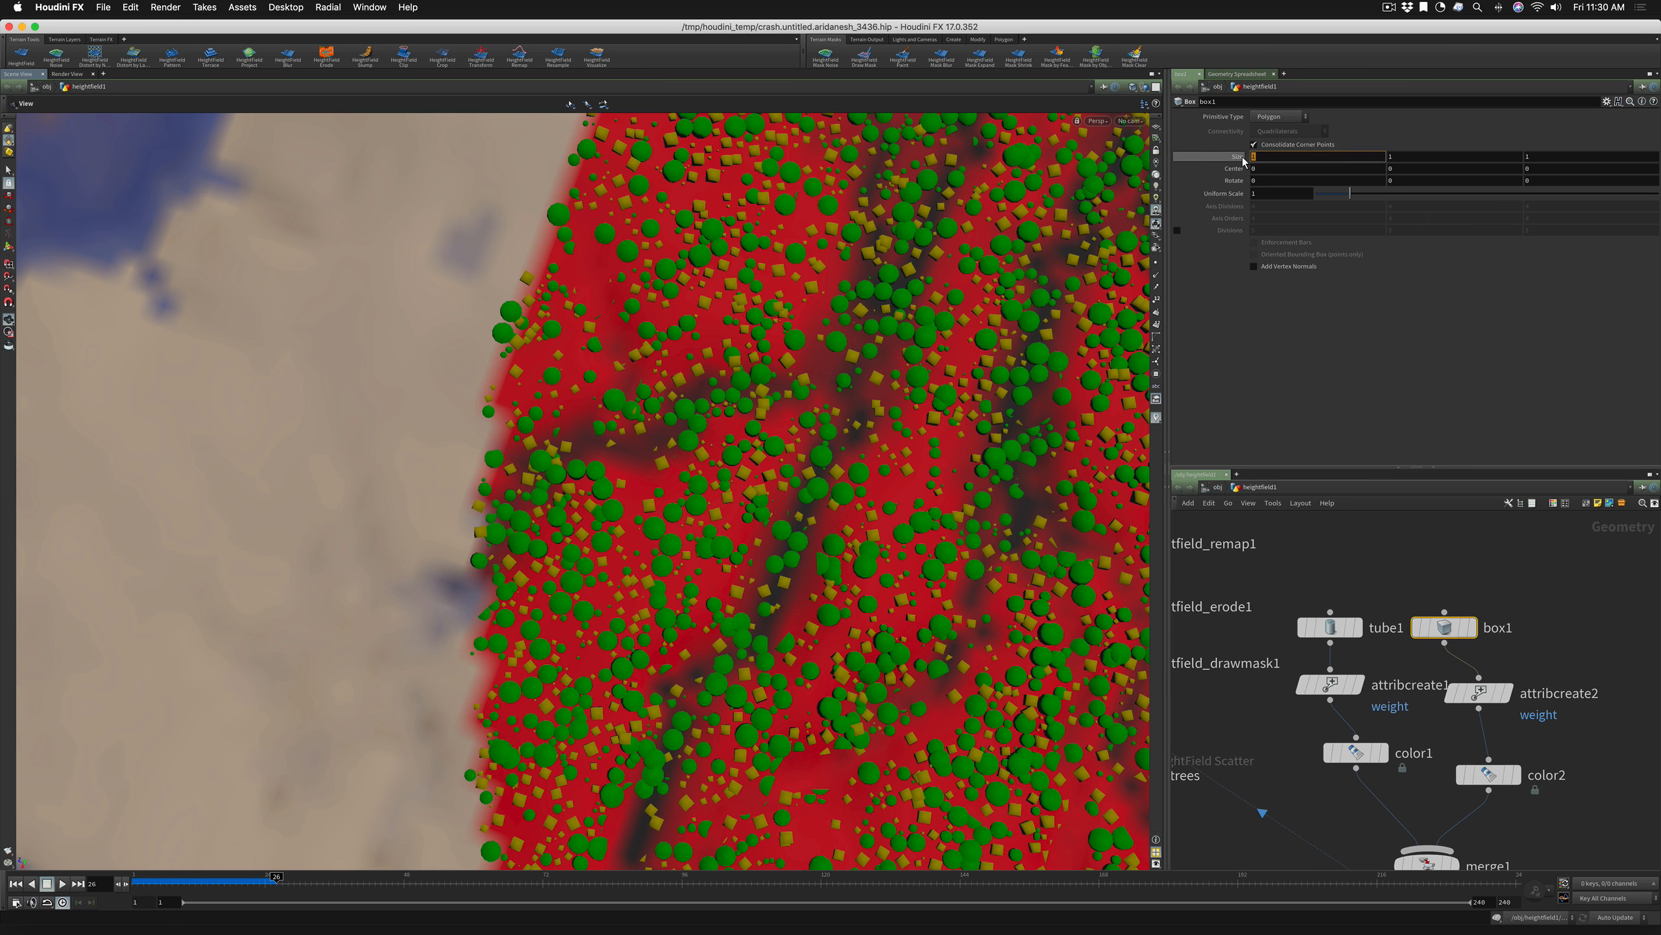
type("2")
key("Tab")
type("2")
key("Tab")
type("2")
key("Tab")
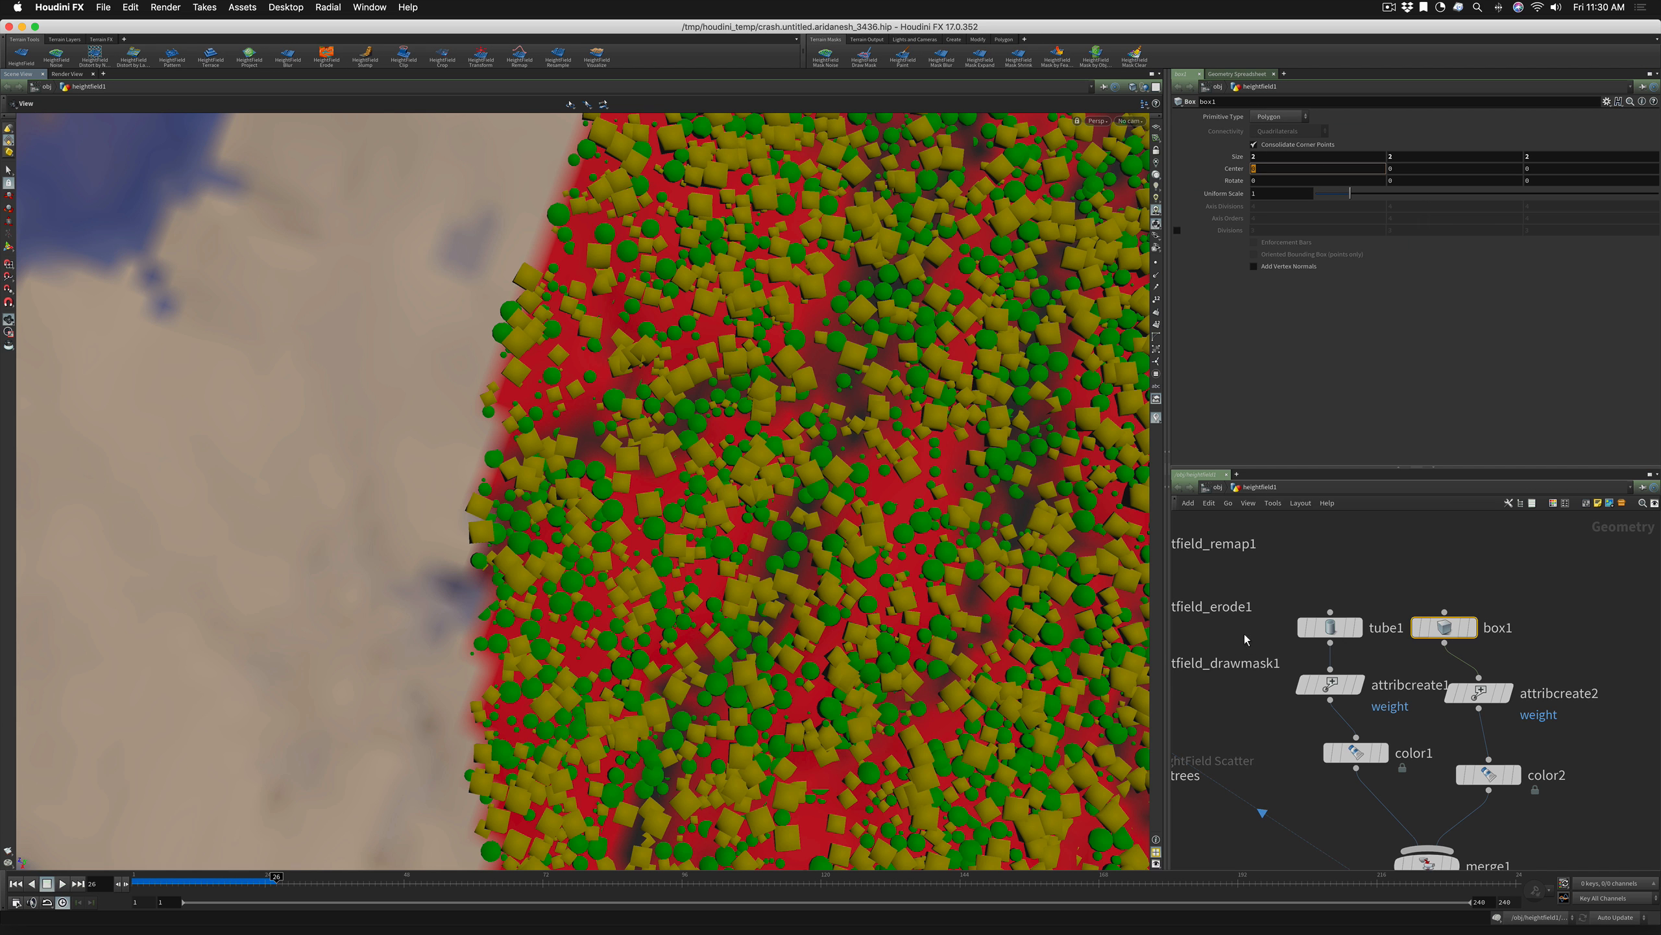
Add a Sphere node beside box1 and set its primitive type to Polygon
scroll(1324, 586, "down", 5)
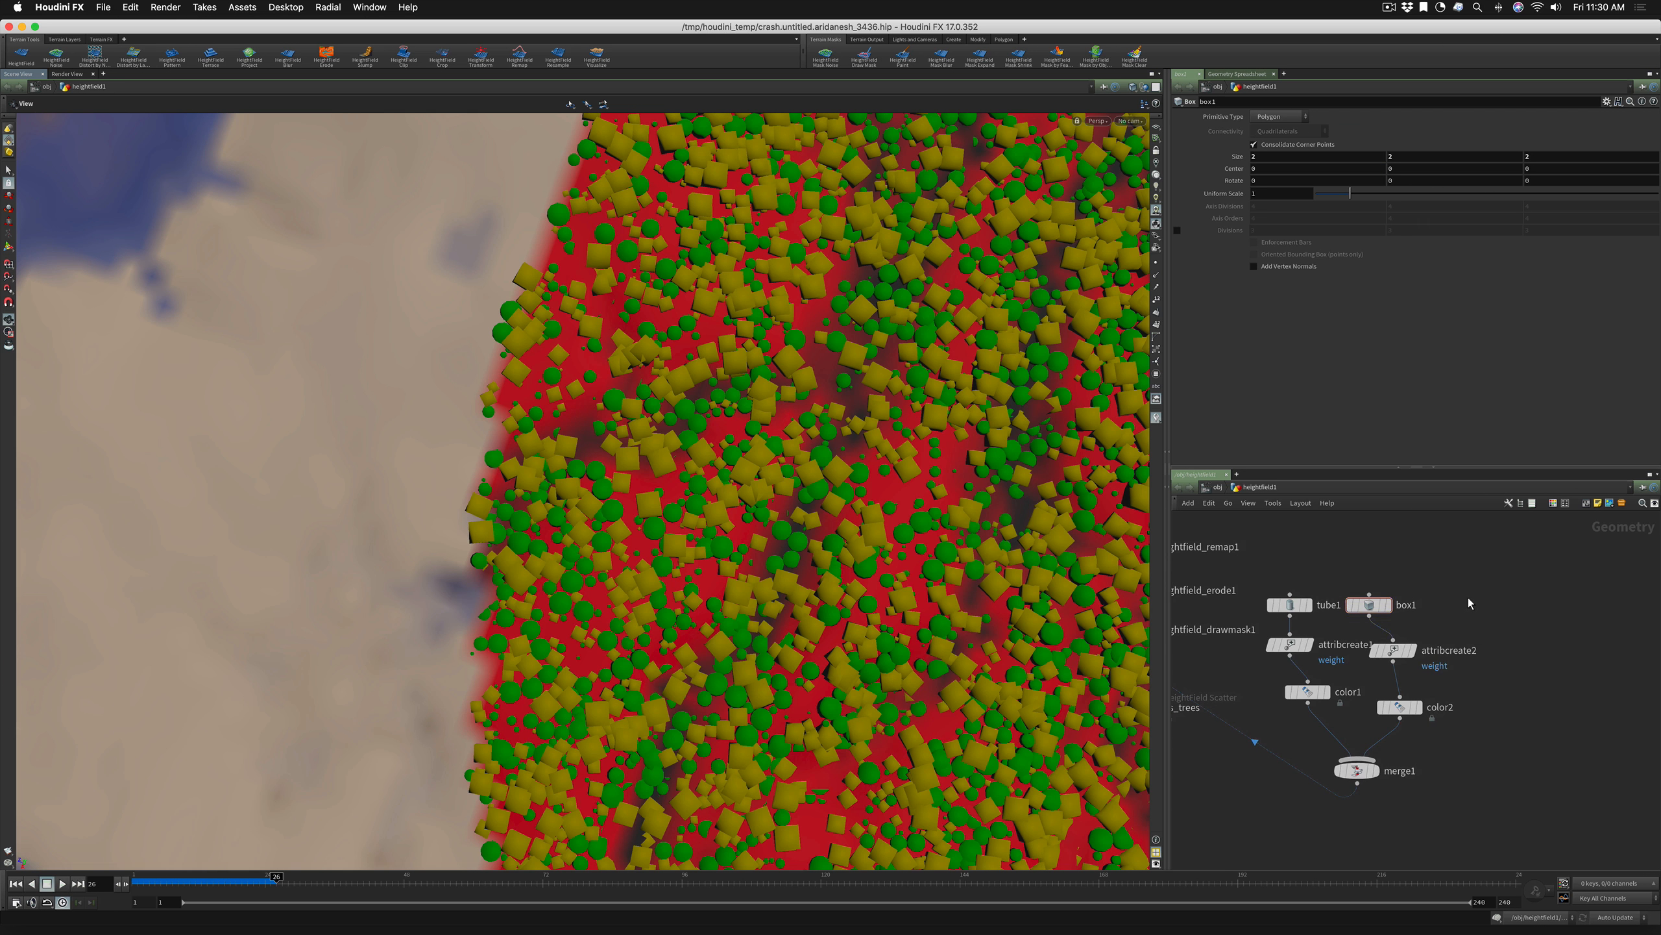
key("Tab")
type("sphe")
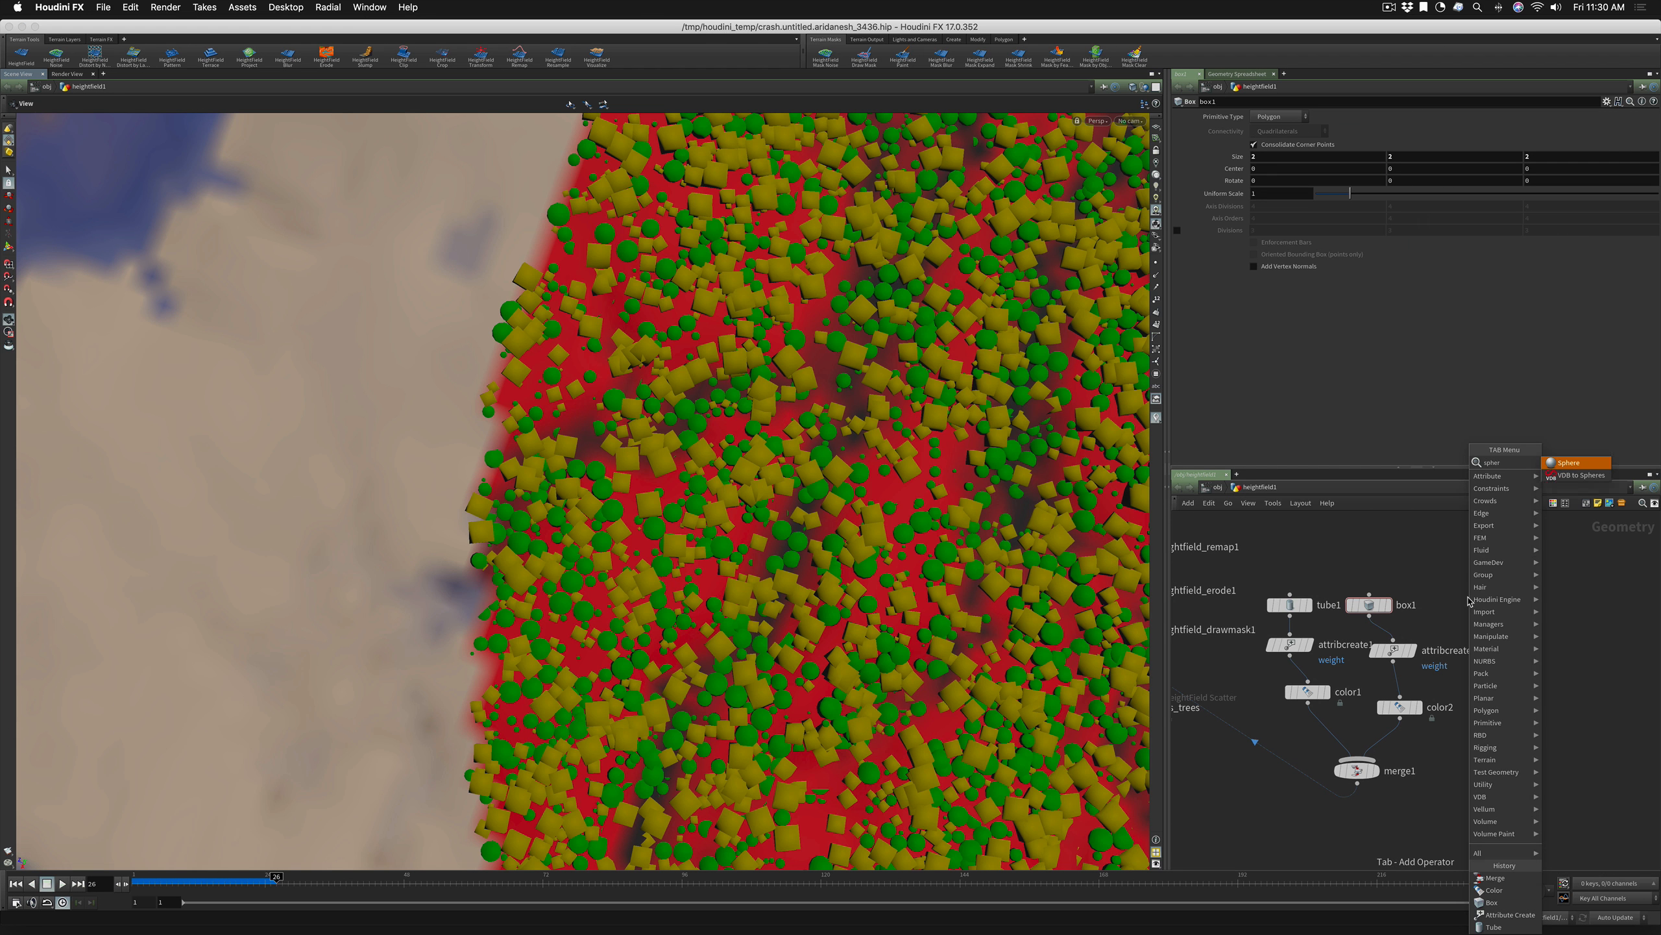
key("Return")
key("Return")
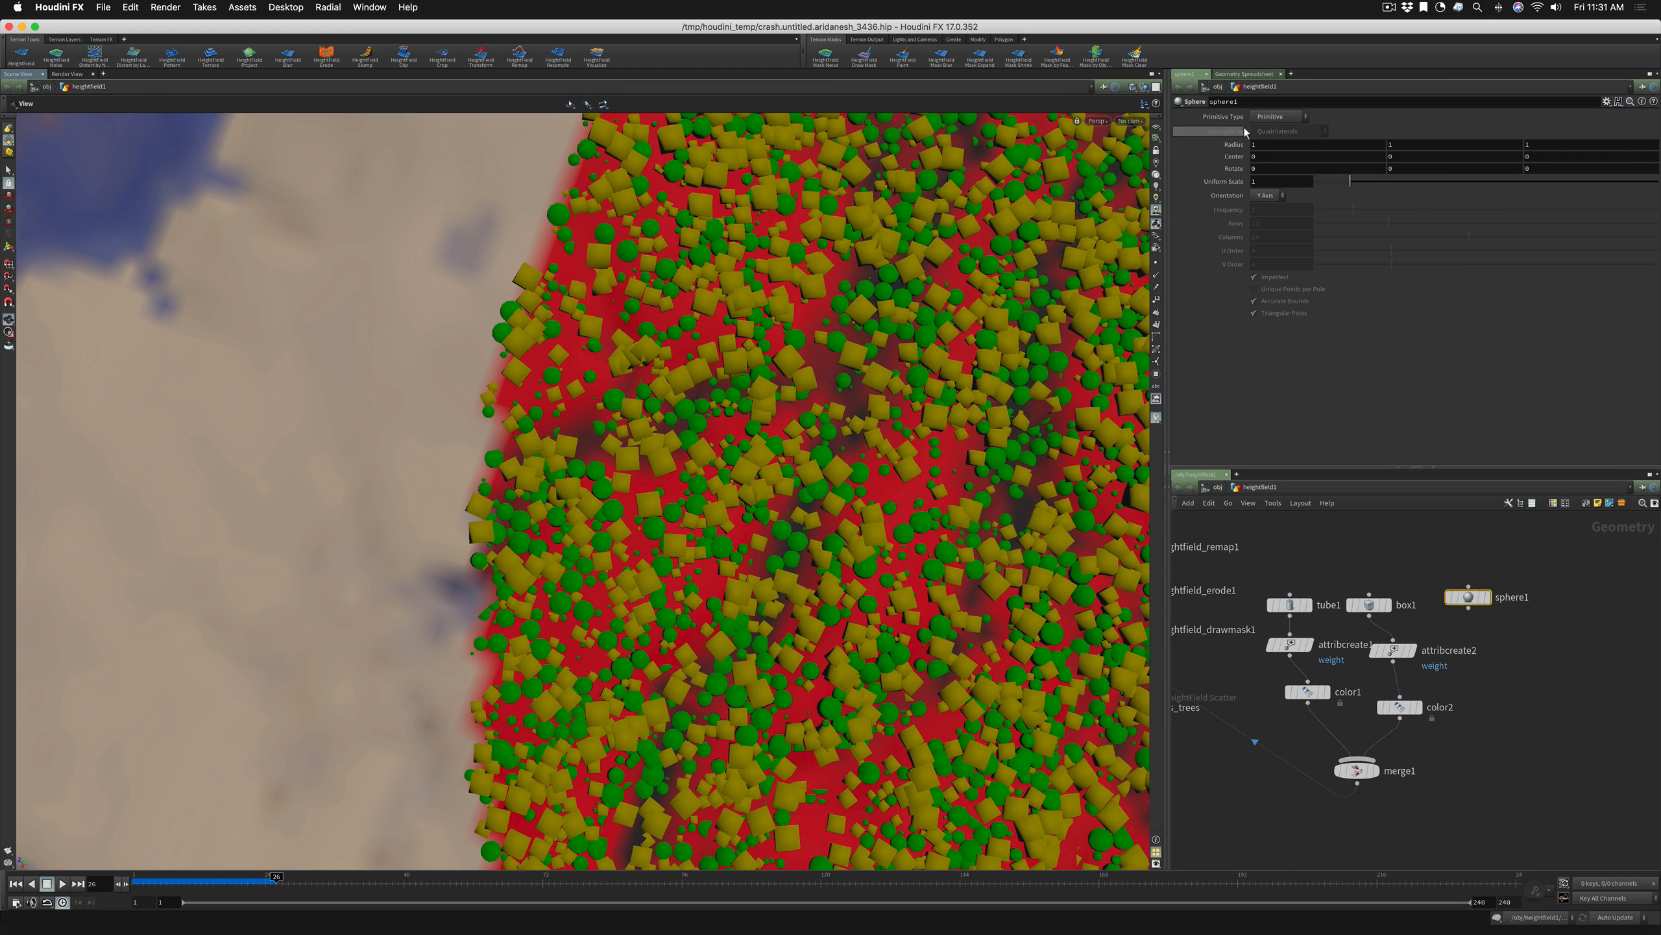
left_click(1270, 118)
left_click(1271, 142)
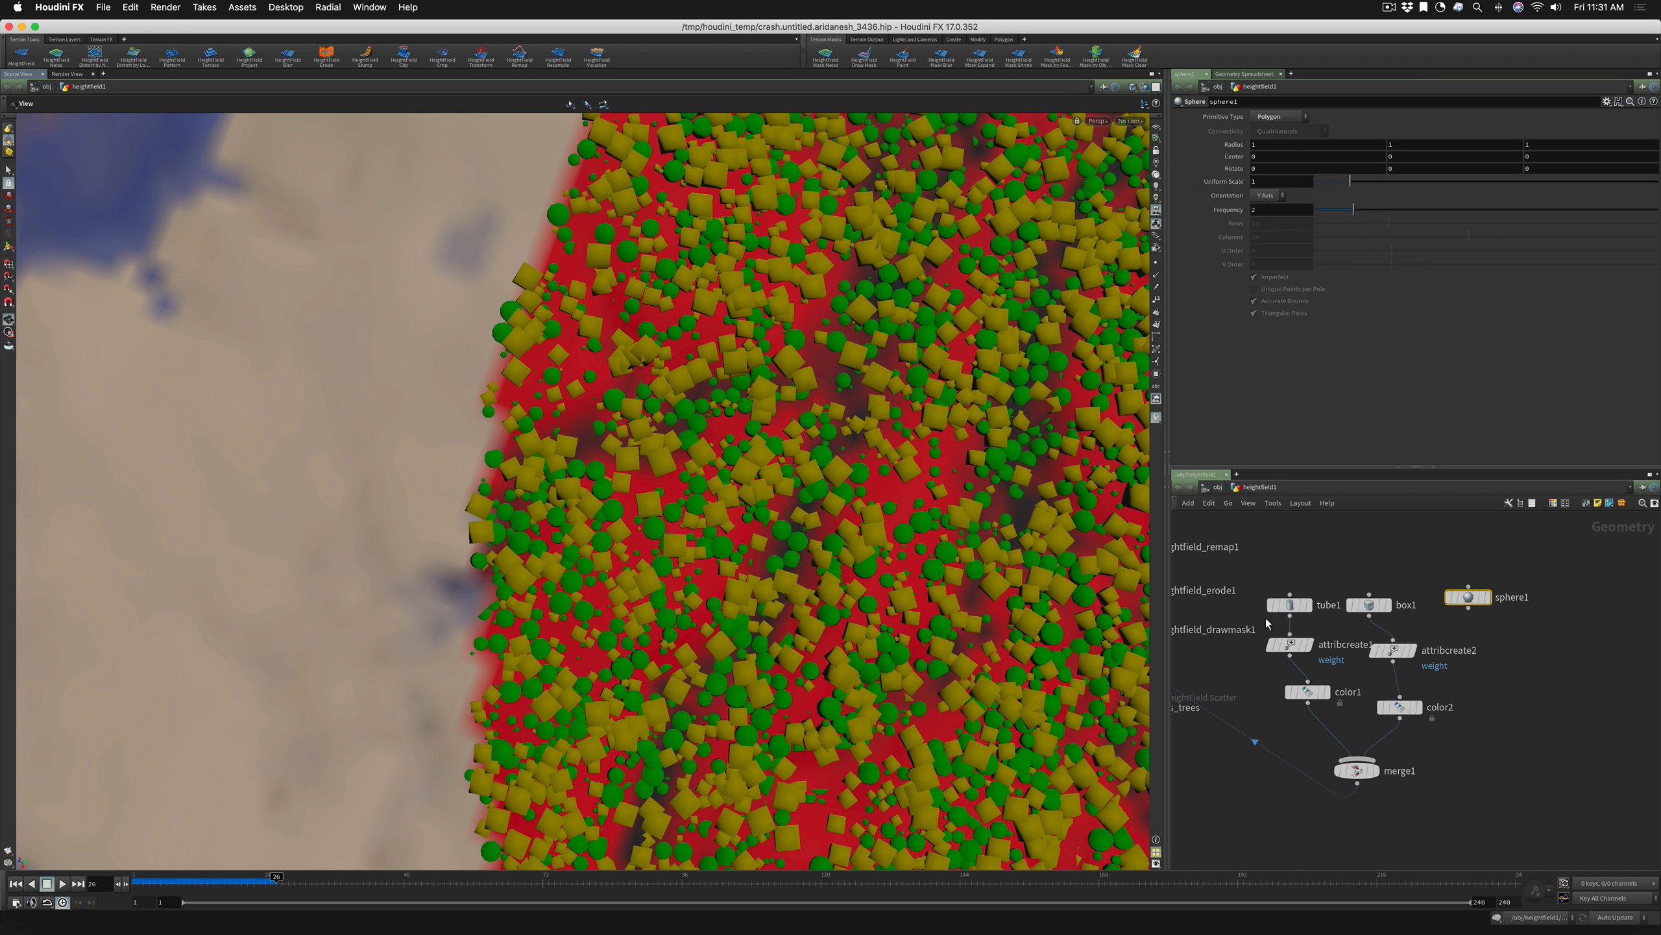
Duplicate attribcreate2 below sphere1 so the copy is wired to sphere1's output
mouse_move(1405, 655)
left_click_drag(1401, 649, 1515, 640, "alt")
Set the weight value of attribcreate2 to .1 and the weight value of attribcreate1 to .7
left_click(1290, 645)
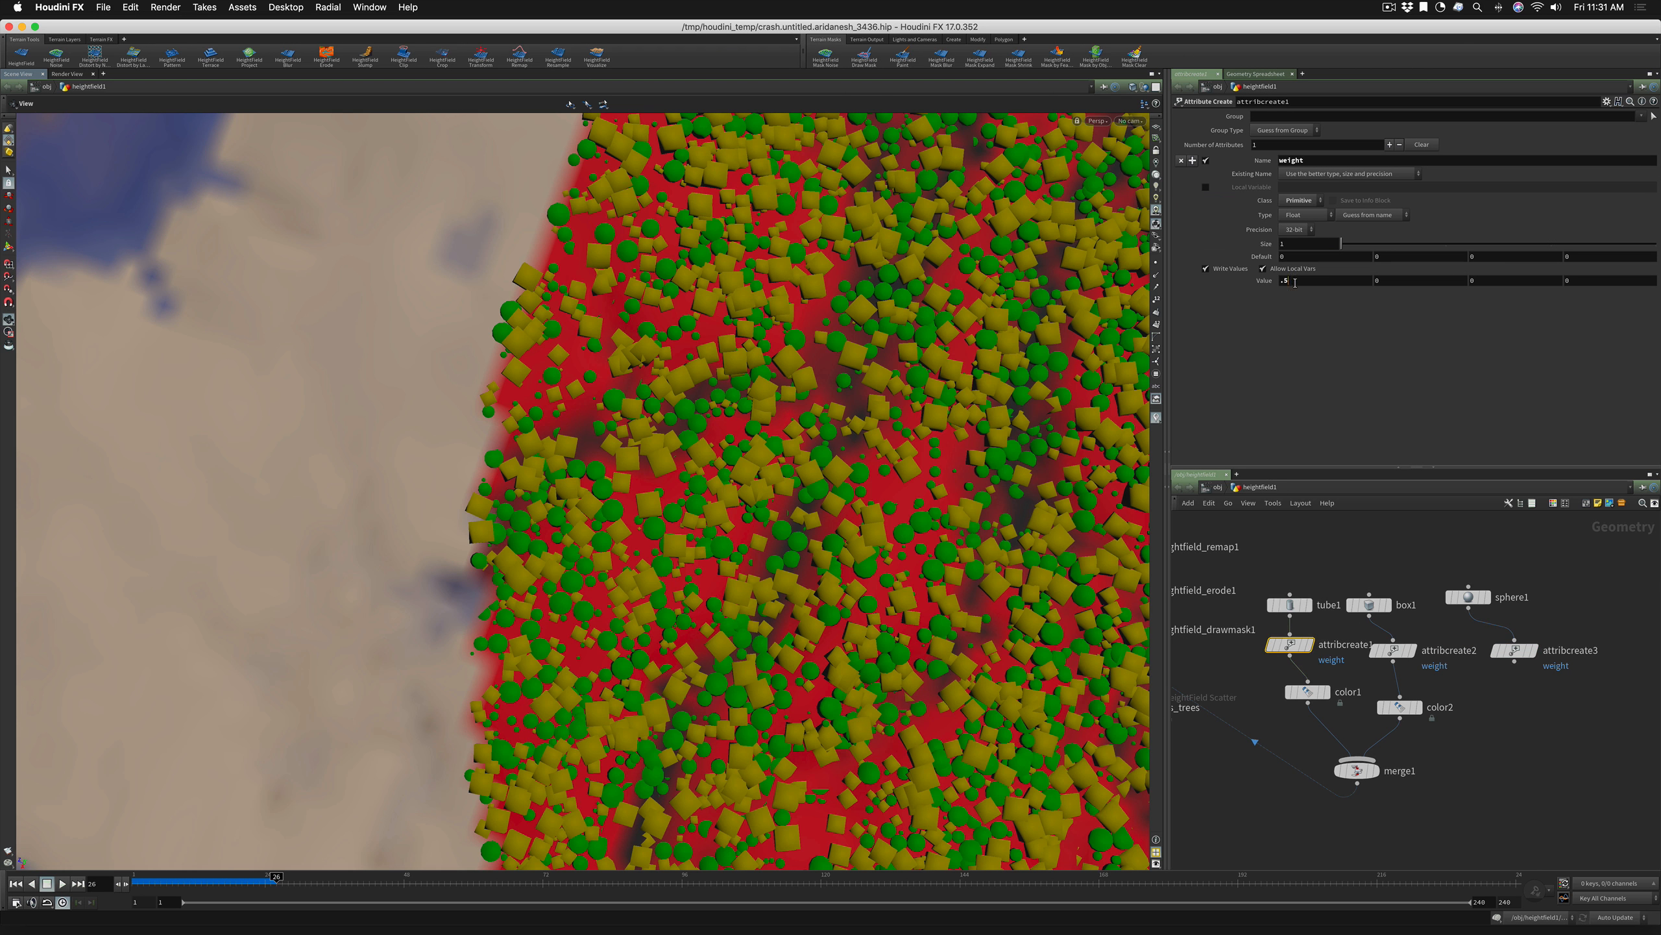
left_click_drag(1296, 282, 1250, 283)
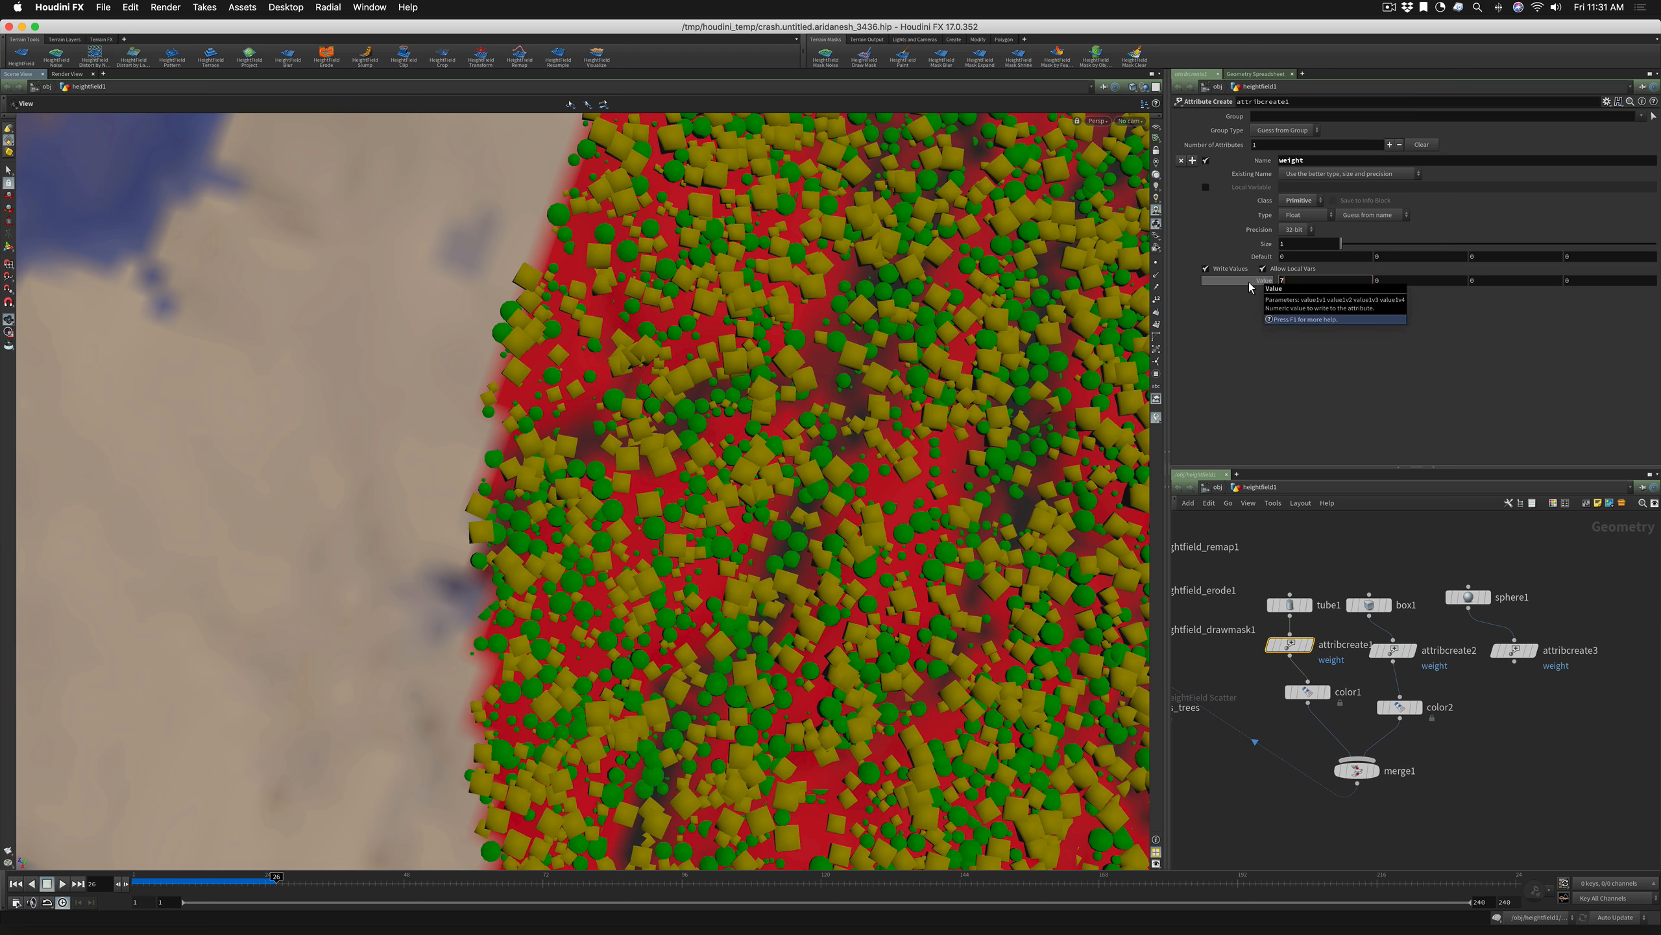
type("7")
key("Return")
left_click(1394, 650)
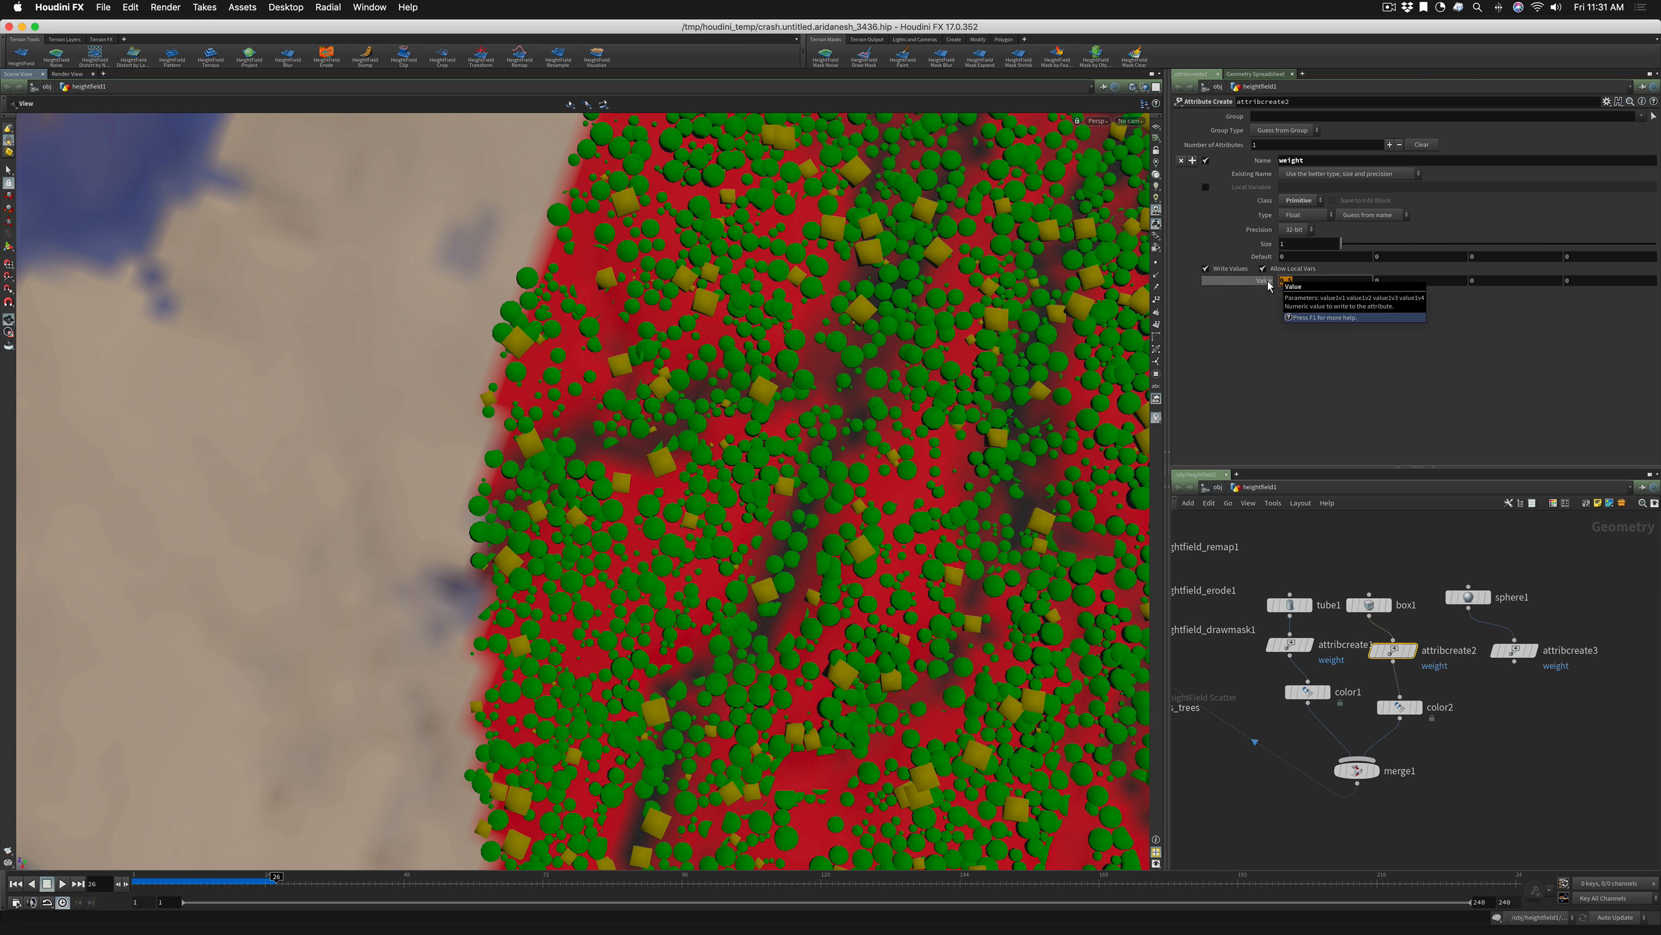
type(".1")
key("Tab")
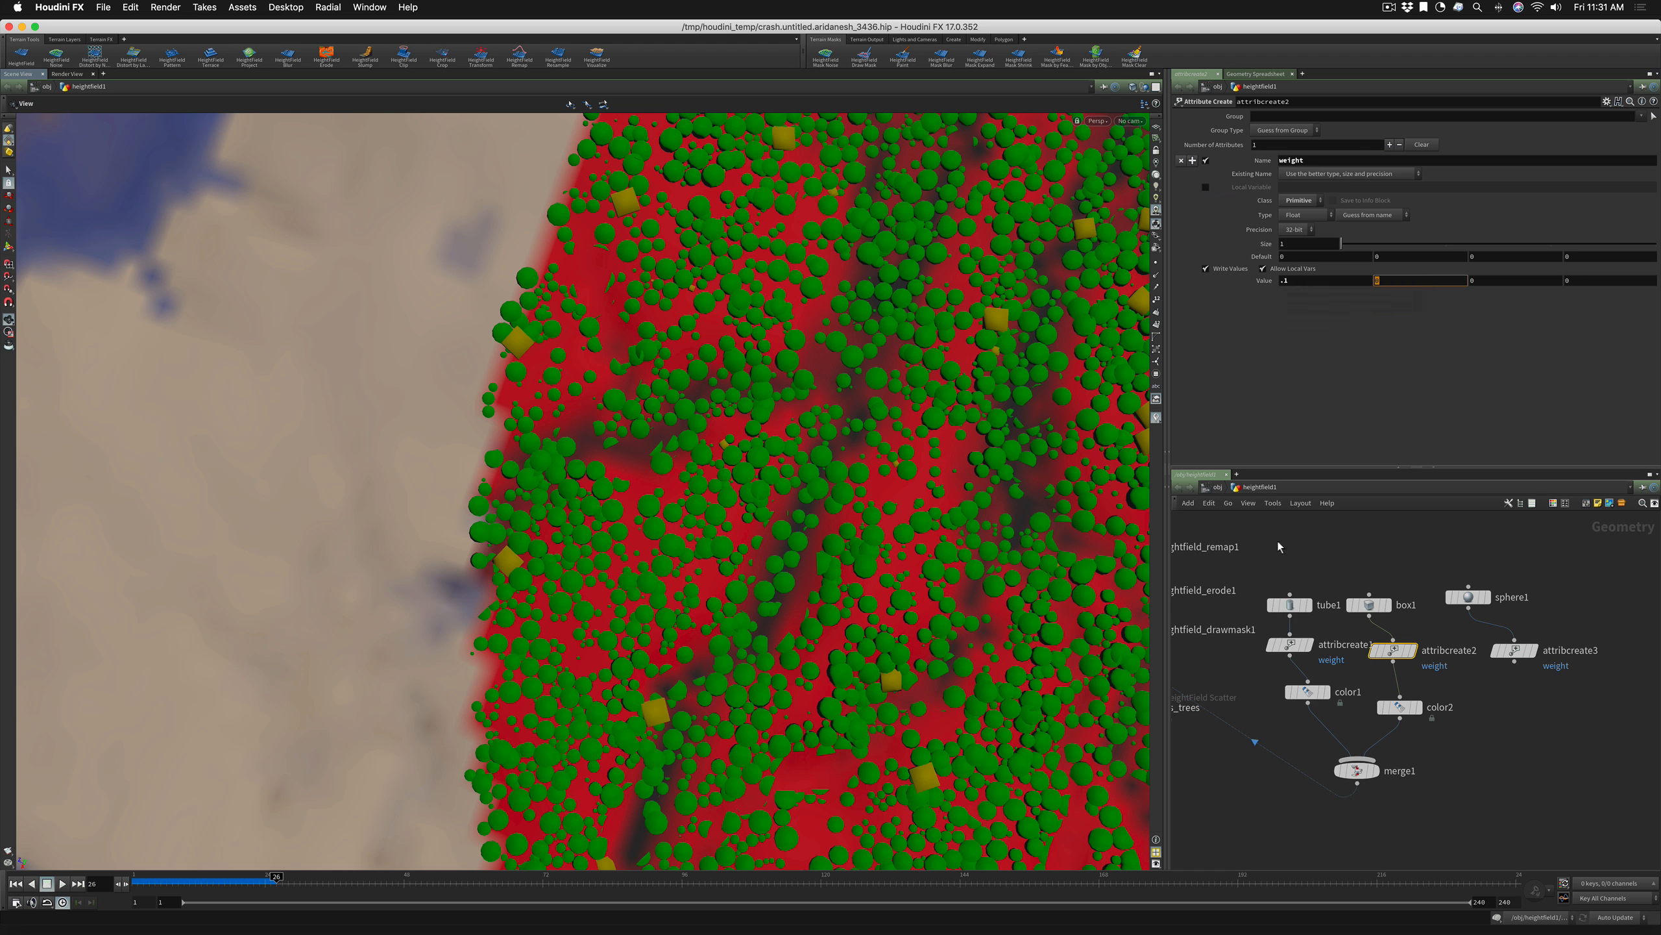
left_click(1290, 648)
type(".7")
key("Tab")
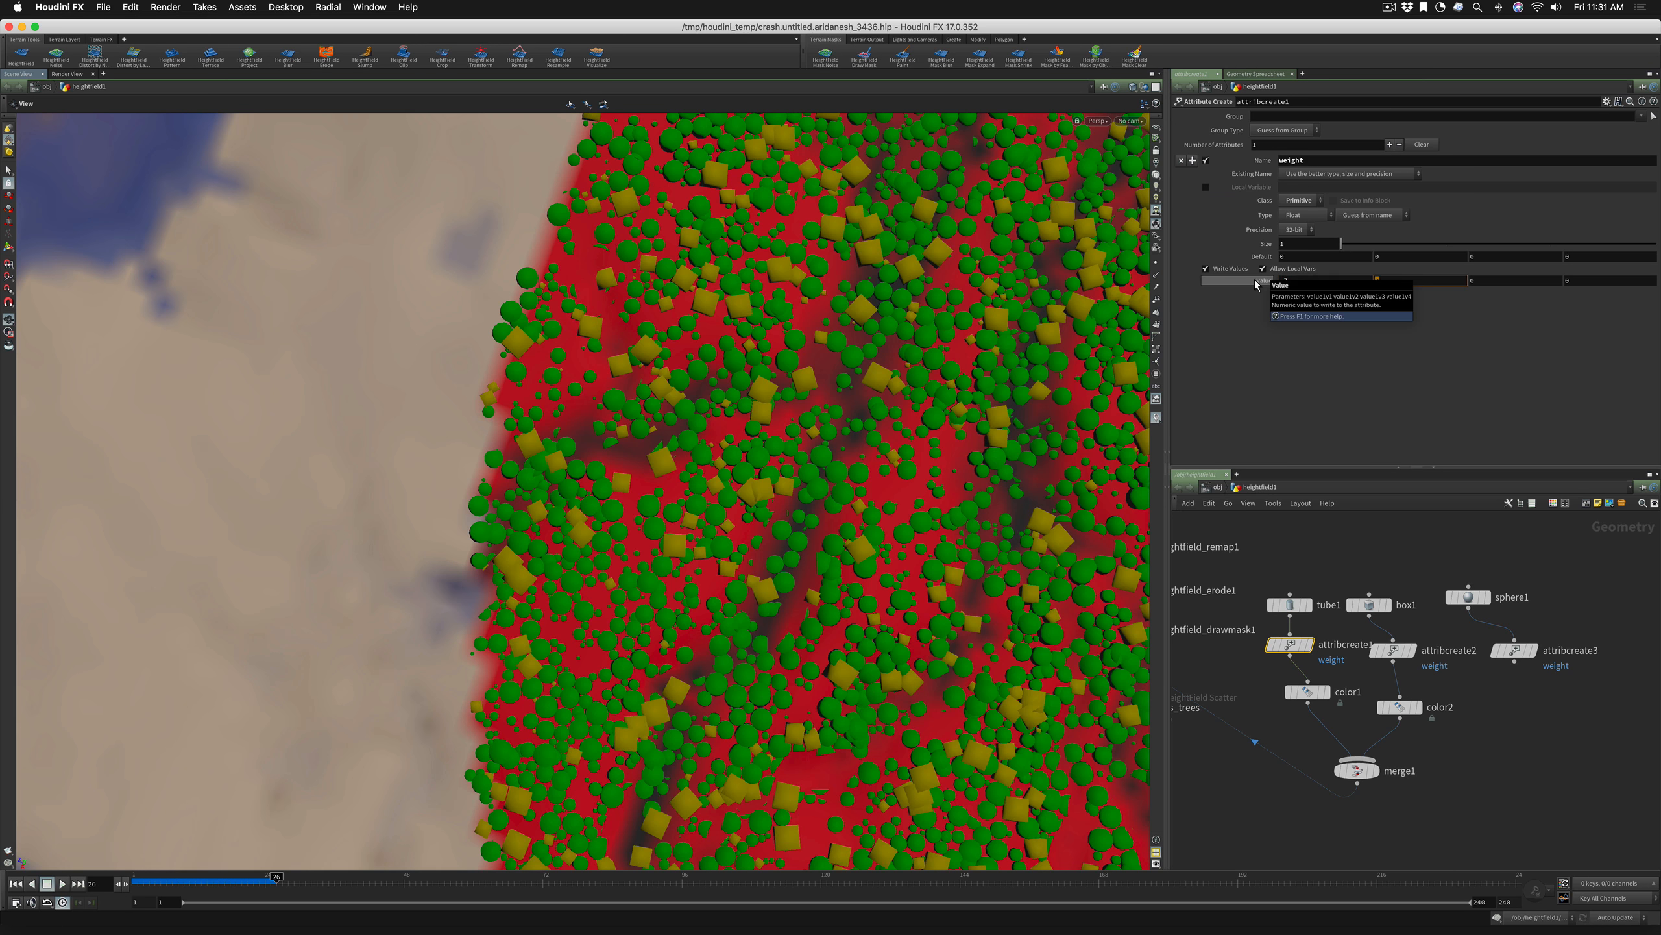
Set the weight value of attribcreate3 to .2
left_click(1516, 649)
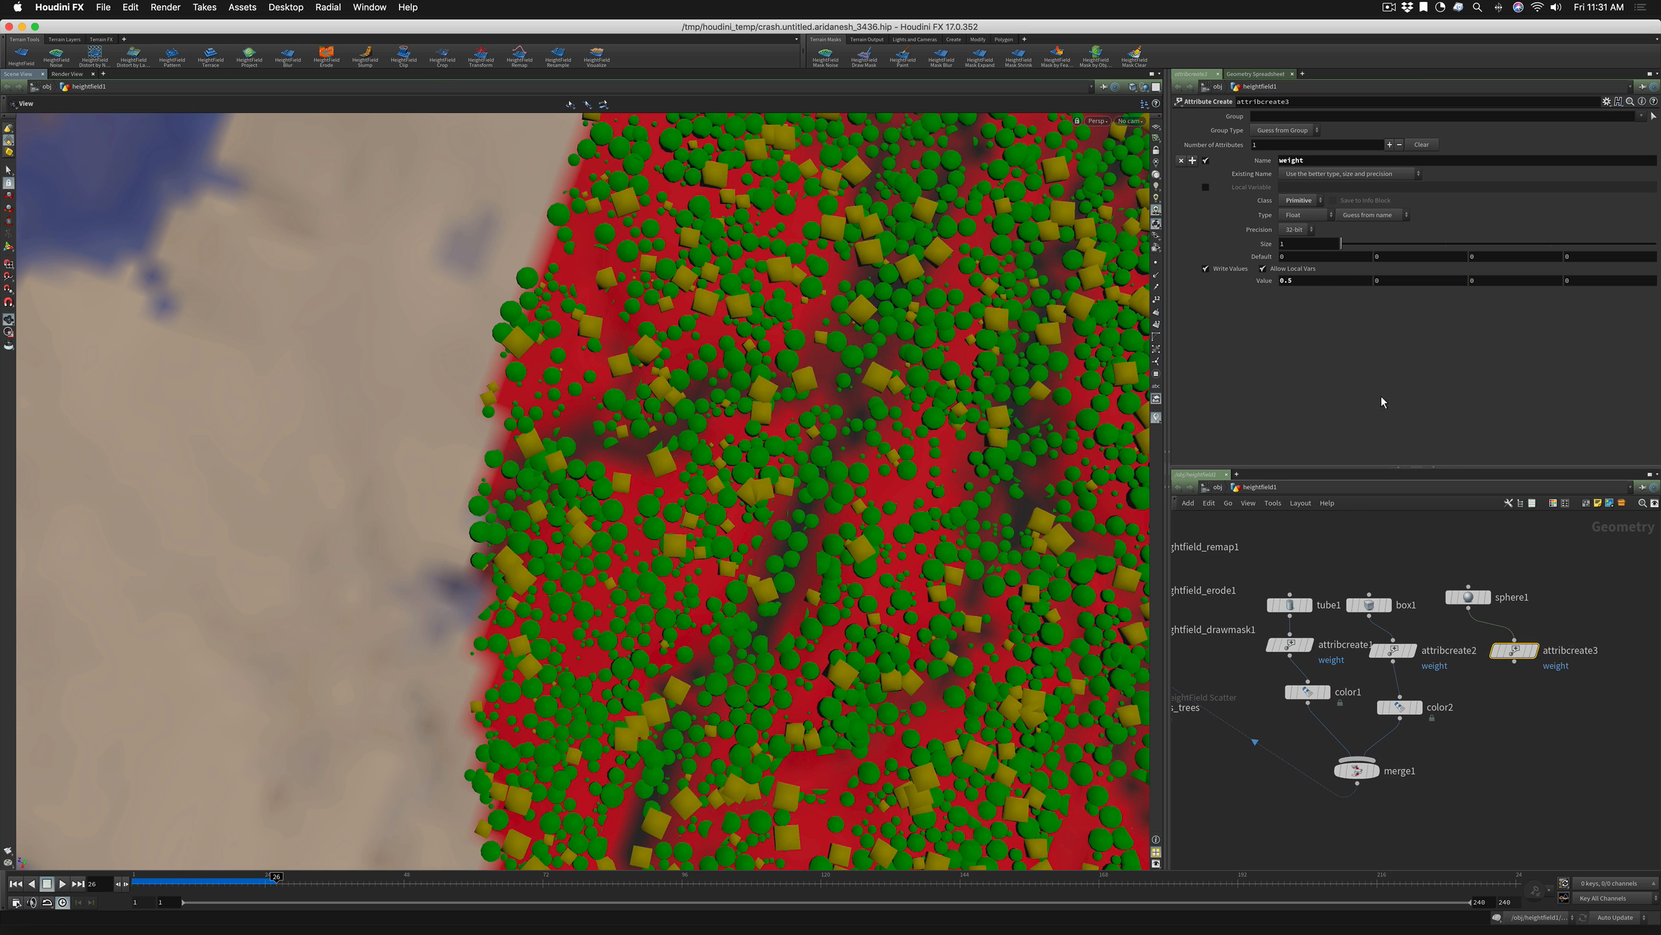
left_click(1299, 281)
type(".2")
key("Tab")
Duplicate color2 below attribcreate3 and wire the copy to attribcreate3's output
left_click(1515, 663)
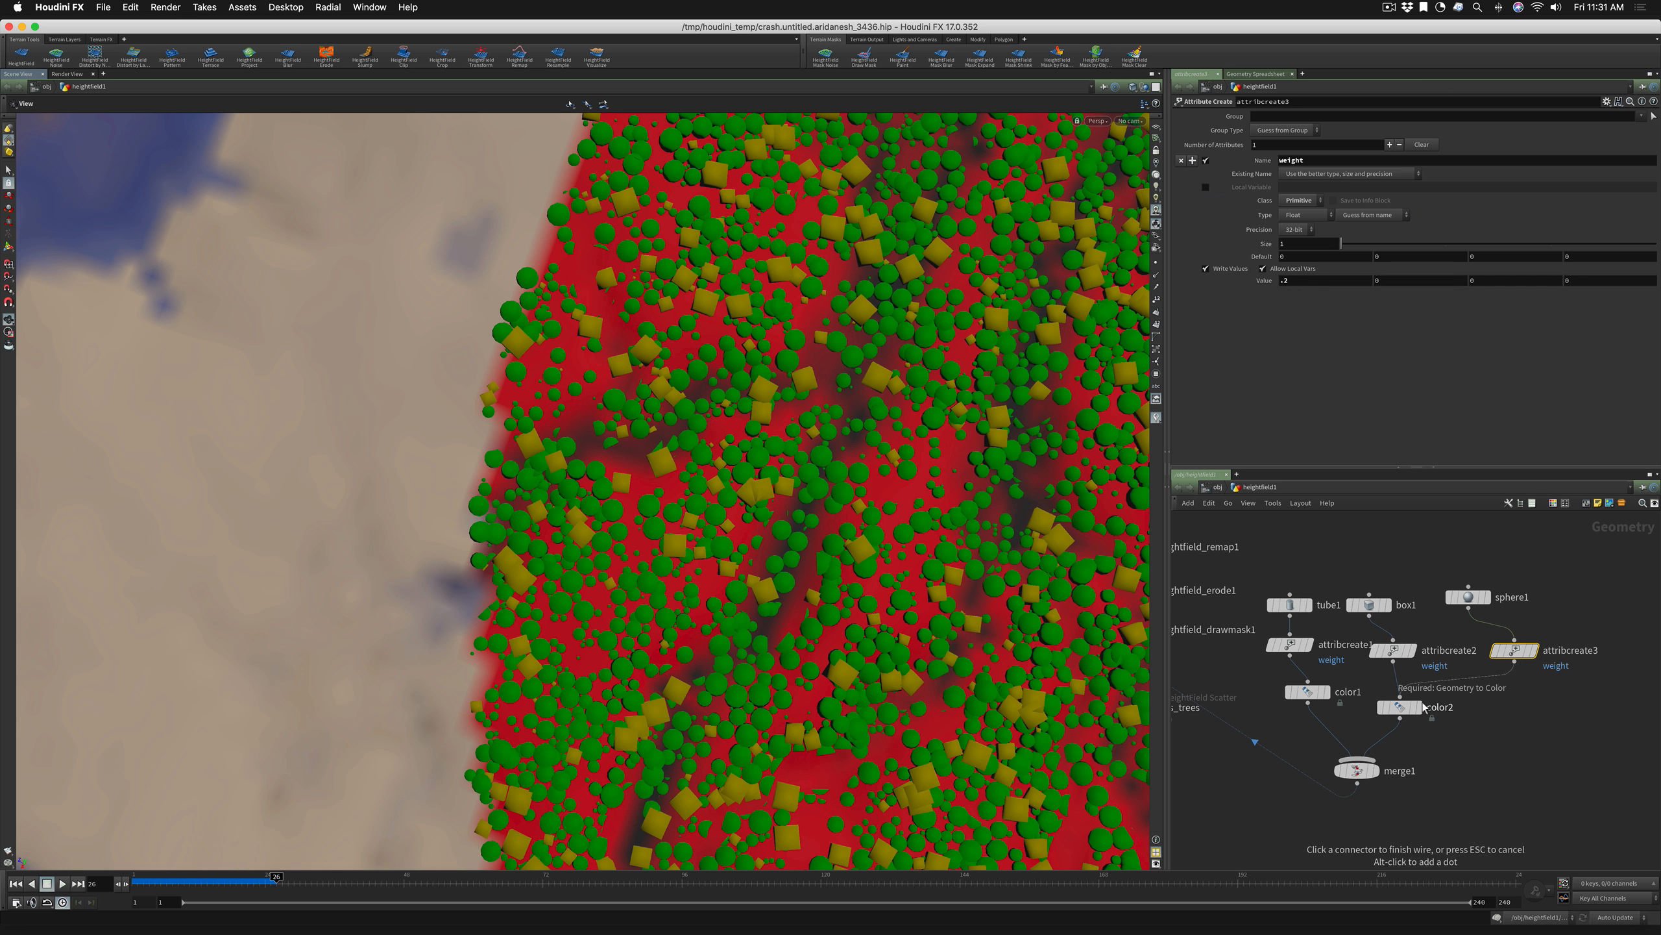
key("Escape")
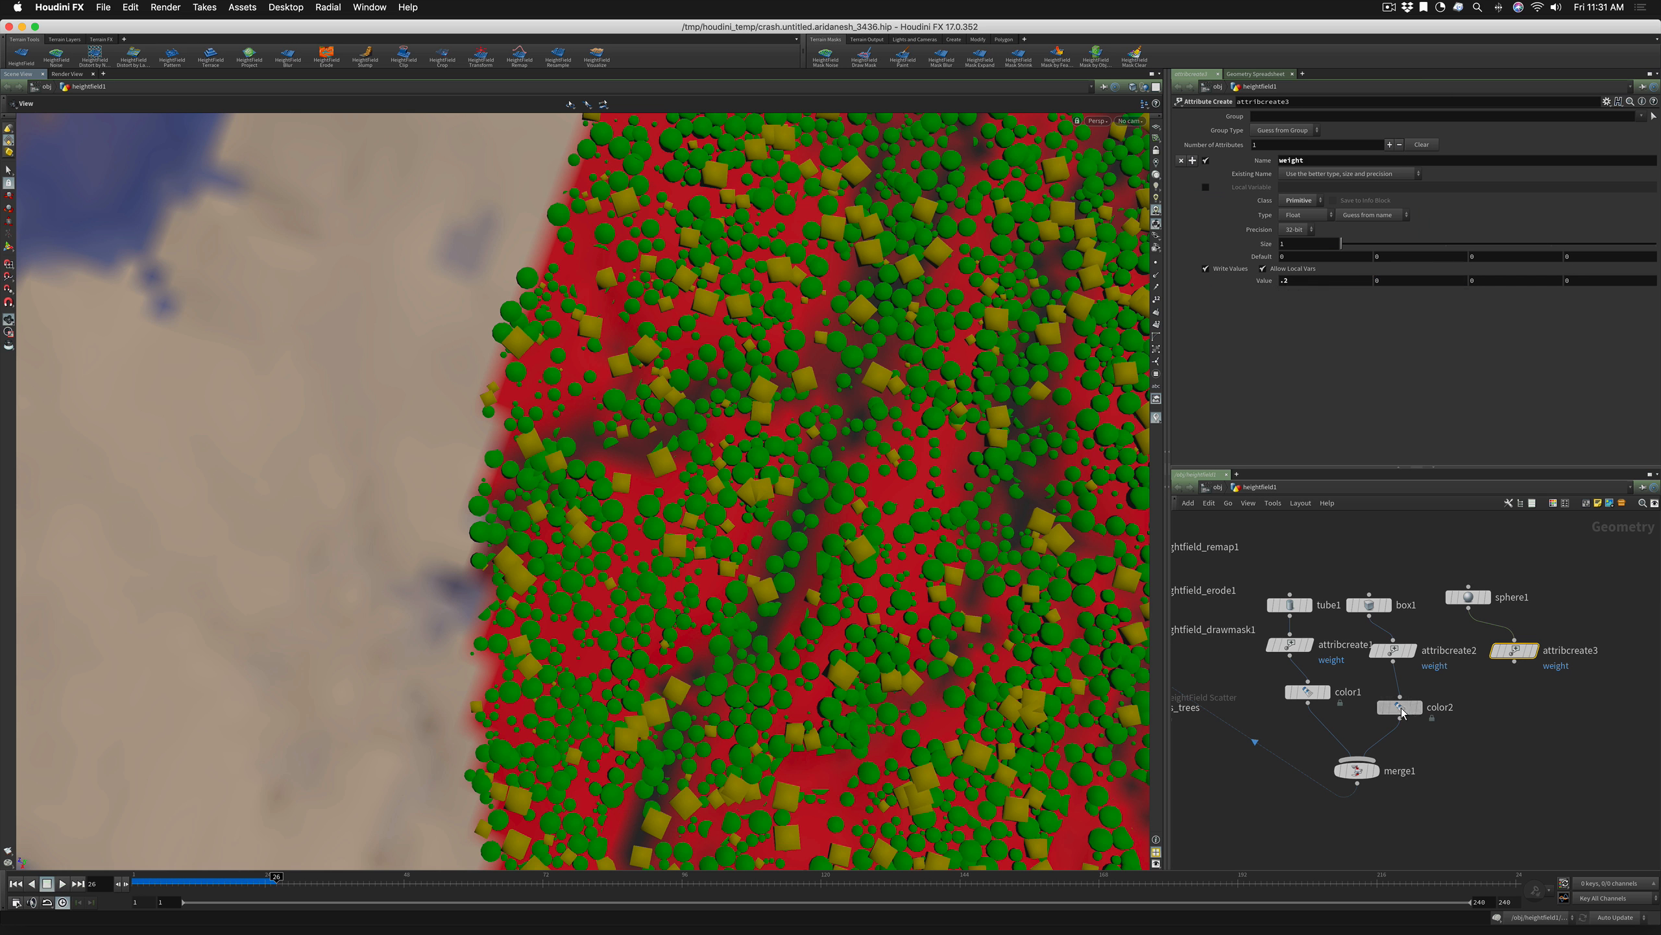
left_click_drag(1402, 708, 1514, 707, "alt")
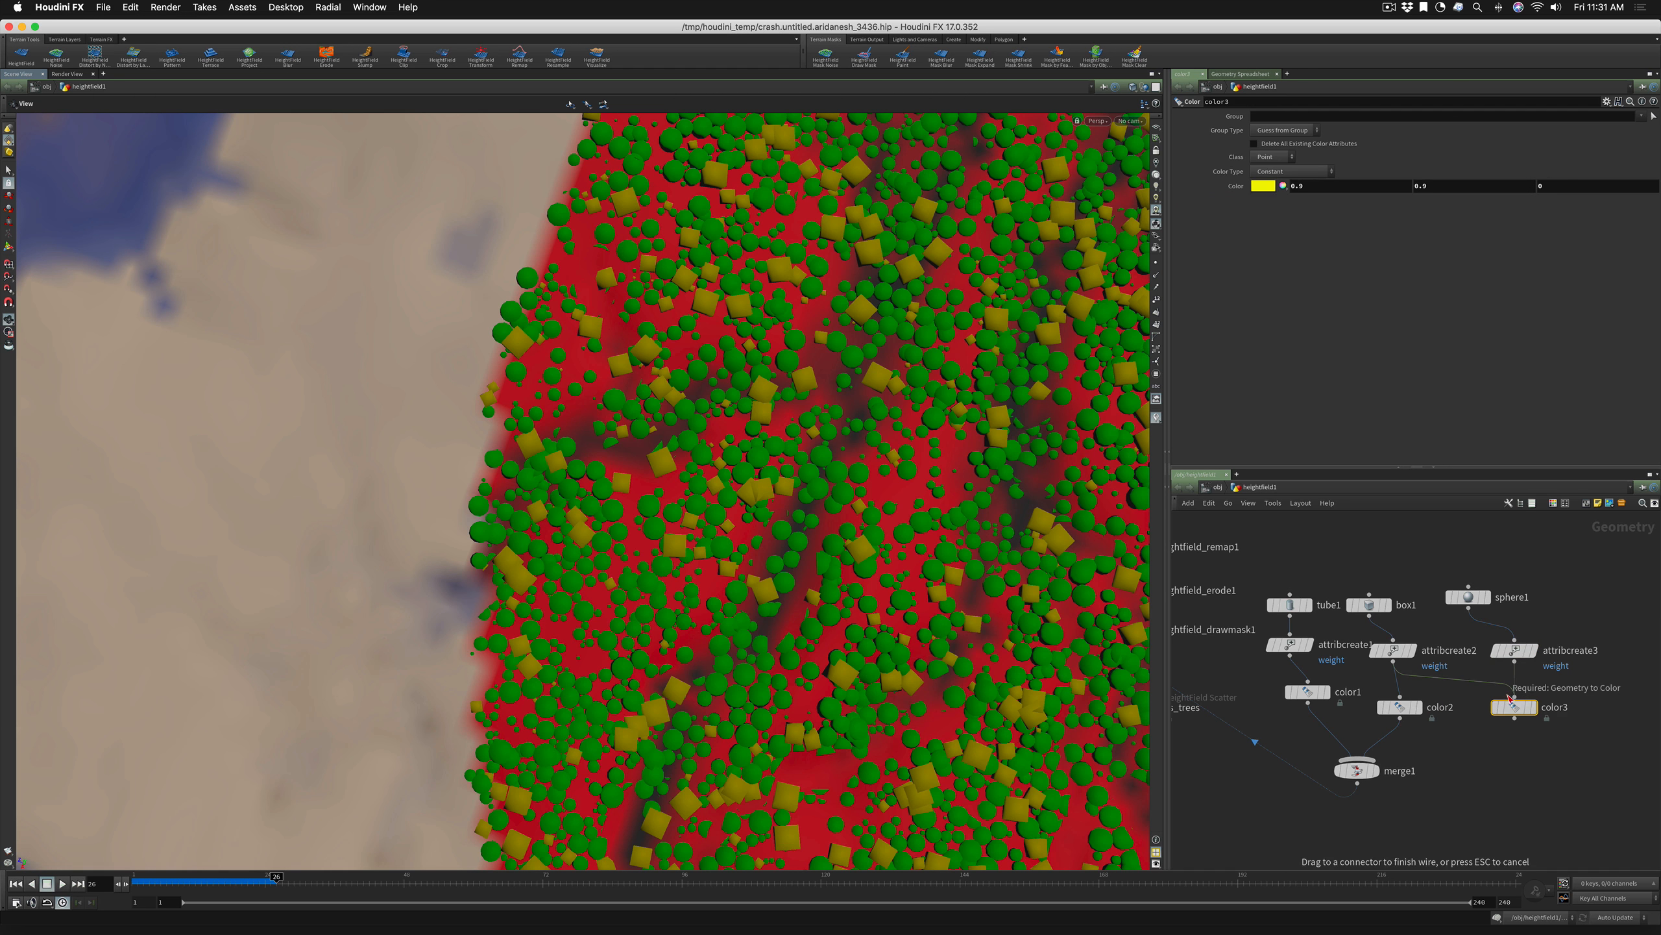
Set color3 to magenta (0.9, 0, 0.9) and connect its output to merge1
left_click(1283, 186)
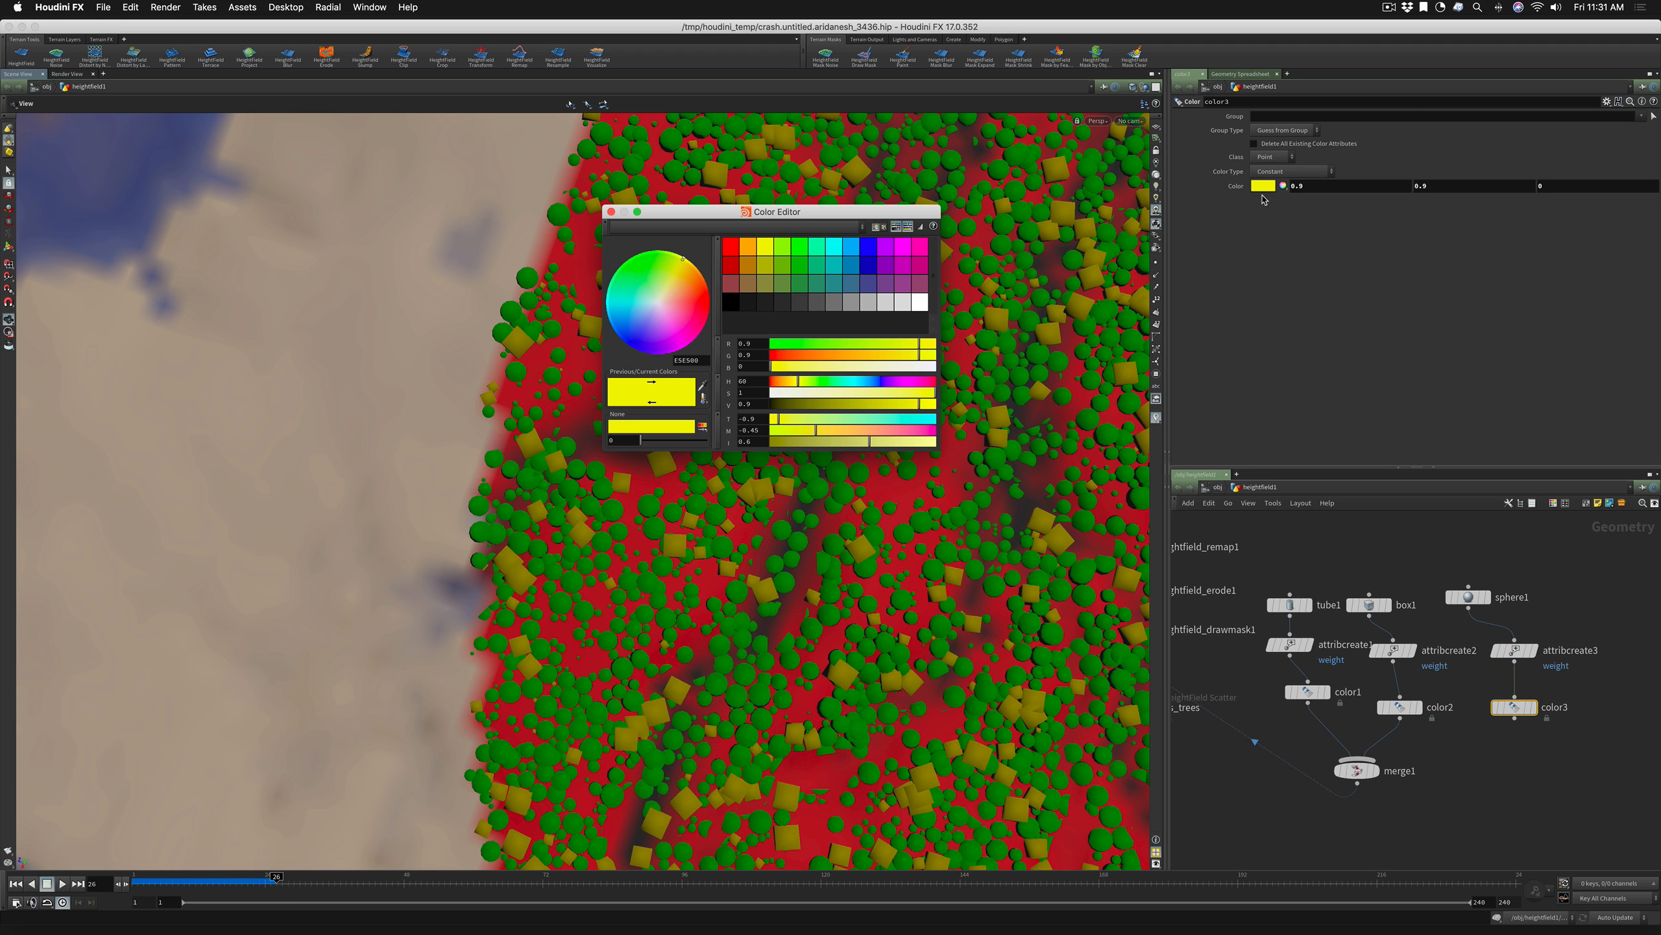
left_click(903, 259)
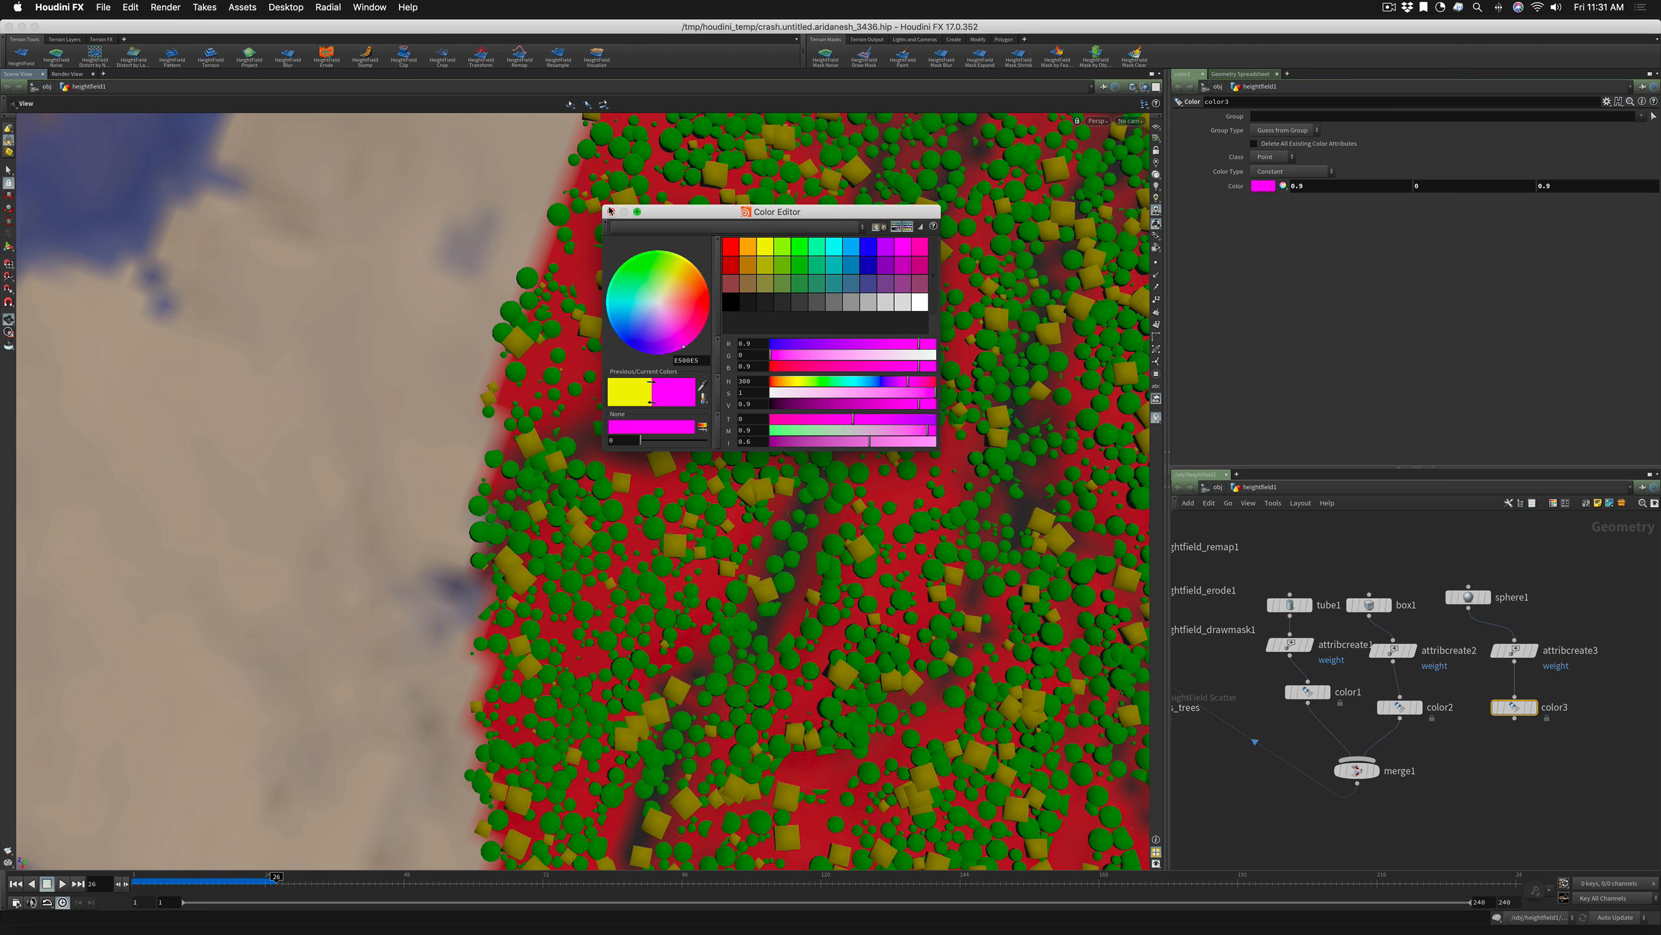
left_click(610, 212)
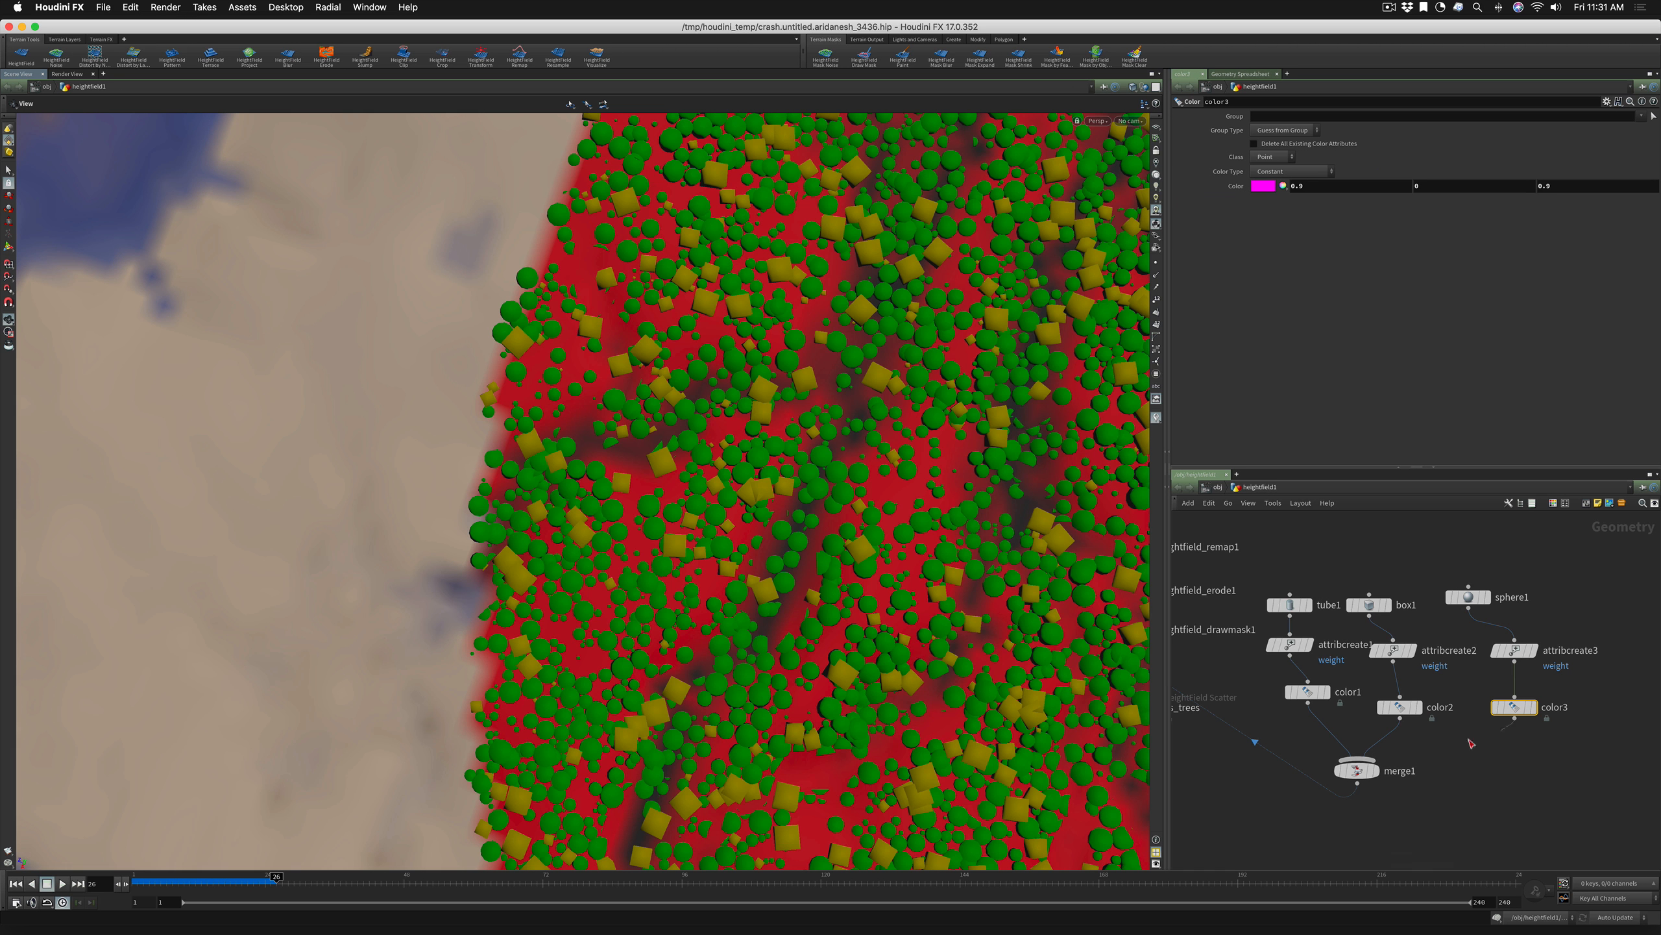
left_click_drag(1515, 718, 1360, 771)
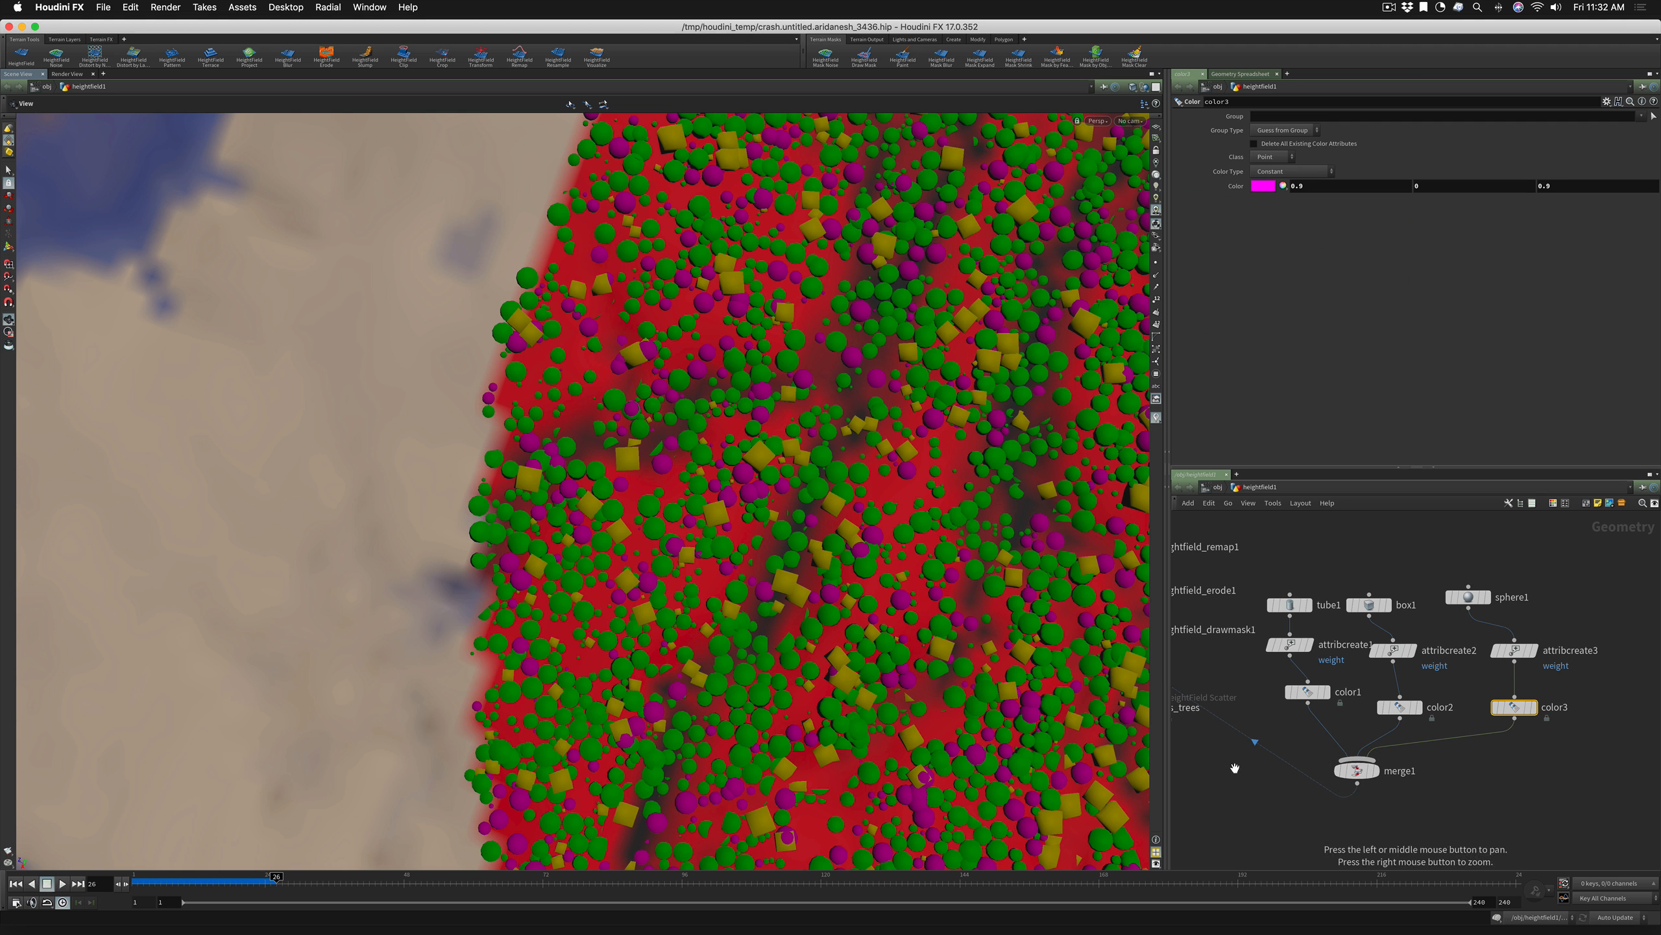
Open the geometry spreadsheet of hs_trees in its own window and examine its point attributes through the tag and variant columns
left_click_drag(1235, 769, 1463, 761, "alt")
left_click(1367, 700)
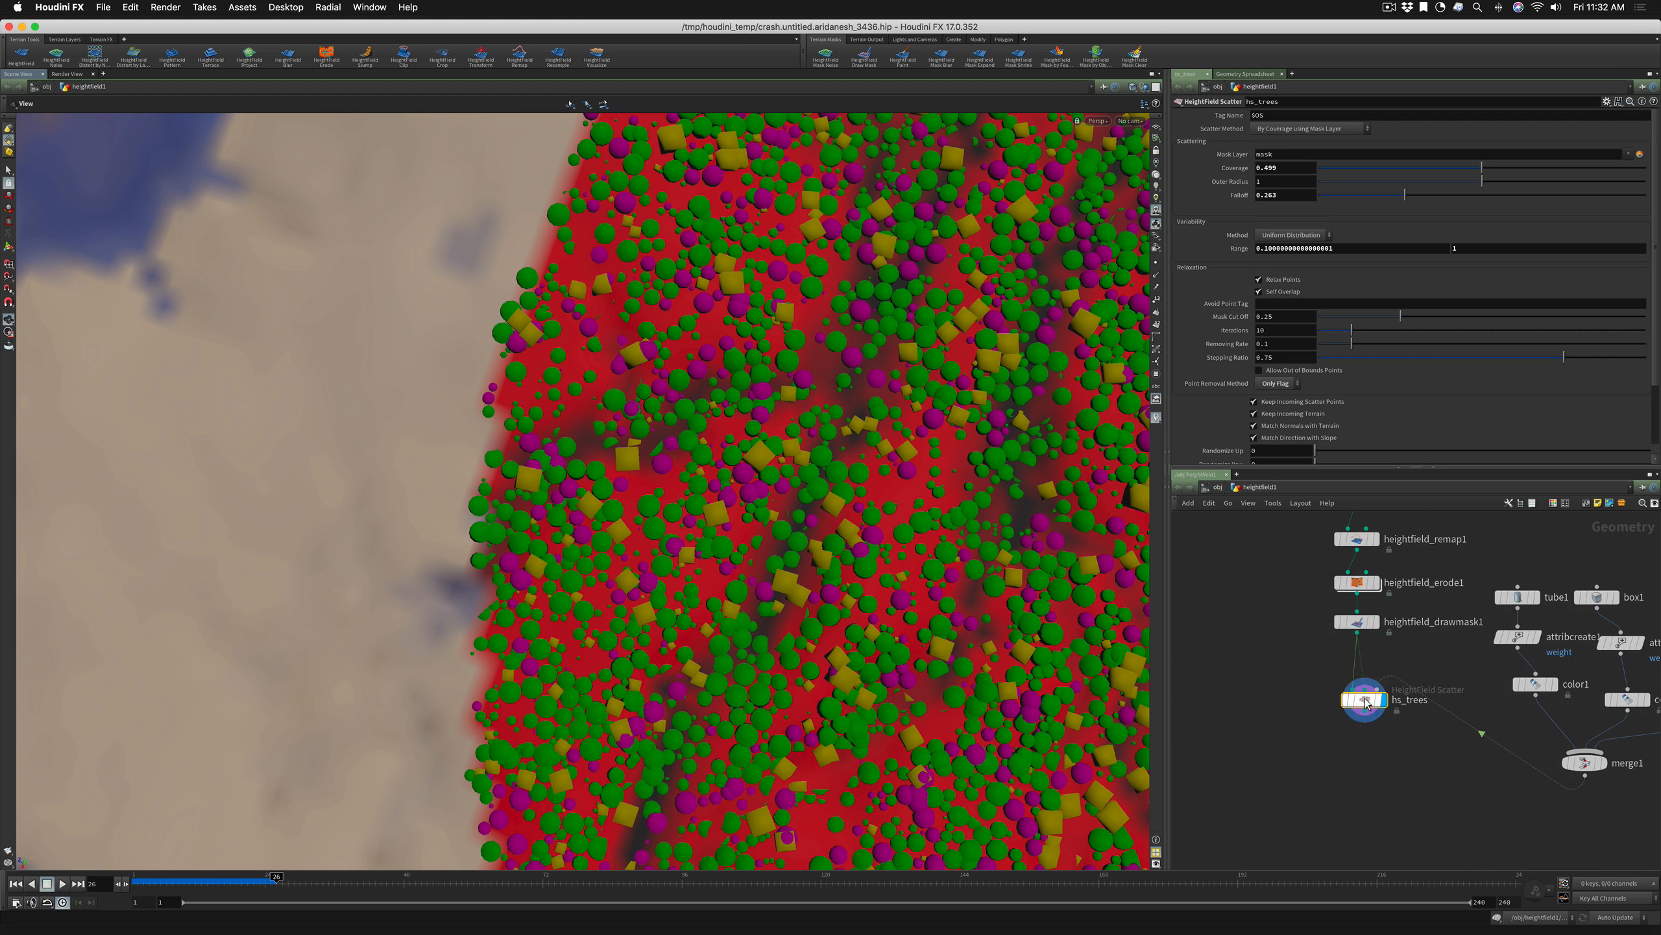
right_click(1366, 699)
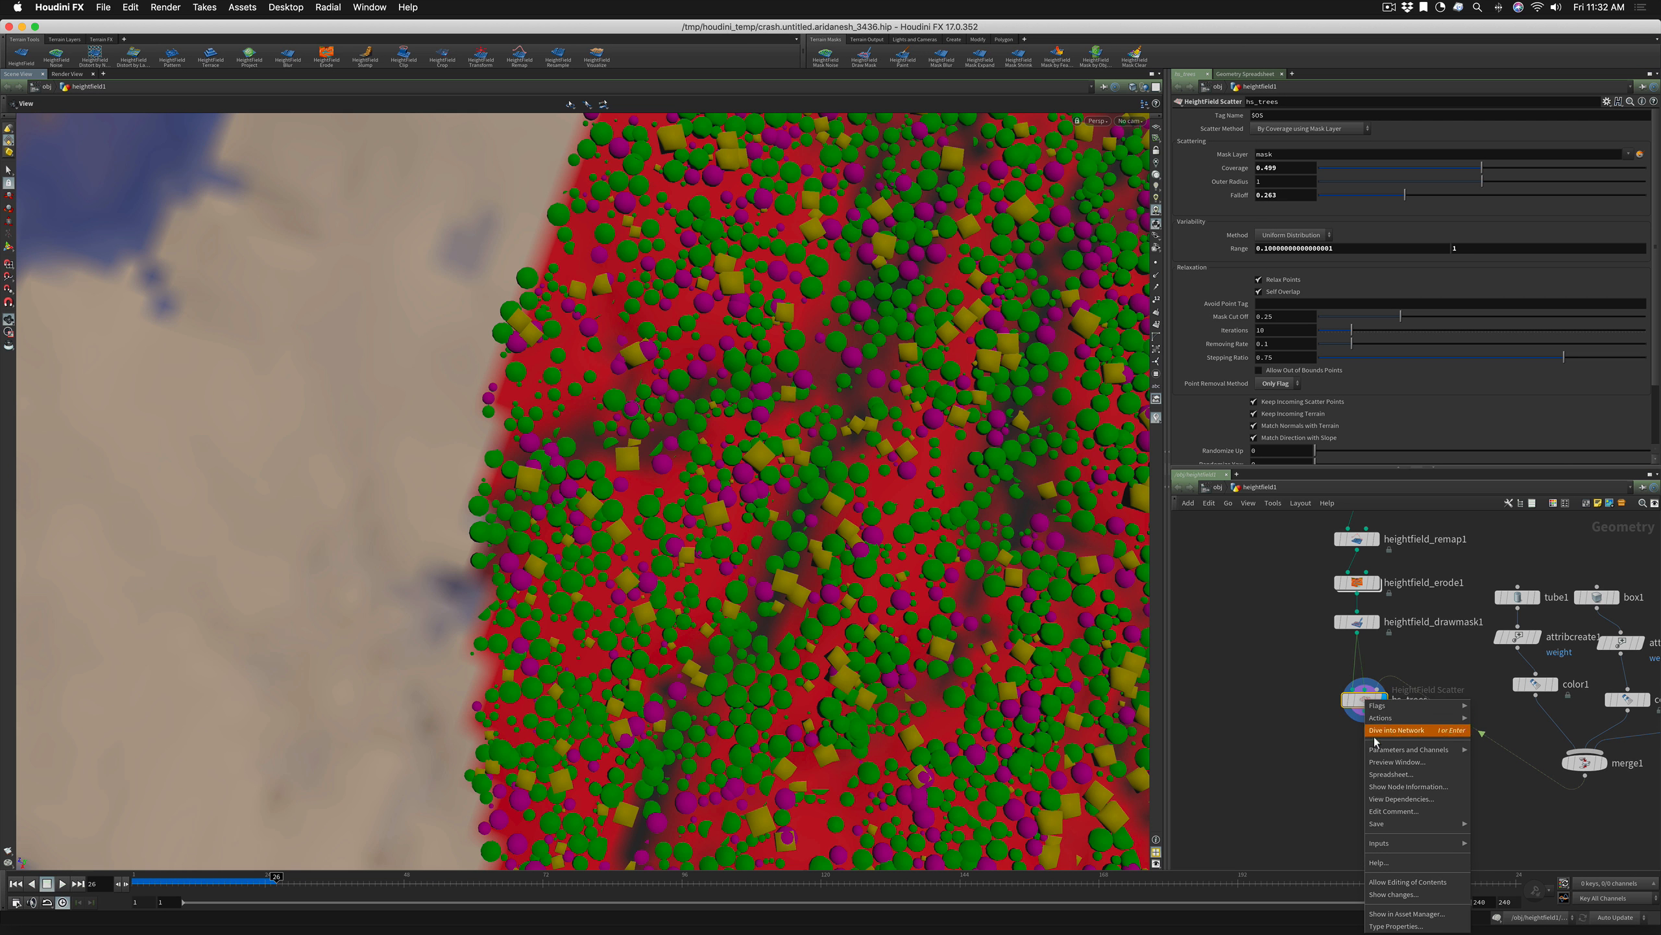
left_click(1384, 773)
left_click_drag(1353, 682, 682, 390)
left_click_drag(901, 579, 1425, 616)
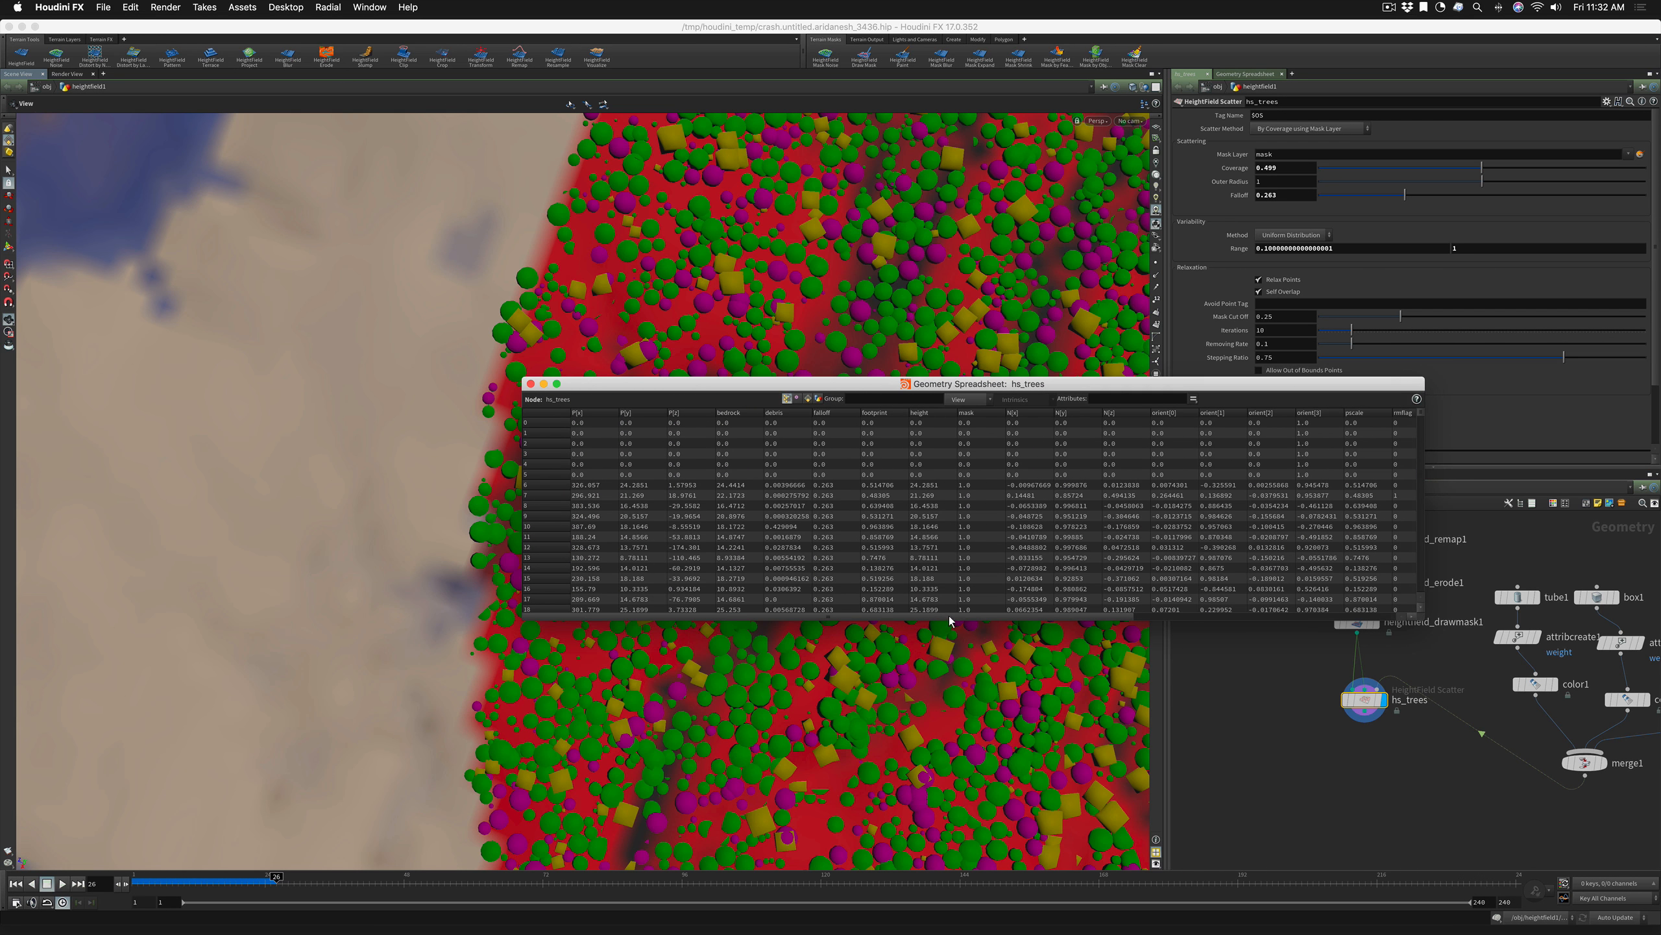
left_click_drag(949, 617, 1224, 638)
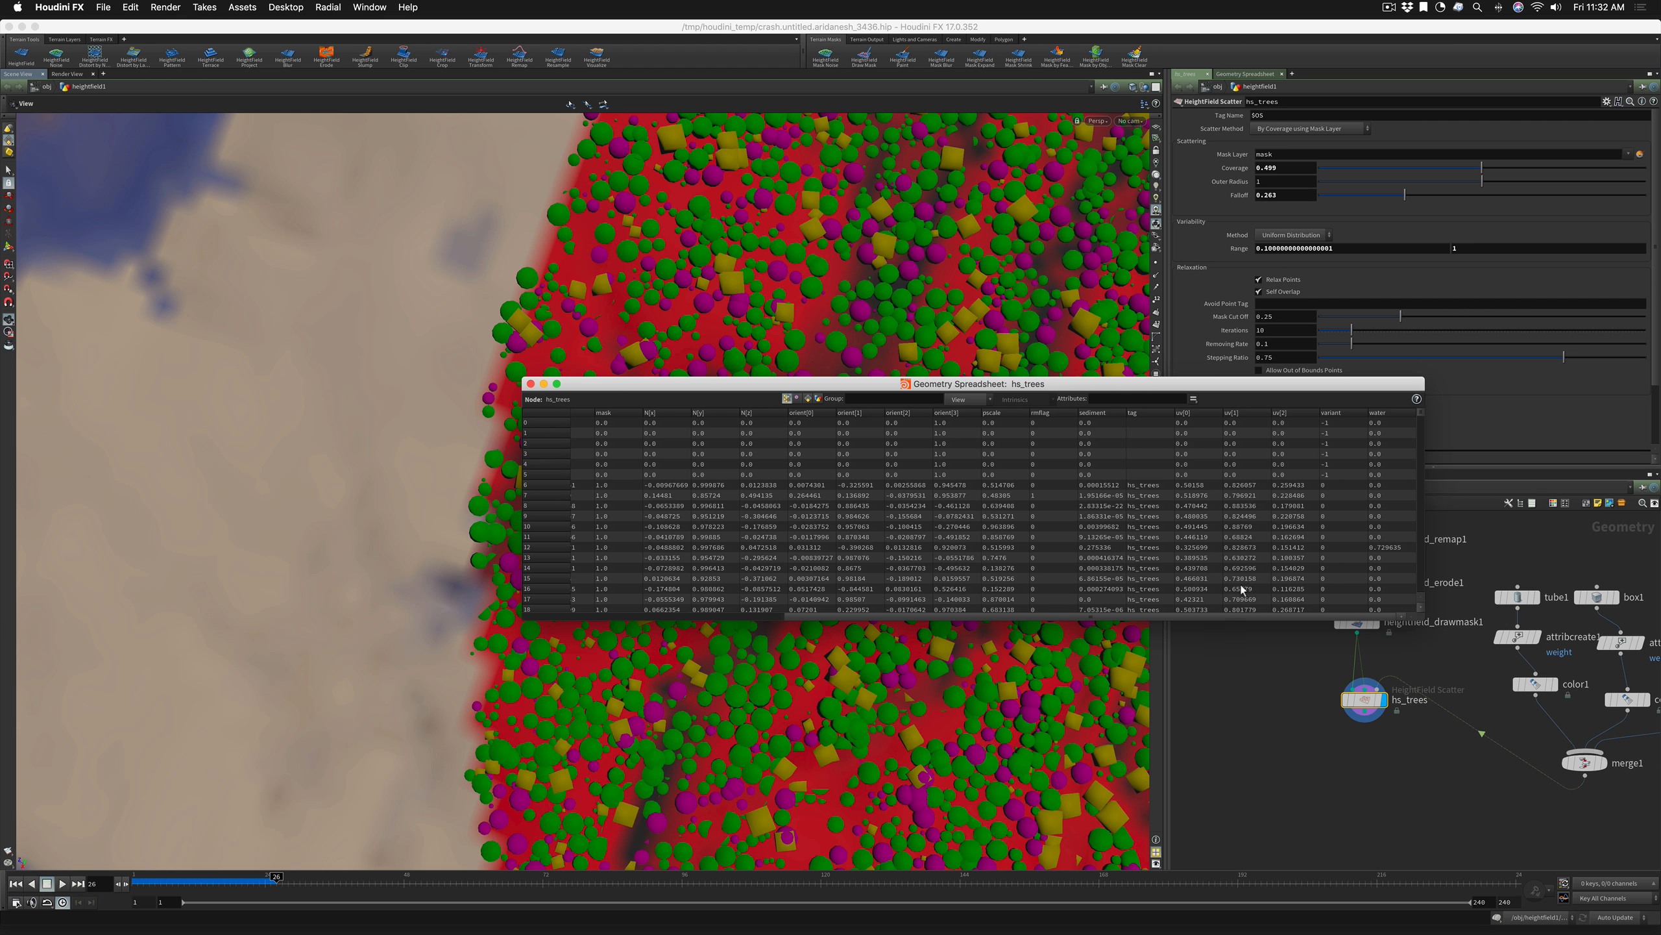
scroll(1419, 492, "down", 2)
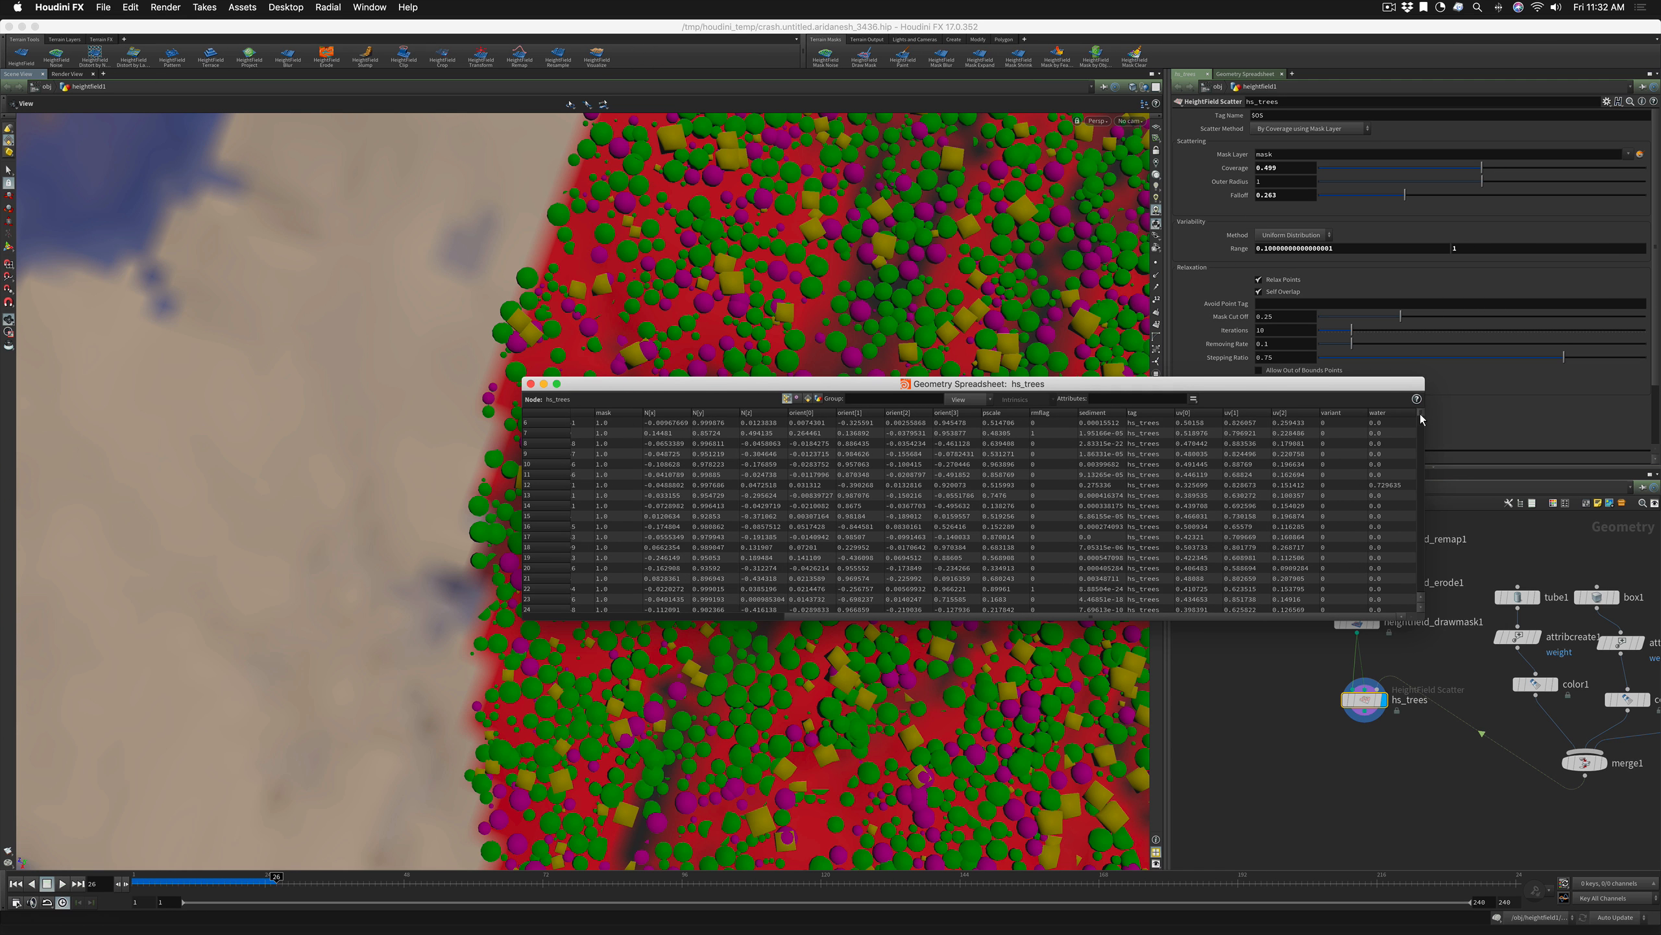
left_click_drag(1420, 413, 1304, 437)
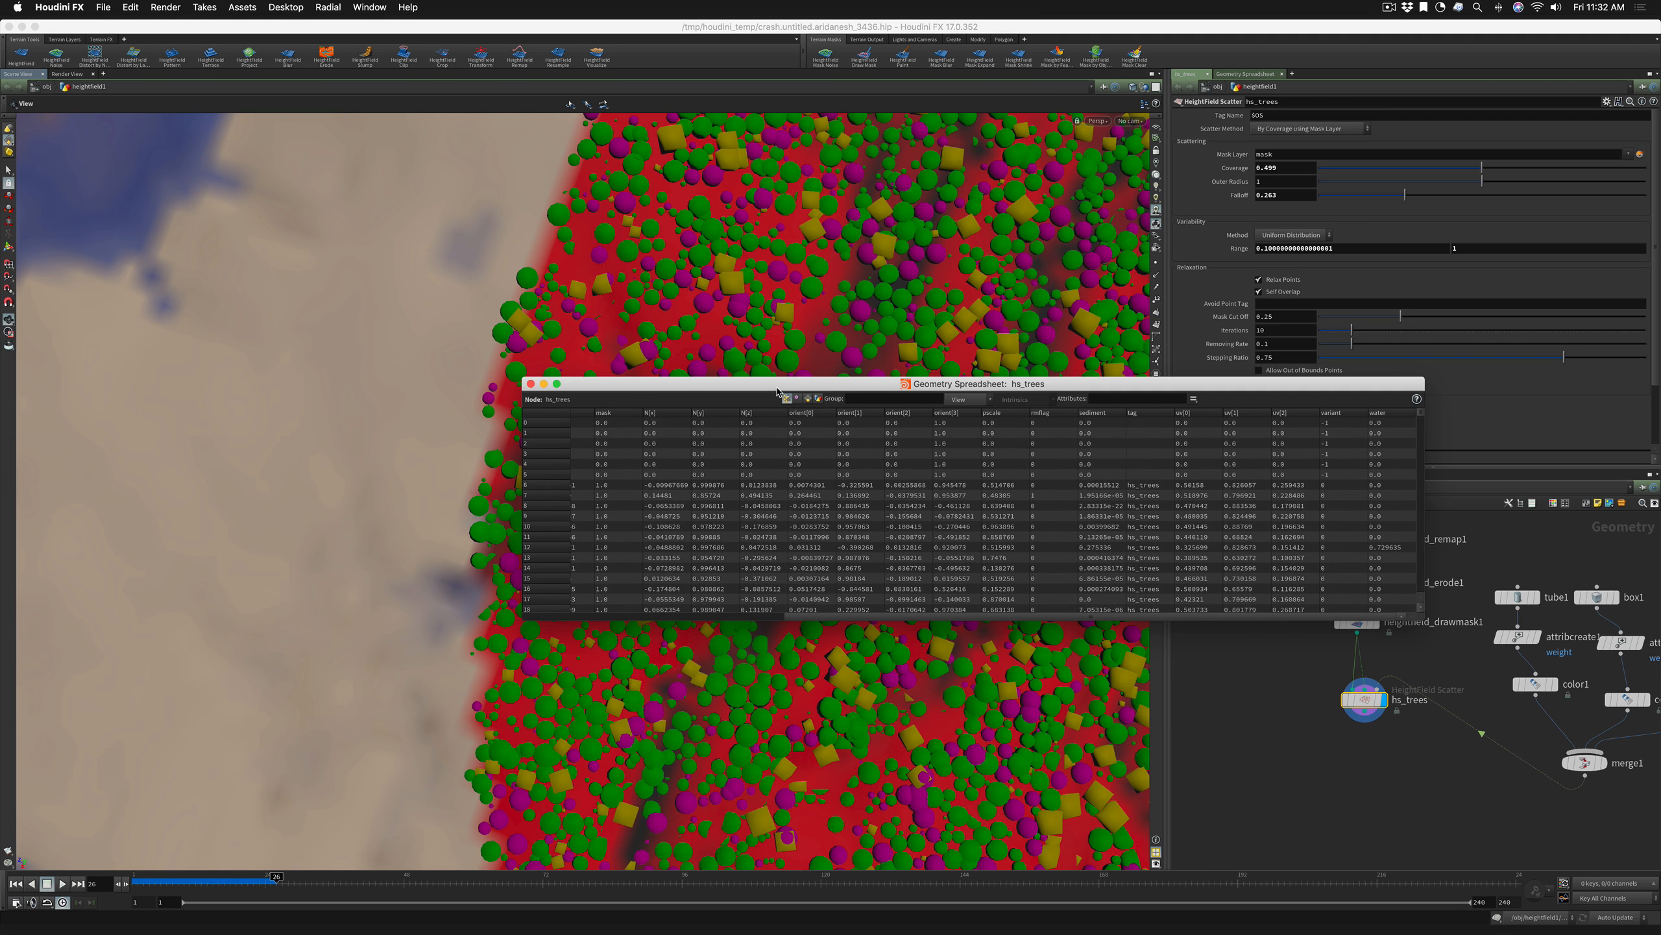
Move the spreadsheet window aside and compare the variant values of the scattered points throughout the point list
left_click_drag(778, 388, 453, 357)
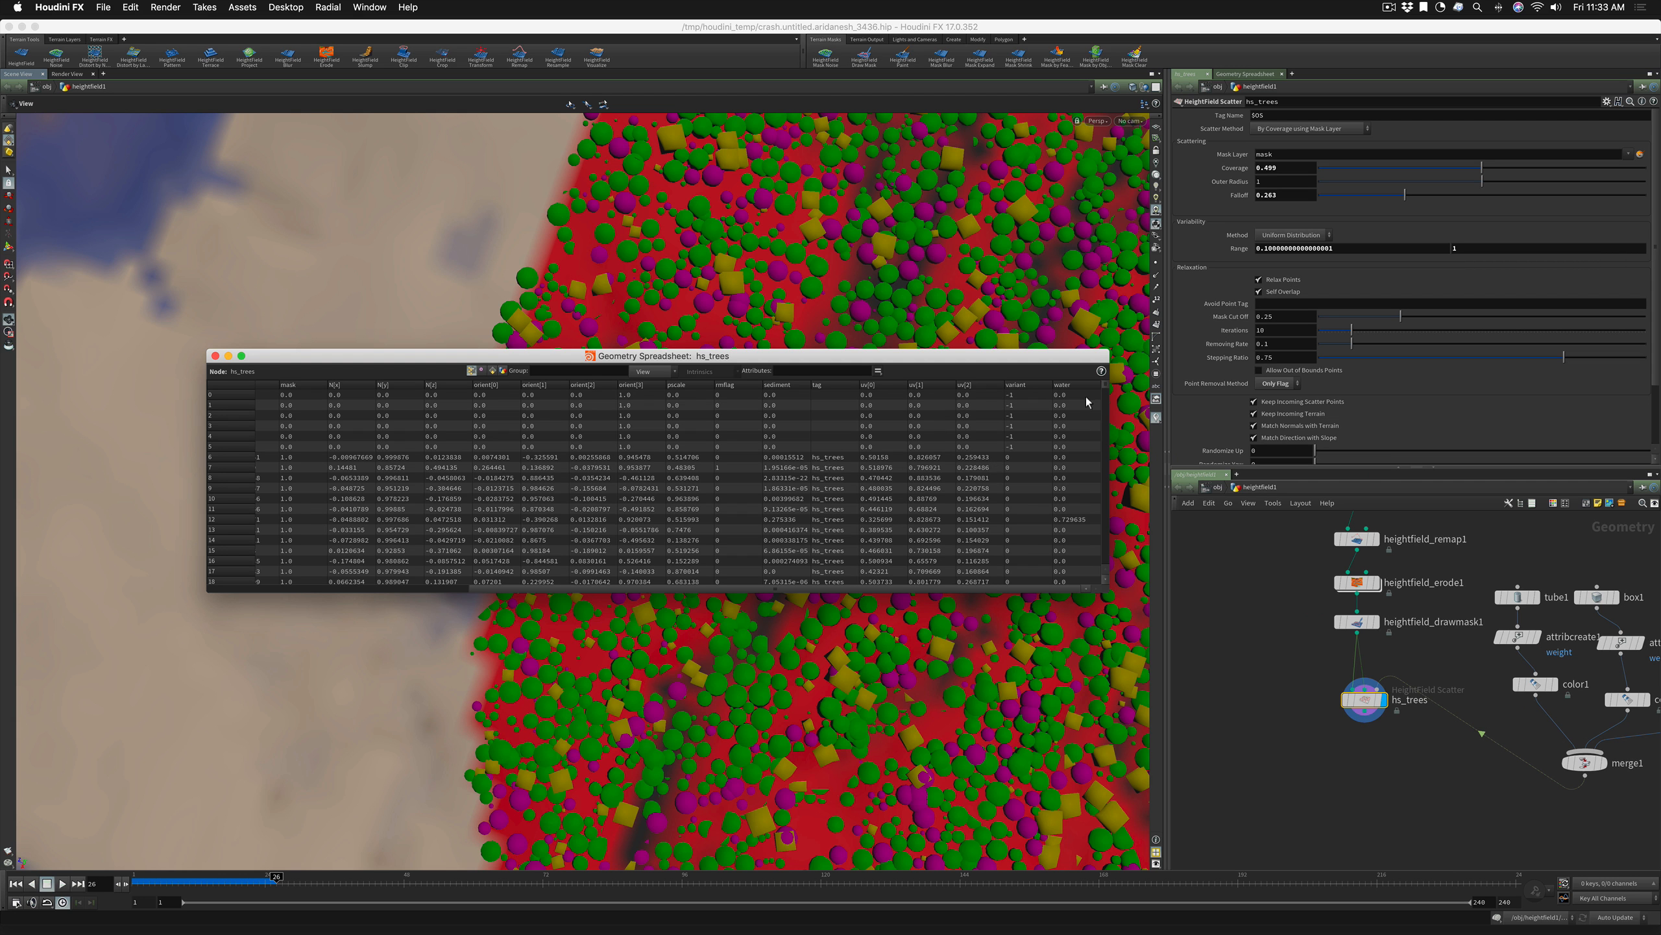
left_click_drag(1104, 385, 1105, 388)
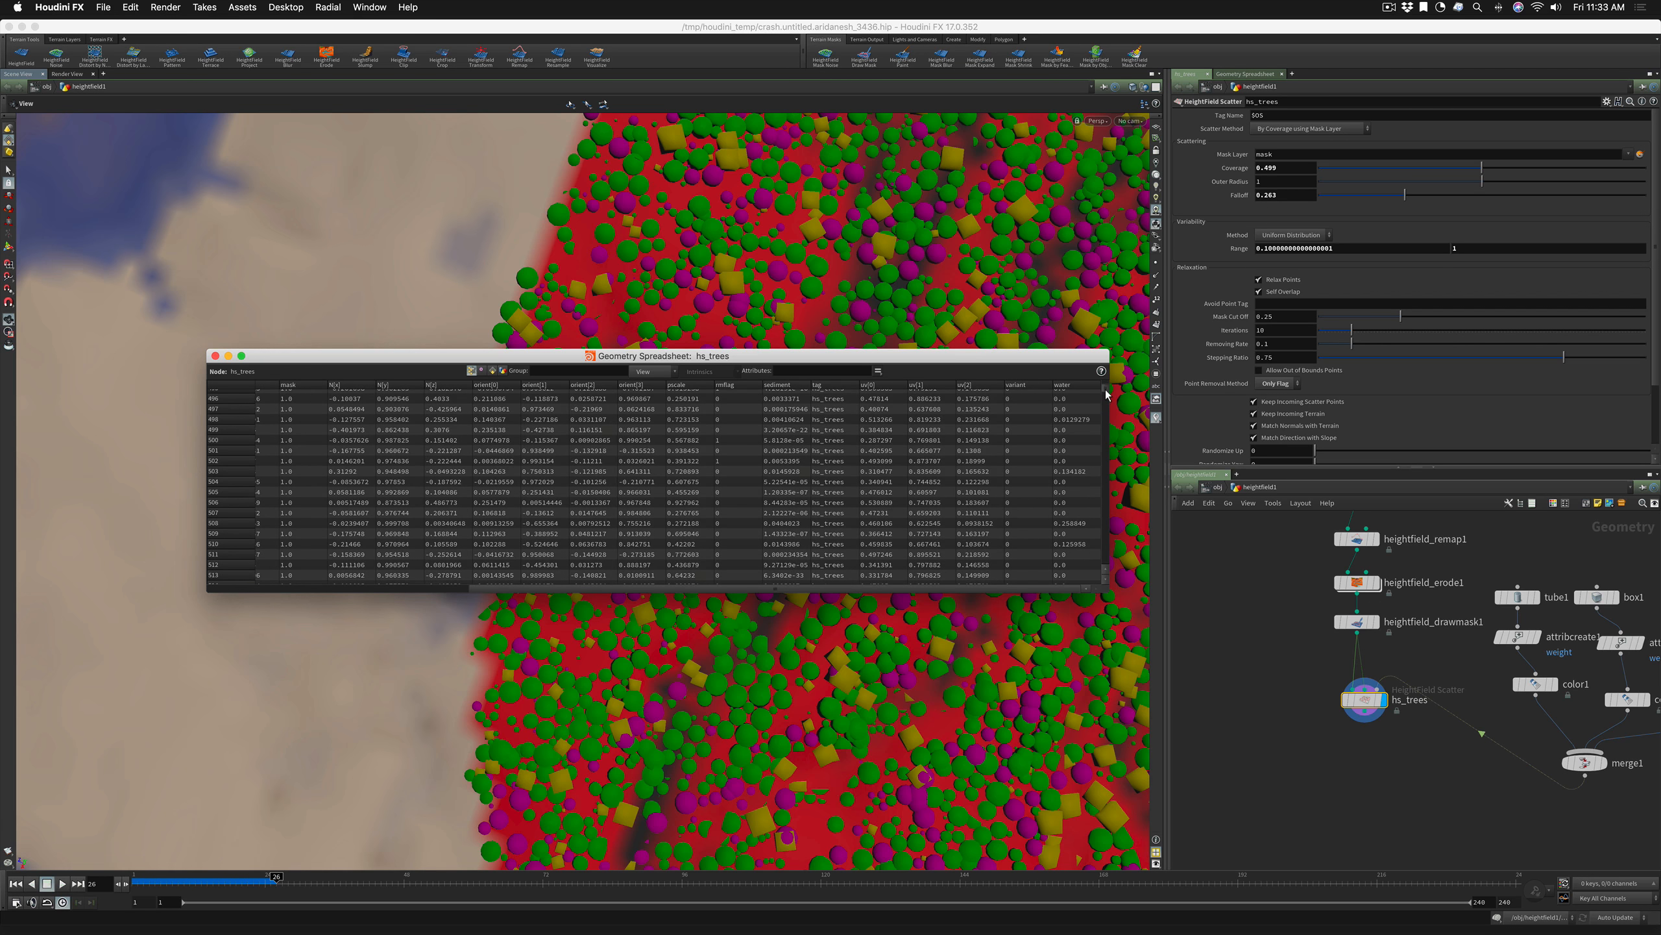
left_click_drag(1106, 392, 1115, 522)
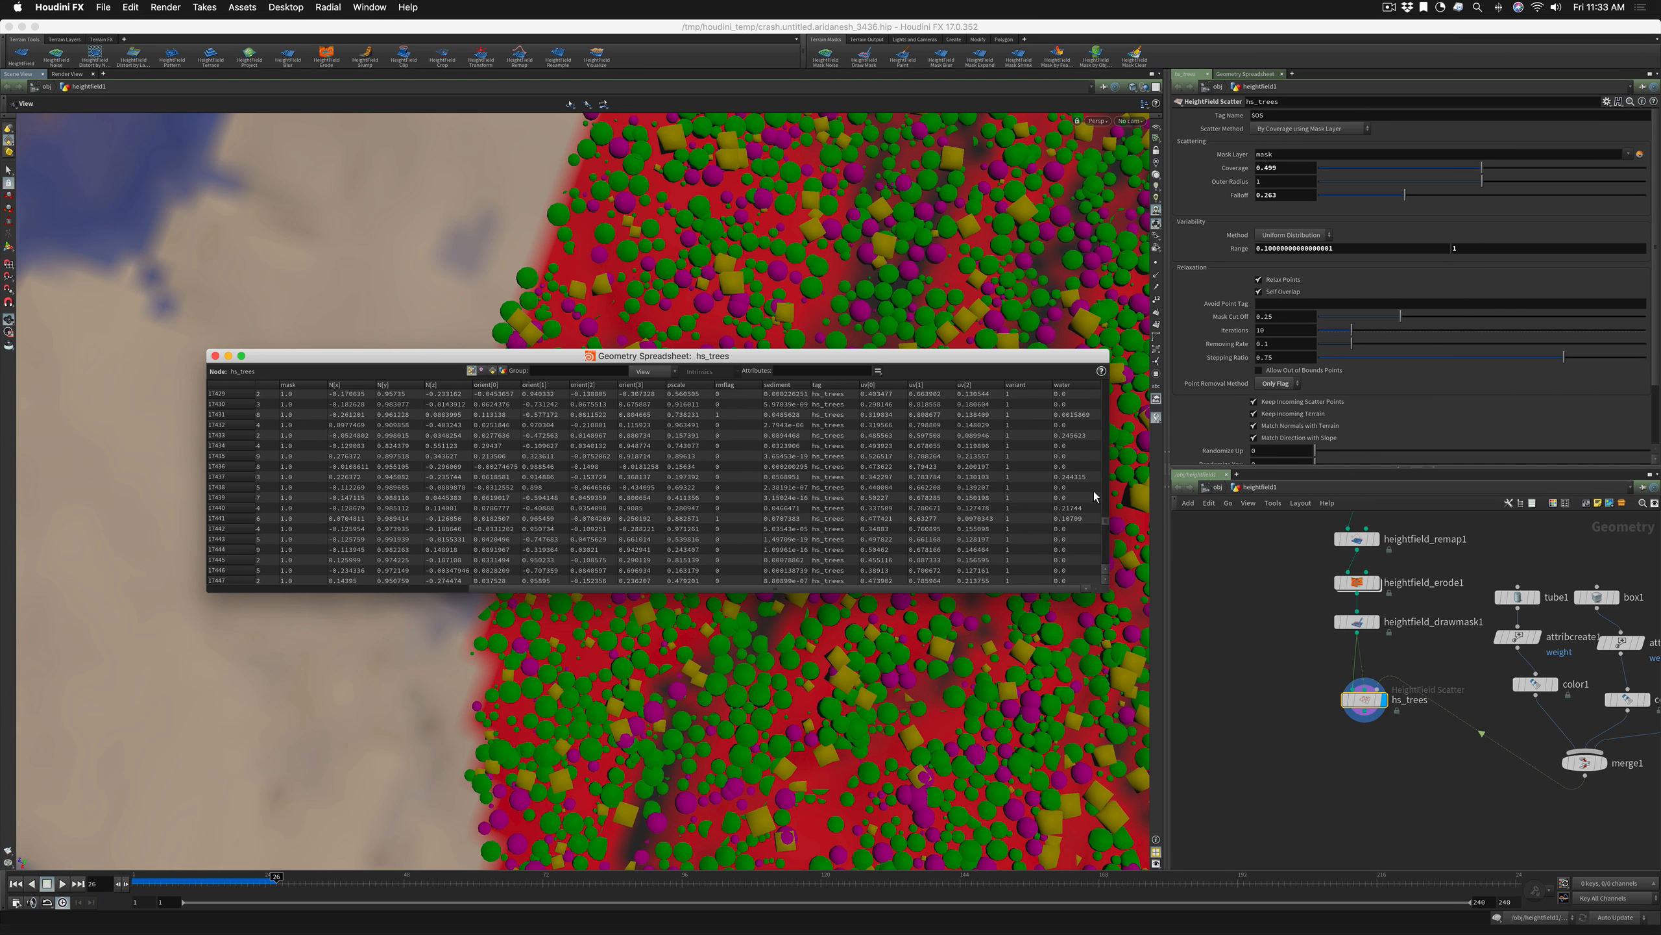
left_click_drag(1110, 524, 1103, 554)
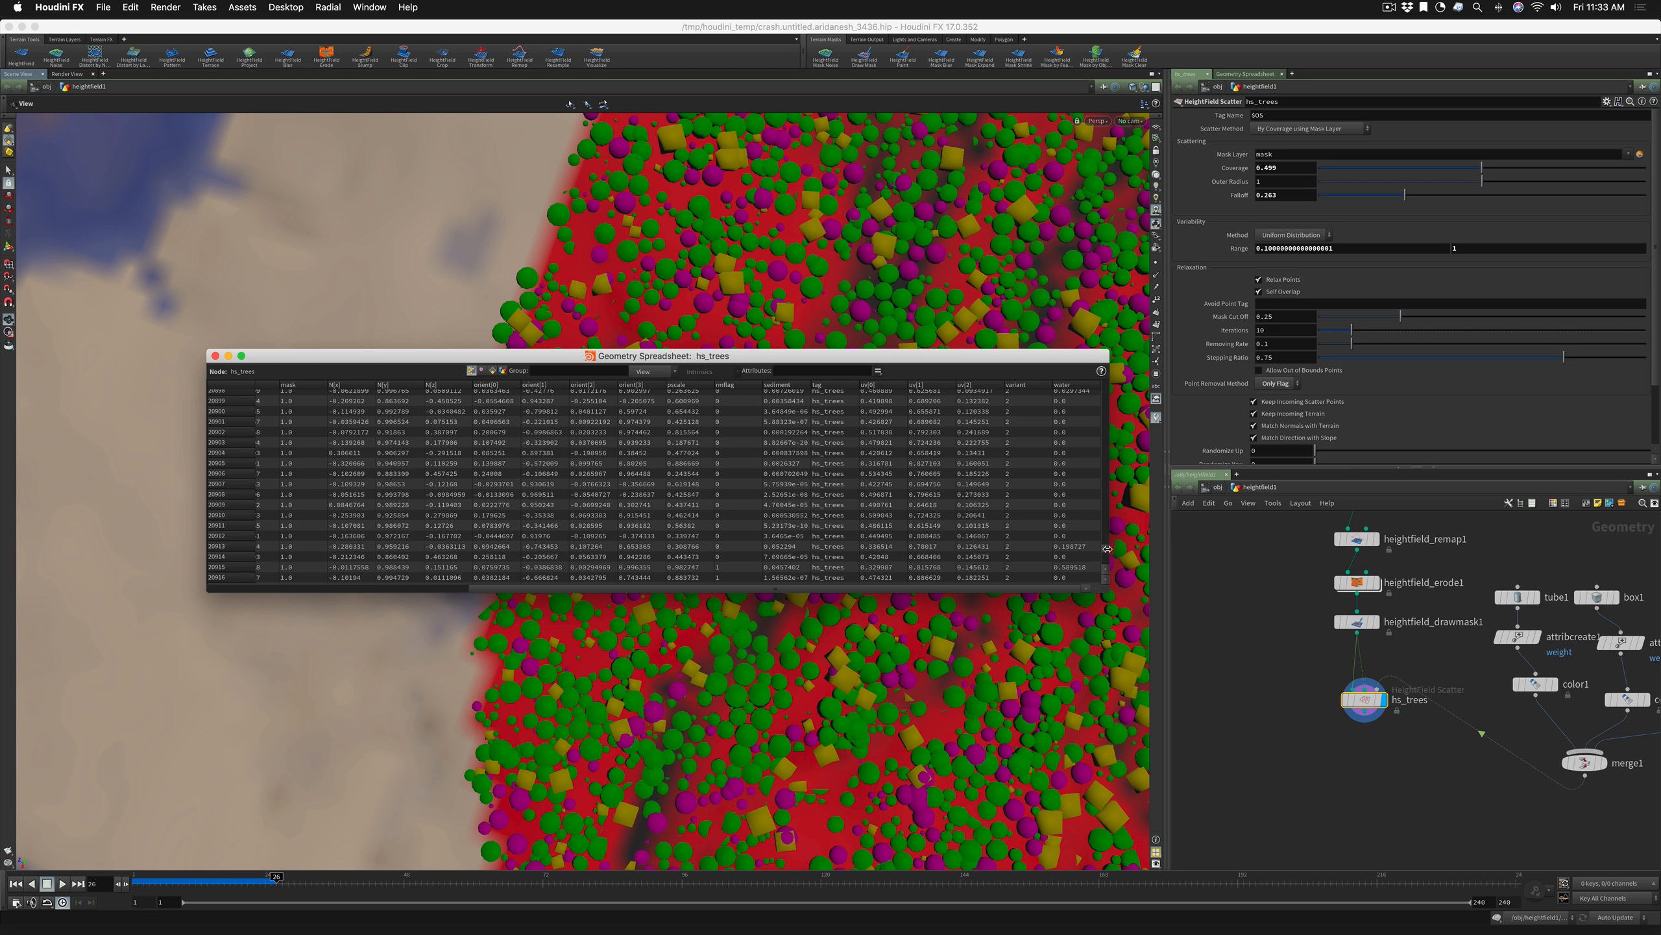
left_click_drag(1106, 553, 1106, 540)
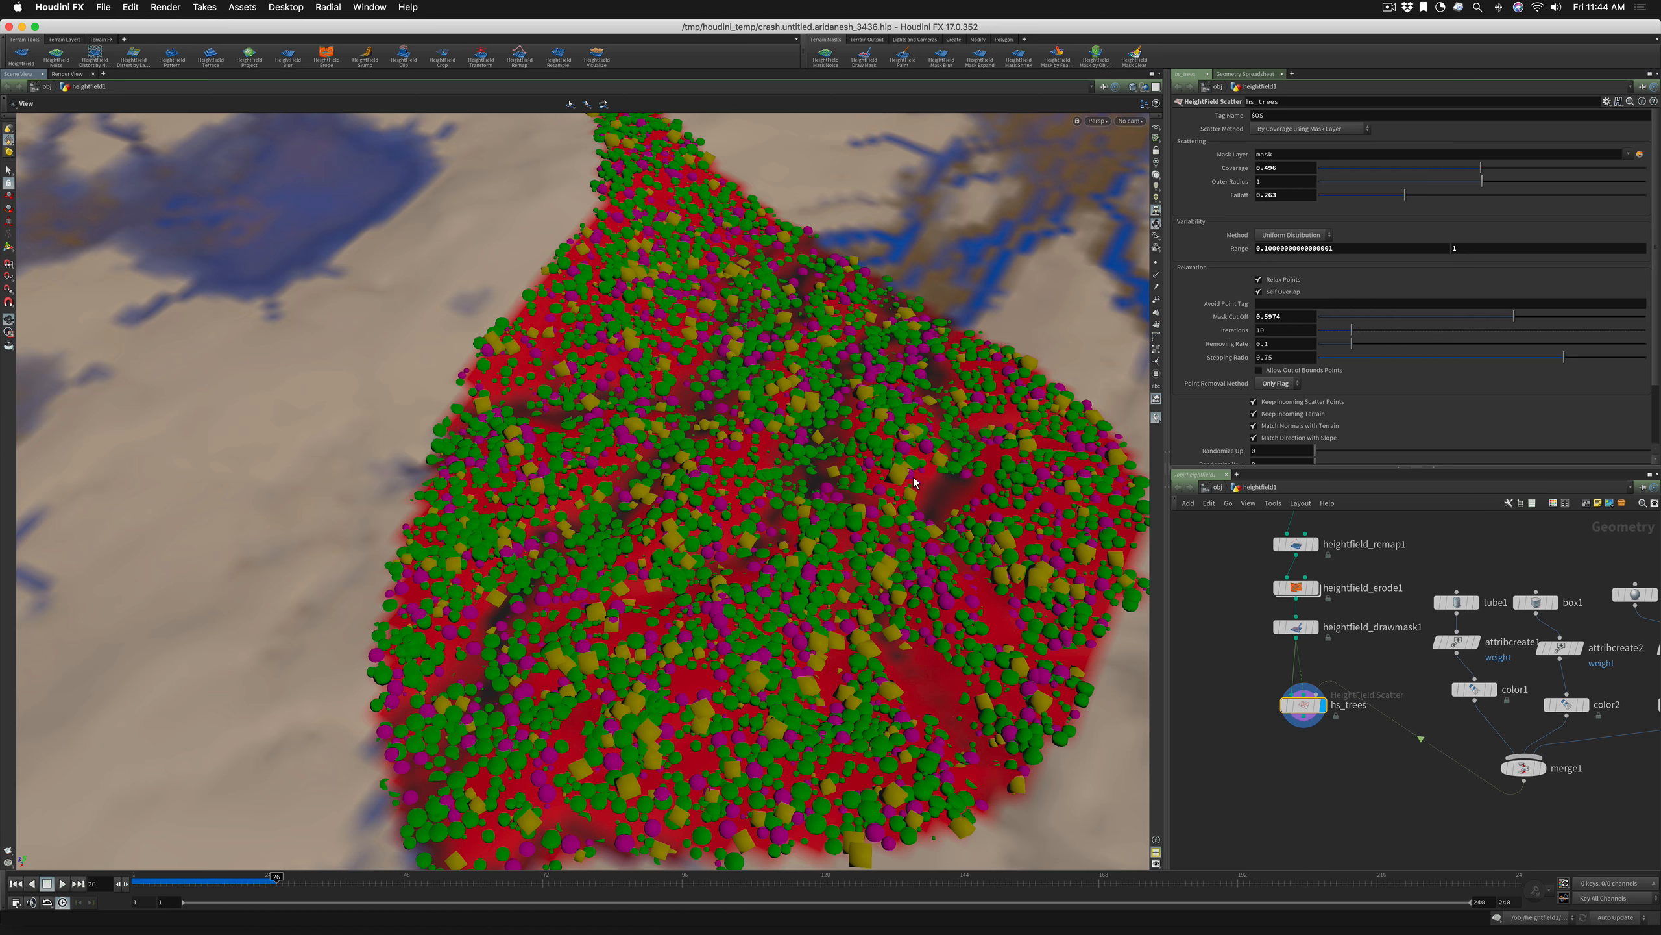
Set the Blur Radius of heightfield_drawmask1's stroke to about 34.77
mouse_move(1302, 705)
middle_click_drag(1241, 570, 1270, 726)
left_click(1299, 737)
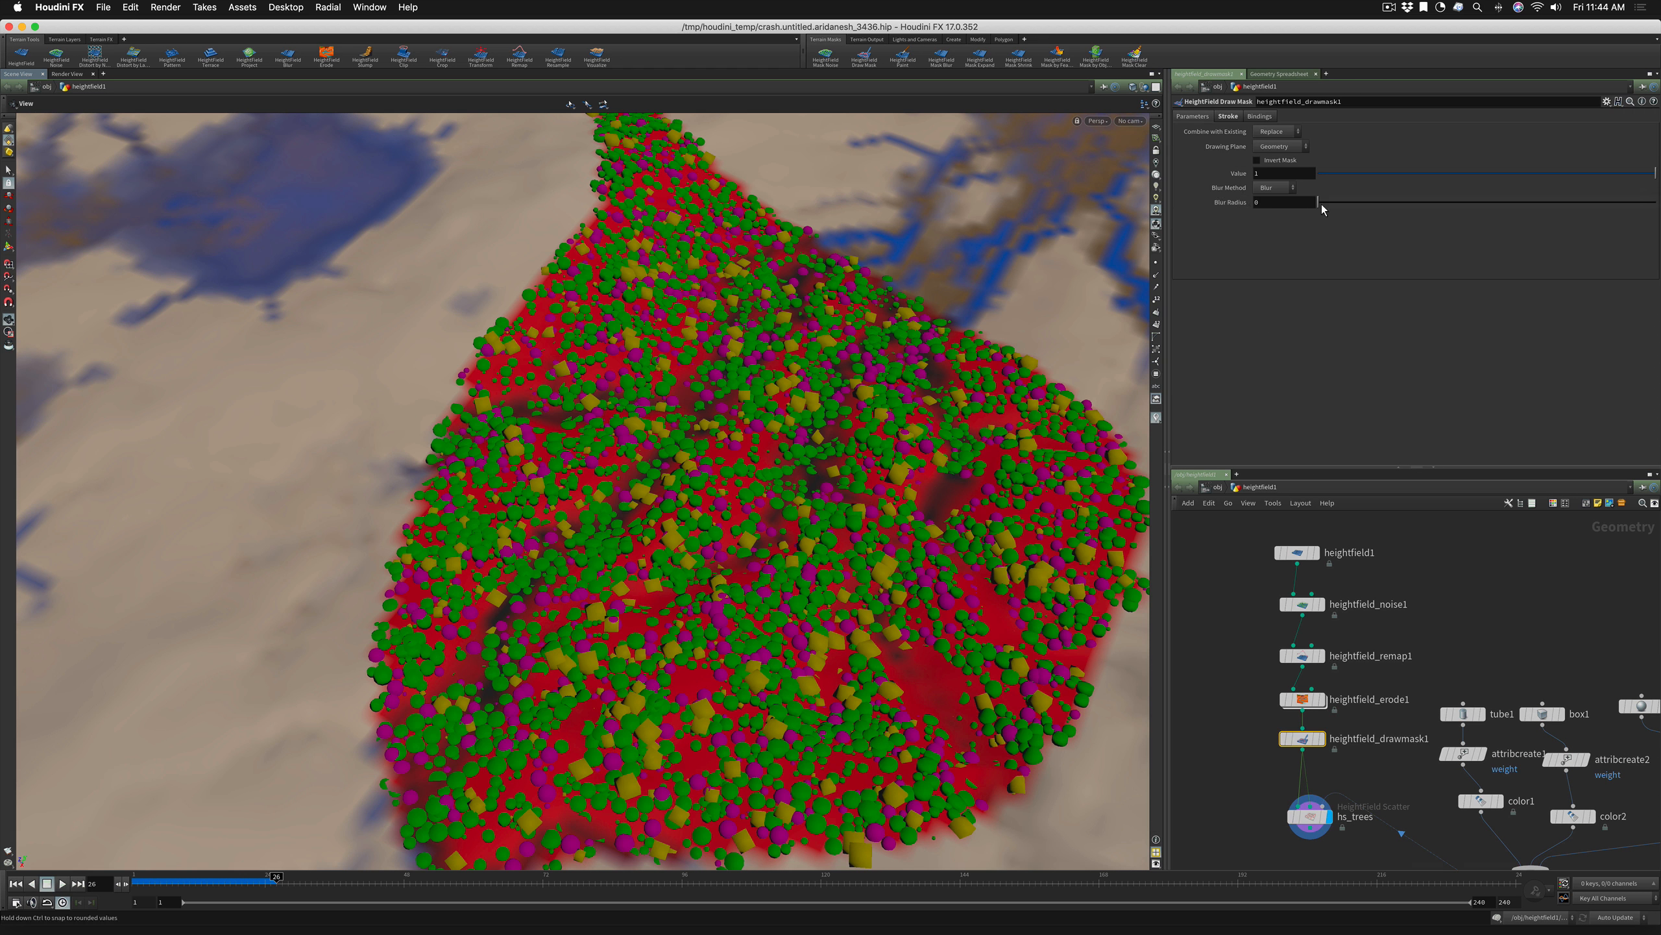
left_click_drag(1333, 208, 1435, 210)
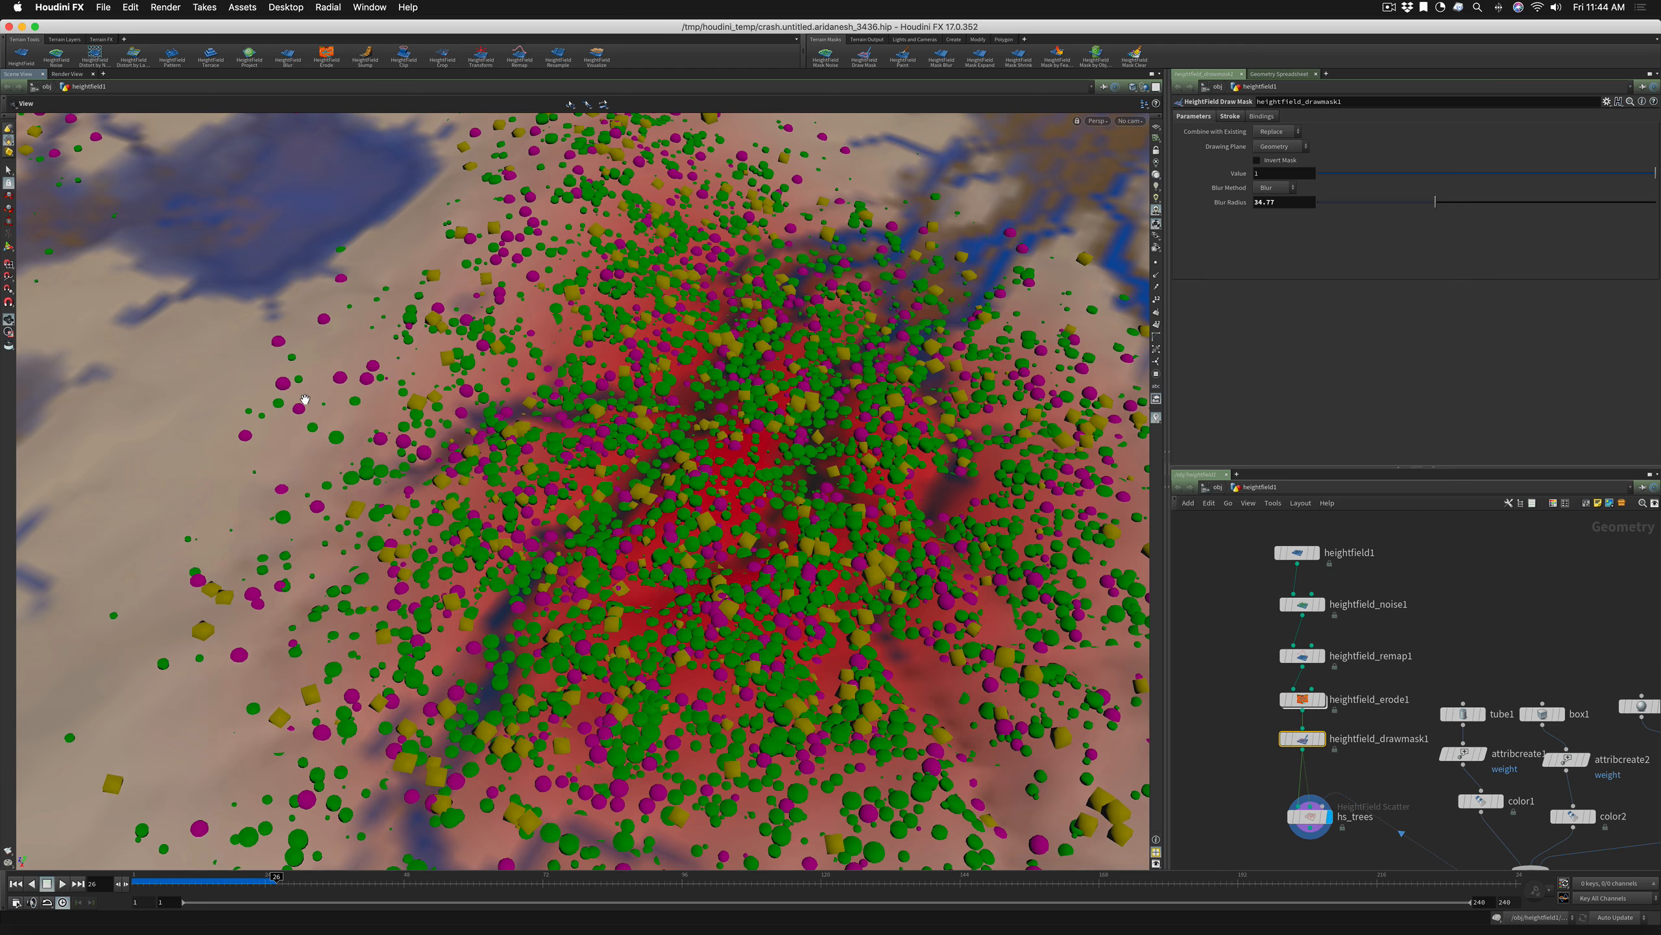
Set the Point Removal Method of hs_trees to Remove and adjust its Mask Cut Off to vary how far points spread
right_click_drag(685, 367, 515, 438)
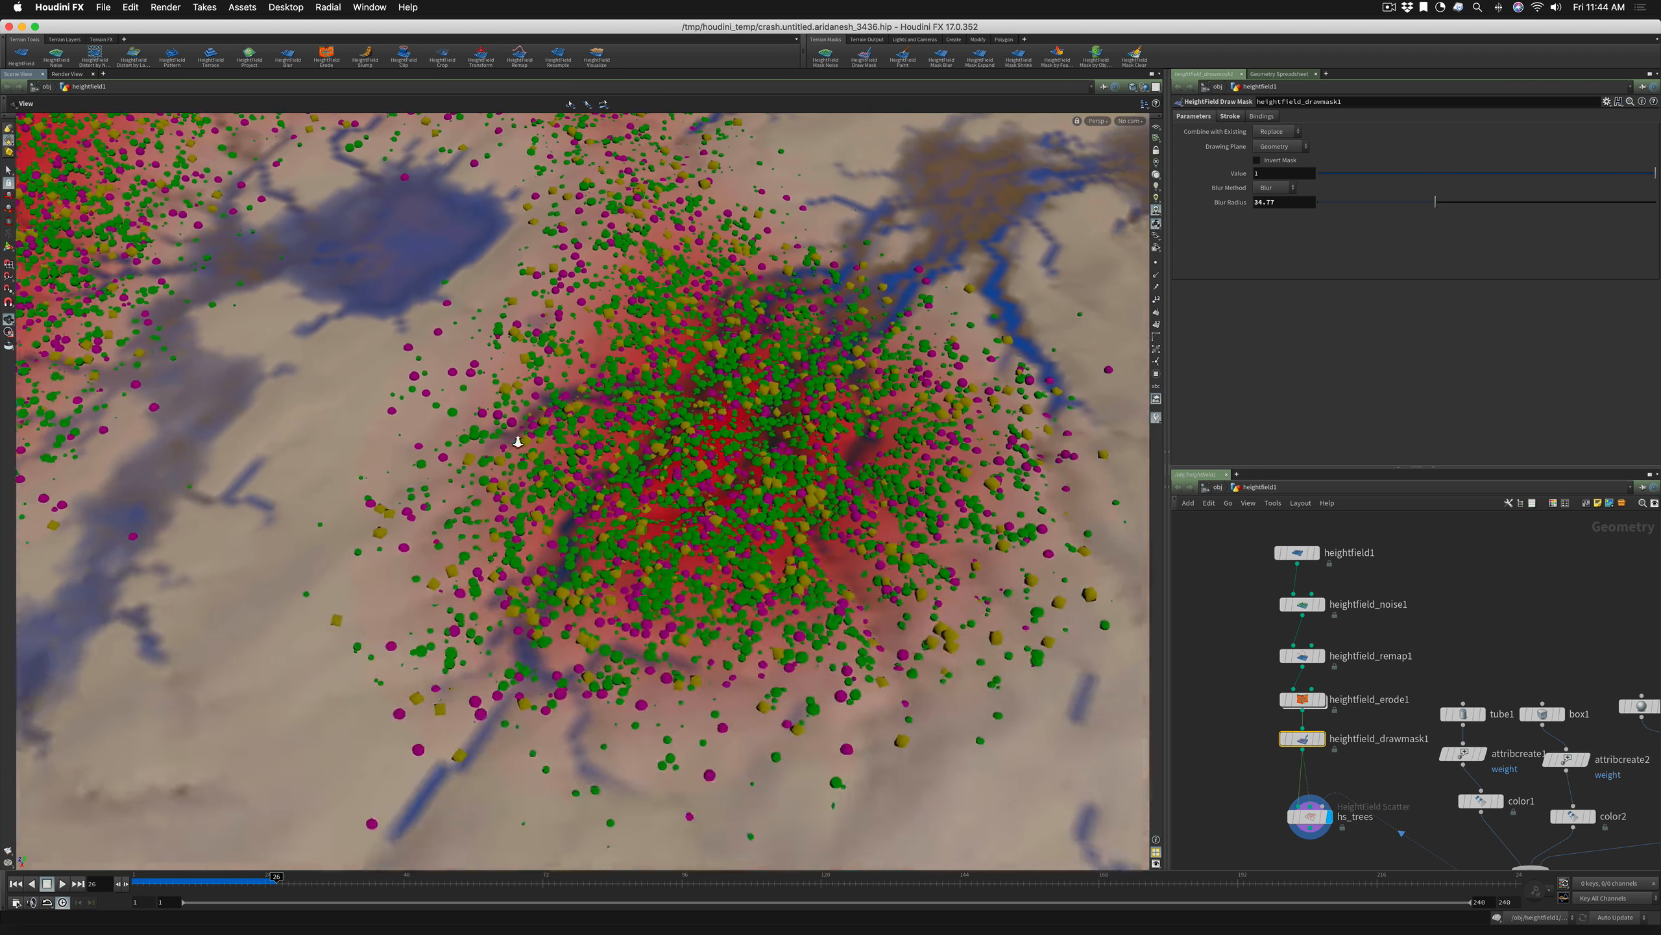
left_click_drag(515, 438, 664, 404)
right_click_drag(663, 404, 664, 442)
left_click_drag(664, 442, 673, 459)
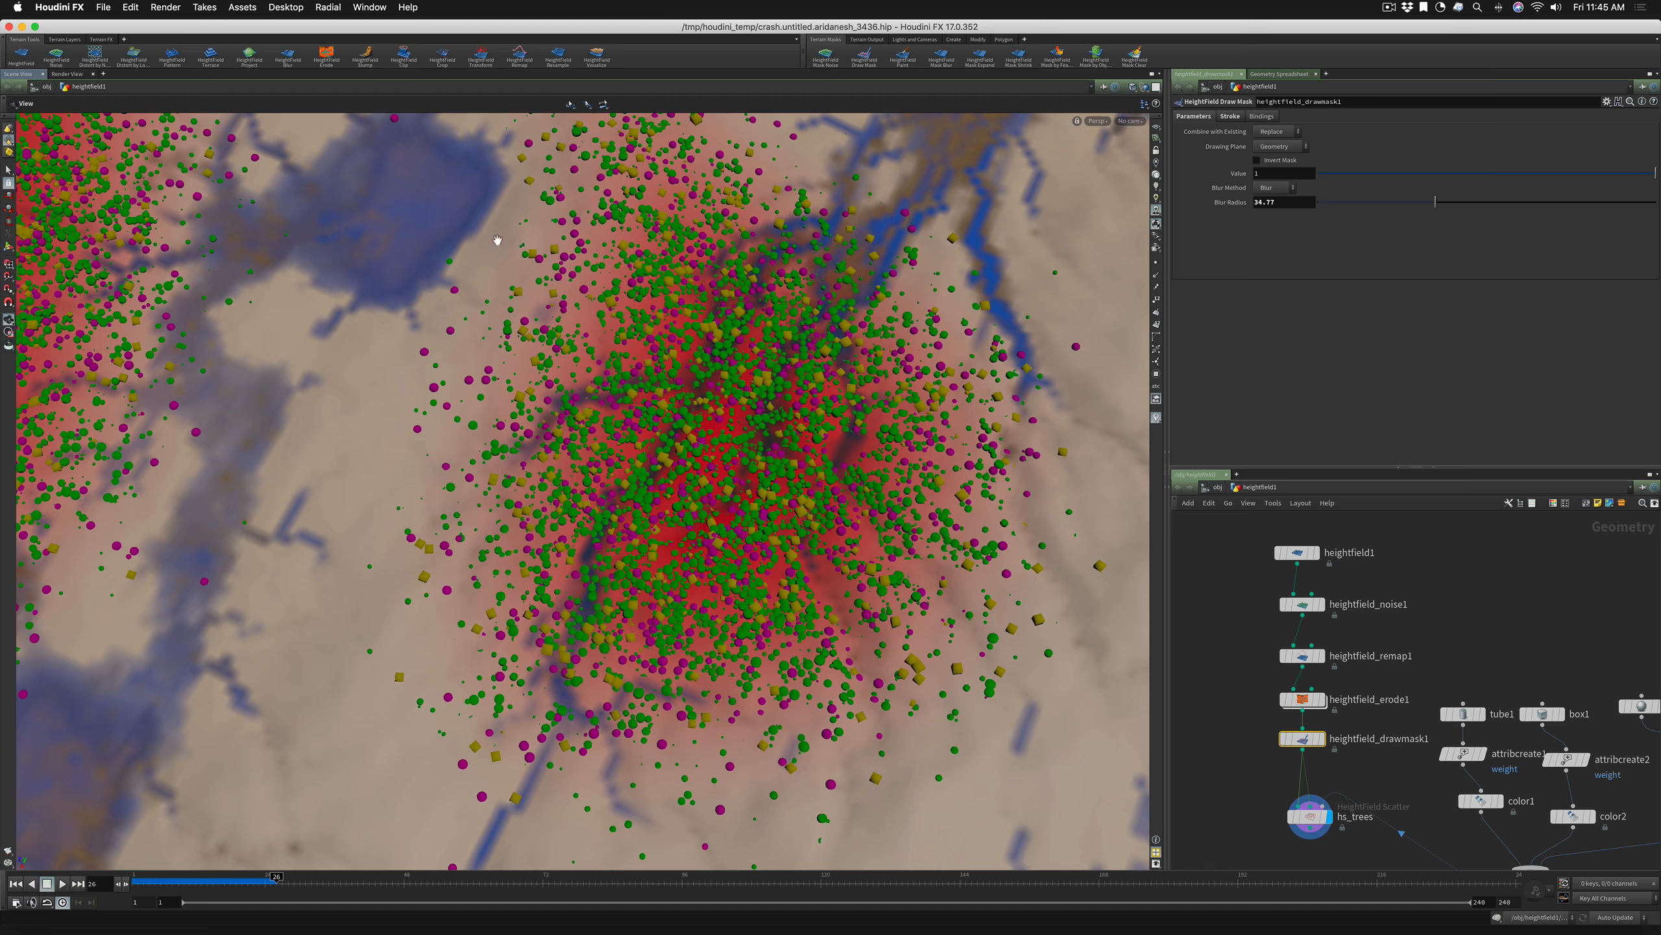
right_click_drag(621, 234, 343, 422)
middle_click_drag(458, 379, 381, 595)
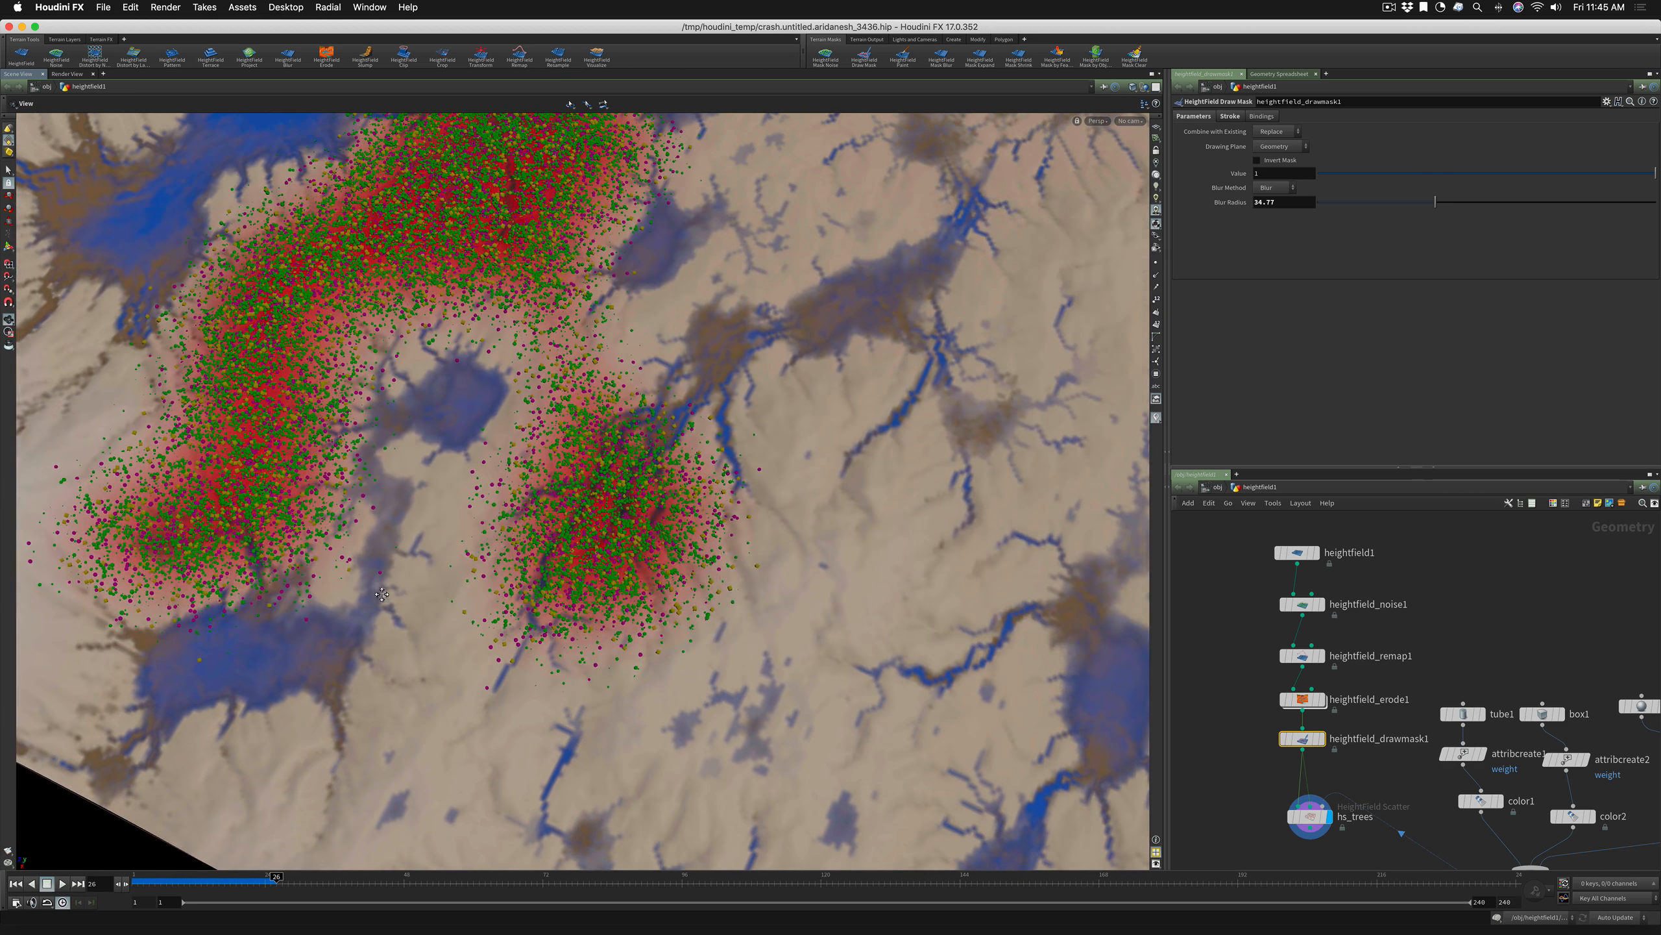
left_click(1308, 816)
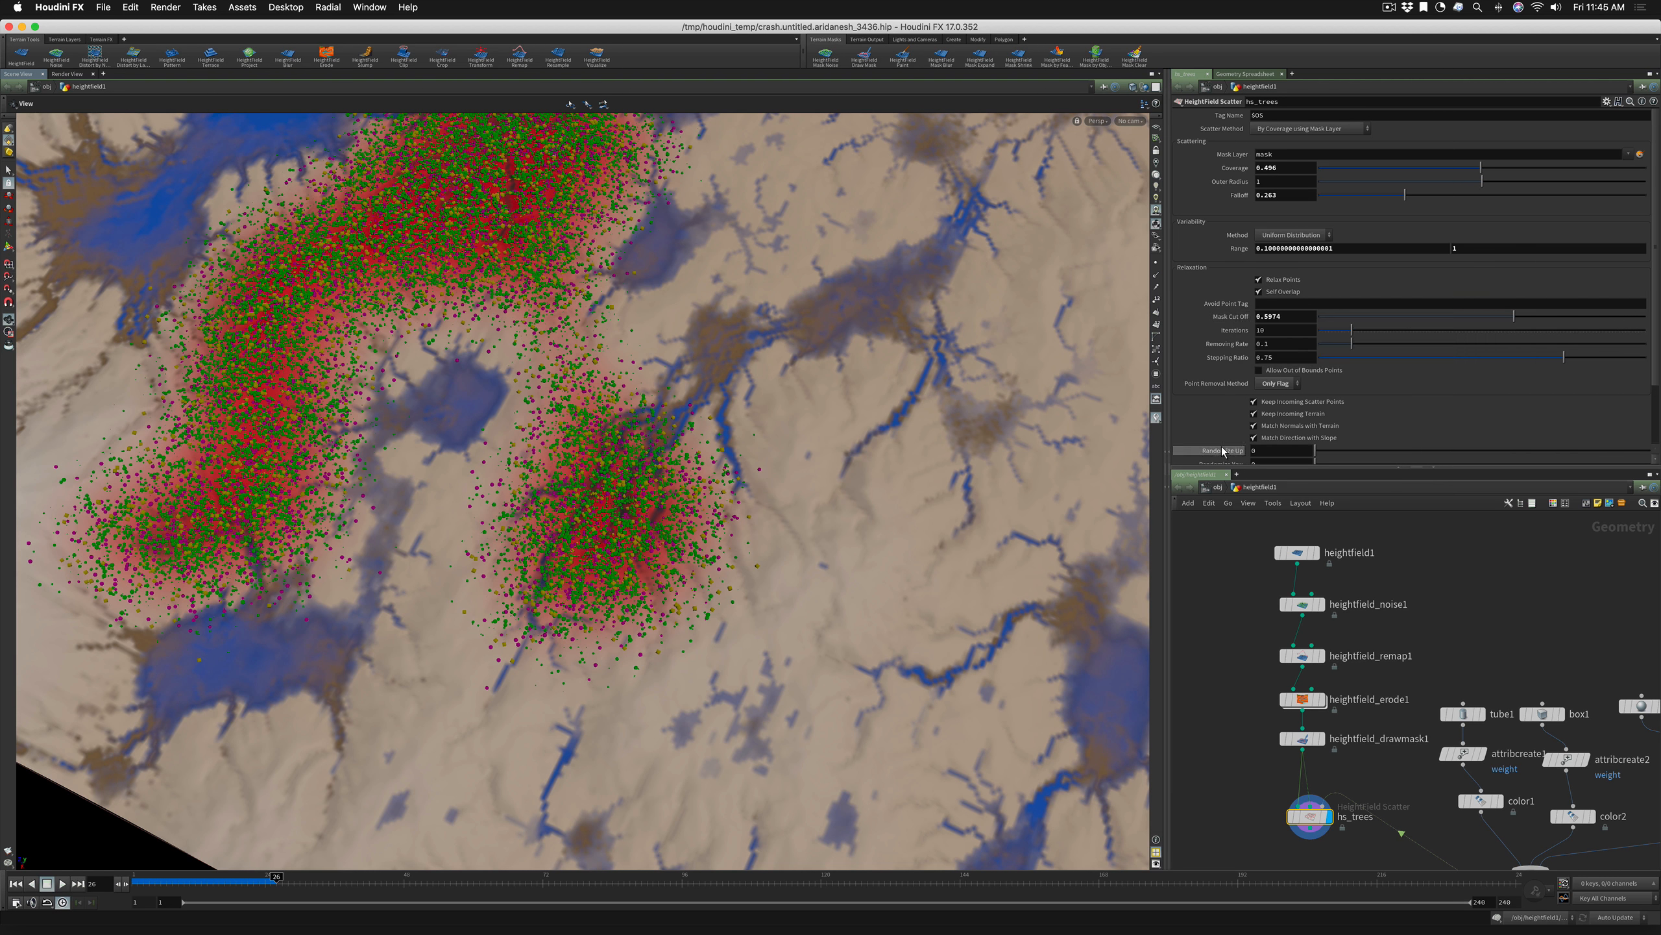
left_click_drag(1515, 320, 1347, 321)
left_click_drag(1345, 317, 1387, 319)
left_click(1267, 388)
left_click(1269, 402)
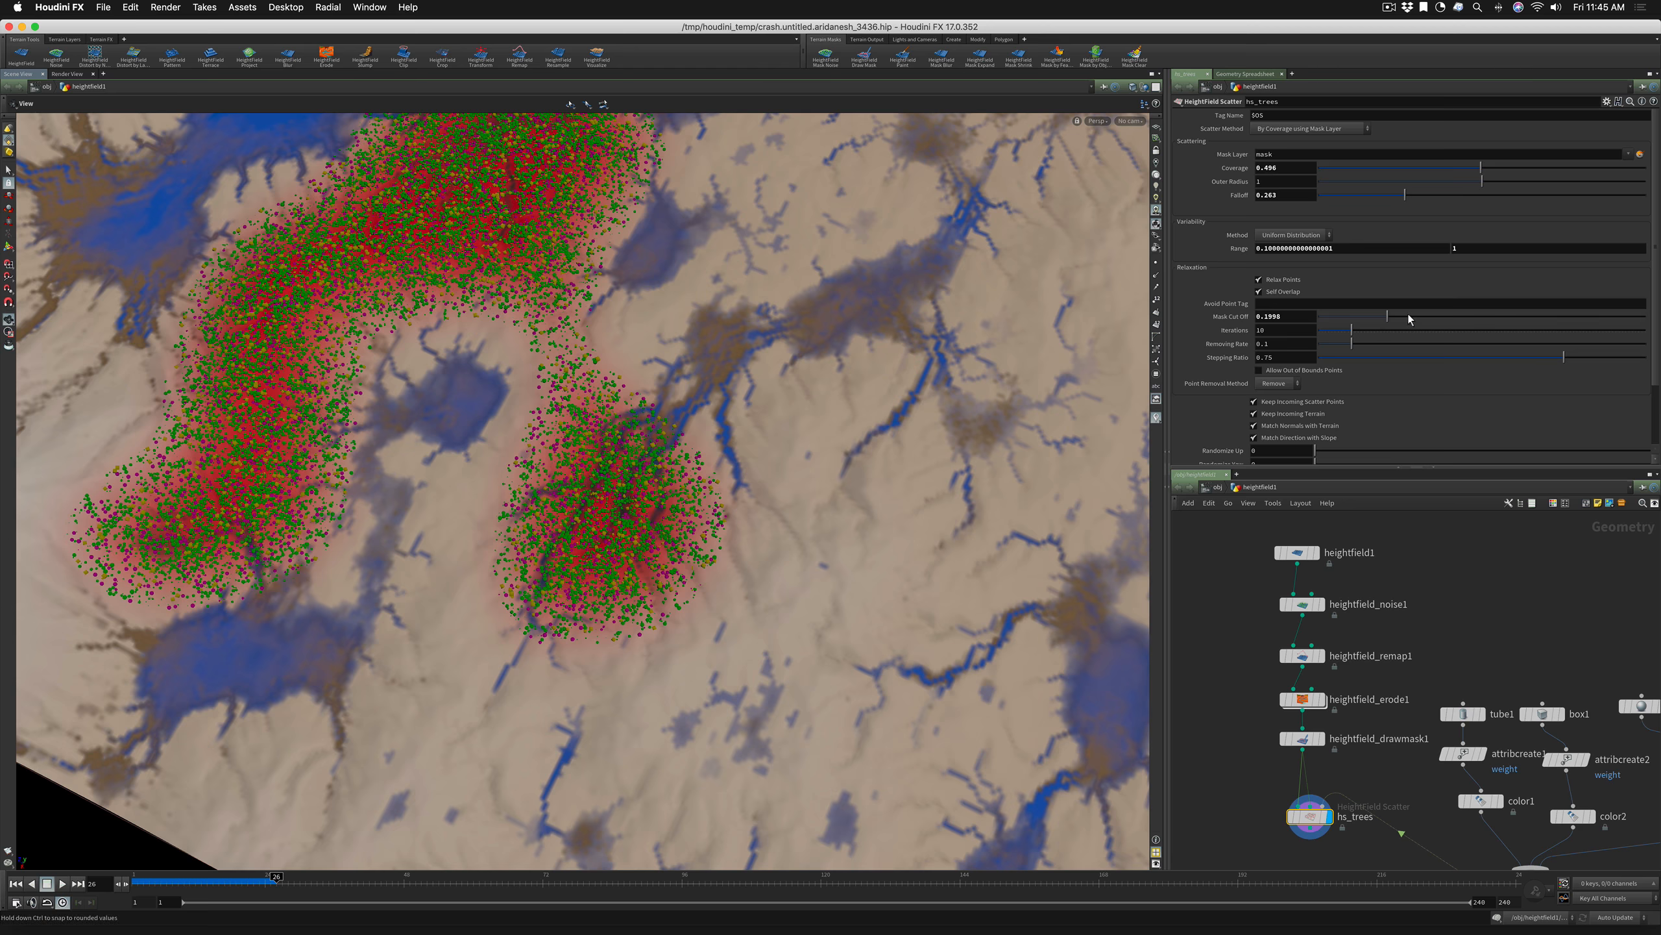
left_click_drag(1442, 312, 1499, 317)
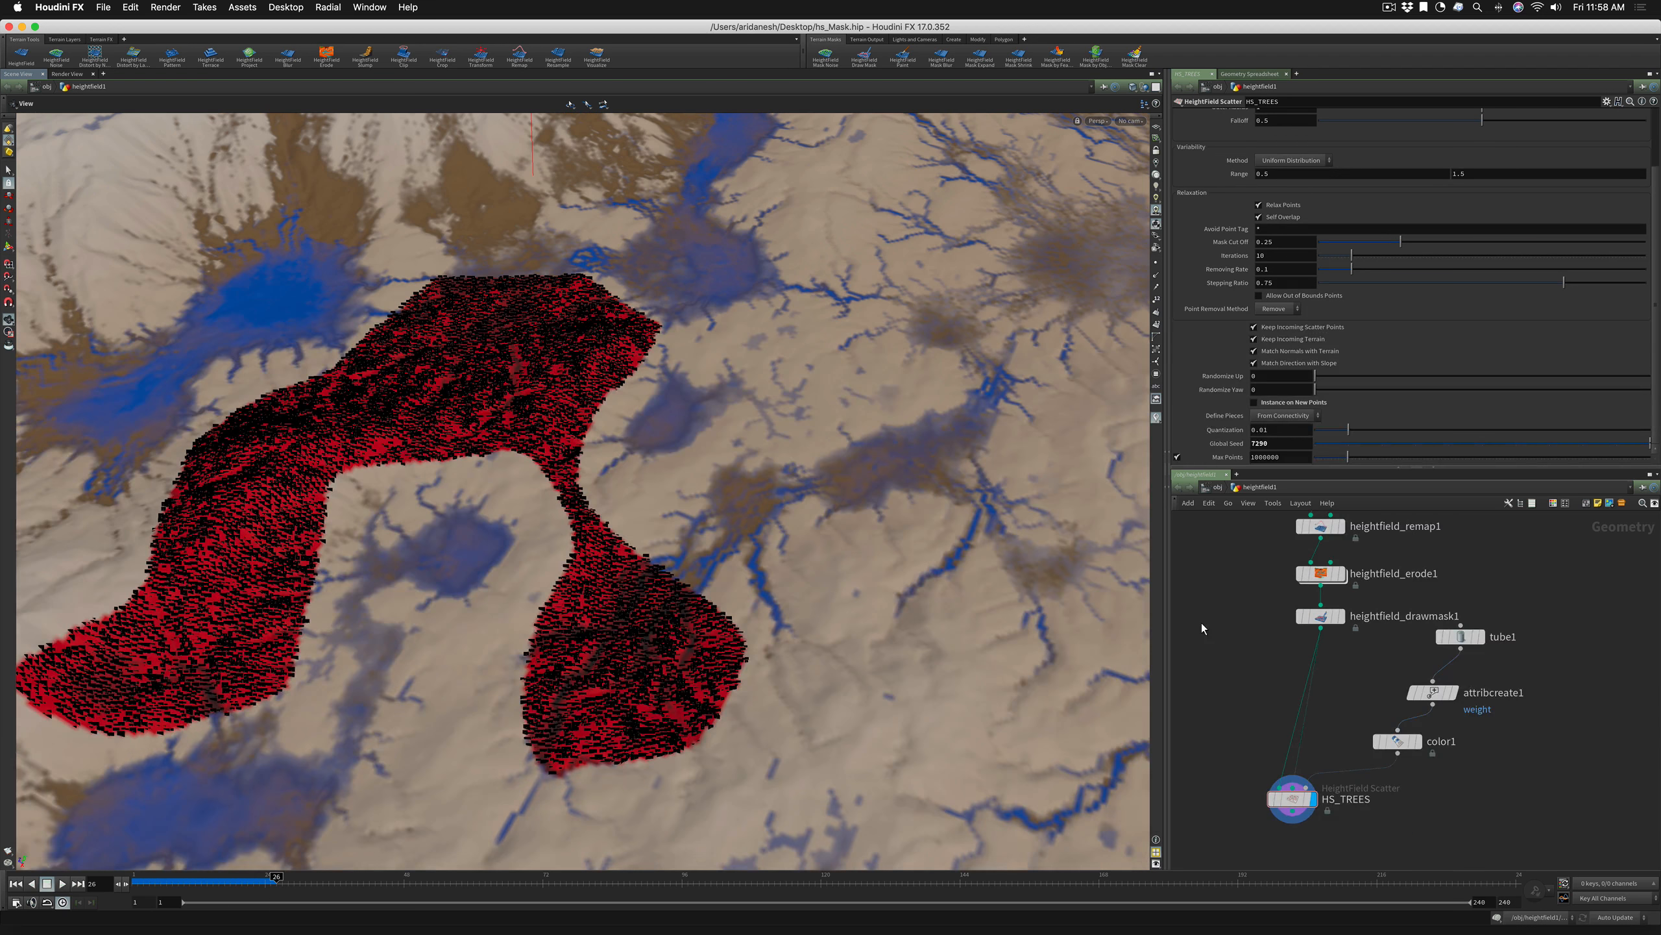
Review the settings of color1 and the HS_TREES scatter node in the hs_Mask.hip network
scroll(1238, 621, "down", 3)
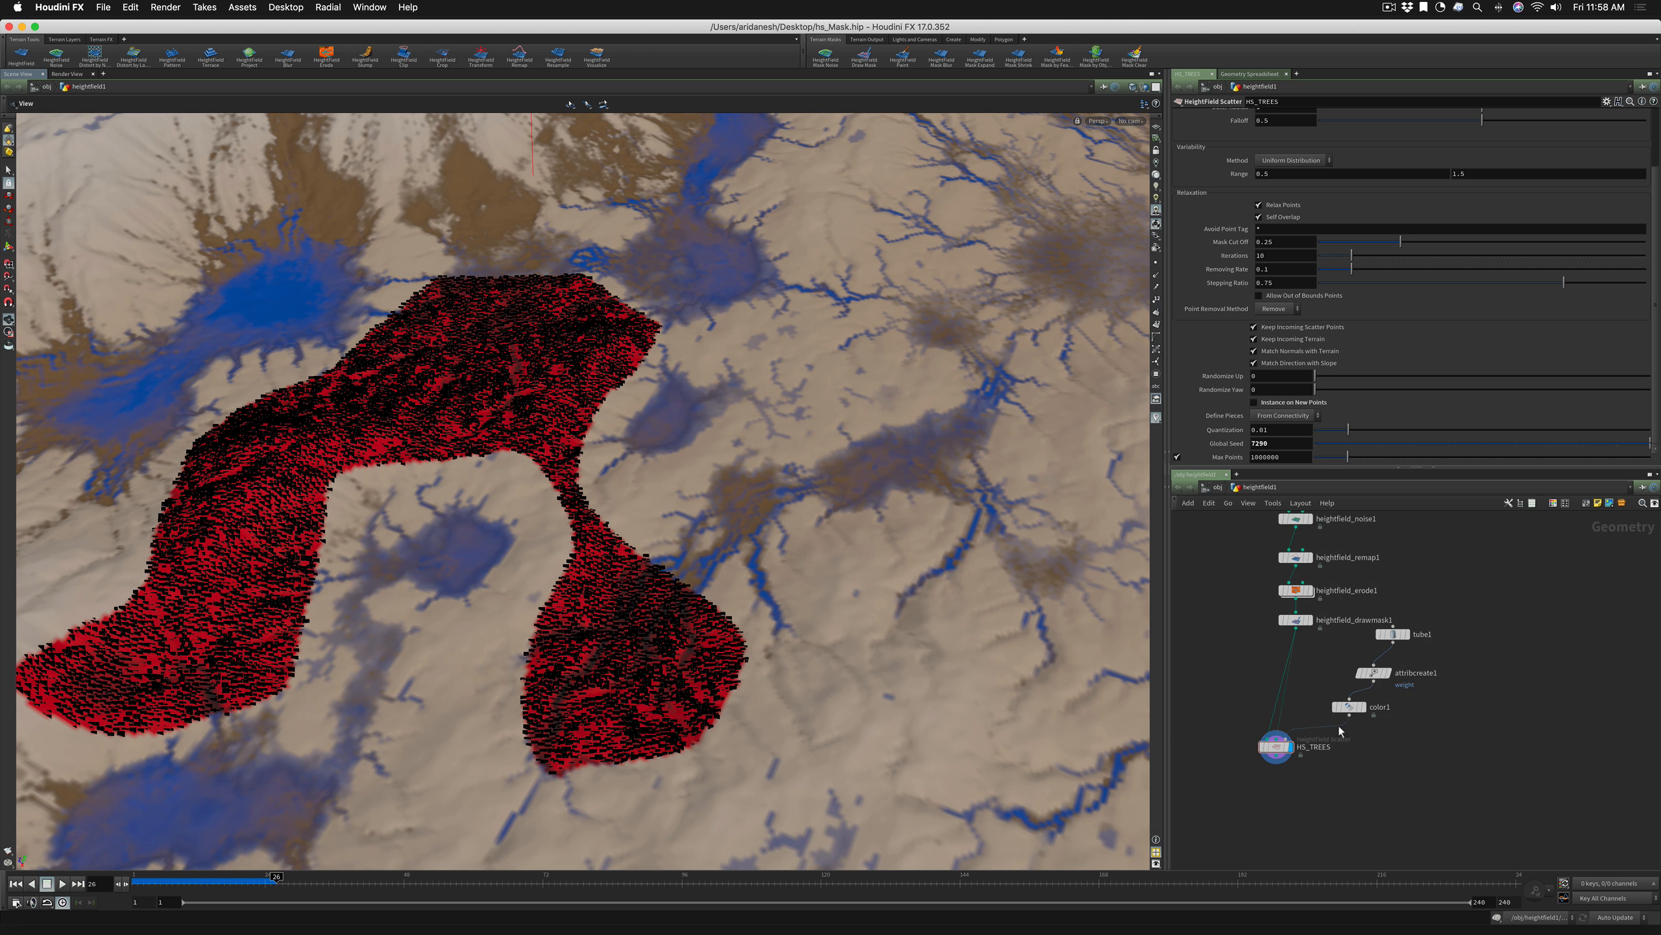
left_click(1348, 710)
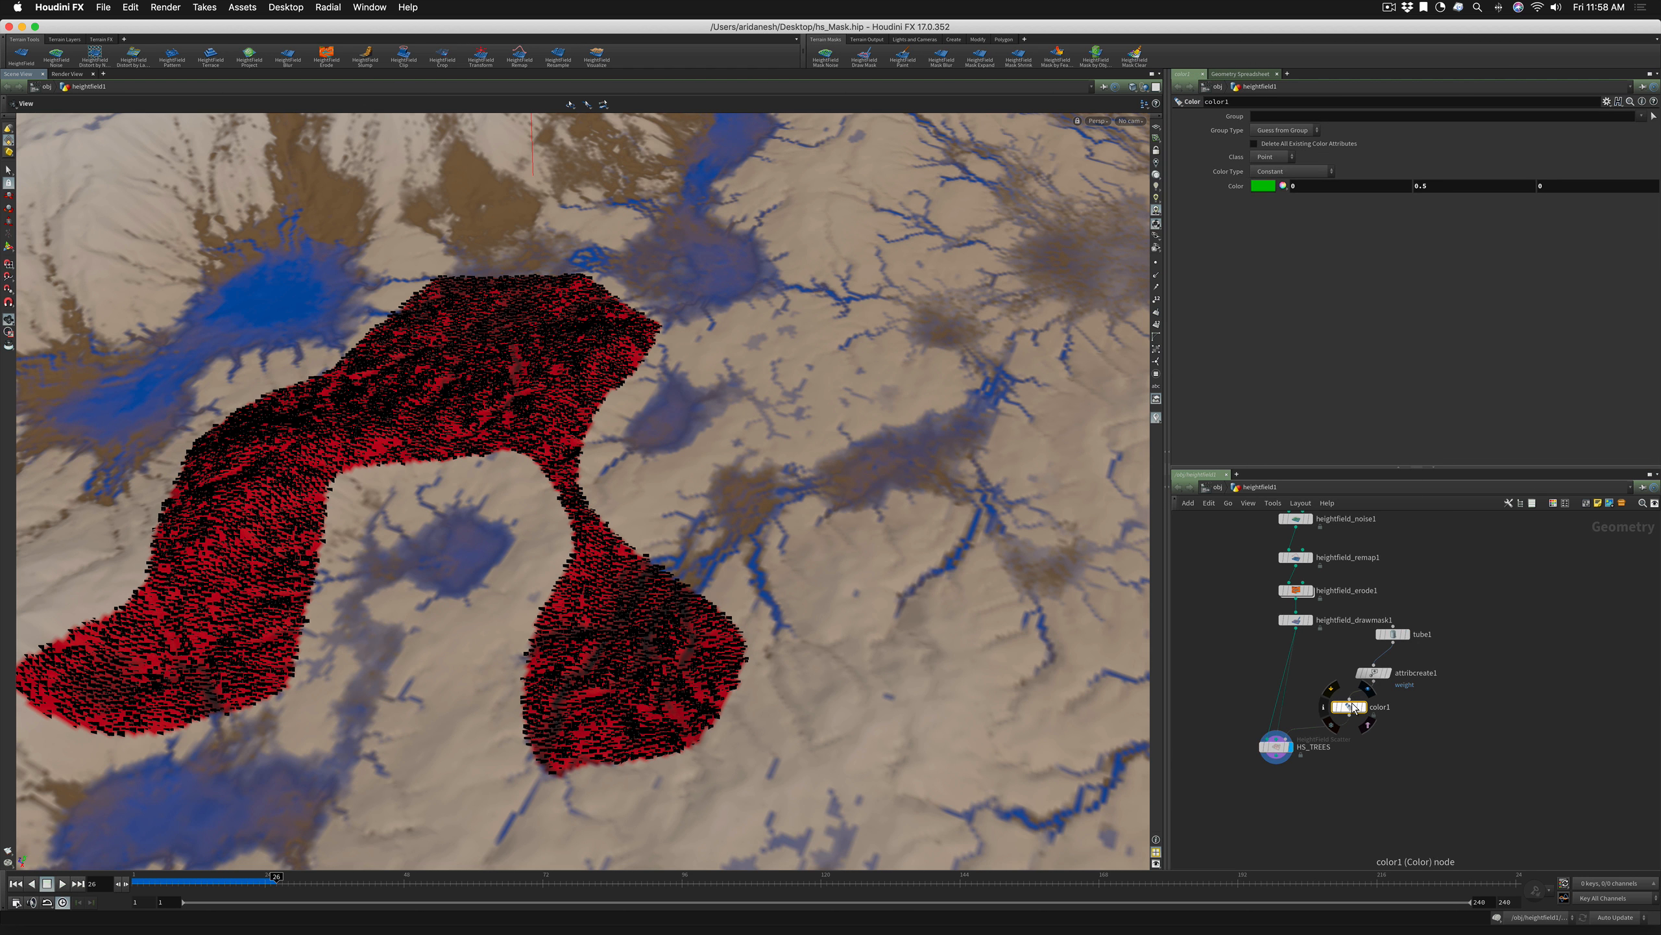
left_click(1275, 746)
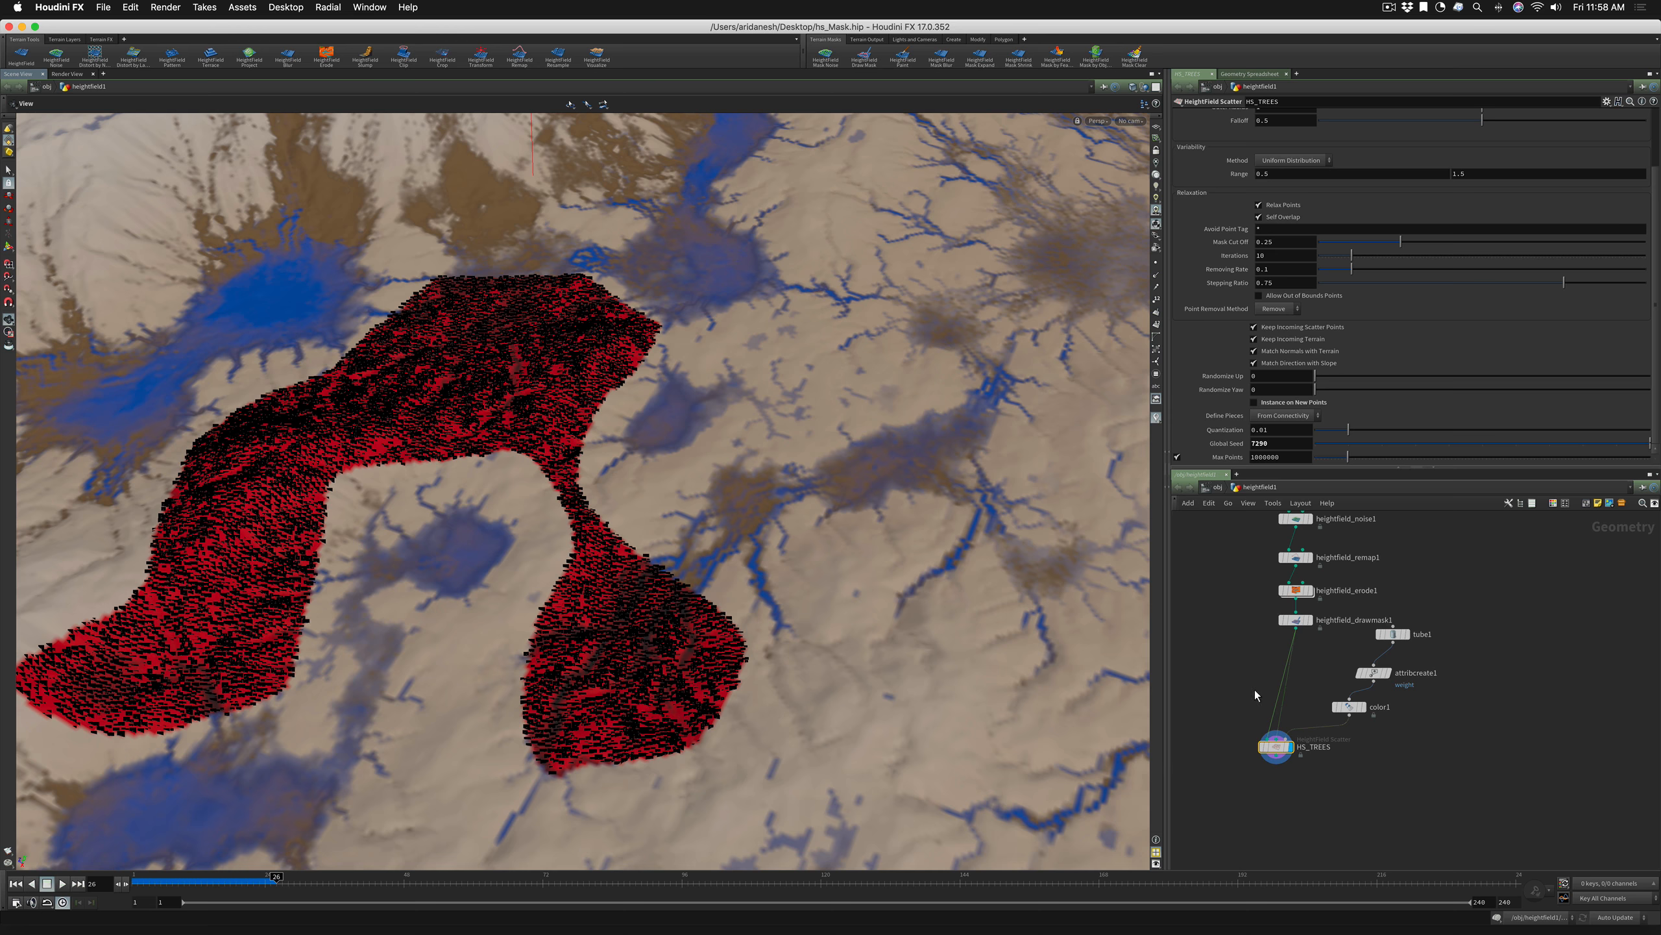
Turn on Instance on New Points for HS_TREES and reduce its Coverage to 0.001
left_click(1254, 403)
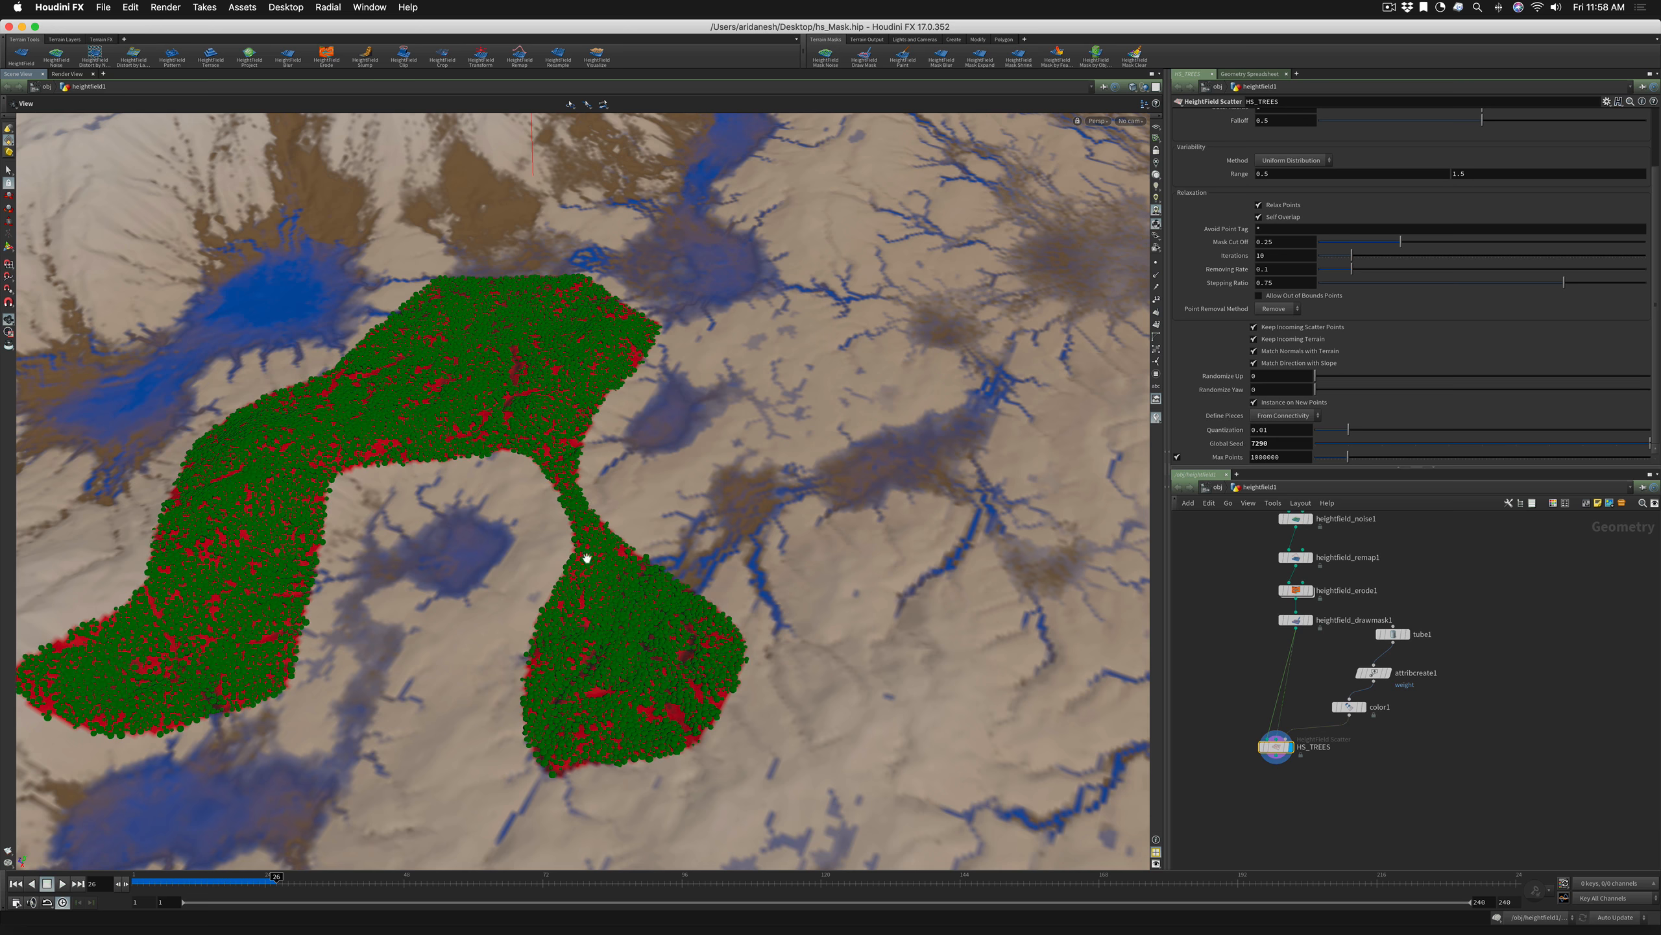
left_click_drag(597, 656, 790, 613)
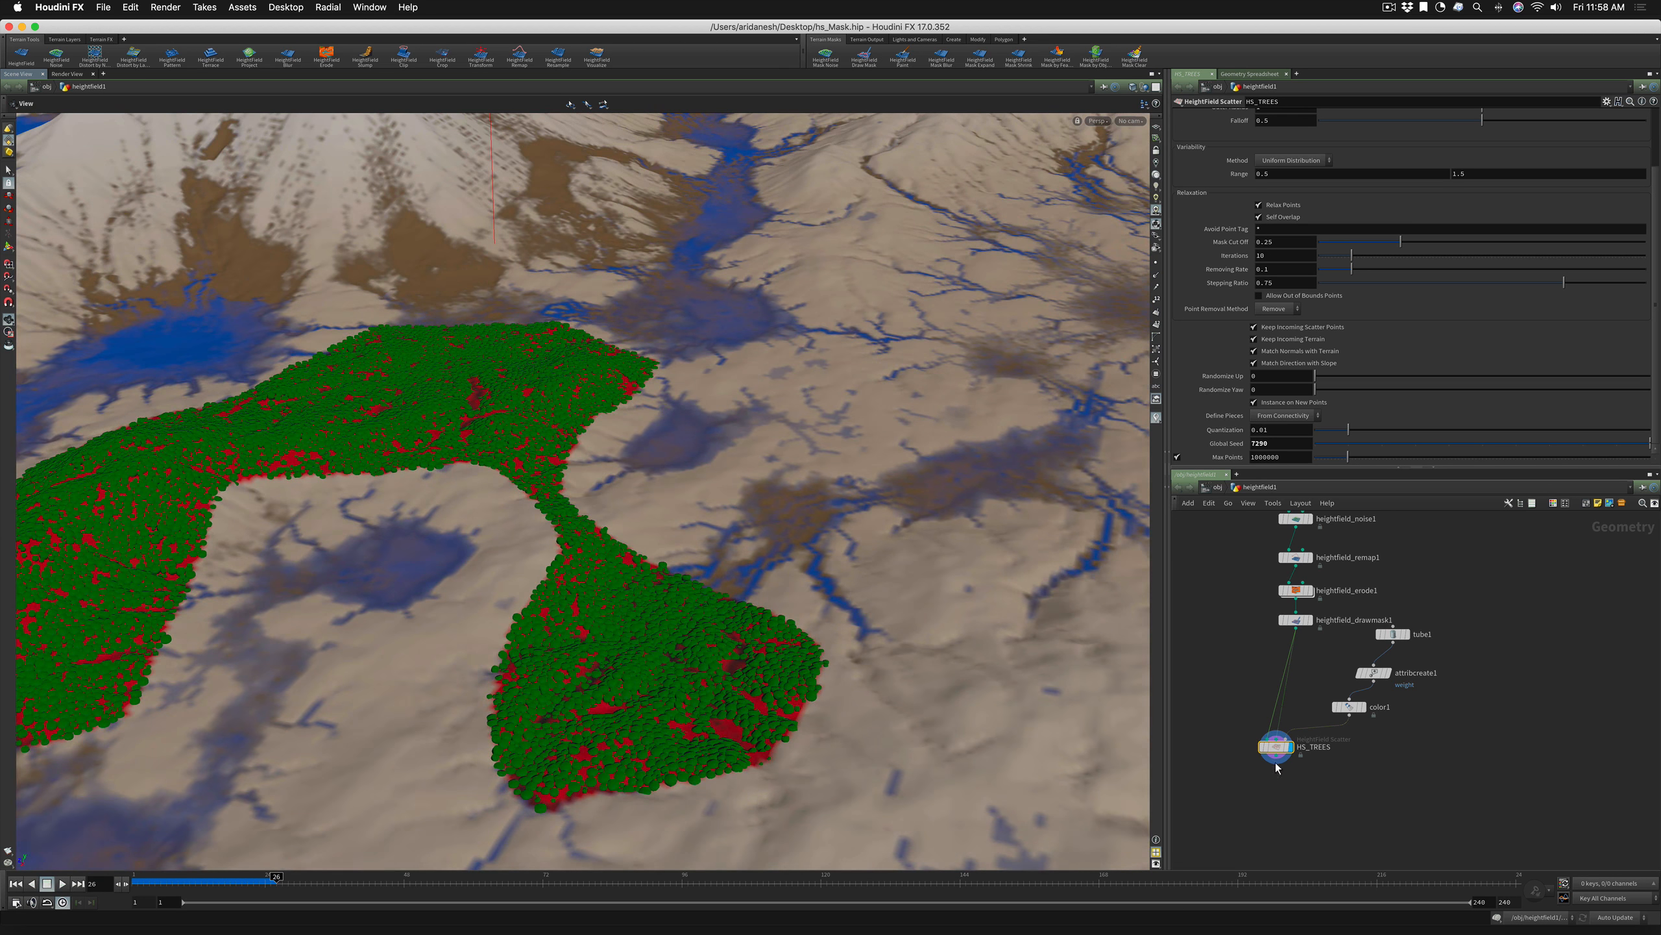
left_click(1252, 750)
left_click(1251, 750)
left_click(1275, 747)
scroll(1382, 318, "up", 3)
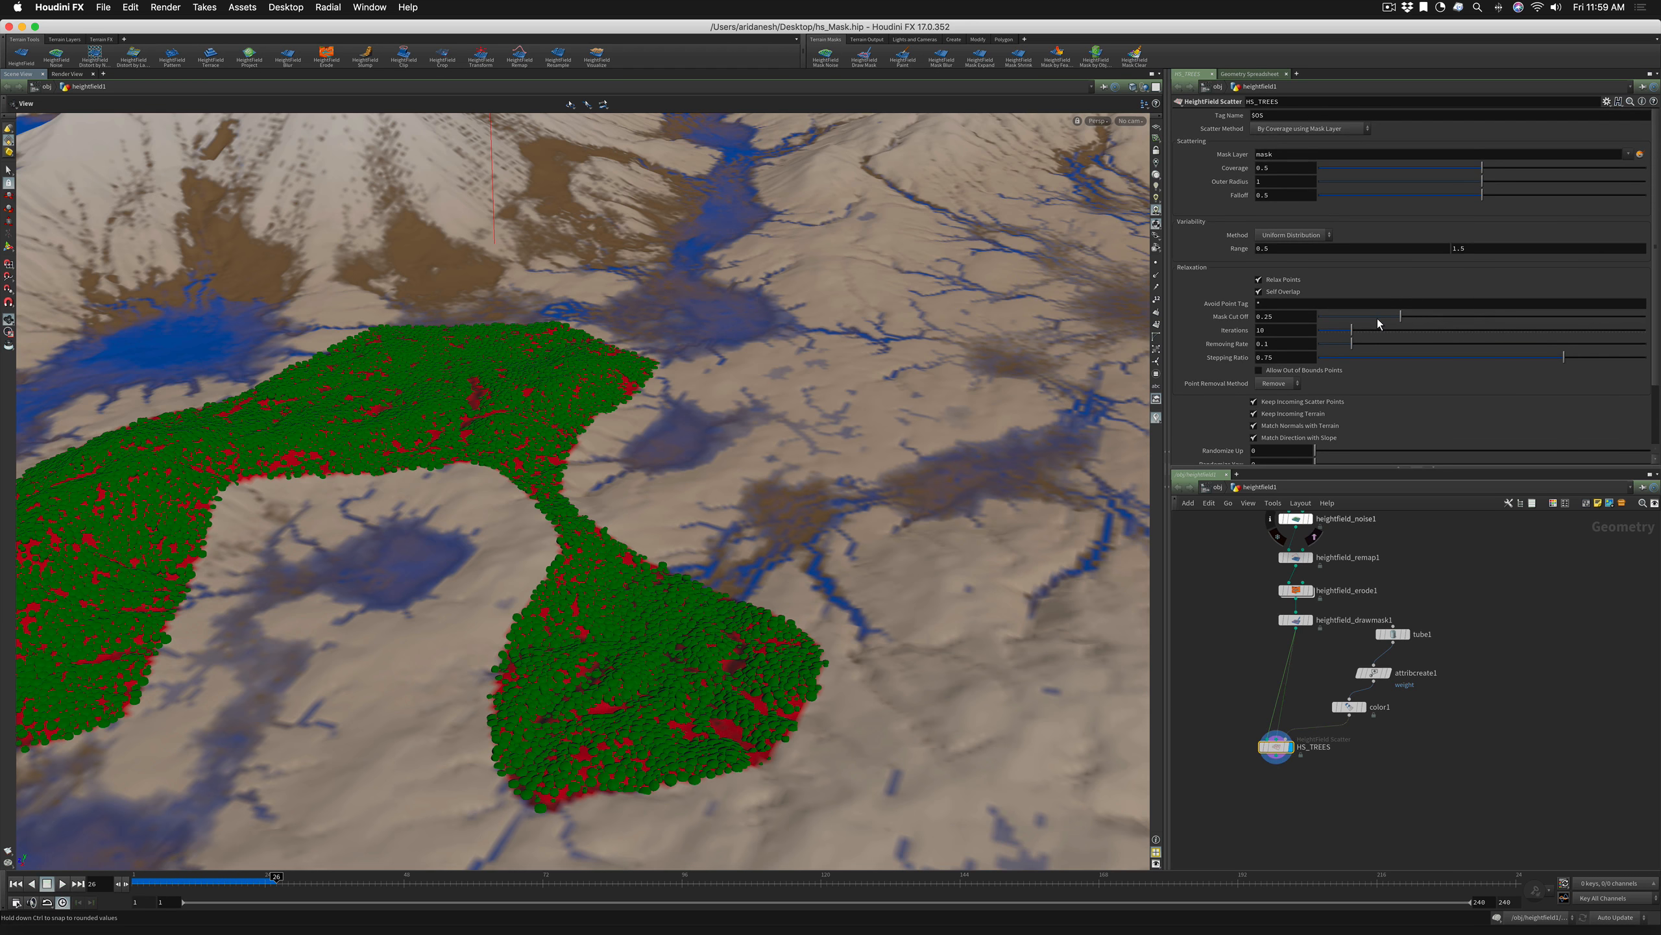
left_click(1327, 168)
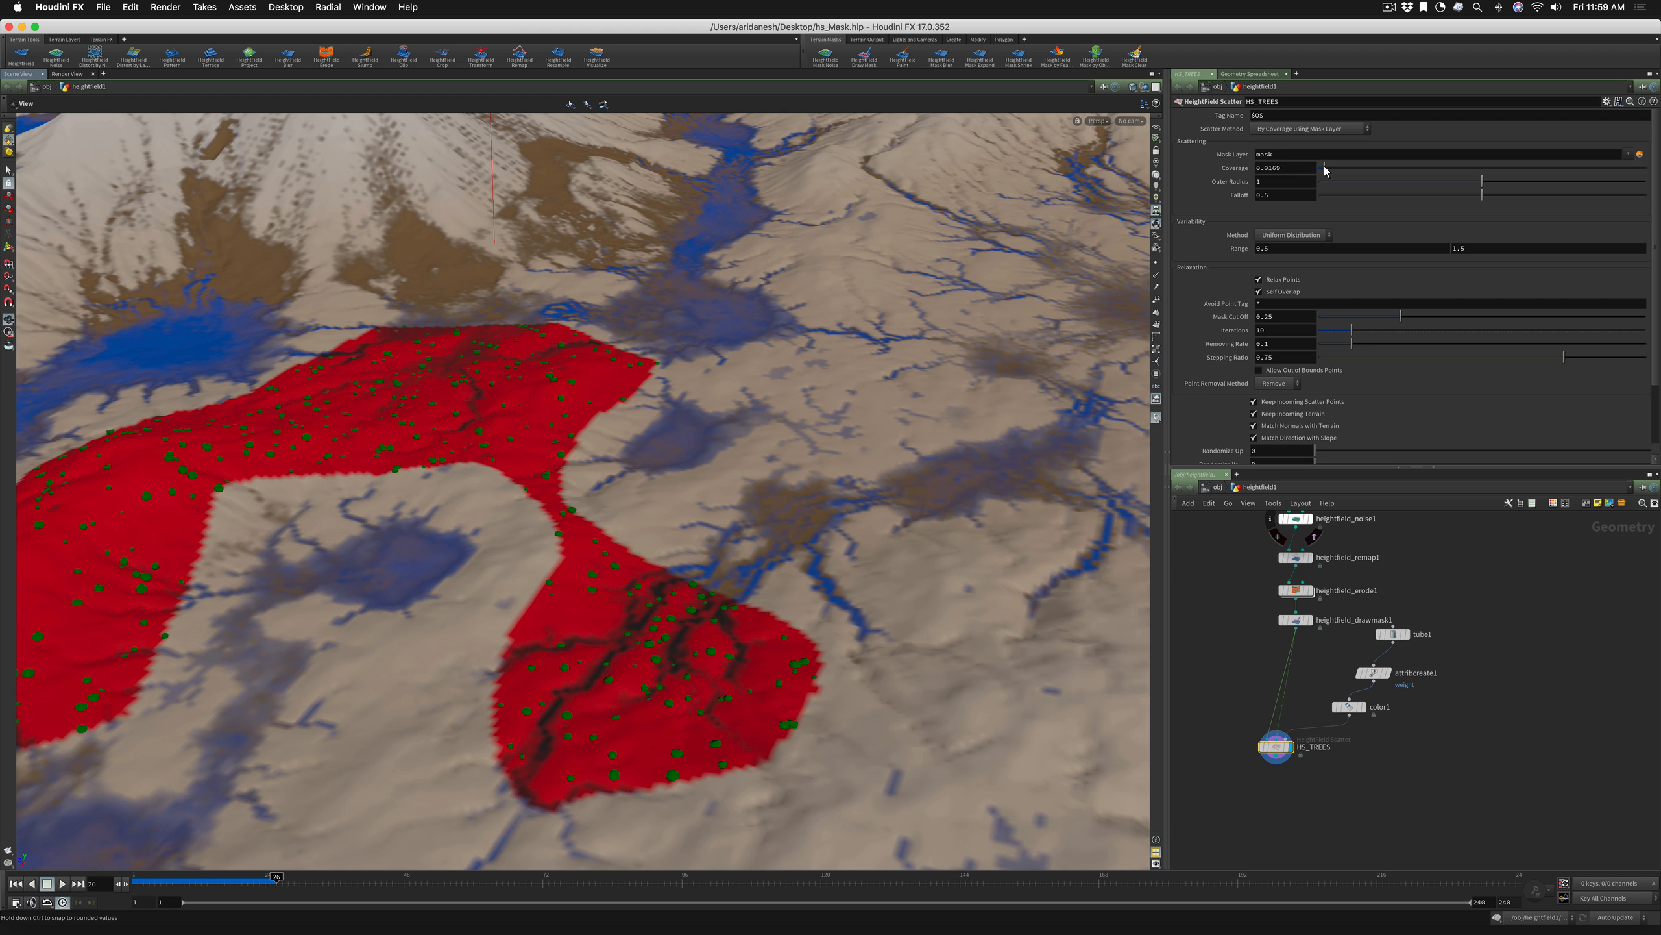
left_click_drag(1325, 170, 1320, 169)
left_click_drag(809, 425, 759, 487)
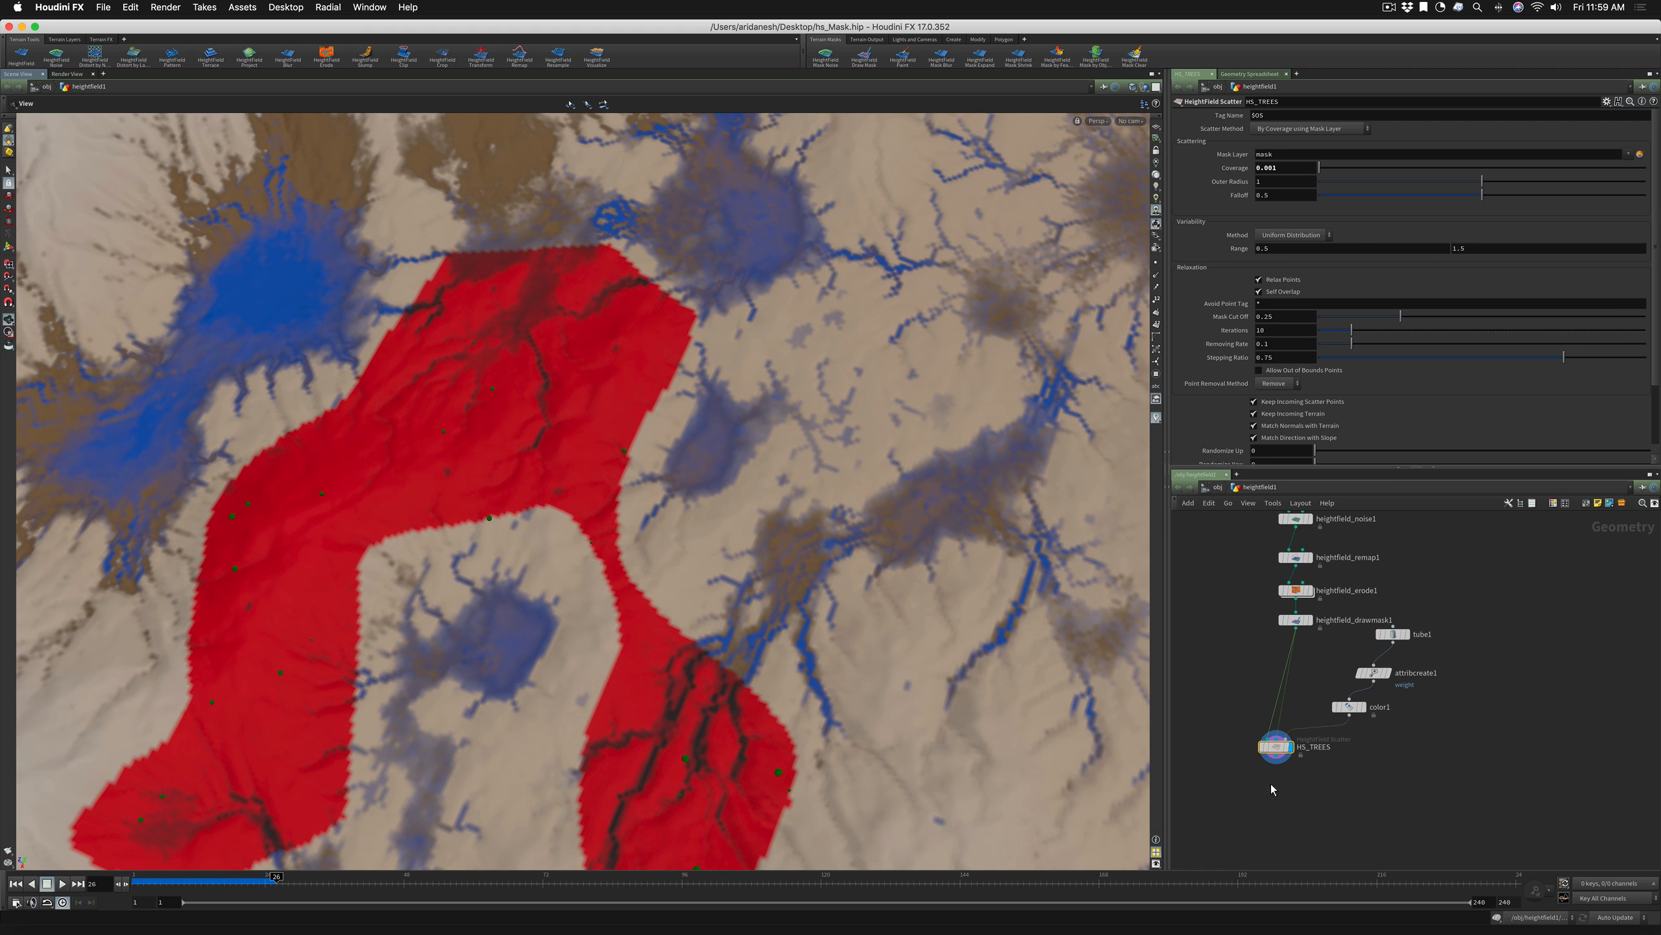
Add a second HeightField Scatter node below HS_TREES in the network
type("hs")
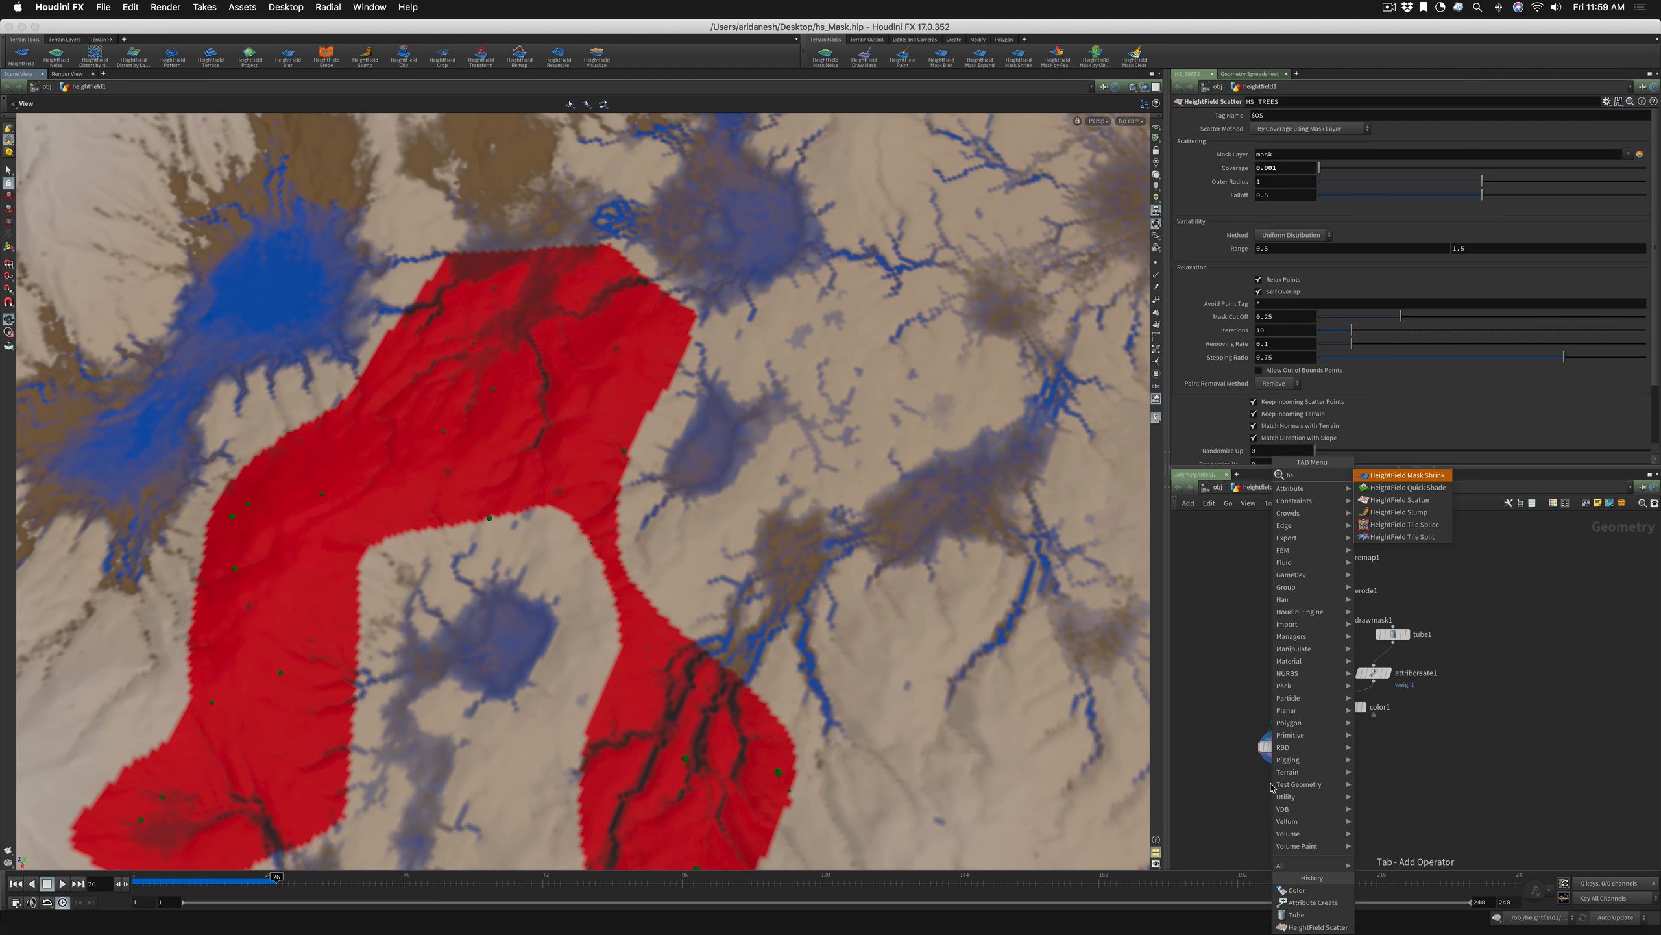
key("Down")
key("Down")
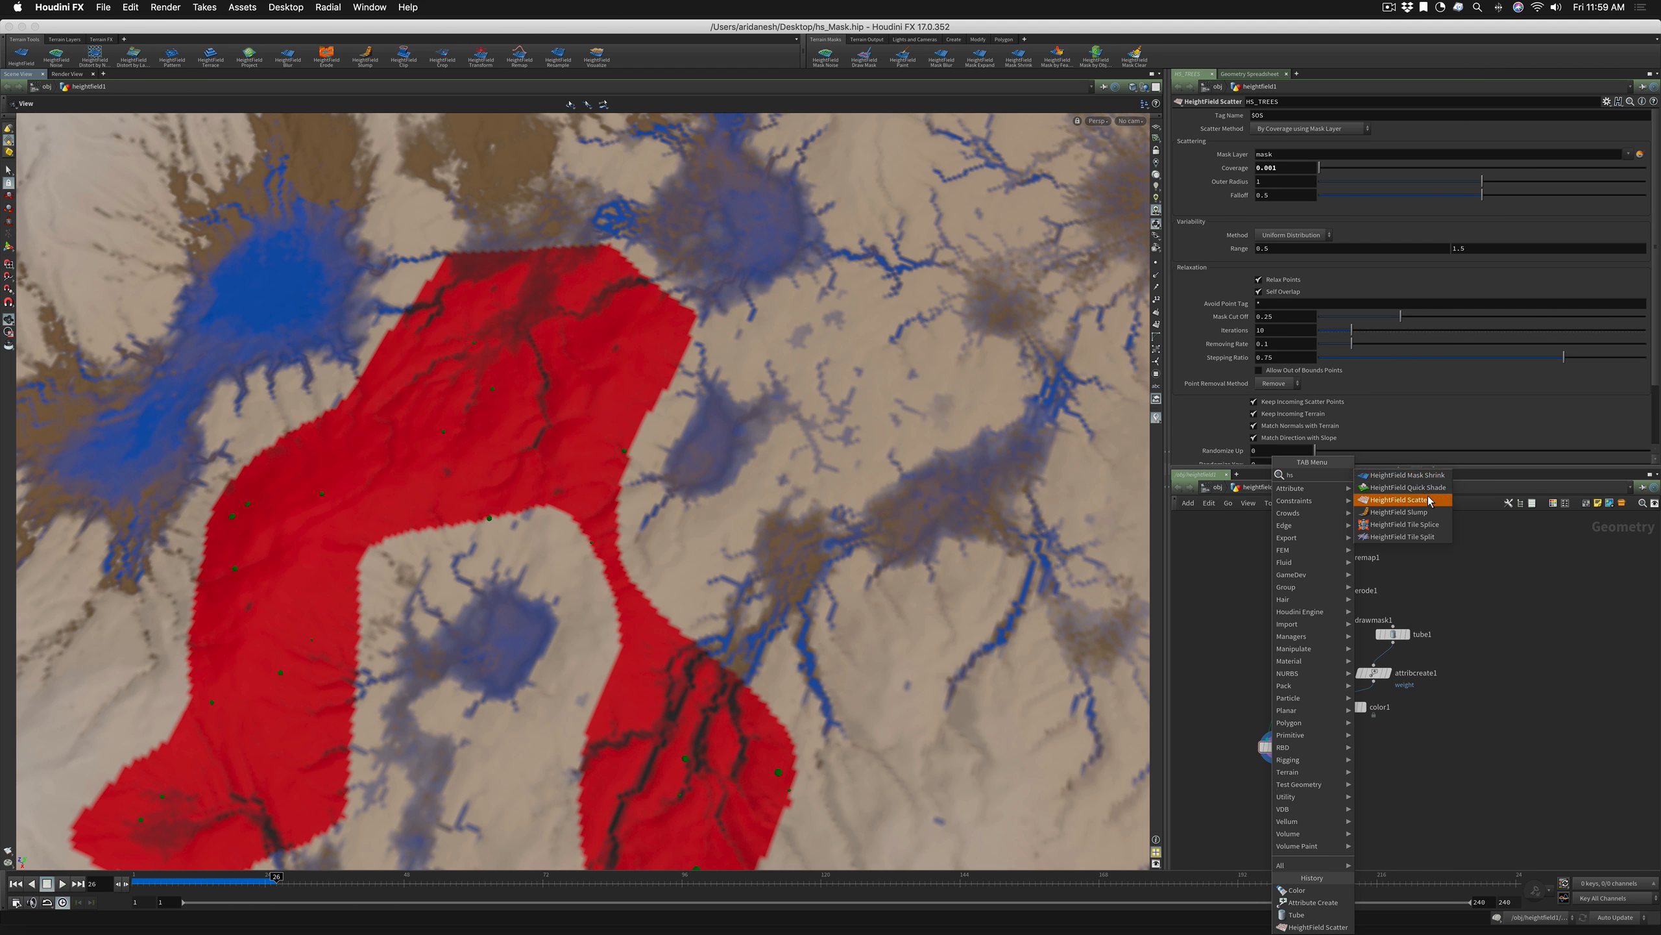
key("Return")
left_click(1283, 811)
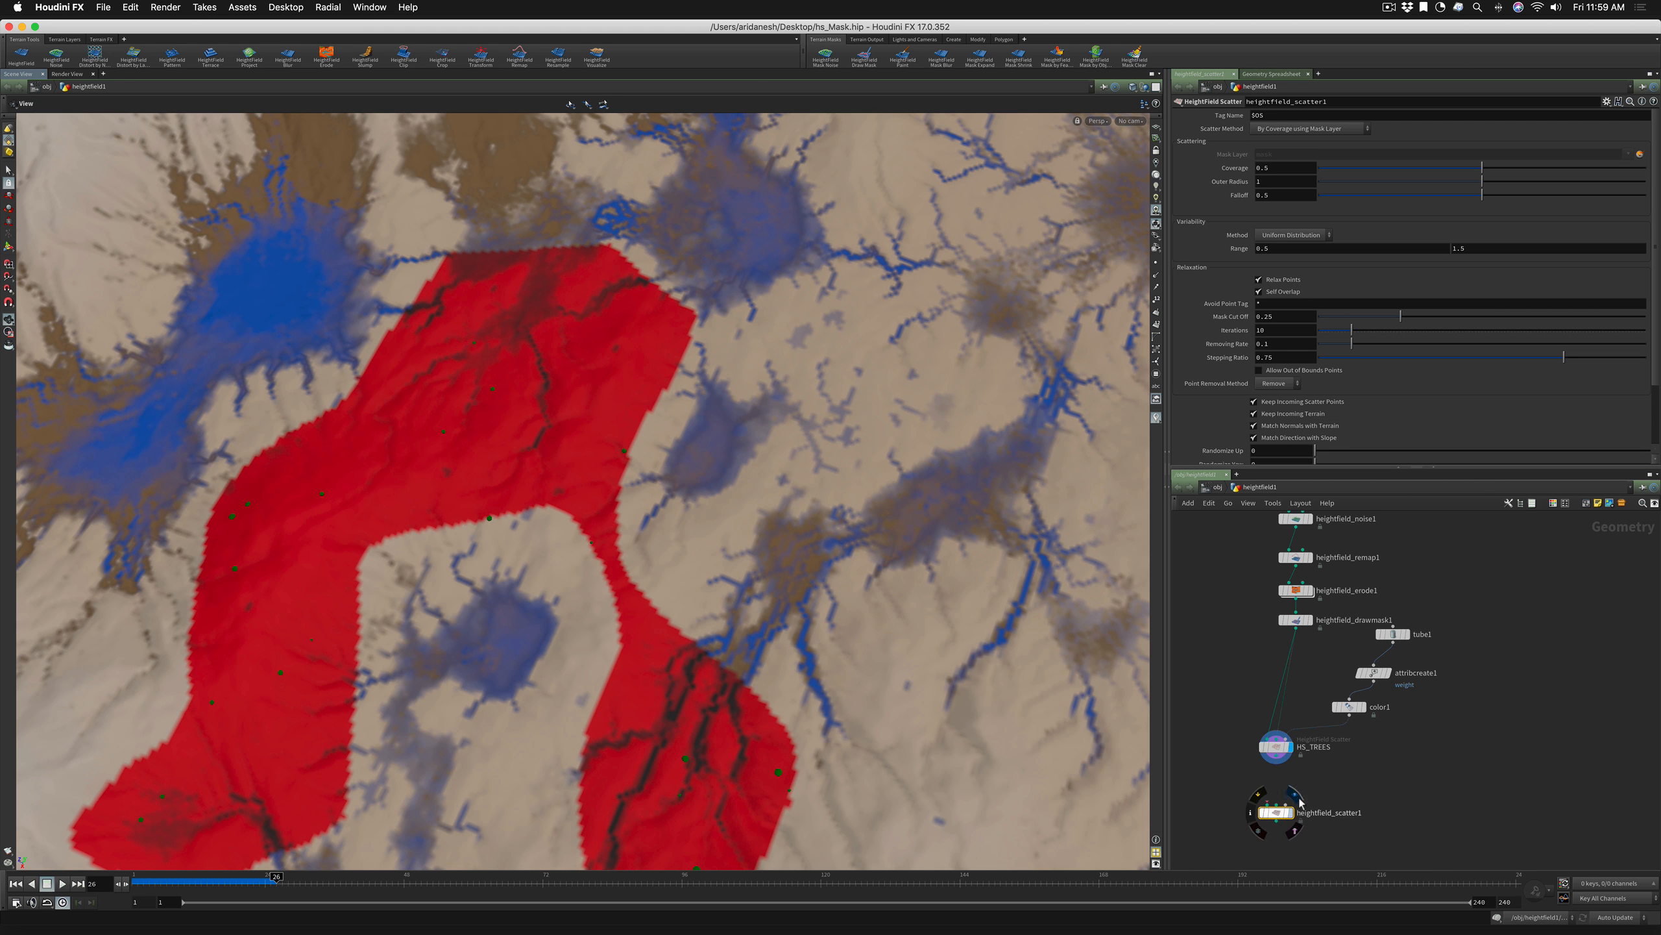
Connect the output of HS_TREES to the Terrain input of heightfield_scatter1
scroll(1312, 792, "up", 2)
middle_click_drag(1314, 792, 1351, 756)
mouse_move(1351, 757)
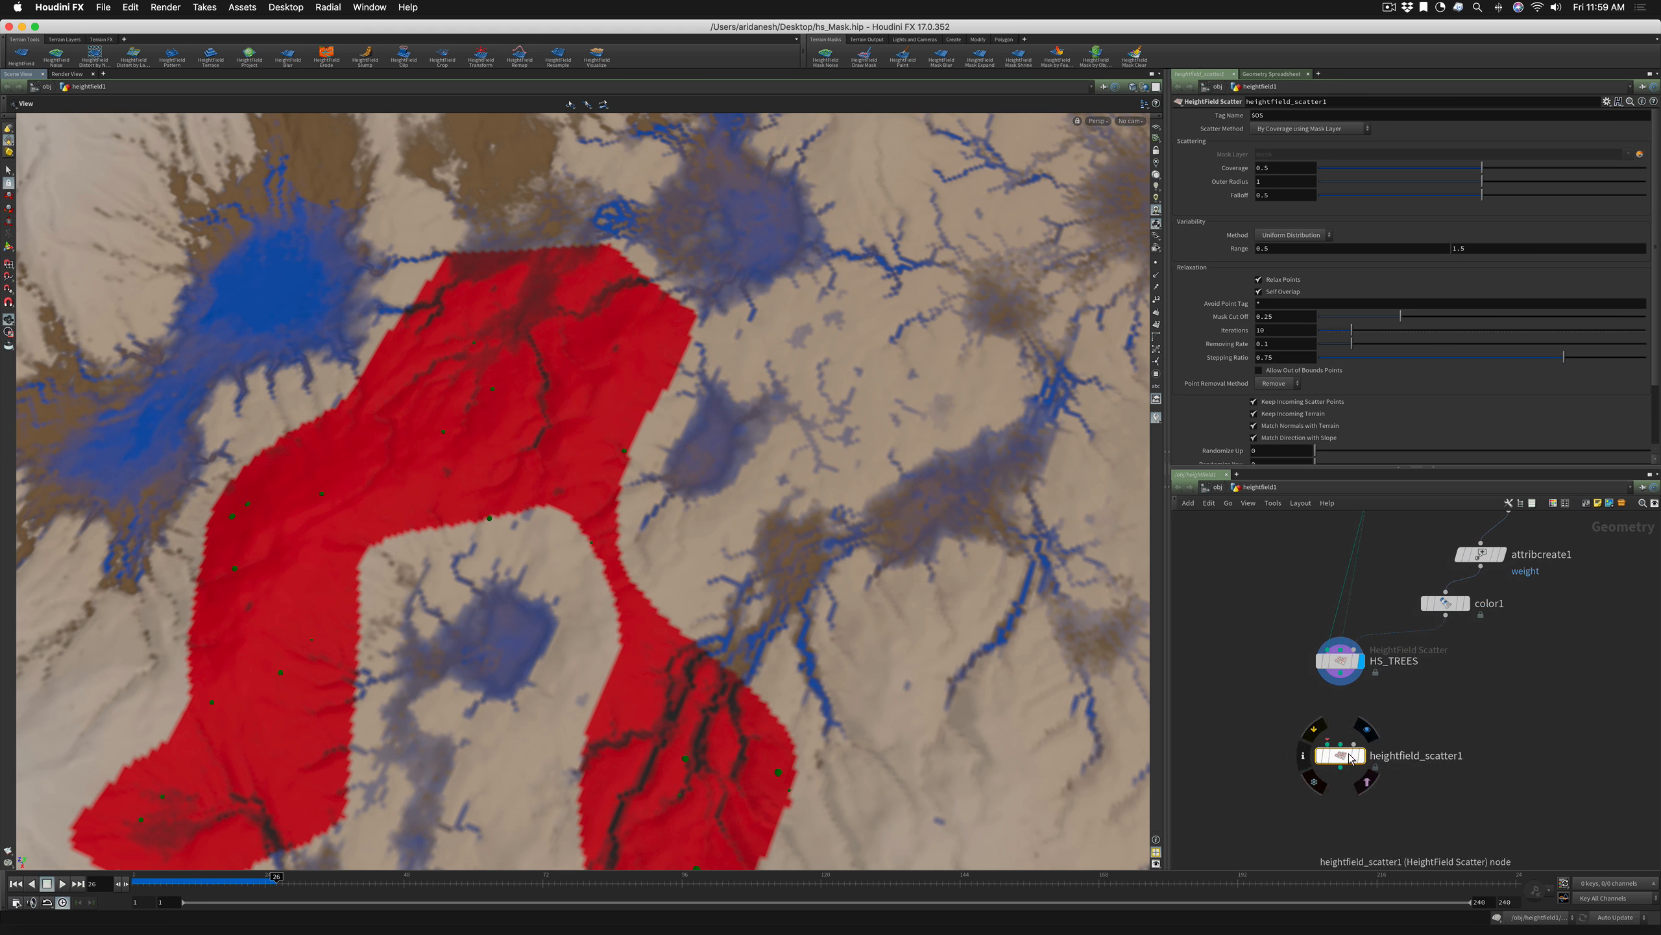
left_click_drag(1343, 758, 1355, 749)
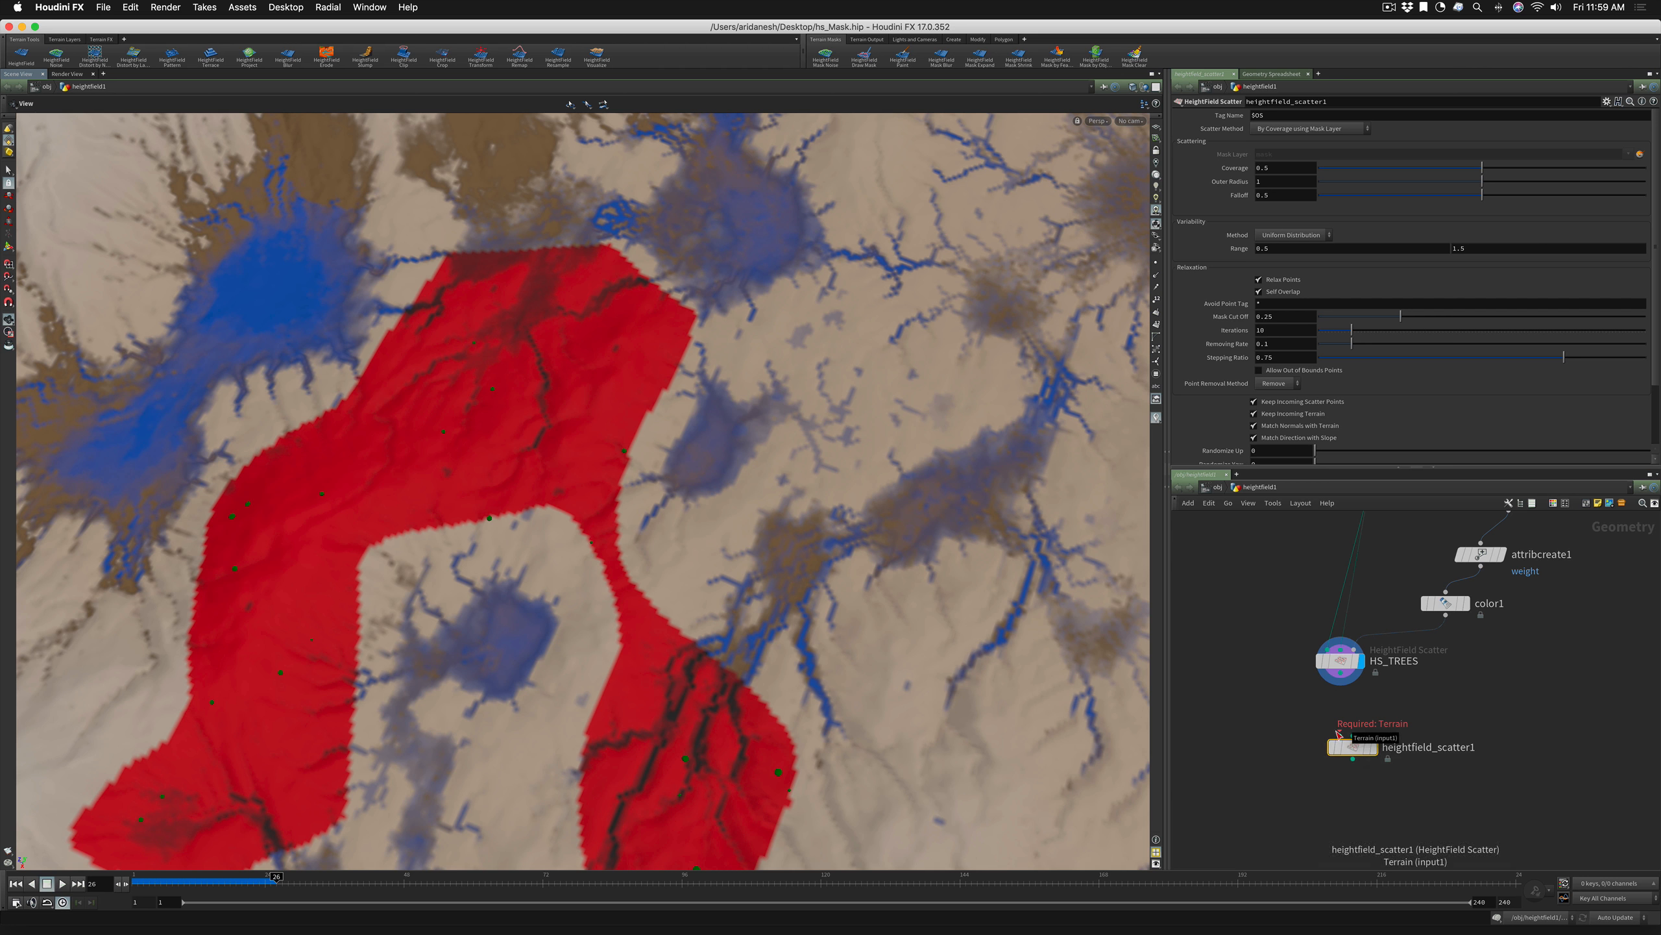
left_click(1338, 734)
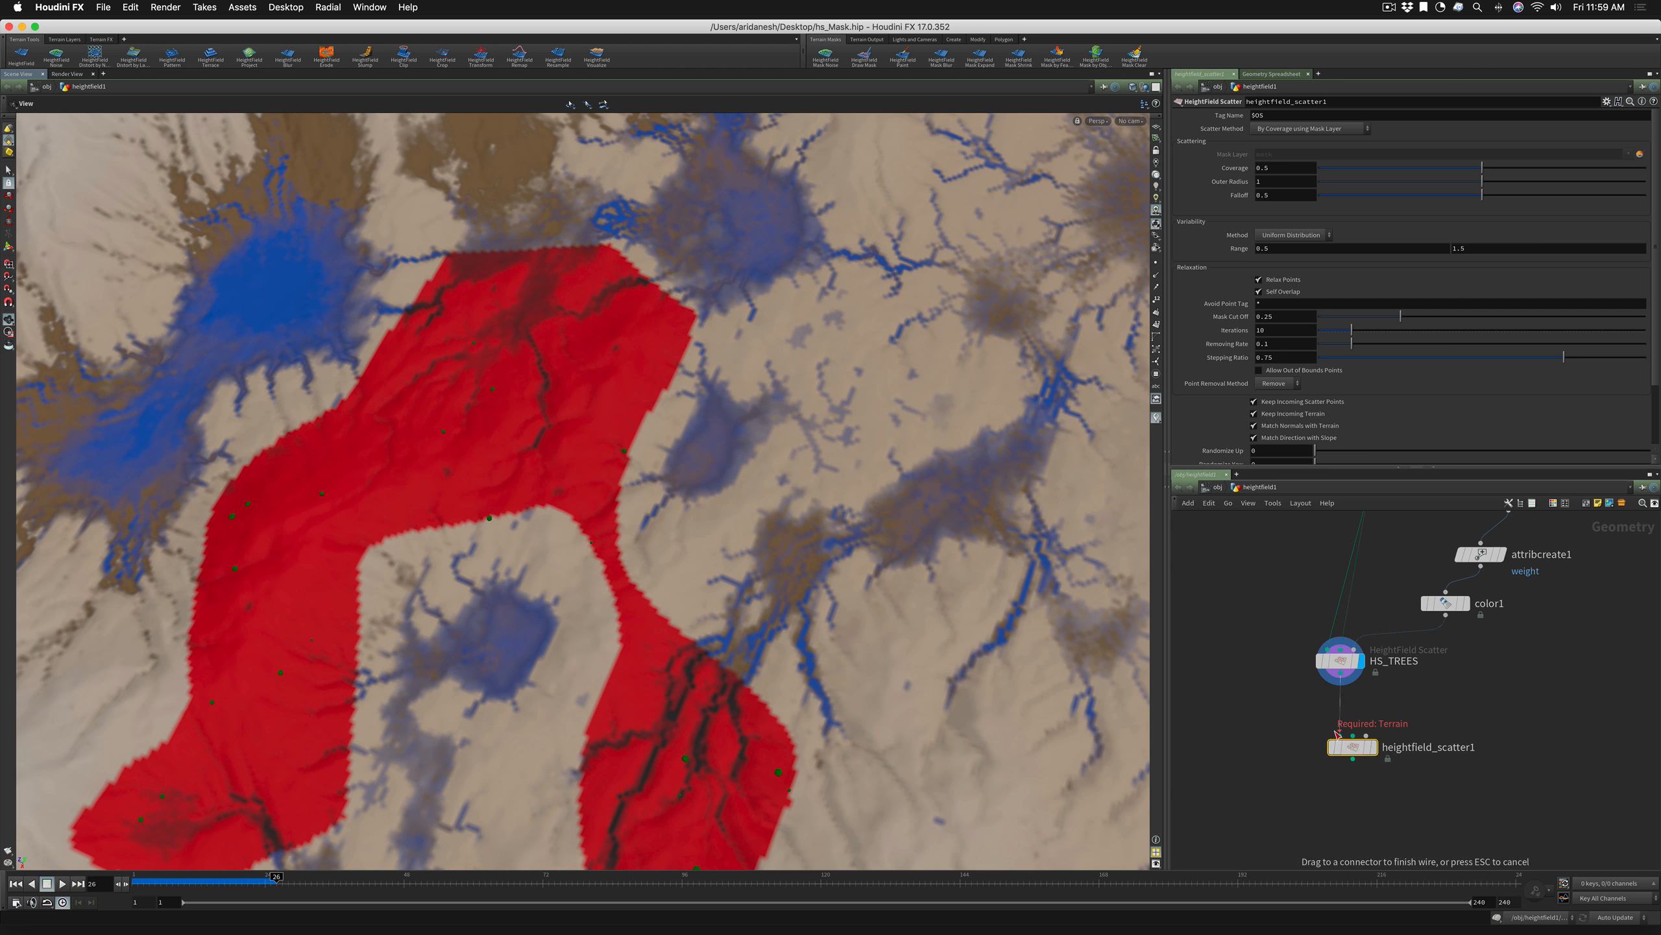
left_click(1336, 733)
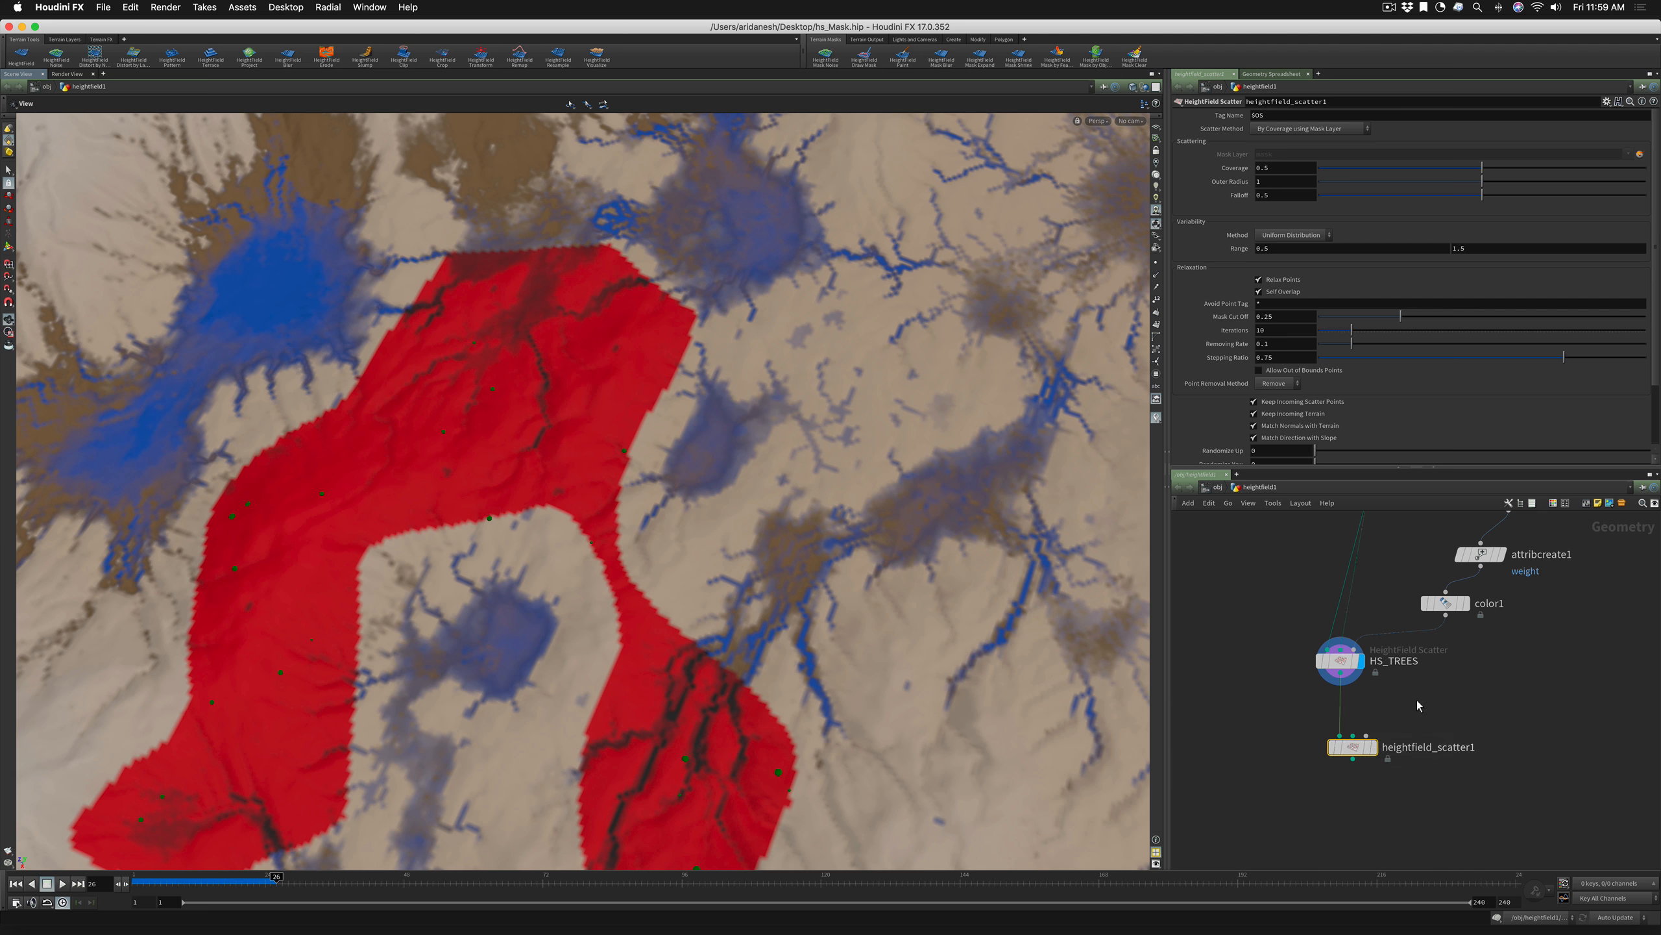
Wire heightfield_drawmask1 into the mask input of heightfield_scatter1 and display the new scatter node in the viewport
scroll(1417, 701, "down", 3)
left_click_drag(1416, 700, 1372, 729, "alt")
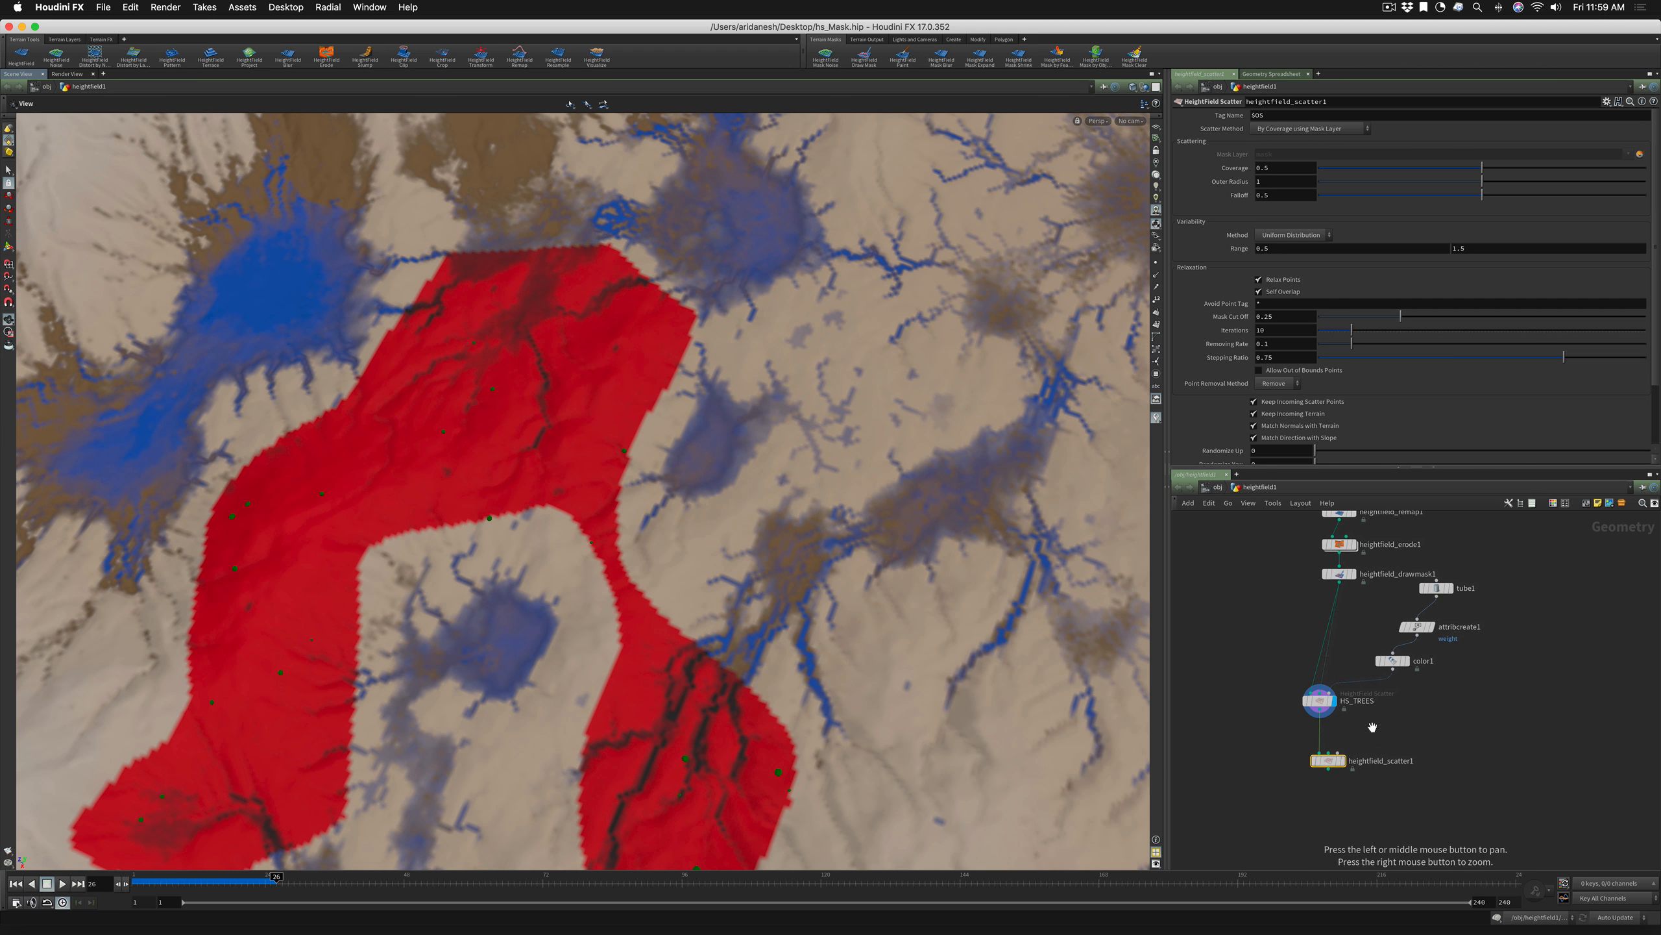
left_click_drag(1338, 621, 1329, 753)
left_click(1344, 761)
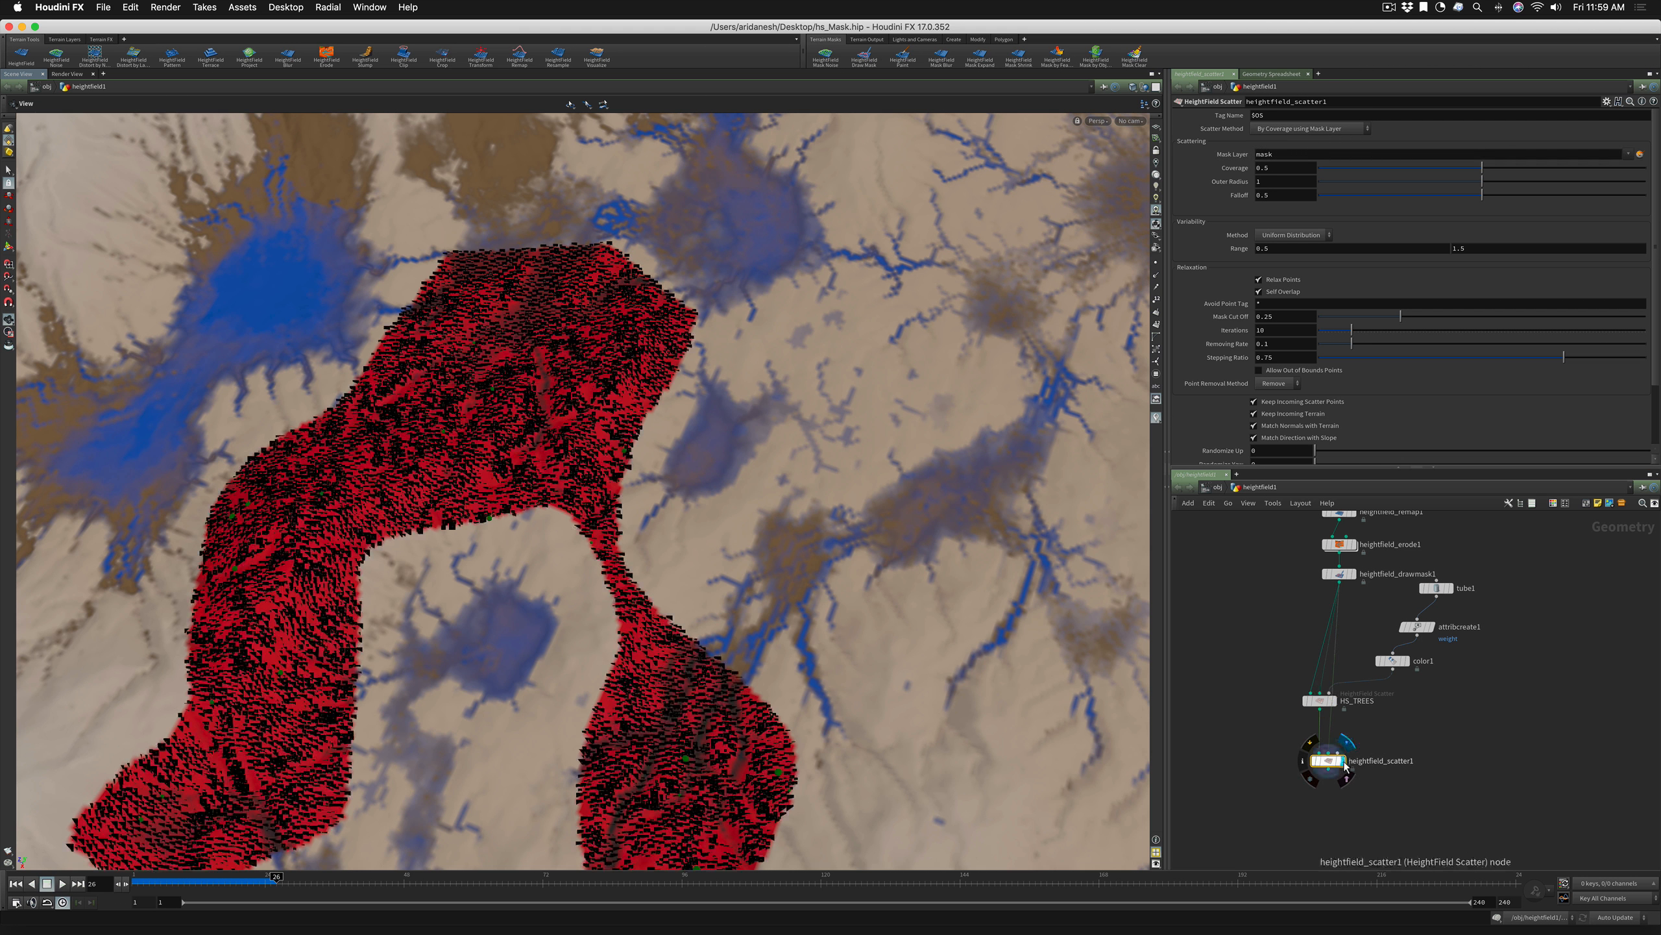
left_click_drag(682, 706, 693, 706)
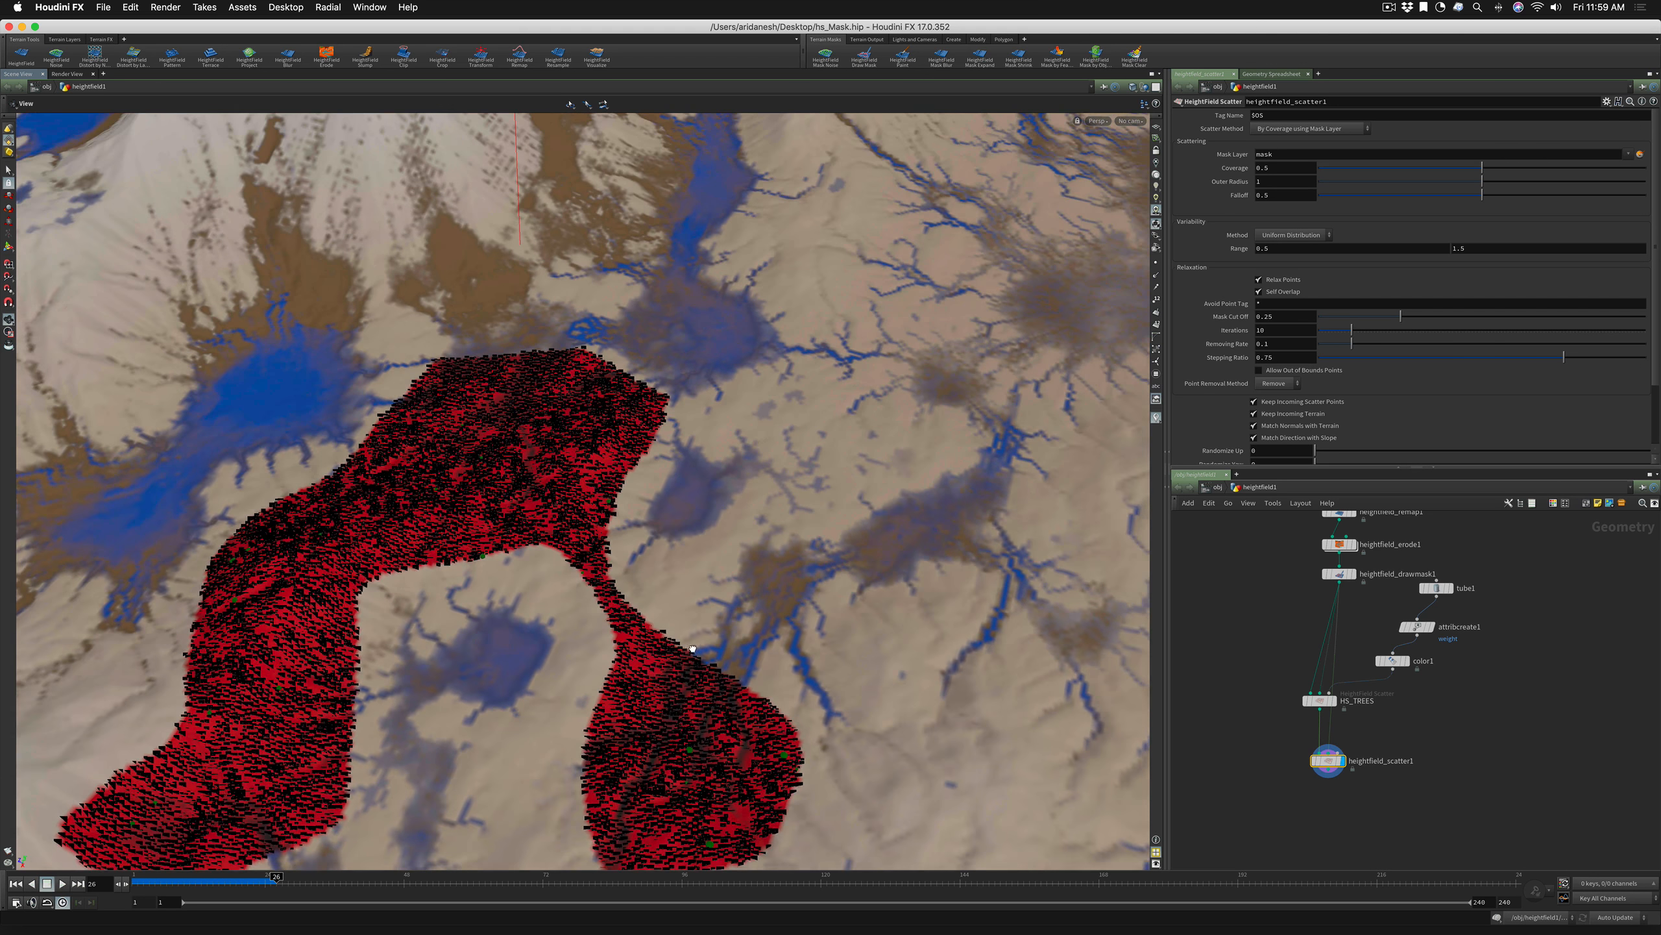
right_click_drag(693, 706, 720, 759)
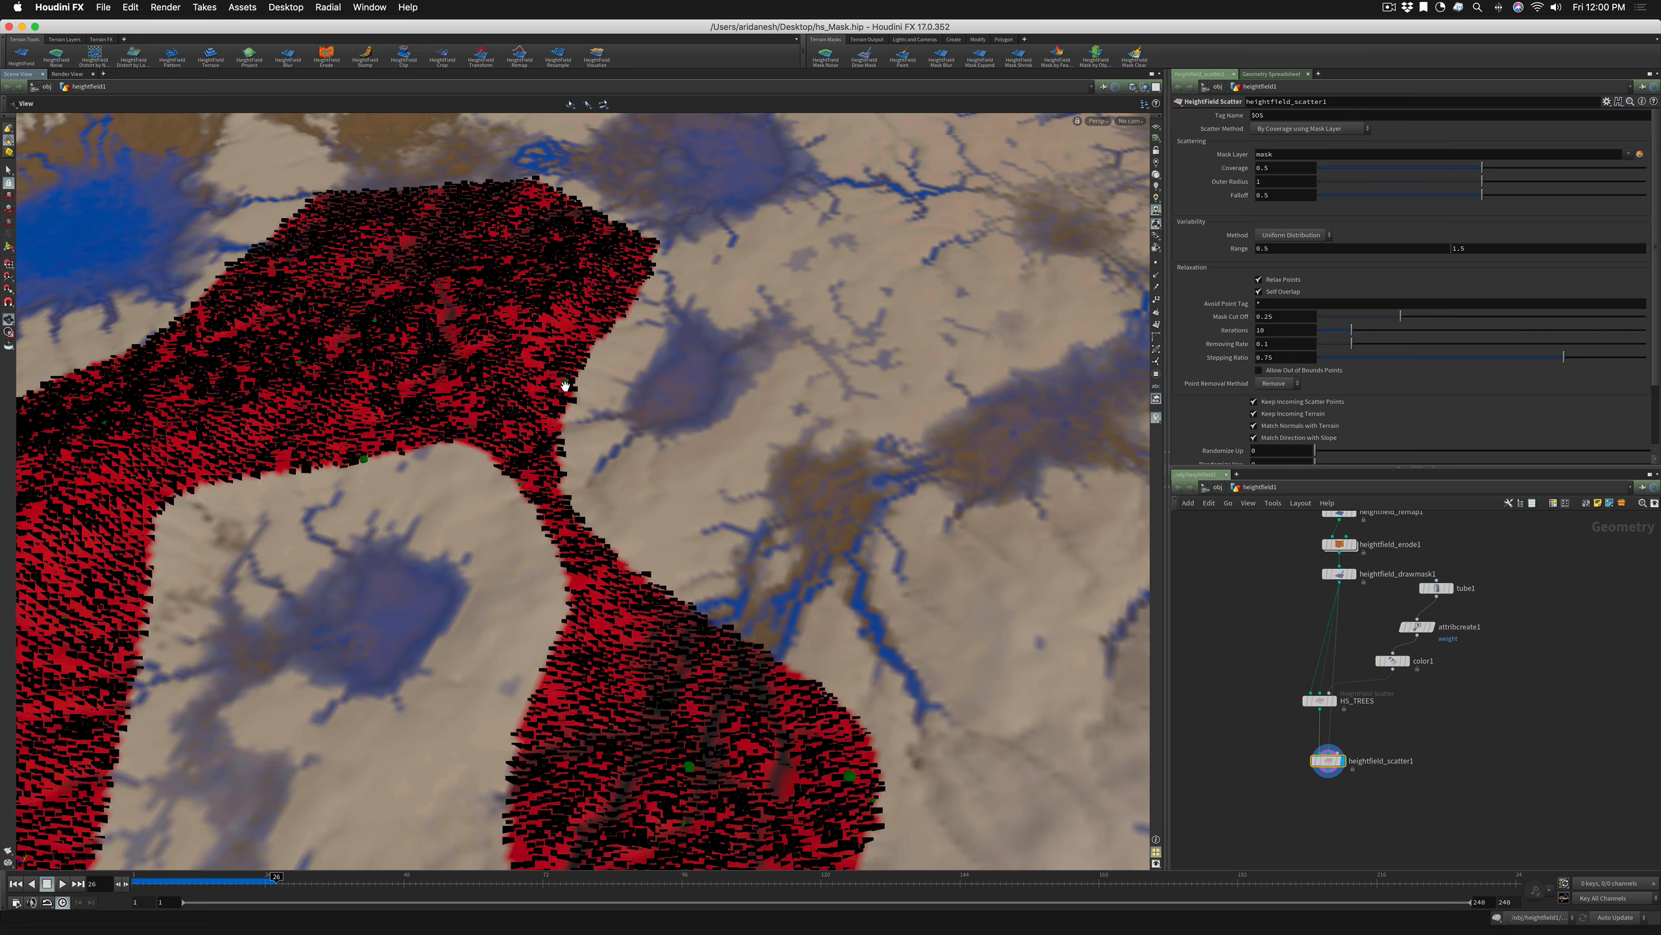
mouse_move(693, 770)
right_mouse_down()
mouse_move(894, 724)
mouse_move(713, 754)
right_mouse_up()
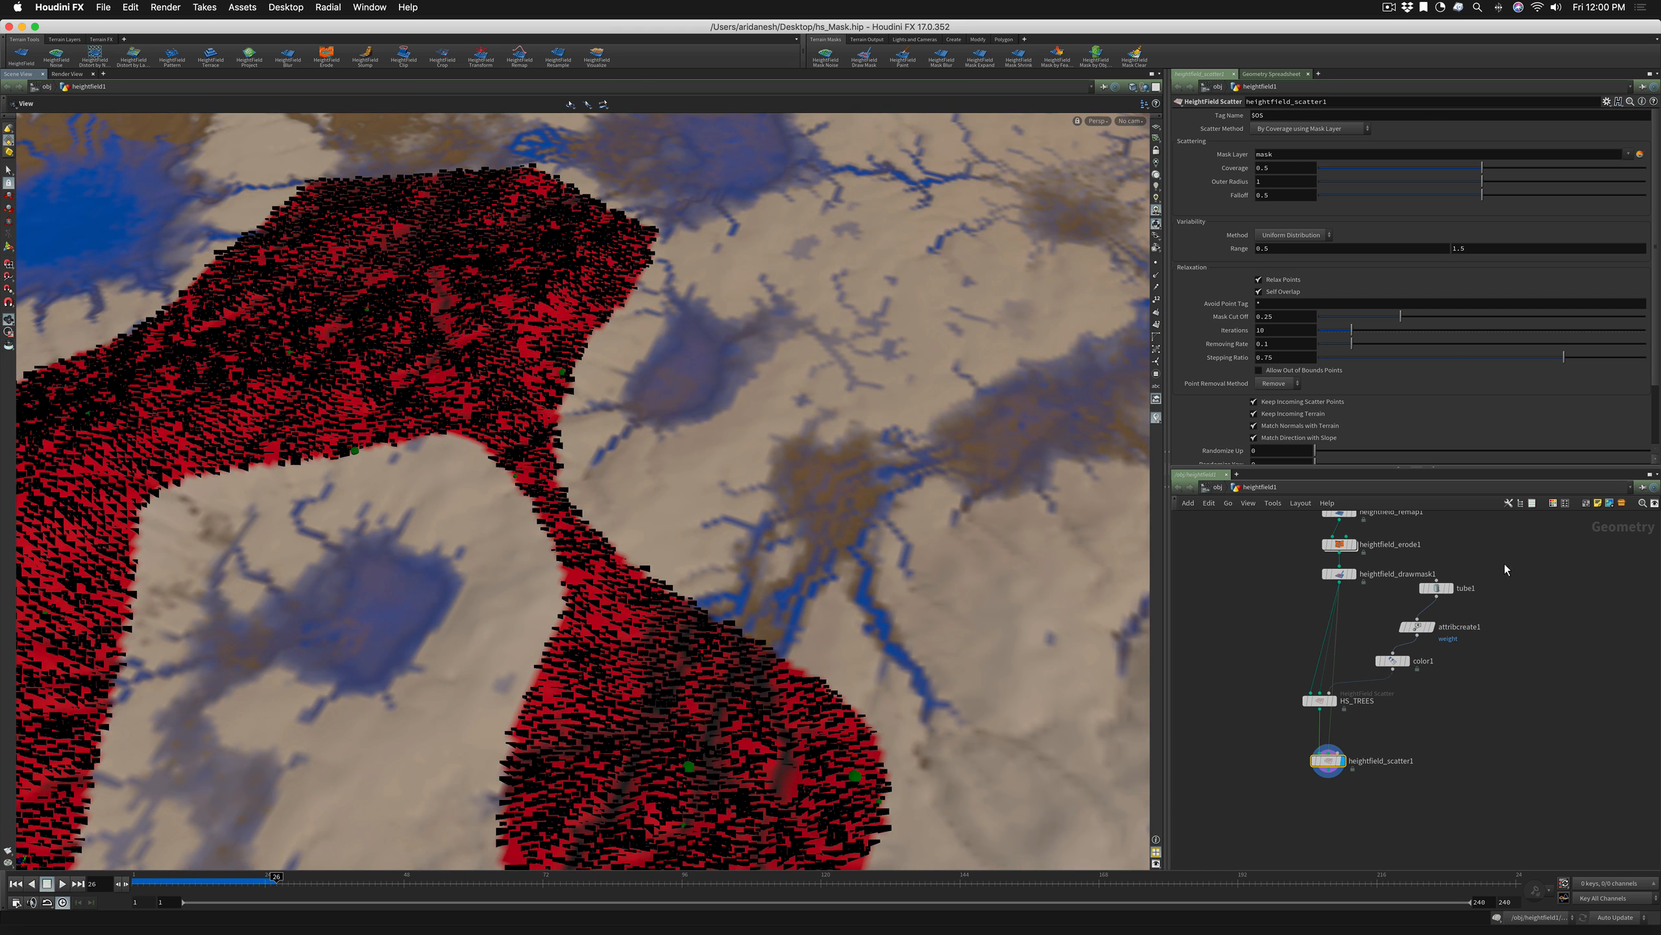
Duplicate the tube1, attribcreate1 and color1 chain beside the original and set the copied color node to pink (0.9, 0, 0.45)
left_click_drag(1504, 564, 1457, 693)
middle_click_drag(1444, 747, 1390, 769, "alt")
scroll(1415, 678, "up", 4)
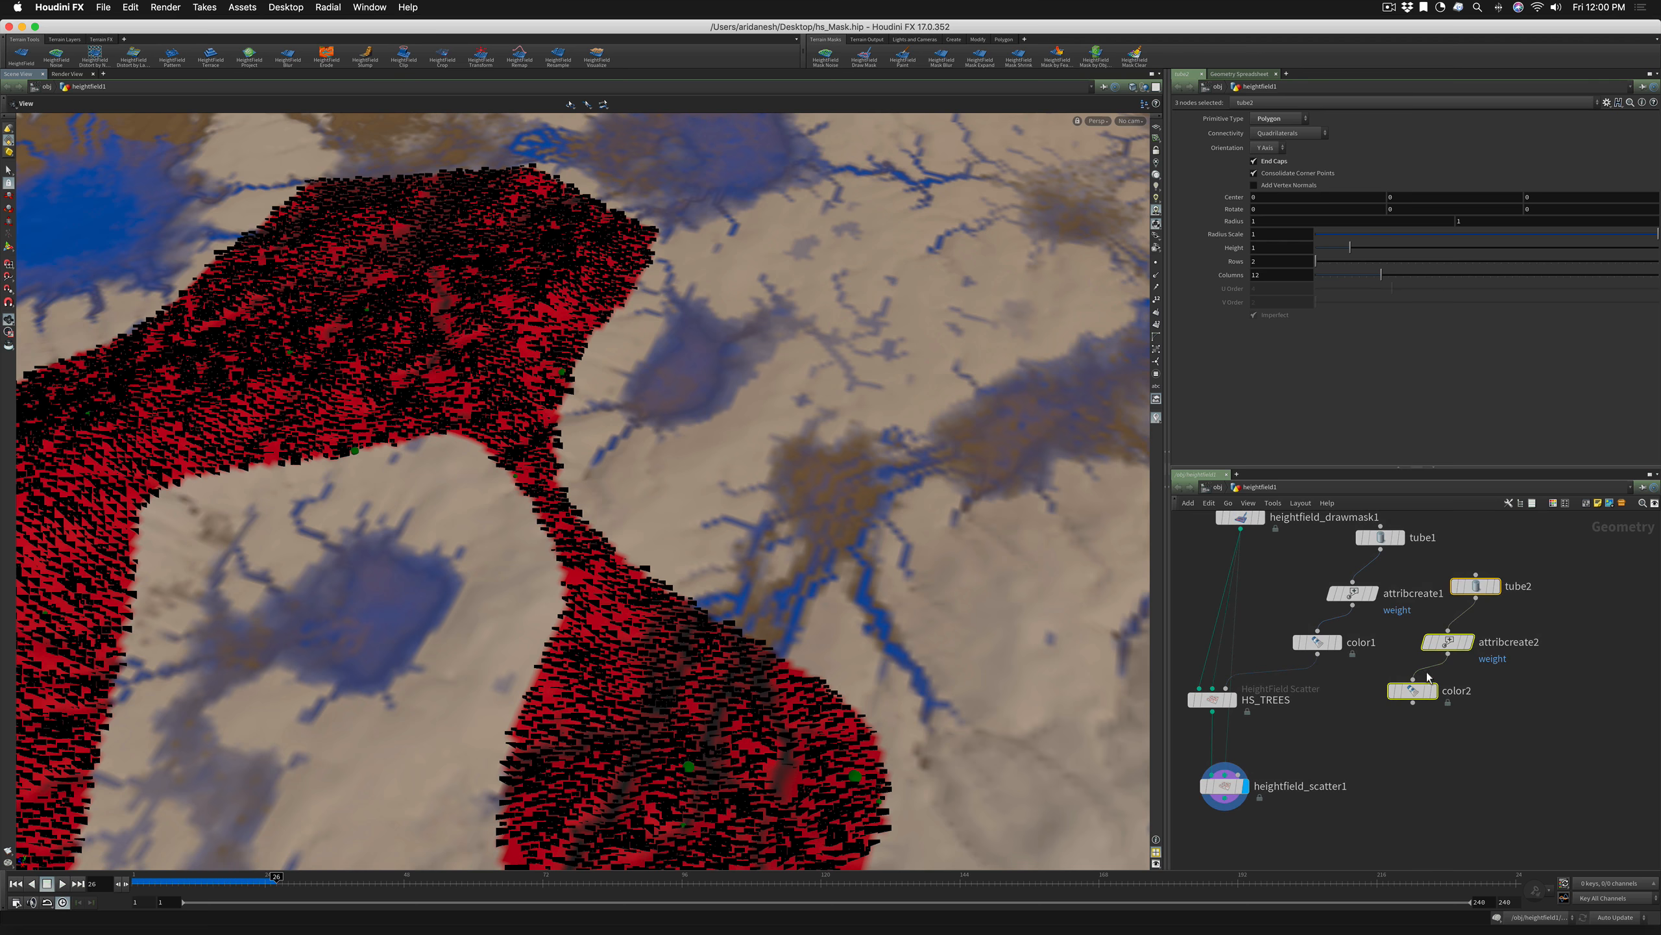
left_click(1412, 690)
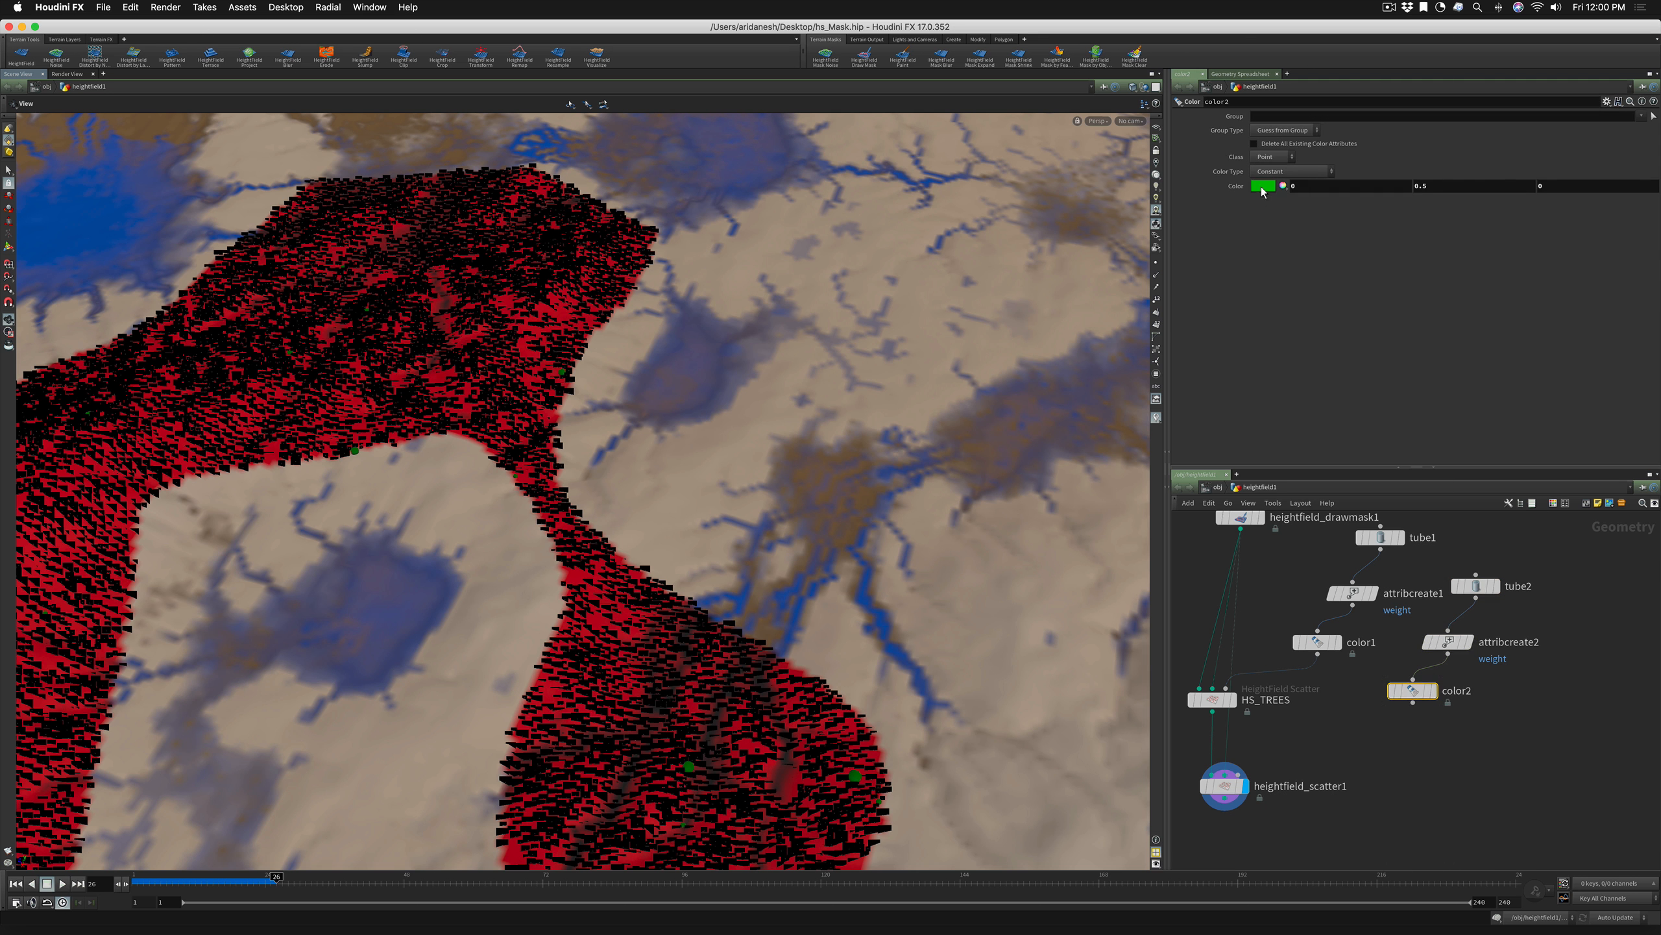
left_click(1262, 185)
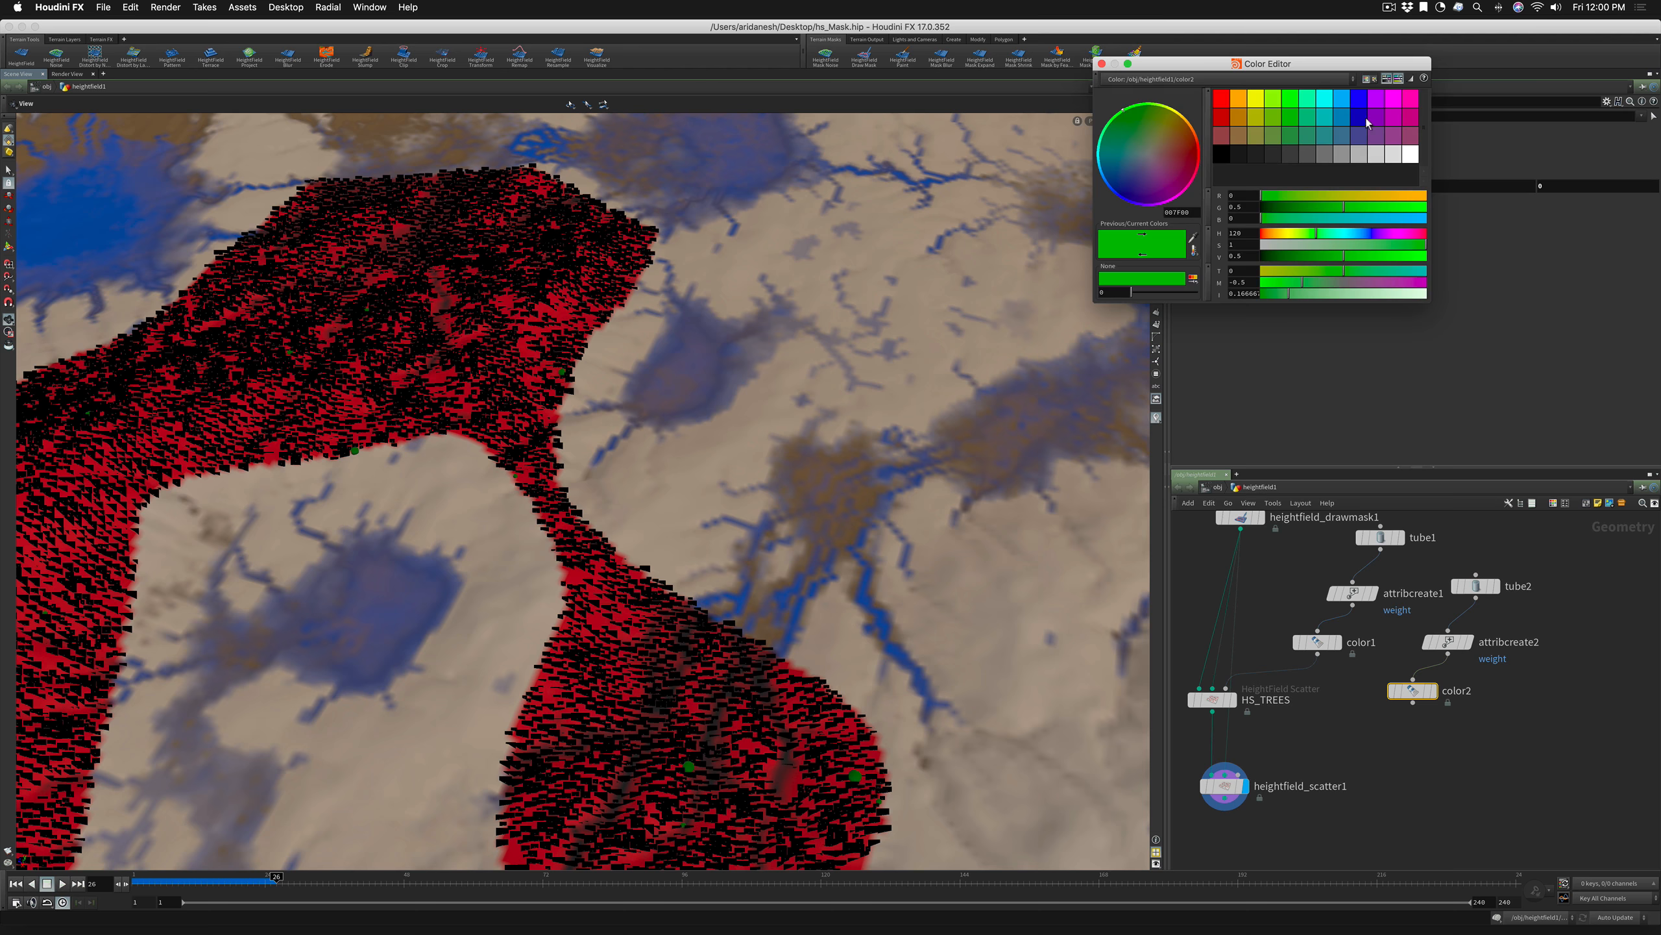
left_click(1413, 99)
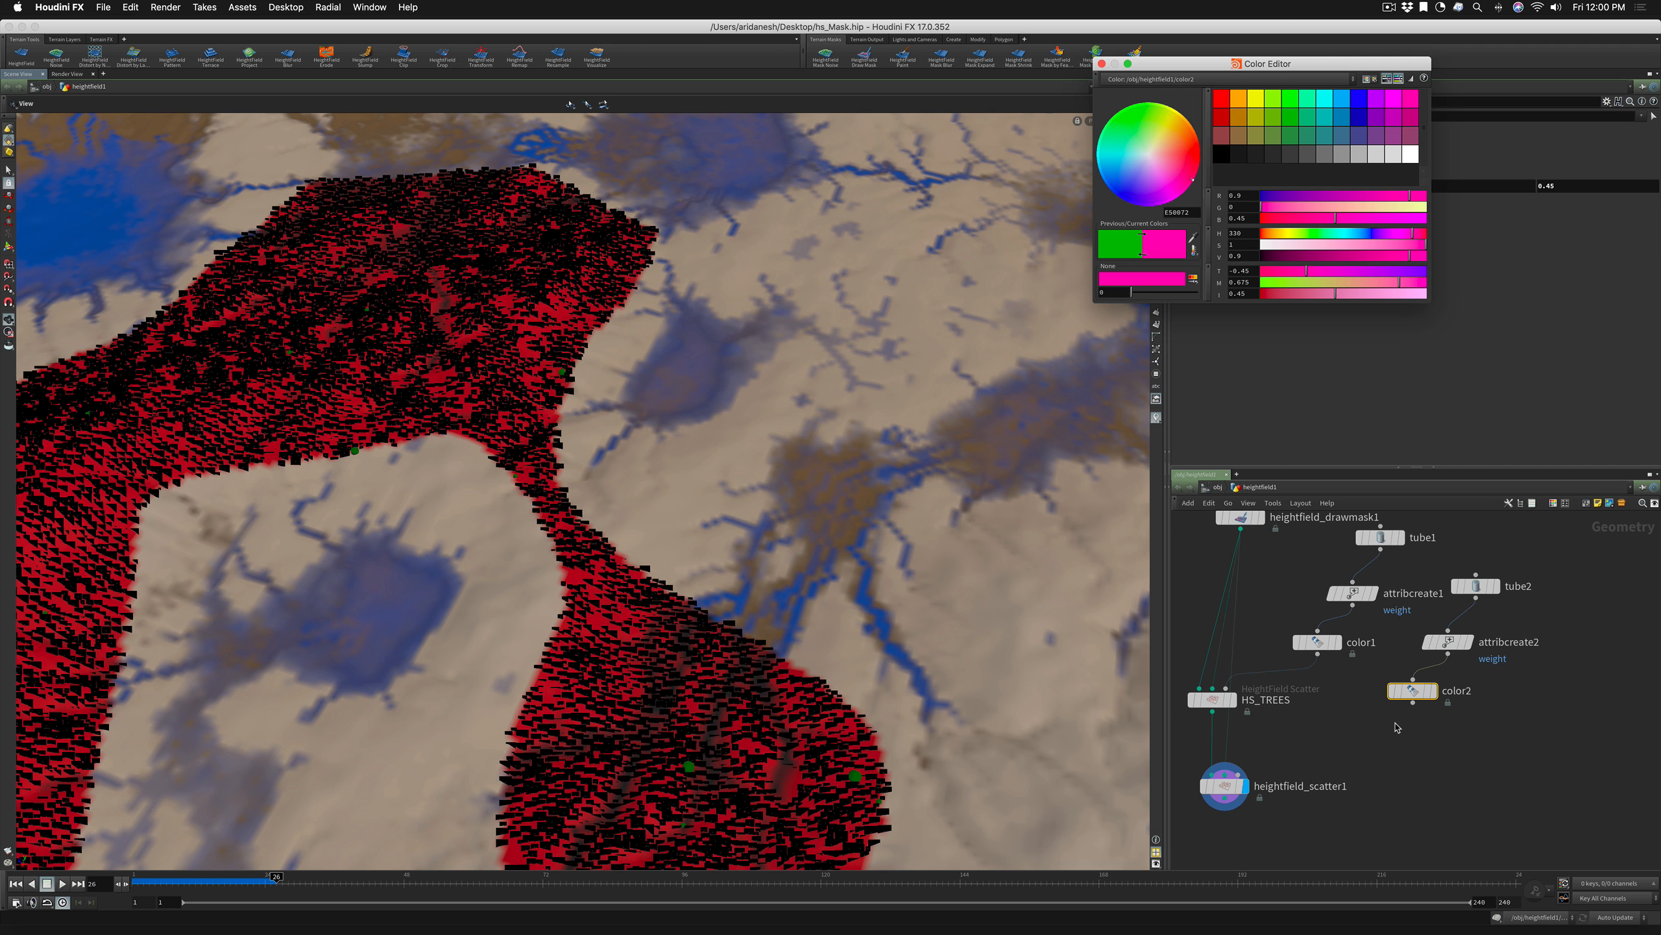
Connect color2 to the third input of heightfield_scatter1 and close the Color Editor
middle_click_drag(1362, 728, 1431, 719)
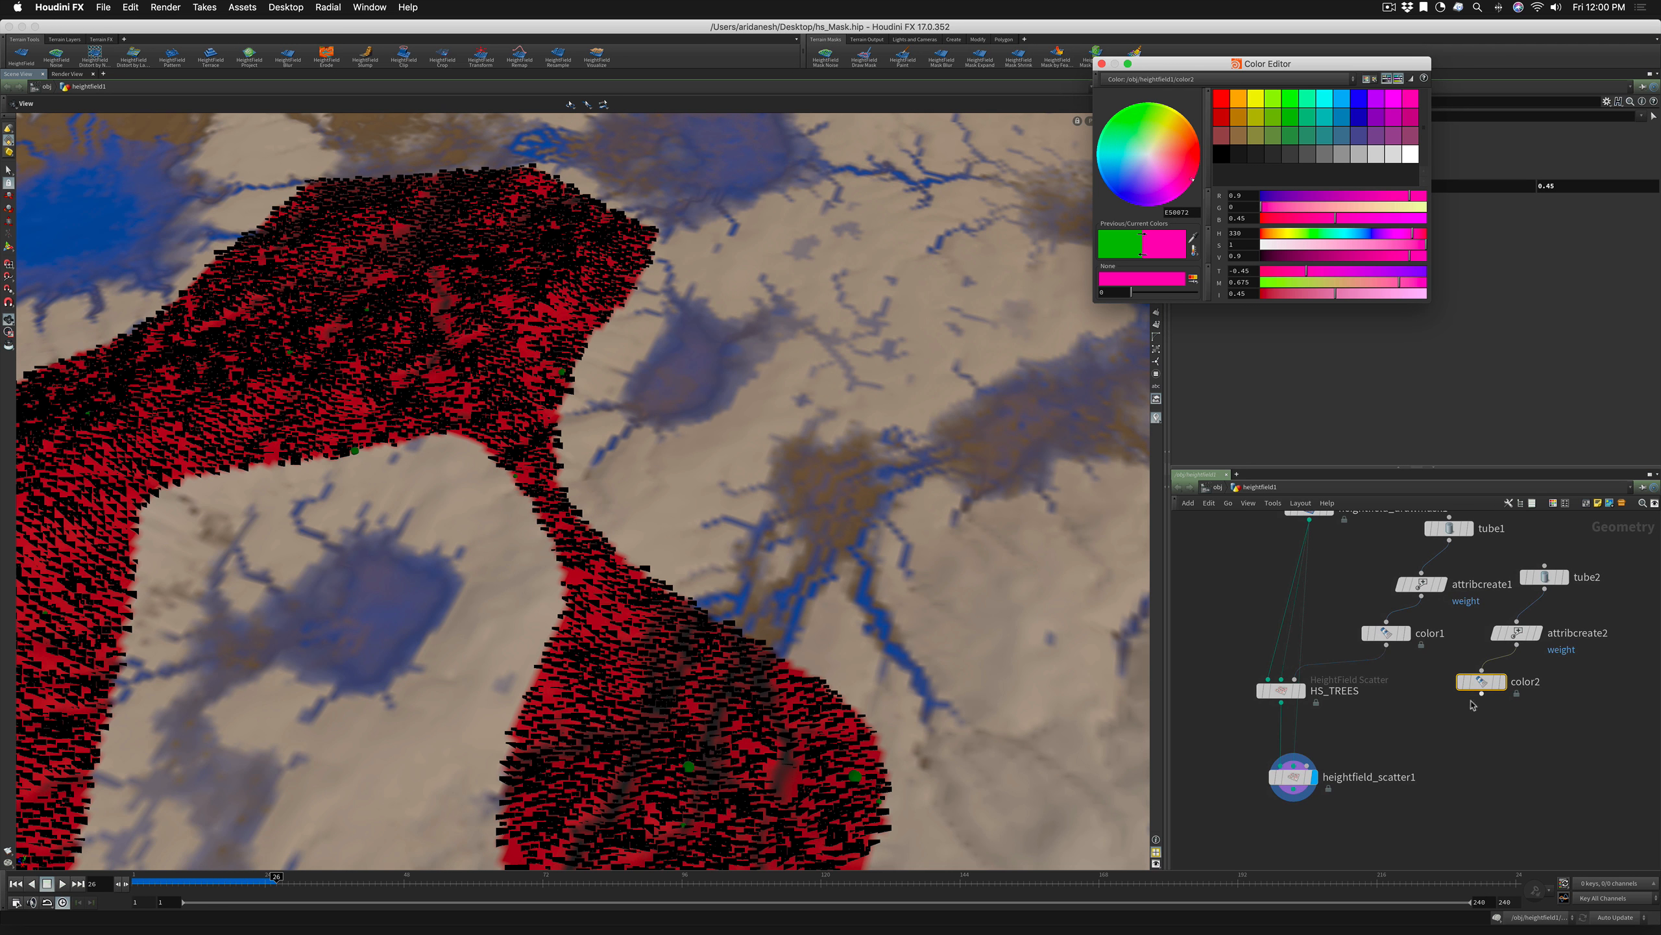
left_click(1474, 702)
left_click(1308, 759)
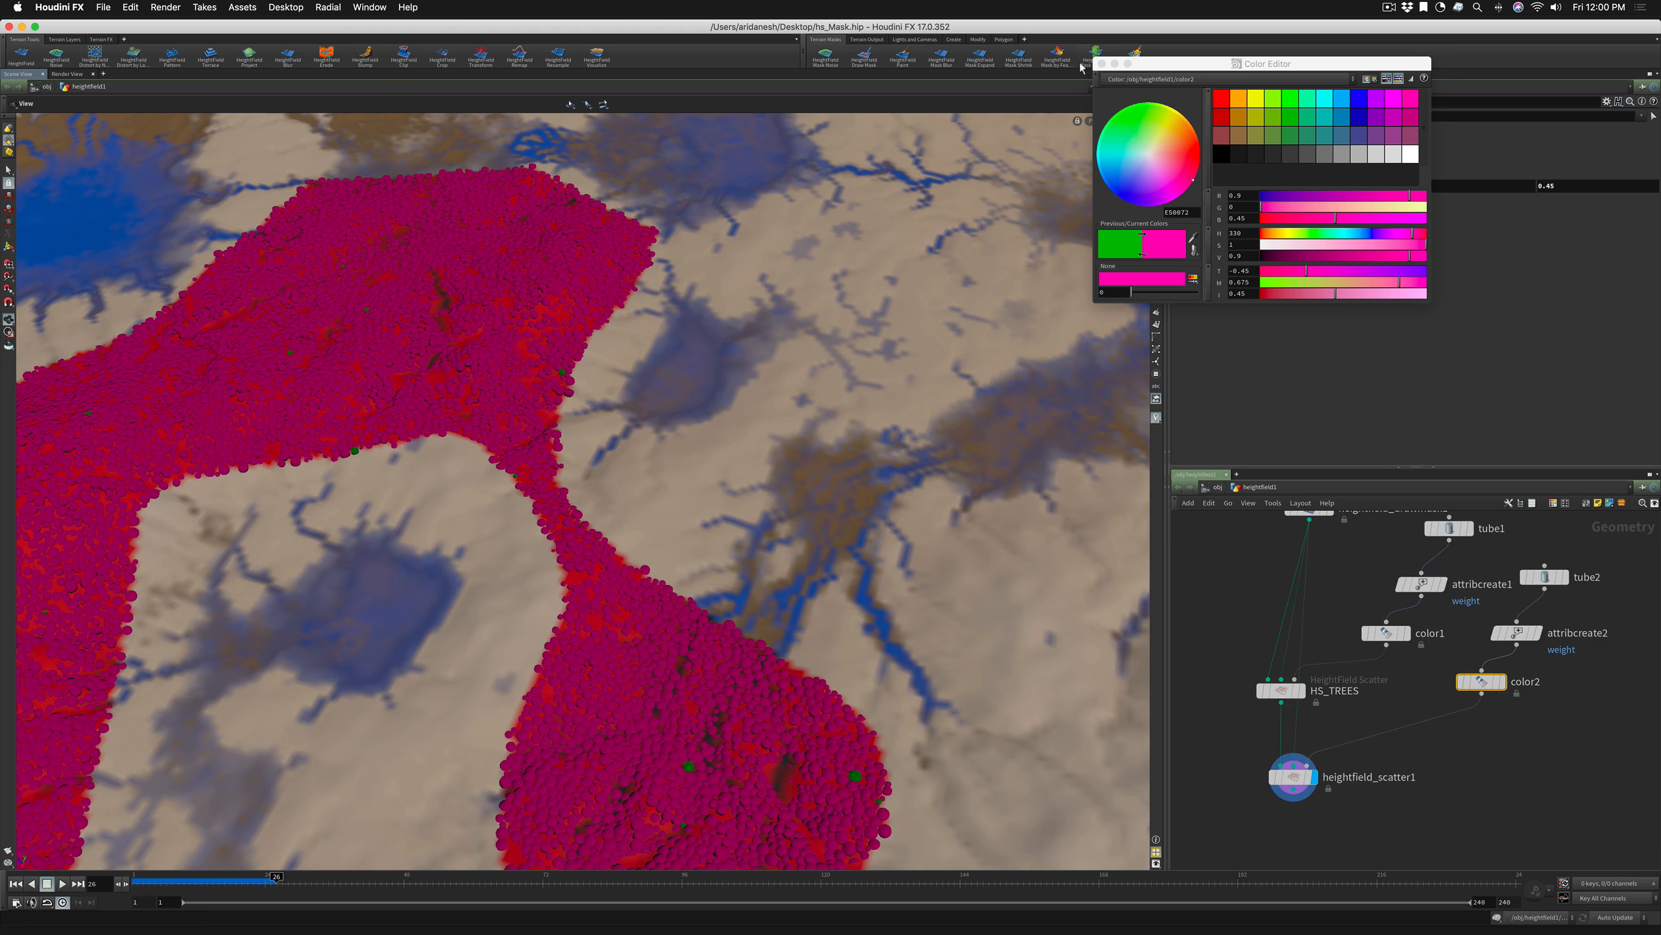
left_click(1100, 63)
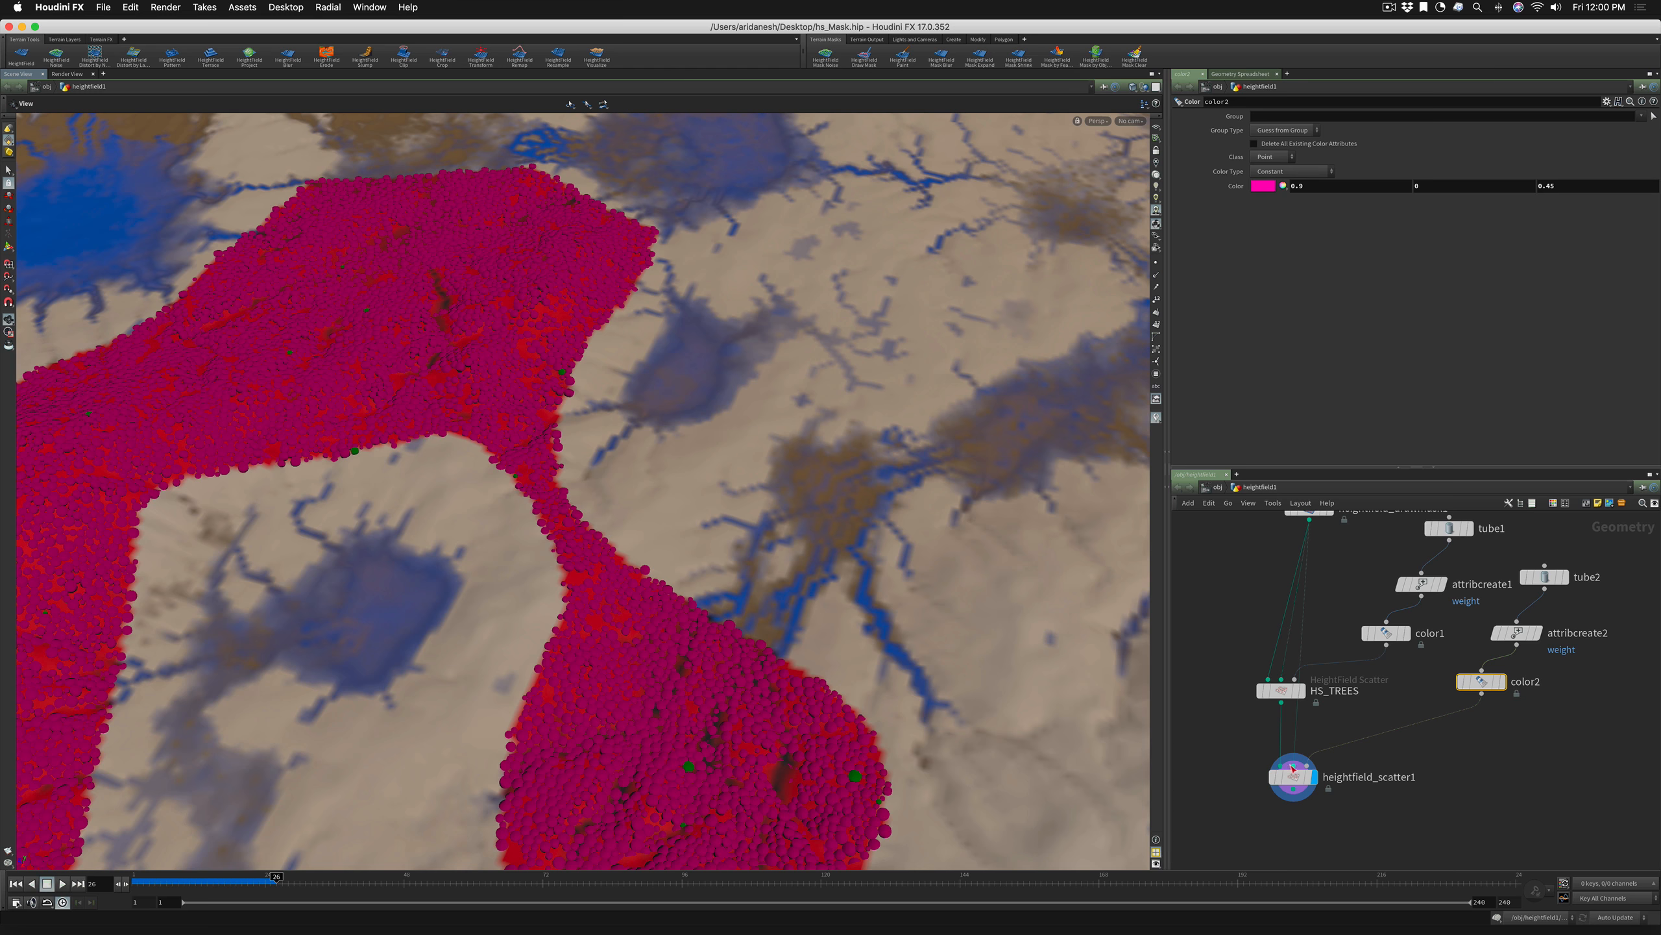
Set the Scatter Method of heightfield_scatter1 to Per Point Count using Source Points
left_click(1293, 775)
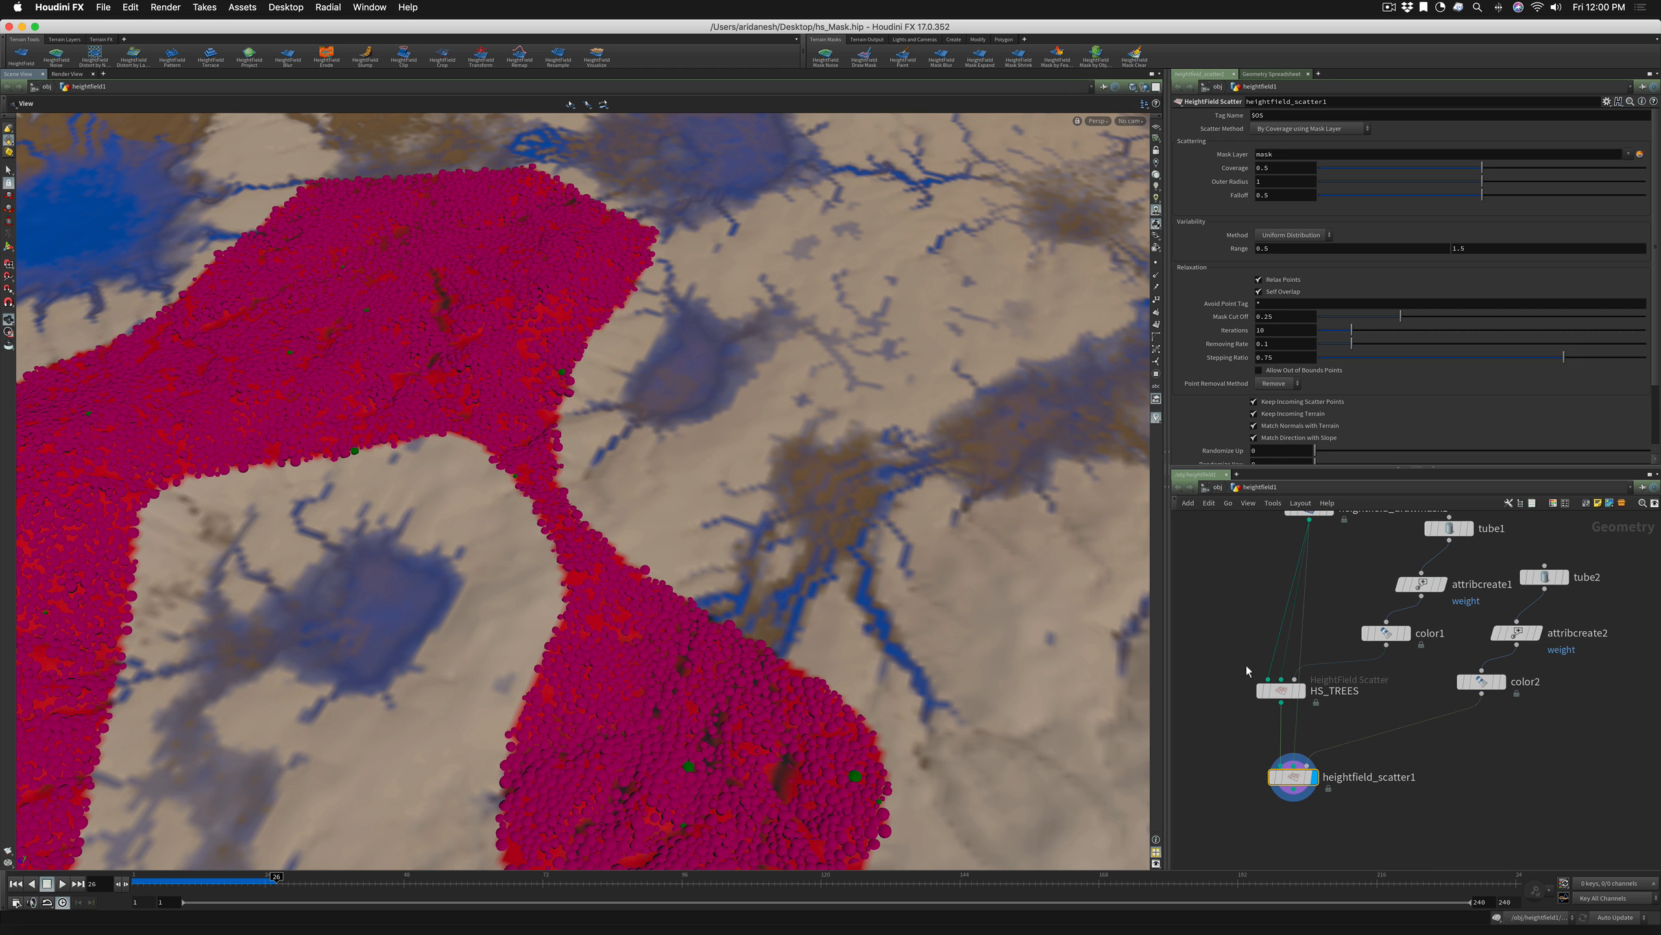
left_click(1316, 128)
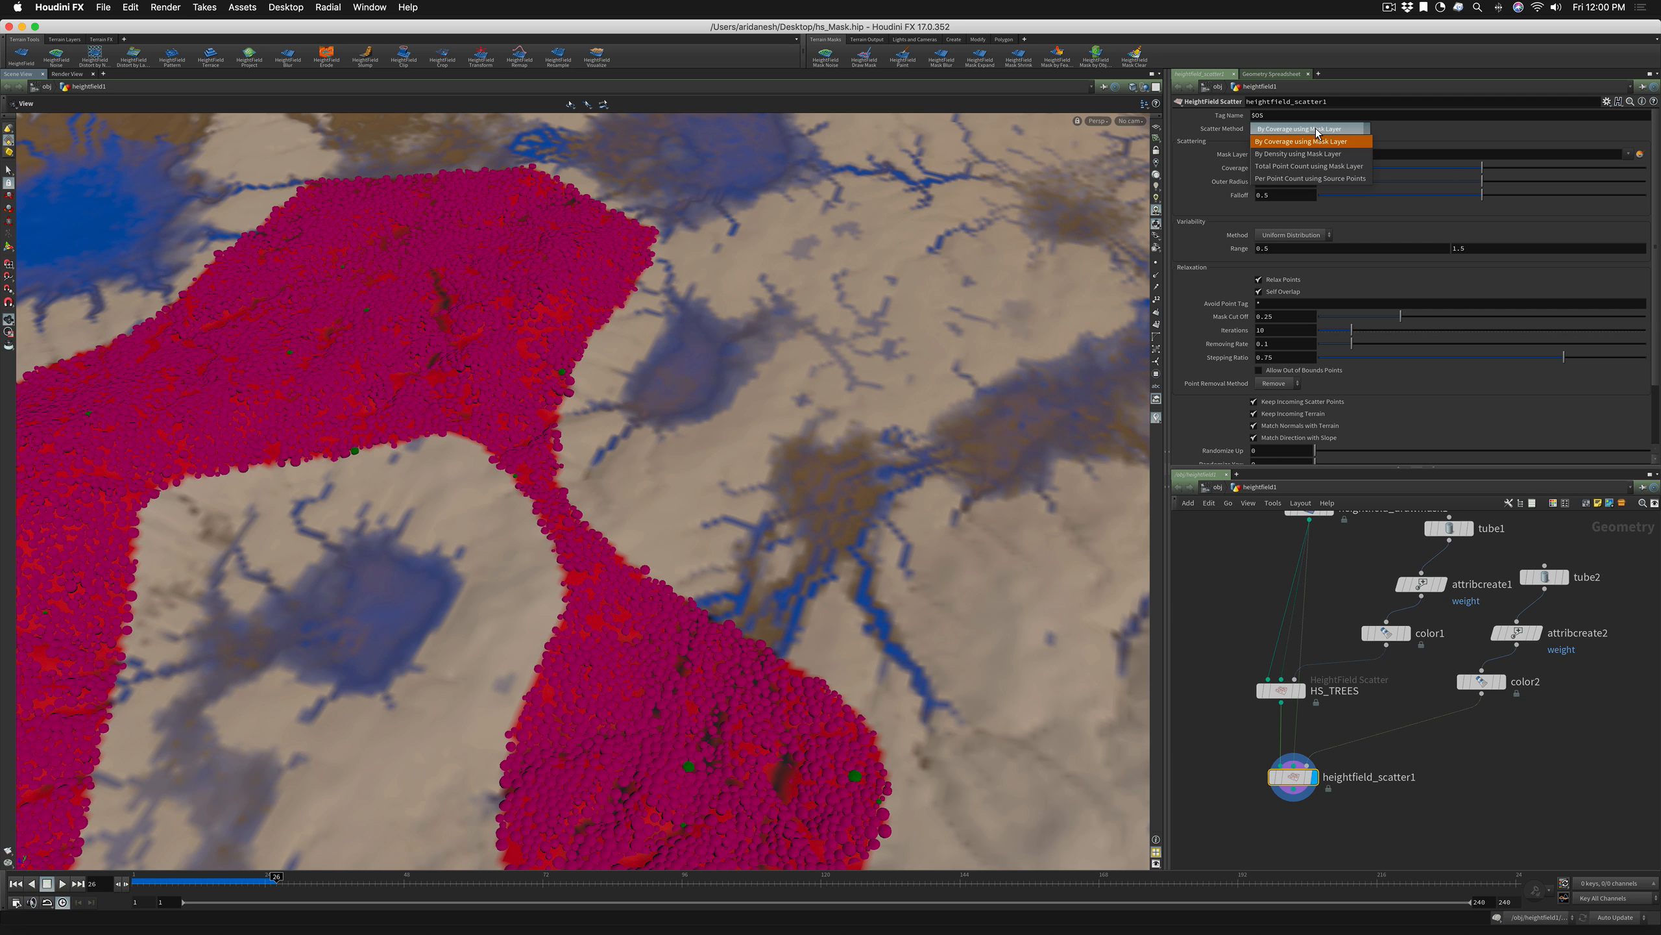
left_click(1314, 180)
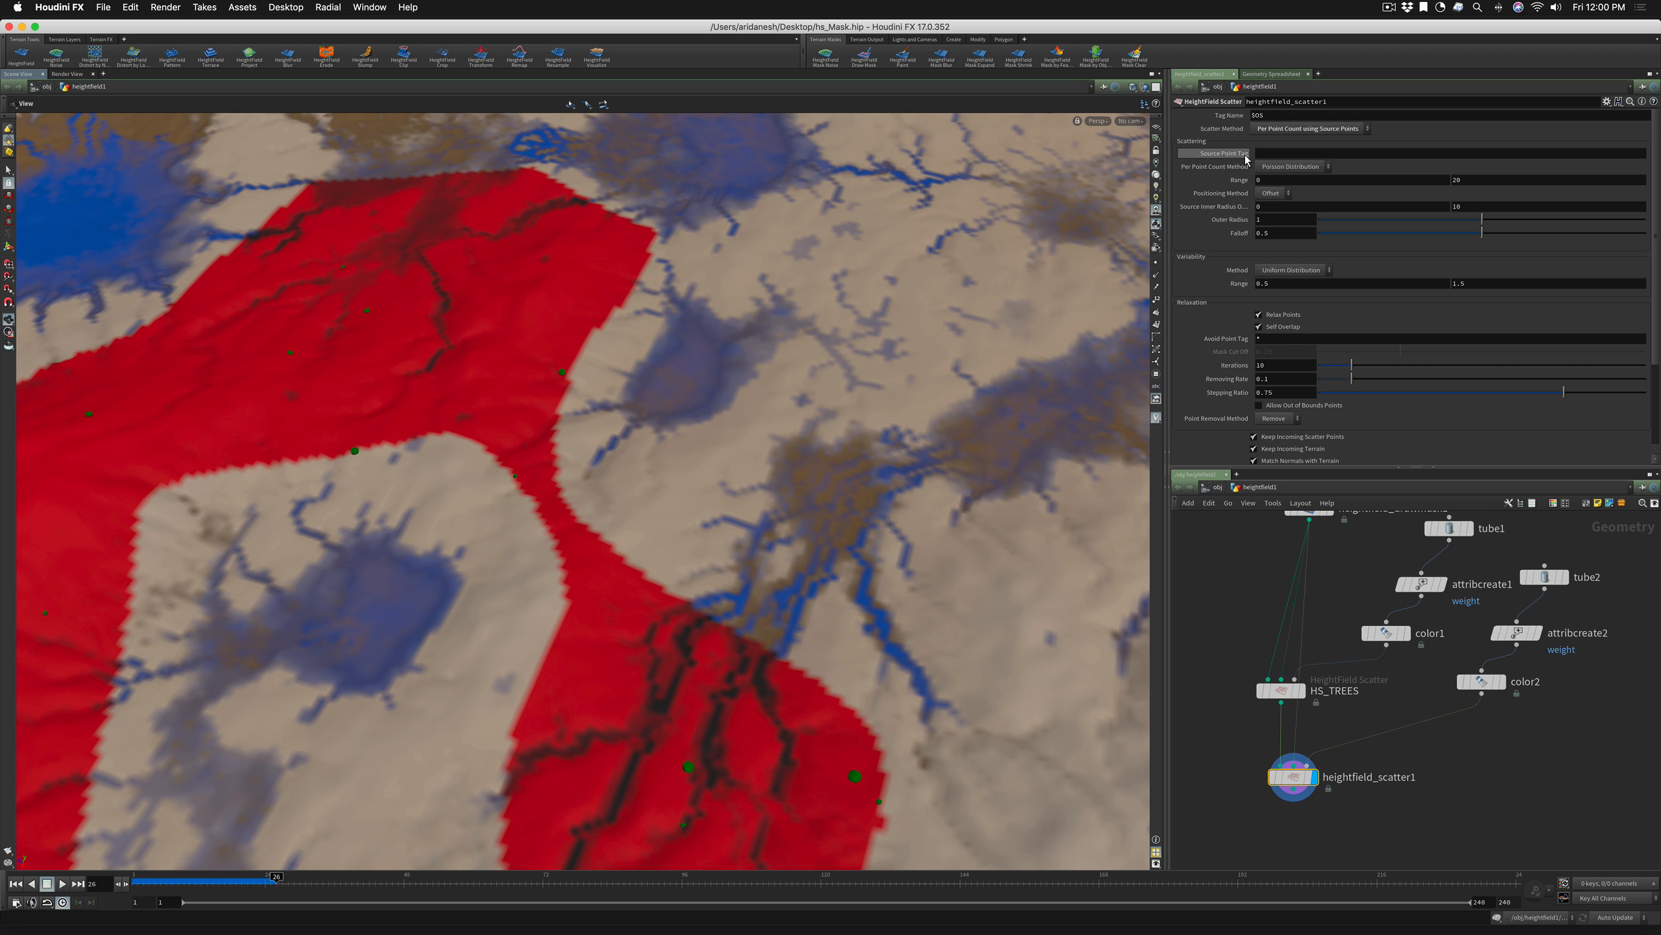
Copy the Tag Name of HS_TREES into the Source Point Tag of heightfield_scatter1
left_click(1332, 699)
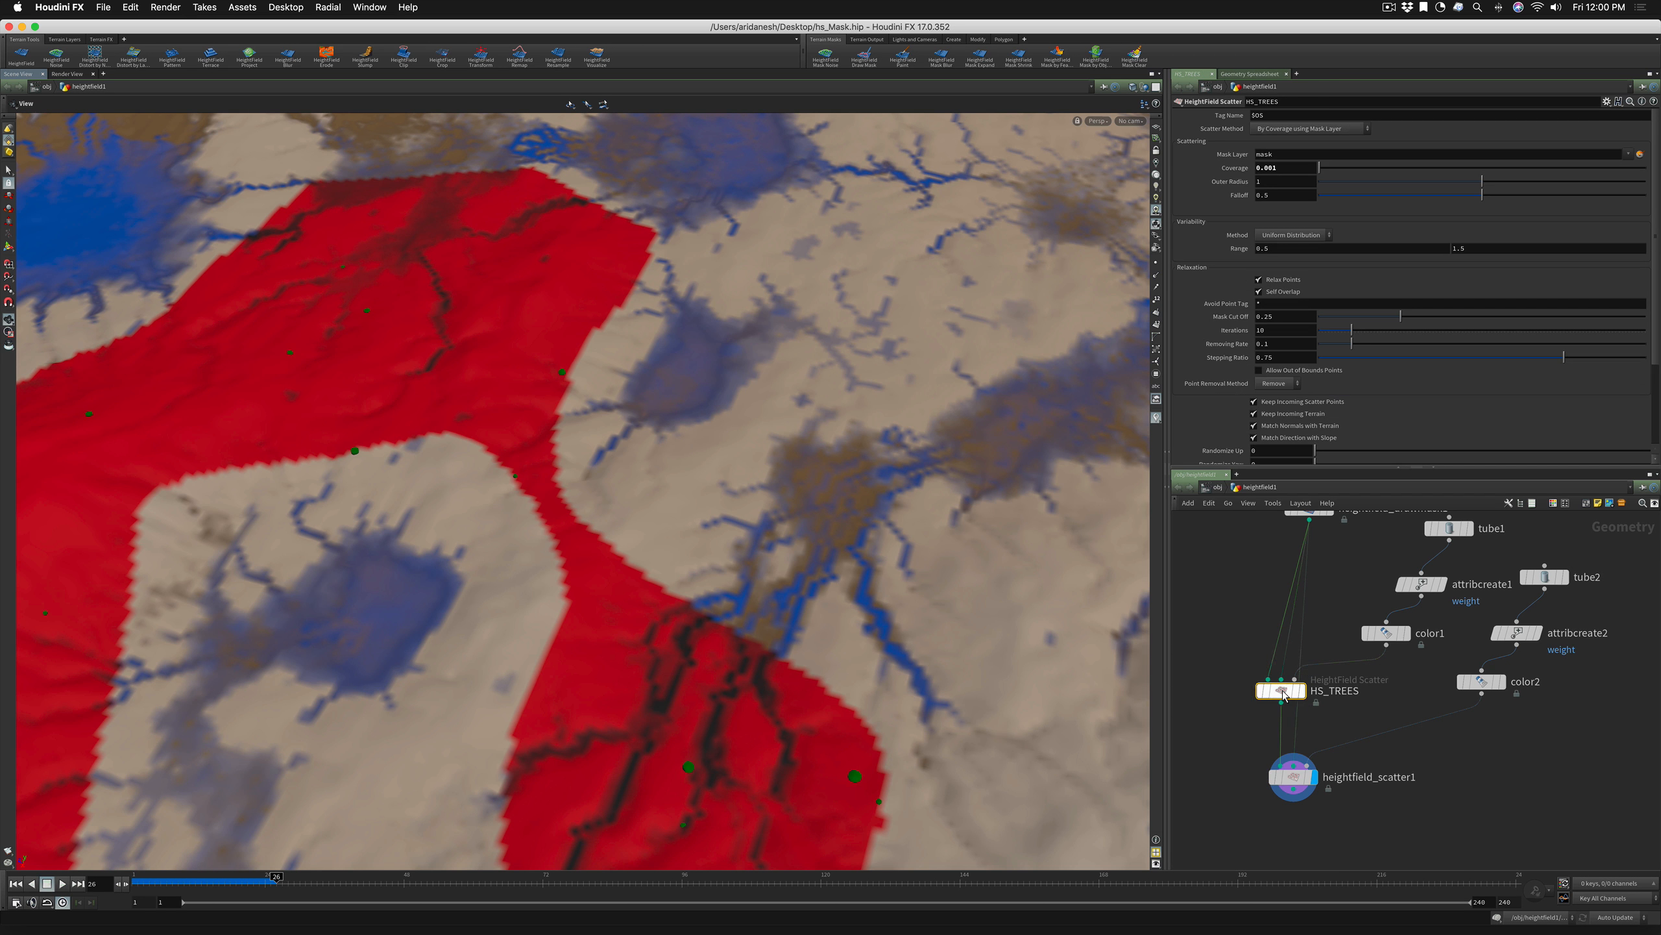
left_click(1231, 118)
left_click_drag(1288, 118, 1235, 120)
key("super+c")
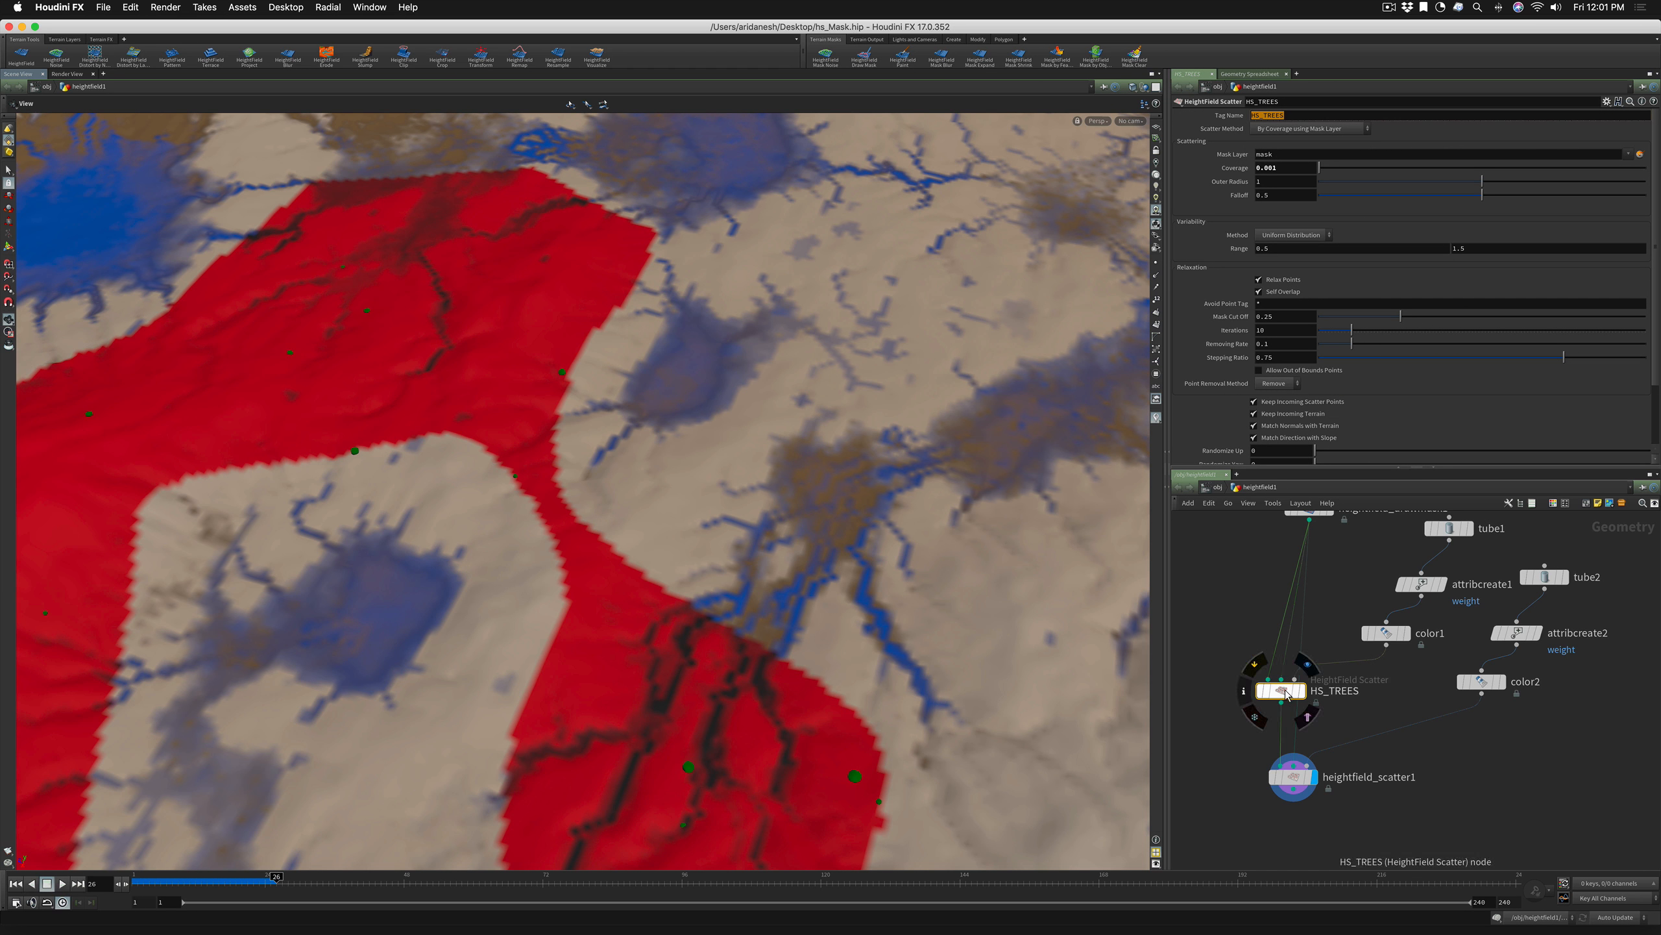
left_click(1293, 777)
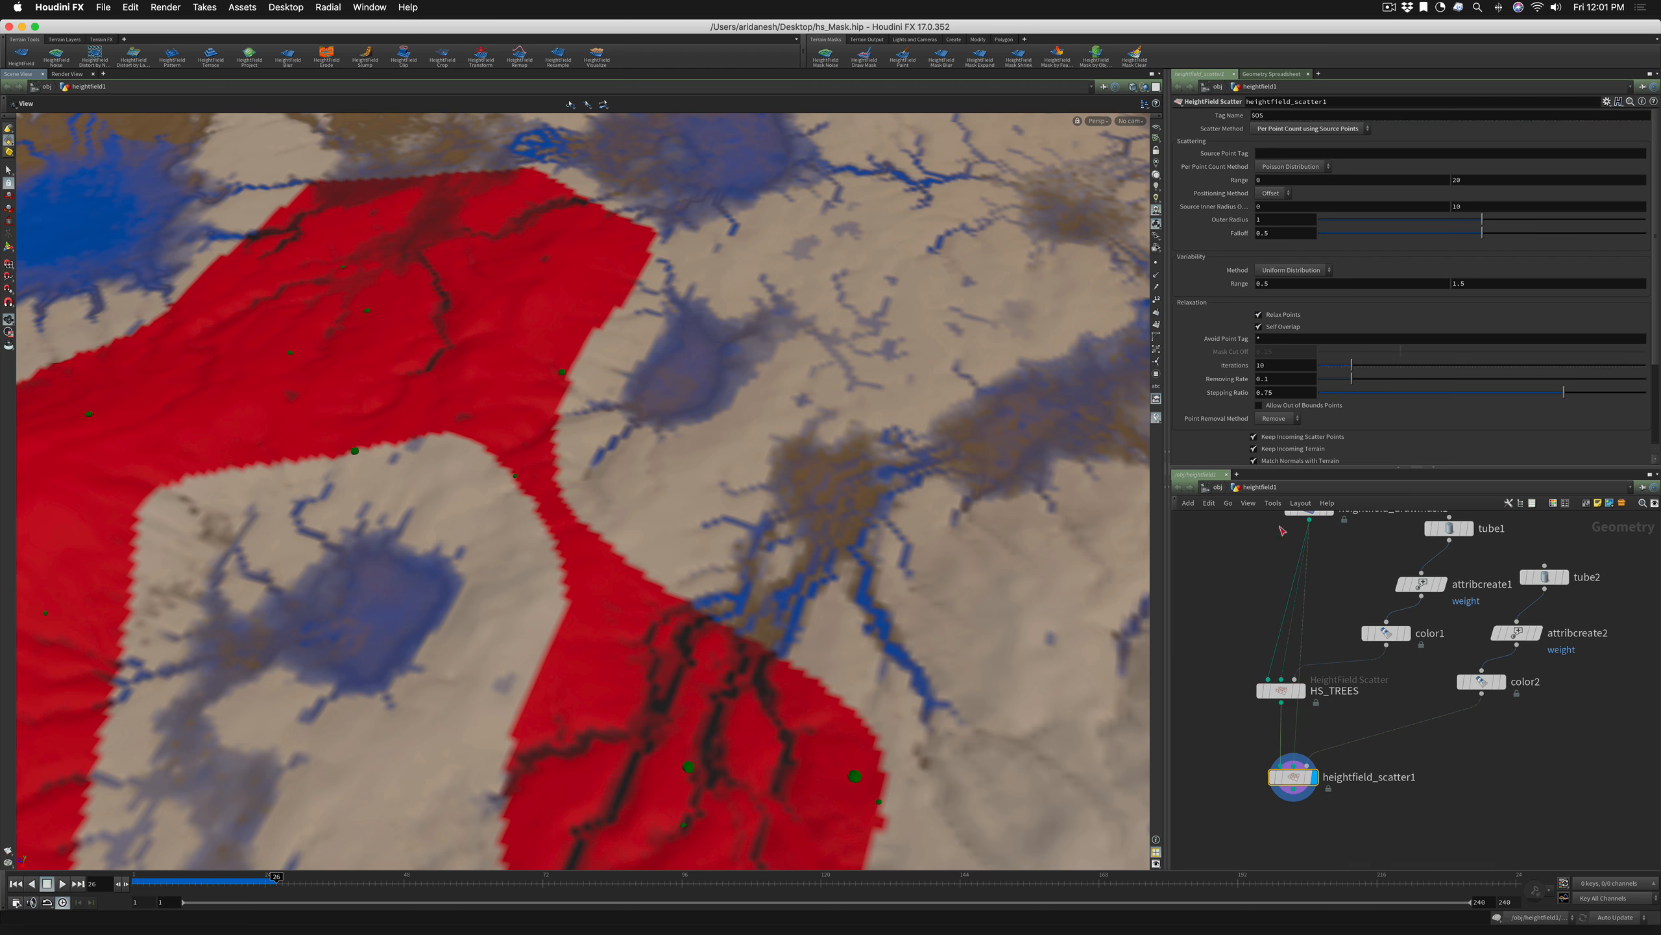
left_click(1268, 150)
key("super+v")
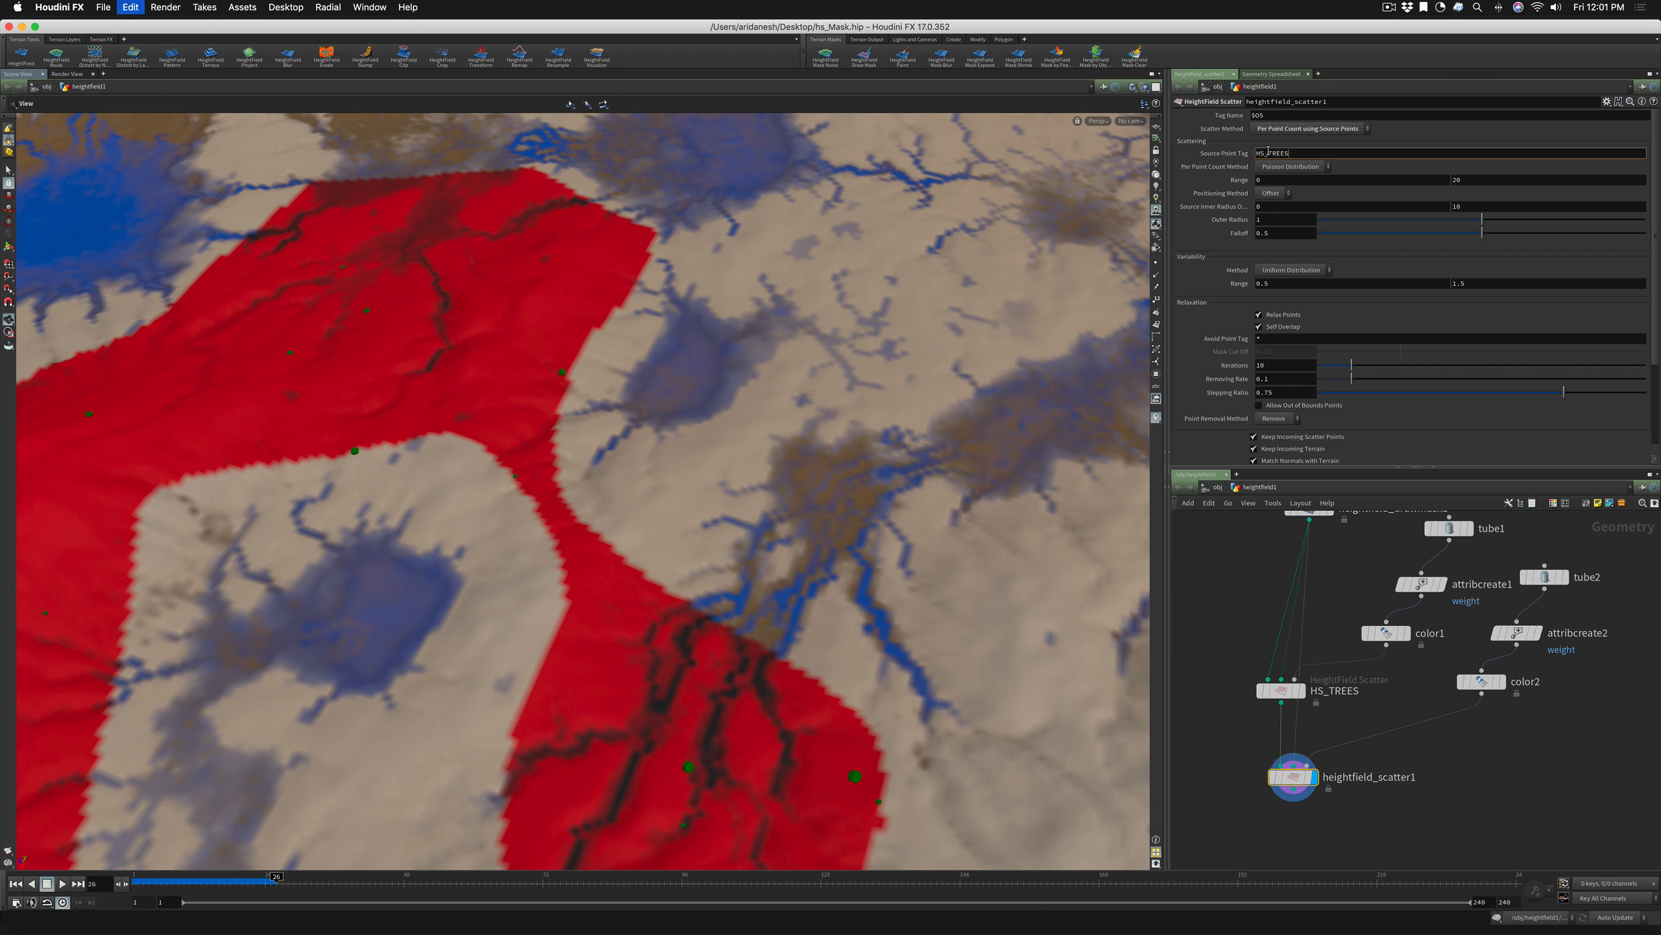
key("Return")
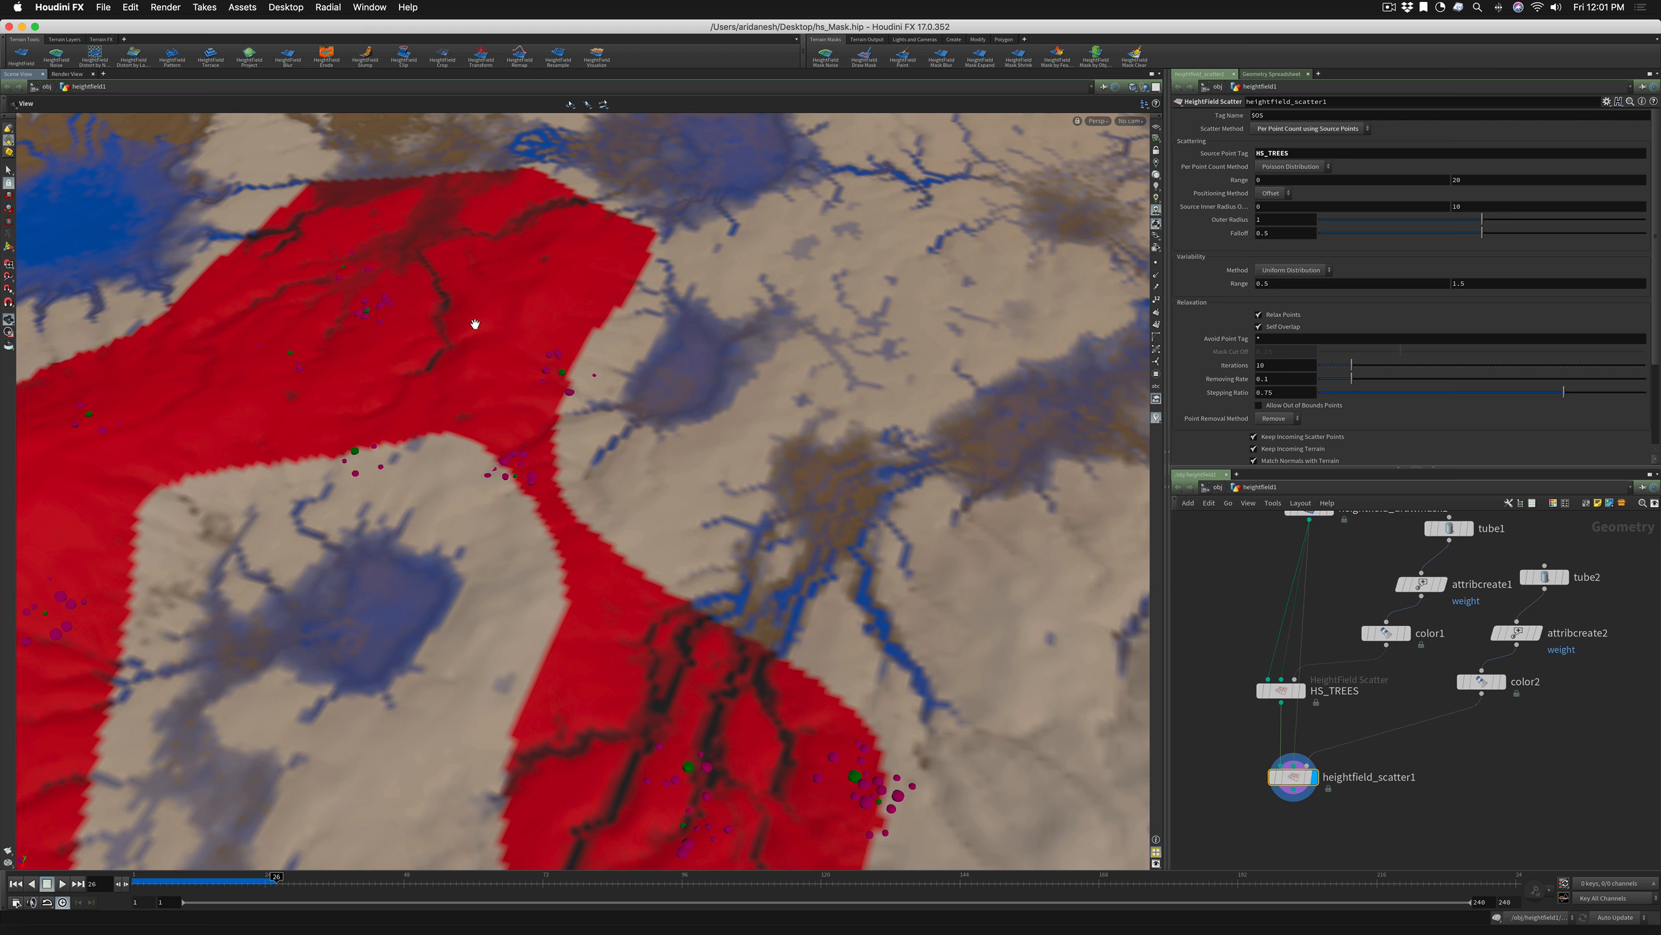
Set the Per Point Count Method of heightfield_scatter1 to Exact Number and raise the Exact Number to about 34.1
left_click_drag(471, 322, 474, 403)
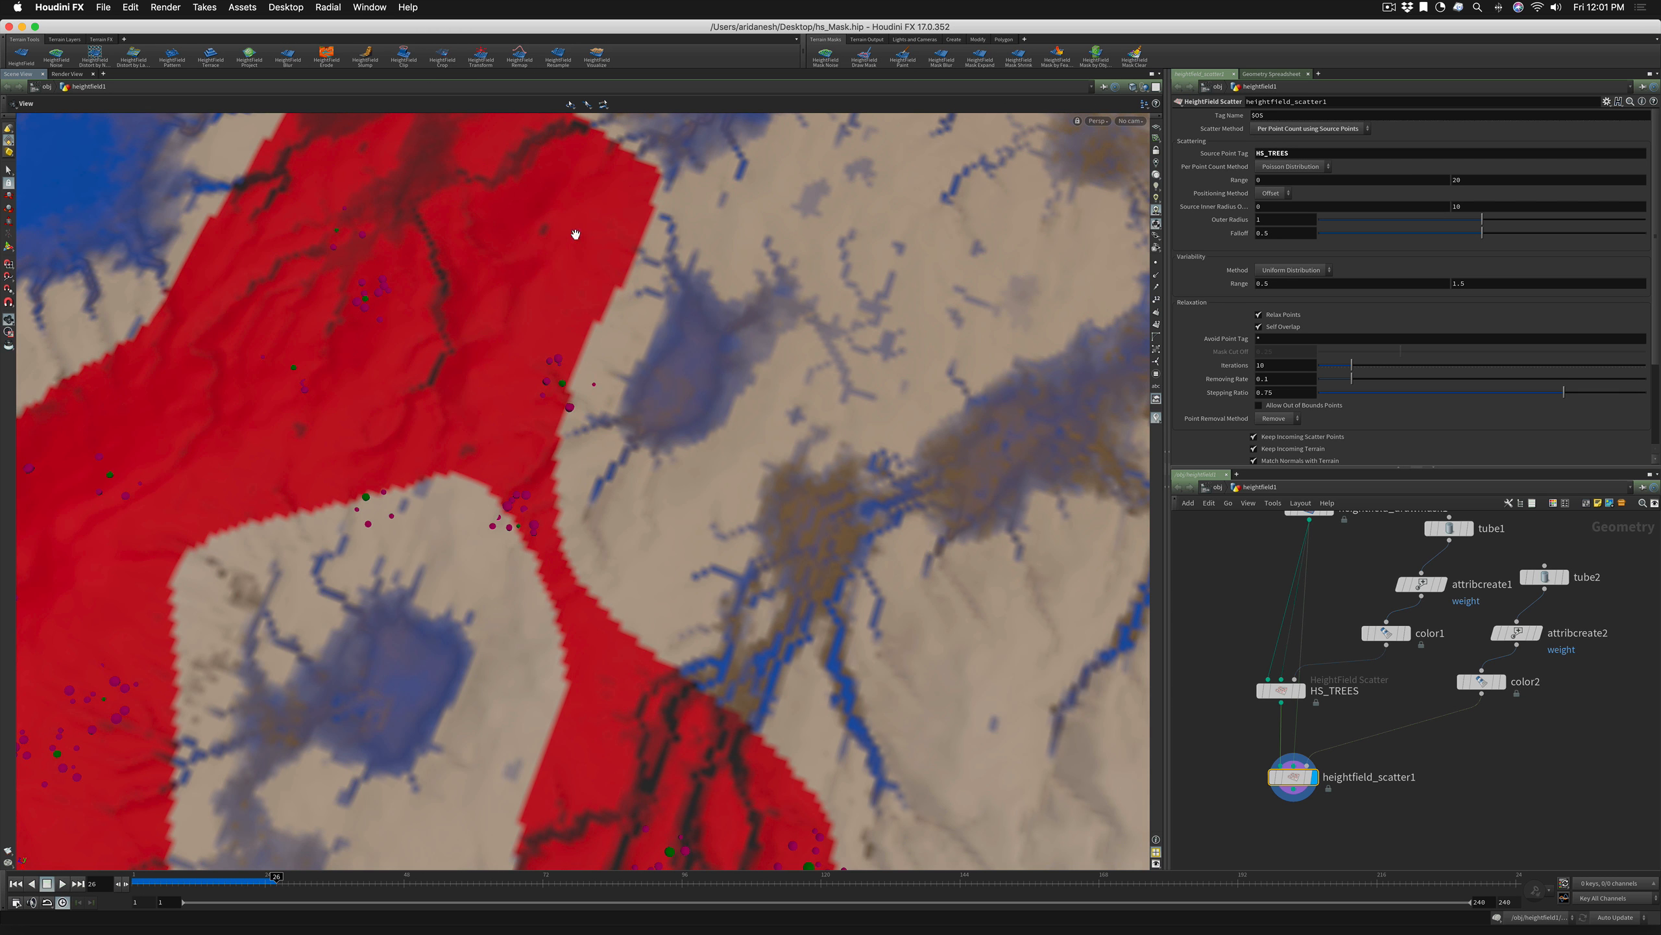
left_click_drag(543, 378, 692, 364)
right_click_drag(692, 364, 878, 324)
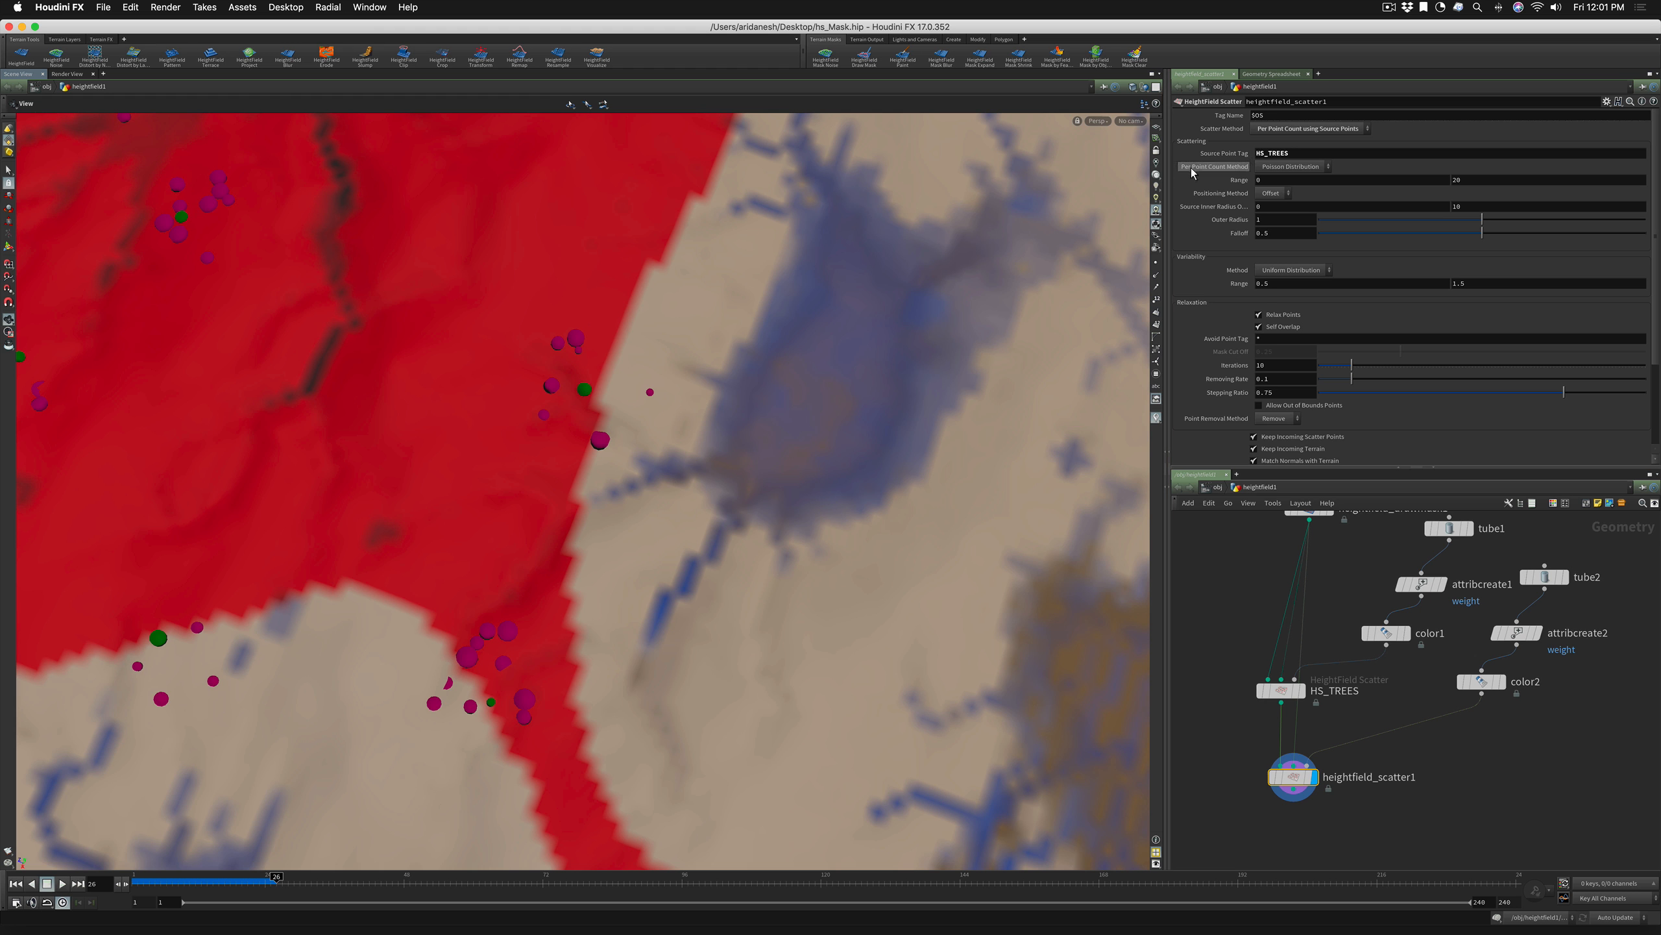
left_click(1269, 167)
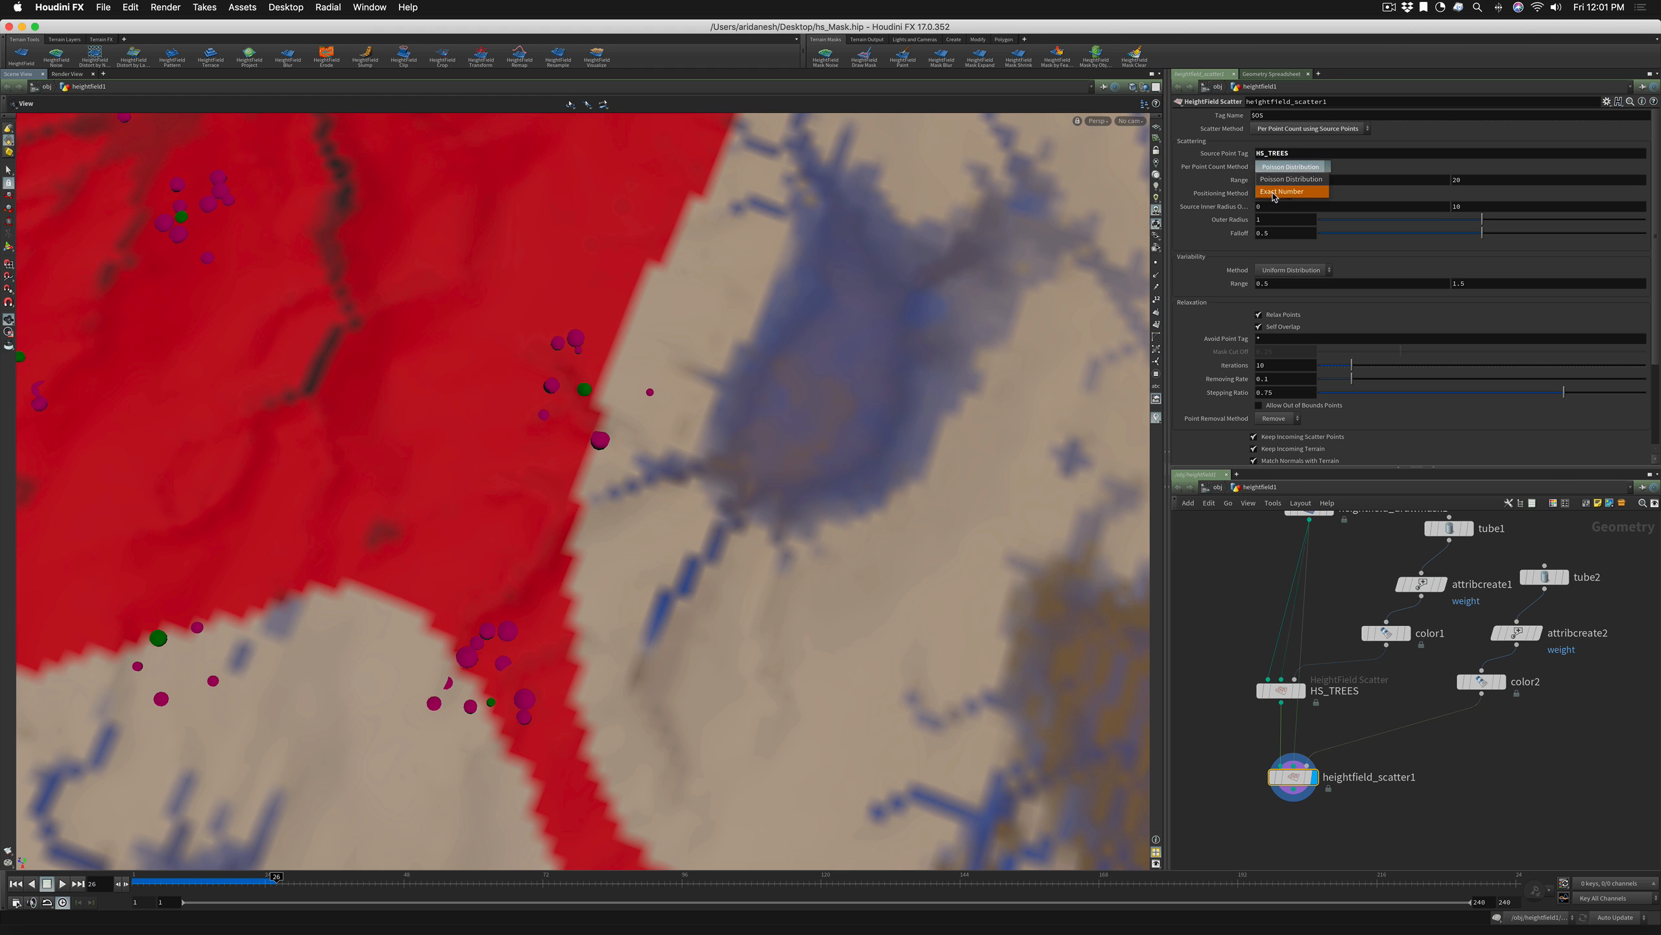
left_click(1274, 193)
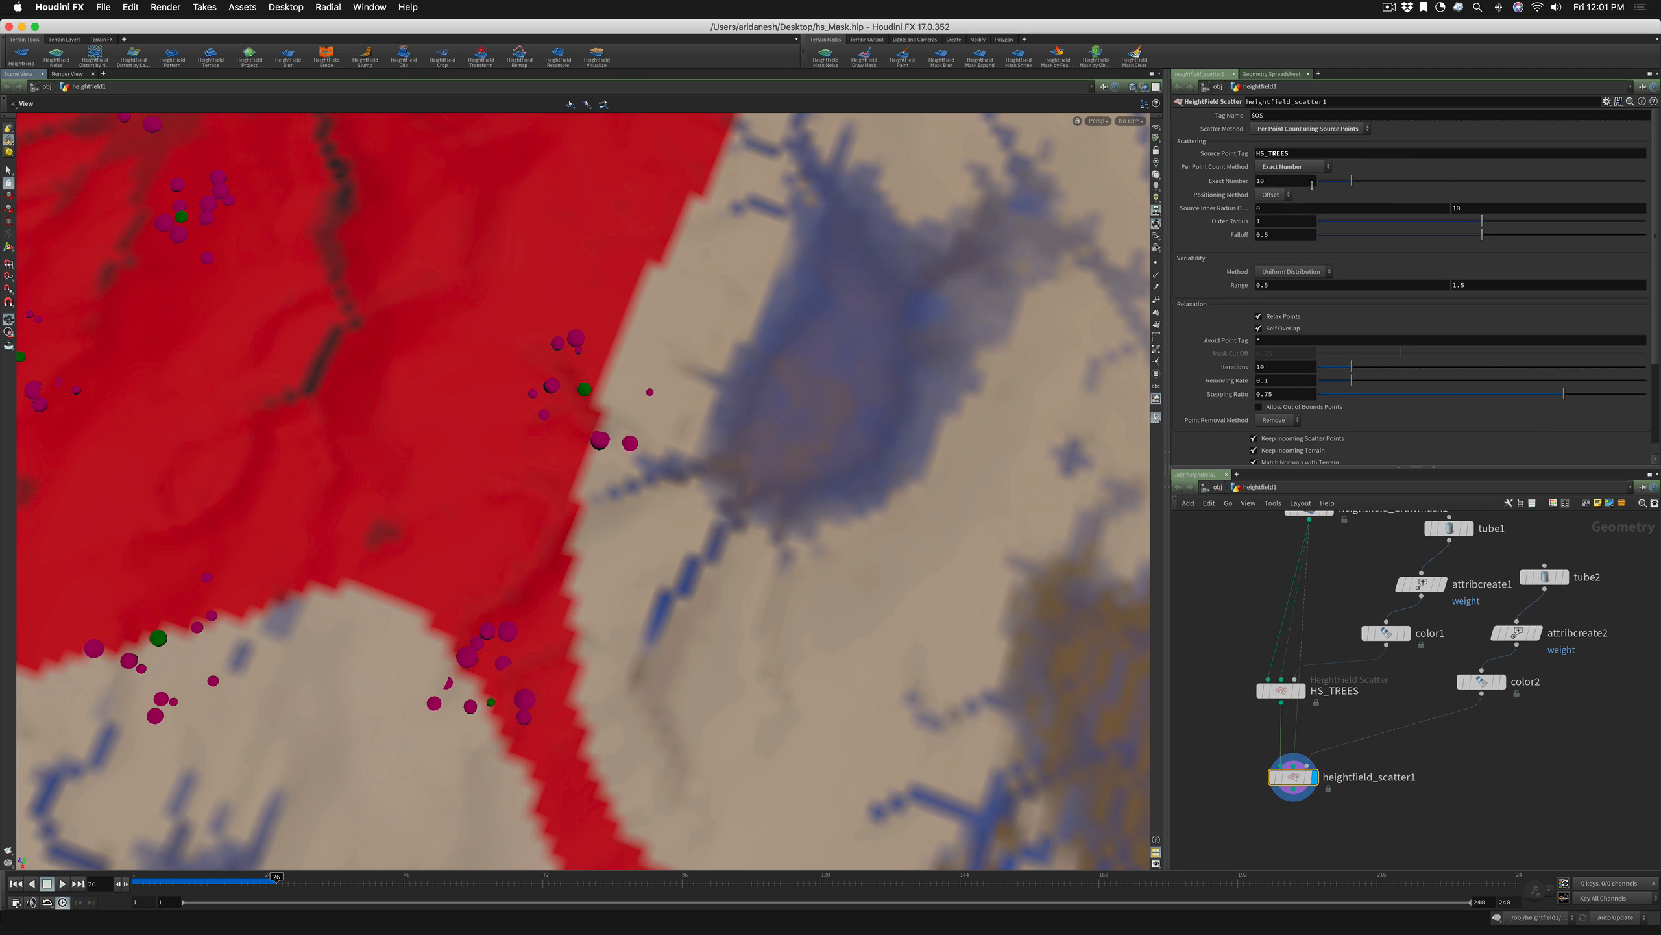
left_click_drag(1351, 181, 1431, 179)
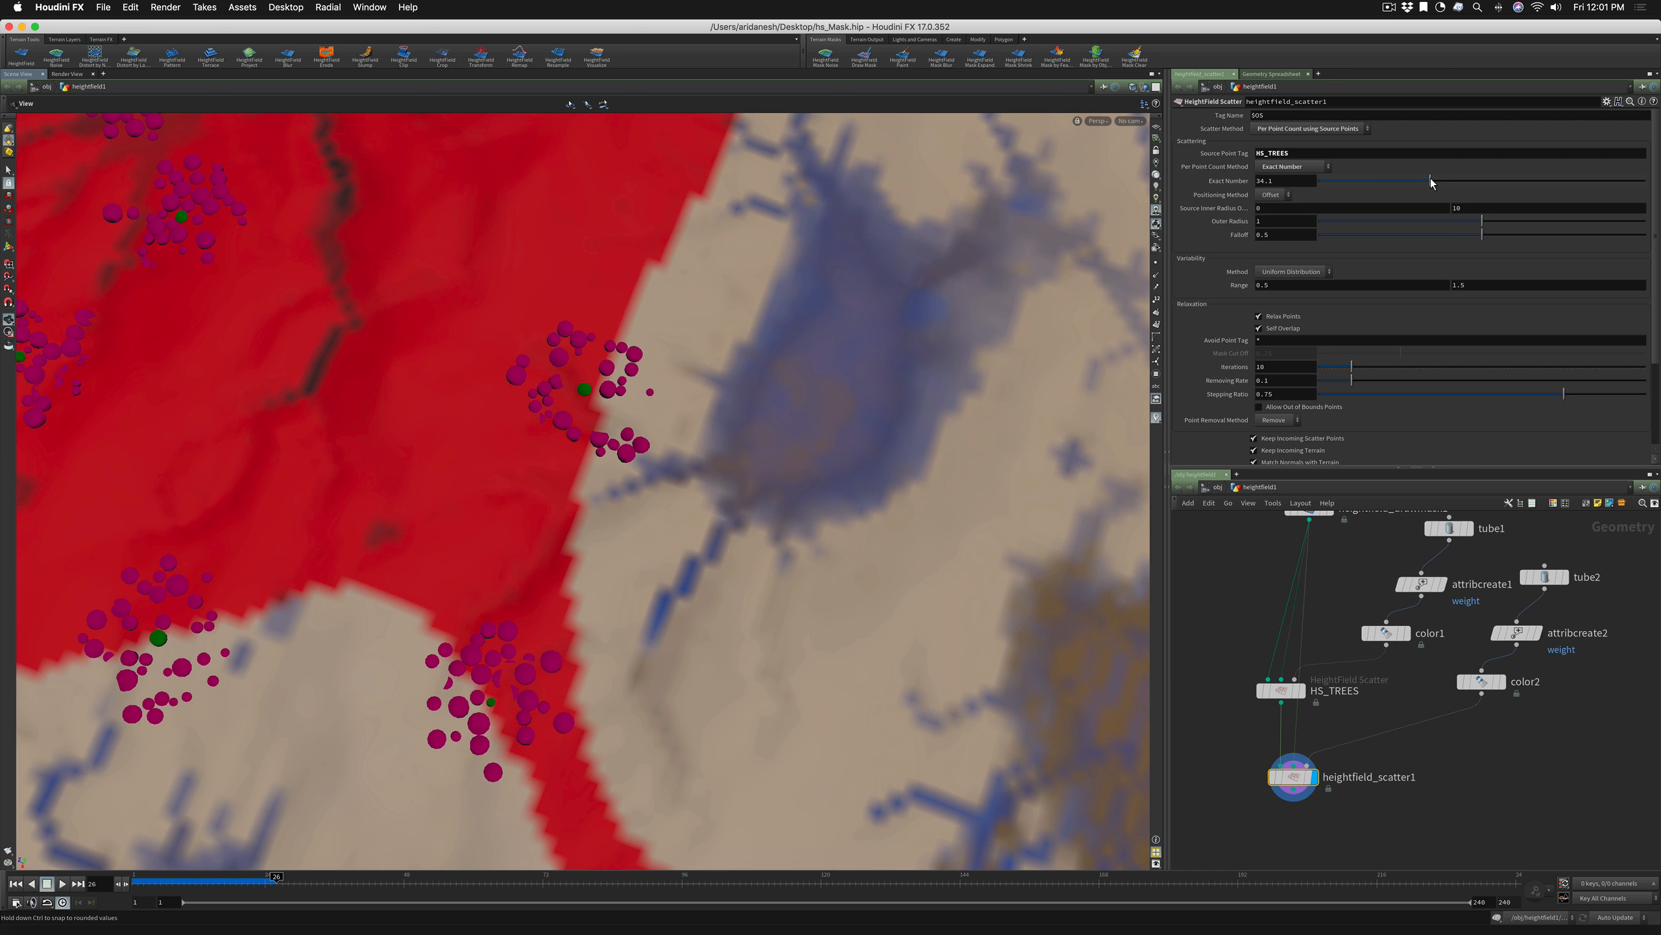
Set the Positioning Method of heightfield_scatter1 to Origin and the maximum Source Origin Radius to 1
left_click(1183, 206)
left_click(1272, 196)
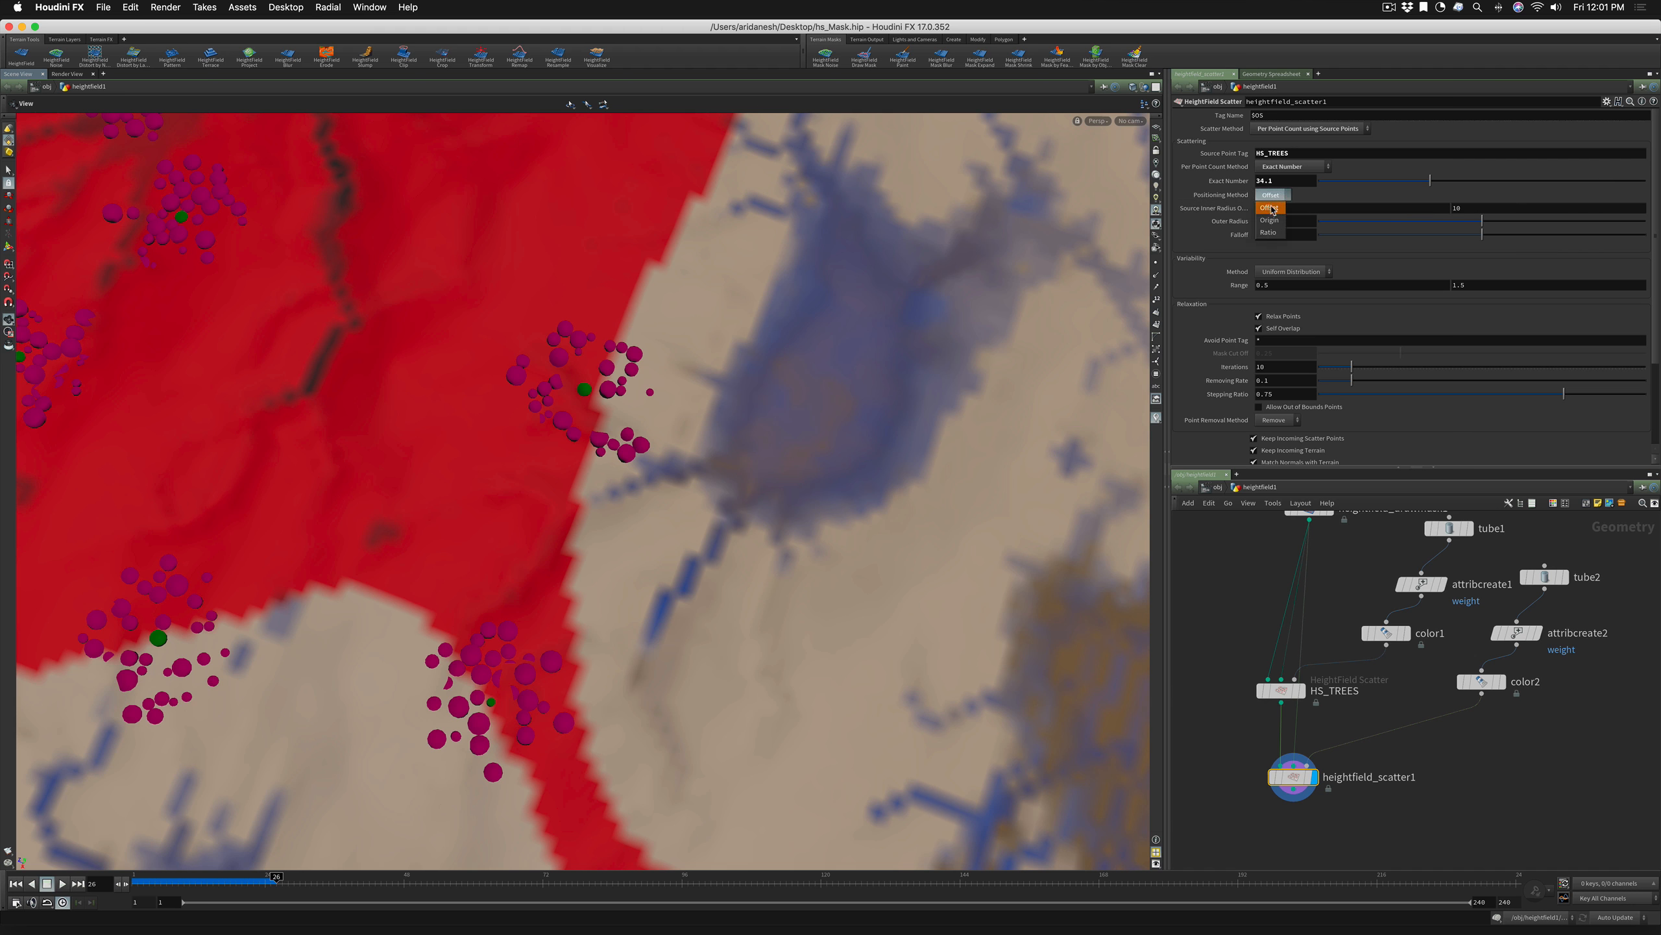
left_click(1269, 220)
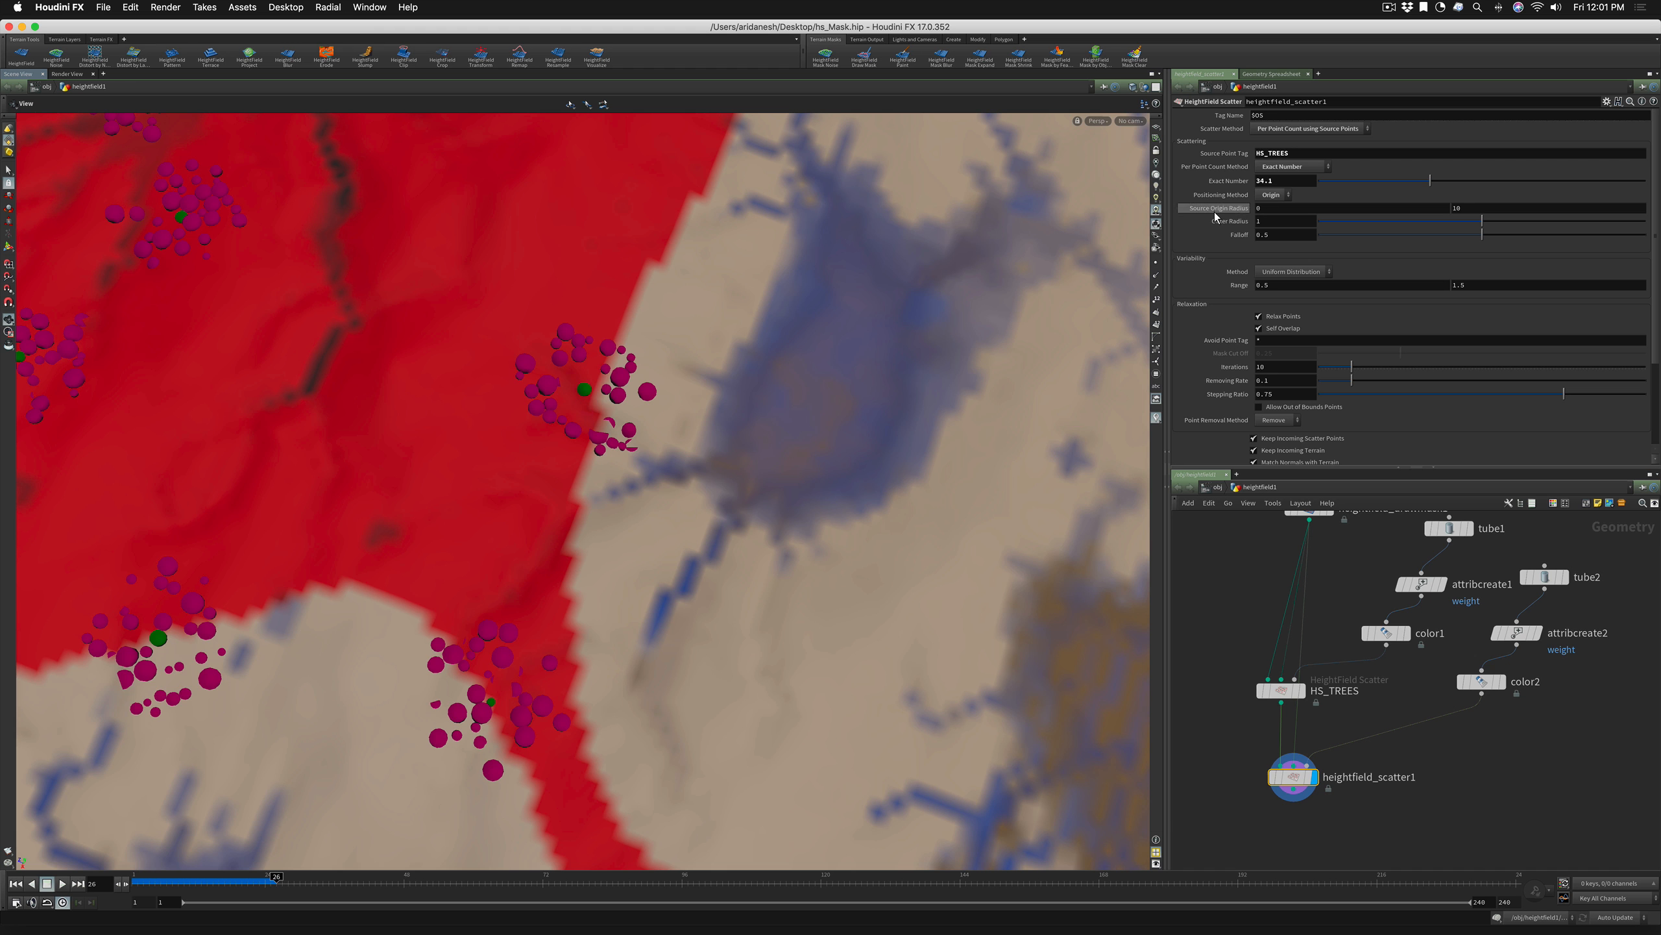
left_click_drag(1468, 208, 1442, 208)
type("1")
key("Return")
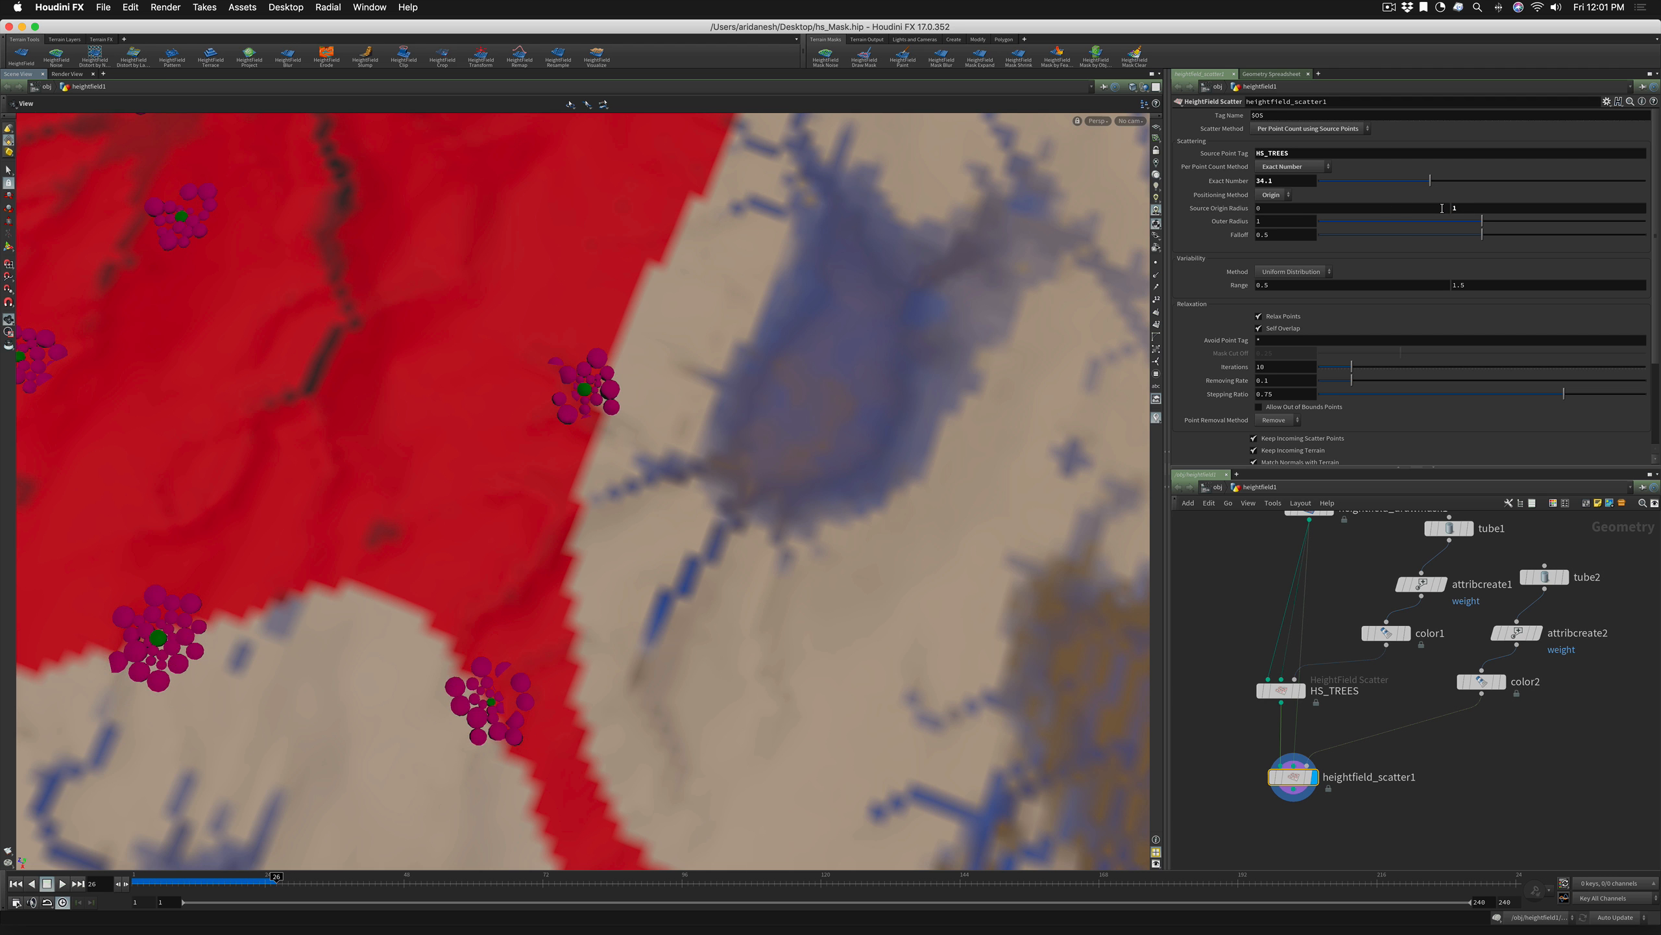
Increase the Outer Radius of heightfield_scatter1 to about 1.425 to spread the shapes around each source point
right_click_drag(595, 283, 361, 482)
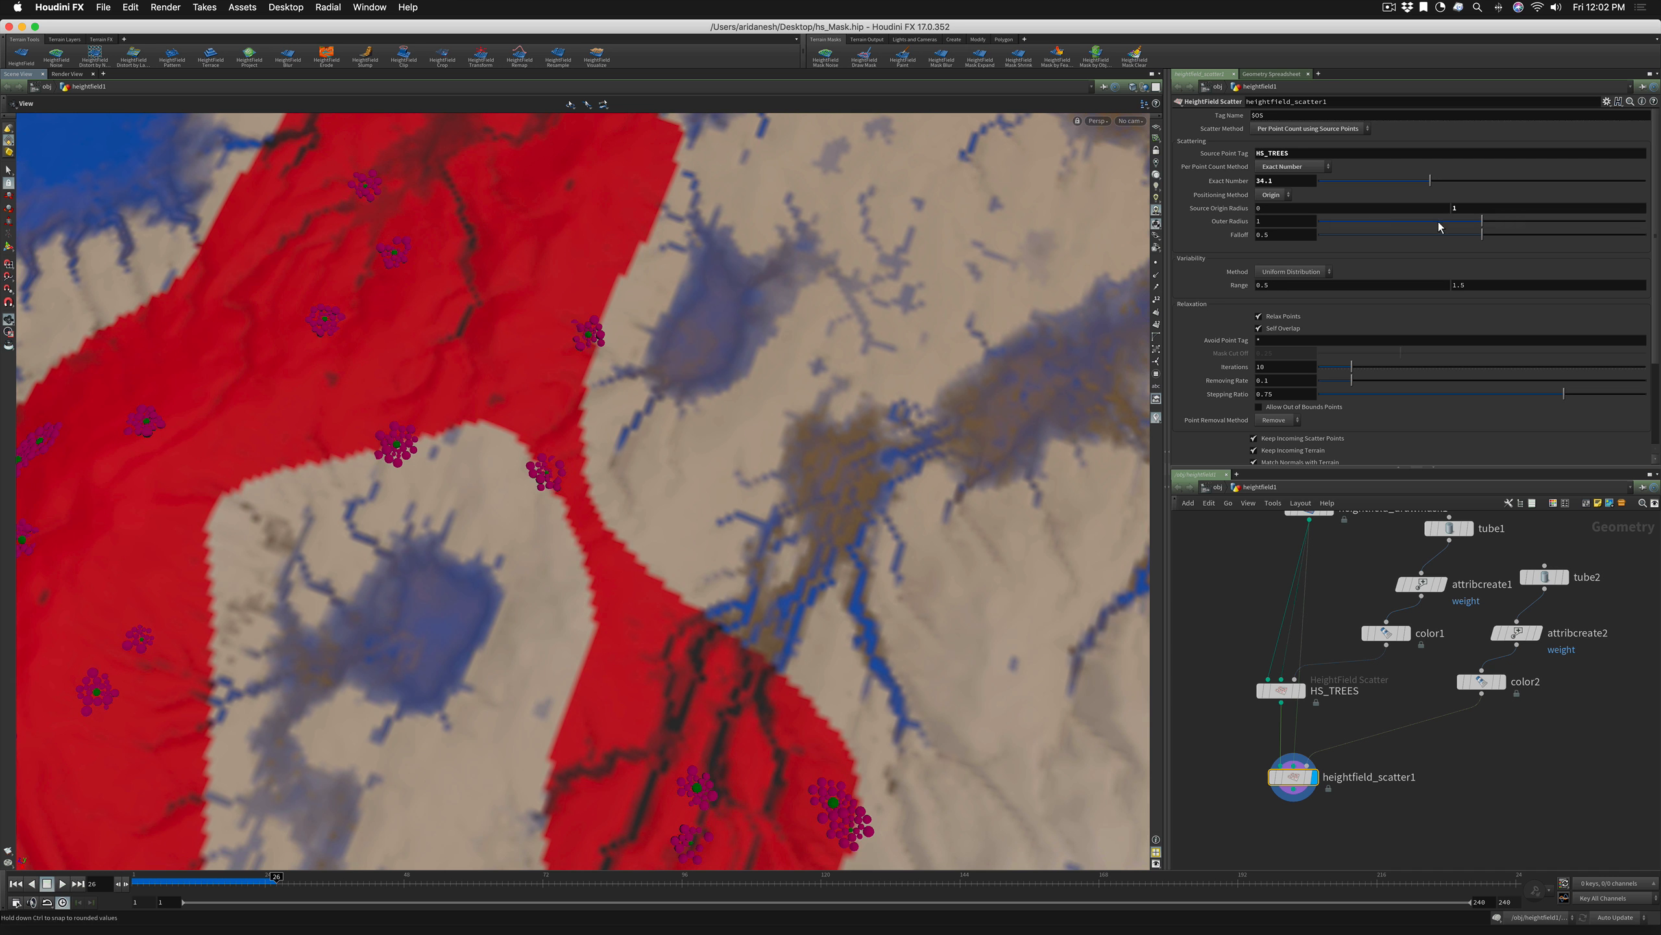
left_click_drag(1483, 223, 1551, 222)
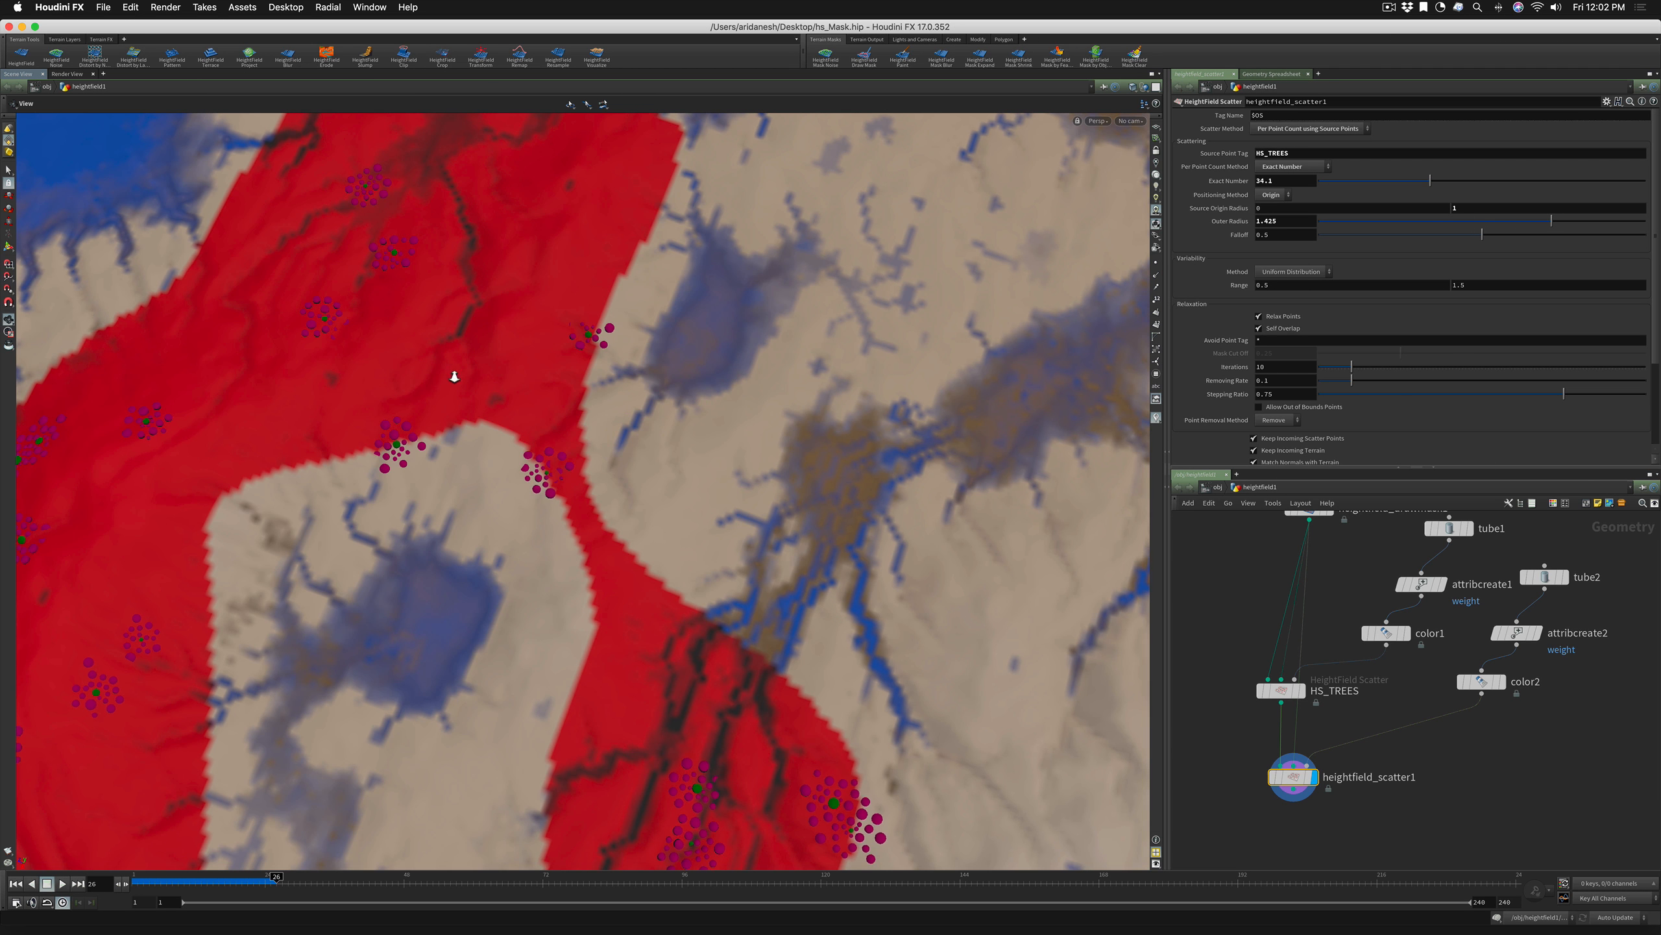
left_click_drag(452, 375, 1064, 423)
Raise the Coverage of HS_TREES to about 0.0288 for more source points in the masked area
middle_click_drag(1241, 581, 1242, 652)
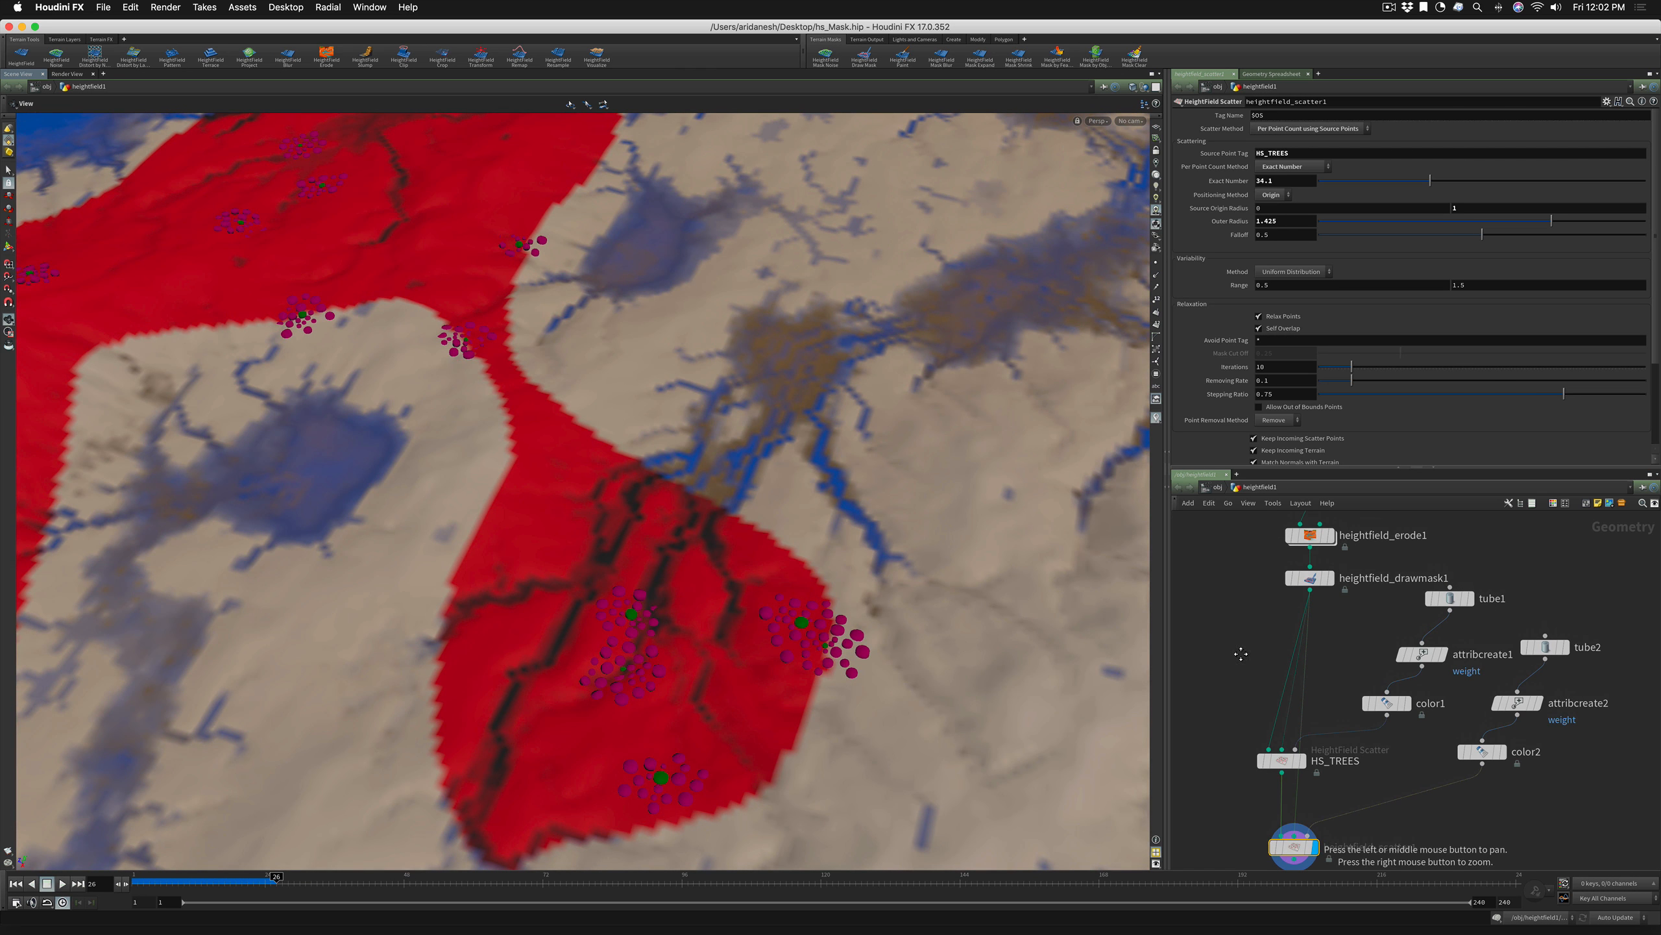
left_click(1280, 760)
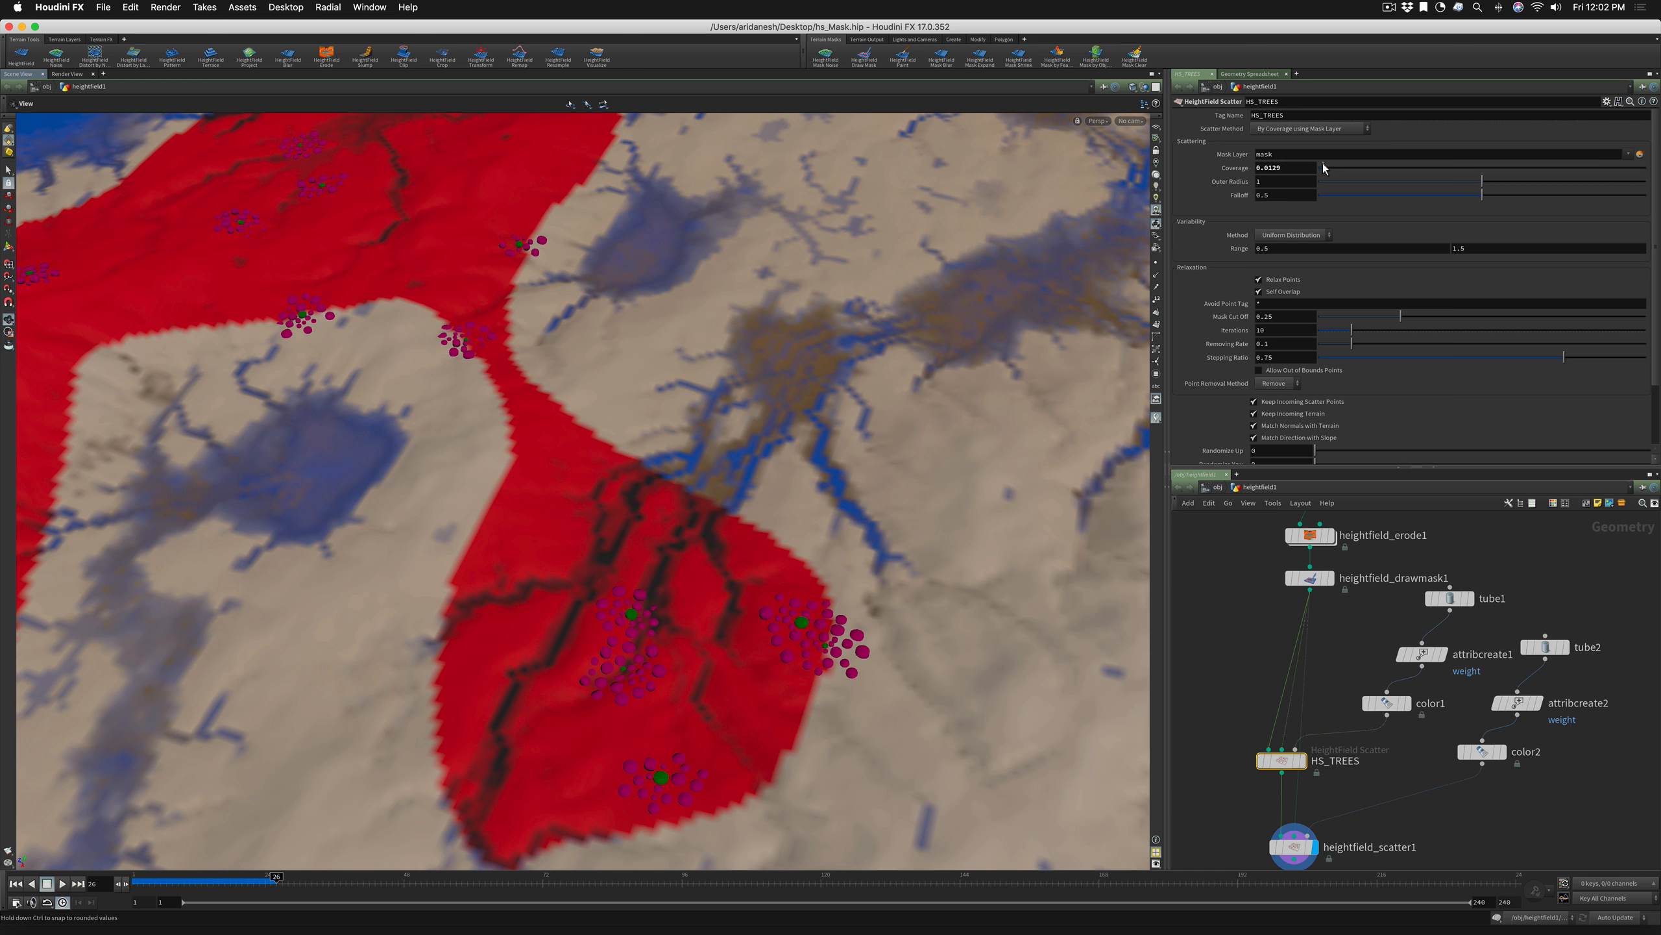
left_click_drag(1322, 163, 1324, 164)
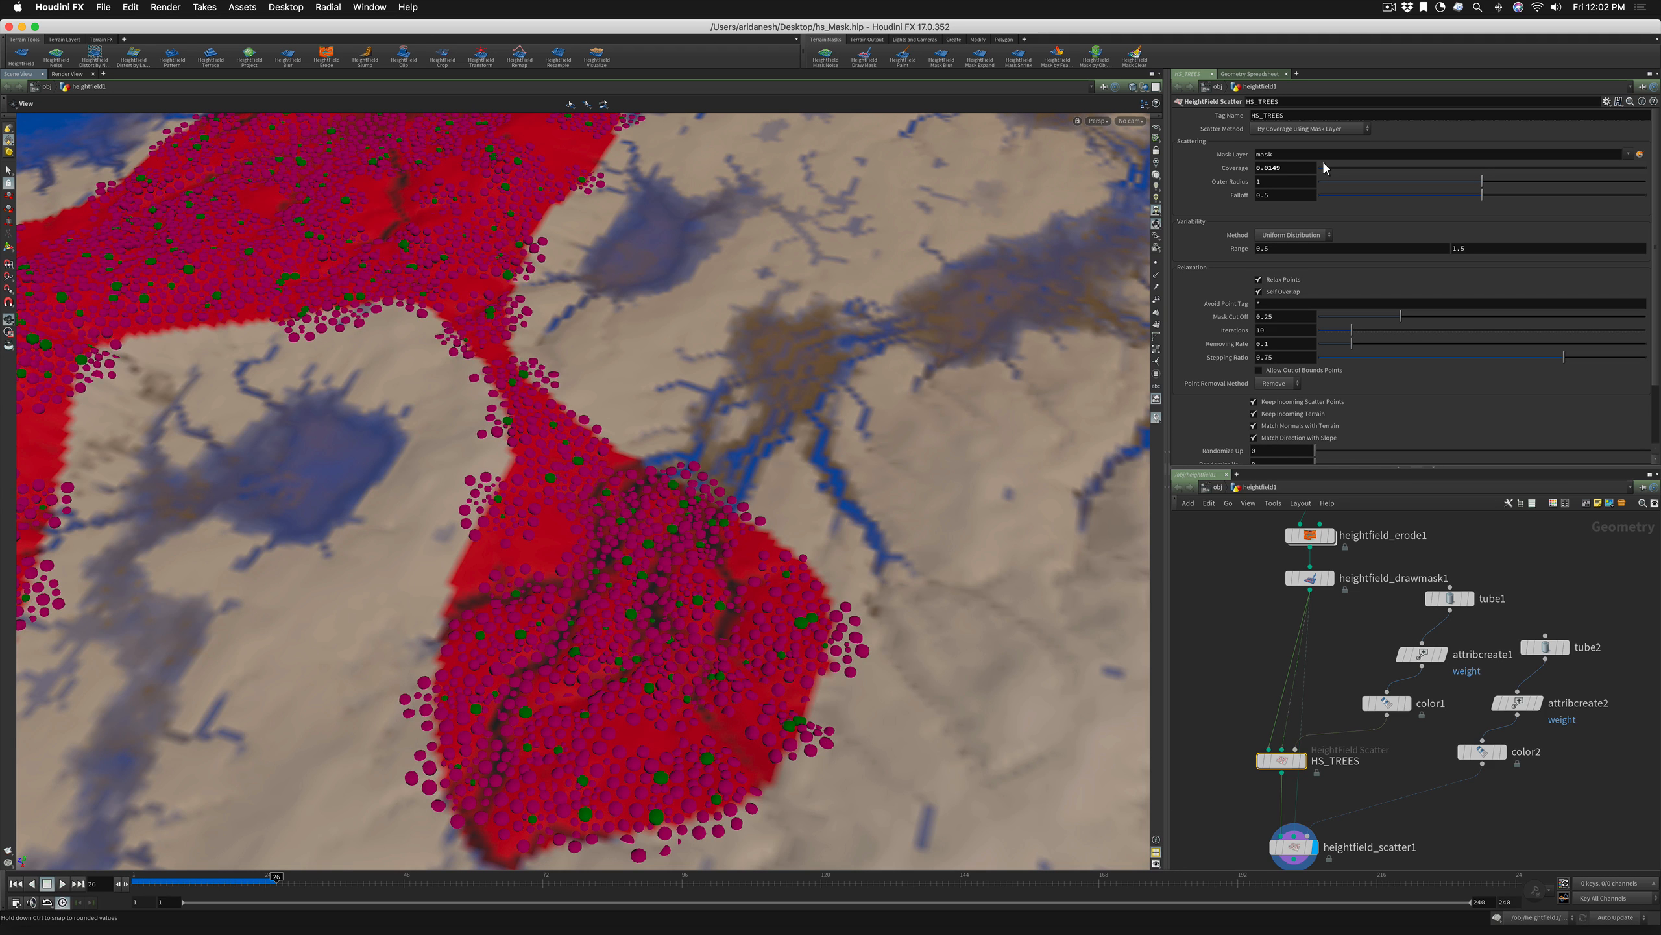
left_click_drag(651, 456, 657, 532)
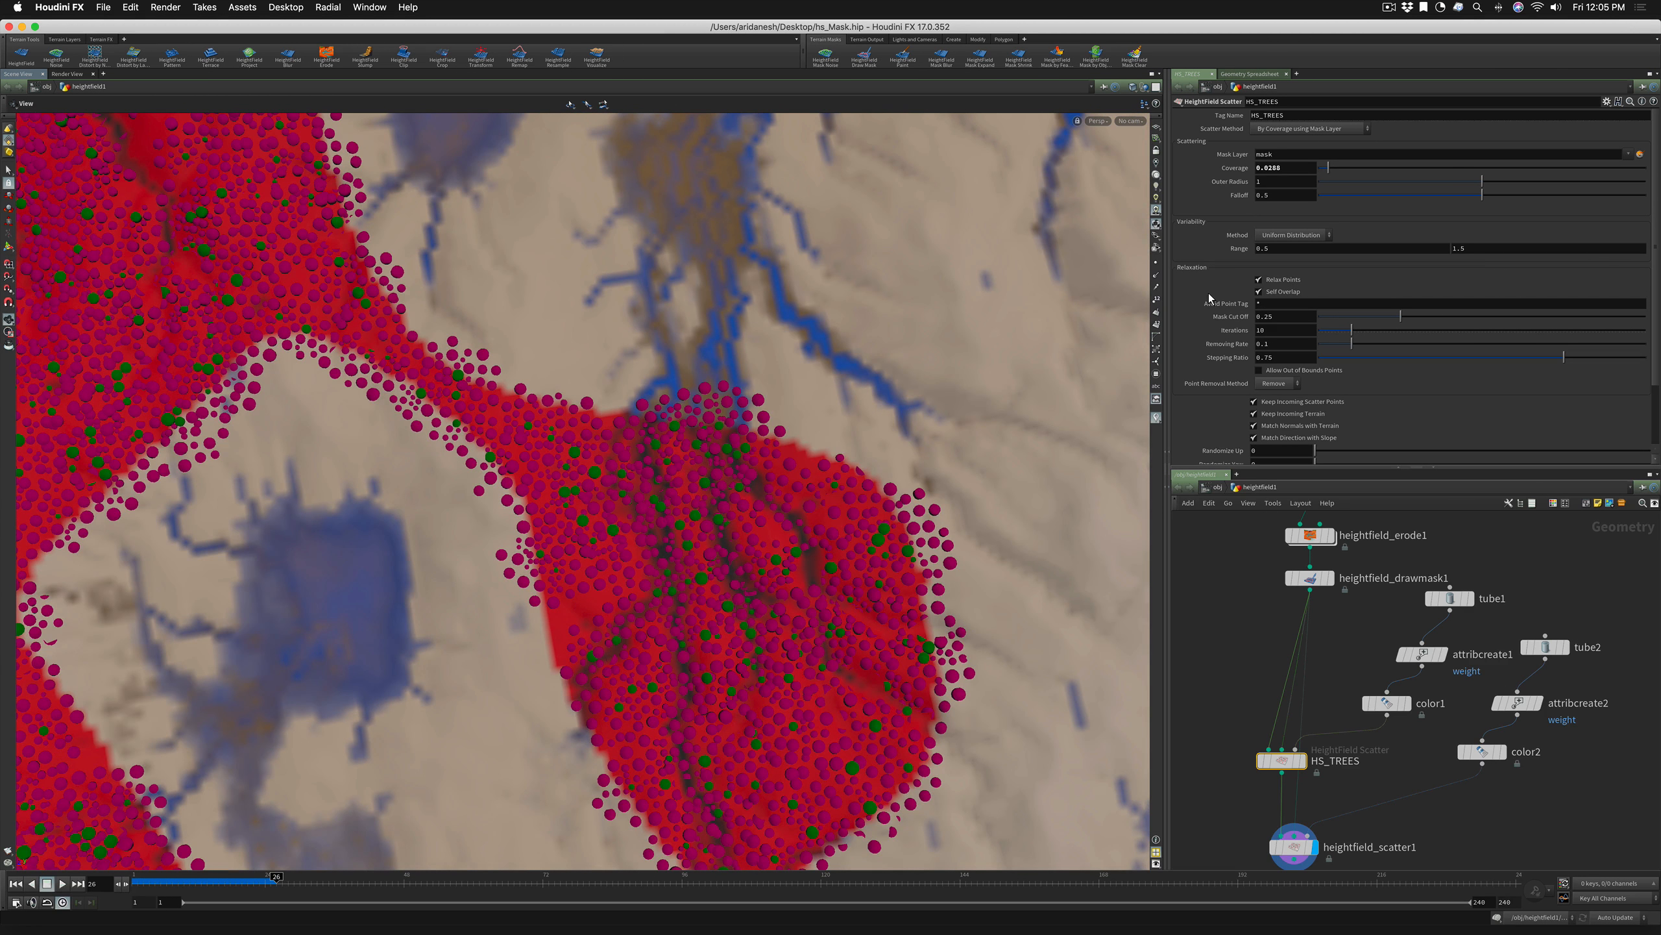
Rename the heightfield_scatter1 node as HS_ROCKS
left_click(1295, 850)
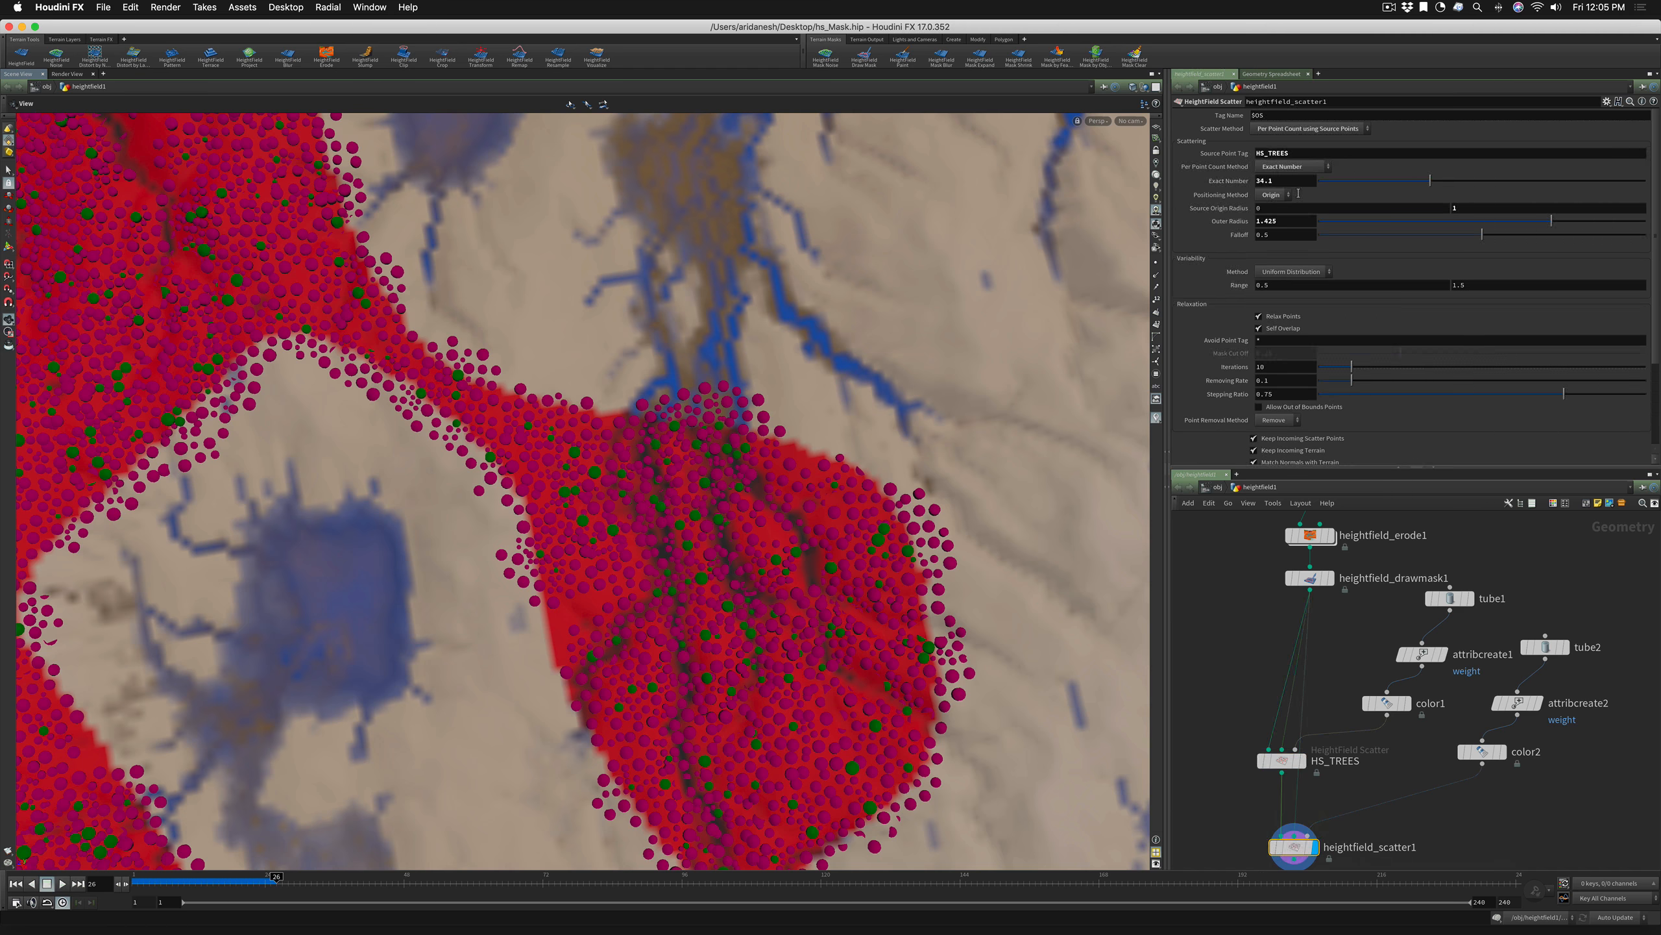
double_click(1352, 846)
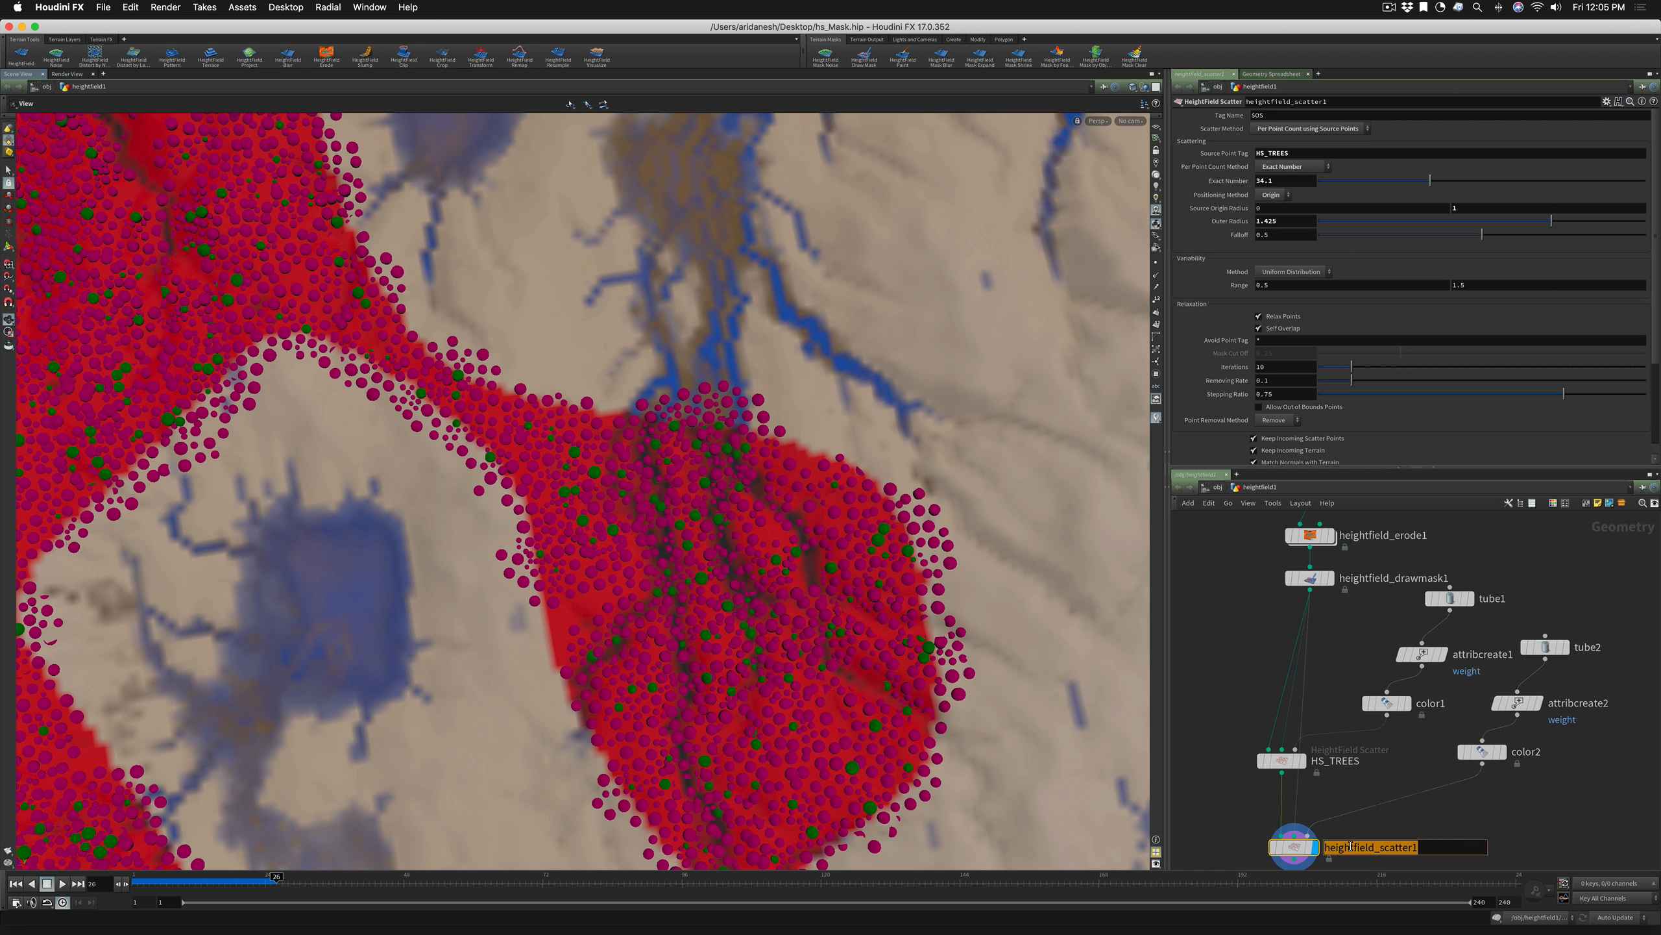
type("HS_ROCKS")
key("Return")
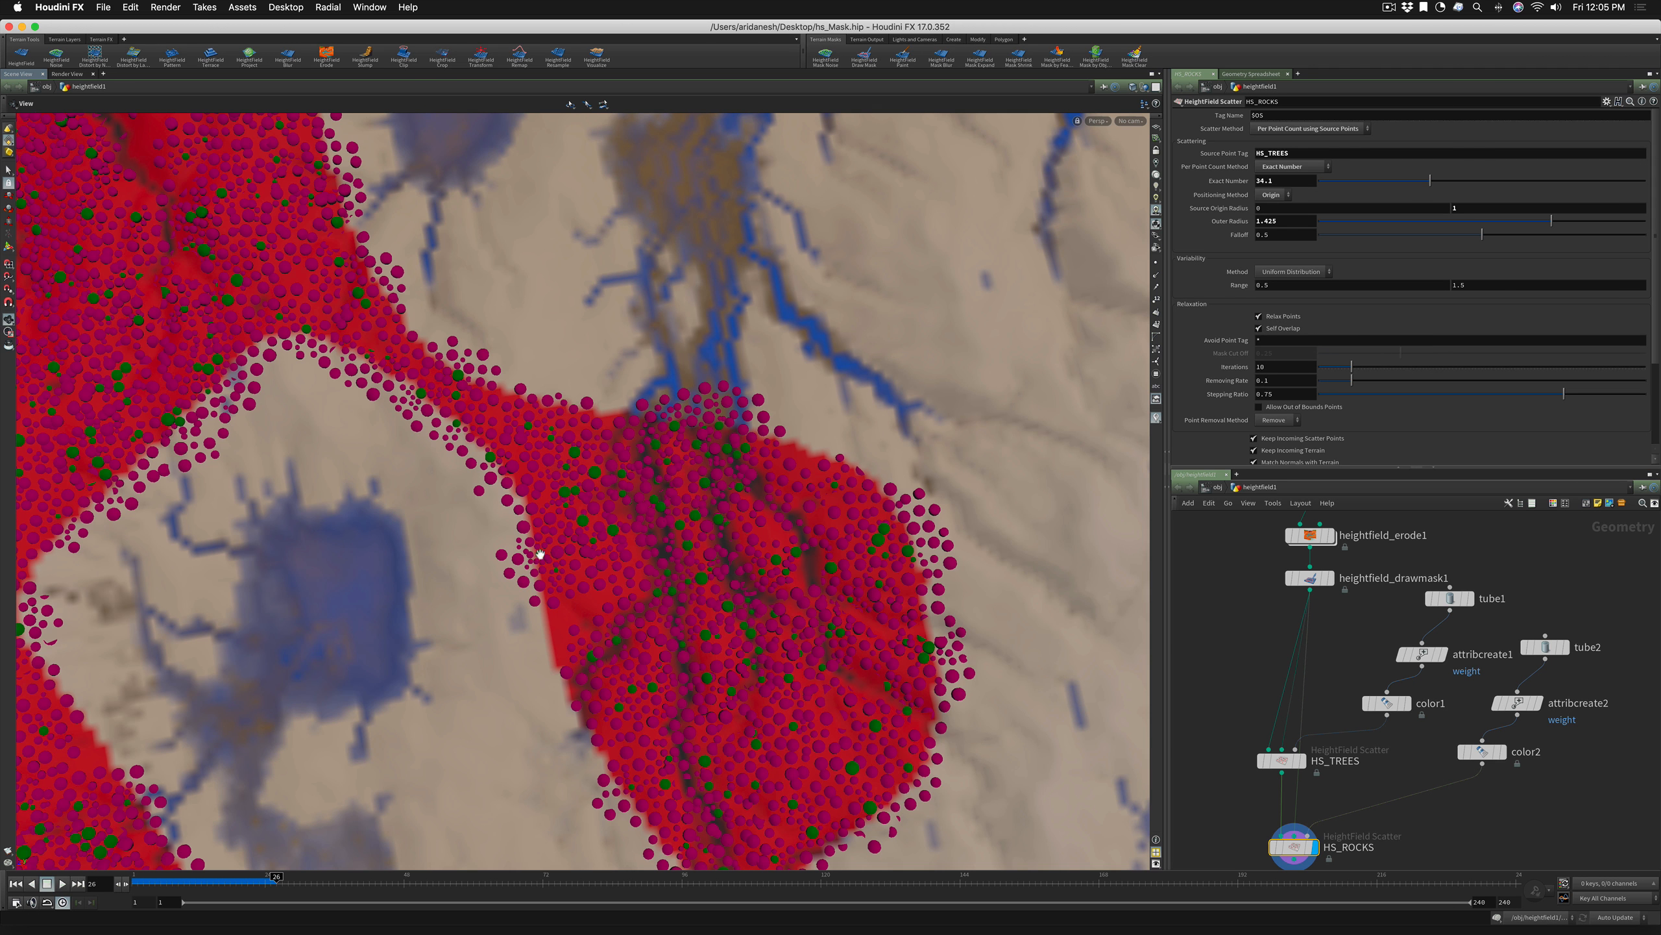
Turn Relax Points off and back on for HS_ROCKS to compare how the scattered shapes are spaced
right_click_drag(531, 564, 771, 523)
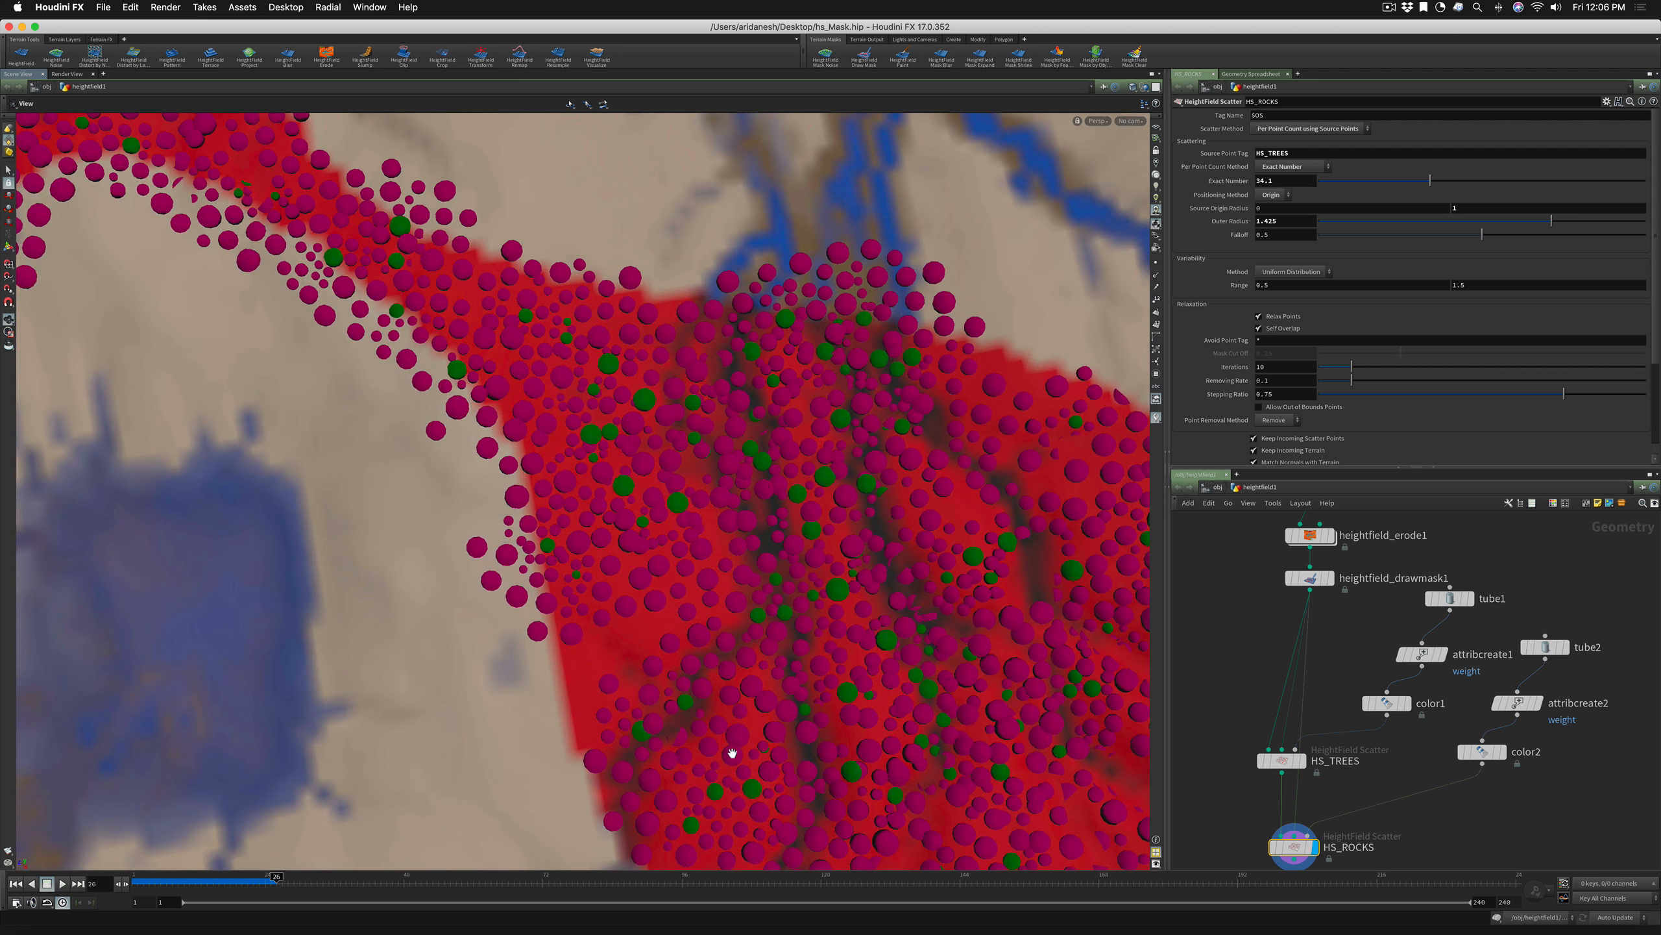
middle_click_drag(732, 754, 642, 527)
right_click_drag(642, 527, 860, 479)
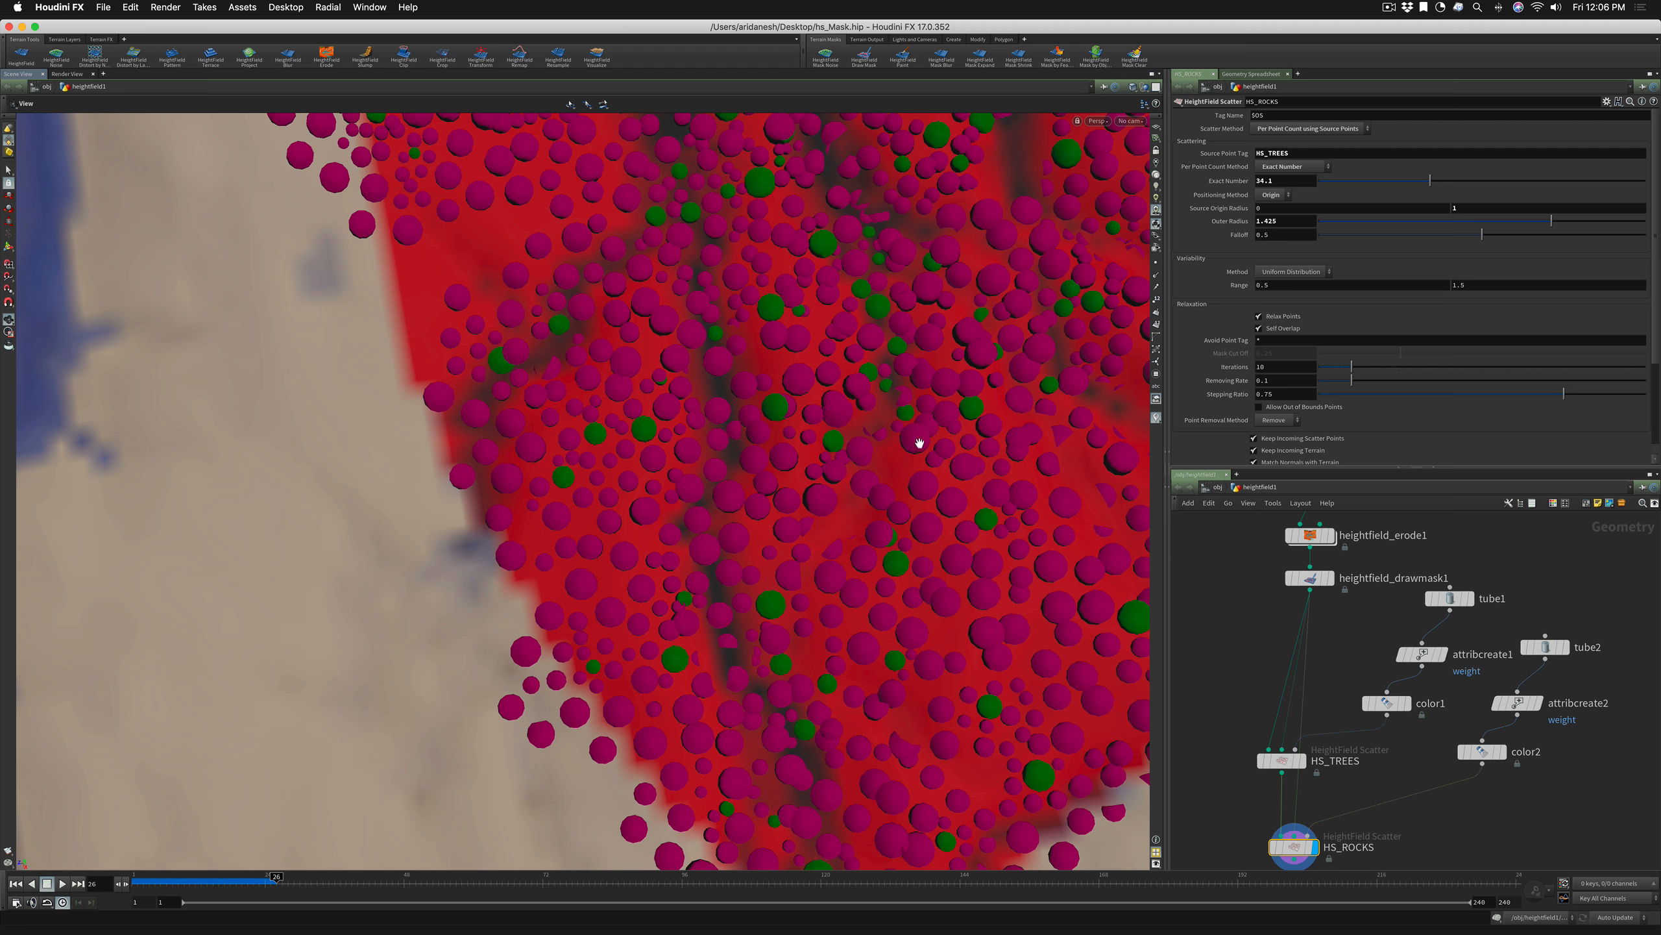
left_click(1259, 316)
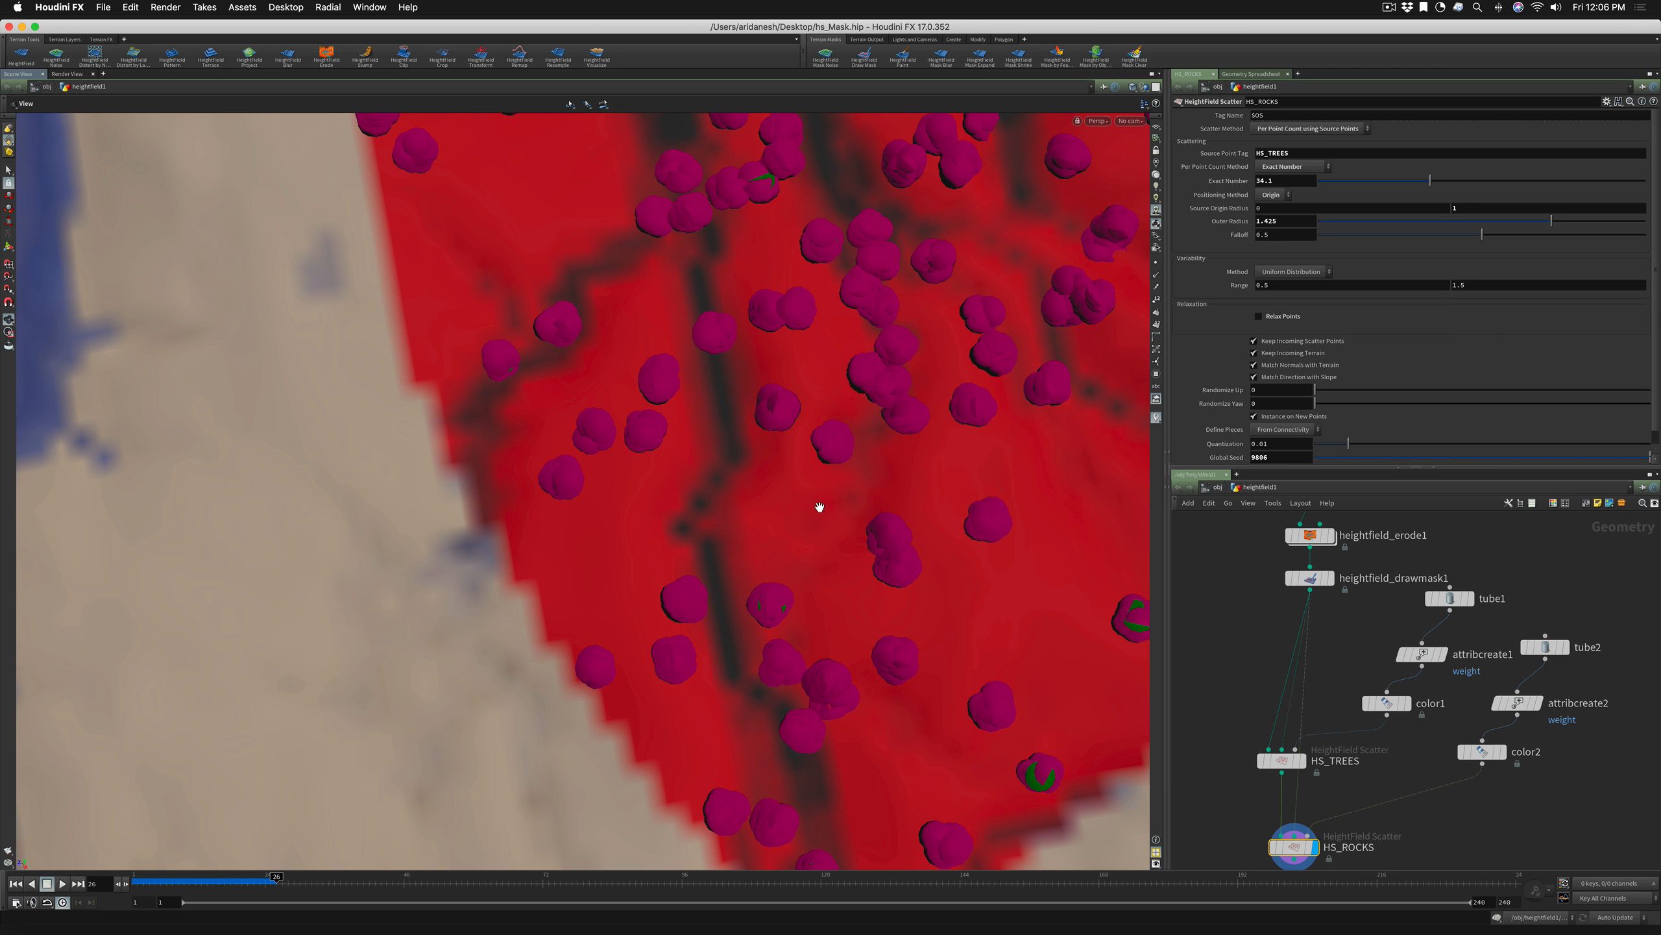
left_click(1258, 316)
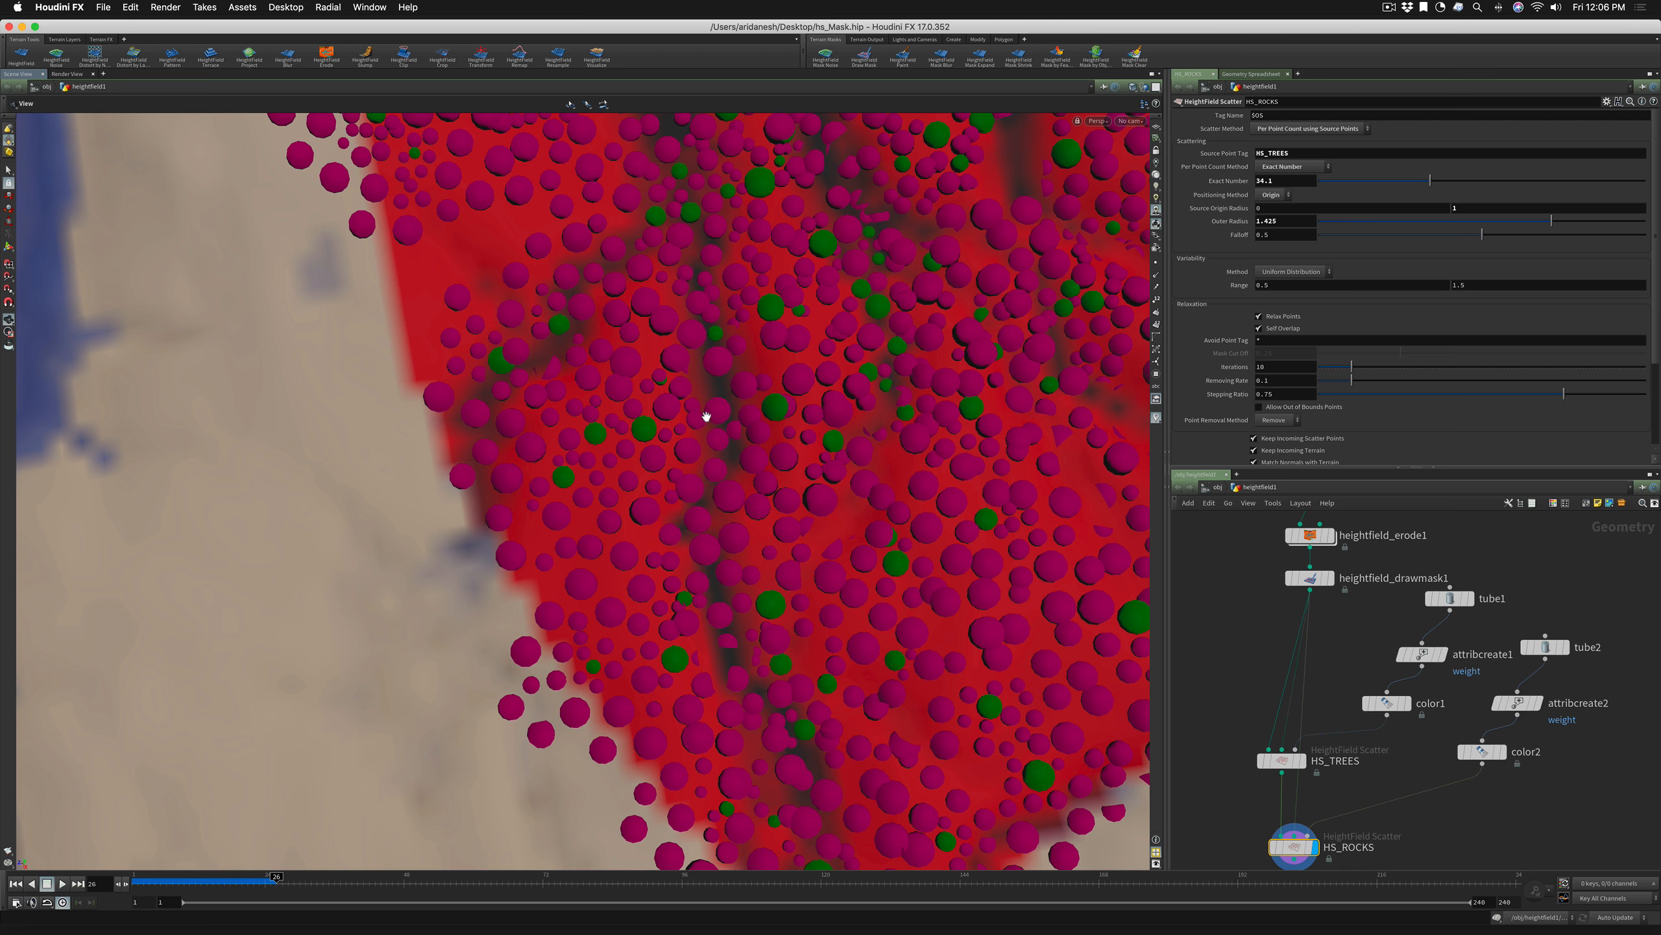
Try HS_ROCKS with Self Overlap turned off, toggling Relax Points off and on to compare the clusters around the trees
scroll(716, 288, "up", 5)
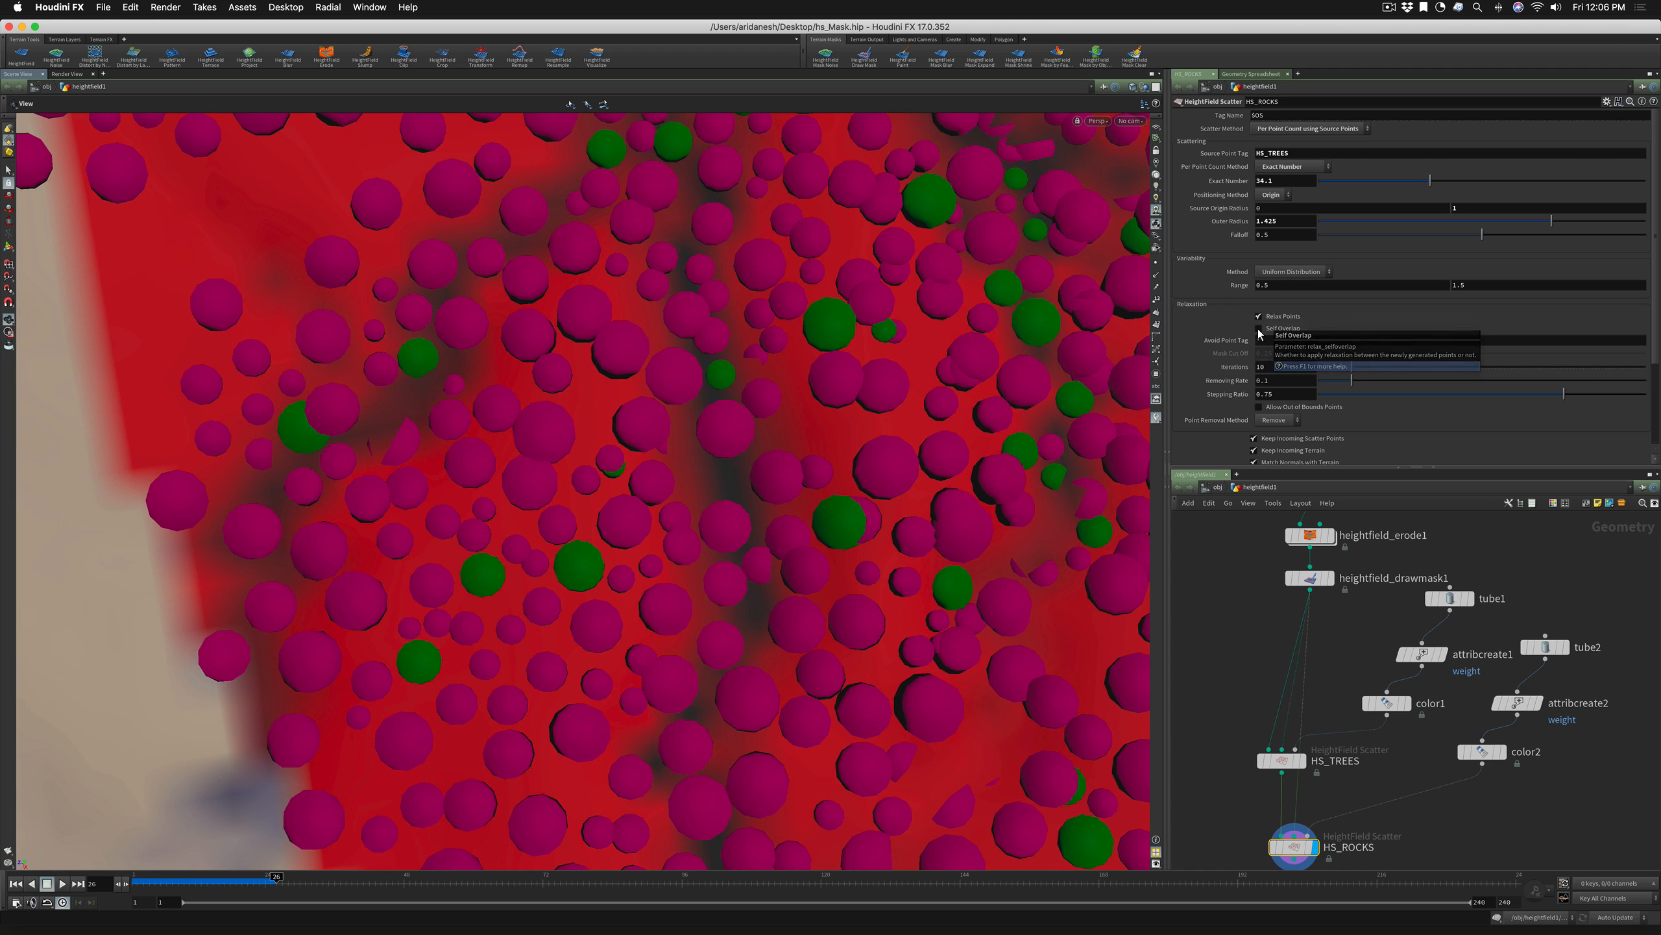
left_click(1259, 328)
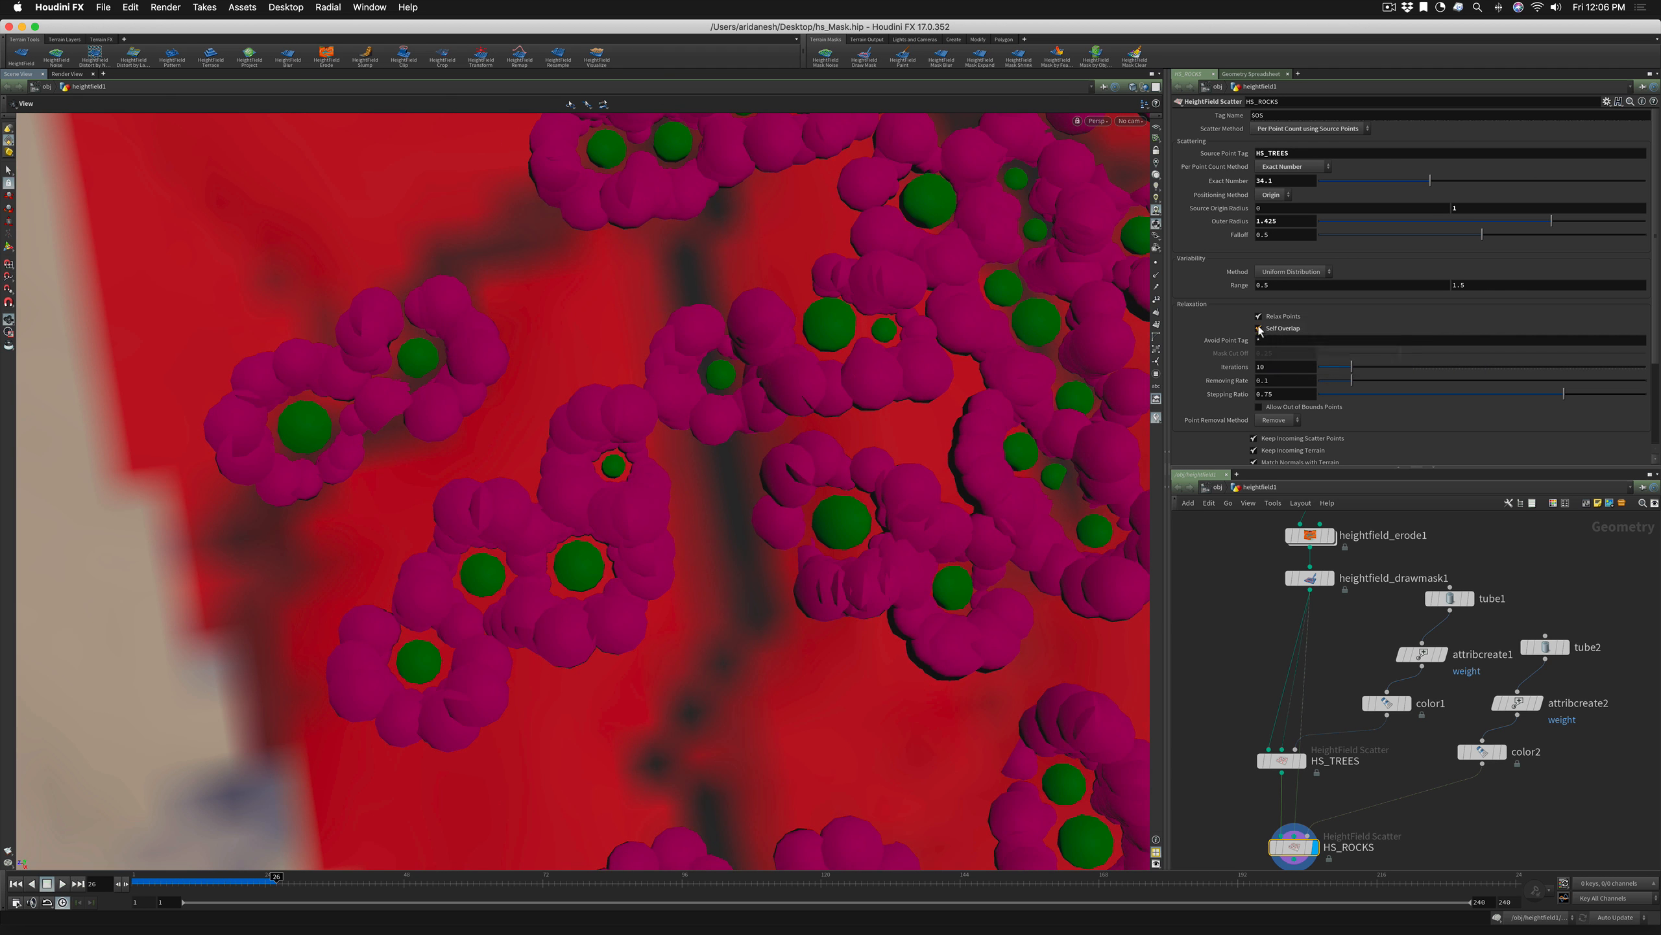
left_click(1259, 317)
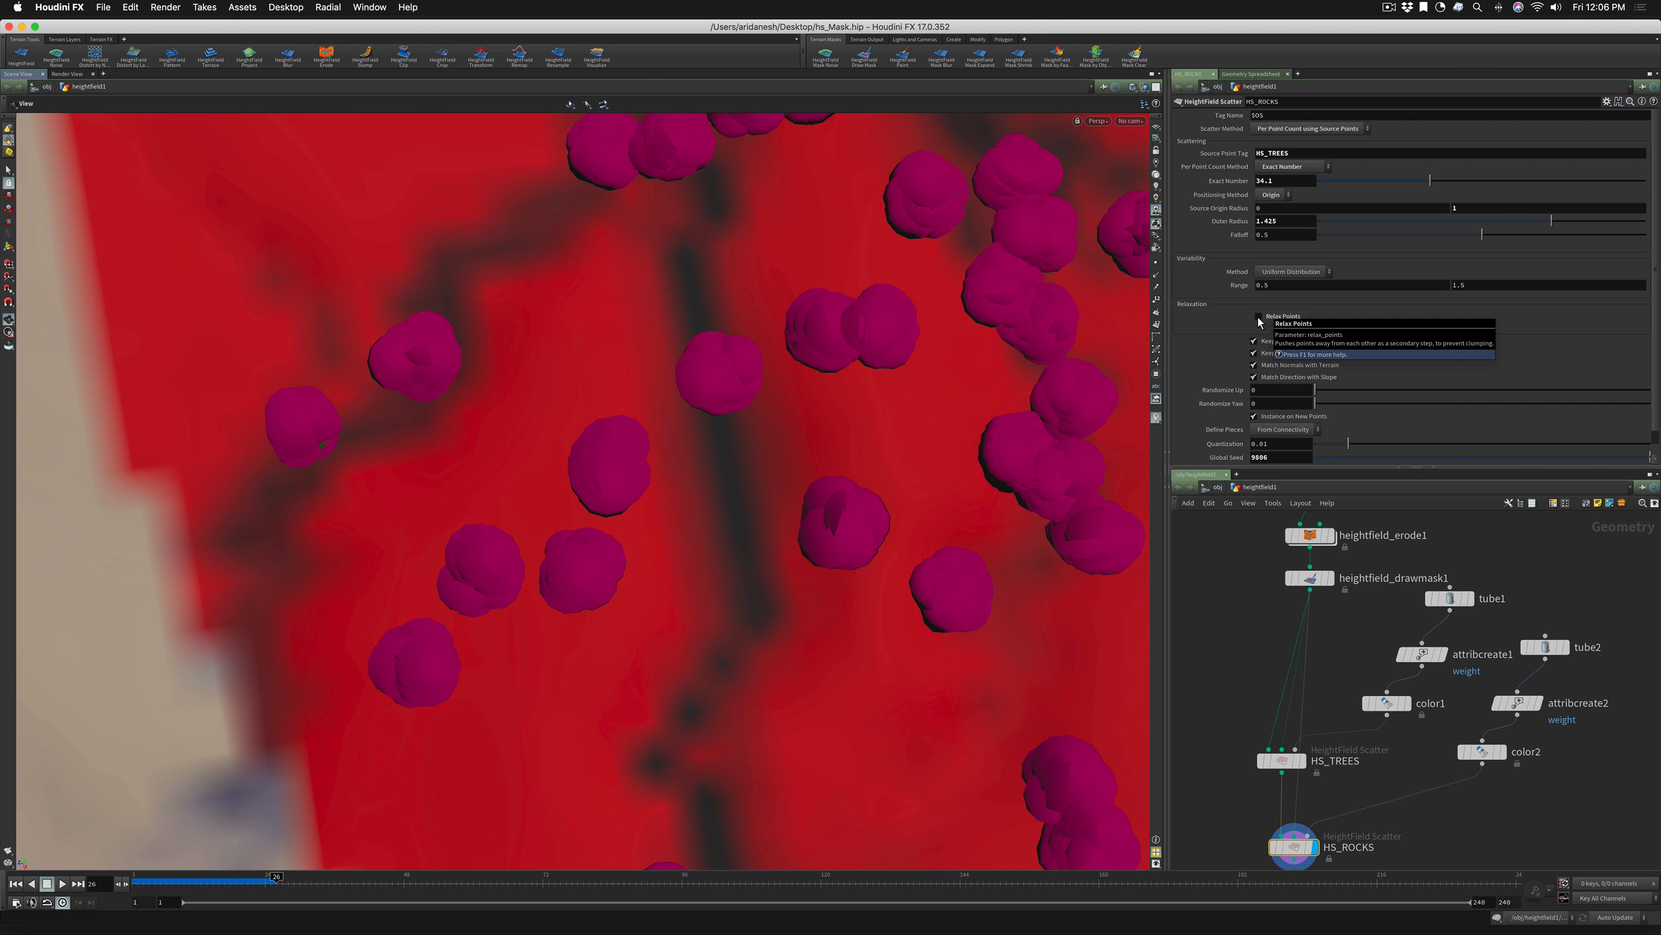
left_click(1259, 317)
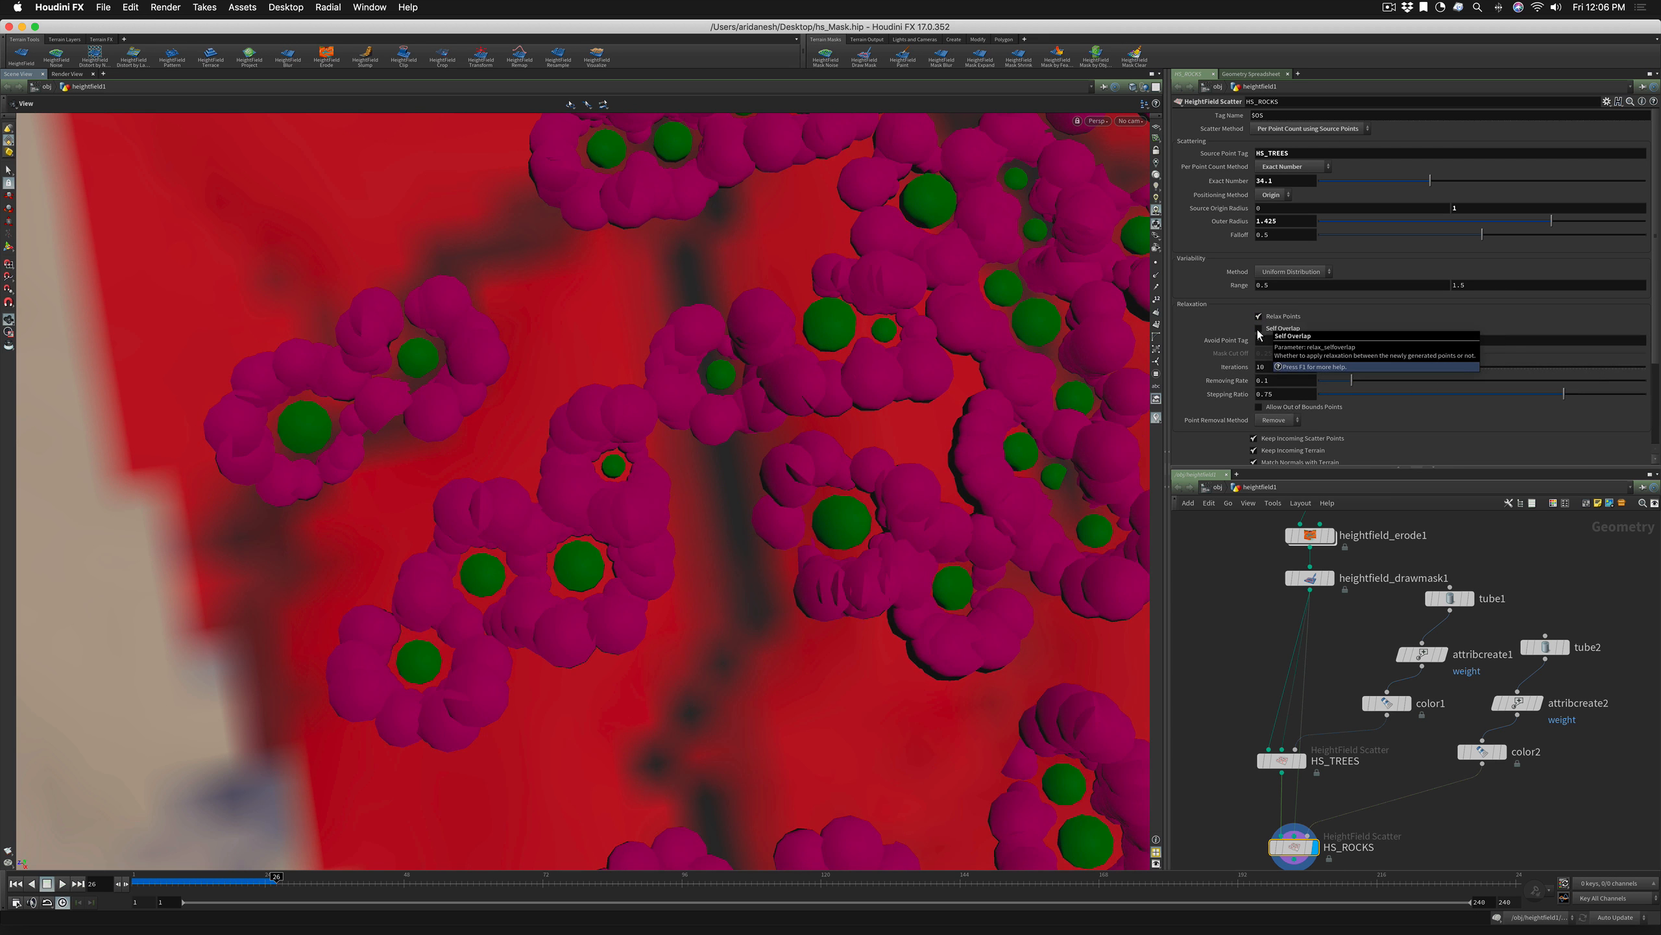
scroll(937, 434, "down", 6)
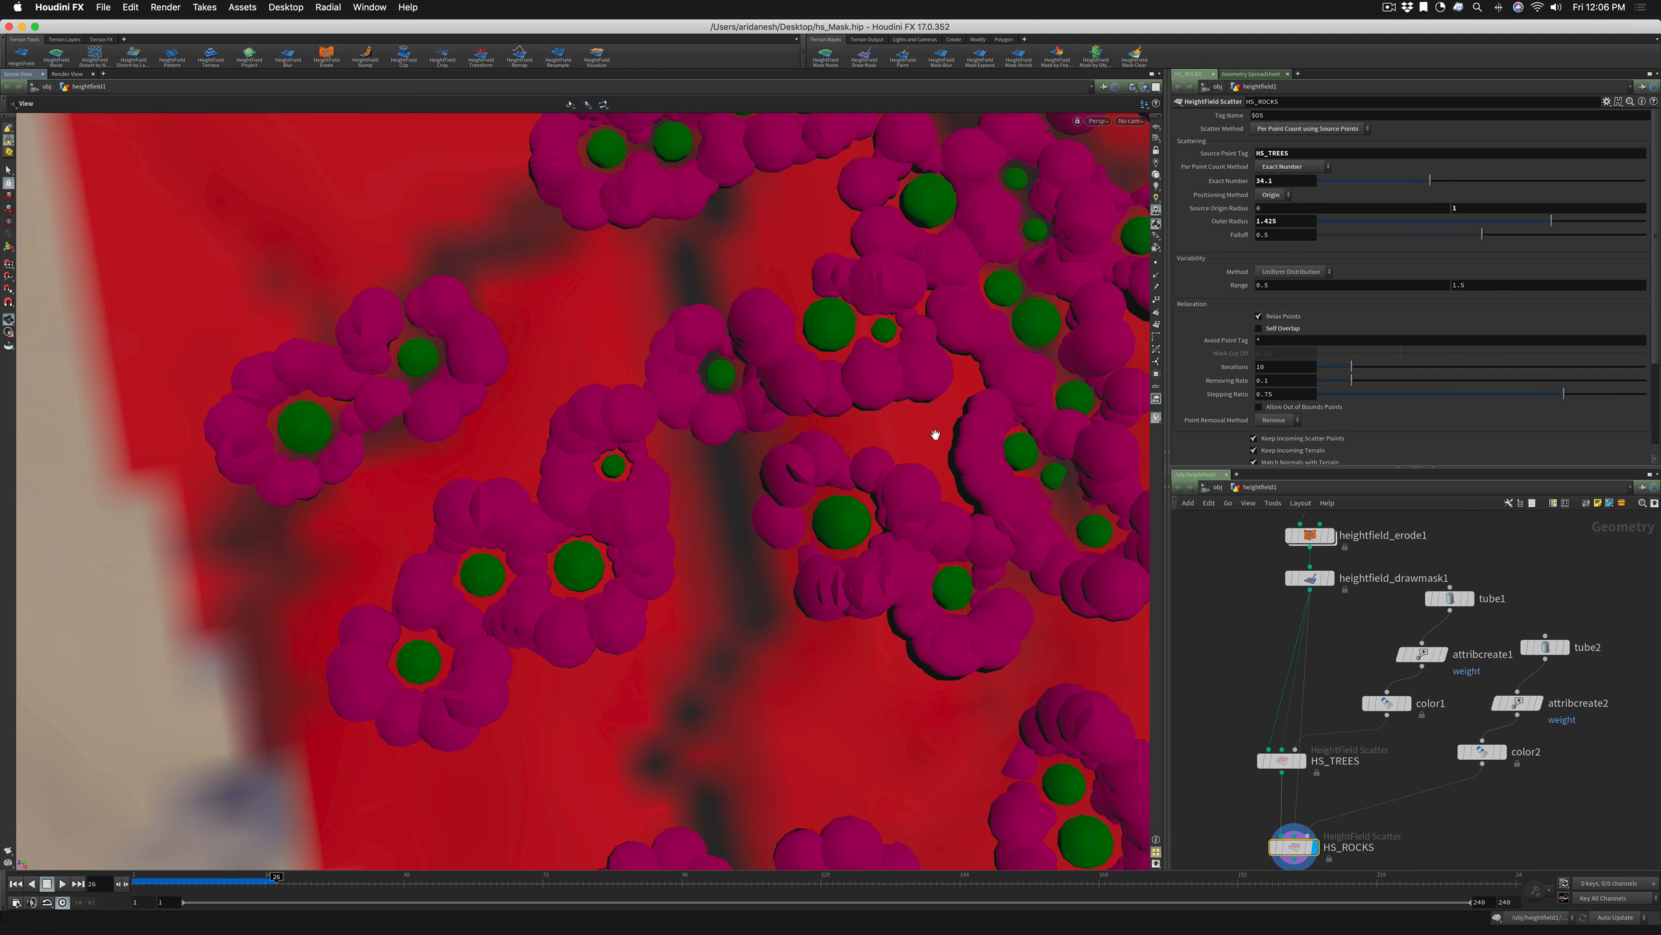
middle_click_drag(838, 490, 704, 493)
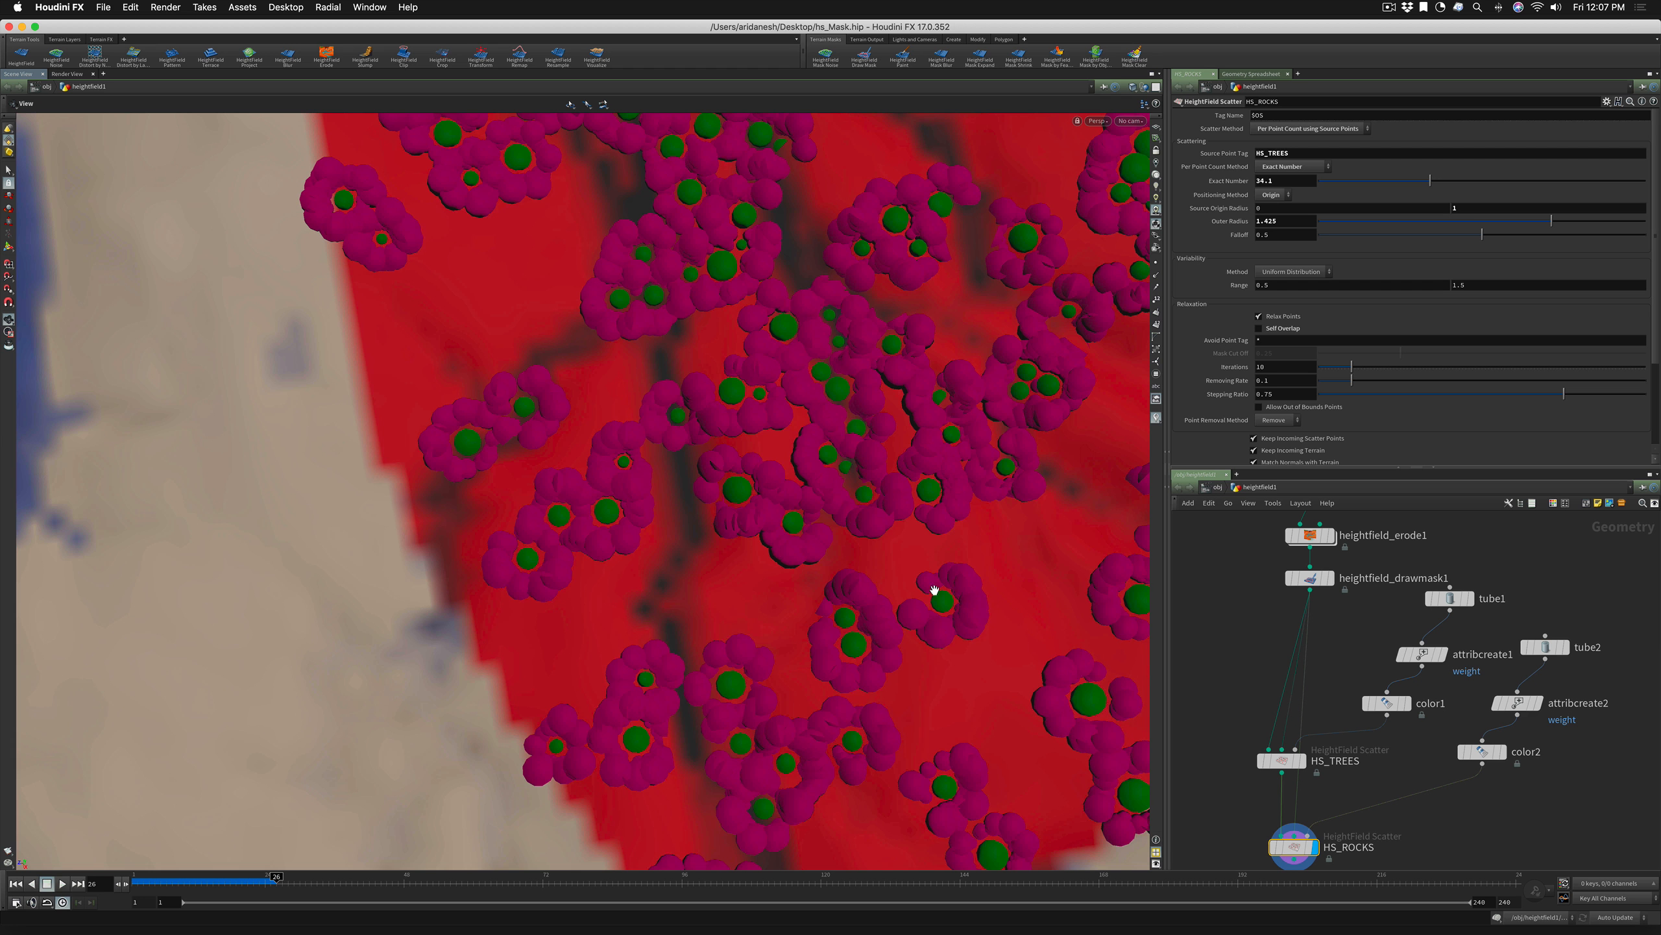
left_click_drag(907, 616, 942, 620)
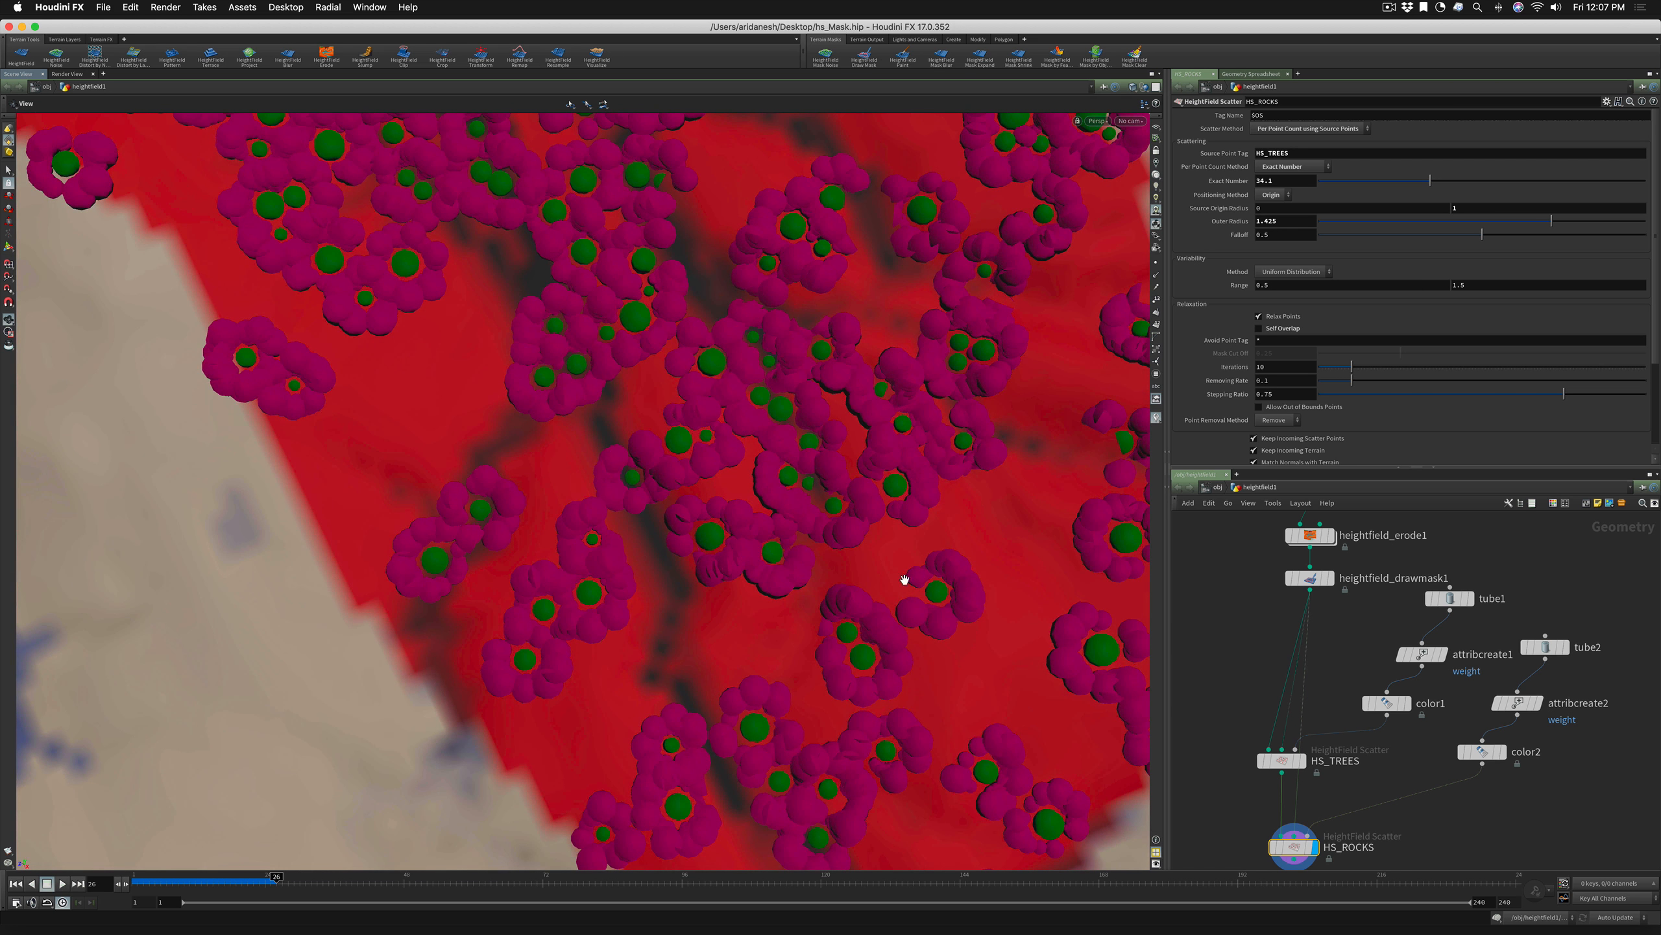
left_click_drag(930, 594, 894, 684)
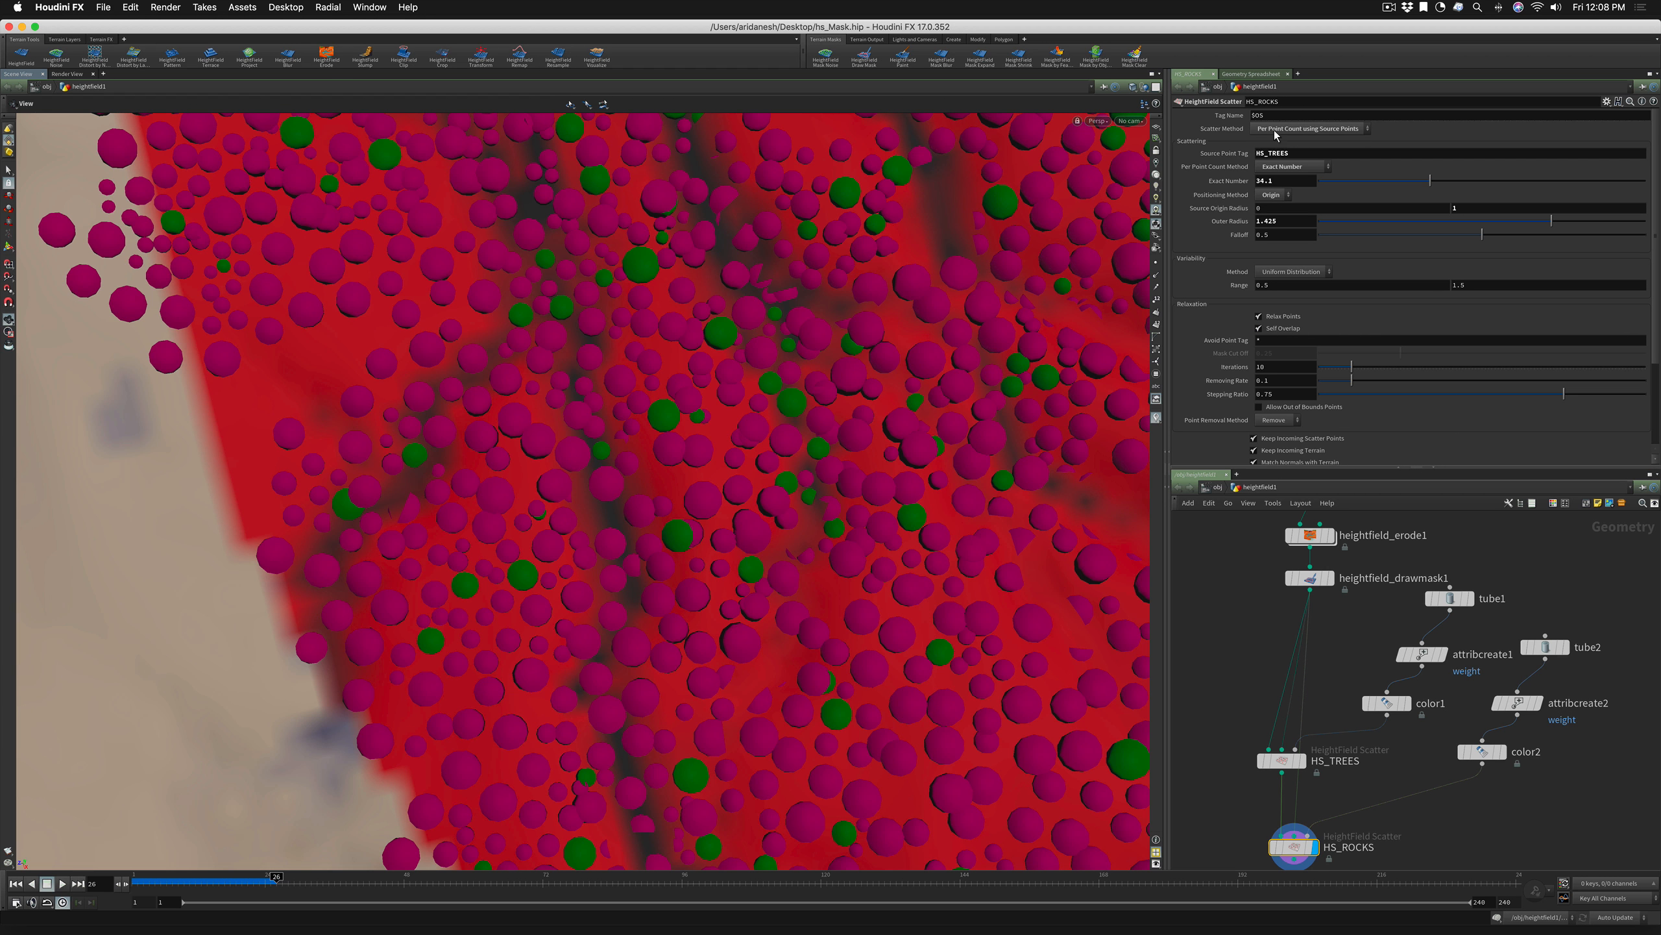
Change the Scatter Method of HS_ROCKS to By Coverage using Mask Layer and inspect the shapes across the masked area
left_click_drag(1026, 255, 887, 233)
middle_click_drag(887, 233, 611, 393)
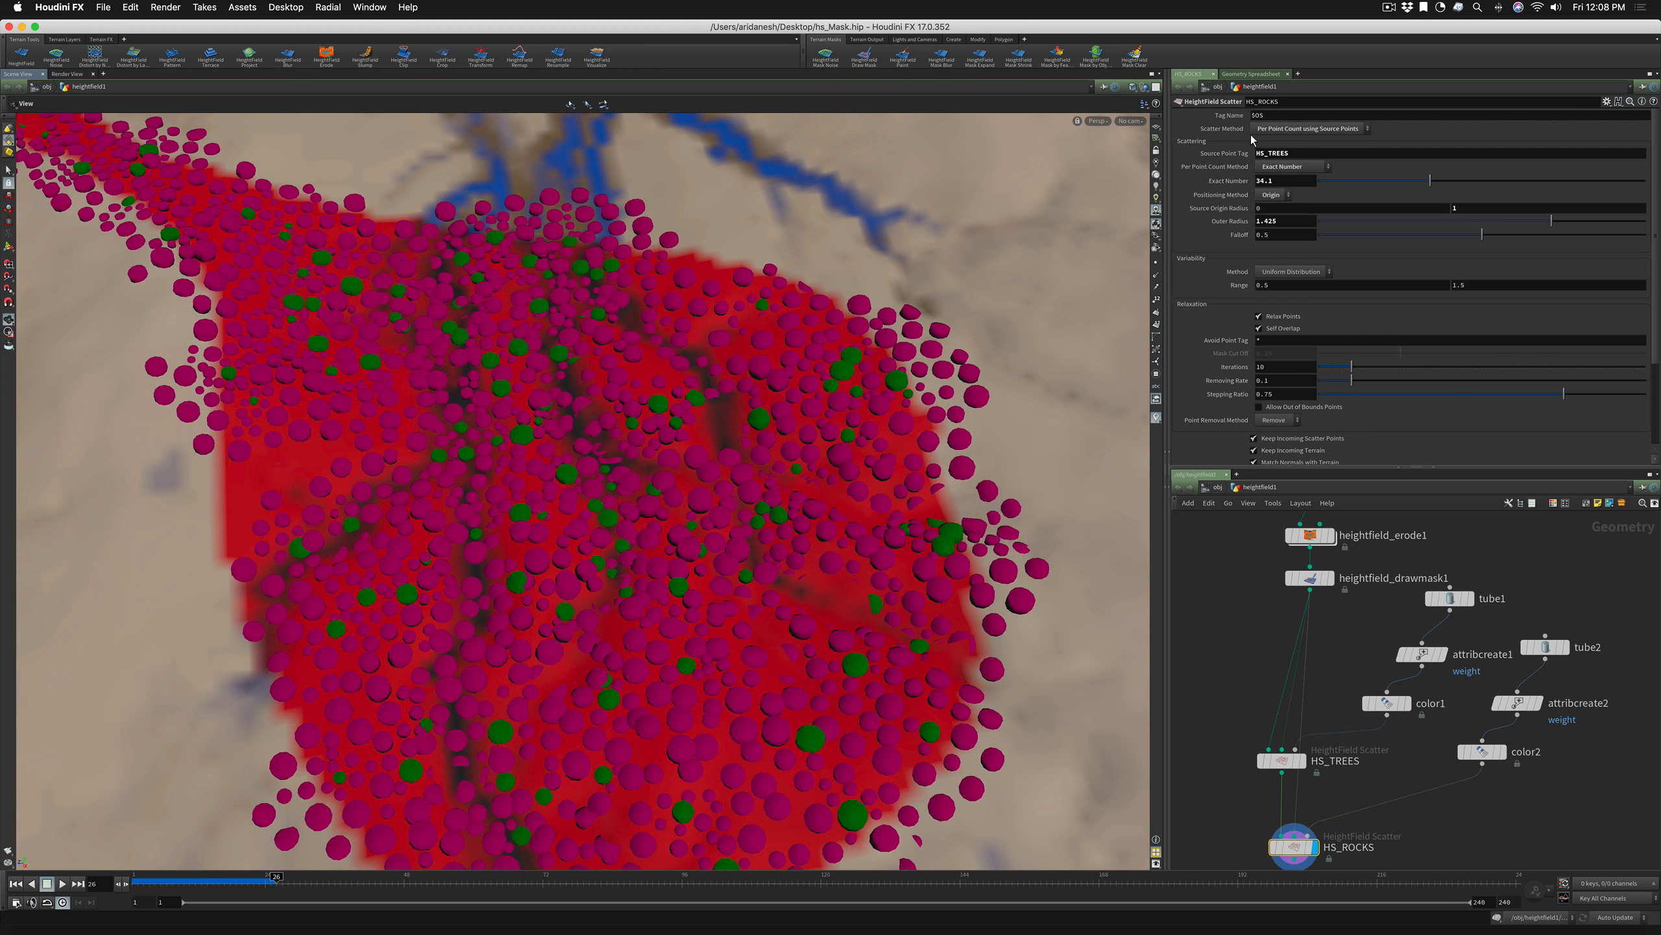
left_click(1272, 129)
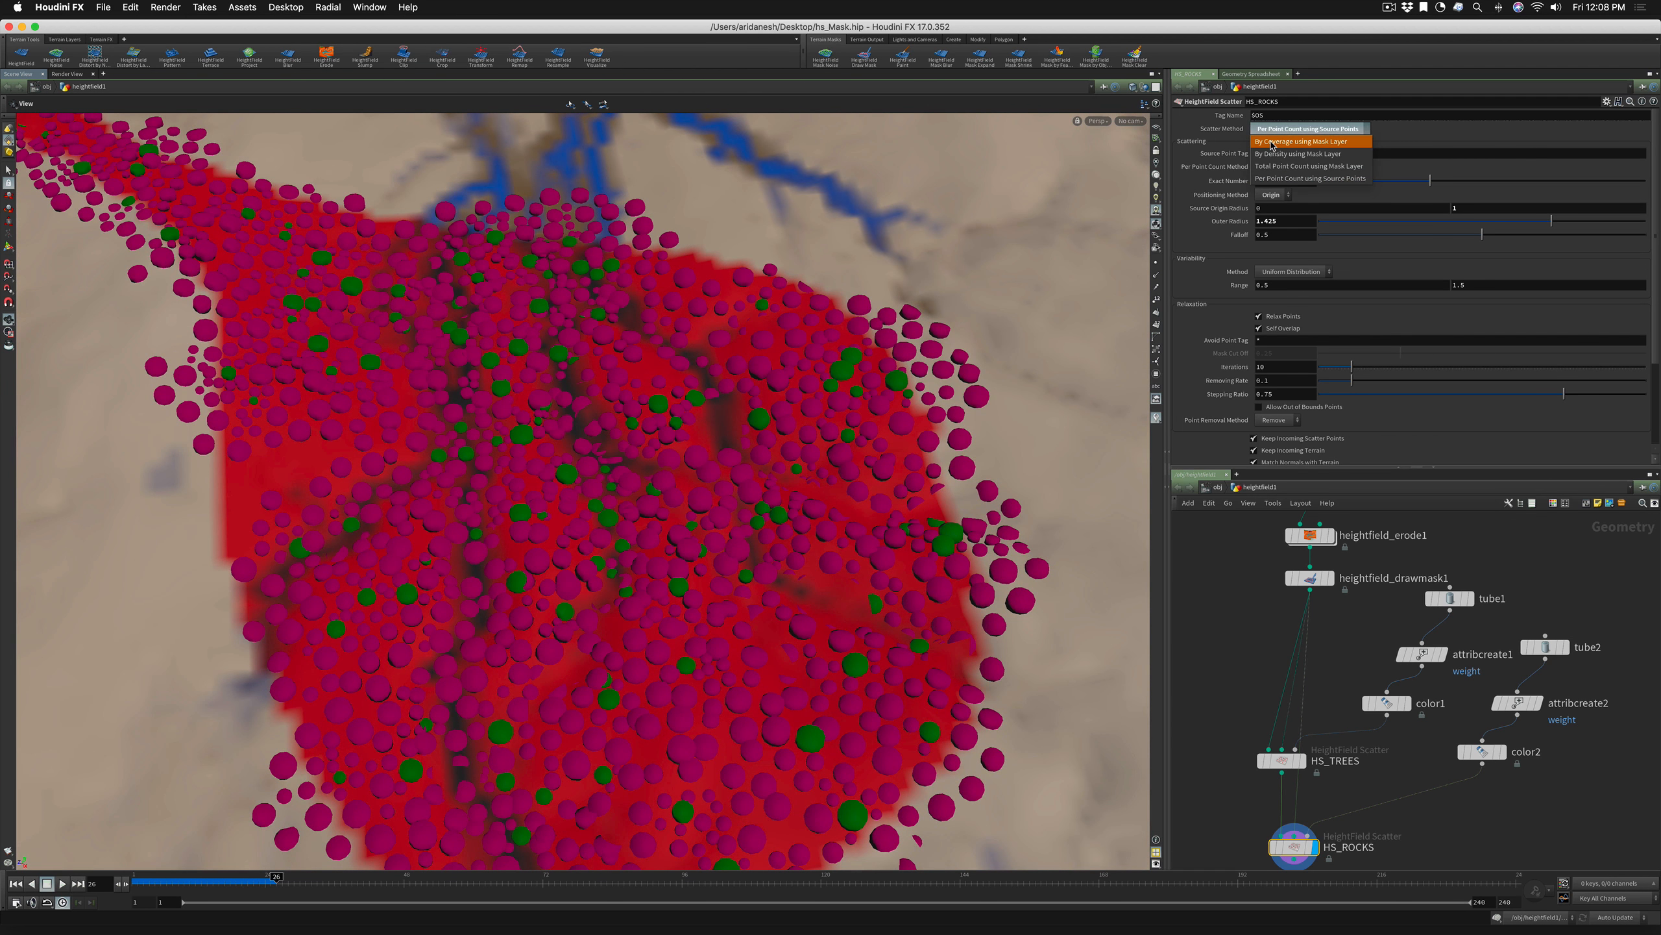
left_click(1272, 142)
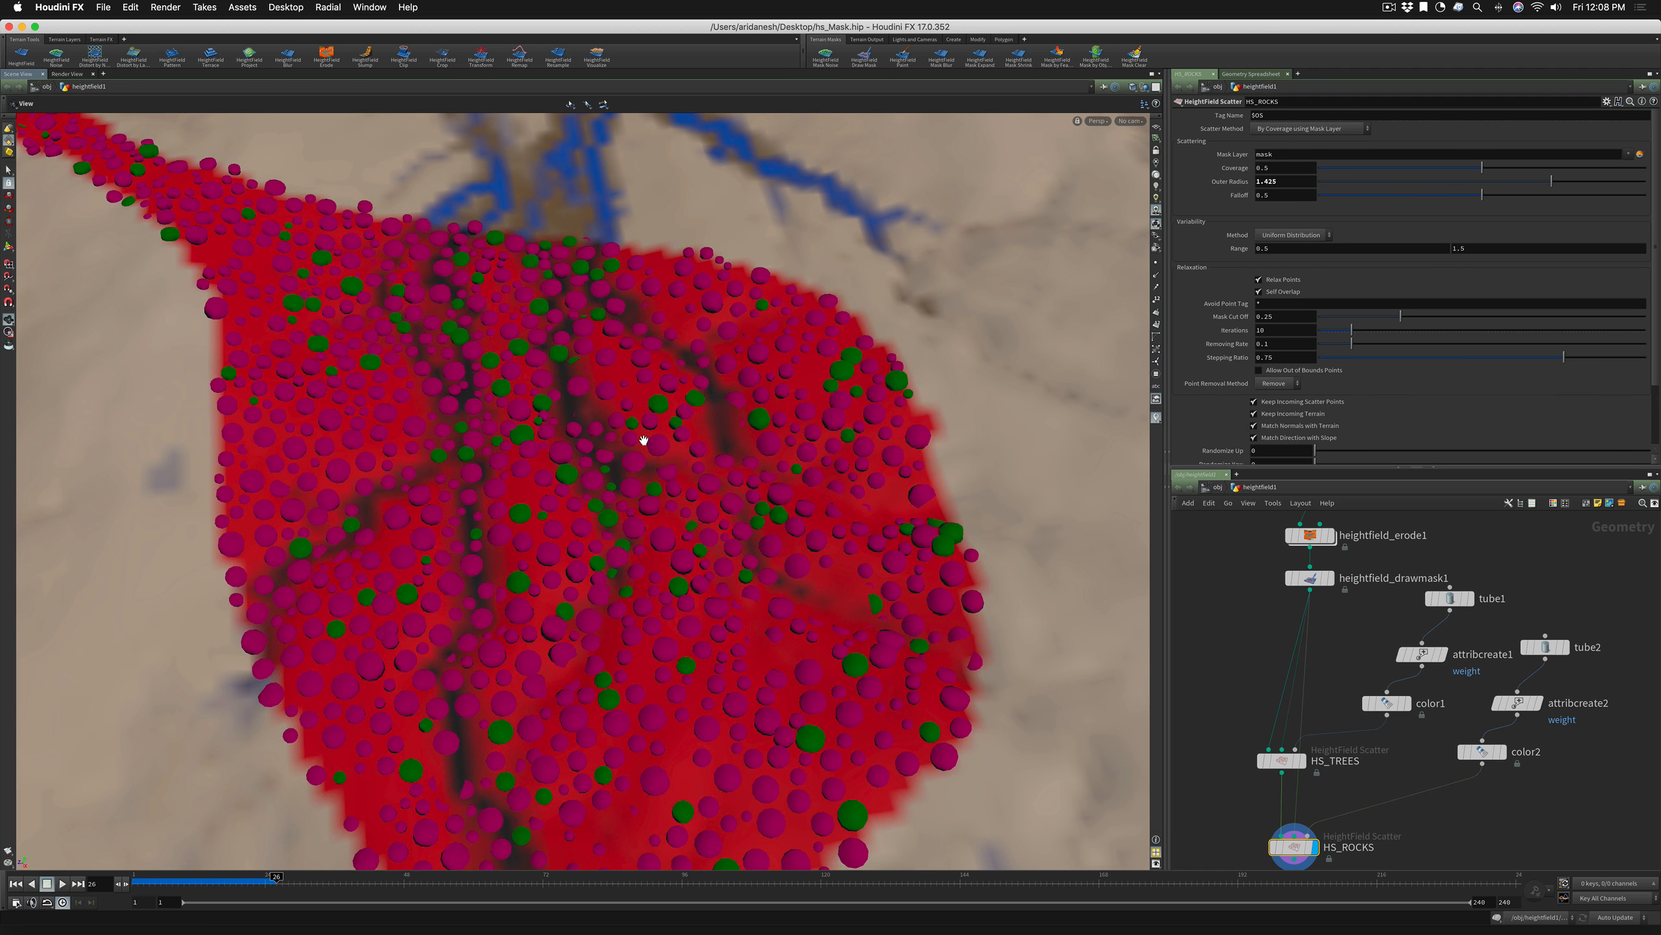
mouse_move(644, 444)
left_mouse_down()
mouse_move(645, 489)
mouse_move(634, 460)
left_mouse_up()
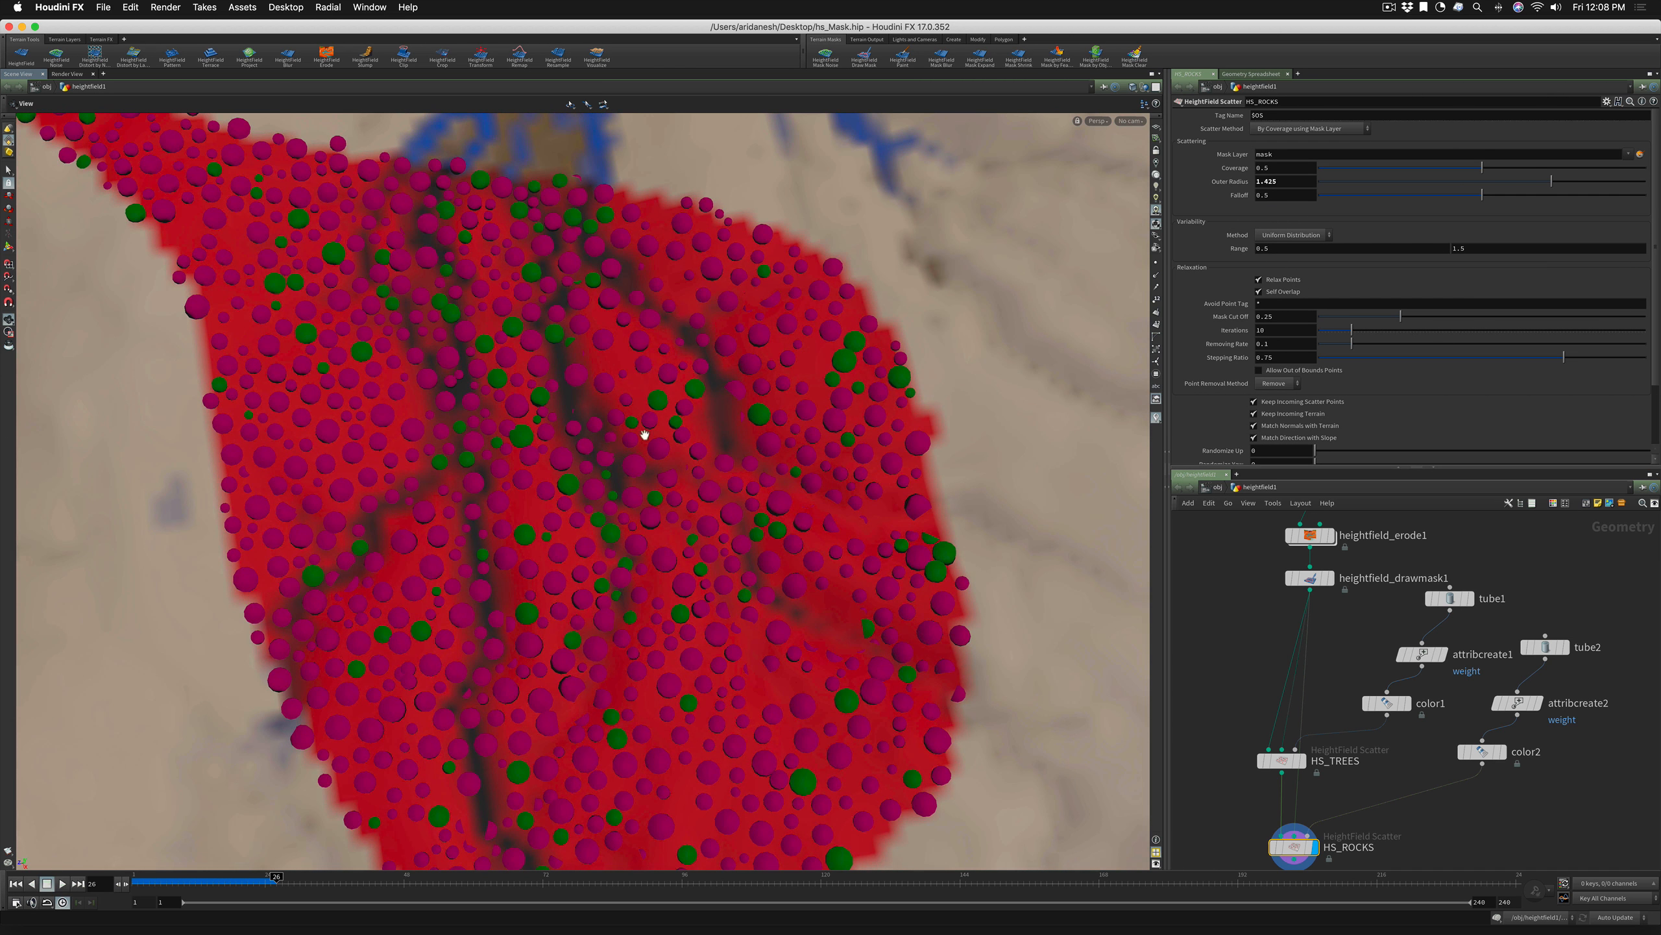
left_click_drag(660, 389, 675, 391)
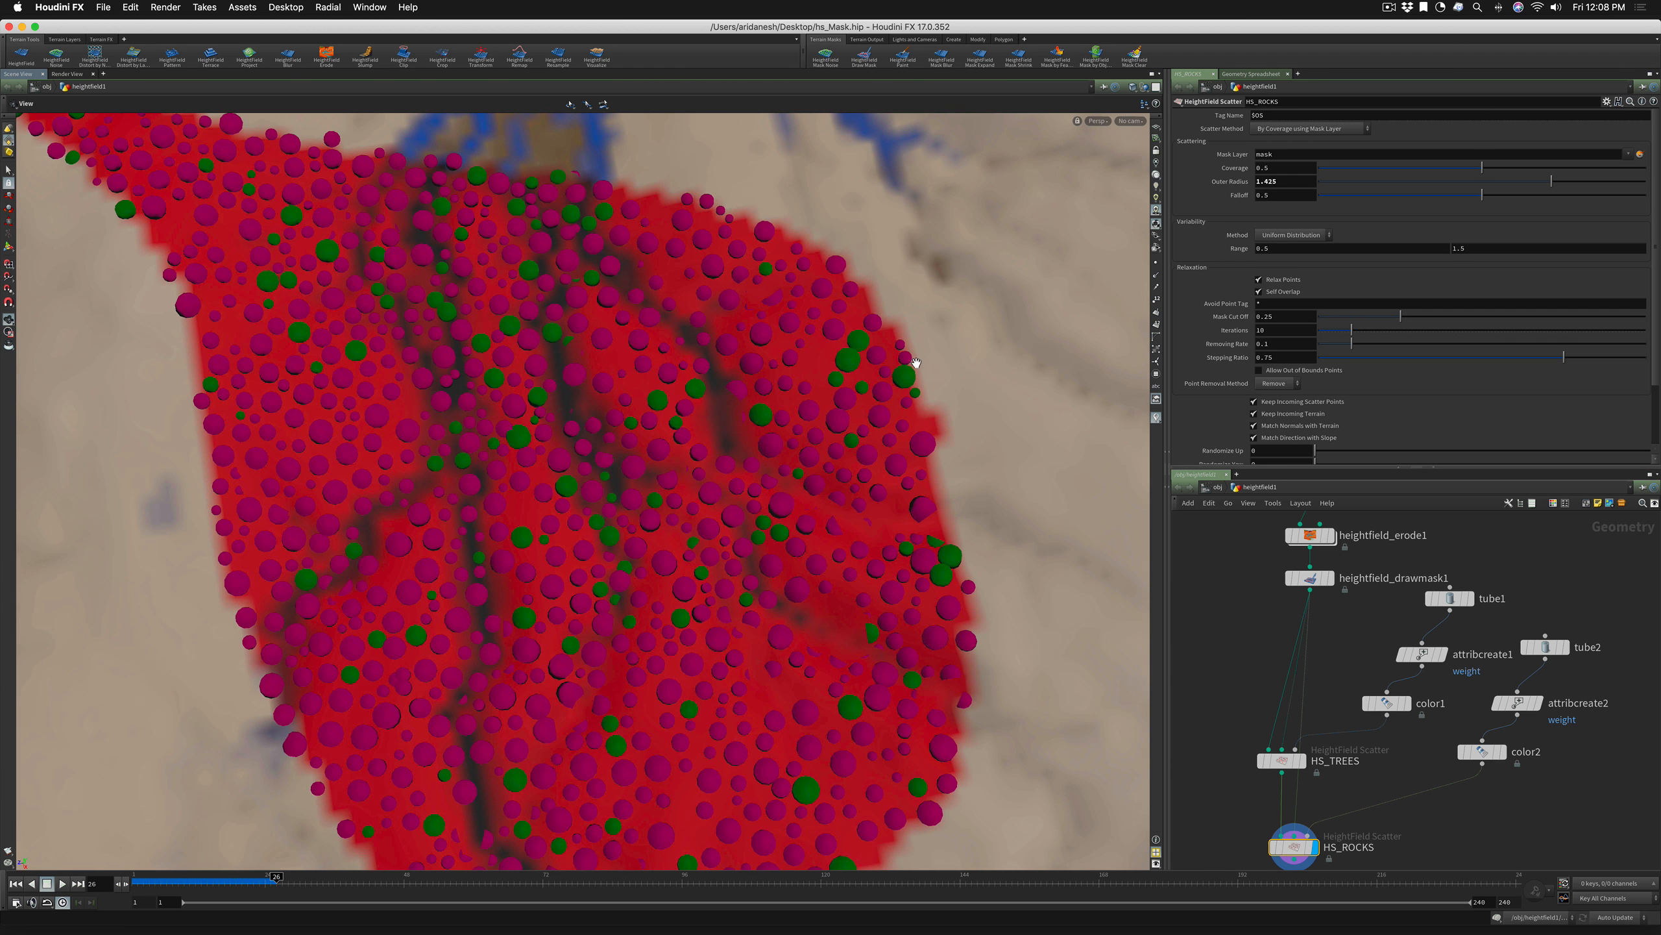
middle_click_drag(1192, 636, 1204, 594)
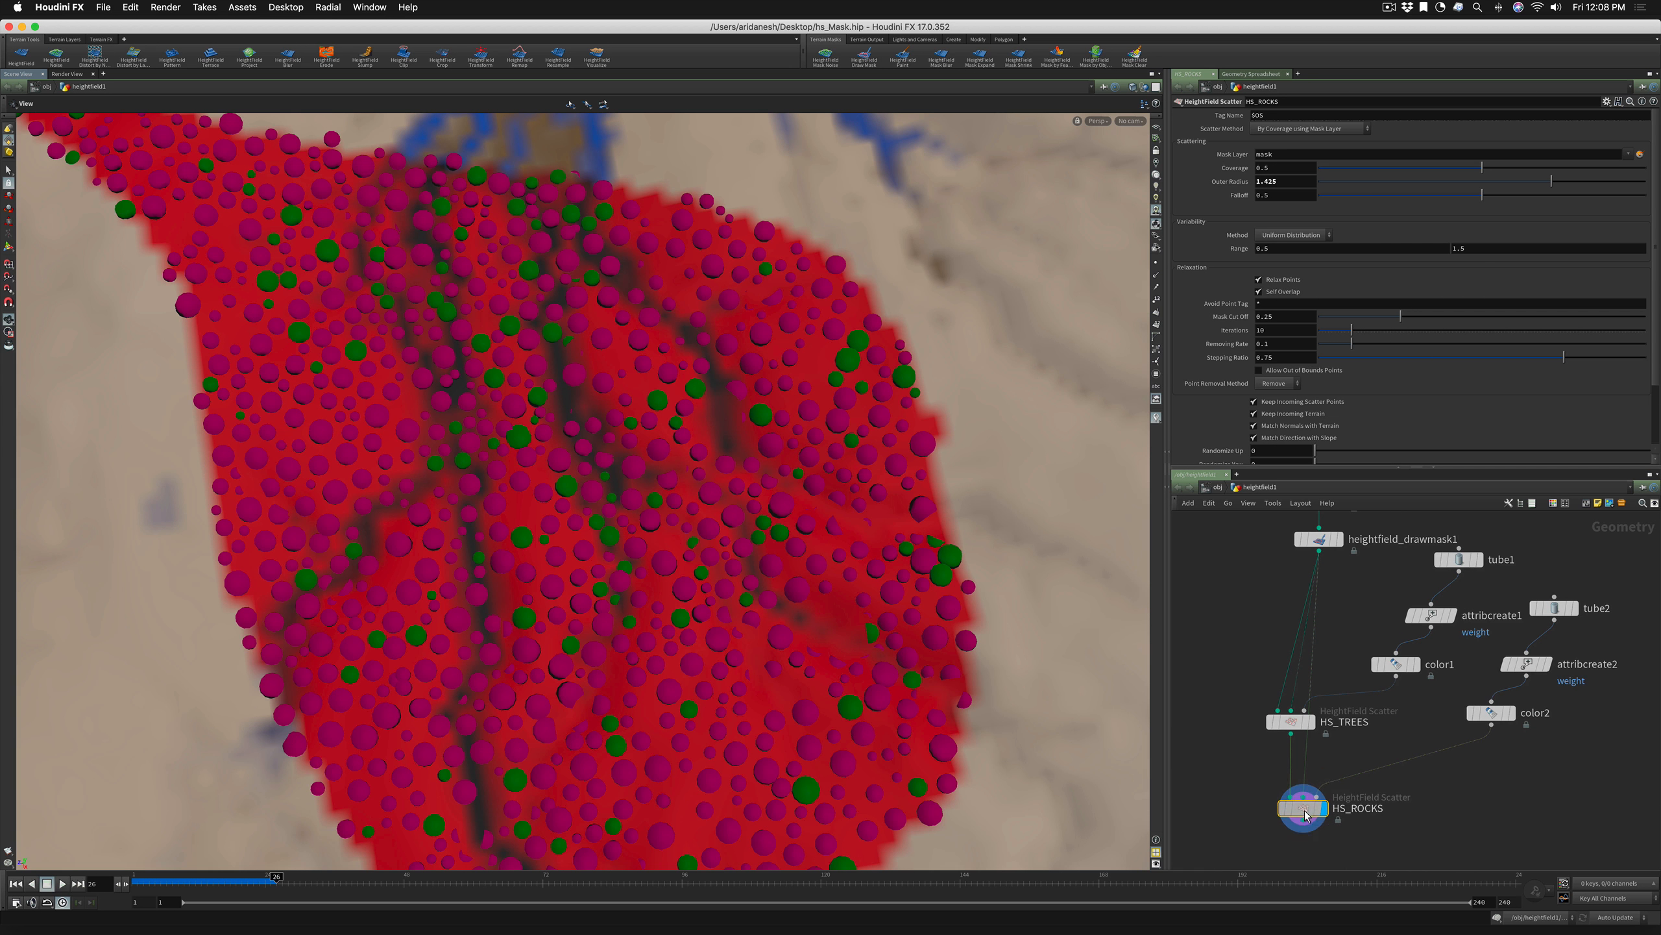
Insert a HeightField Draw Mask node on the mask input of HS_ROCKS and set Combine with Existing to Add
left_click_drag(1305, 806, 1309, 832)
mouse_move(1322, 541)
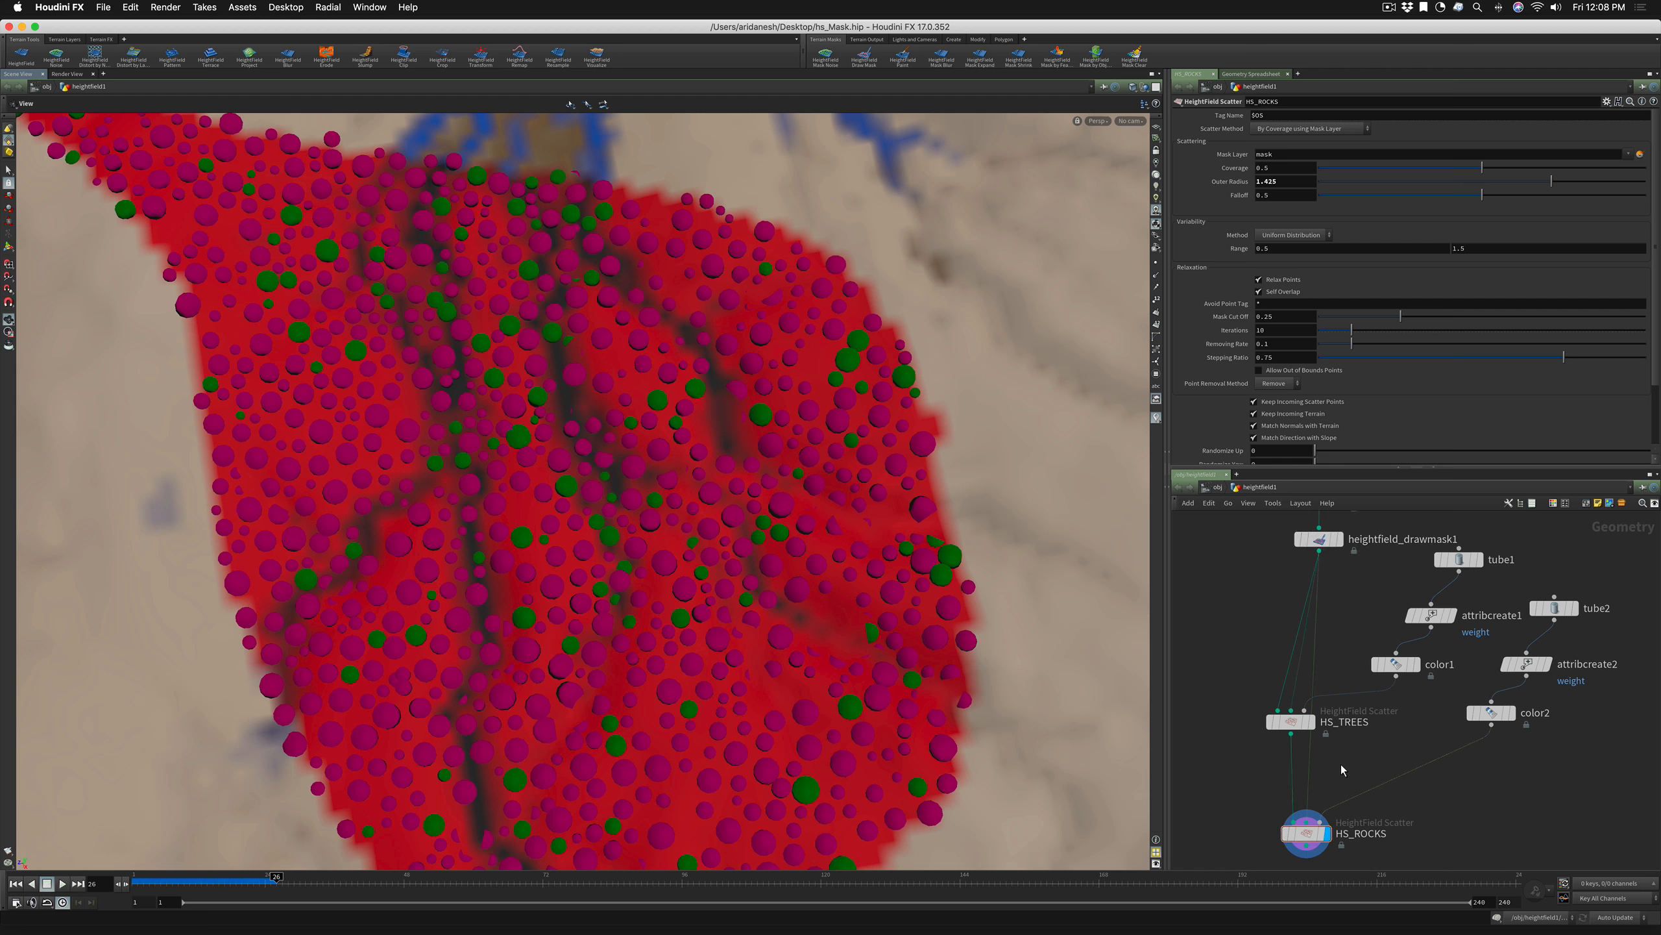
key("Tab")
type("hf")
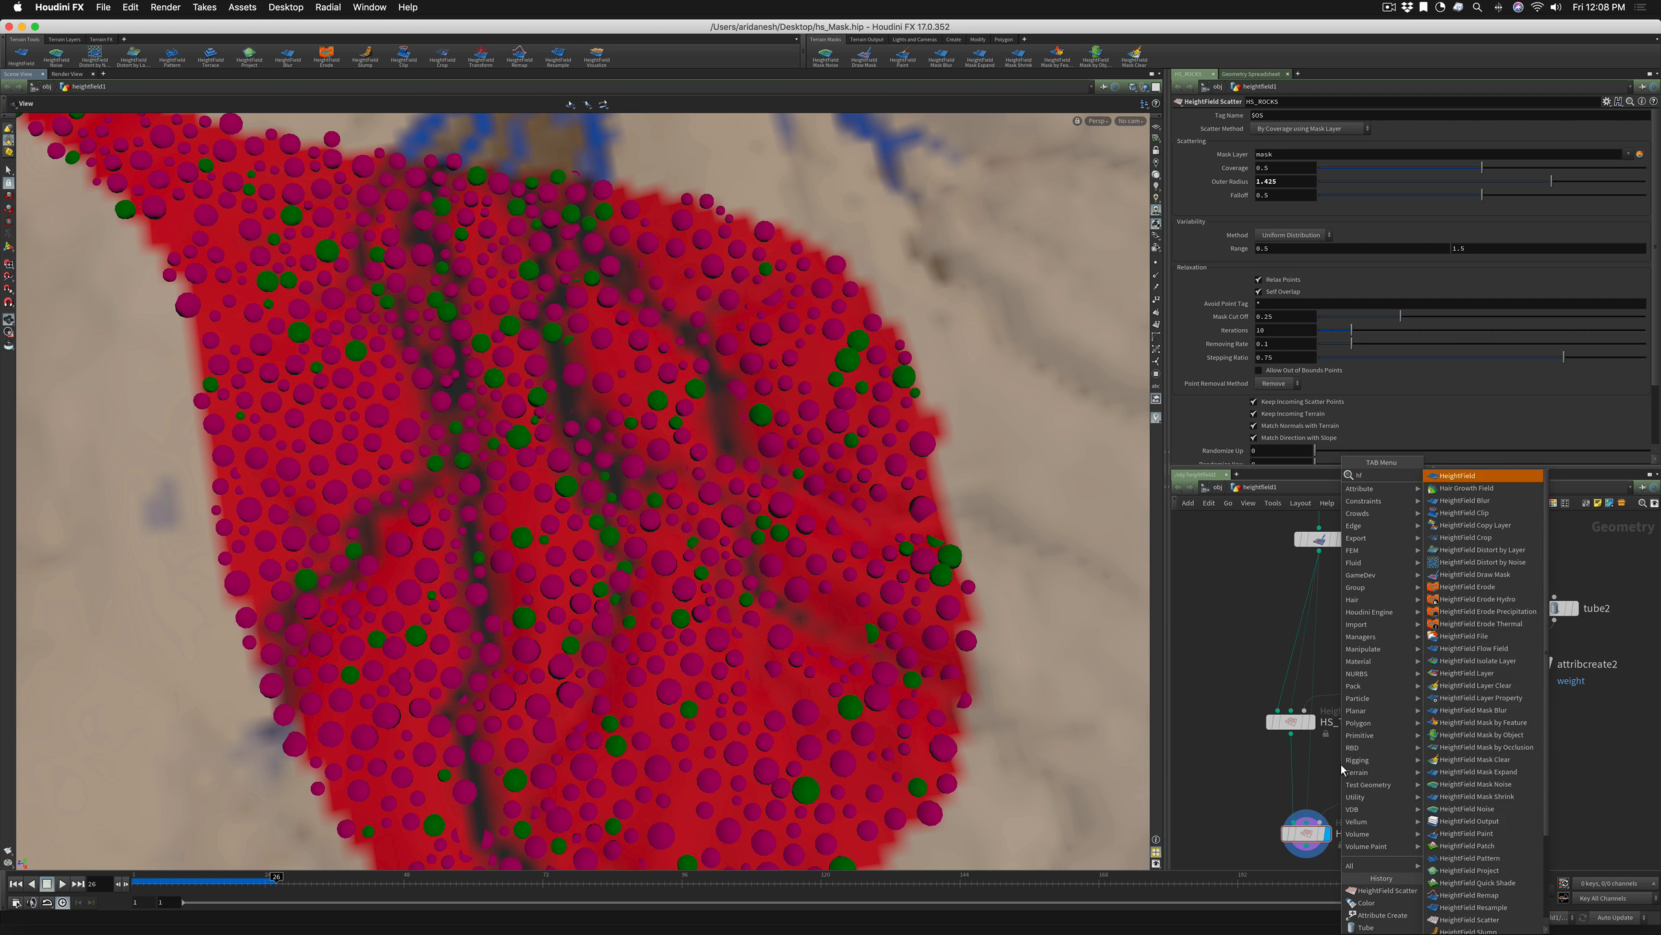
type(" draw mask")
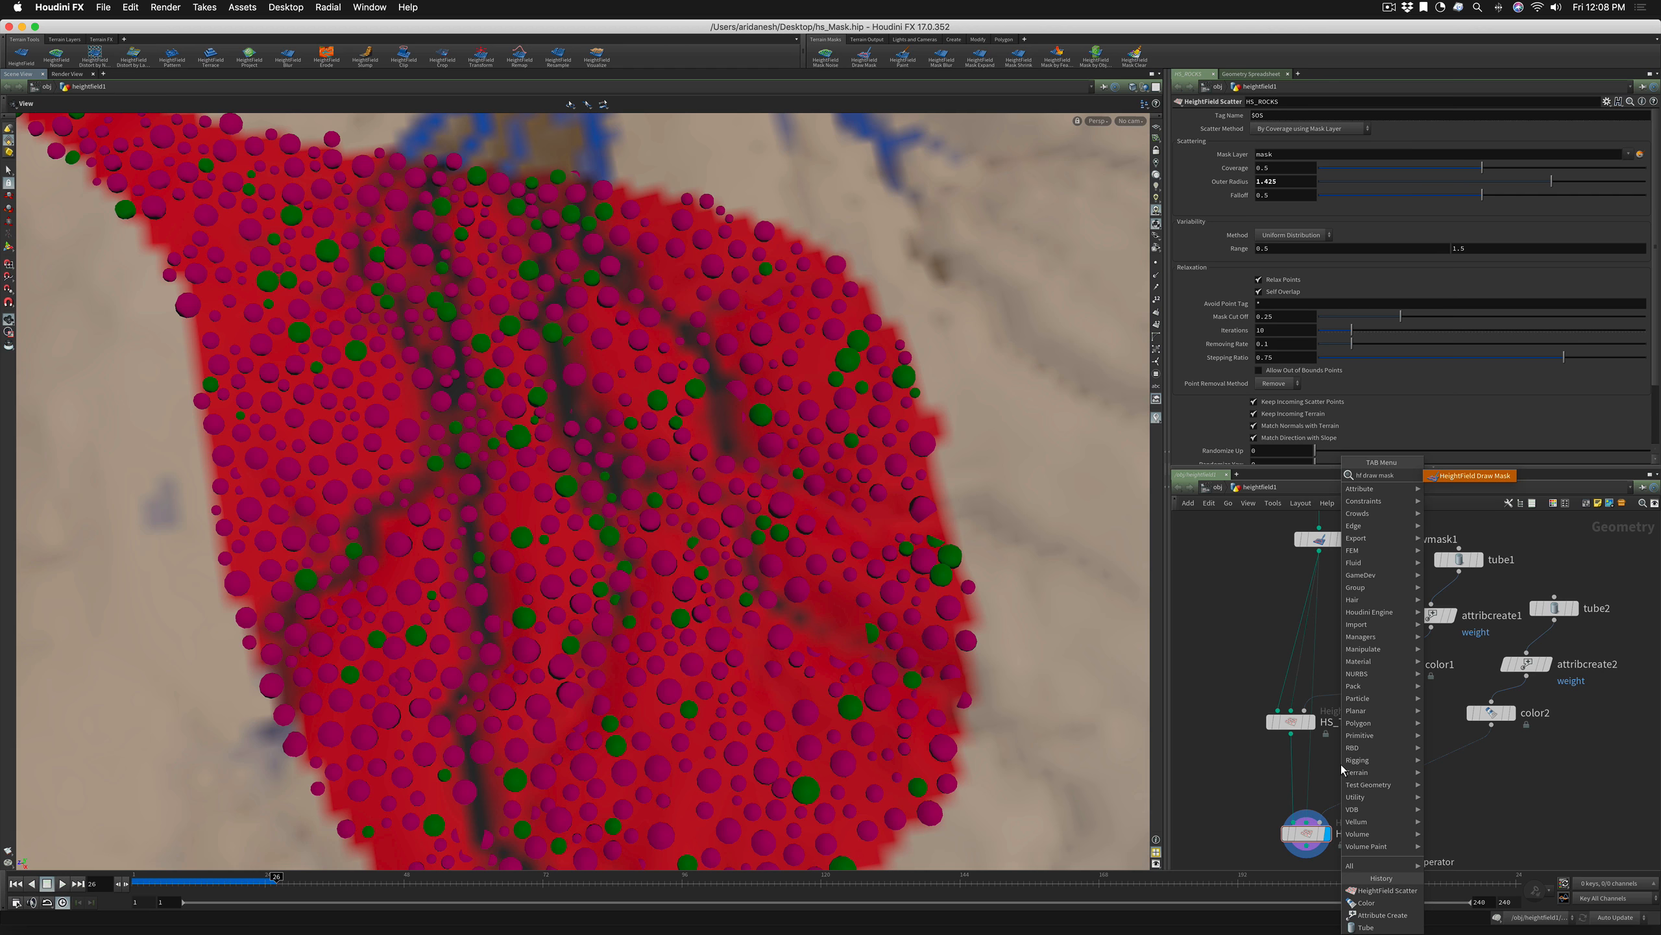
key("Return")
left_click(1342, 769)
left_click_drag(1342, 770, 1328, 776)
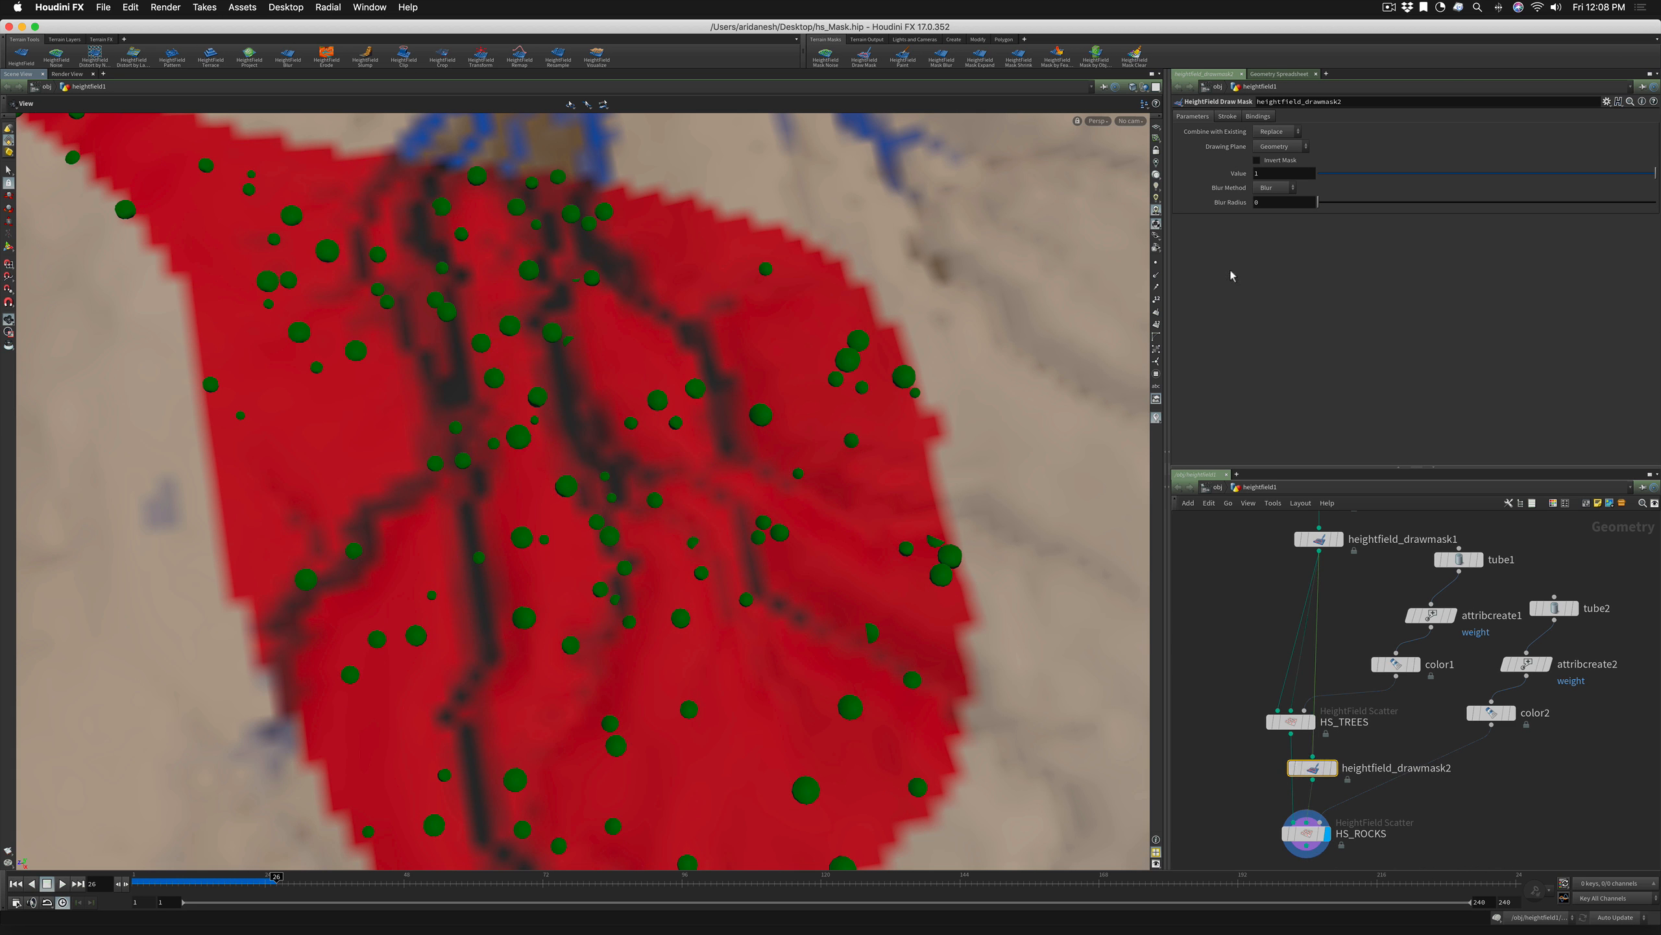
left_click(1263, 132)
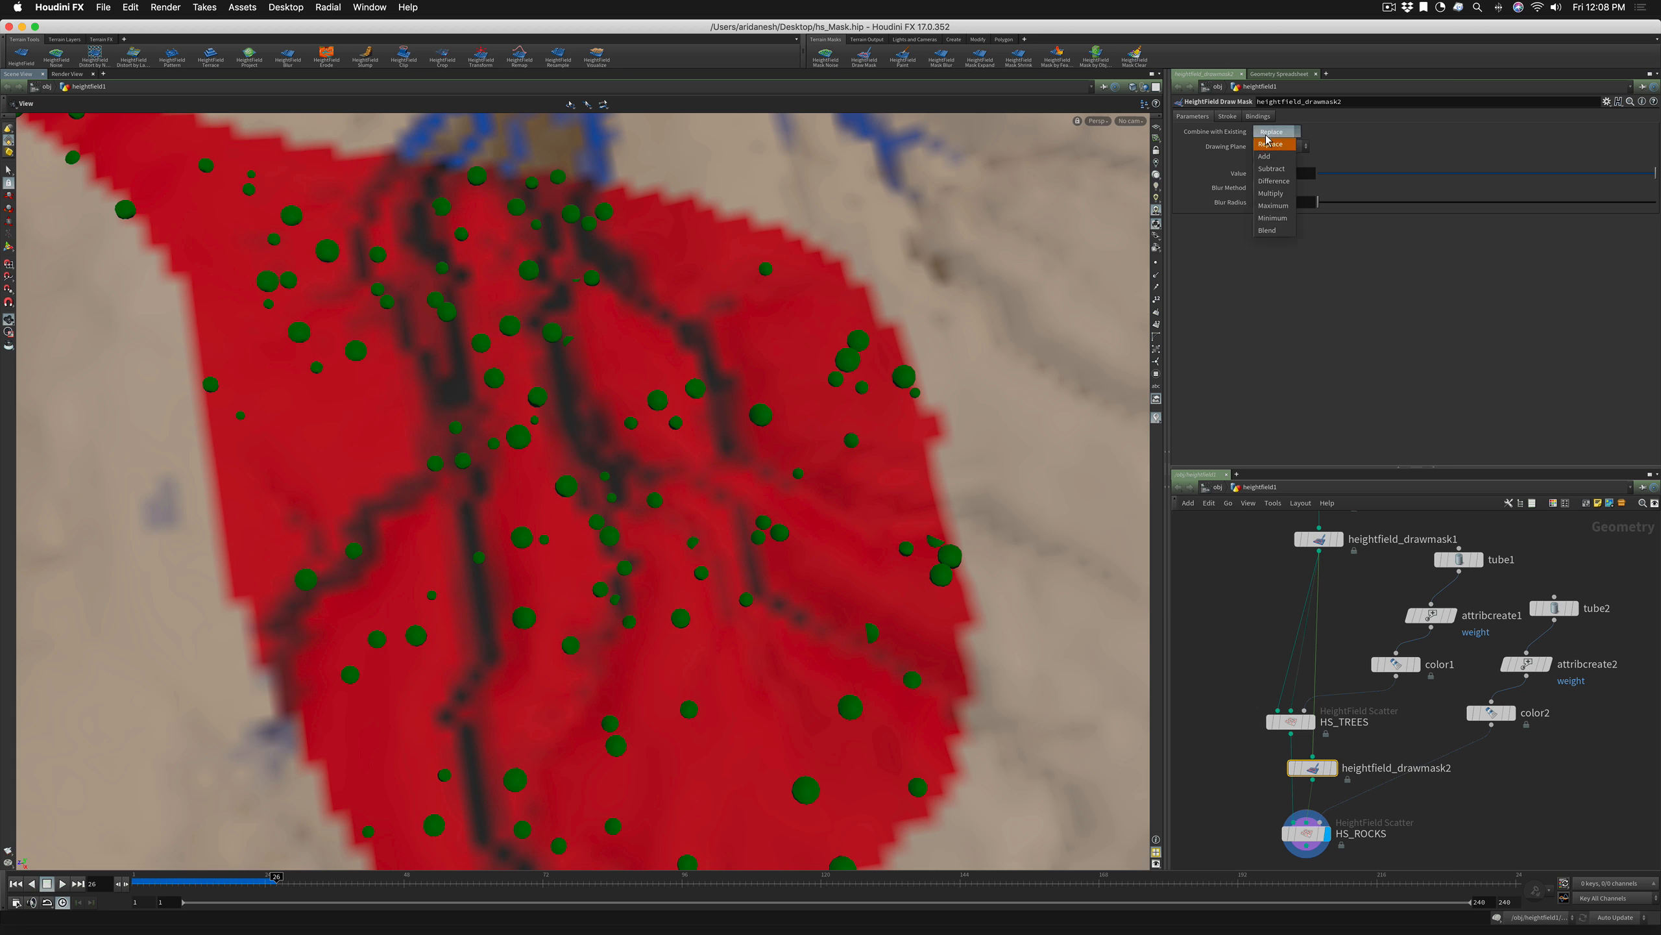
left_click(1269, 148)
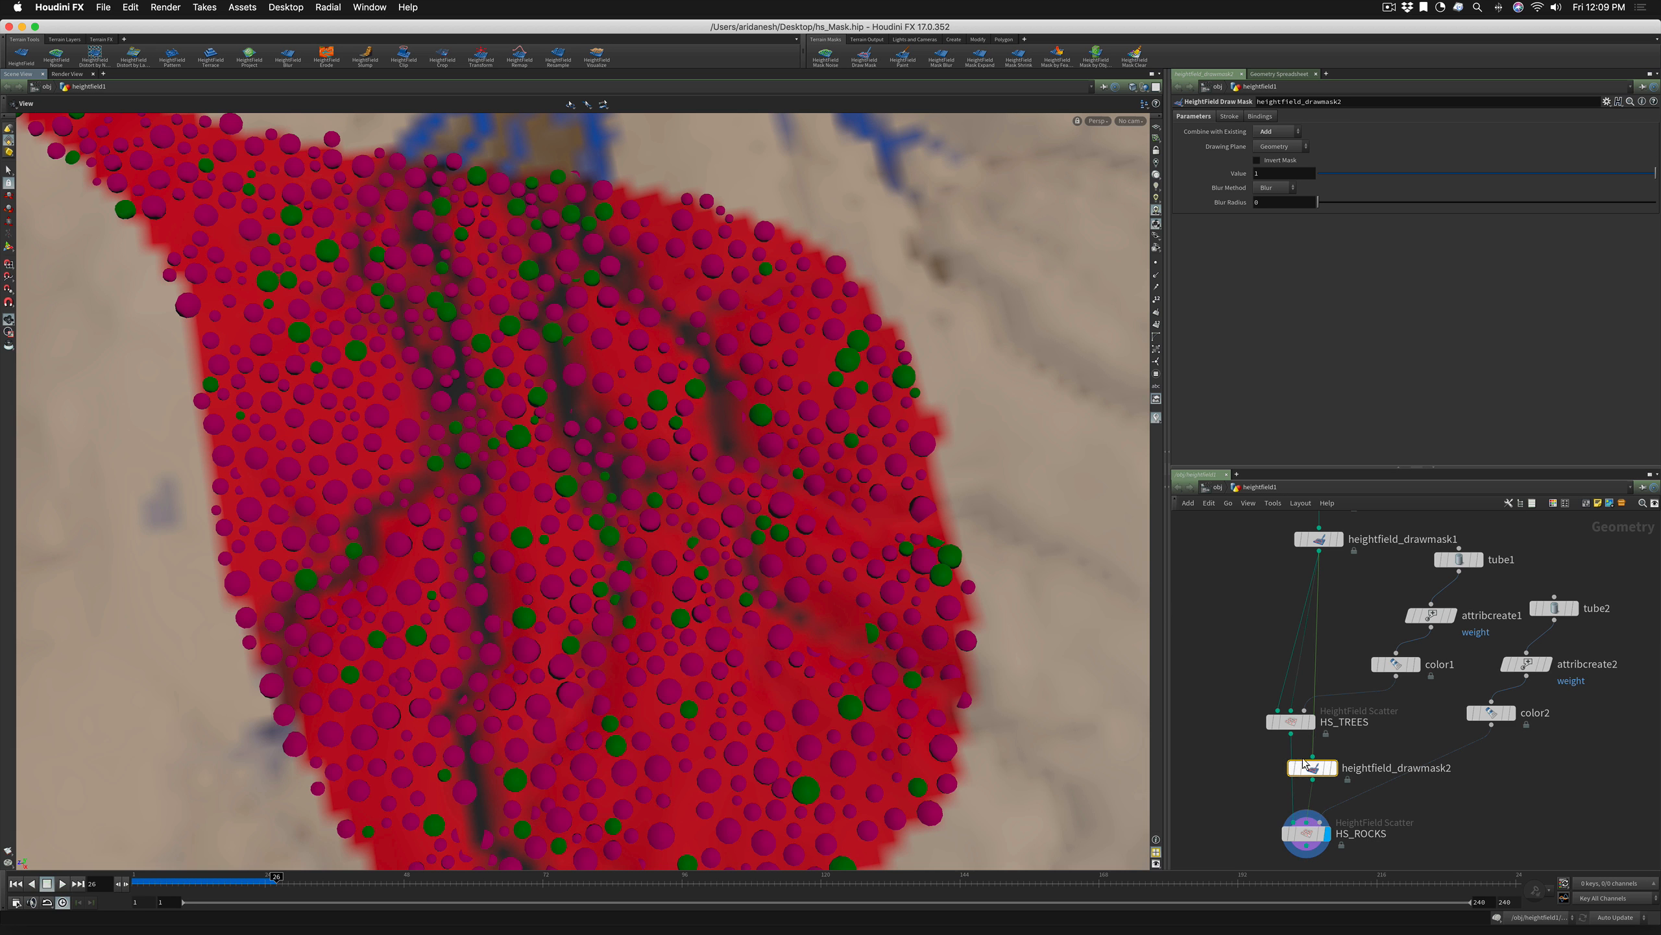
Paint extra mask areas onto the bare terrain beyond both sides of the red mask using heightfield_drawmask2
key("Return")
mouse_move(898, 203)
left_mouse_down()
mouse_move(883, 255)
mouse_move(967, 383)
left_mouse_up()
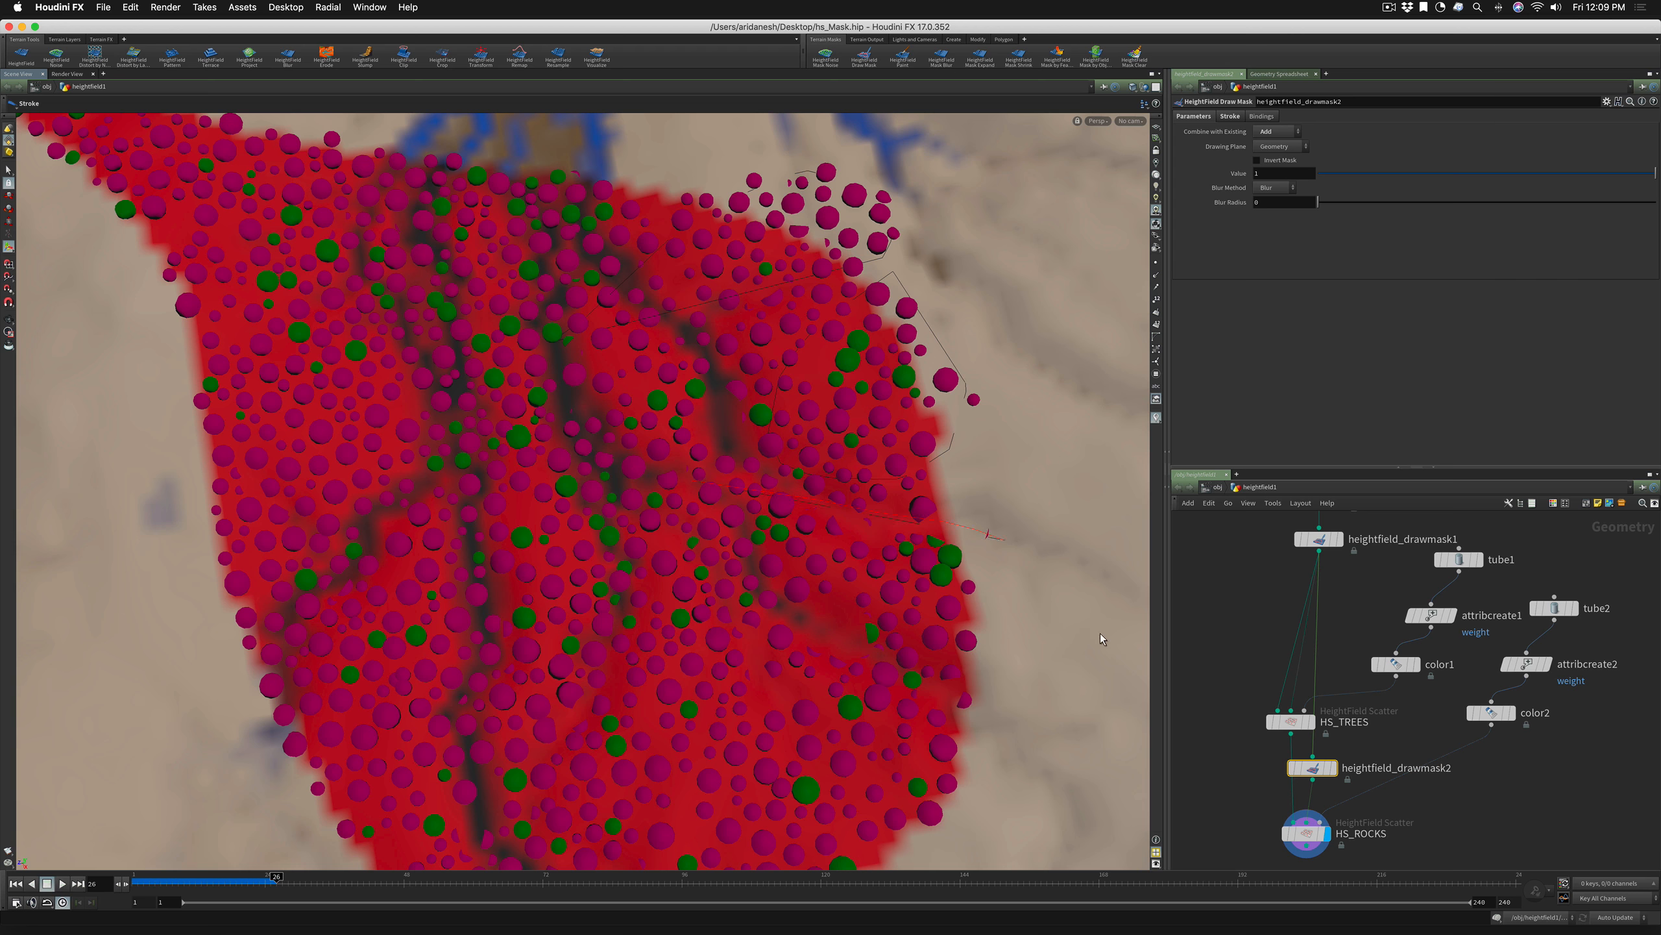
mouse_move(1101, 633)
left_mouse_down()
mouse_move(1144, 717)
mouse_move(1133, 774)
left_mouse_up()
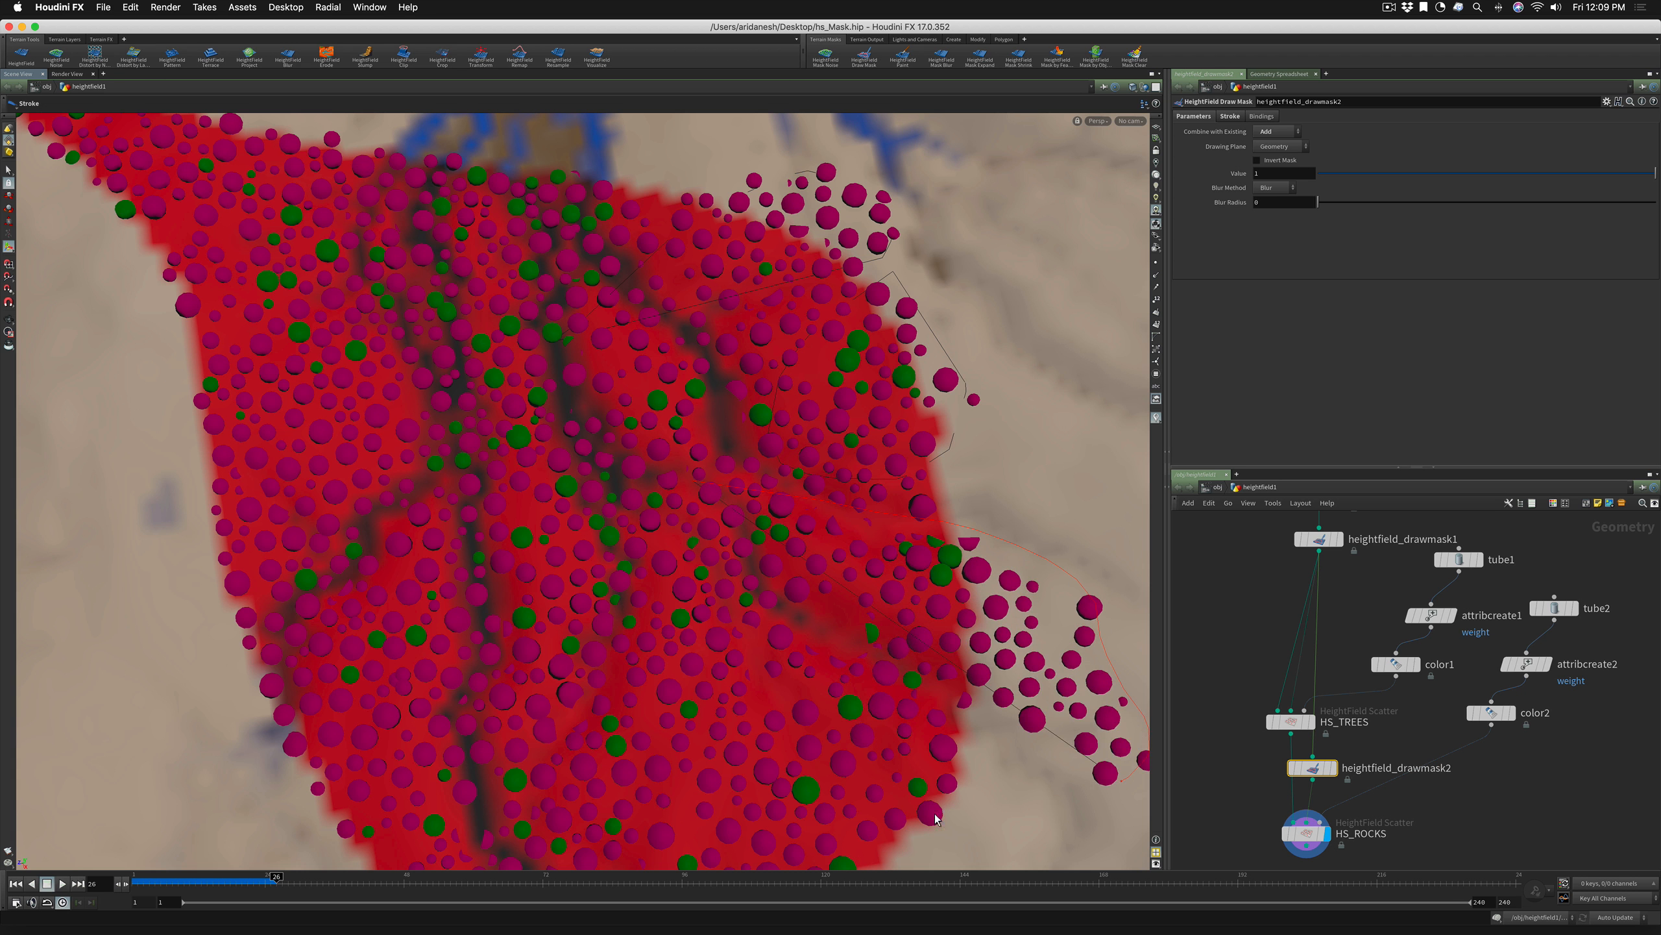
left_click_drag(934, 813, 880, 807)
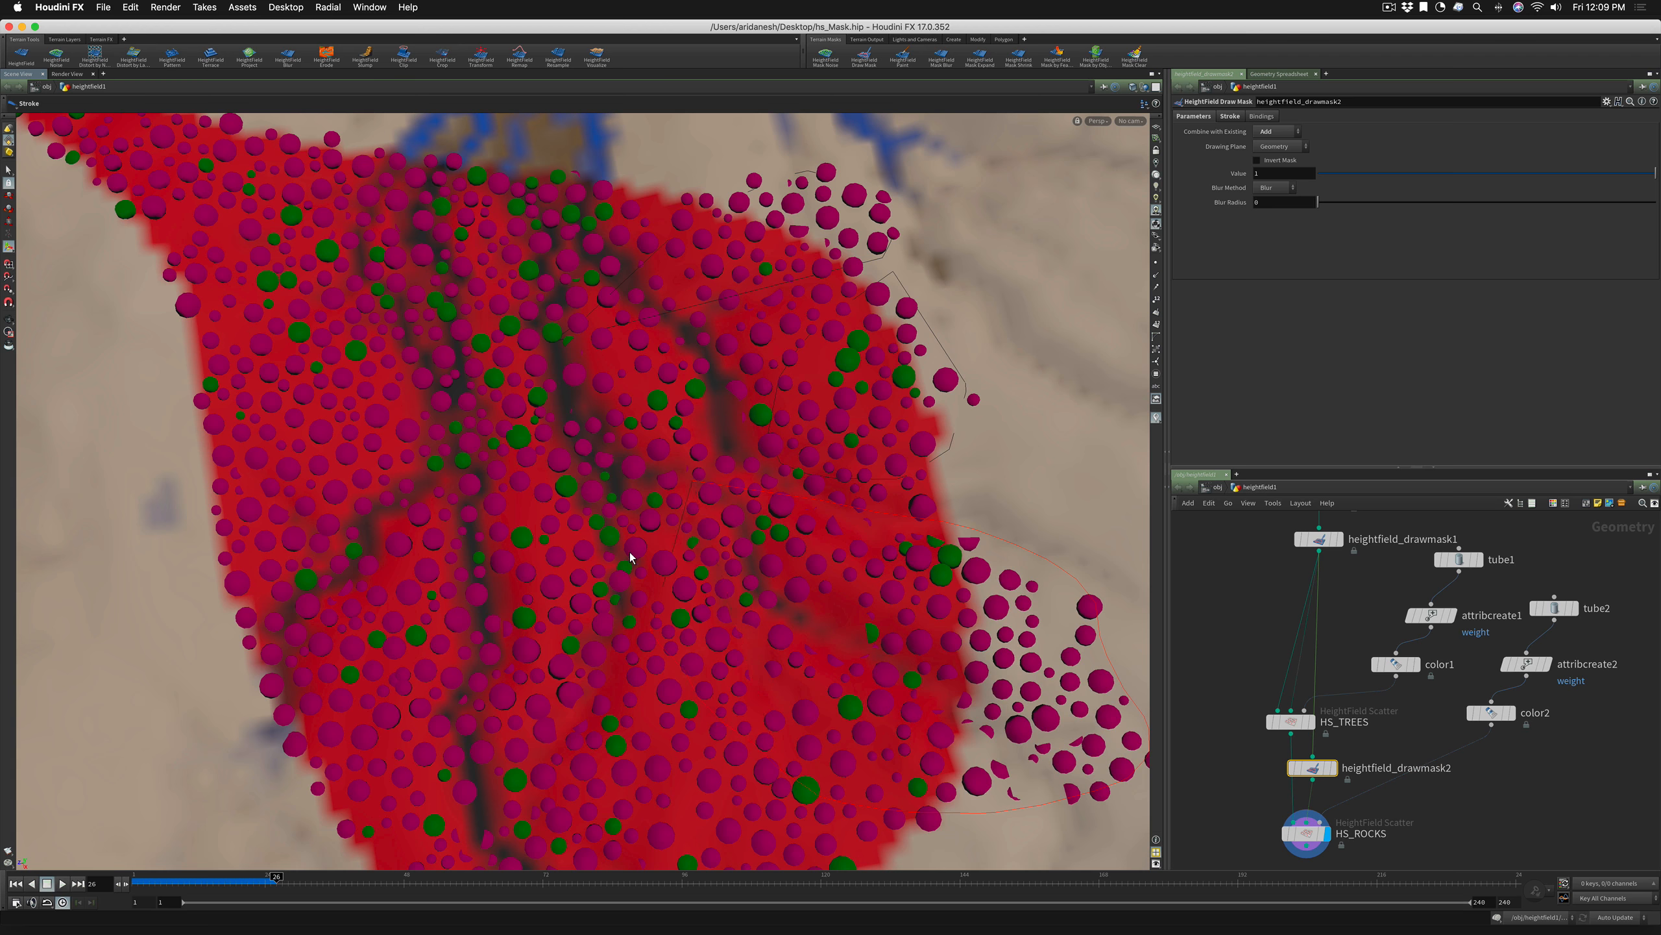
scroll(567, 429, "down", 8)
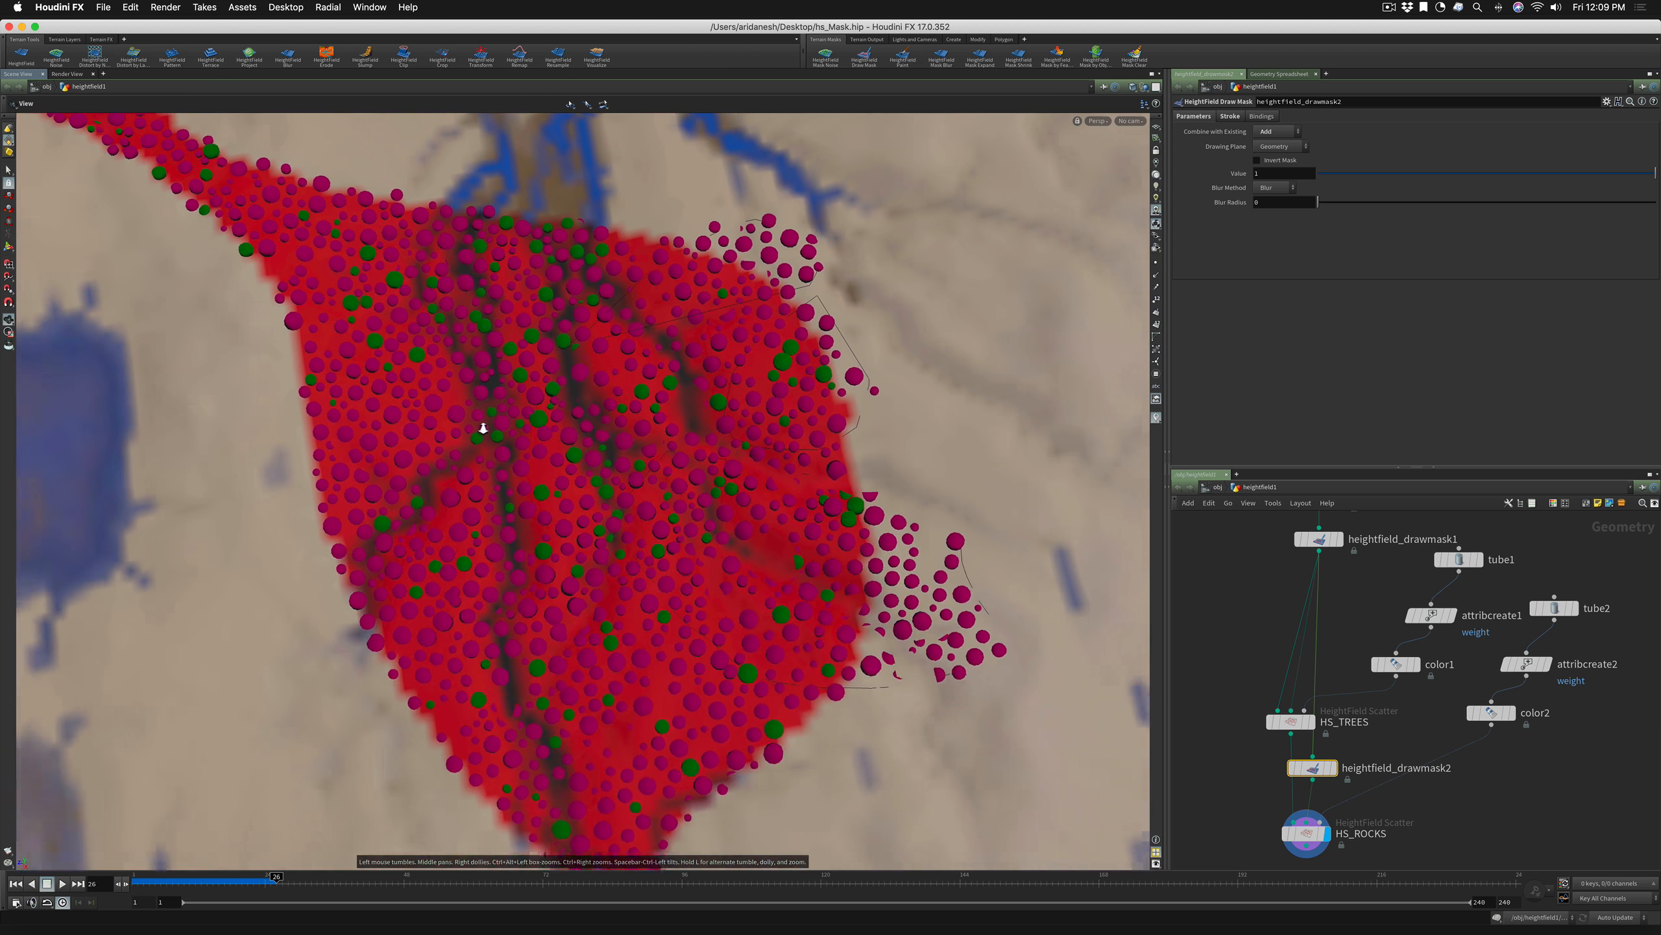
mouse_move(467, 368)
left_mouse_down()
mouse_move(554, 398)
mouse_move(548, 486)
mouse_move(425, 586)
mouse_move(295, 613)
left_mouse_up()
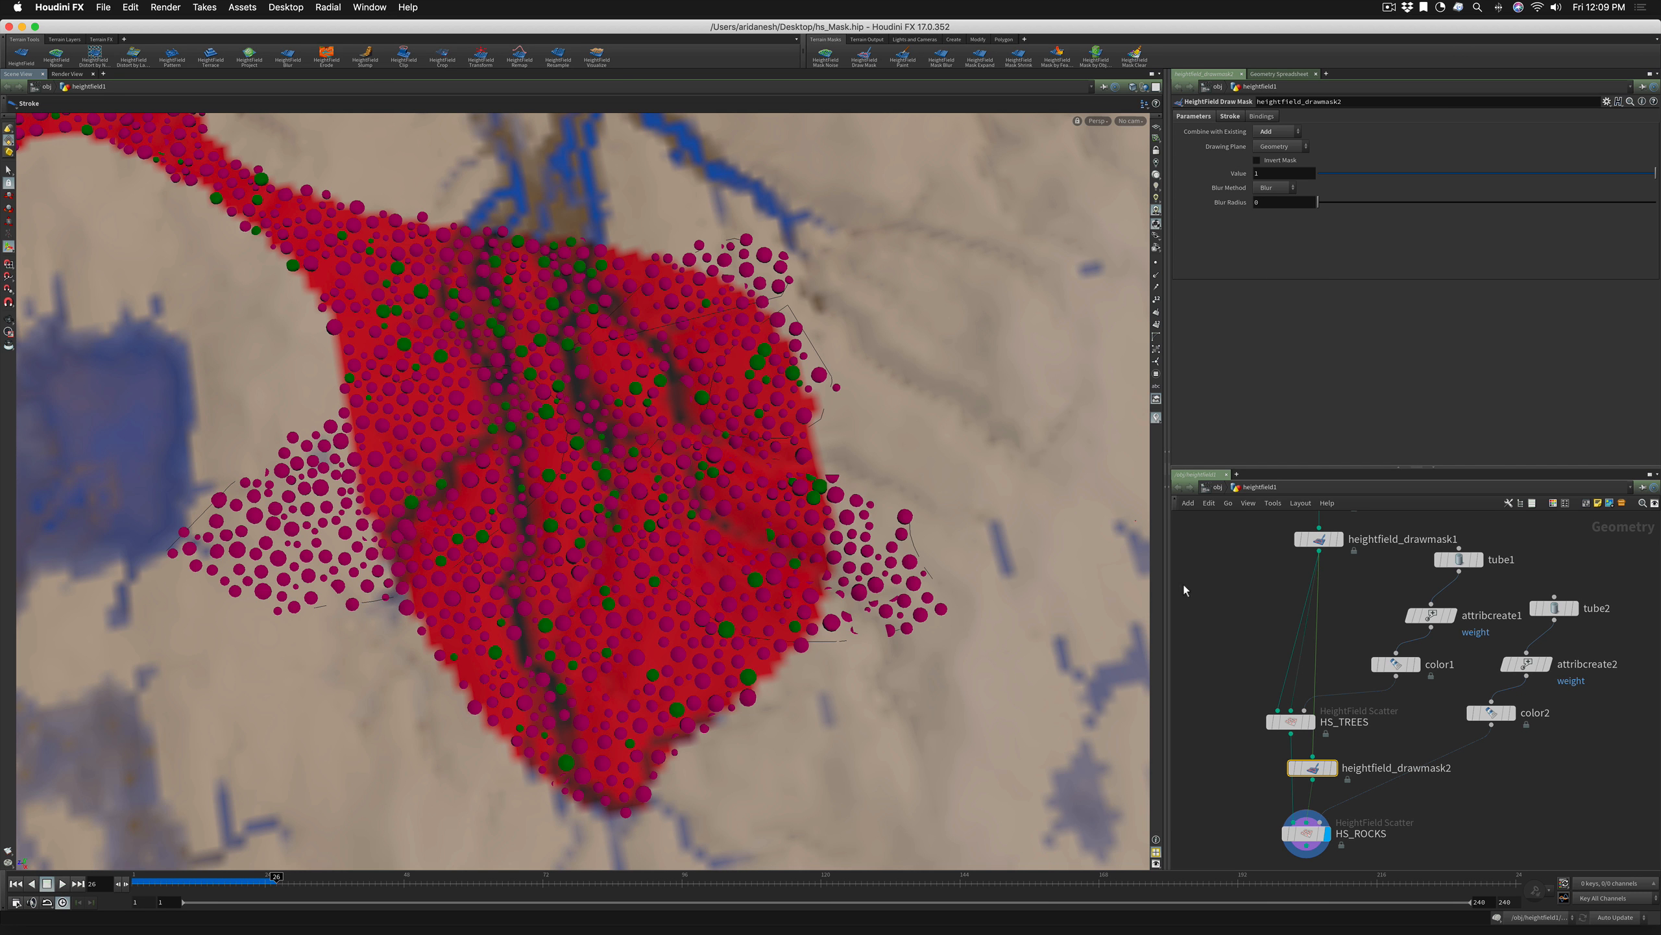
Switch HS_ROCKS to By Density using Mask Layer and extend the heightfield_drawmask2 mask with another painted area beyond the upper-right edge
left_click(1305, 834)
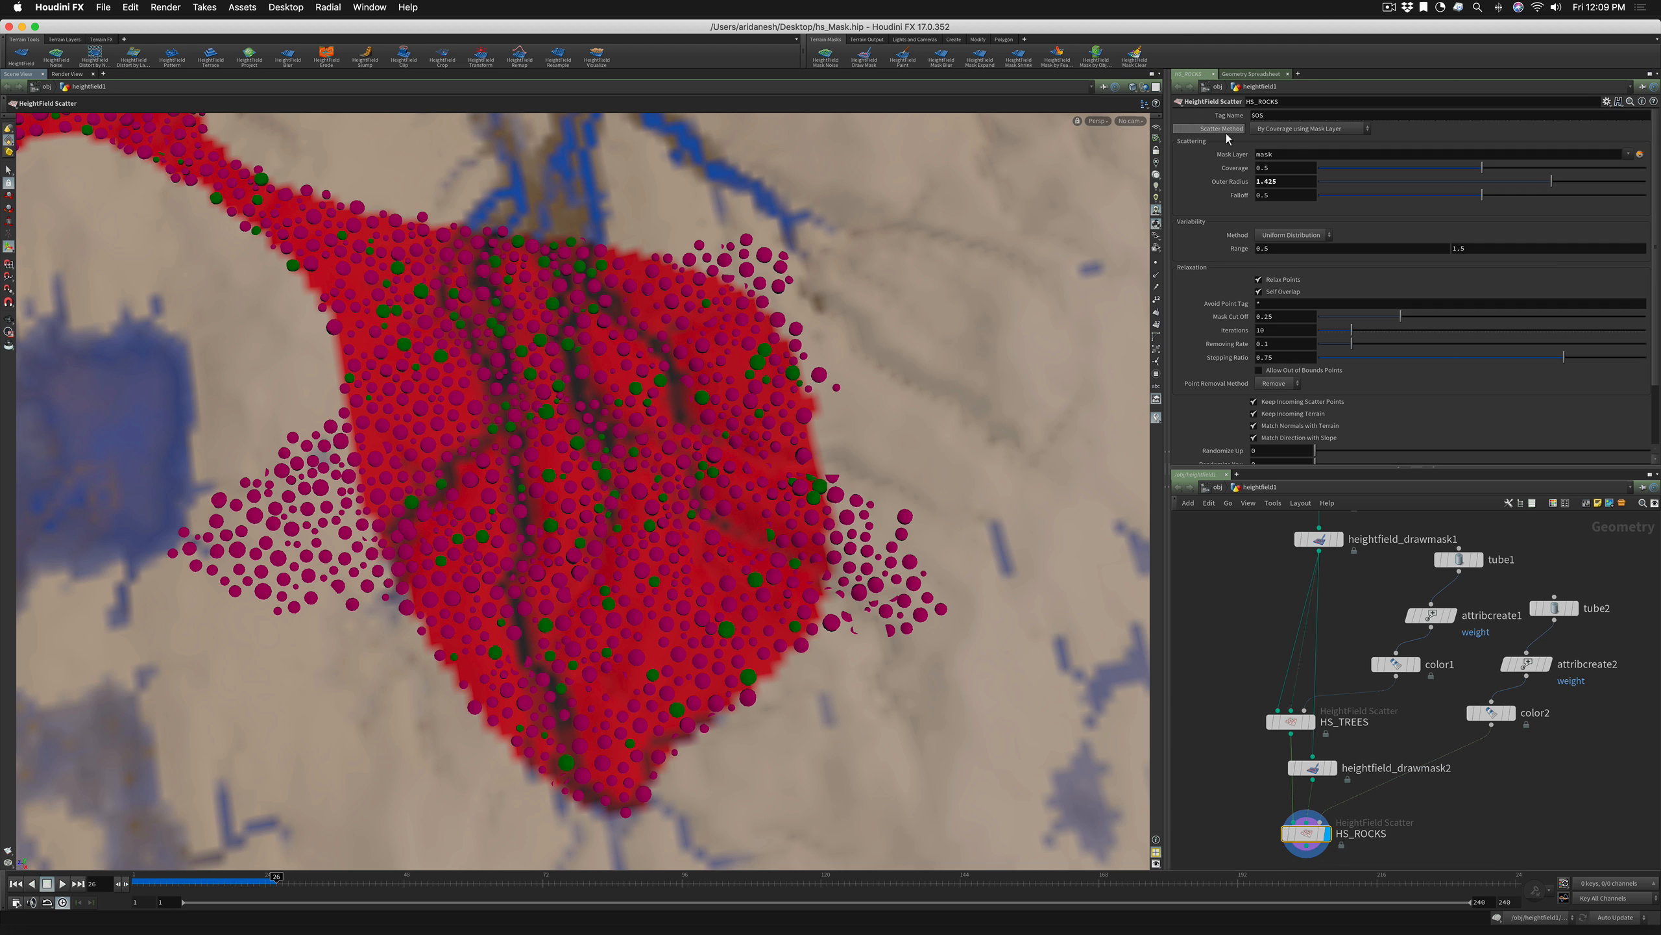
left_click(1279, 128)
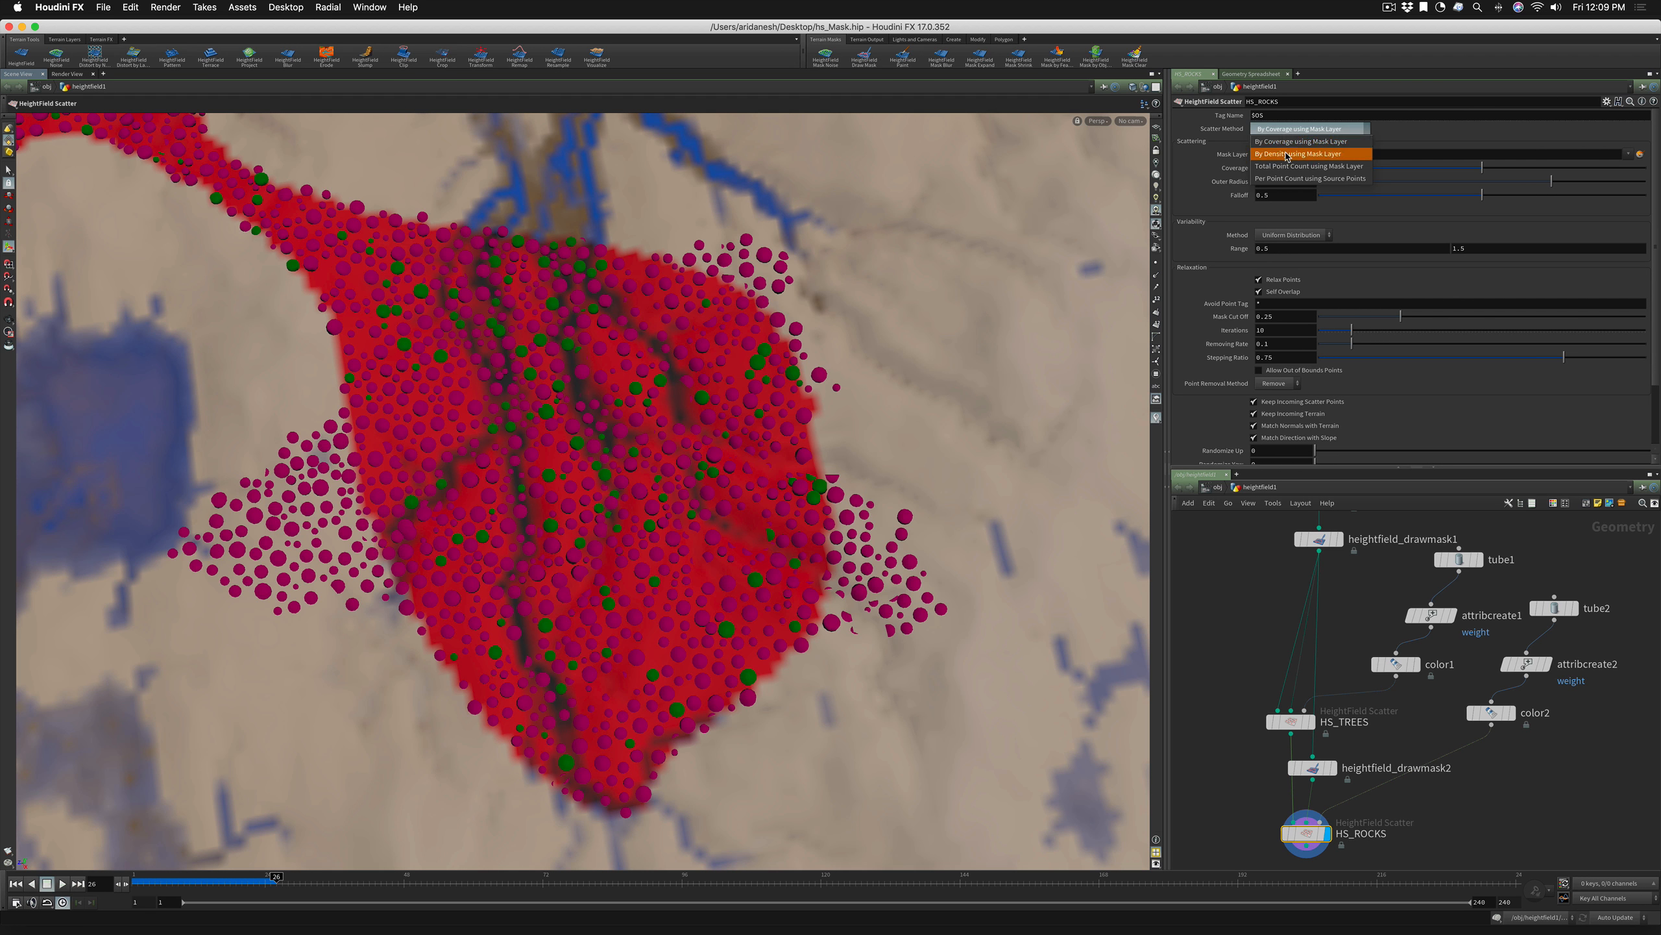
left_click(1286, 155)
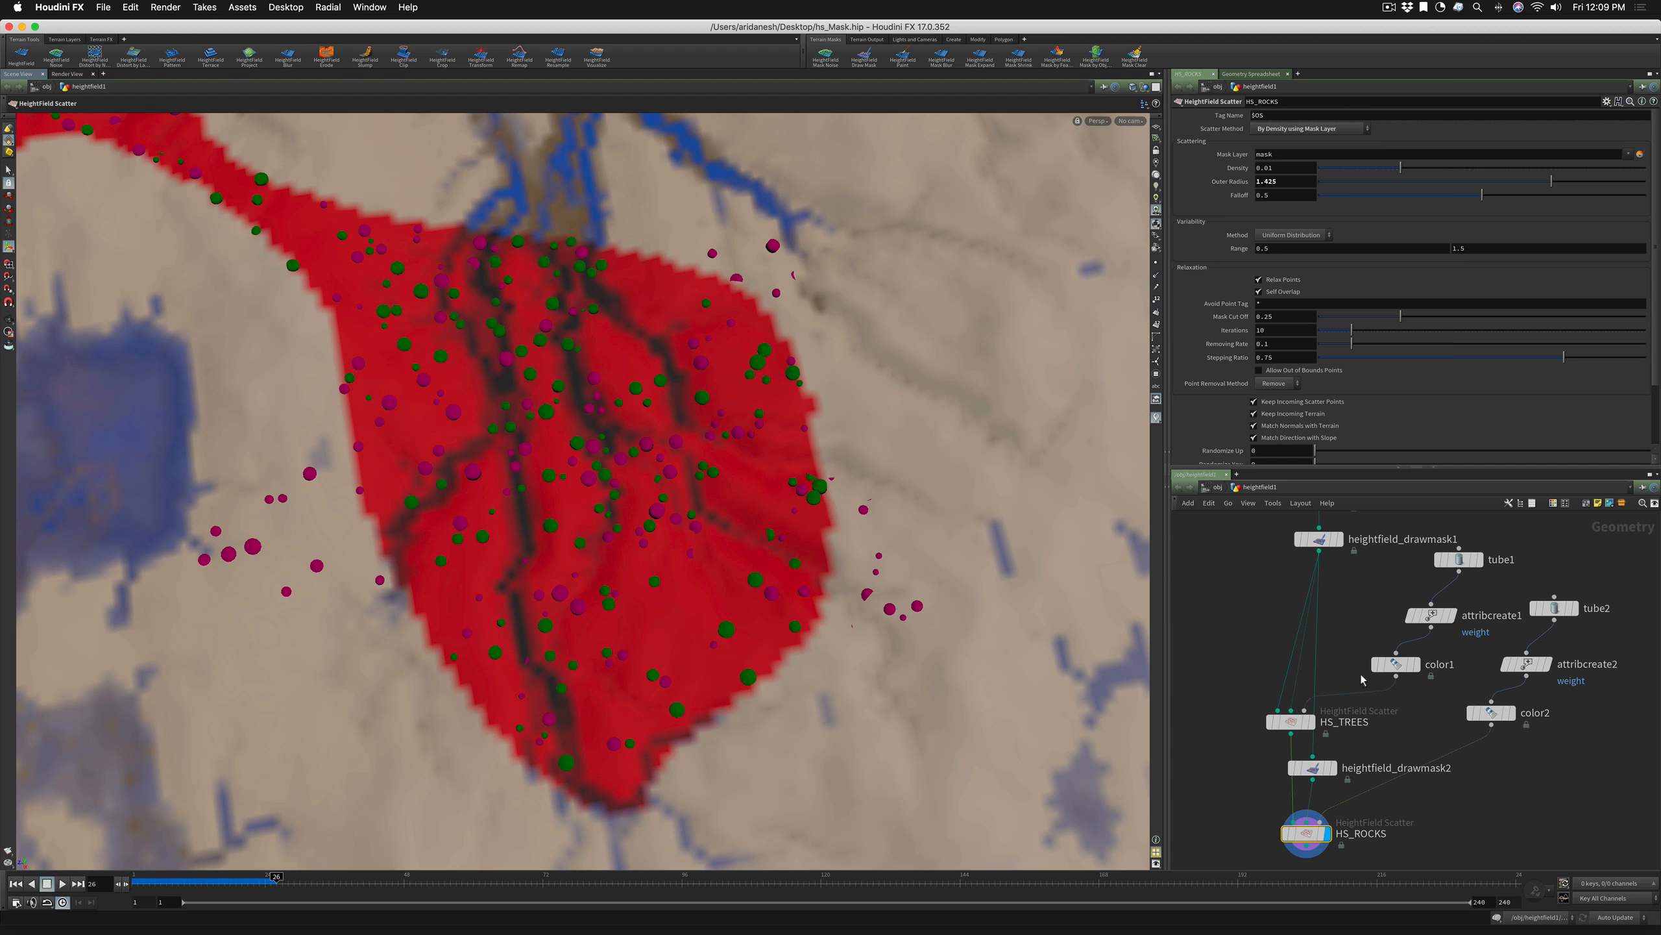
left_click(1319, 769)
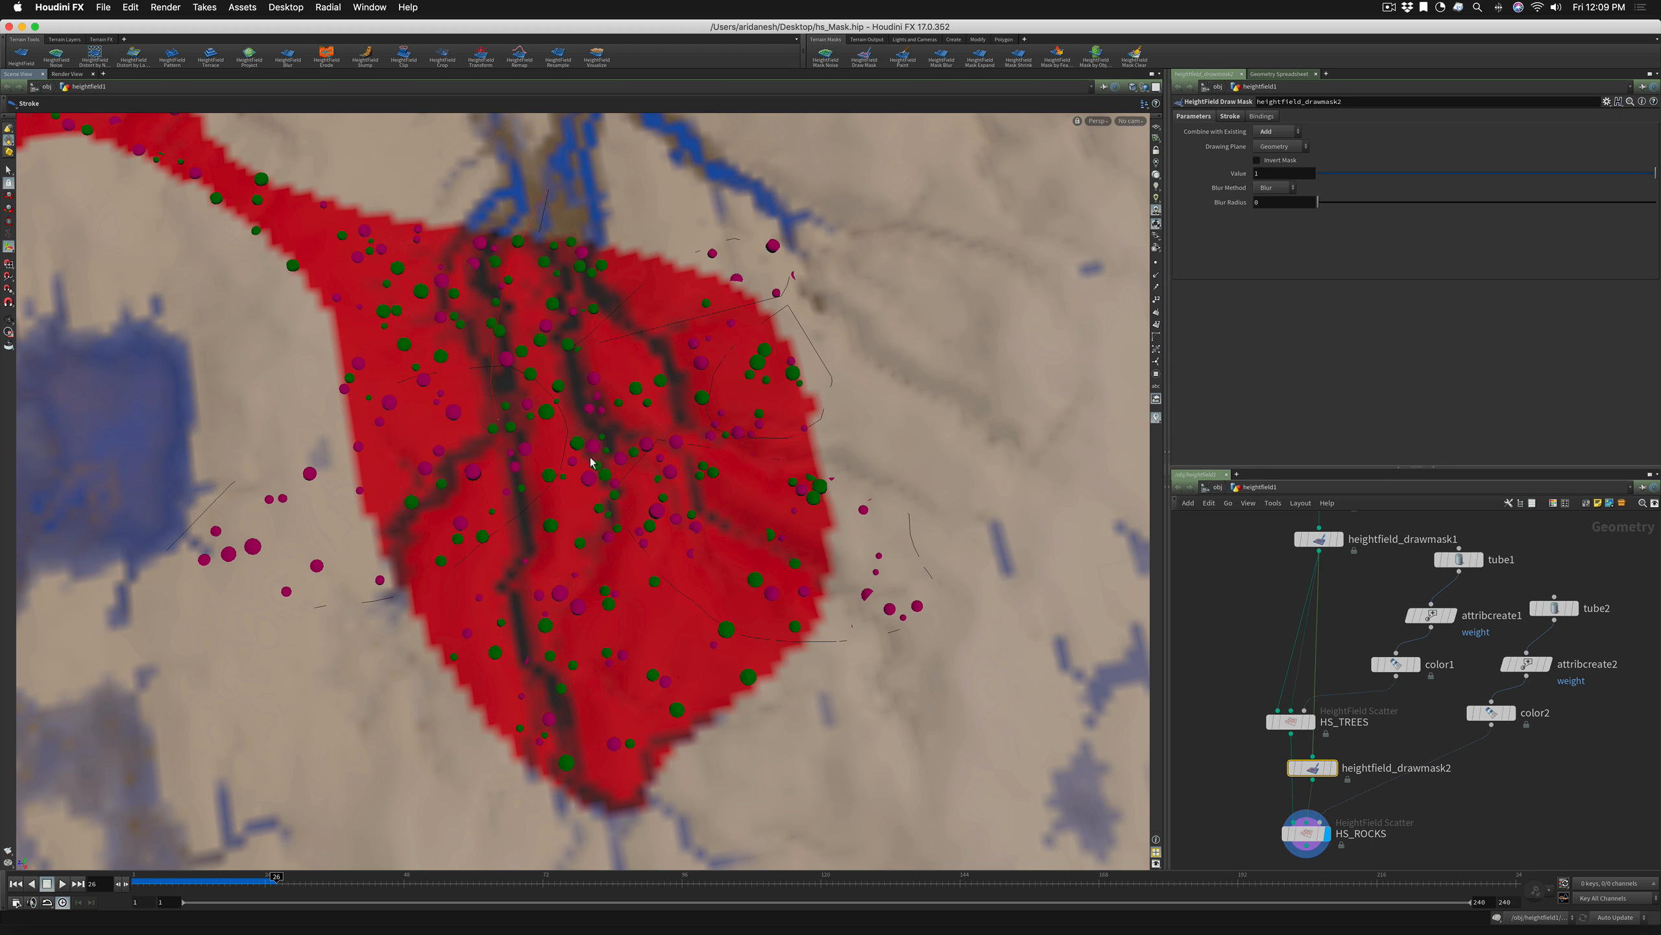
left_click_drag(805, 391, 865, 172)
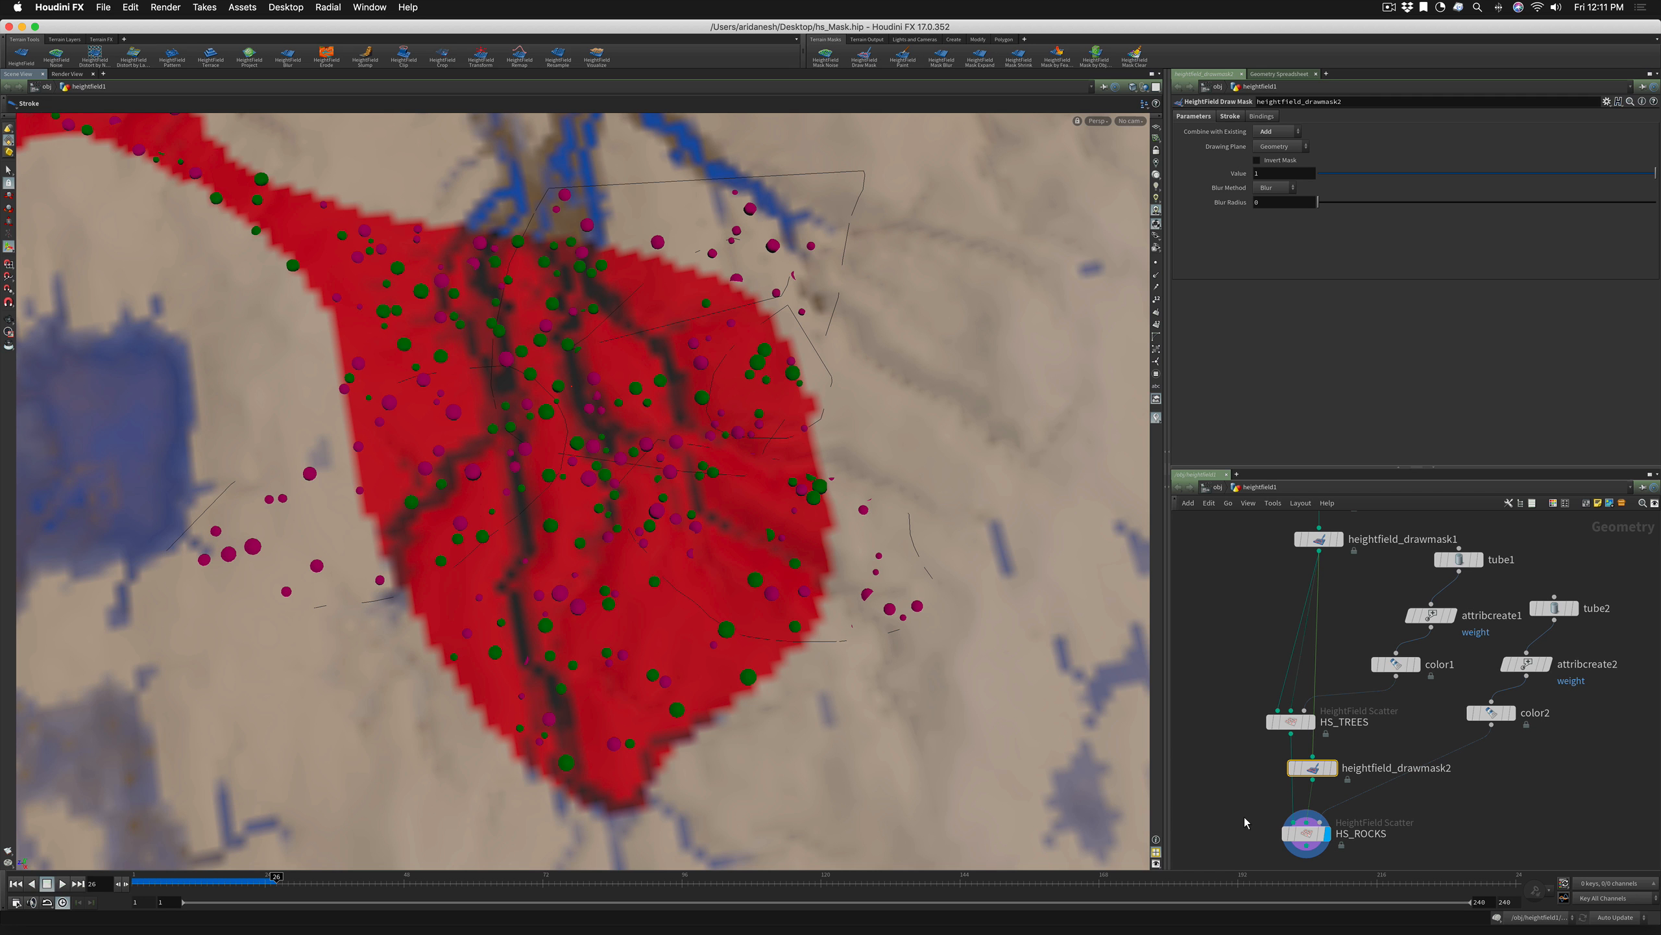
Change the Scatter Method of HS_ROCKS to Per Point Count using Source Points and lower its Exact Number
mouse_move(1309, 833)
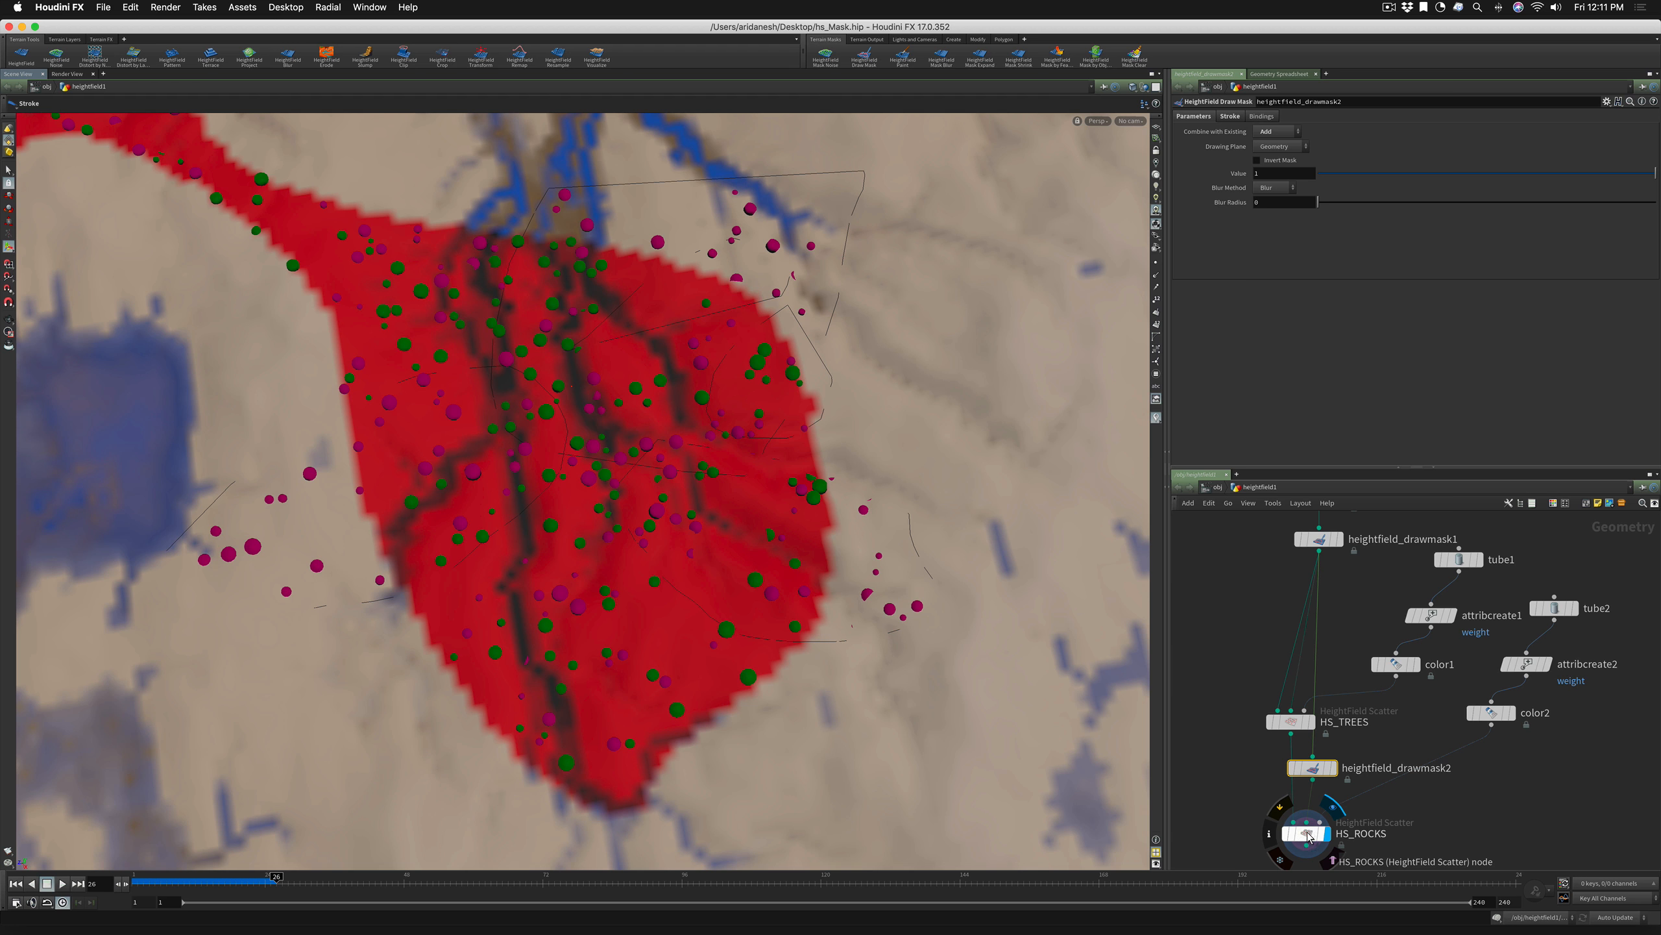
middle_click_drag(1239, 815, 1233, 741)
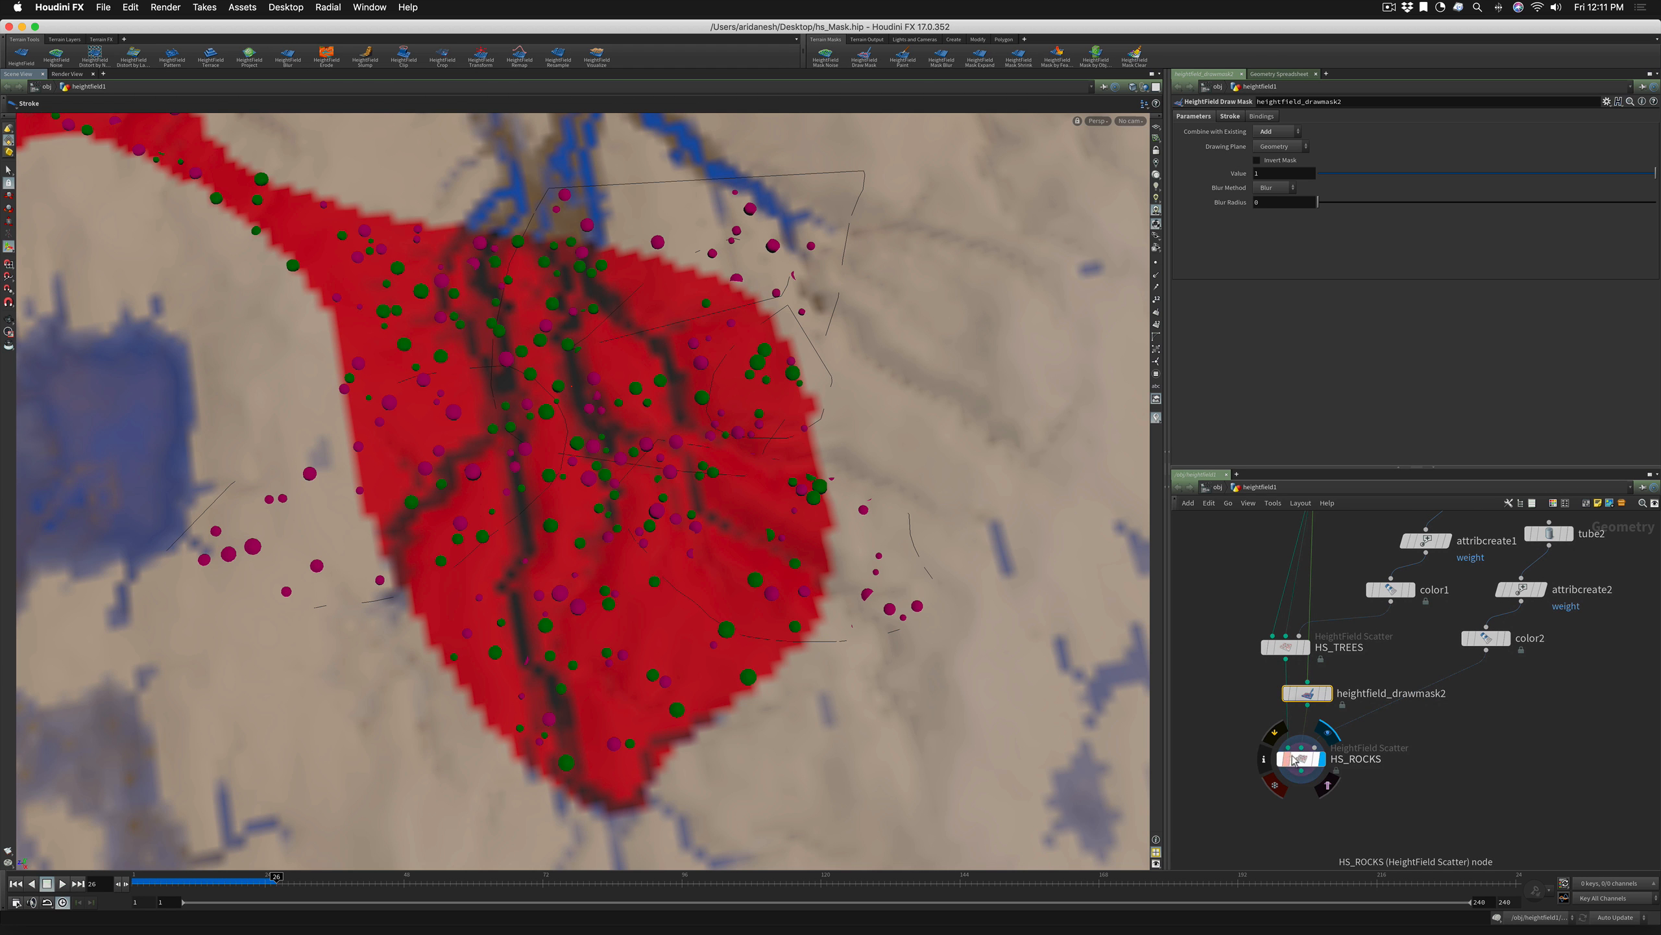
left_click_drag(1299, 758, 1298, 782)
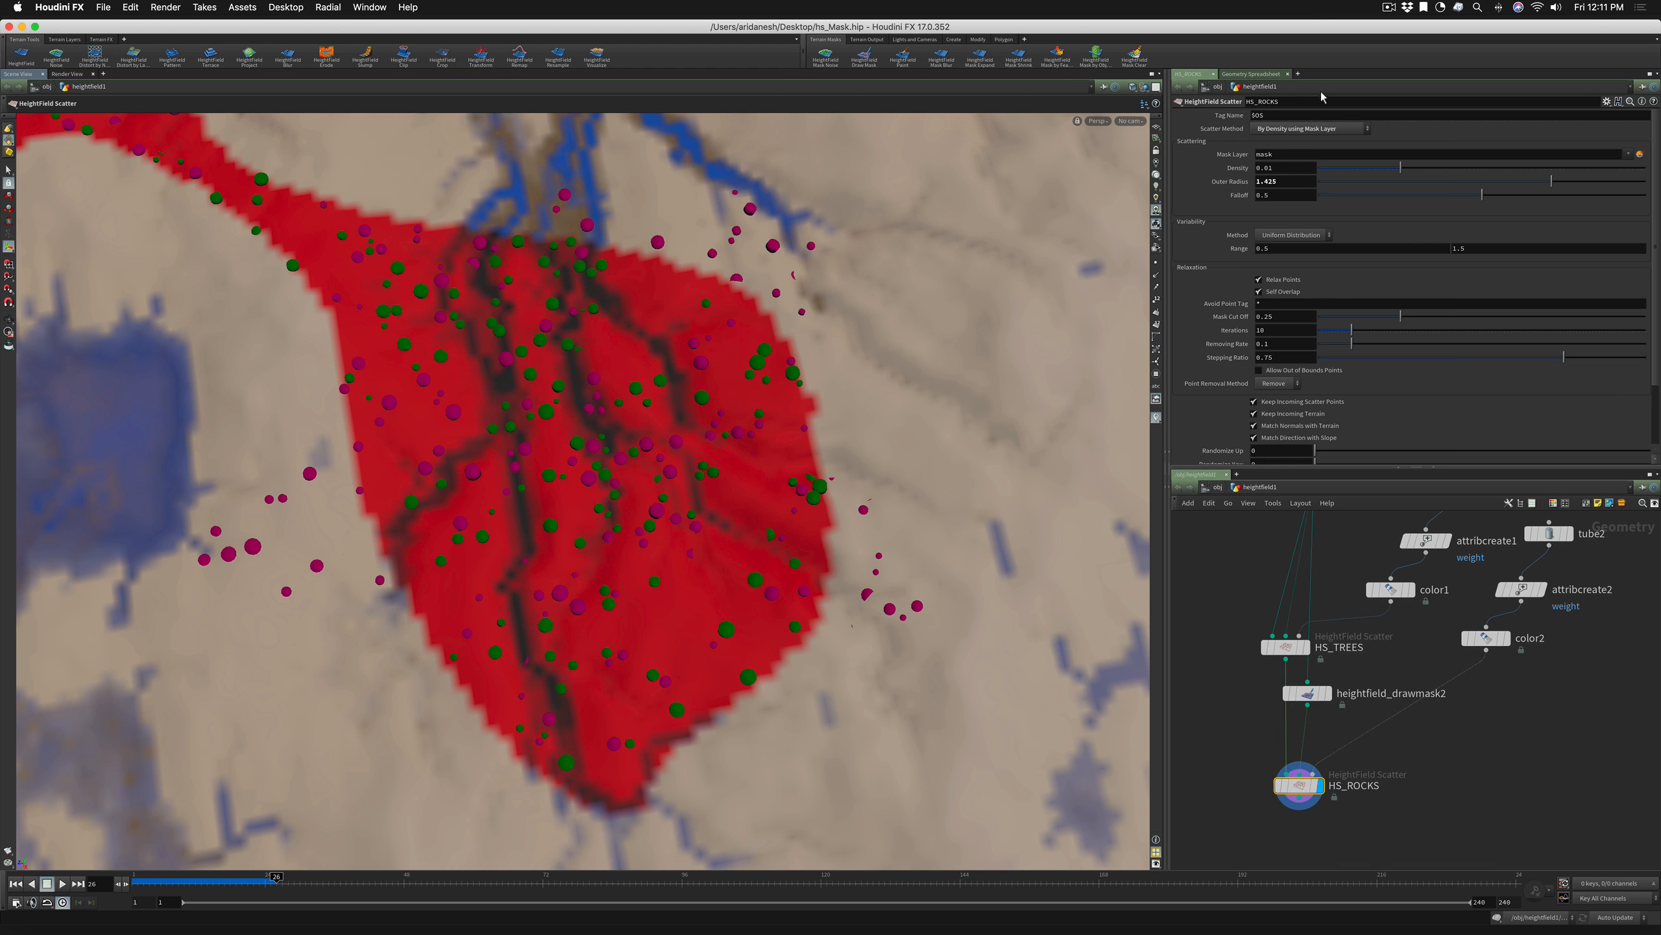
left_click(1298, 129)
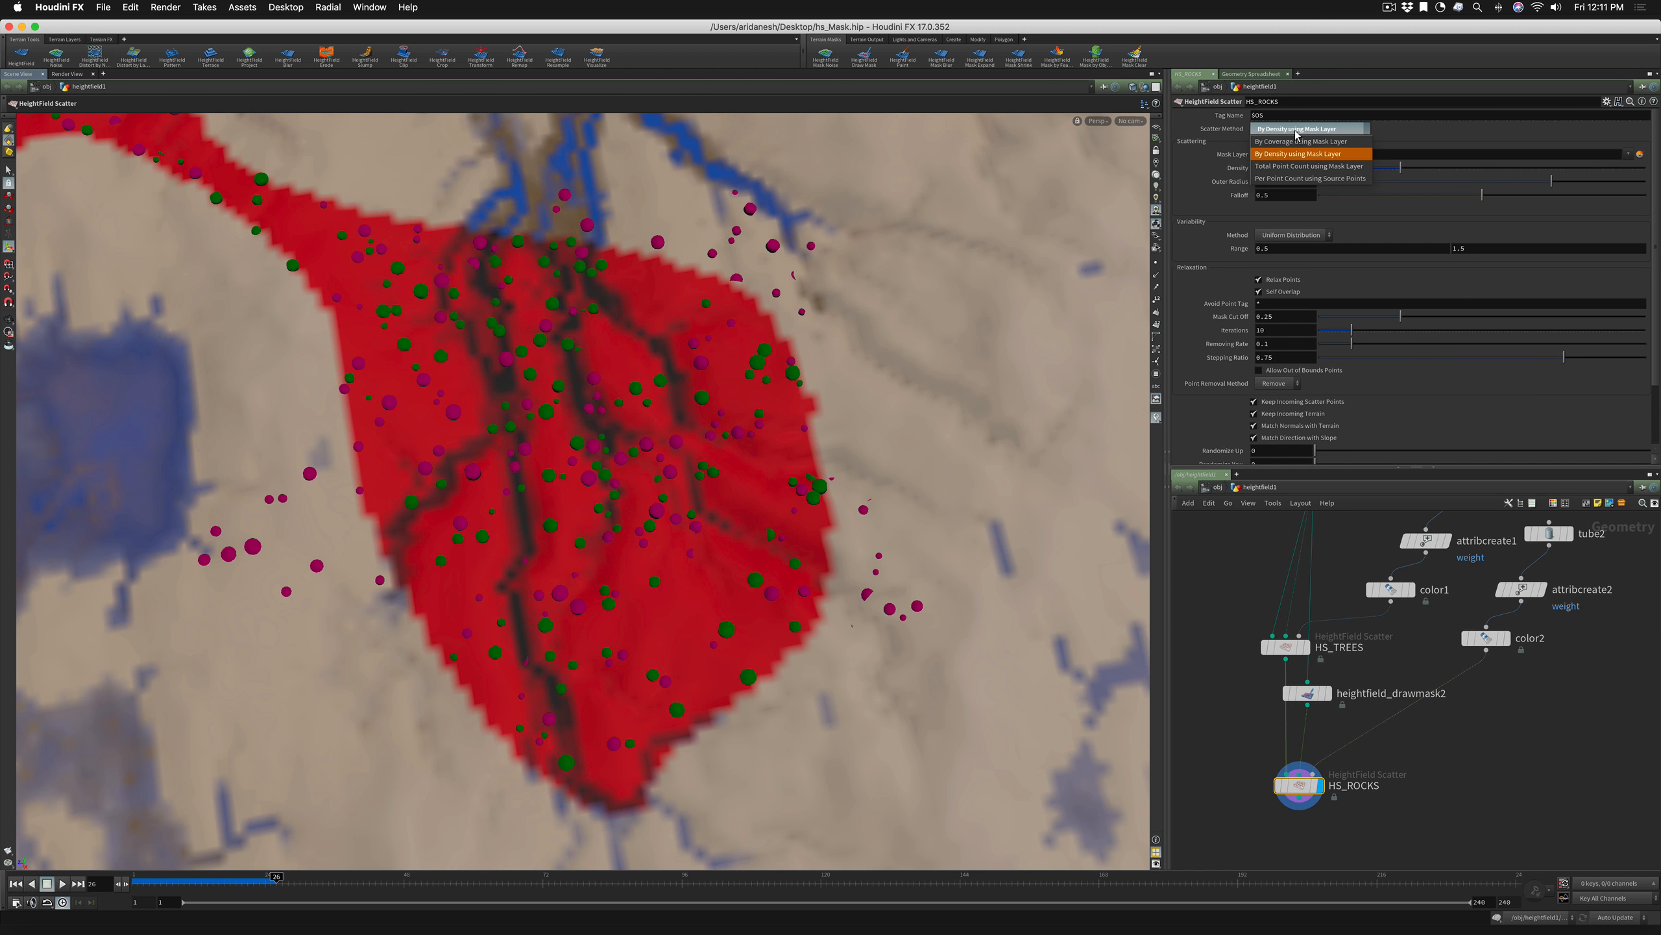
left_click(1293, 176)
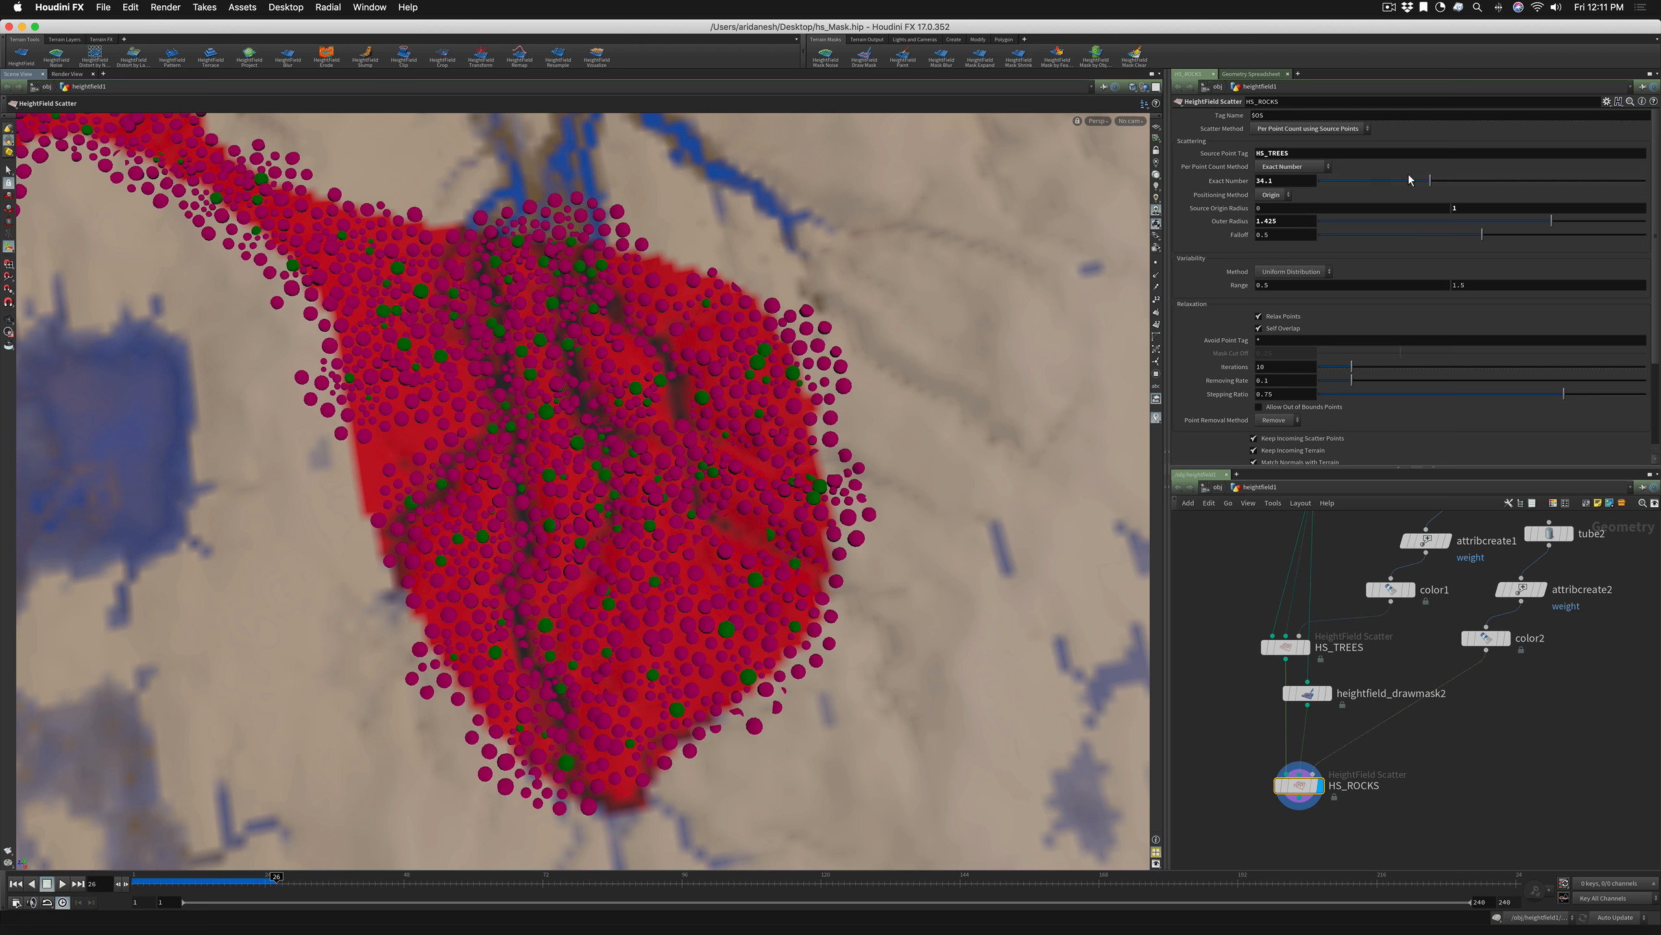
left_click_drag(1426, 179, 1331, 181)
Set the Per Point Count Method to Poisson Distribution, trying an upper Range of 5 before raising it to 10
left_click(1294, 166)
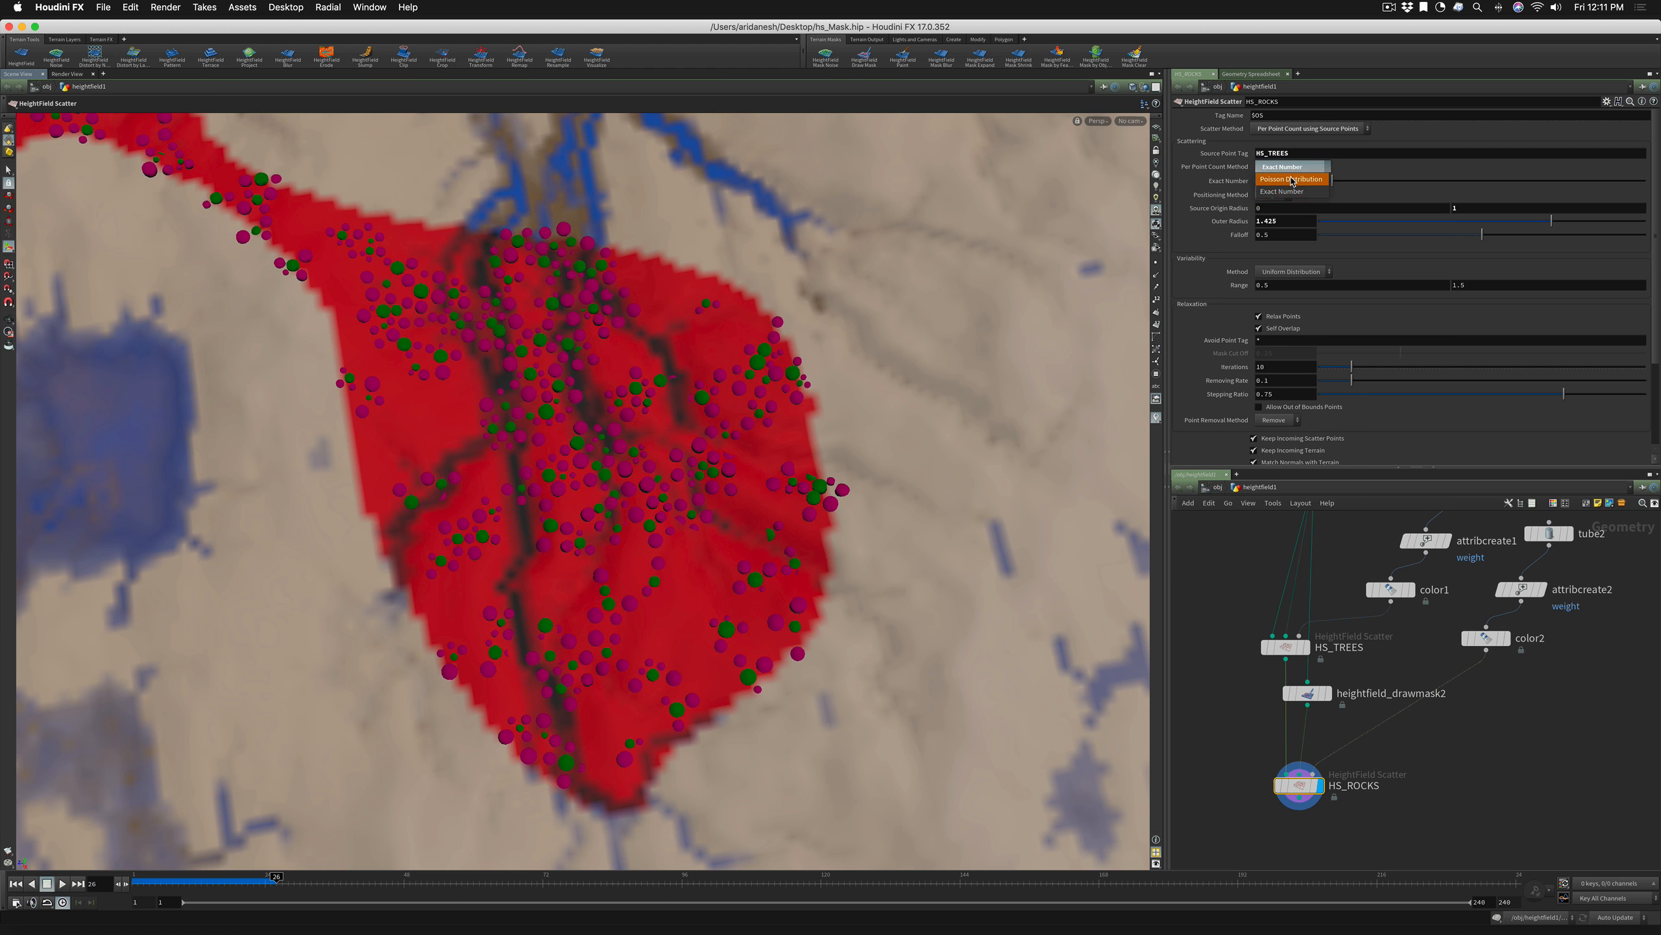
left_click(1291, 178)
left_click_drag(662, 486, 738, 467, "alt")
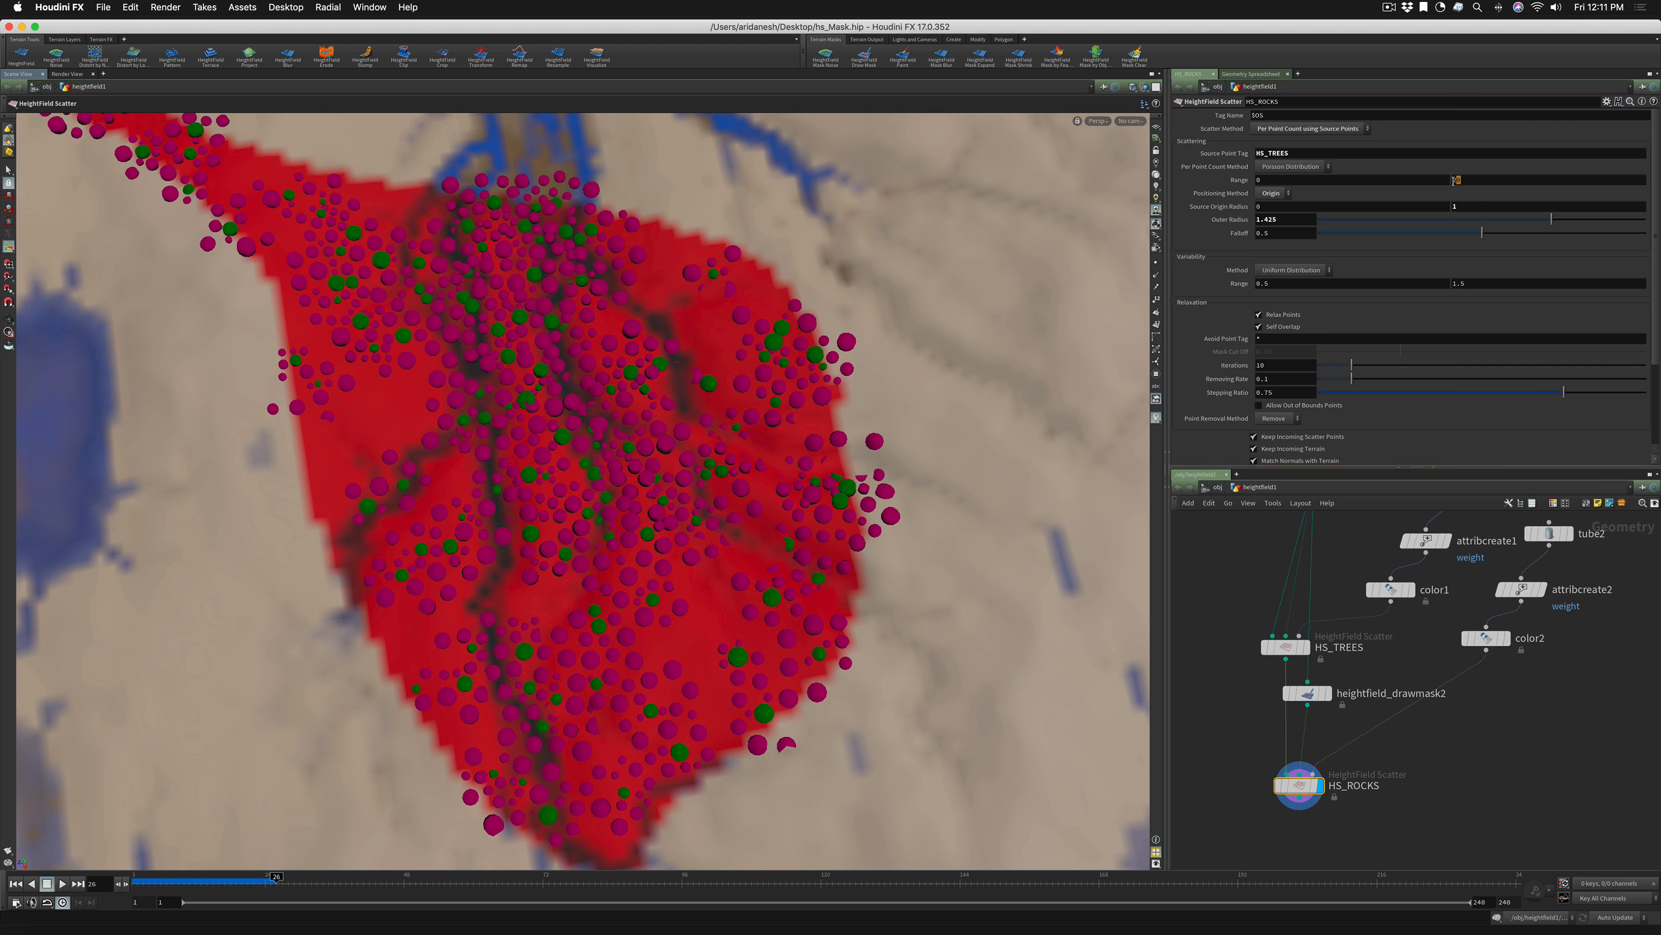
type("5")
key("Return")
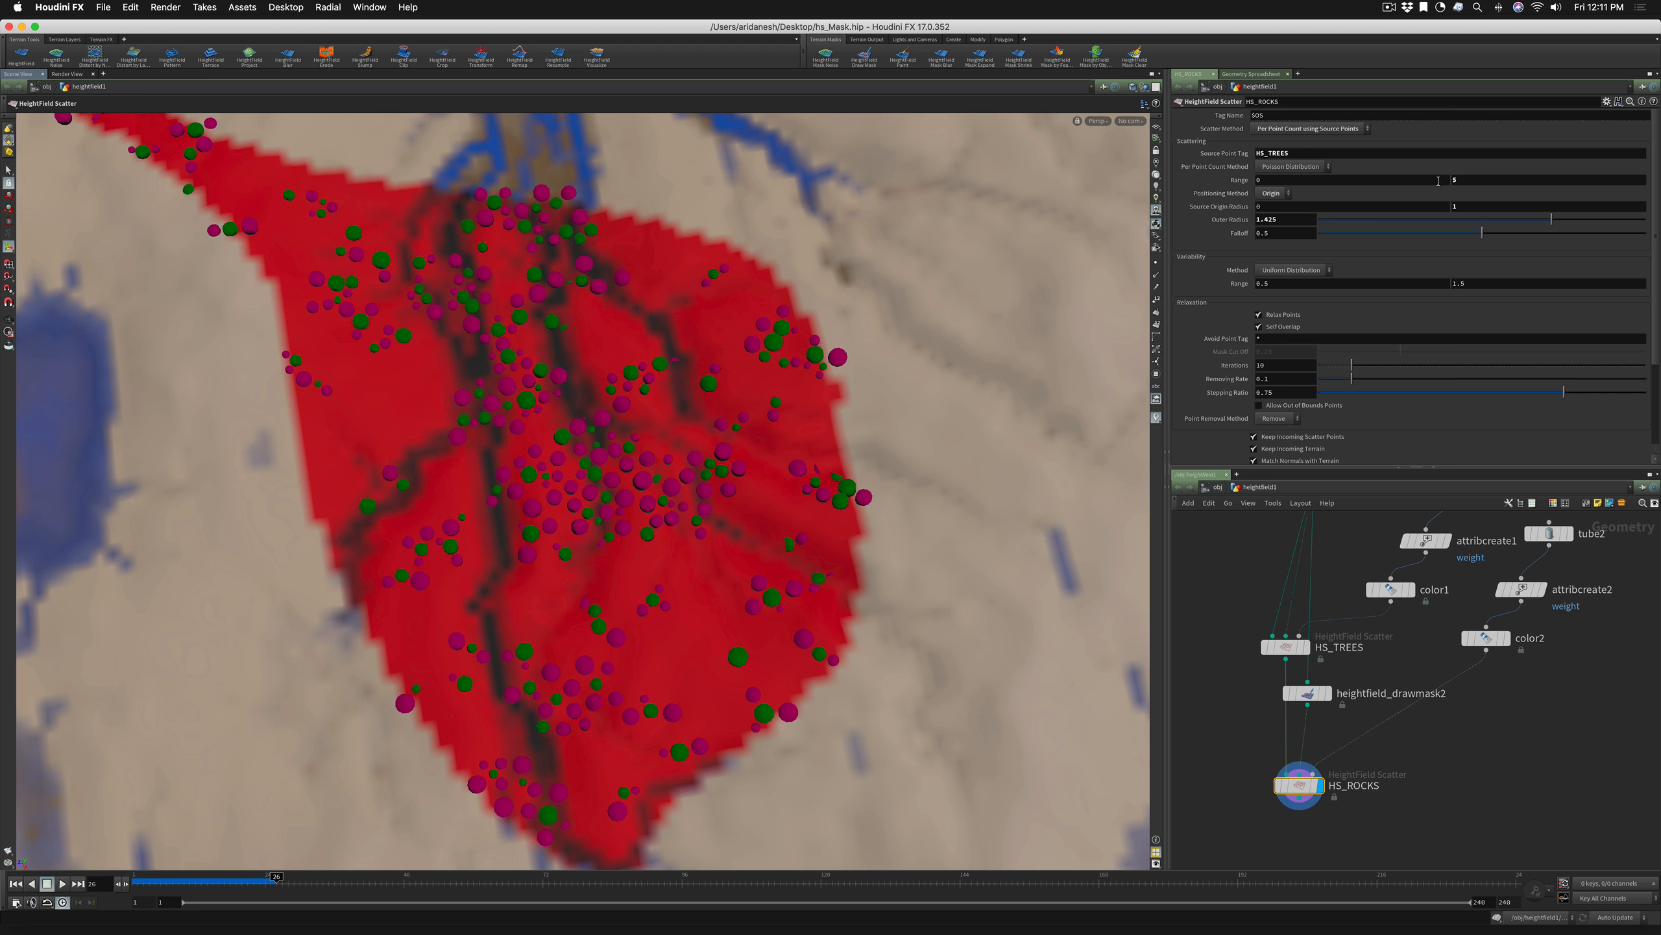
left_click(1458, 179)
type("10")
key("Return")
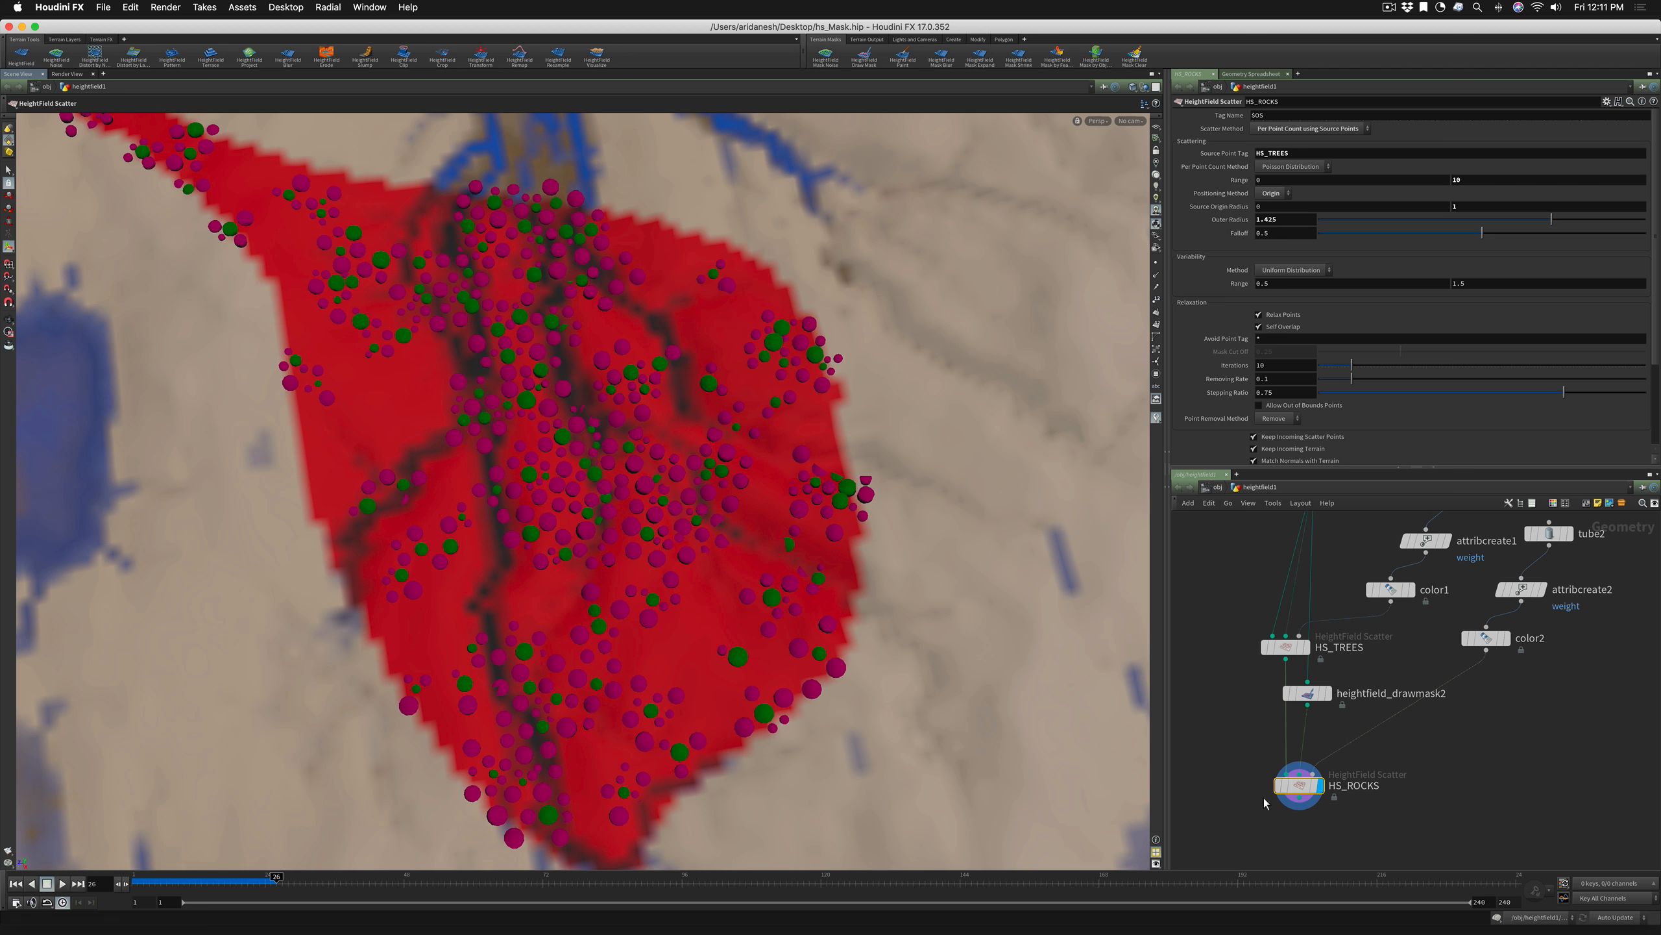
Insert a Merge node on the wire between color2 and HS_ROCKS, spacing color2 away from it
middle_click_drag(1470, 767, 1441, 793)
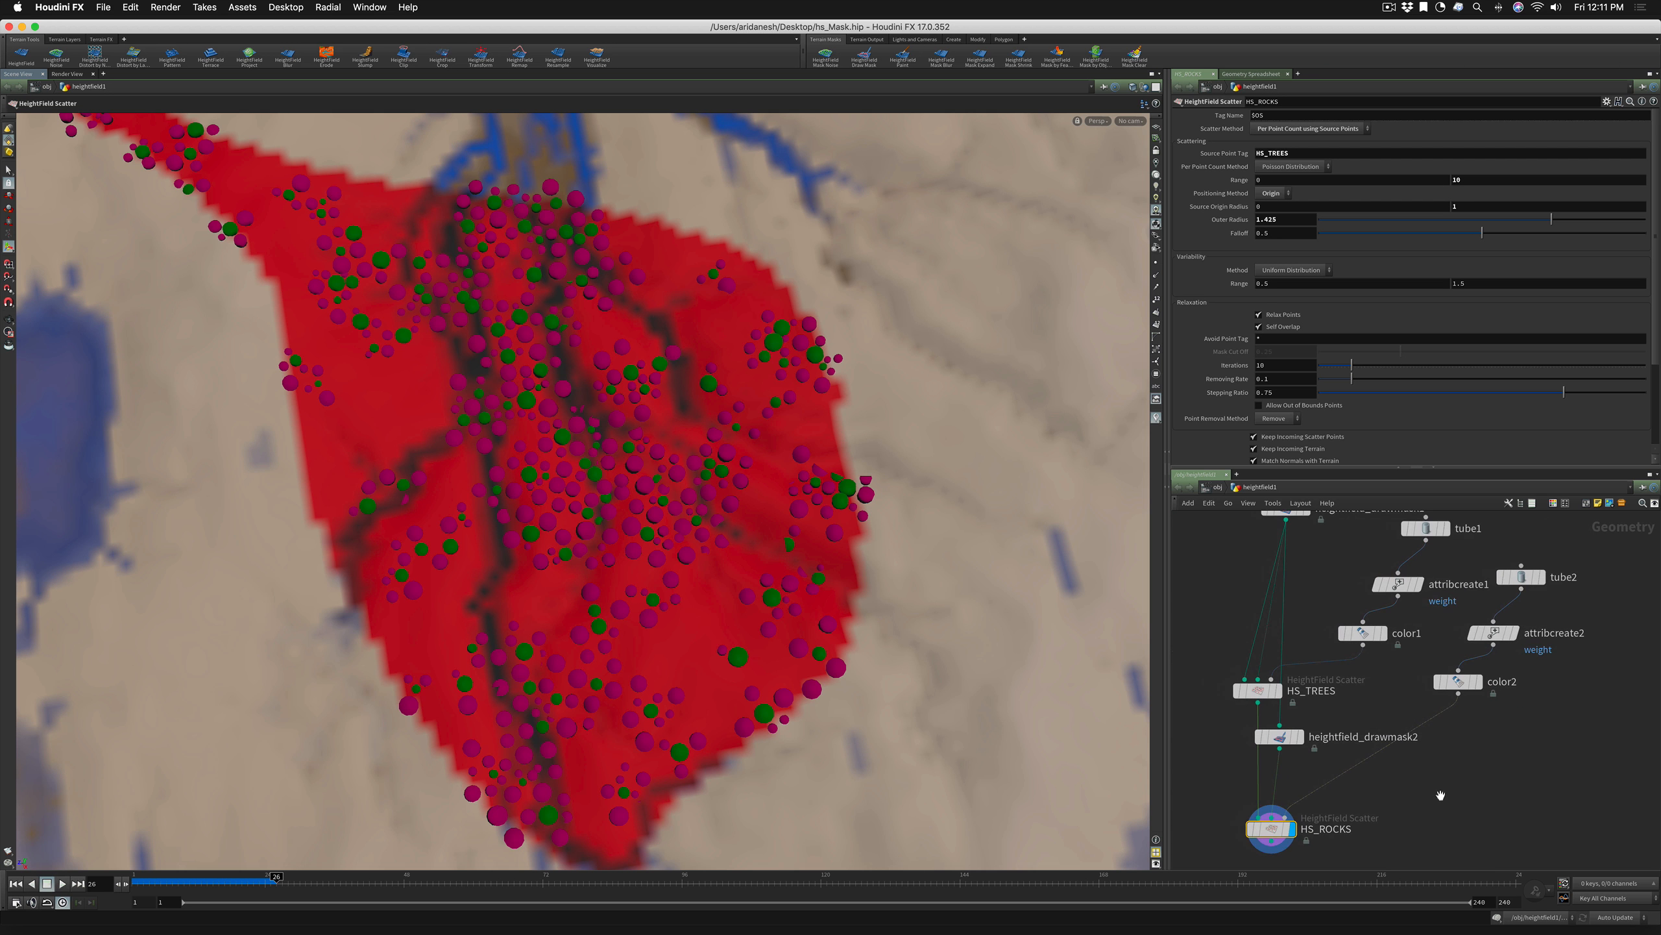
left_click(1436, 793)
key("Tab")
type("mer")
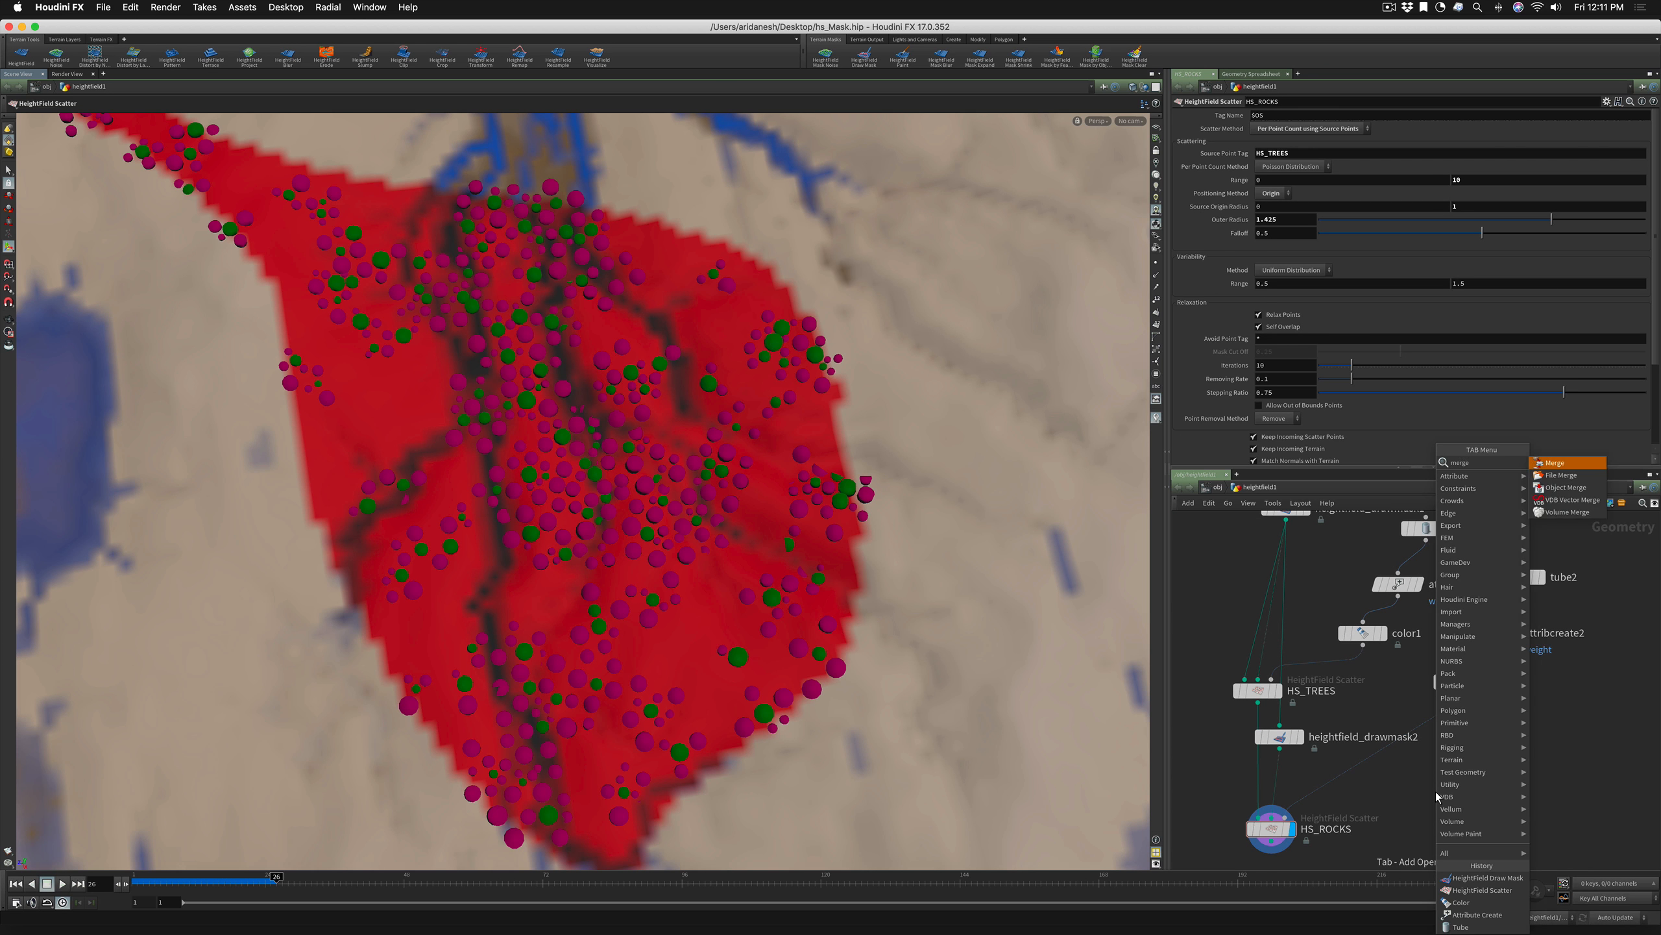
key("Return")
left_click(1437, 797)
left_click_drag(1436, 793, 1368, 769)
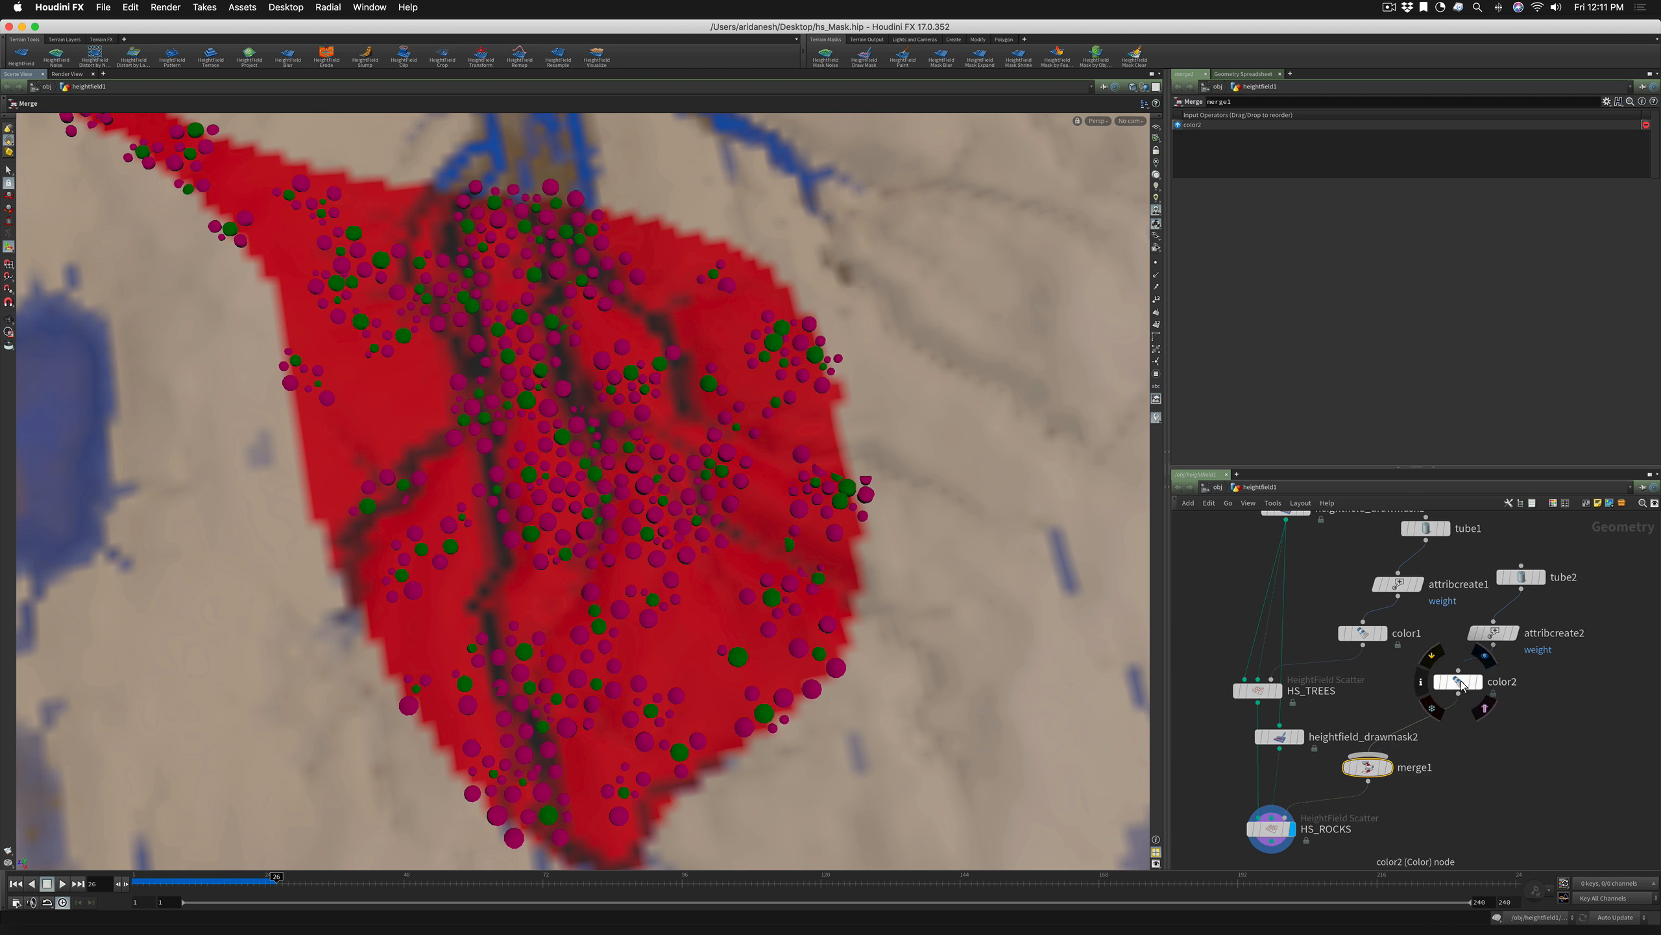
left_click_drag(1461, 684, 1478, 693)
Set the weight attribute value of attribcreate2 to .5
left_click(1495, 632)
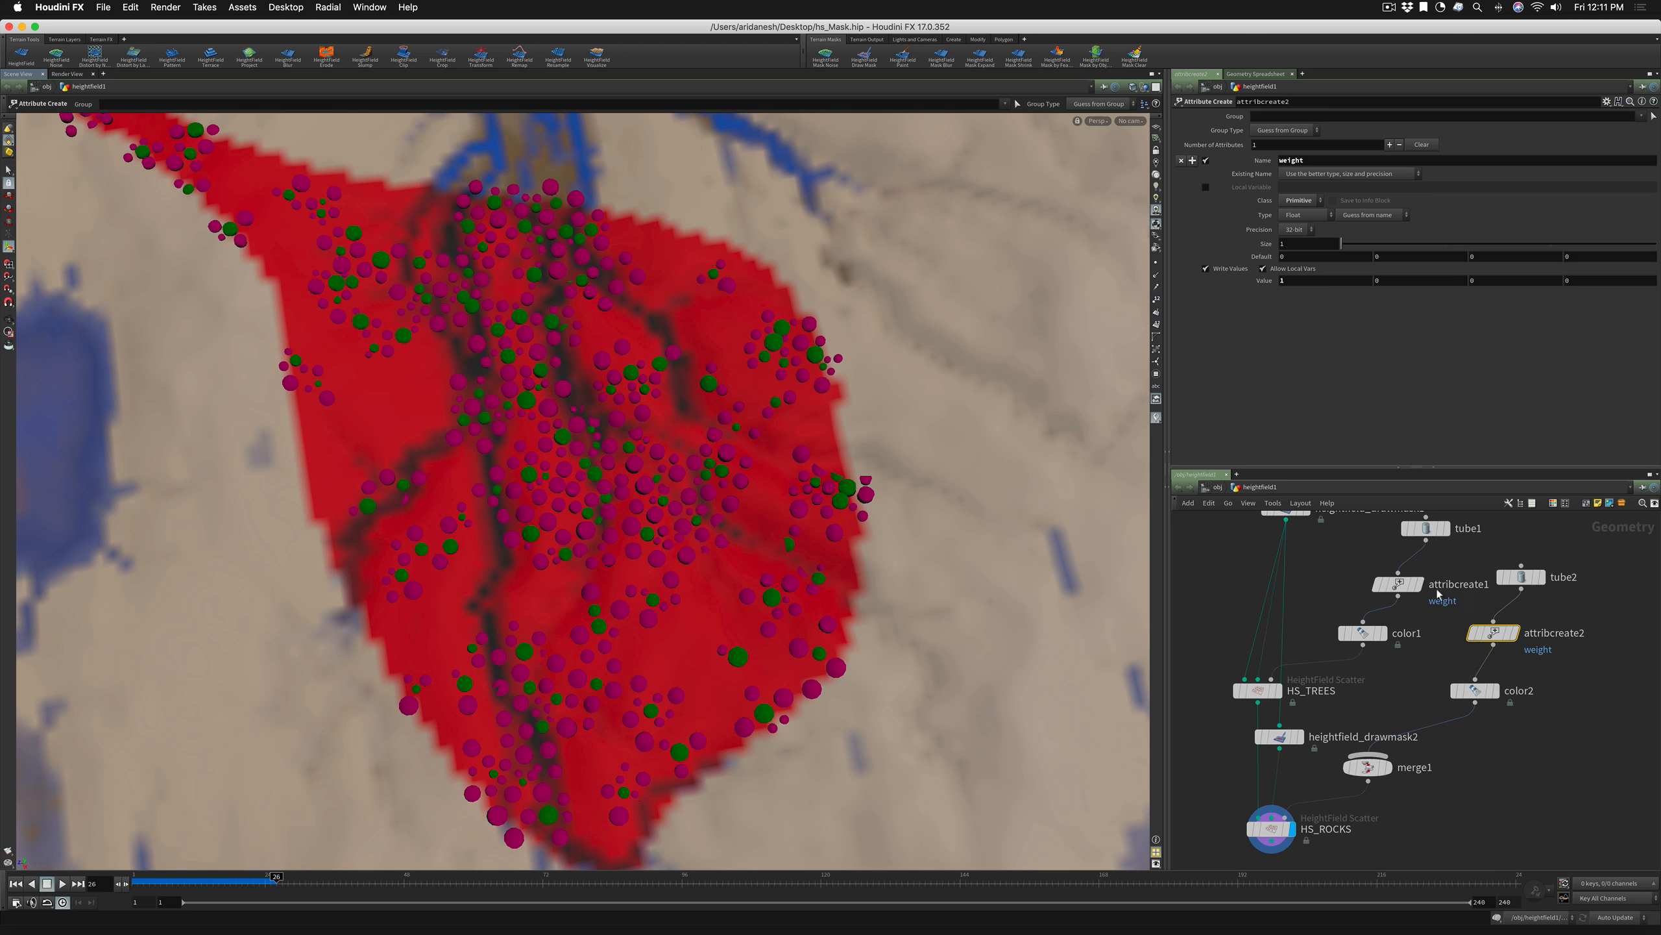
left_click(1278, 280)
key("Return")
Duplicate the tube2 and attribcreate2 pair twice and place the copies beside the original branch
middle_click_drag(1524, 561, 1404, 564)
mouse_move(1404, 564)
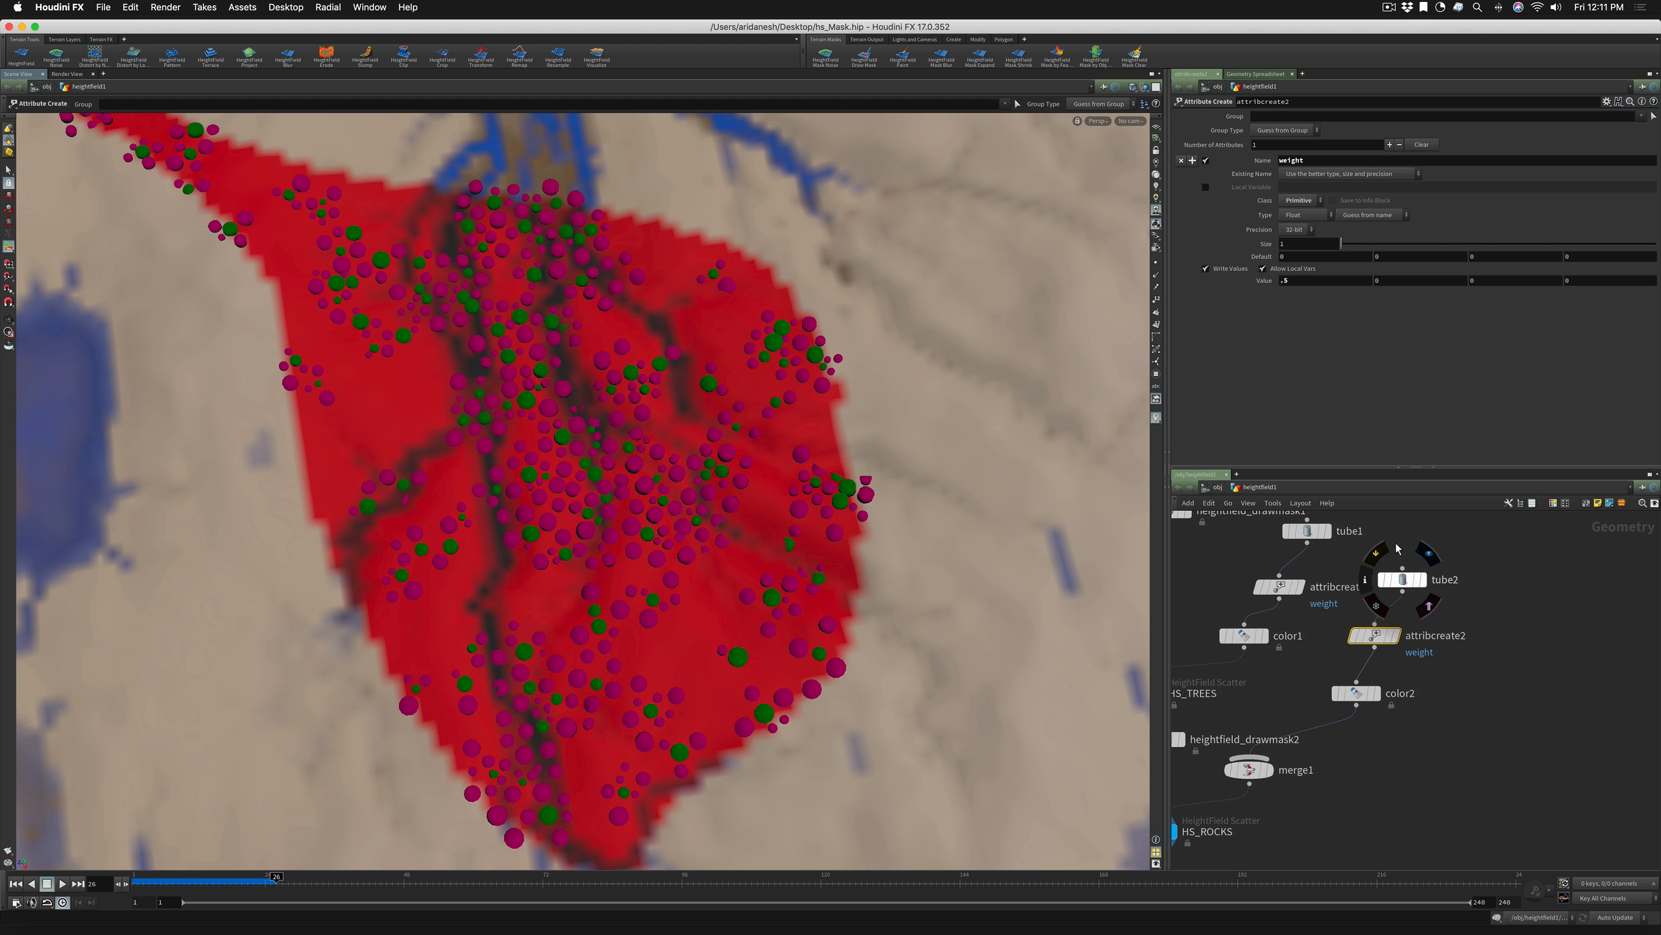
left_click(1402, 579, "shift")
mouse_move(1375, 640)
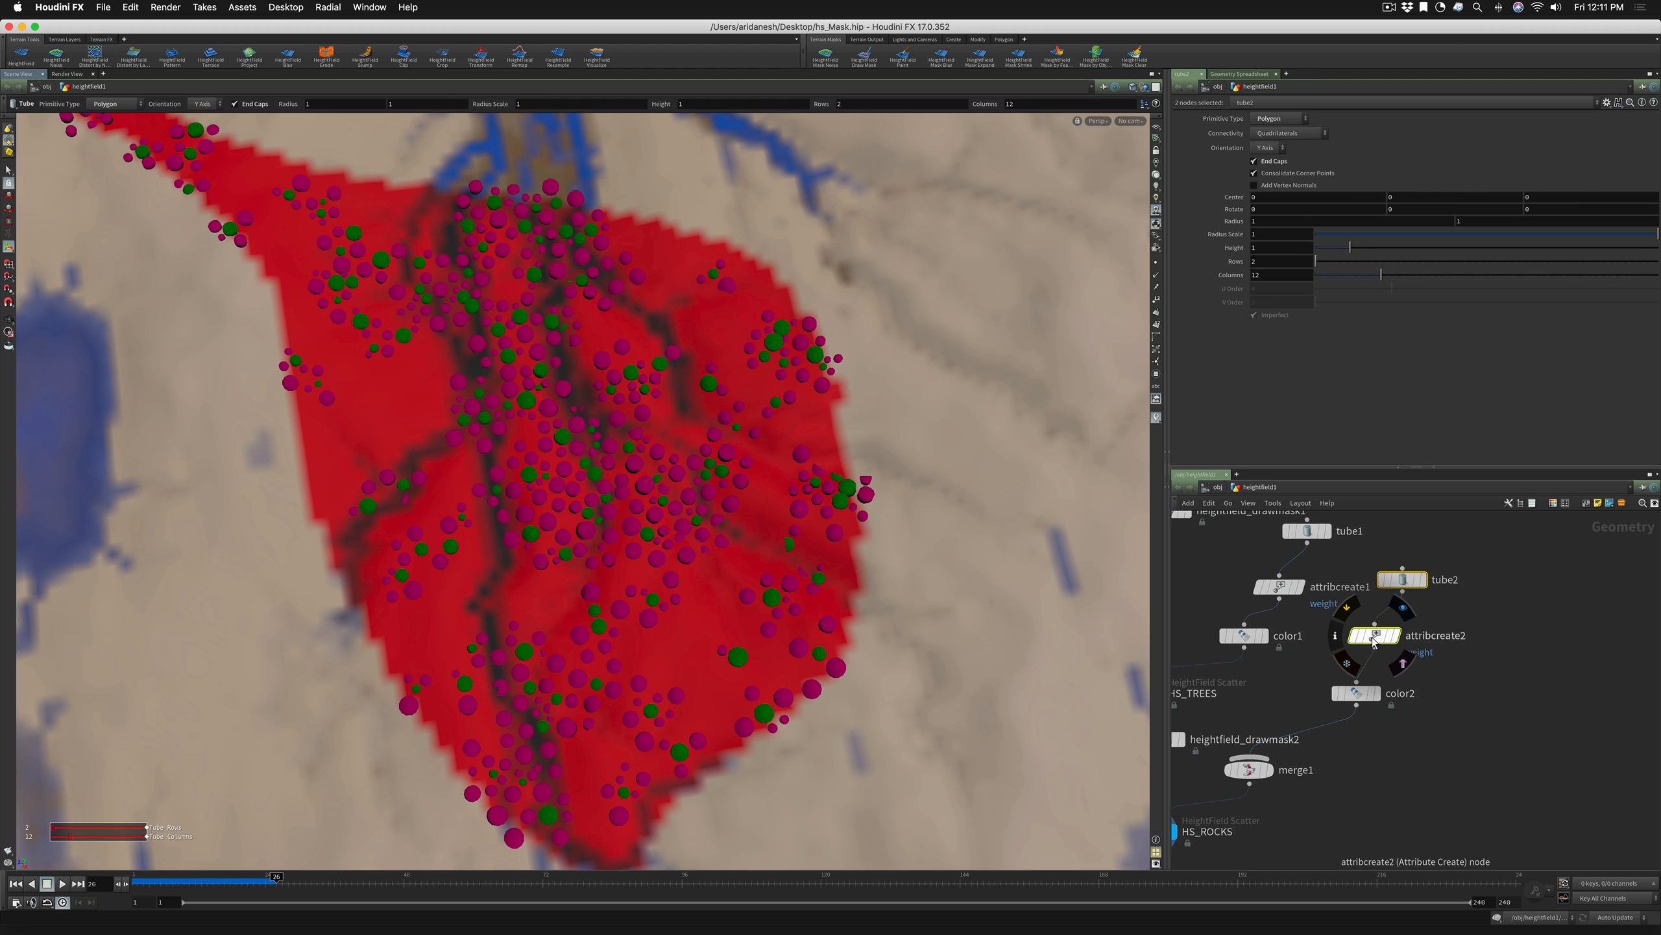
left_click_drag(1374, 640, 1619, 655, "alt")
scroll(1489, 704, "down", 2)
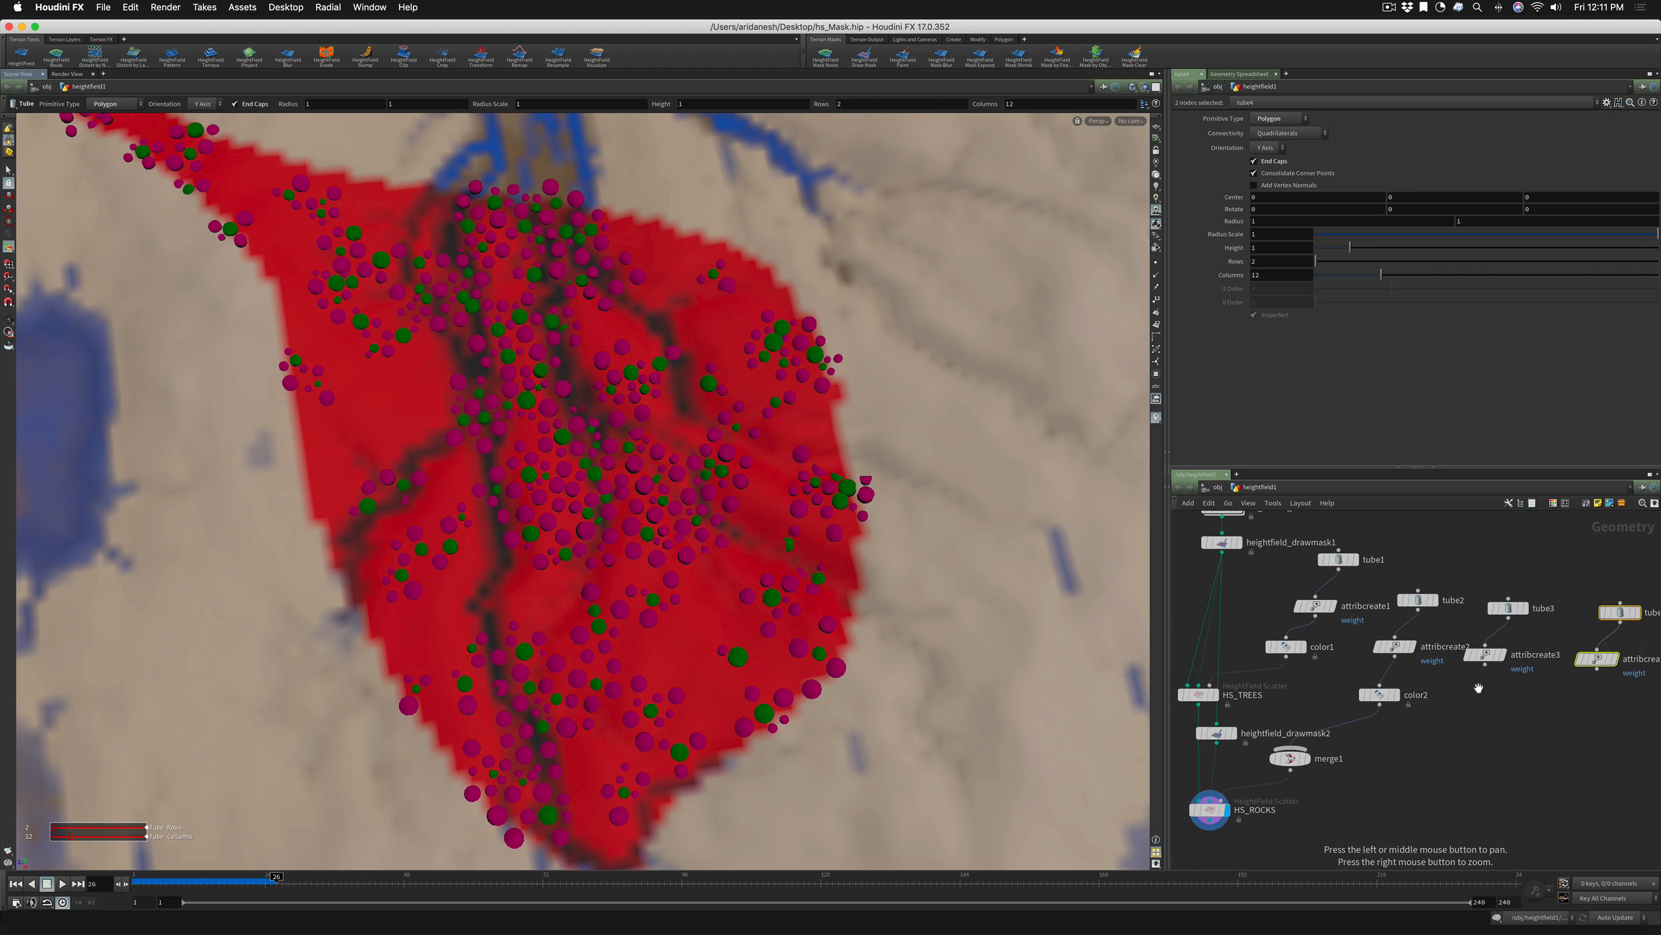
Set the weight value of attribcreate3 to .3 and that of attribcreate4 to 0.2
left_click(1485, 654)
left_click(1280, 280)
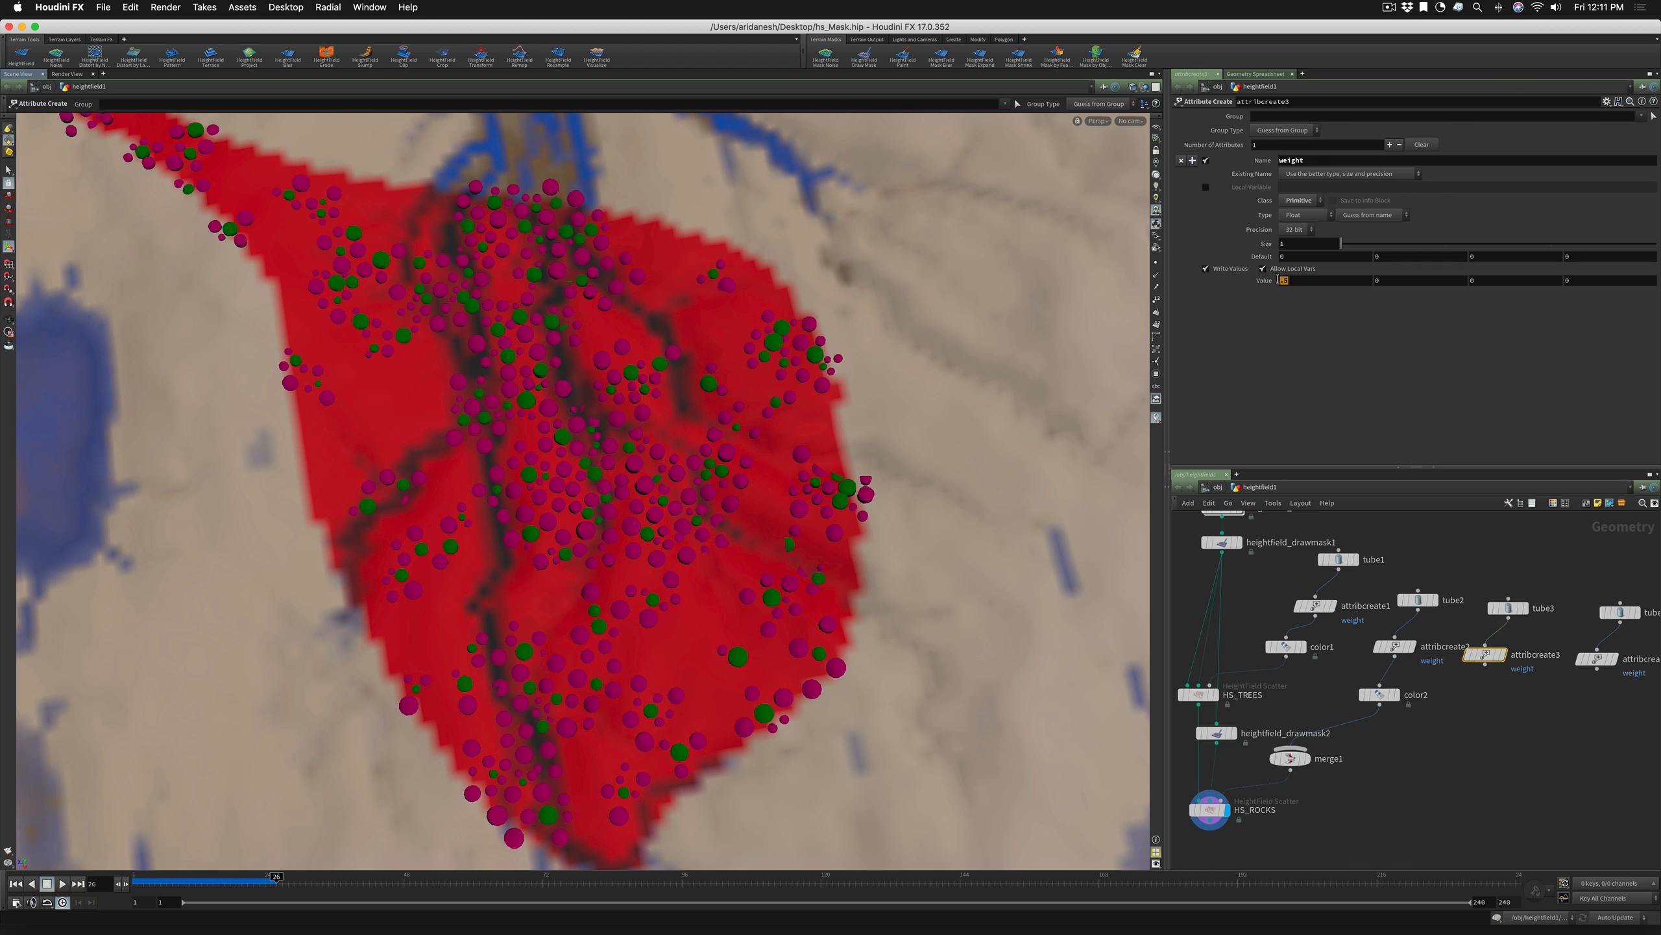
type(".3")
key("Return")
left_click(1597, 658)
left_click_drag(1296, 283, 1299, 285)
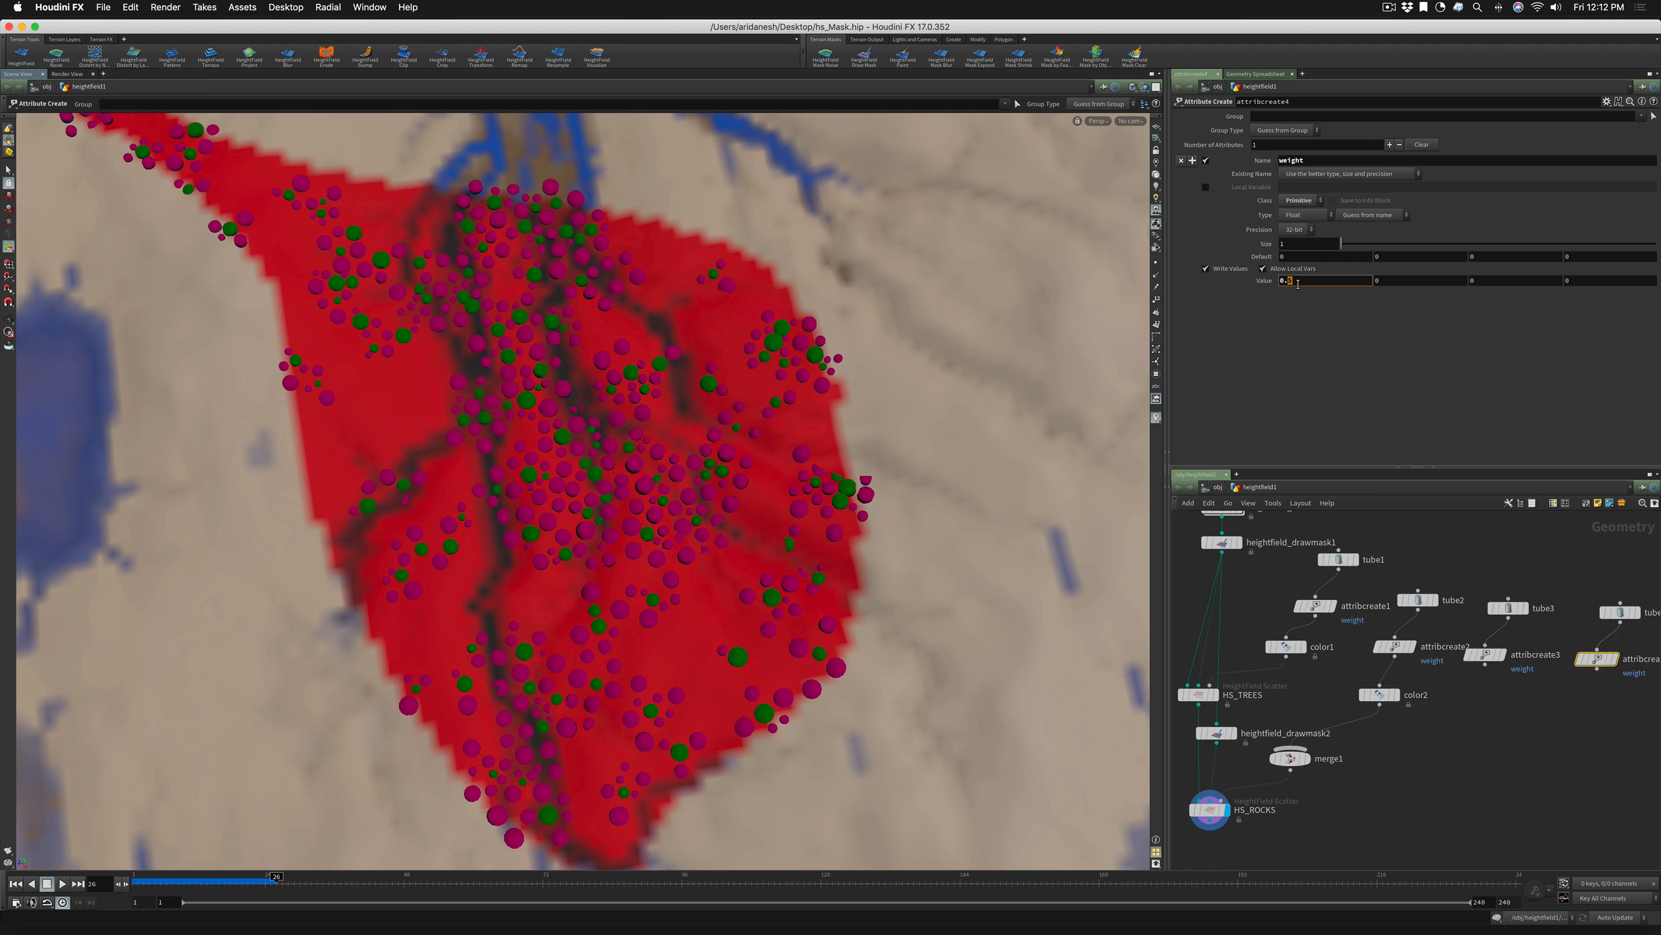
type("2")
key("Return")
mouse_move(1490, 662)
mouse_move(1380, 697)
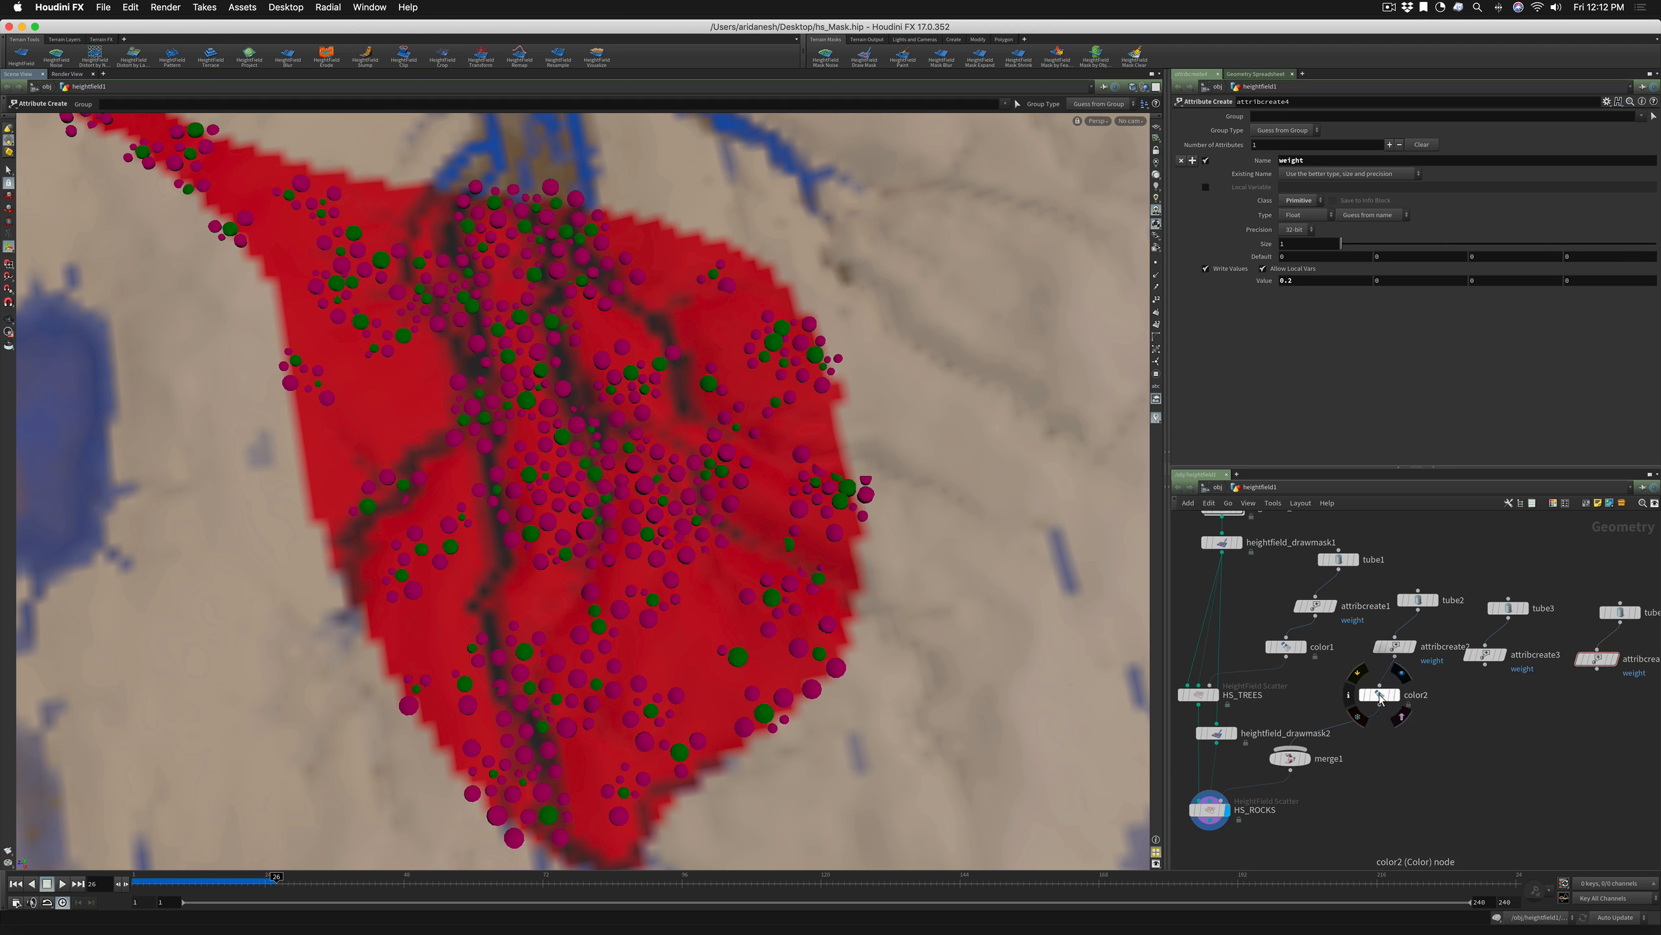
Place copies of color2 below attribcreate3 and attribcreate4, and set the color3 copy to yellow (0.9, 0.9, 0)
left_click_drag(1381, 696, 1596, 668, "alt")
left_click(1467, 708)
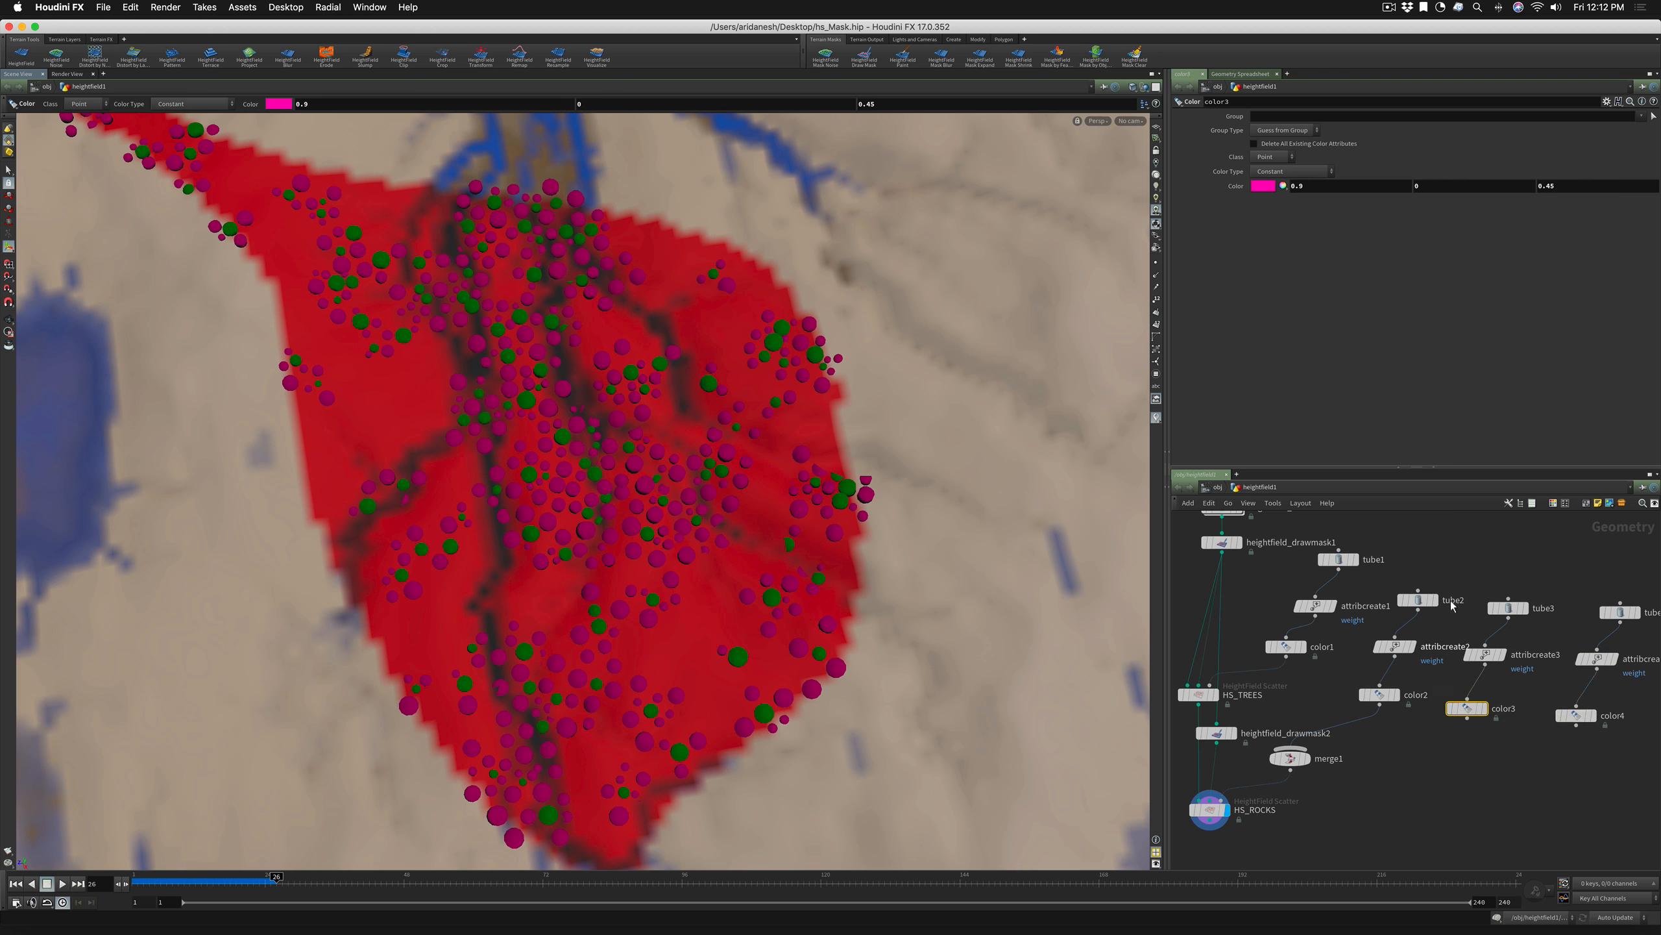
left_click(1263, 186)
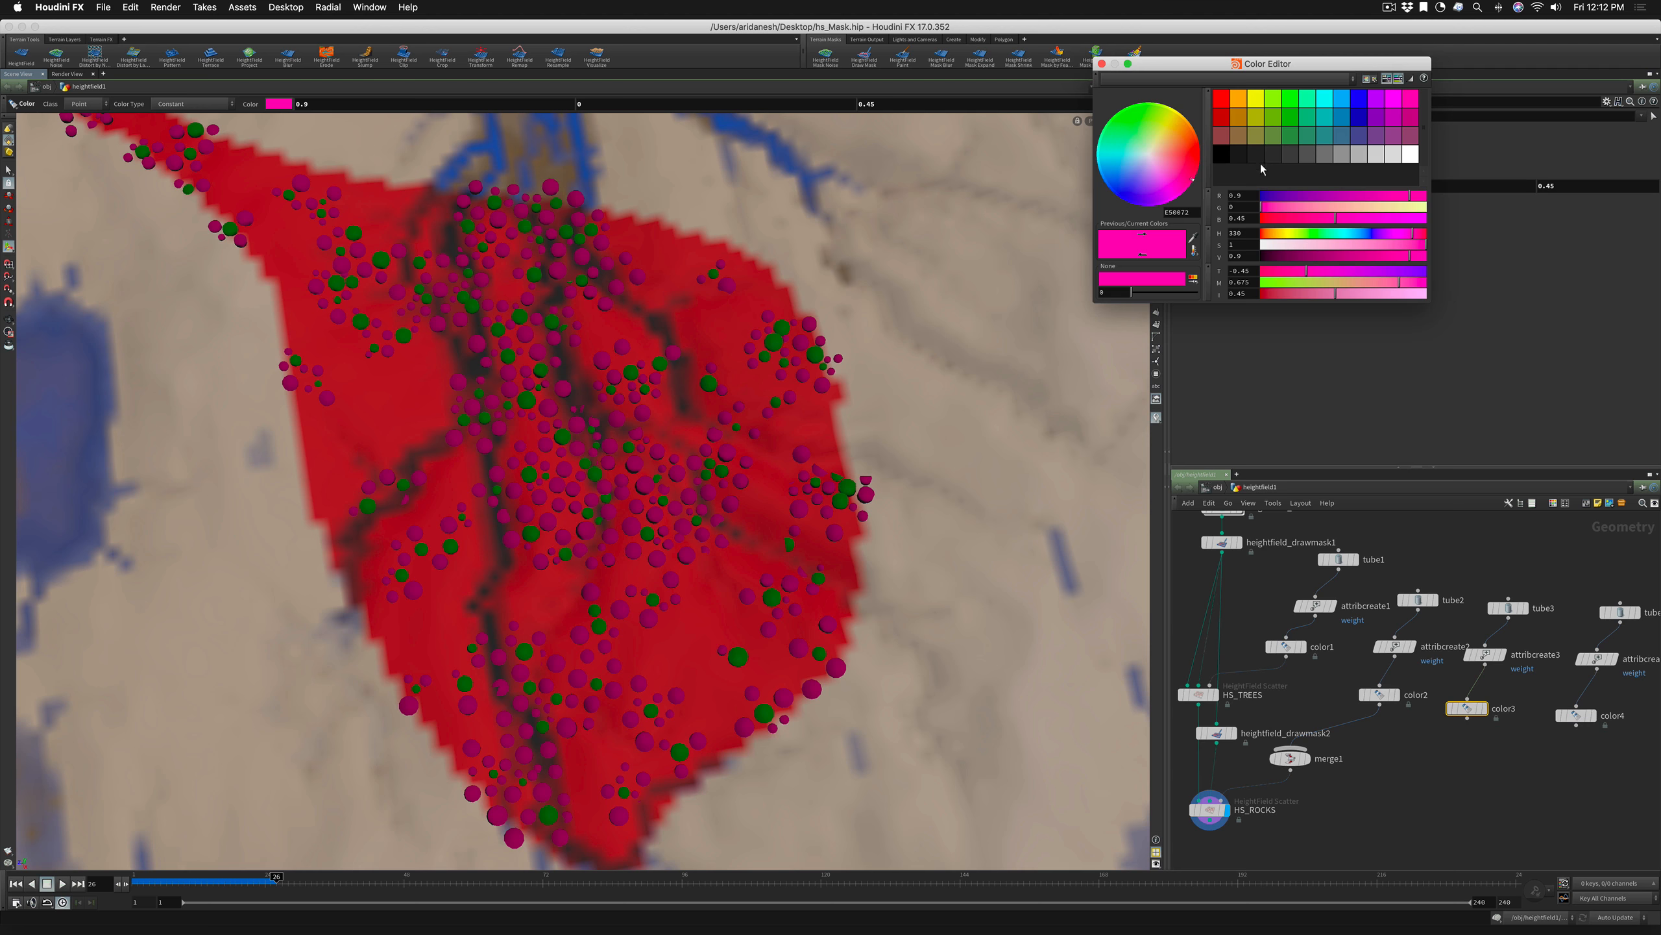
left_click(1256, 101)
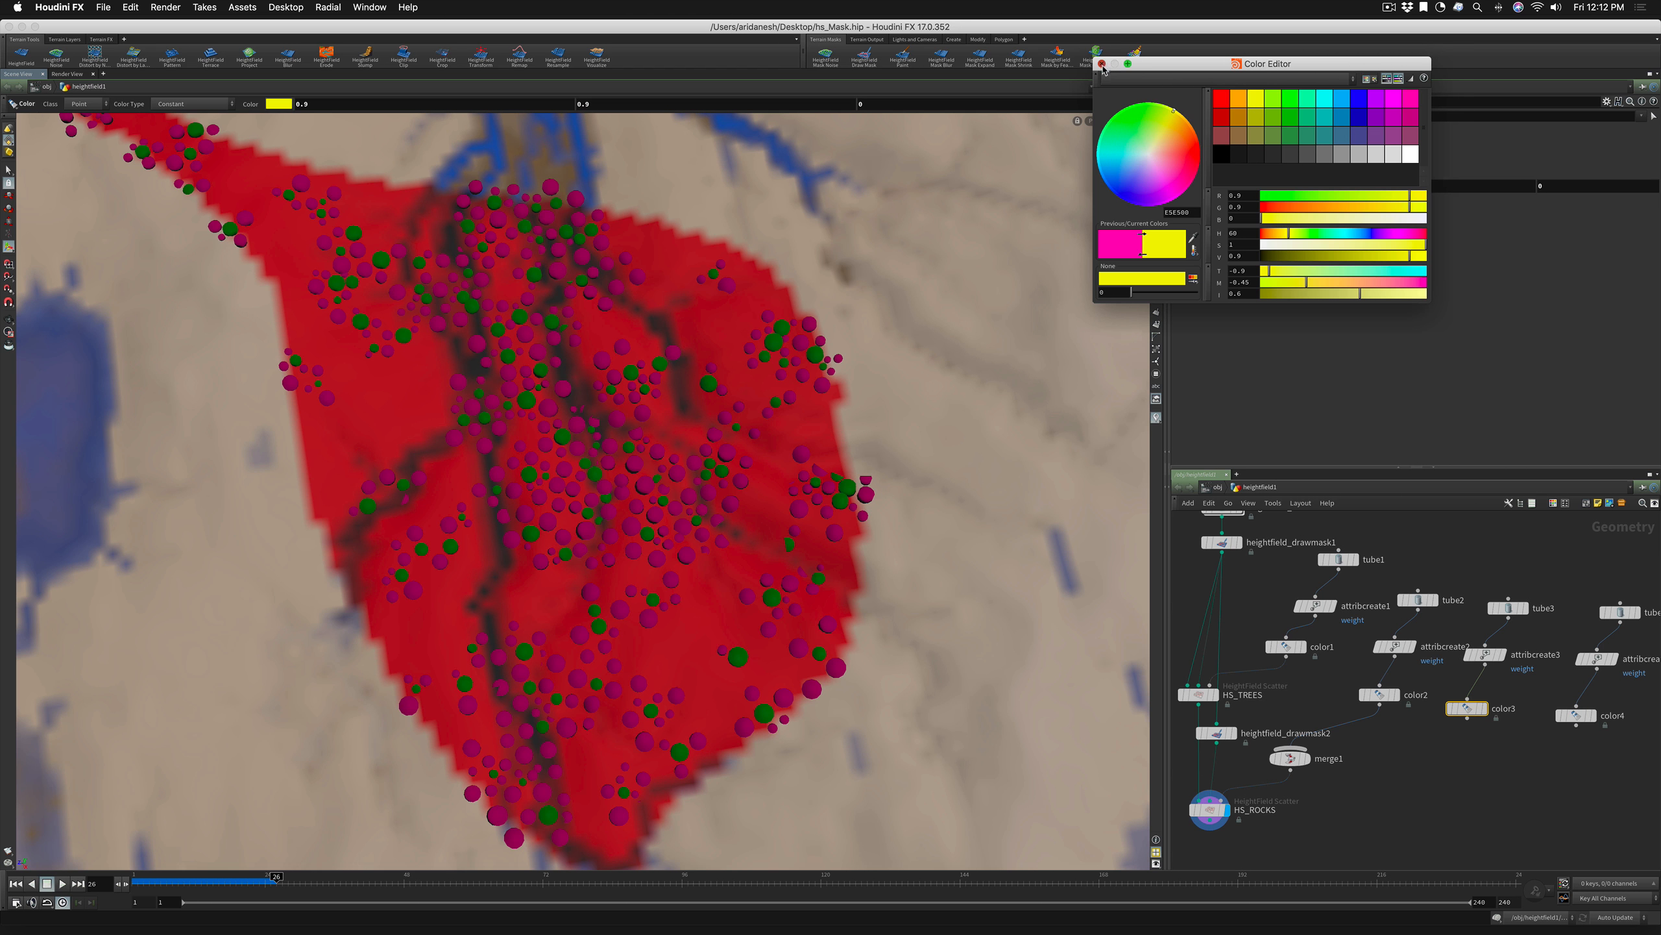
left_click(1103, 64)
Set the color of the color4 node to near-black, with 0.0125 in all three channels
left_click(1588, 716)
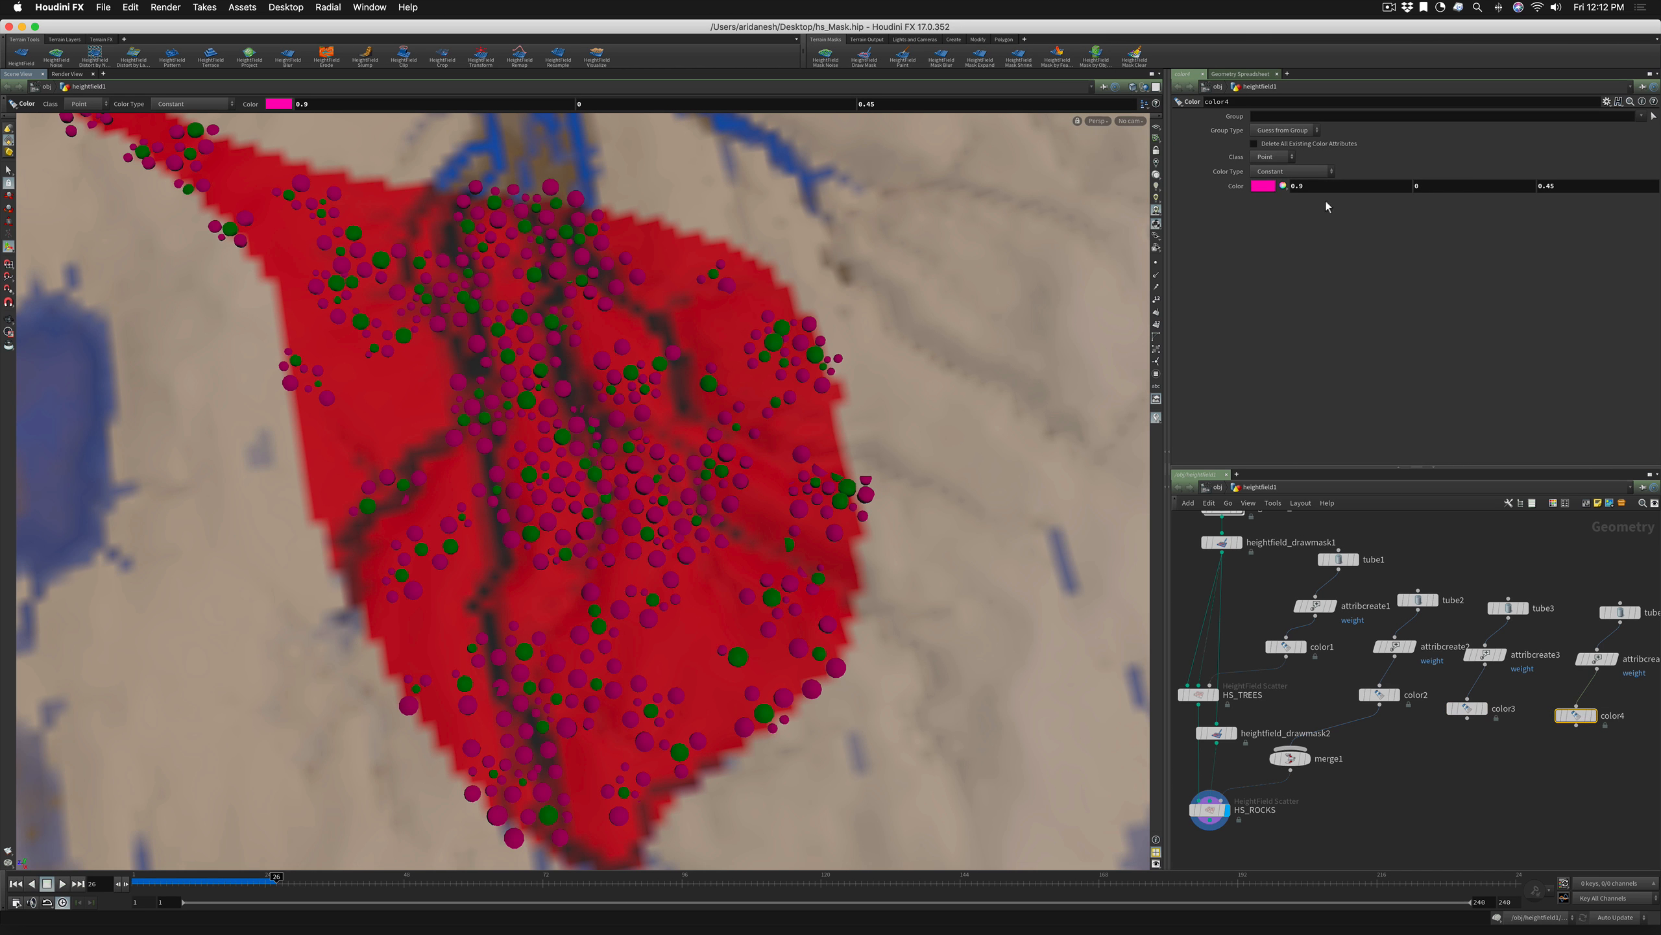
left_click(1263, 186)
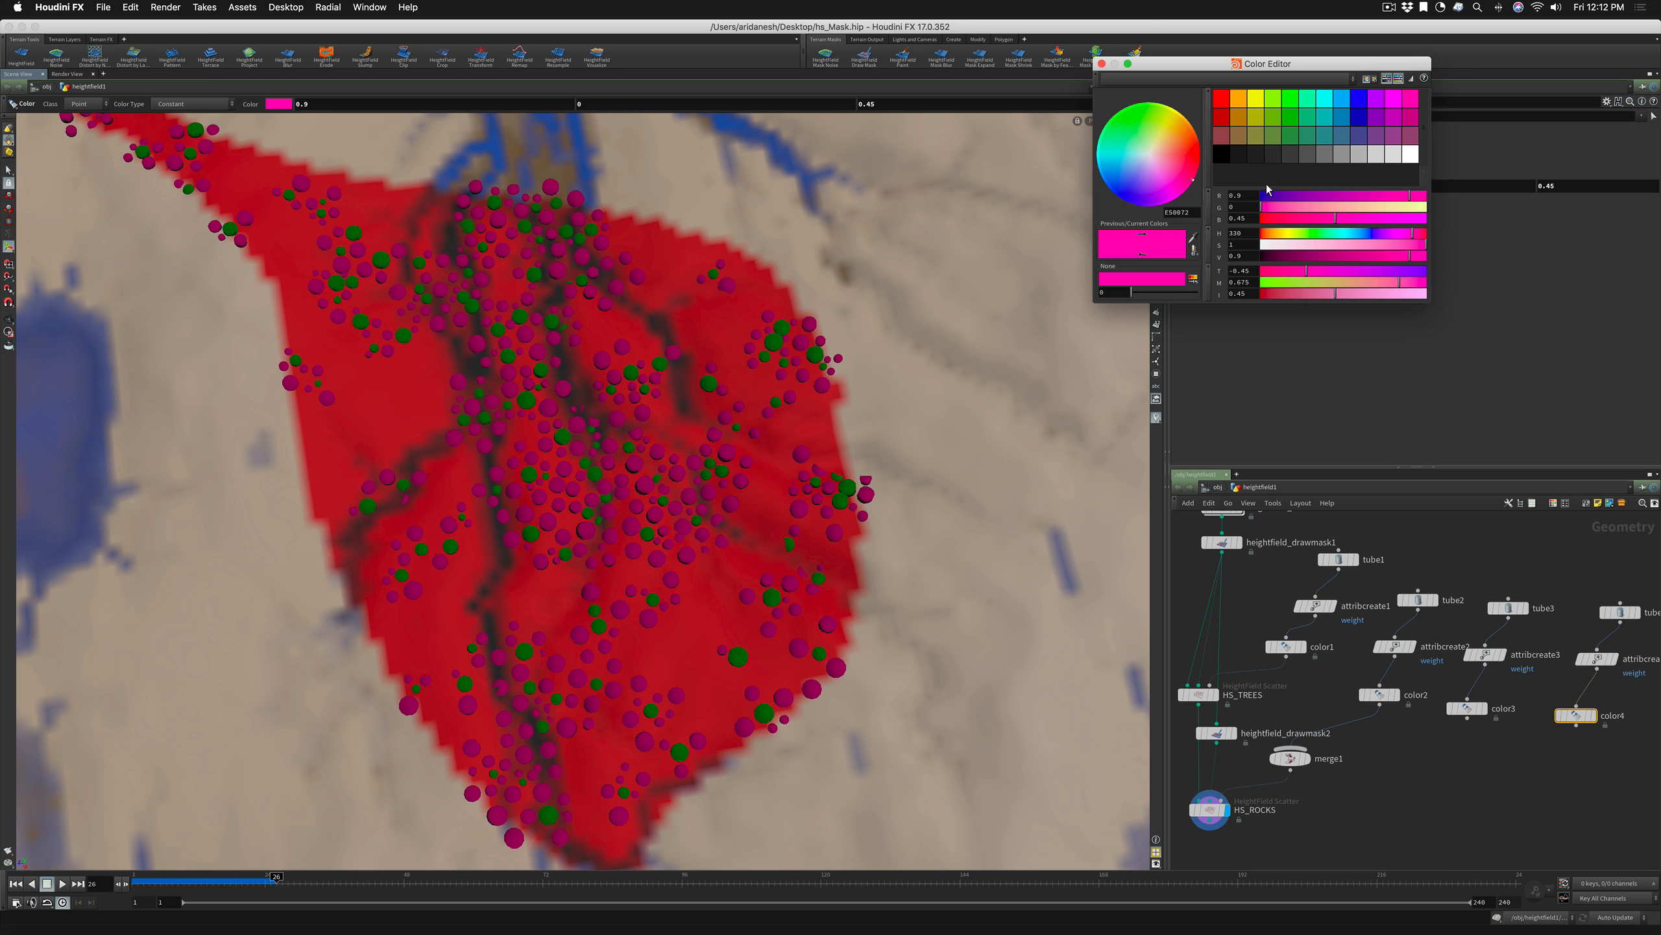
left_click(1252, 152)
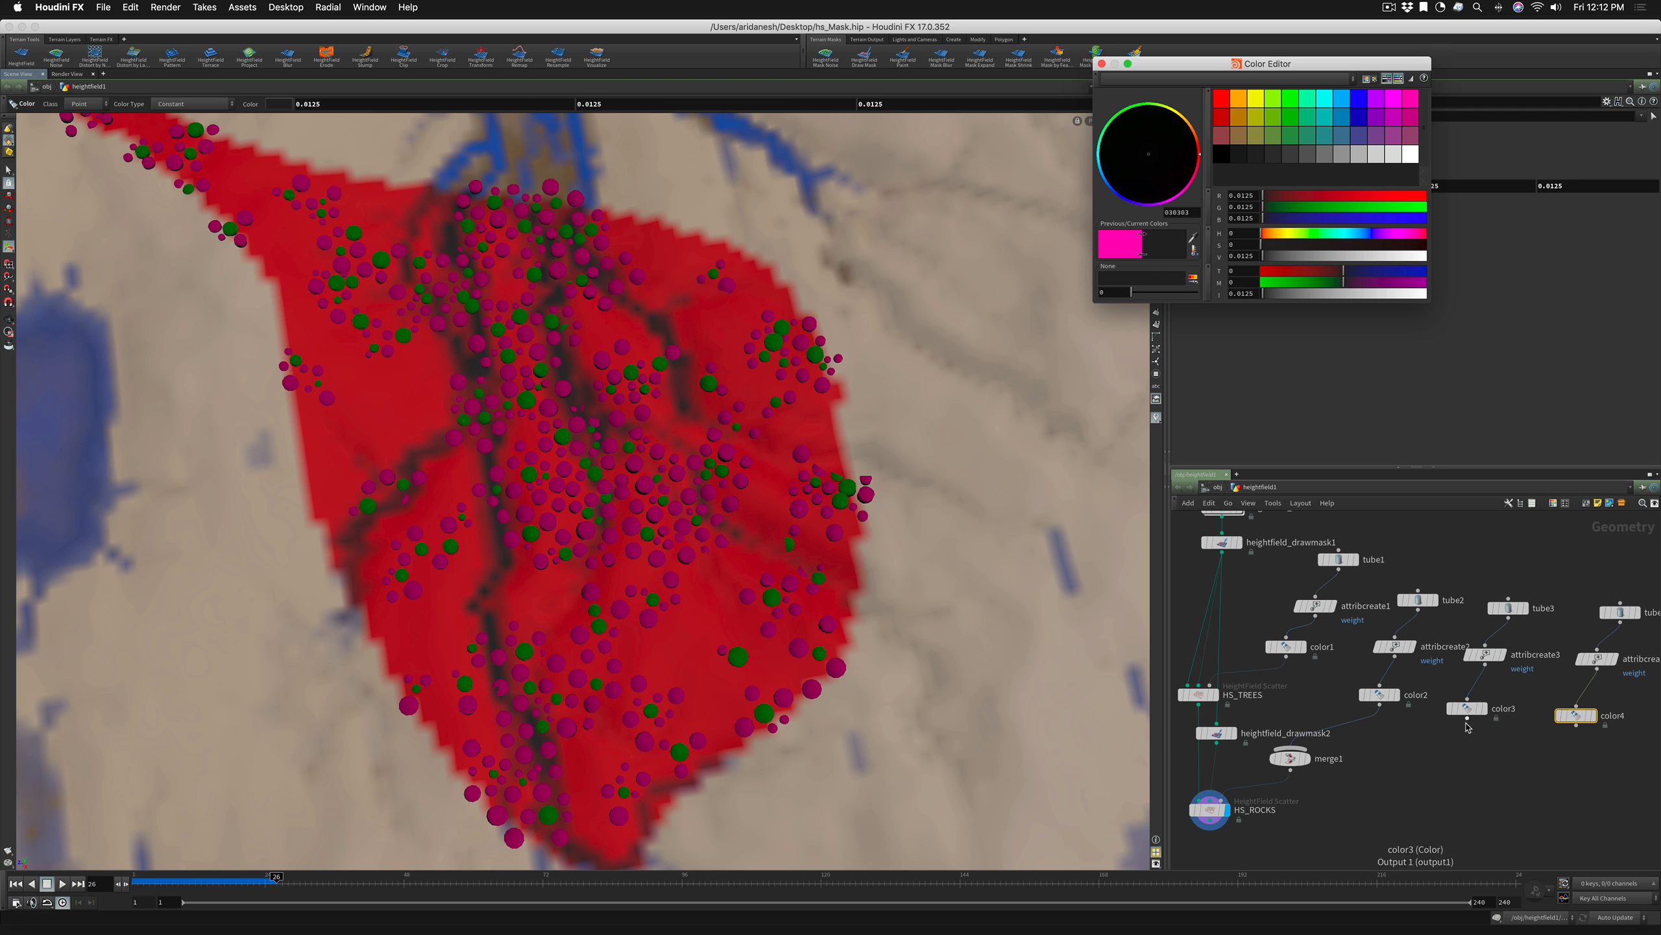
Wire the outputs of color3 and color4 into merge1 and inspect the scattered rock variations up close
left_click_drag(1467, 718, 1285, 753)
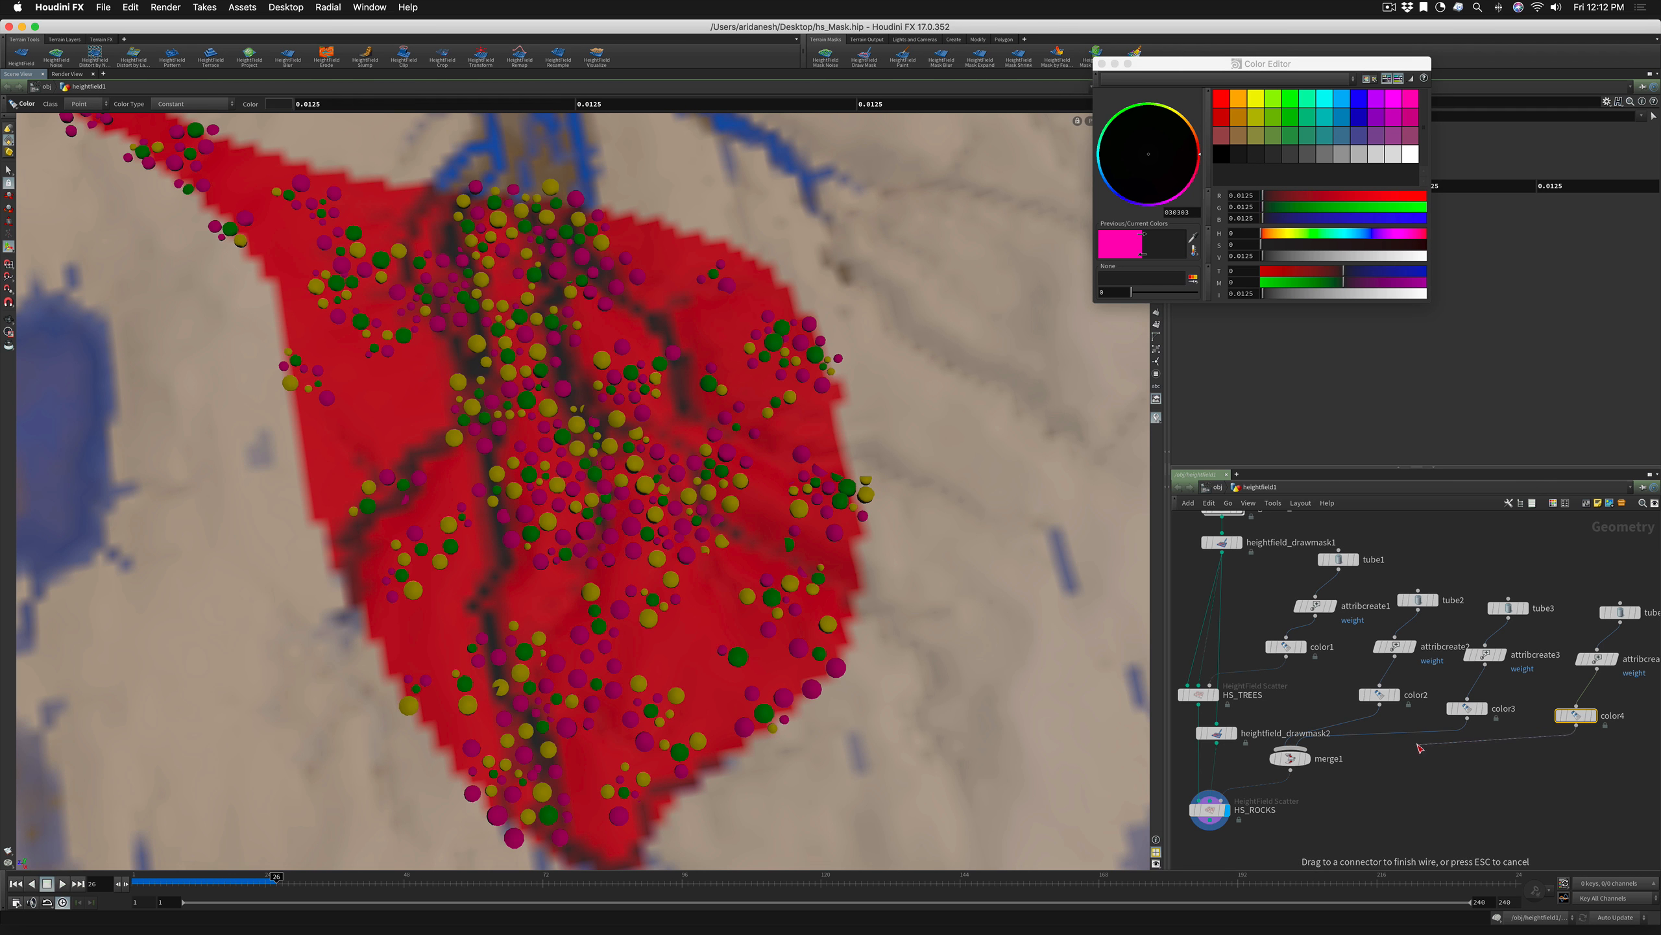
left_click_drag(1577, 725, 1340, 744)
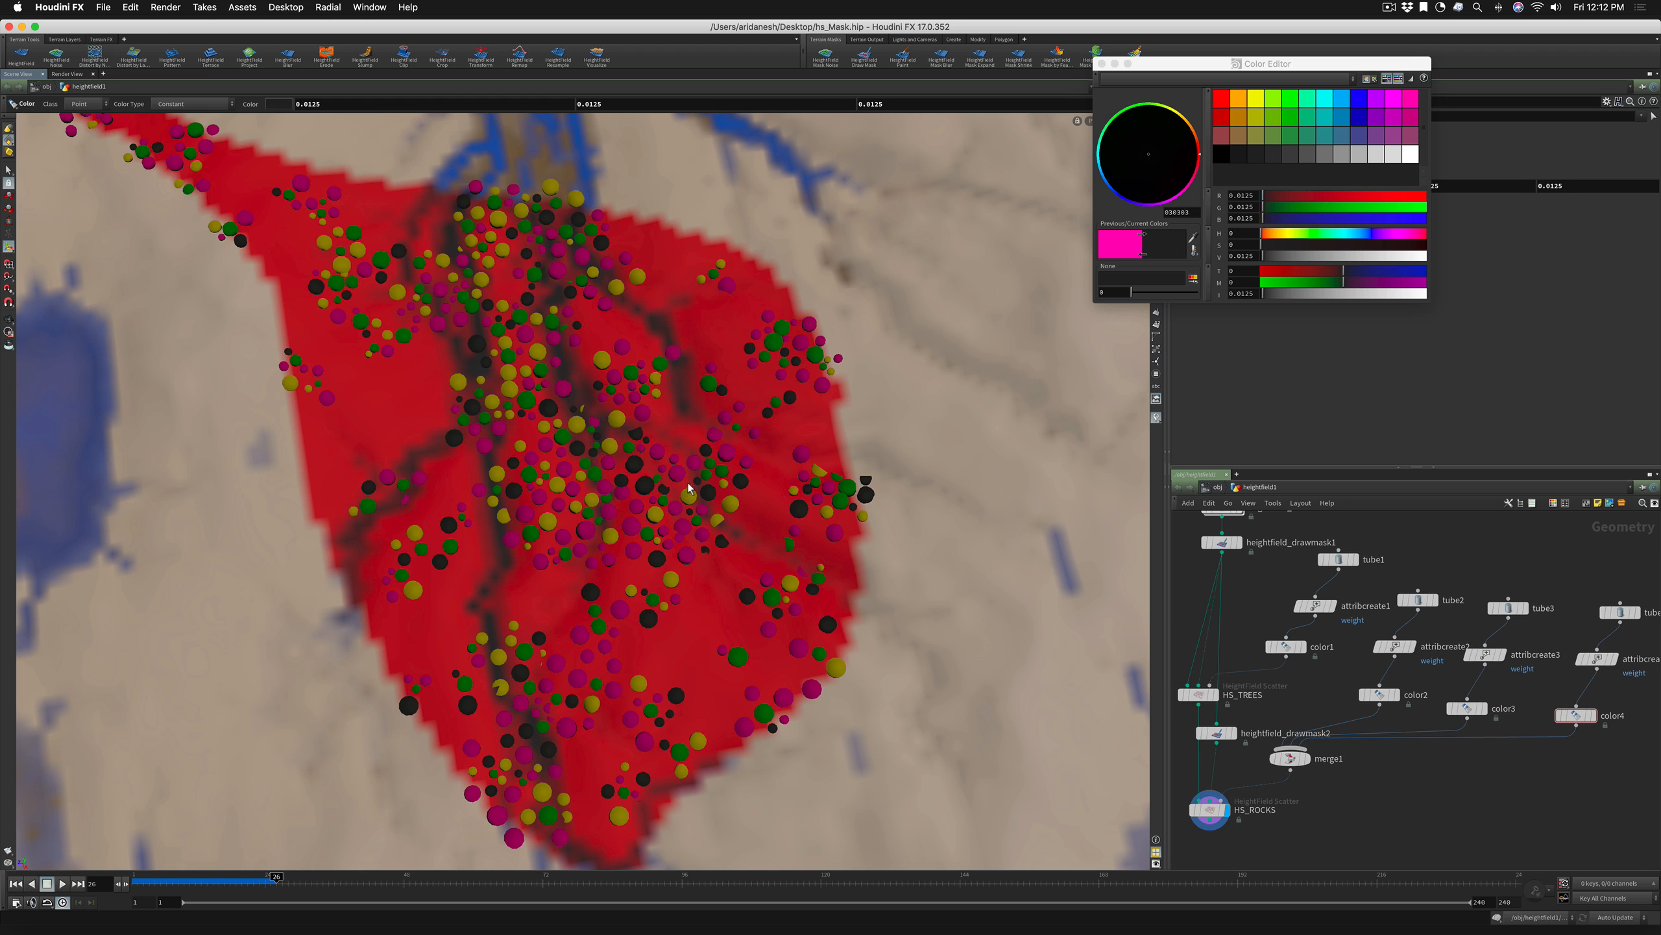
left_click_drag(627, 484, 592, 443, "alt")
right_click_drag(591, 443, 656, 449, "alt")
left_click_drag(627, 478, 636, 537, "alt")
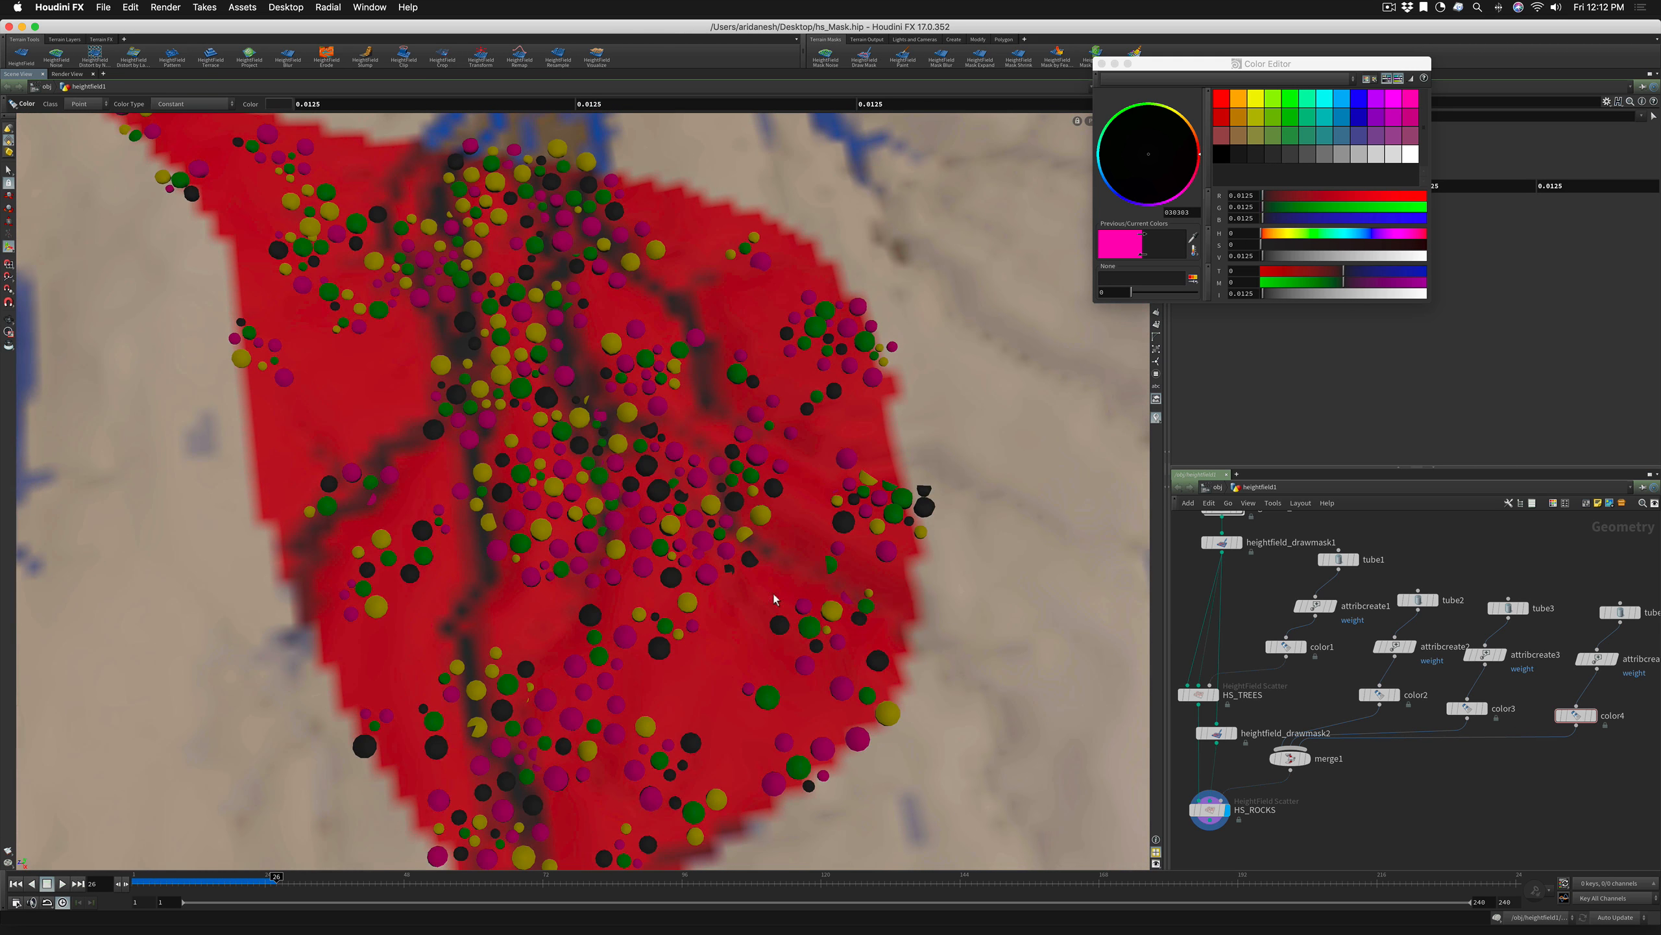